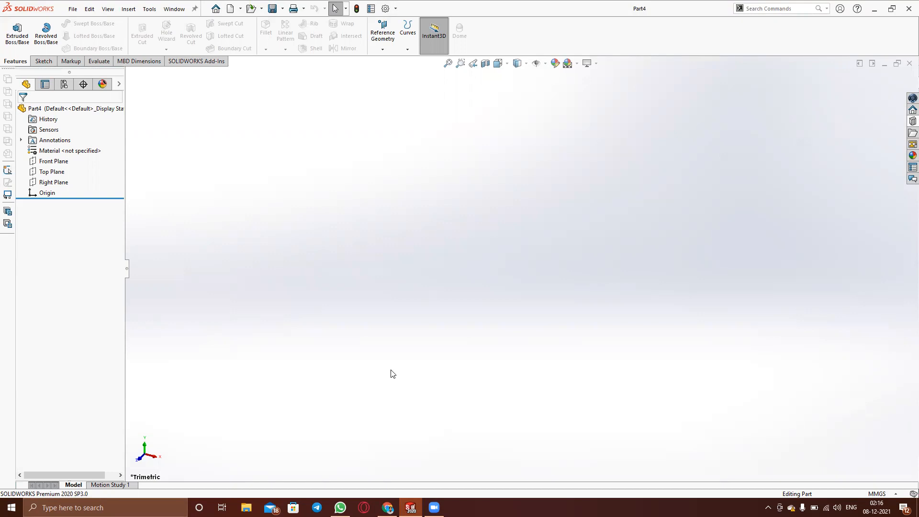
Add the Sheet Metal toolset to the CommandManager and display its commands
right_click(182, 61)
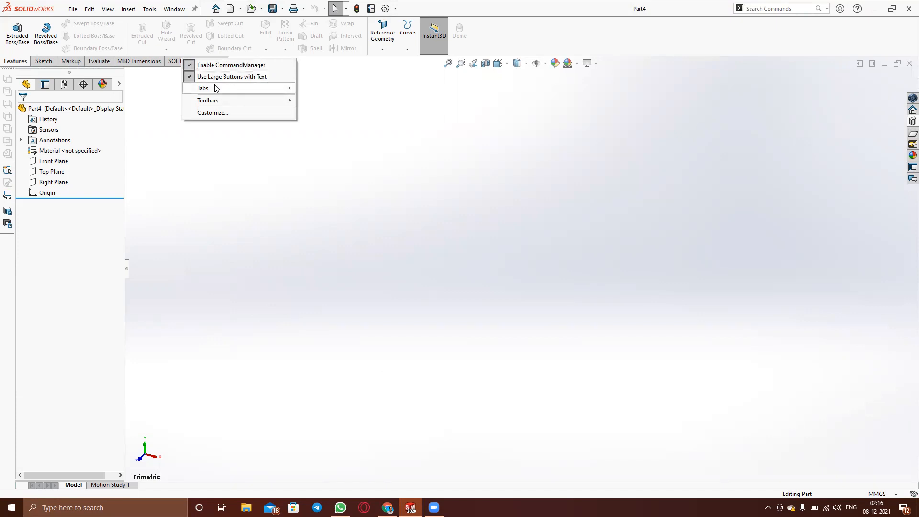
mouse_move(215, 88)
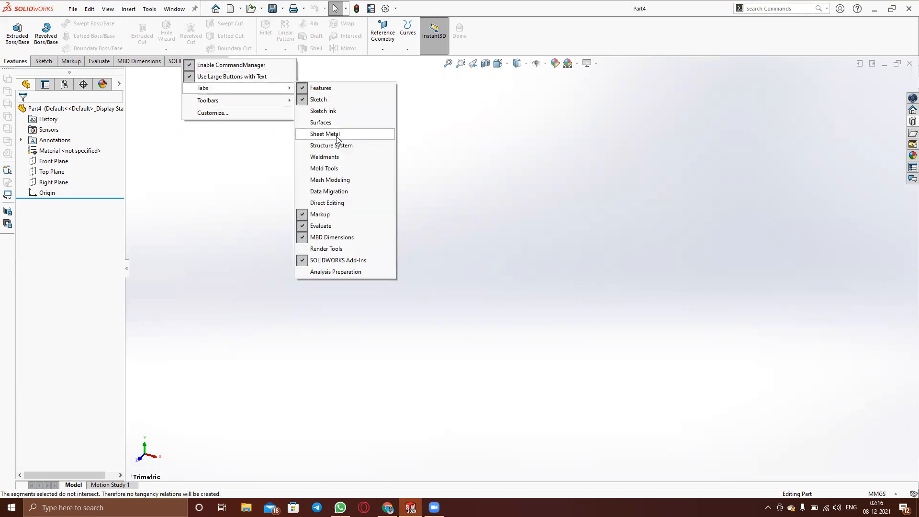
click(304, 136)
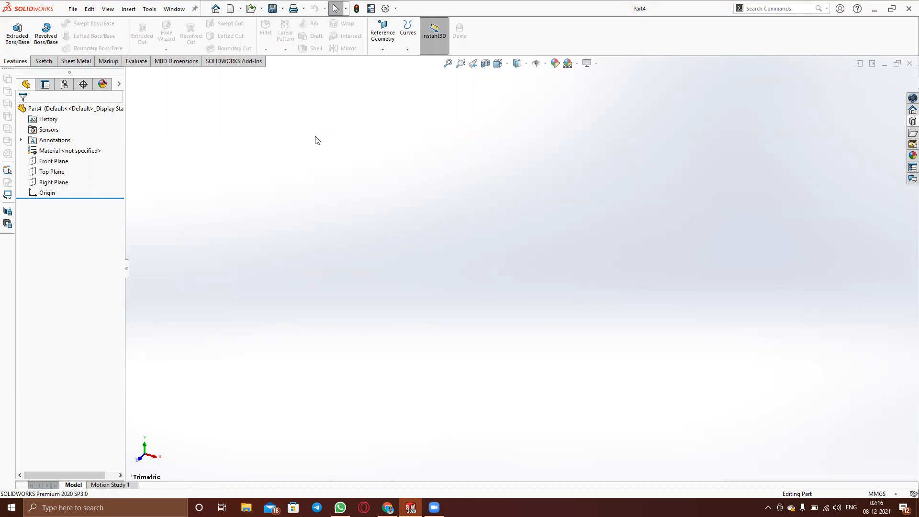
click(77, 61)
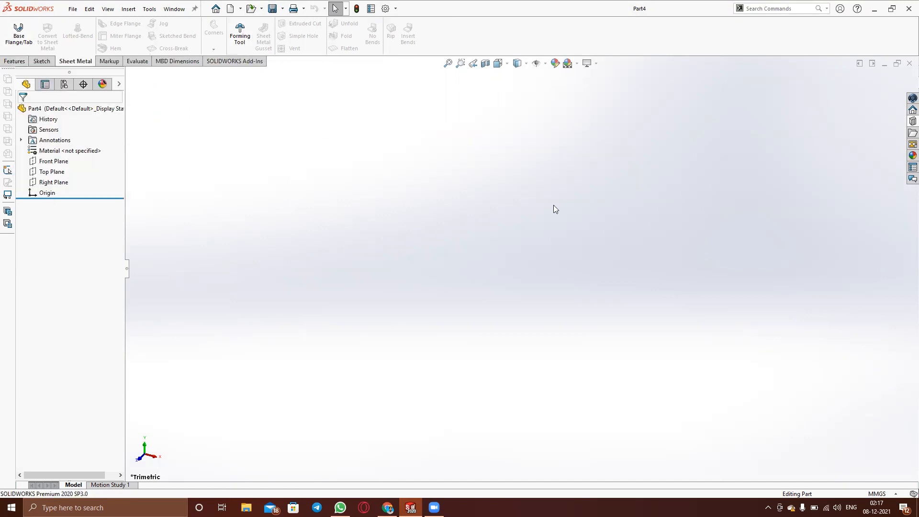
Start a base flange on the Front Plane and sketch a vertical line about 73 mm long upward from the origin
click(17, 32)
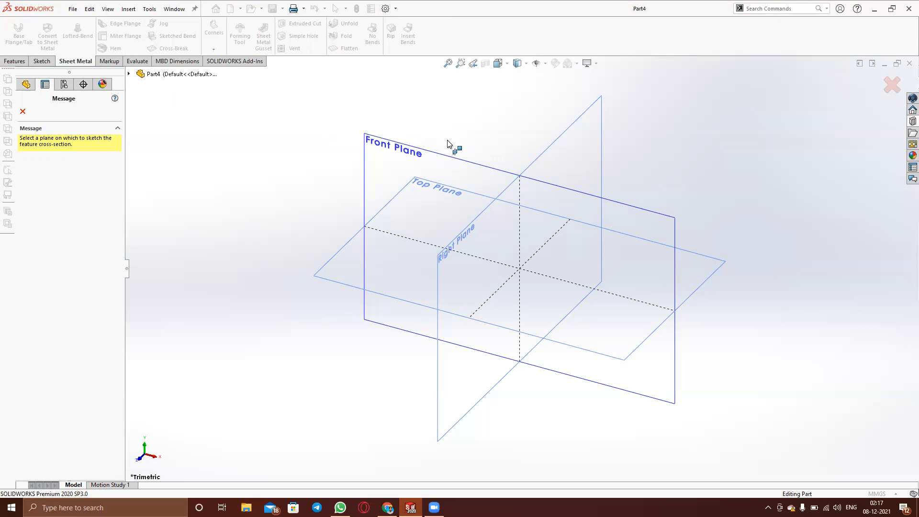
click(438, 154)
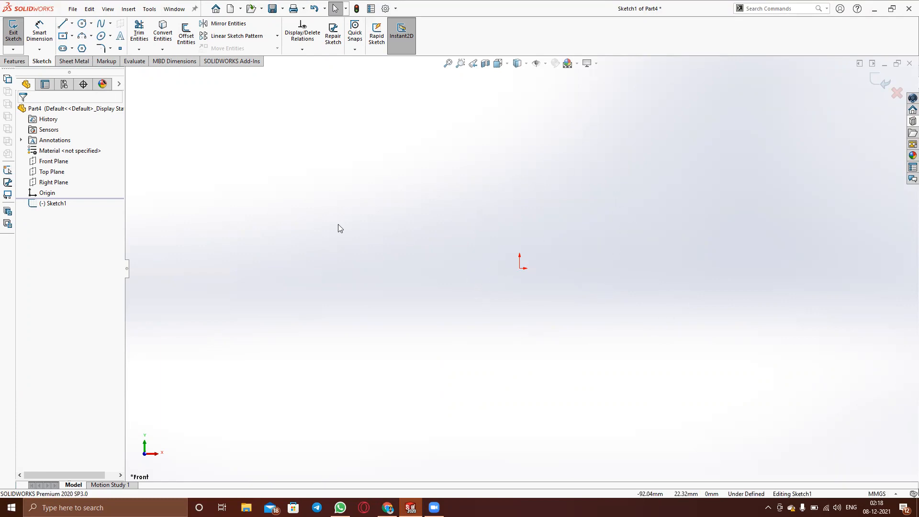
click(61, 28)
click(520, 268)
click(520, 125)
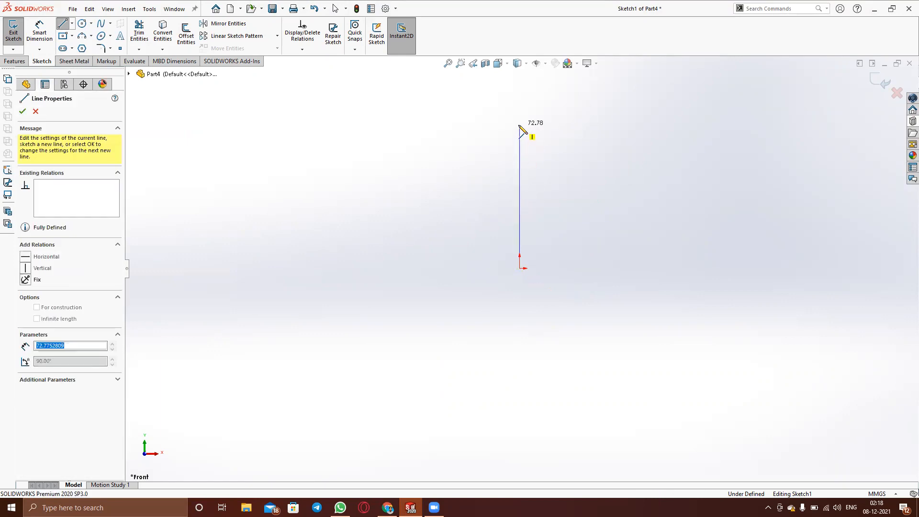
right_click(523, 163)
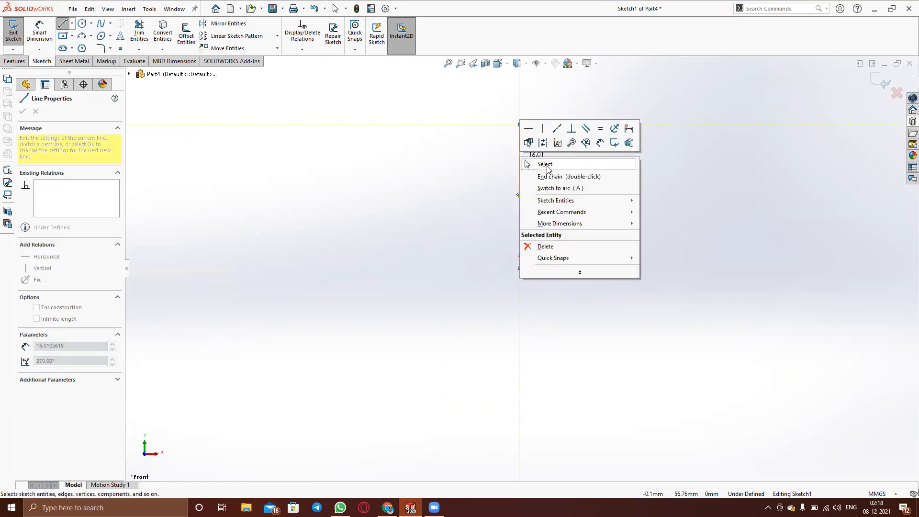
click(541, 164)
Dimension the vertical line's length as 50 mm
click(40, 32)
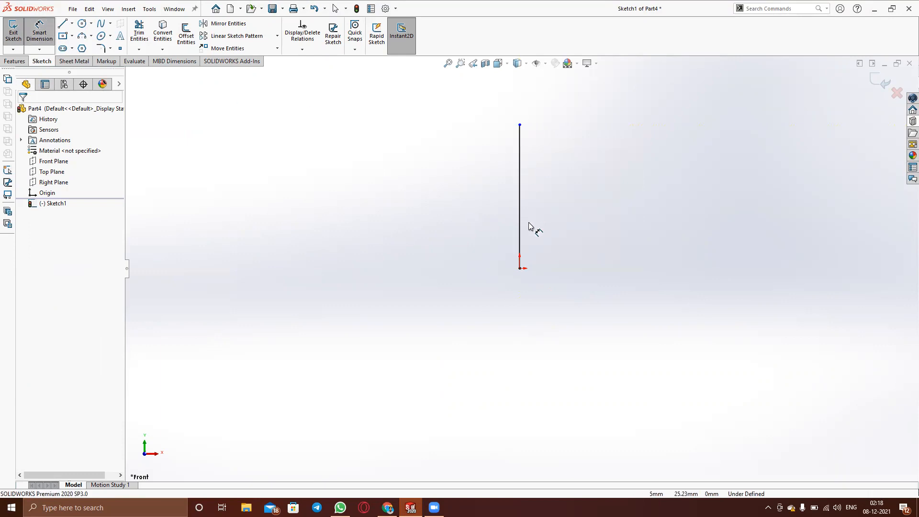
click(519, 206)
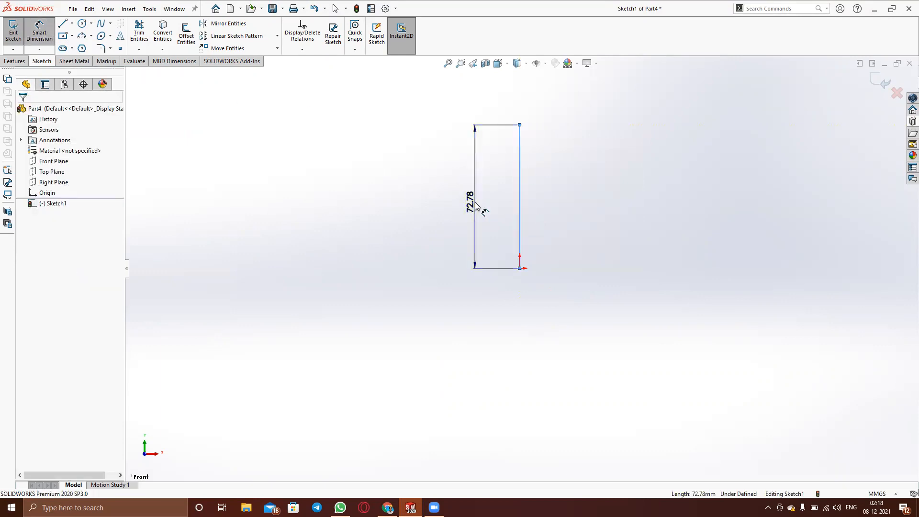
click(483, 206)
text(50)
key(Return)
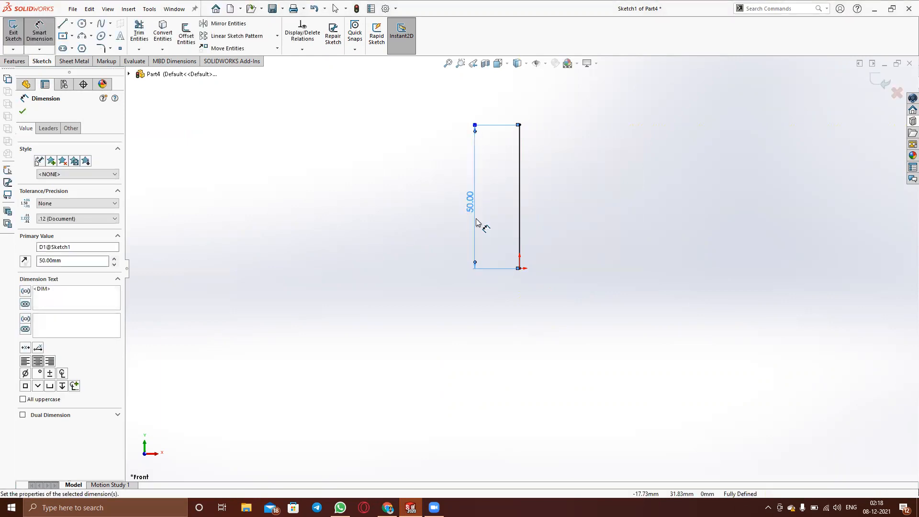
click(23, 112)
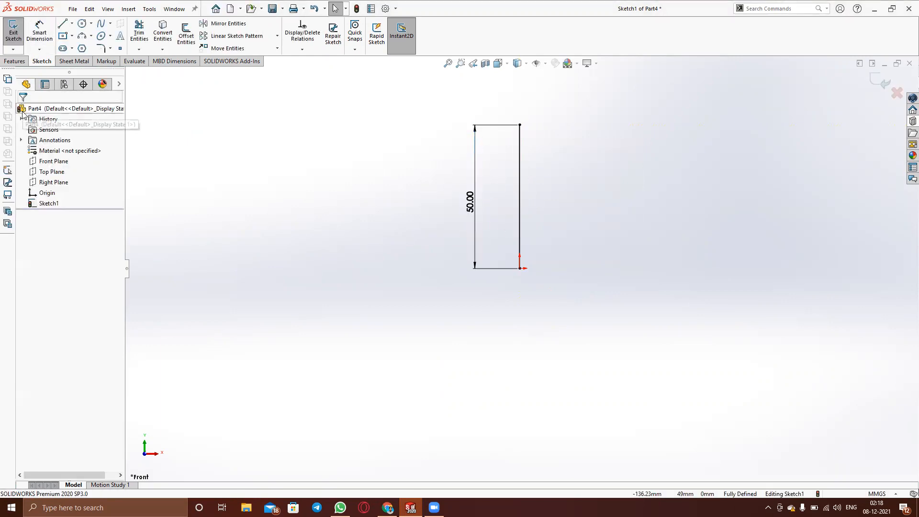
Exit the sketch and create the base flange at 10 mm blind depth and 2 mm thickness, with the thickness direction reversed
click(886, 84)
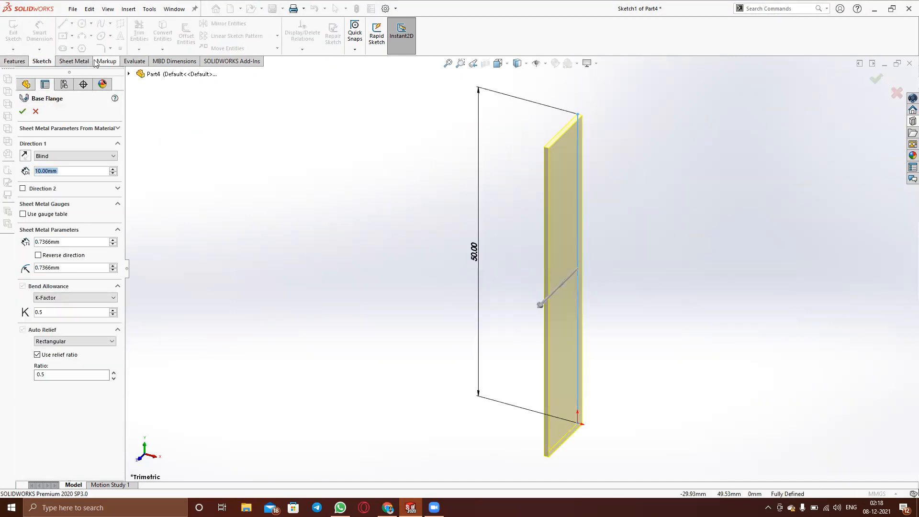
click(74, 61)
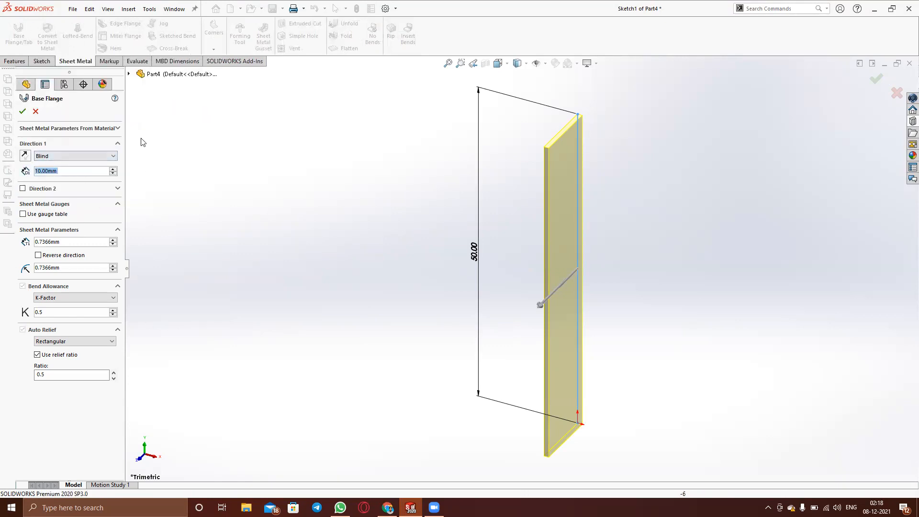
click(18, 45)
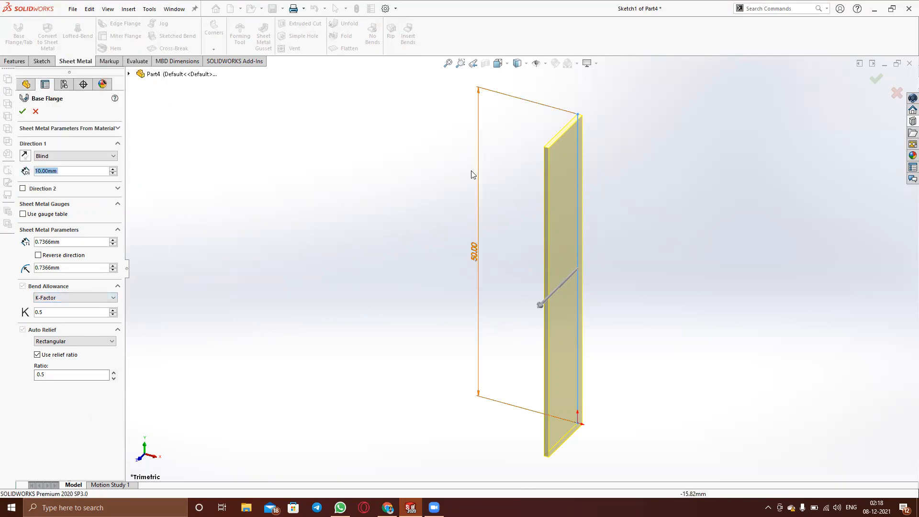
mouse_move(652, 219)
middle_down()
mouse_move(592, 301)
mouse_move(618, 407)
mouse_move(635, 400)
middle_up()
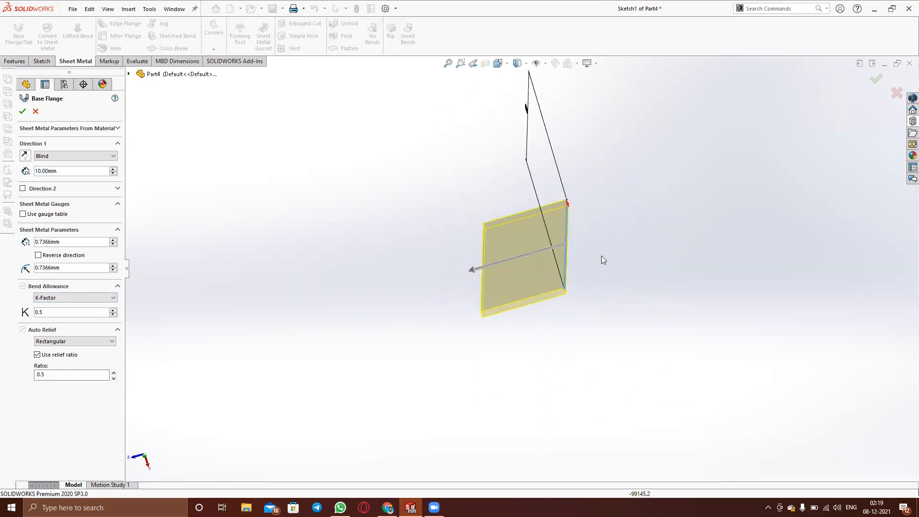
middle_drag(519, 344, 422, 345)
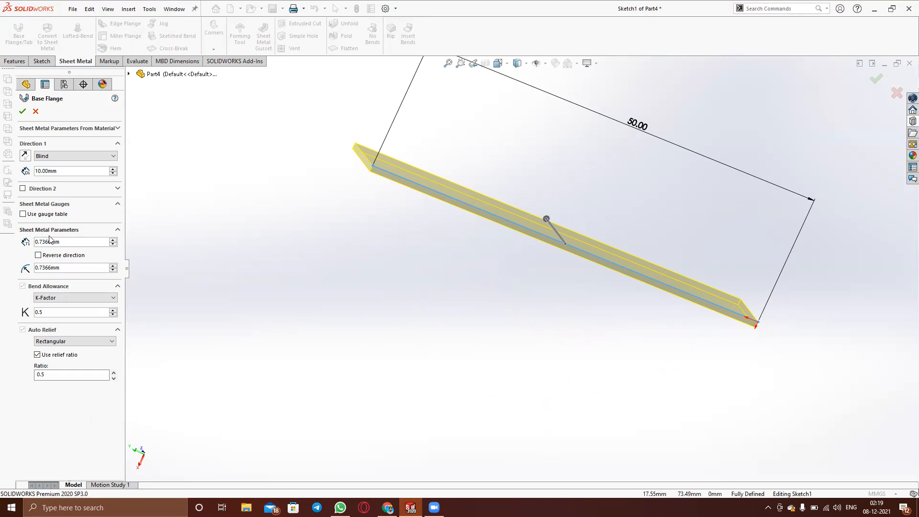
click(38, 255)
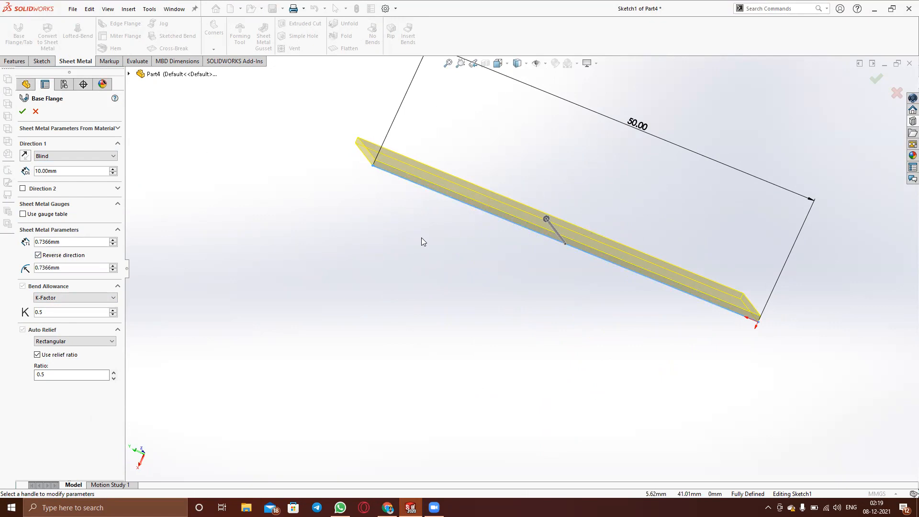
double_click(64, 244)
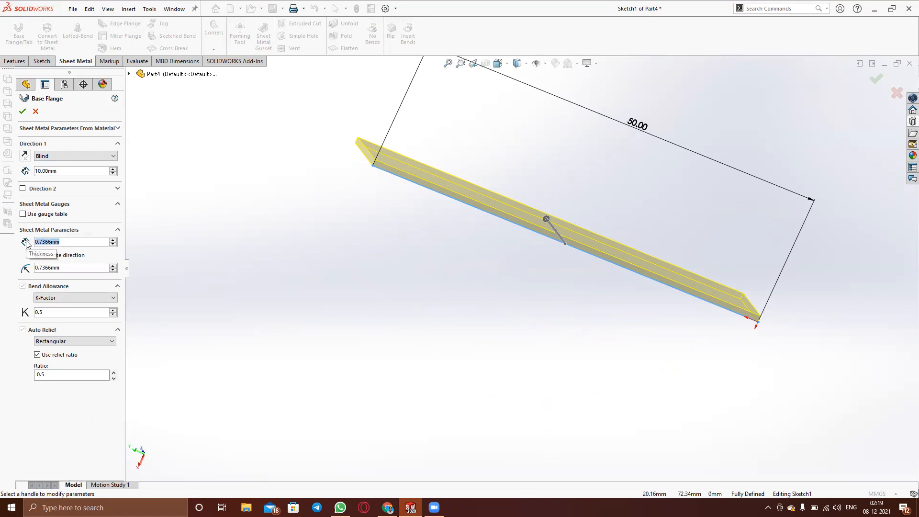
text(2)
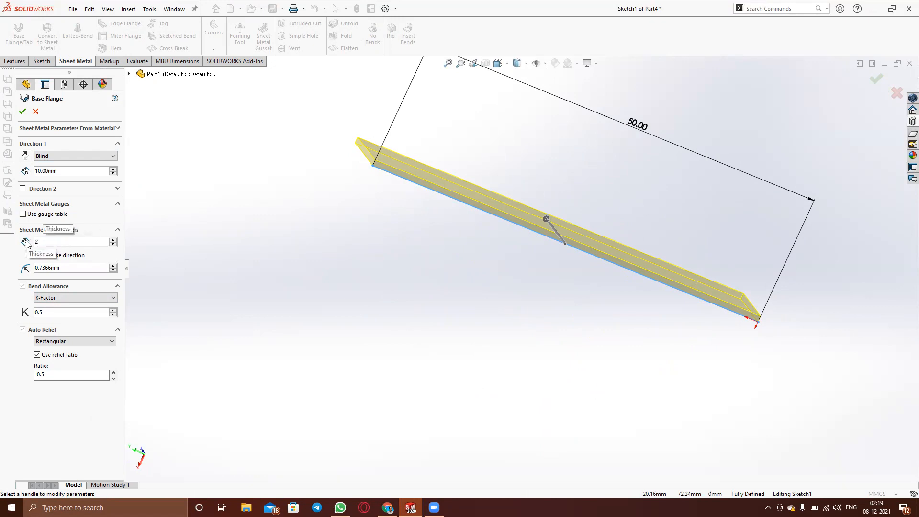
key(Tab)
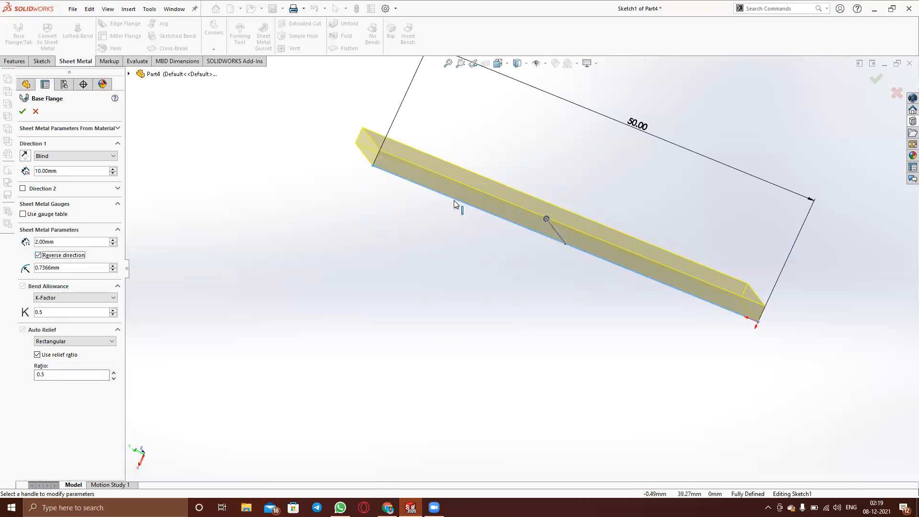
middle_drag(419, 223, 564, 371)
click(22, 111)
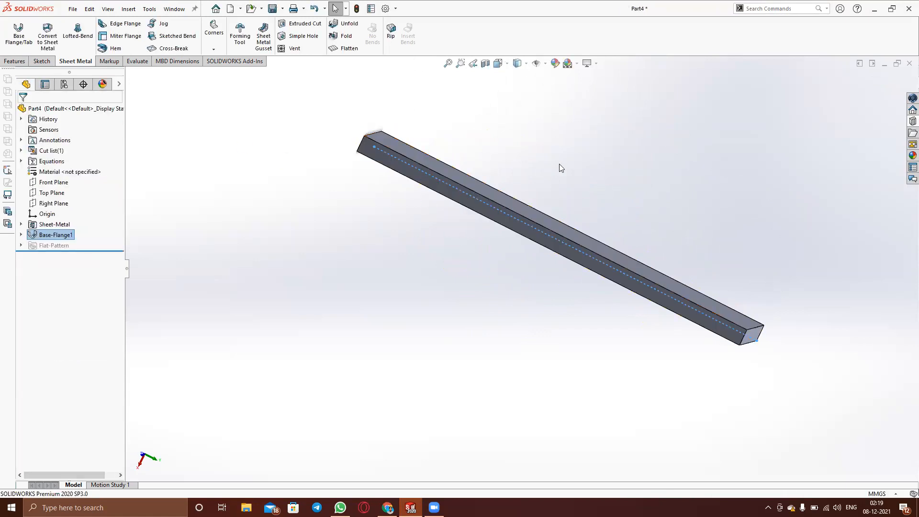
middle_drag(603, 186, 609, 361)
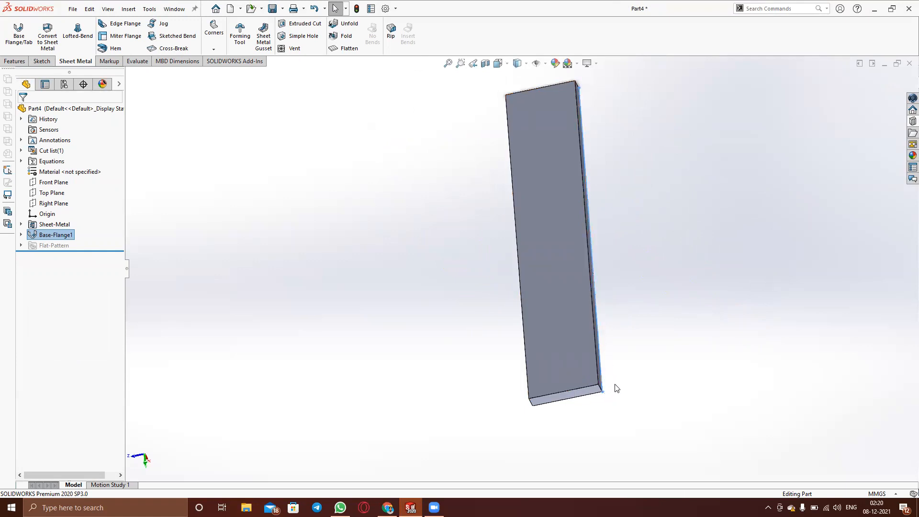
middle_drag(550, 426, 523, 299)
middle_drag(626, 246, 702, 238)
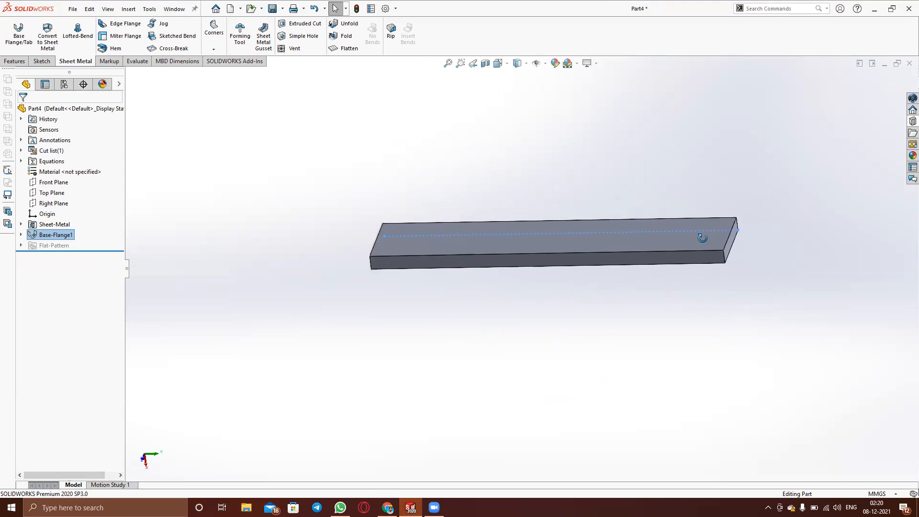
middle_drag(367, 310, 402, 340)
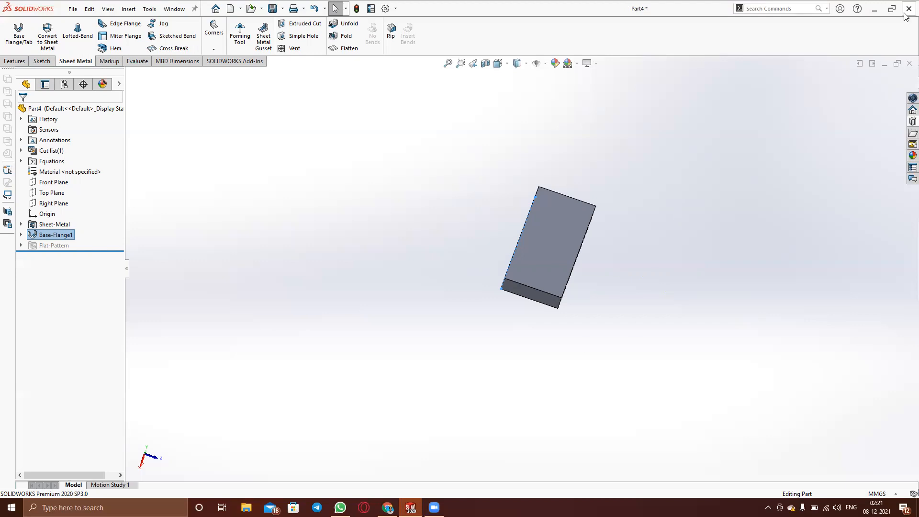
Close the current part without saving it and create a new part document
click(909, 64)
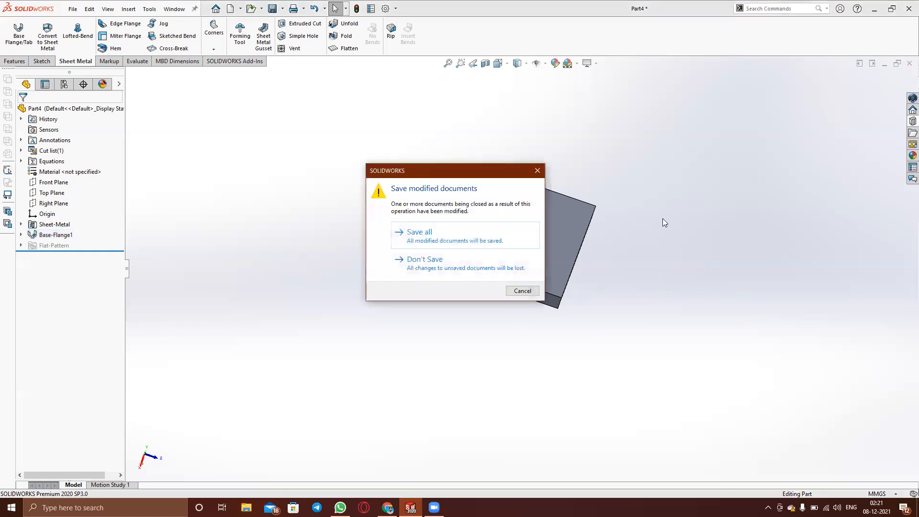
click(445, 264)
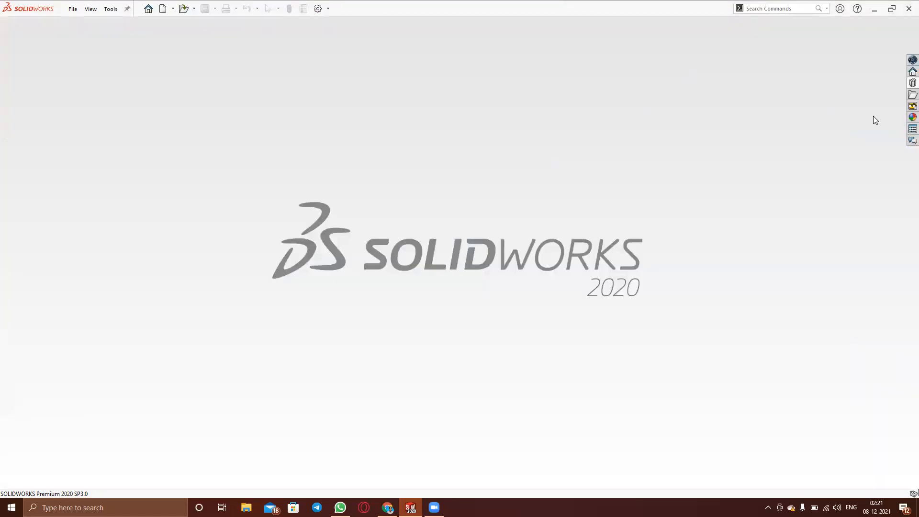
click(73, 8)
click(82, 24)
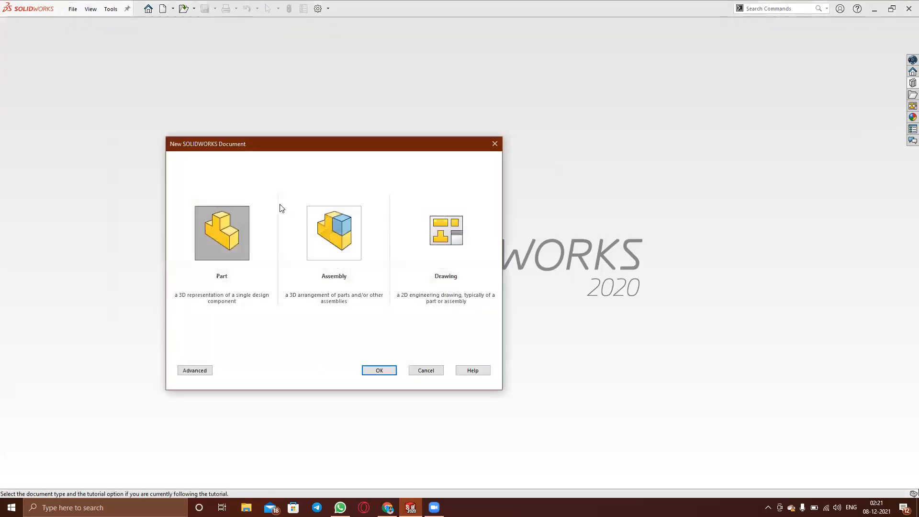
click(382, 374)
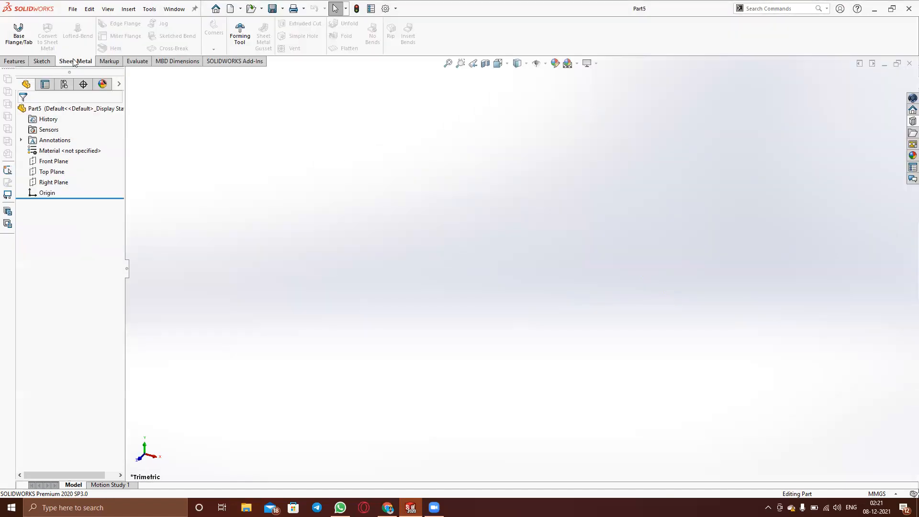
Sketch a vertical straight slot on the Front Plane, centred on the origin, about 49 mm between arc centres and 14 mm wide
click(40, 62)
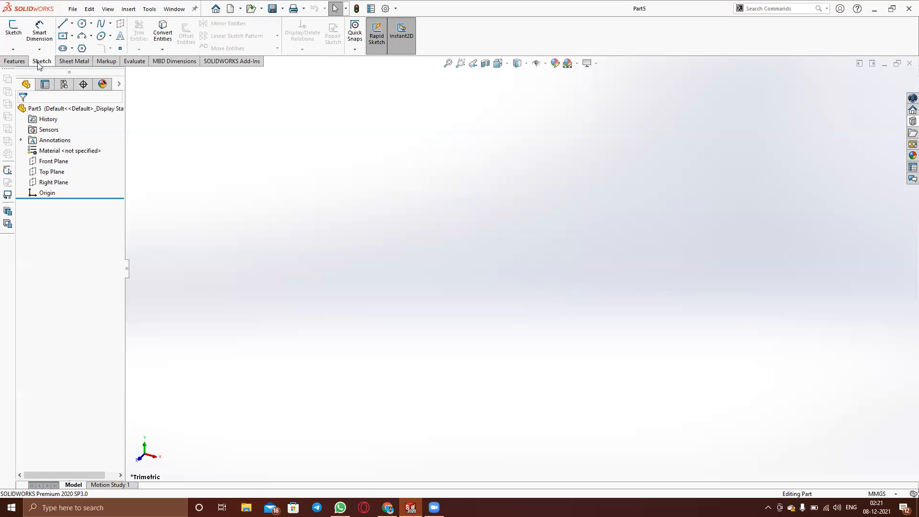
click(53, 162)
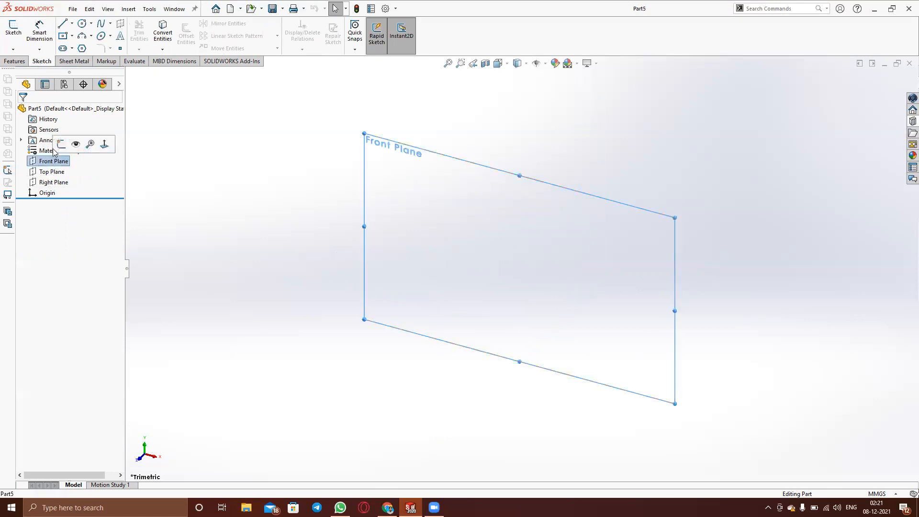
click(61, 145)
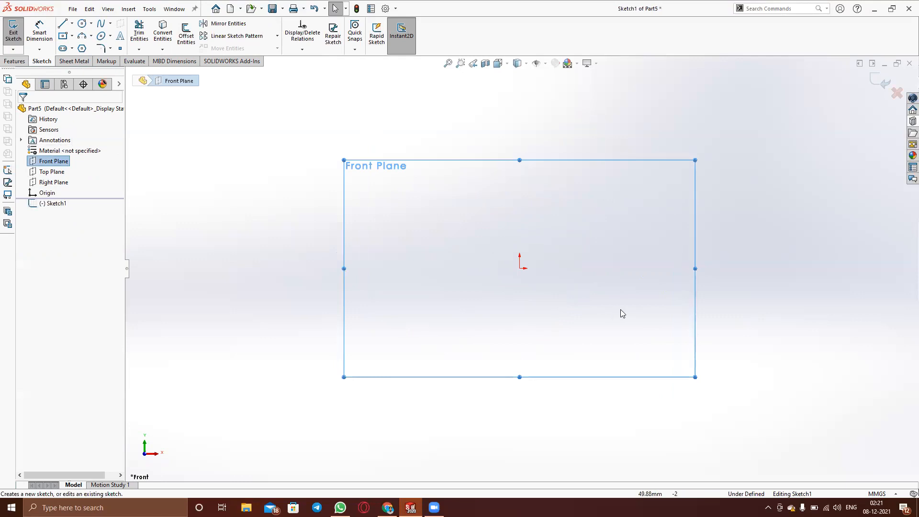
click(62, 48)
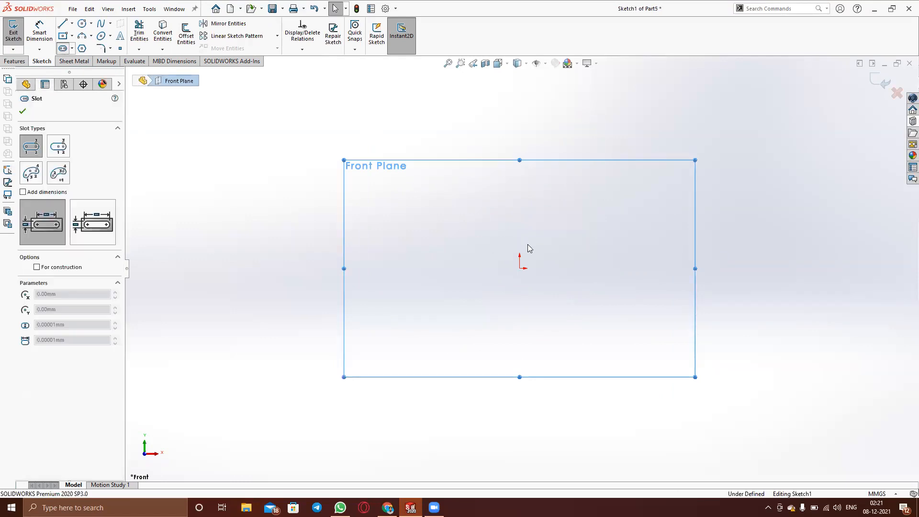
click(520, 219)
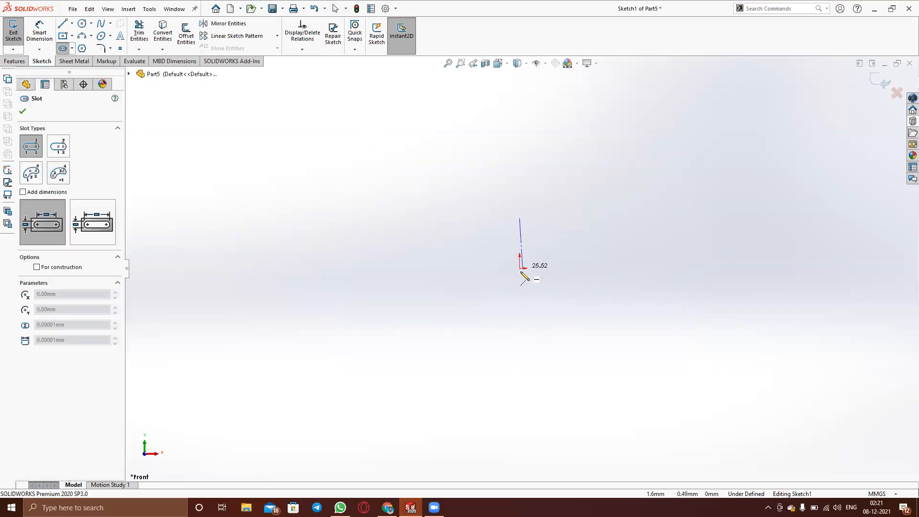
click(520, 316)
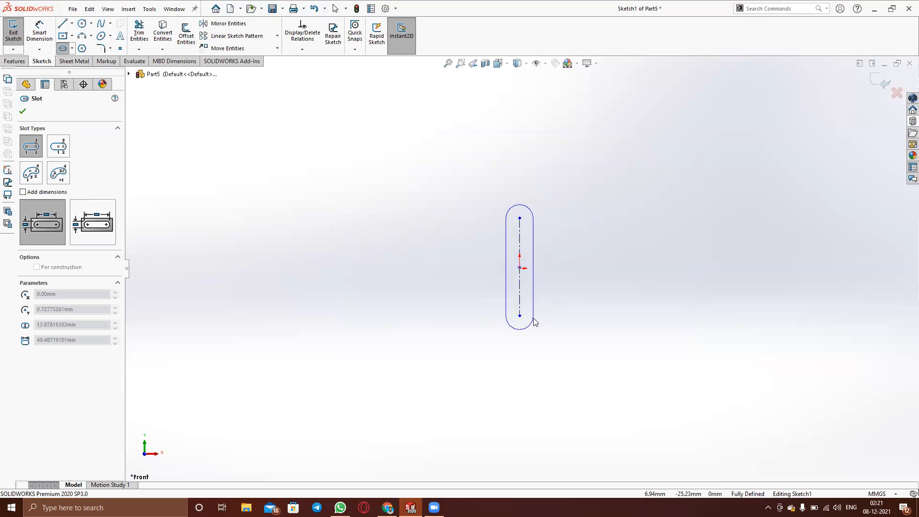
Finish the vertical slot at about 18 mm wide and leave the Slot tool
click(538, 321)
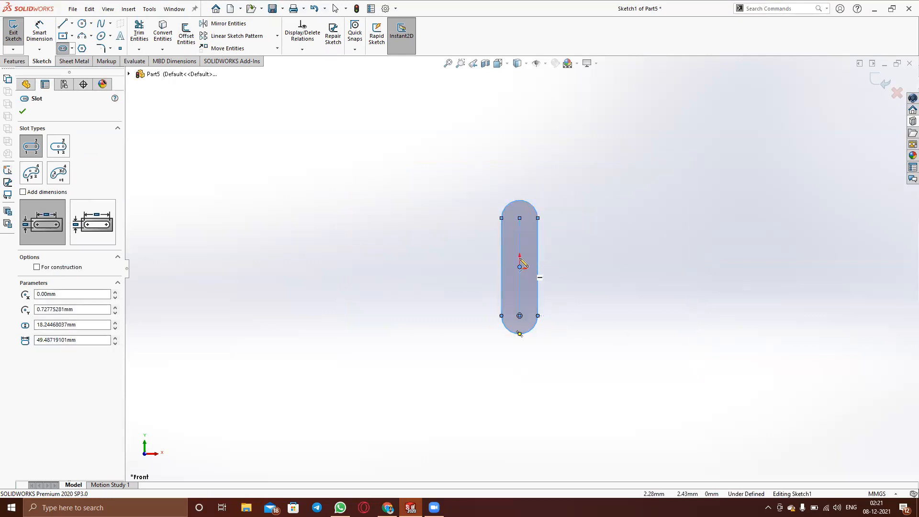
click(23, 112)
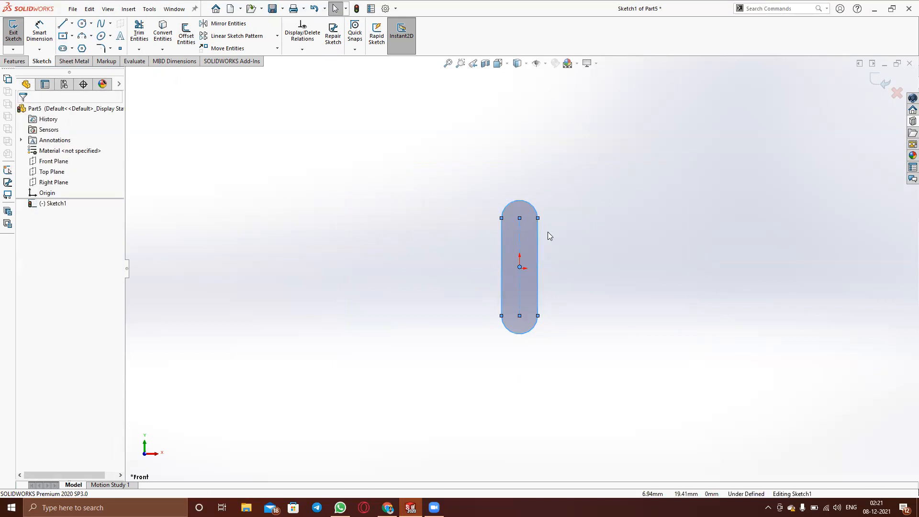
middle_drag(568, 244, 604, 354)
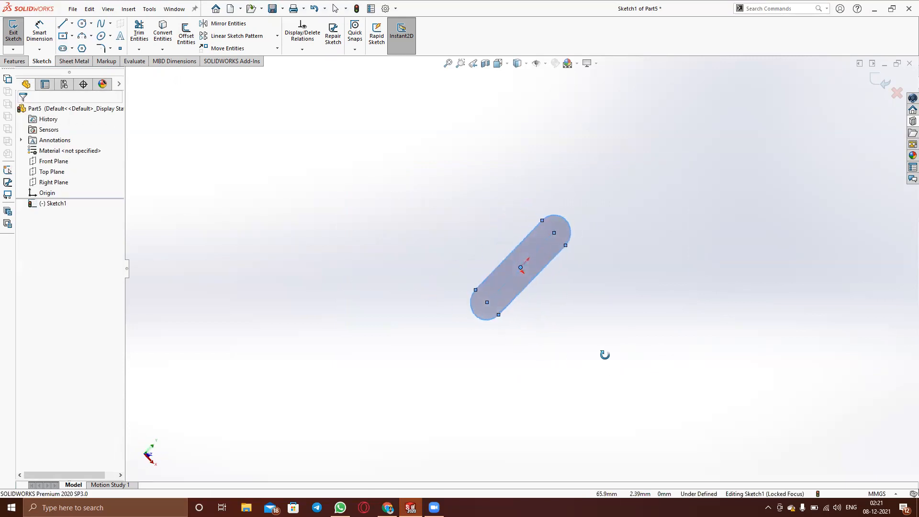
Try a 2 mm thick base flange on the closed slot profile, abandoning both the flange and the slot sketch
click(69, 64)
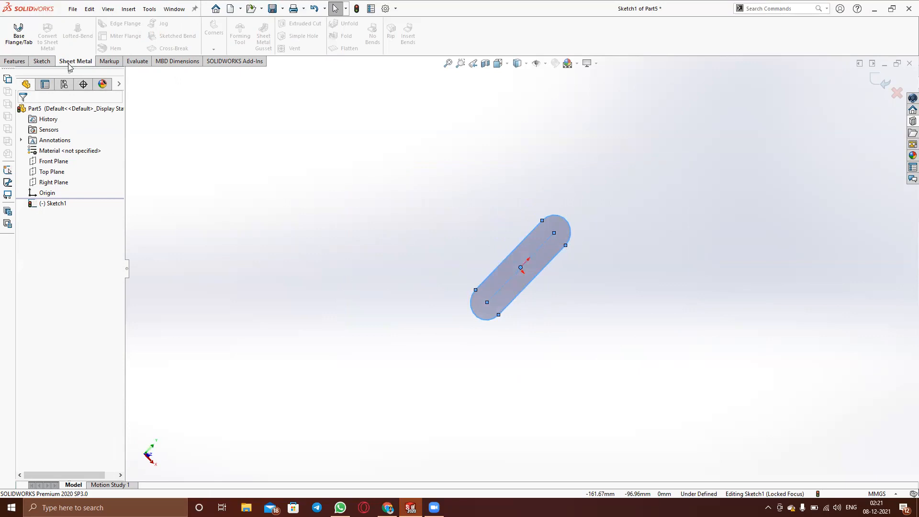
click(21, 49)
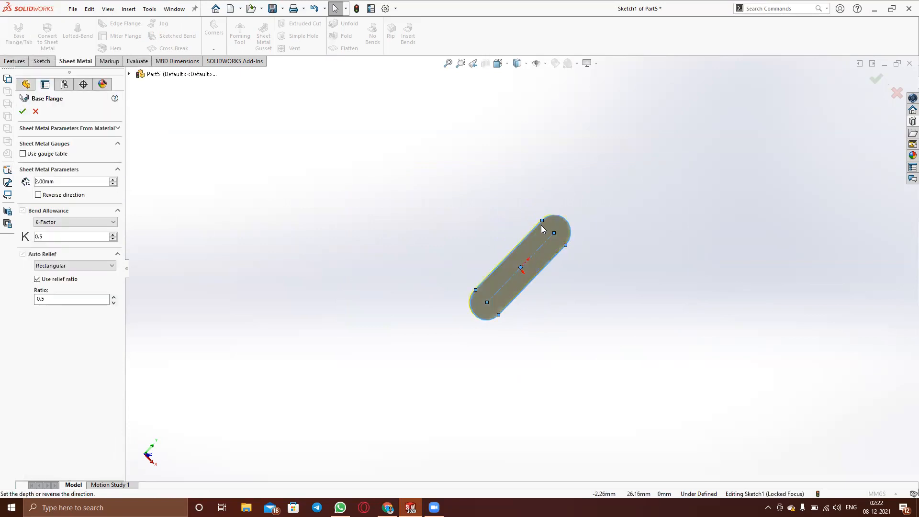
middle_drag(466, 228, 558, 228)
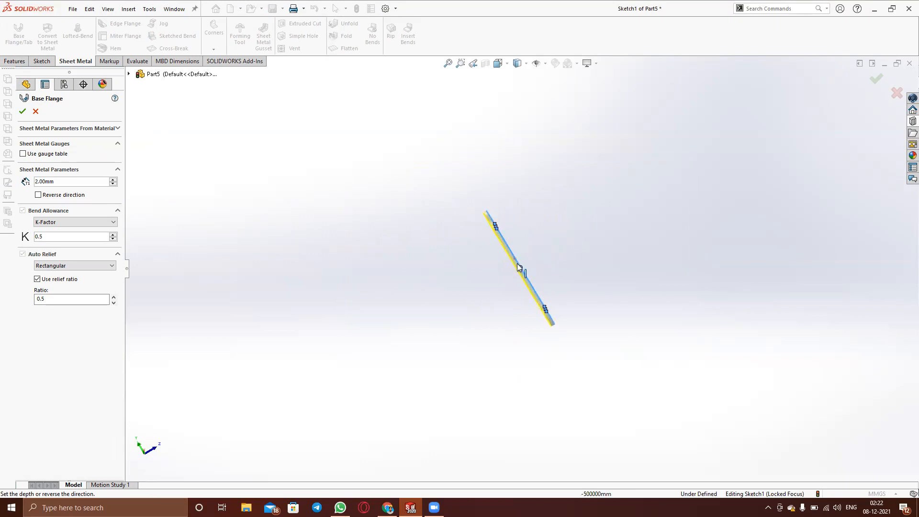
middle_drag(525, 265, 495, 300)
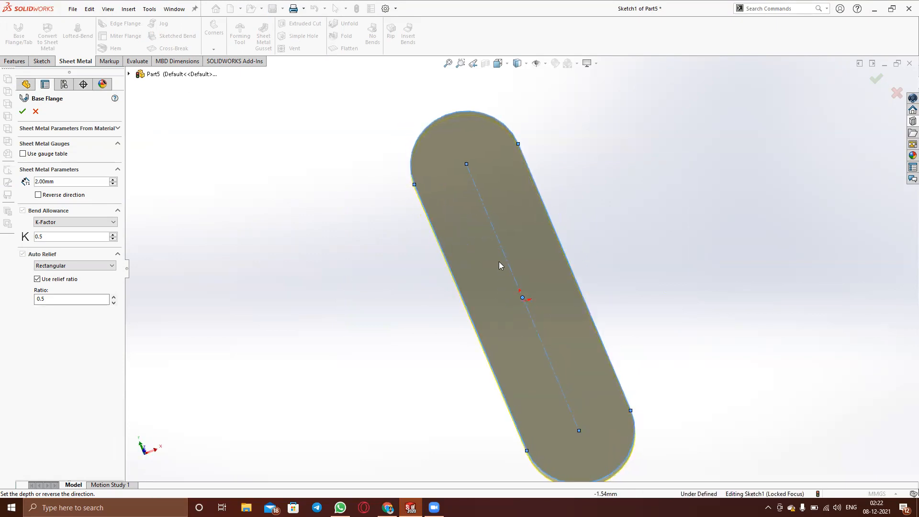
click(895, 95)
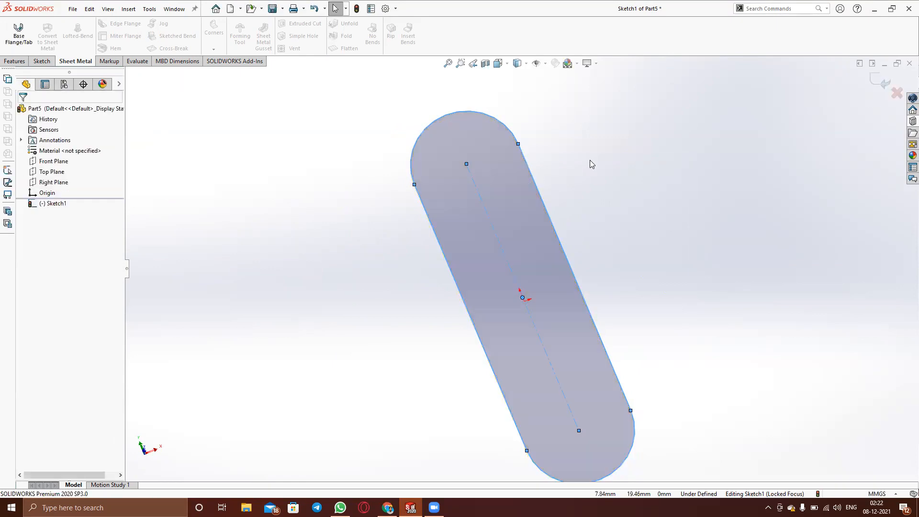
click(896, 93)
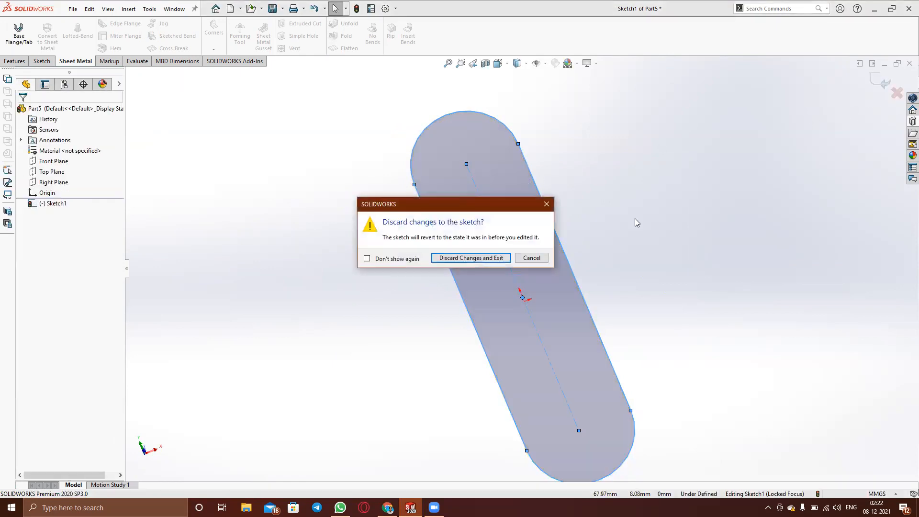
click(467, 256)
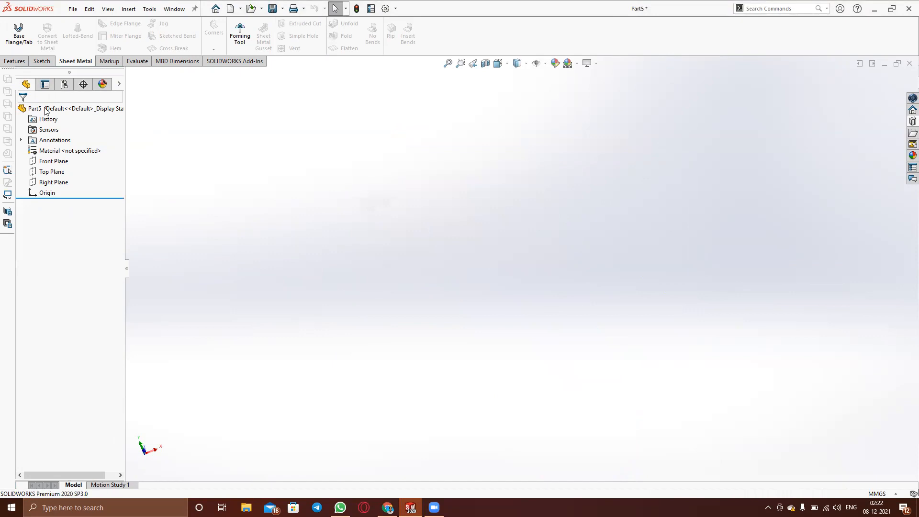
Sketch an L-shaped profile on the Front Plane, about 18 mm down from the origin and about 17 mm horizontally to the right
click(42, 60)
click(52, 161)
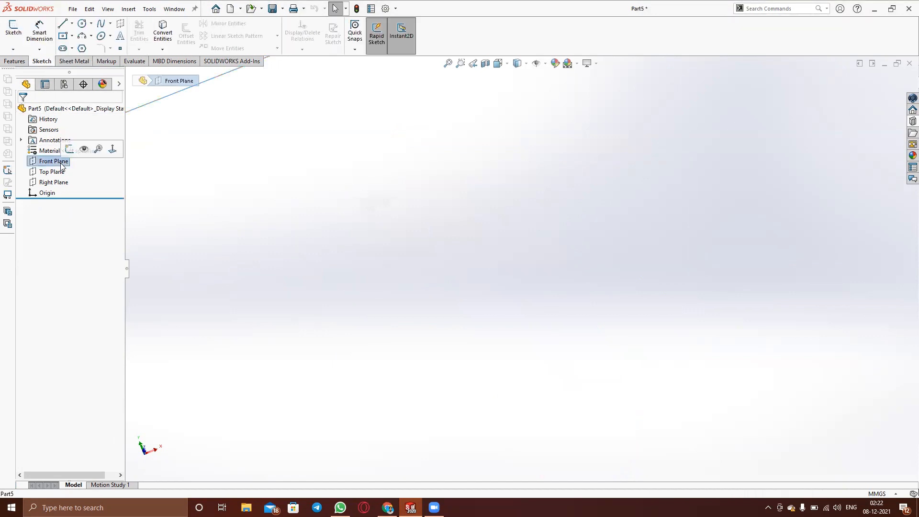
click(69, 150)
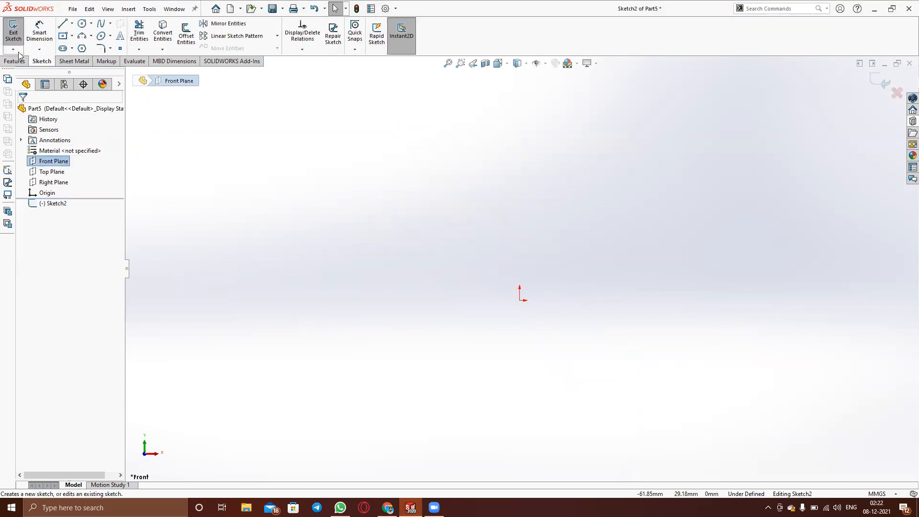
key(l)
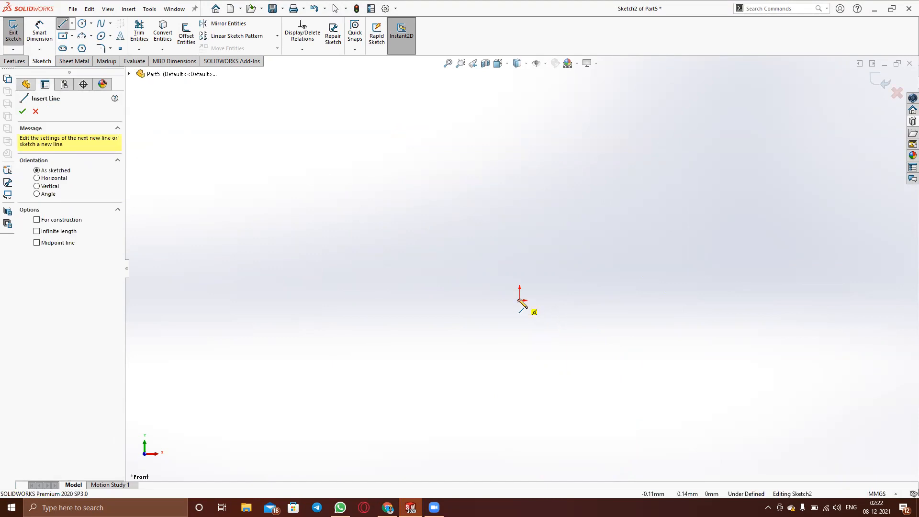
click(520, 300)
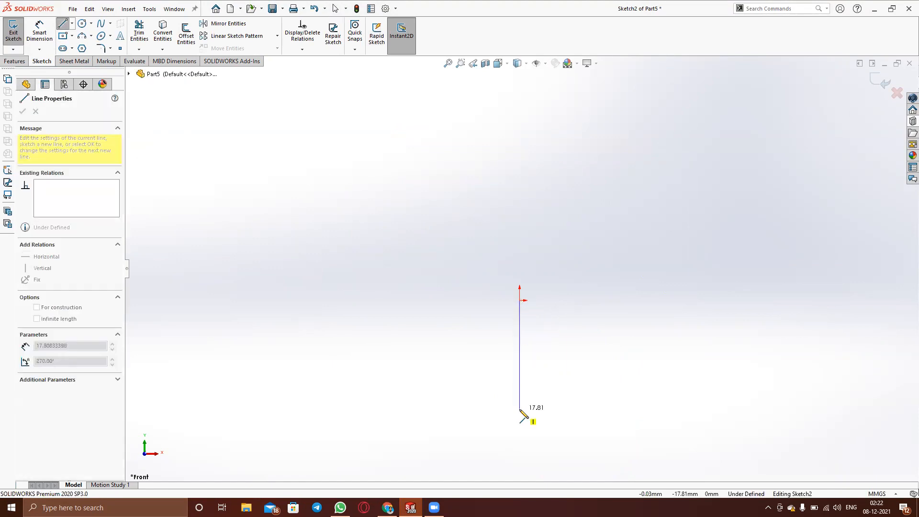
click(519, 409)
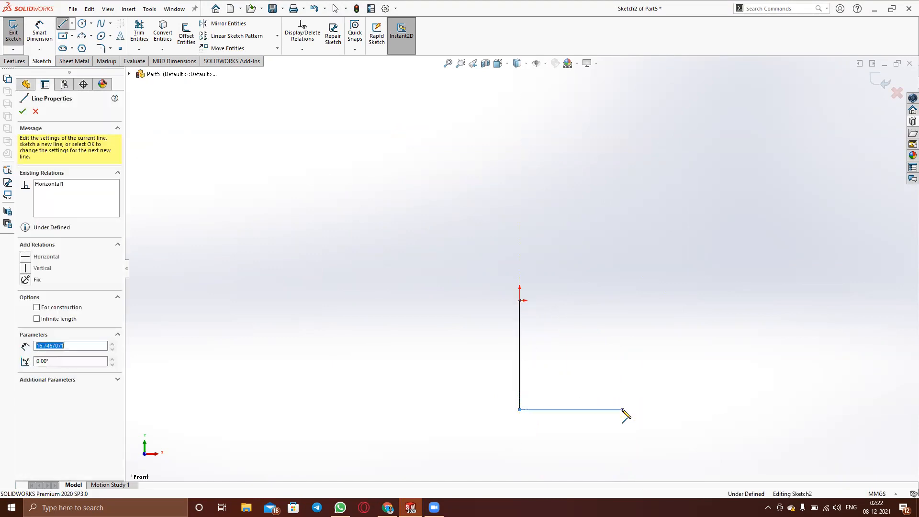
double_click(622, 409)
key(Escape)
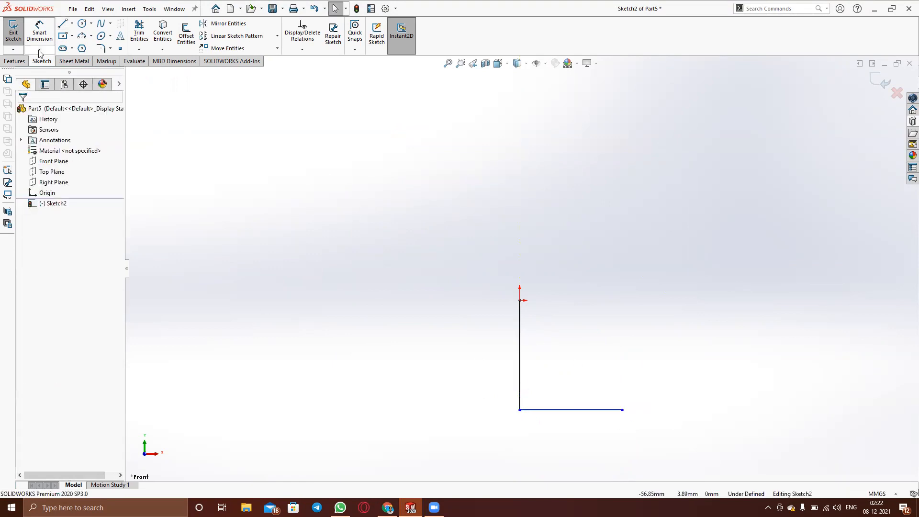
Dimension the L-profile's vertical and horizontal lines as 15 mm each
click(30, 33)
click(507, 342)
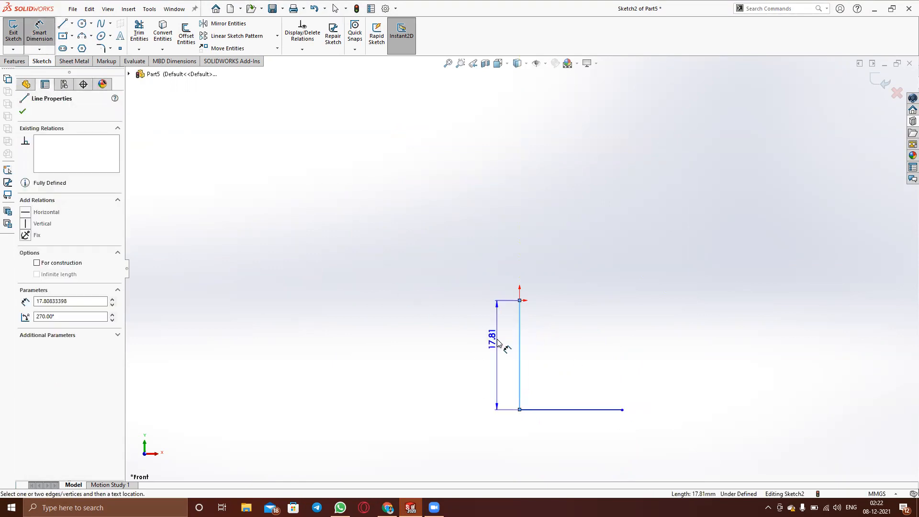
click(497, 343)
text(15)
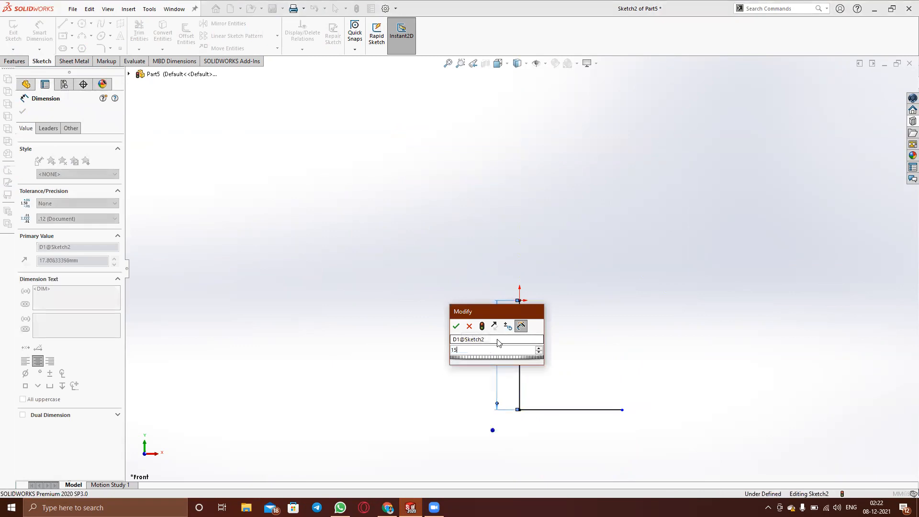
key(Return)
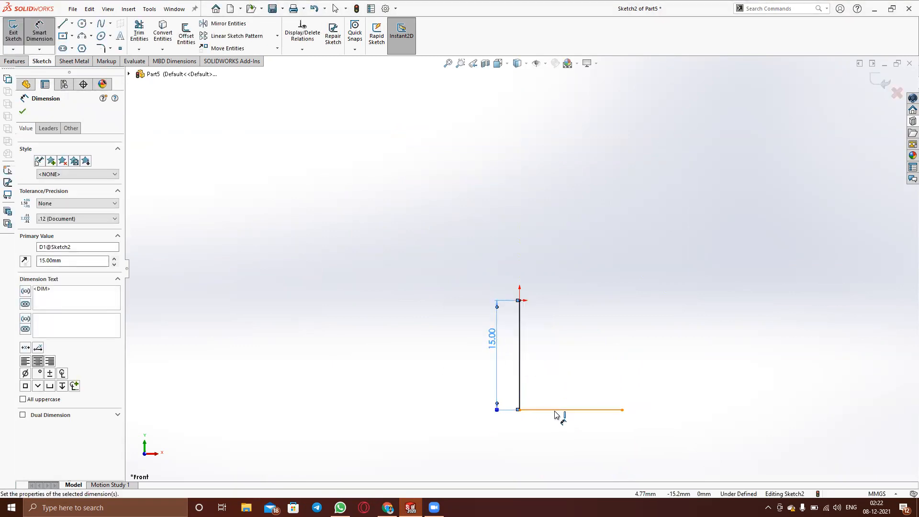
click(555, 410)
click(558, 433)
text(15)
key(Return)
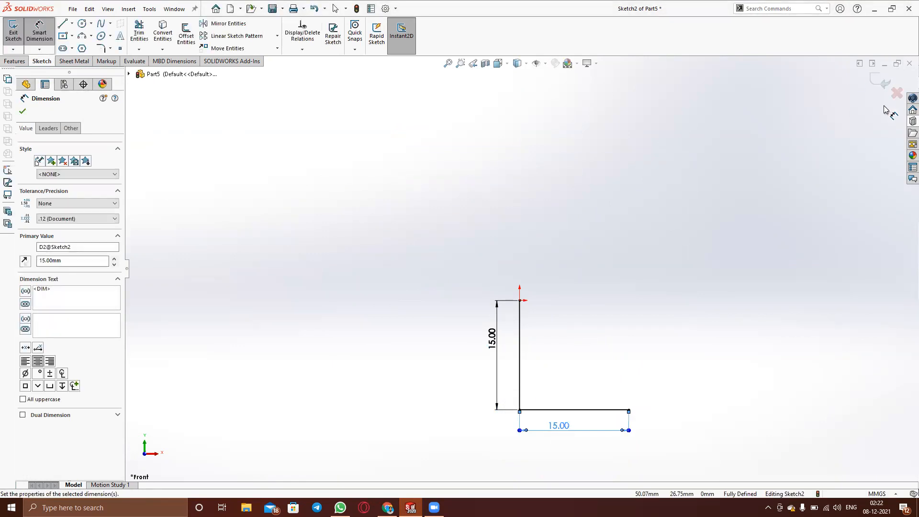
Exit the sketch and start a base flange from the L-shaped profile with 10 mm blind depth and 2 mm thickness
click(884, 89)
click(13, 32)
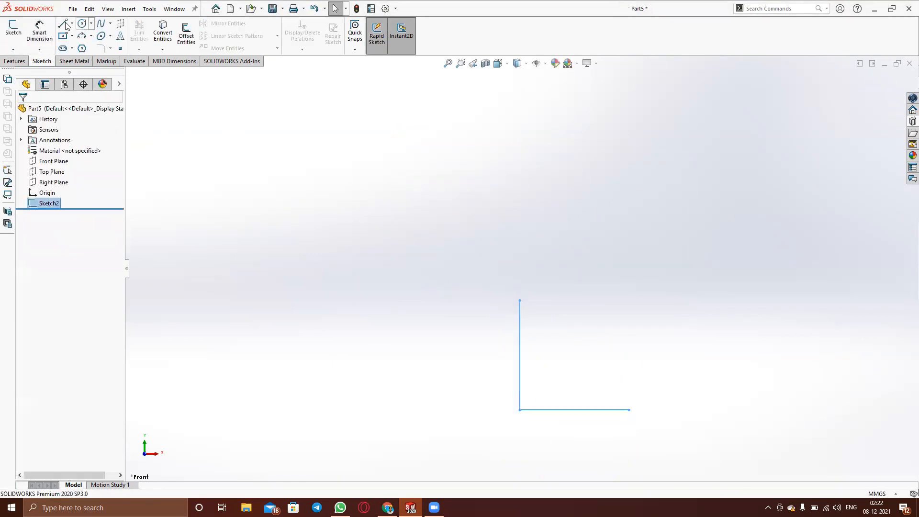
click(58, 63)
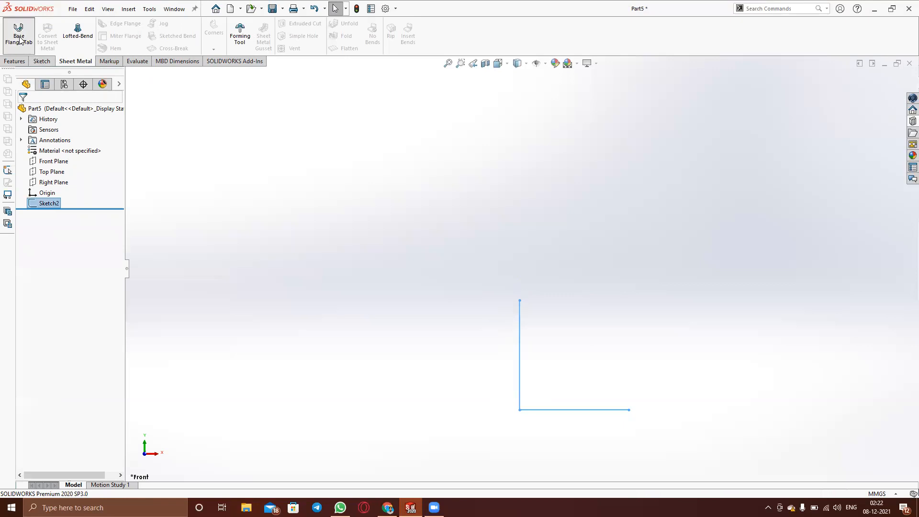
middle_drag(622, 264, 483, 395)
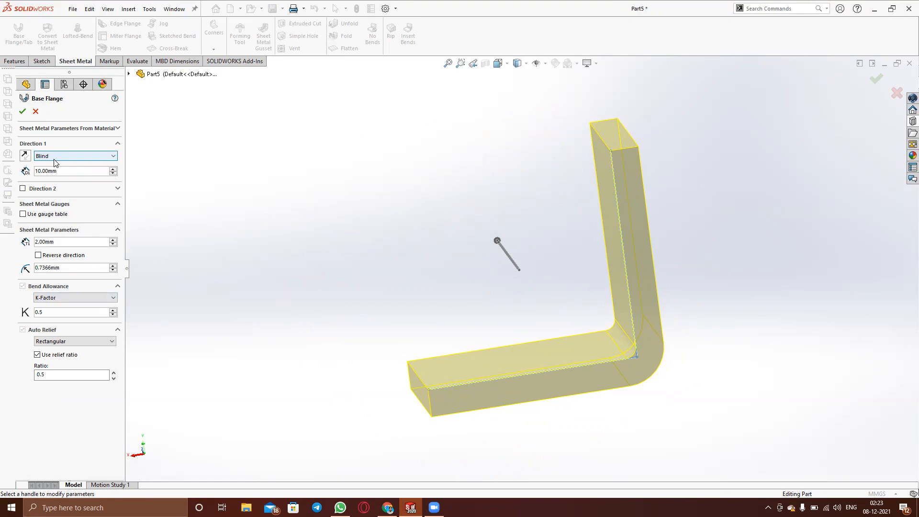
click(14, 61)
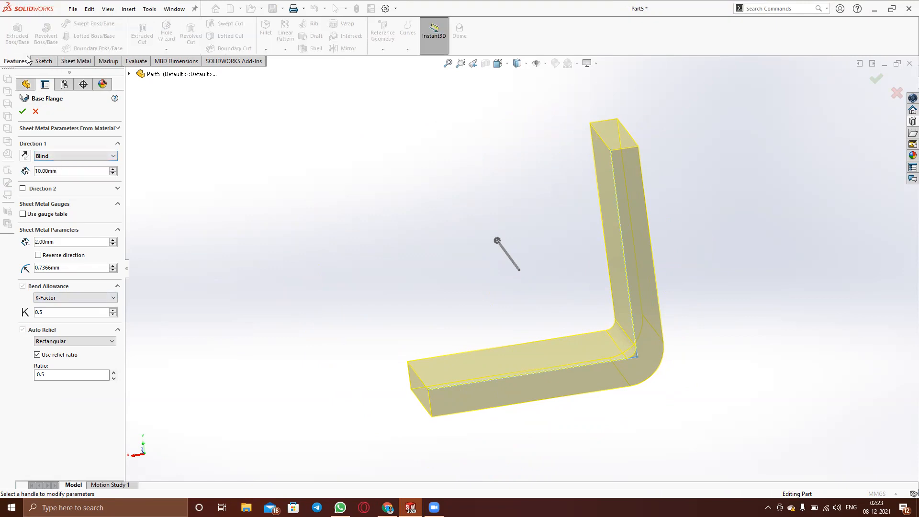
click(76, 61)
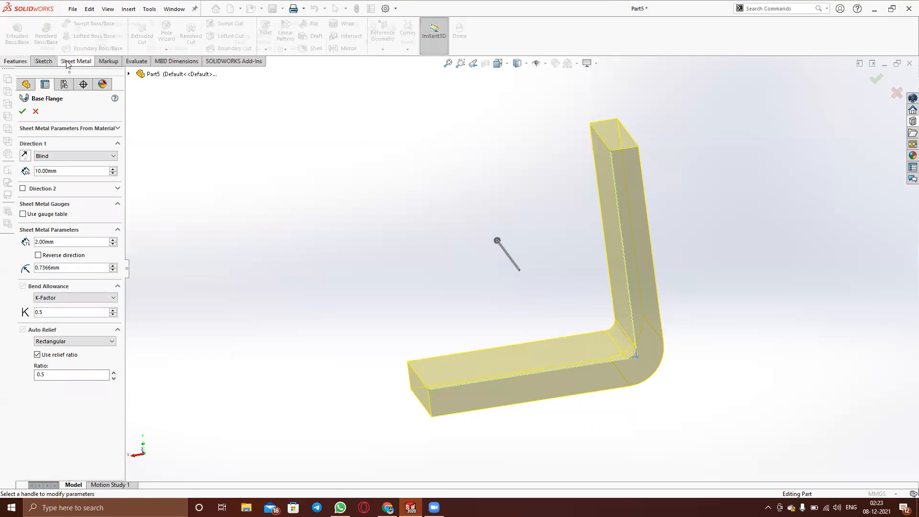
click(63, 157)
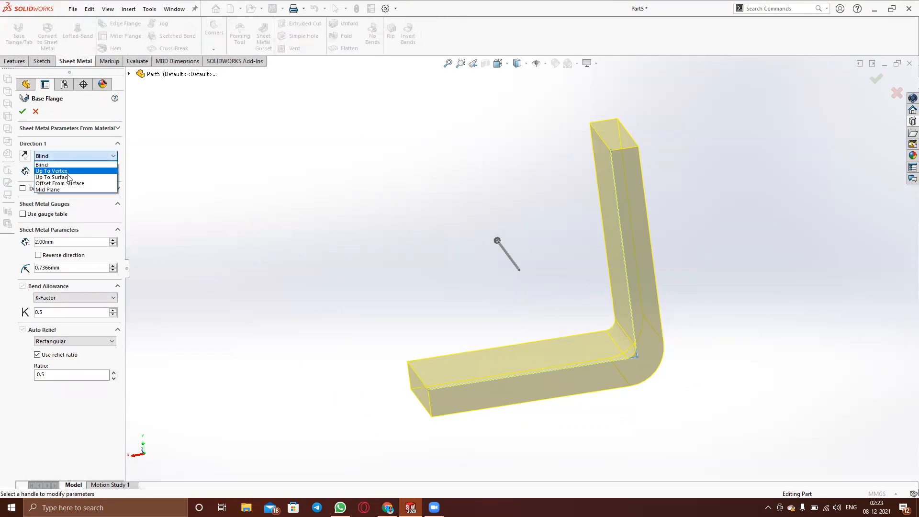
click(65, 154)
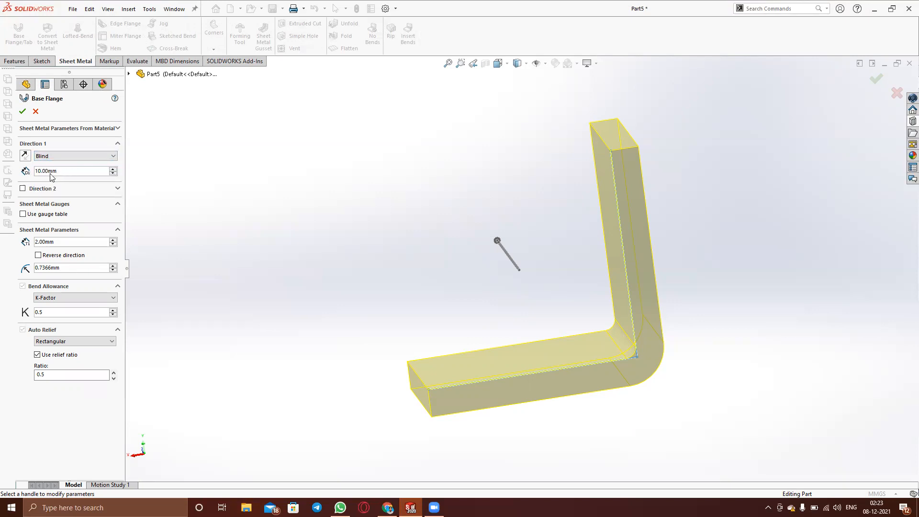
middle_drag(456, 219, 578, 338)
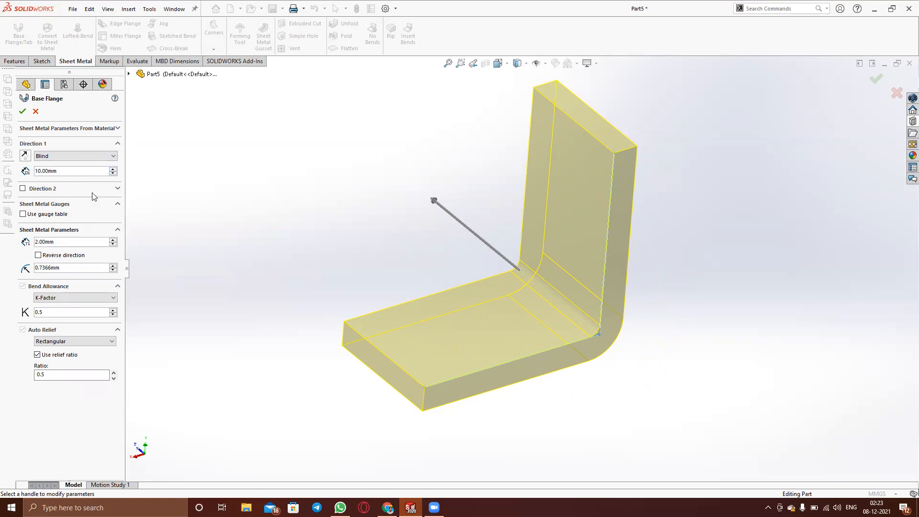
Flip the base flange's first extrusion direction back and forth, ending on the original side
click(25, 155)
click(26, 155)
click(26, 155)
click(26, 156)
Try a second extrusion direction on the base flange at 5 mm blind depth and switch it off again
click(22, 188)
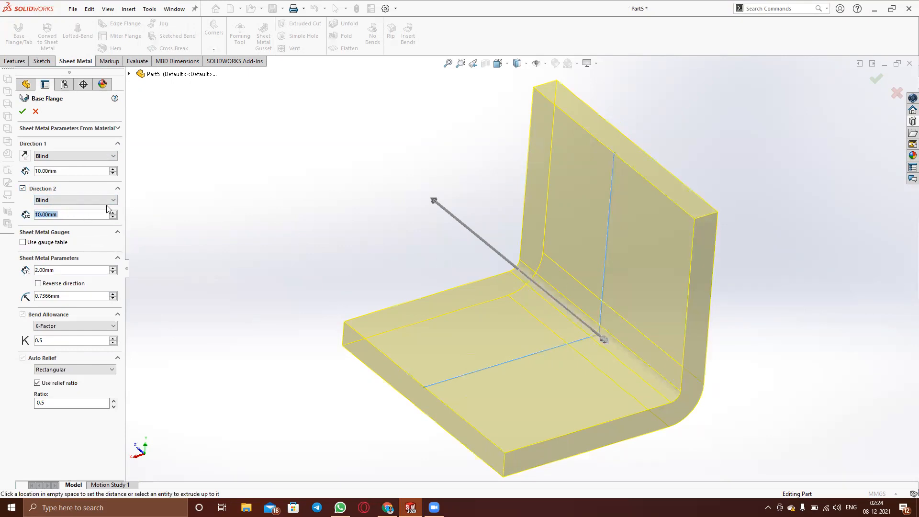
text(5)
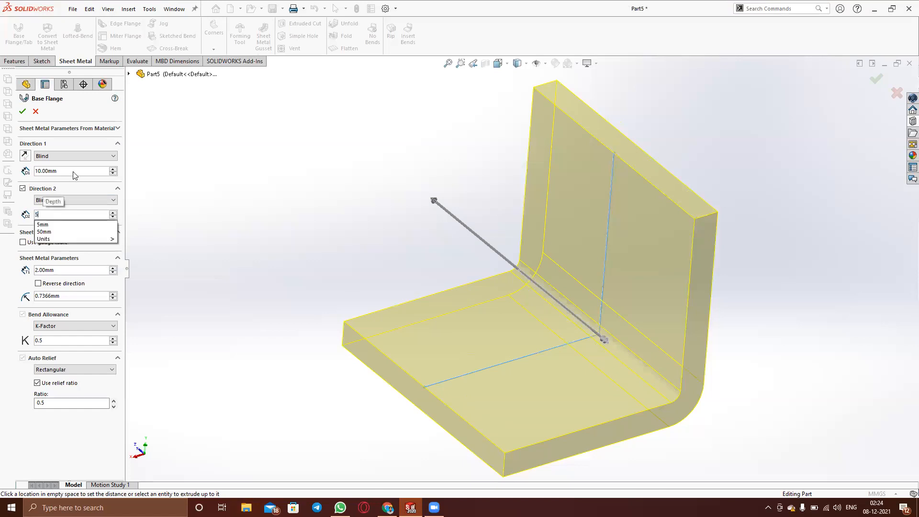
key(Return)
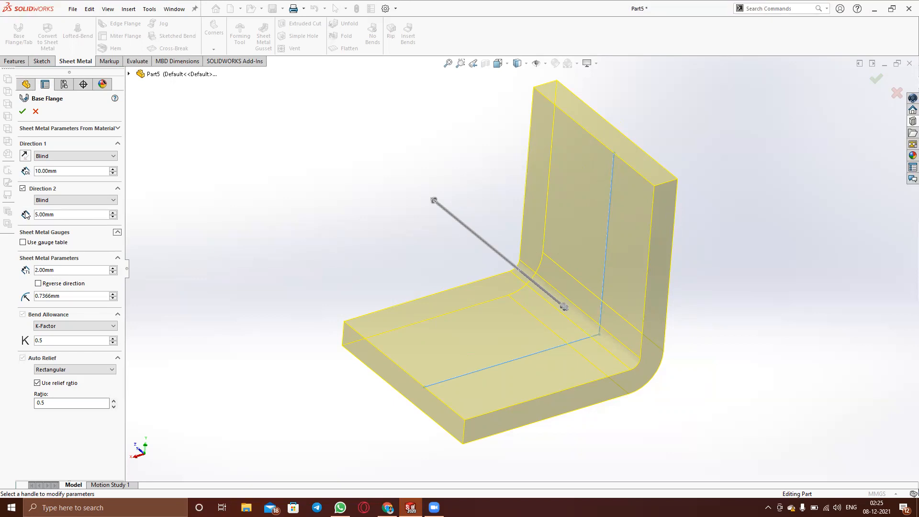
click(22, 188)
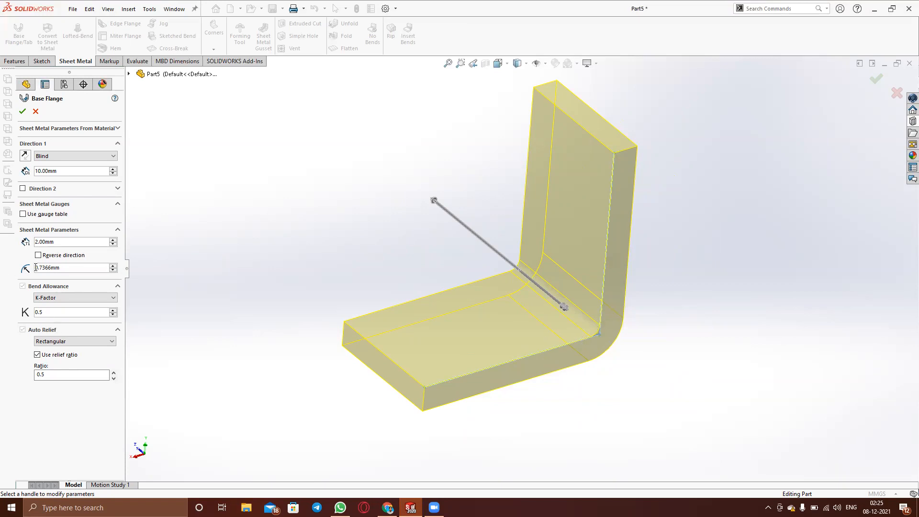
Set the base flange's bend radius to 1 mm and inspect the bent corner
drag(68, 267, 14, 273)
text(1)
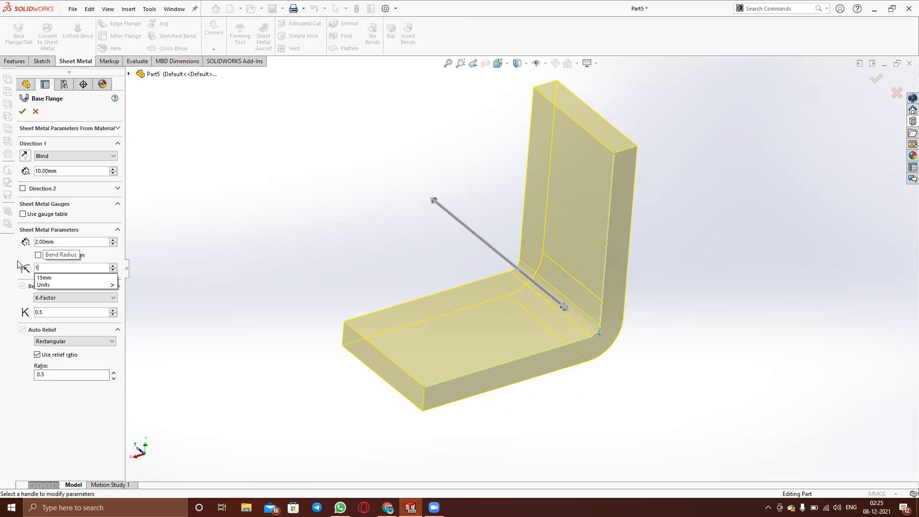
key(Return)
middle_drag(653, 341, 603, 329)
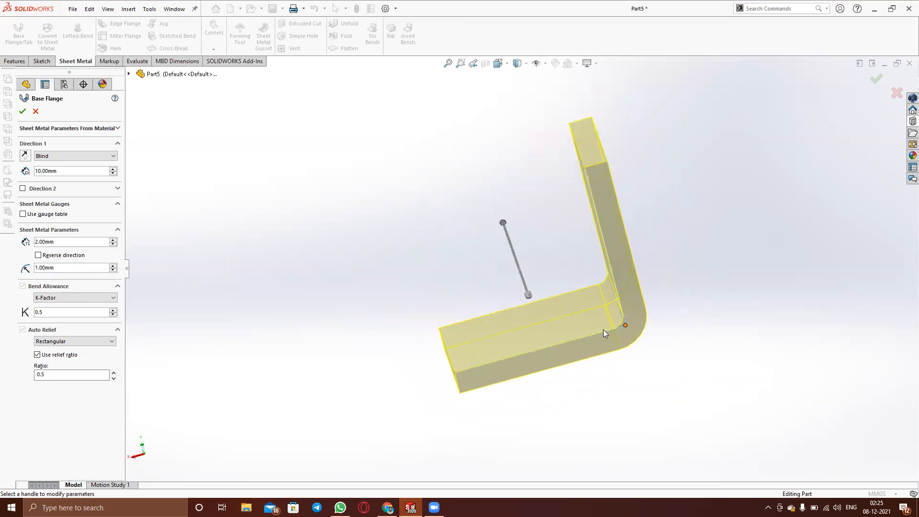
Set the base flange's bend radius to 0 mm
click(49, 267)
text(0)
key(Return)
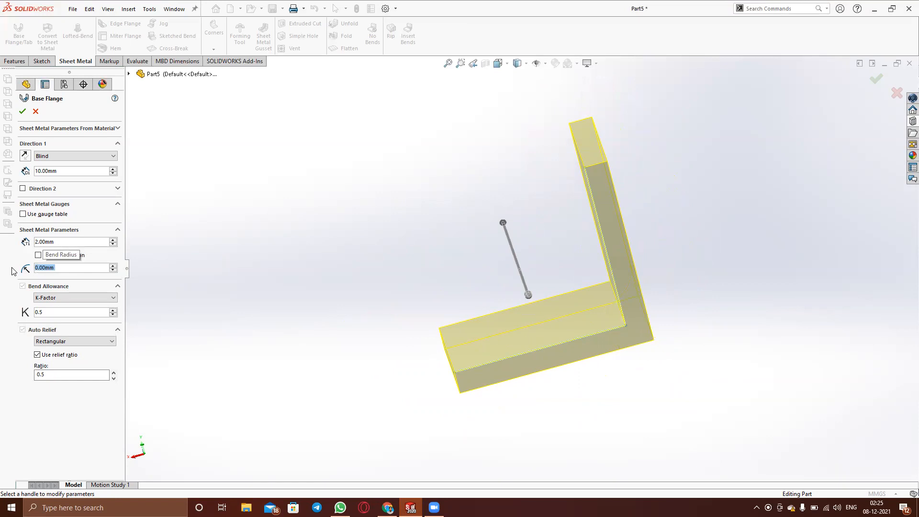
Accept the L-shaped base flange with its zero bend radius and inspect the inside and outside of the bent corner
click(23, 110)
middle_drag(434, 278, 403, 258)
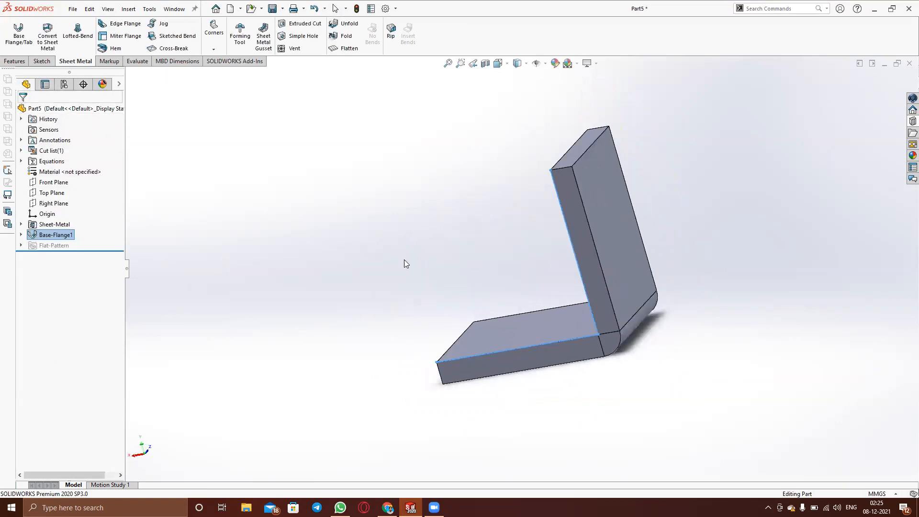
scroll(577, 349, down, 5)
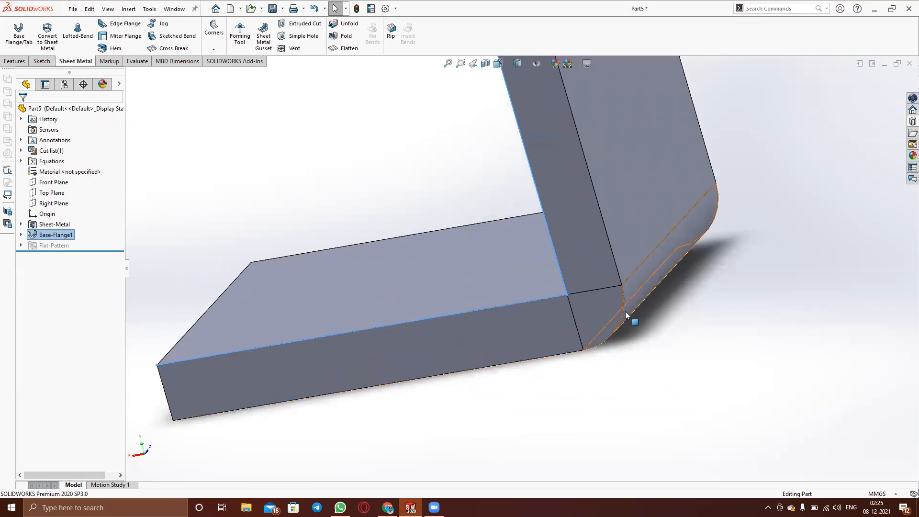
middle_drag(647, 327, 549, 294)
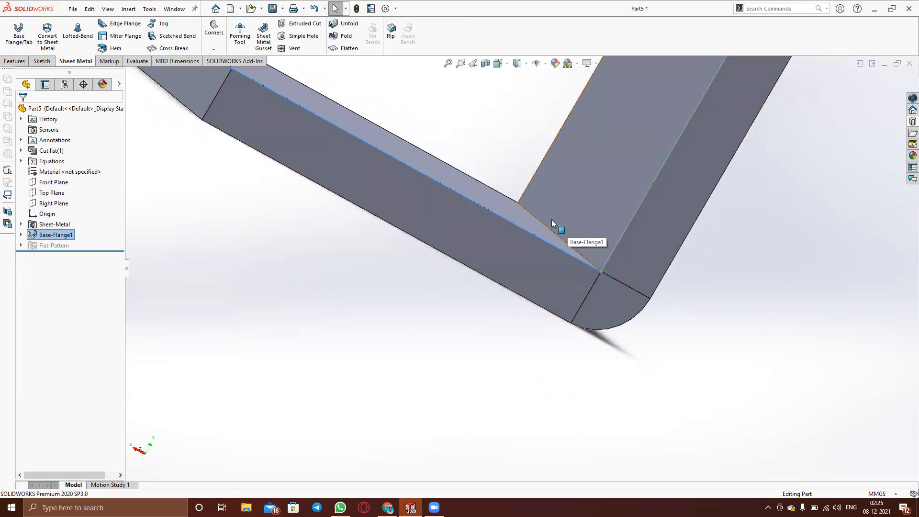
middle_drag(690, 300, 560, 359)
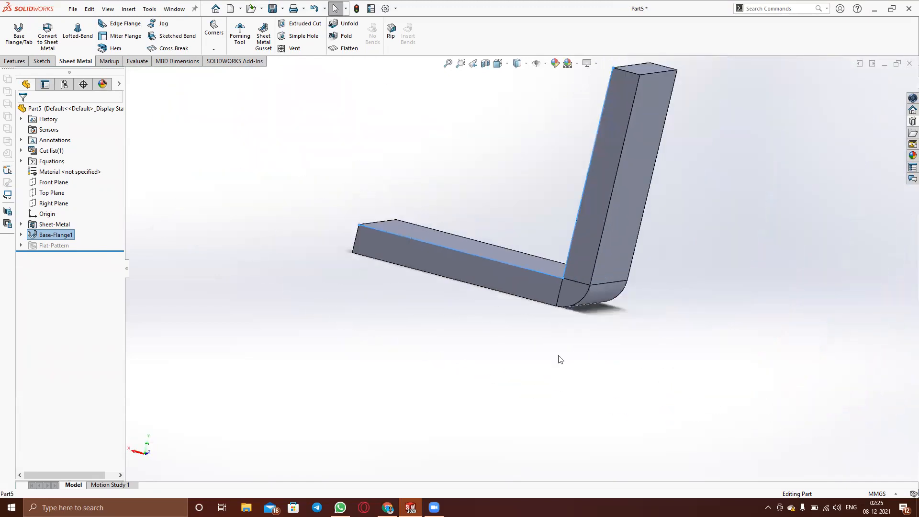
Unsuppress the Flat-Pattern1 feature to flatten the L-shaped part and view its unfolded face and bend line
click(43, 245)
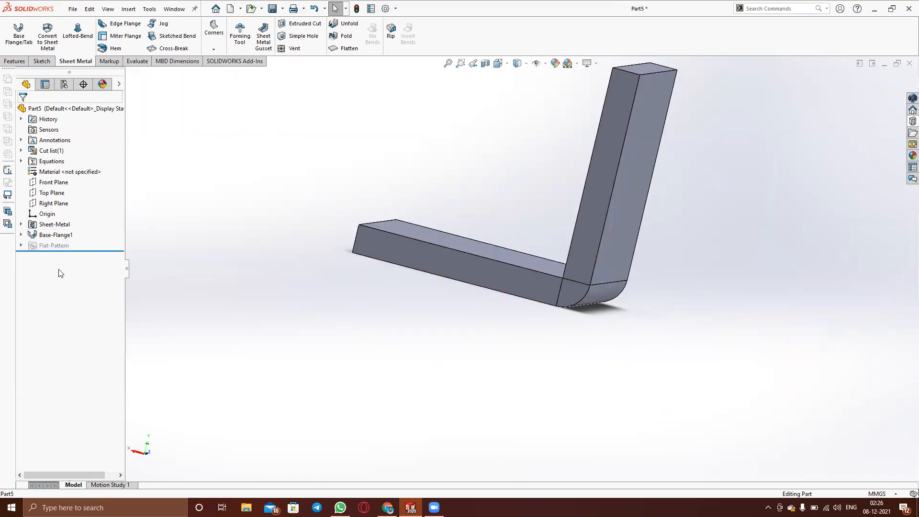
click(41, 246)
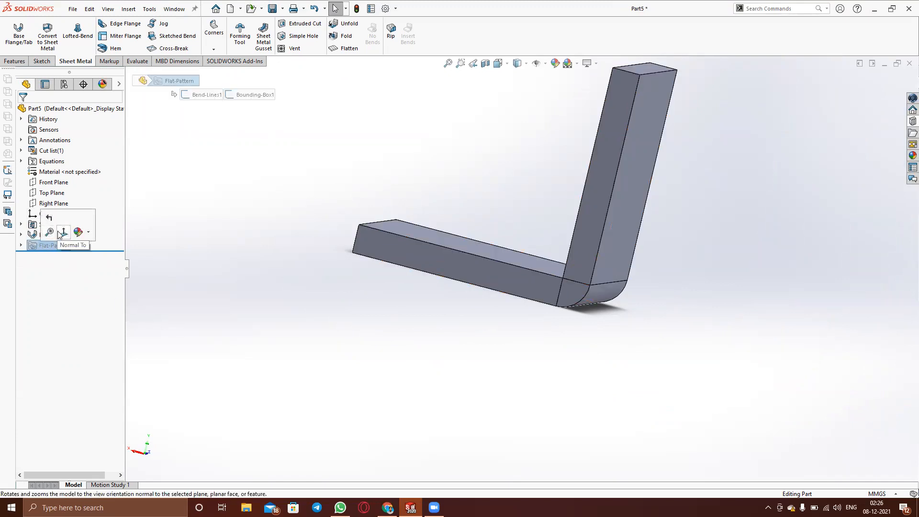
click(20, 245)
click(60, 256)
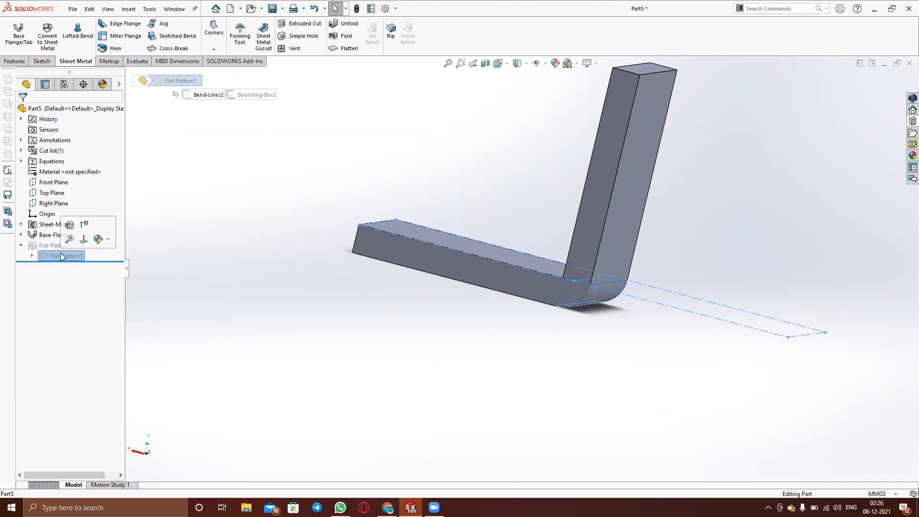
click(84, 229)
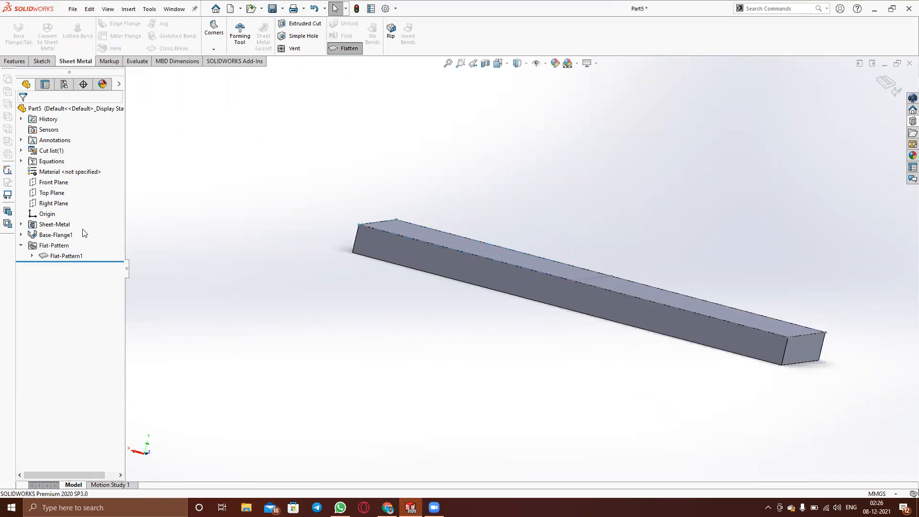
middle_drag(363, 256, 366, 347)
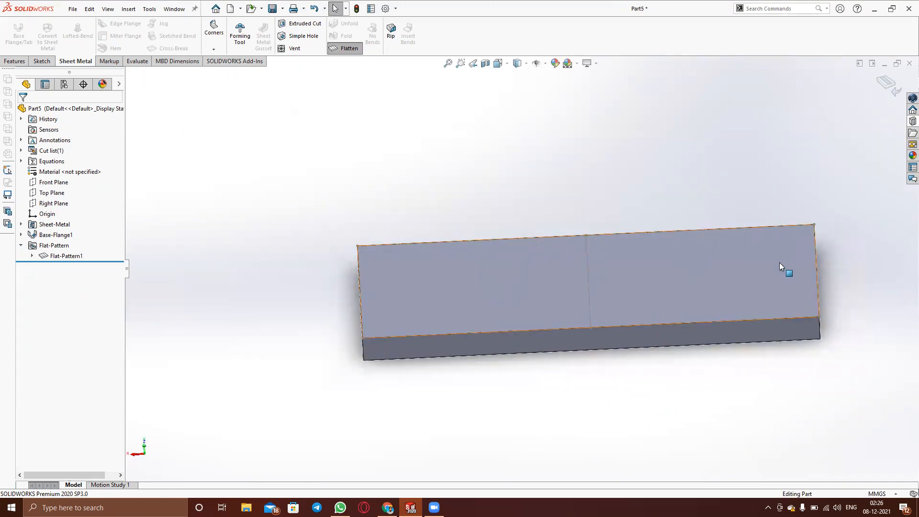
Suppress Flat-Pattern1 to return the L-shaped part to its folded state
right_click(69, 256)
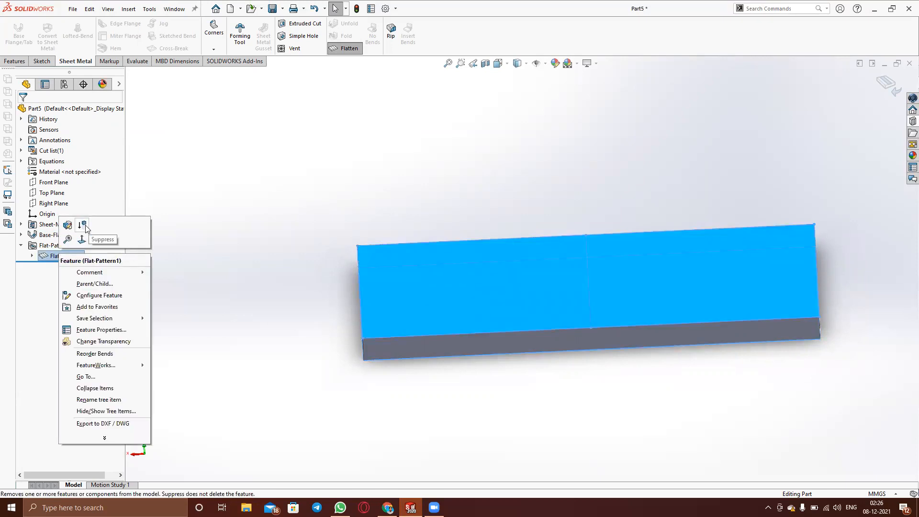
click(82, 225)
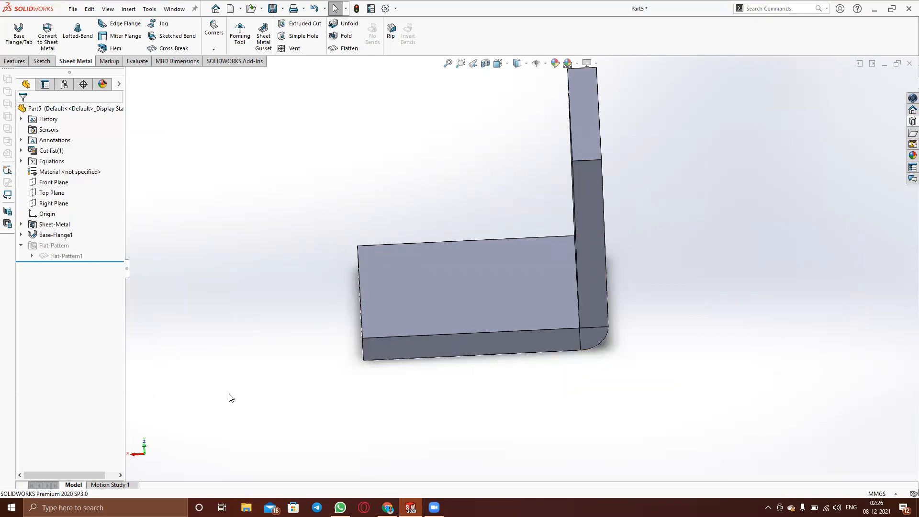
middle_drag(315, 377, 328, 334)
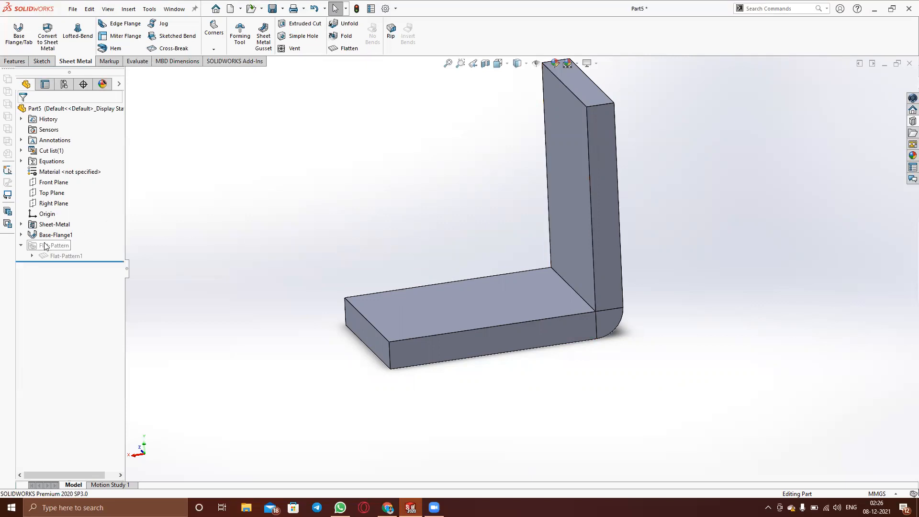
Flatten the L-shaped part again by unsuppressing Flat-Pattern1
click(20, 245)
click(21, 245)
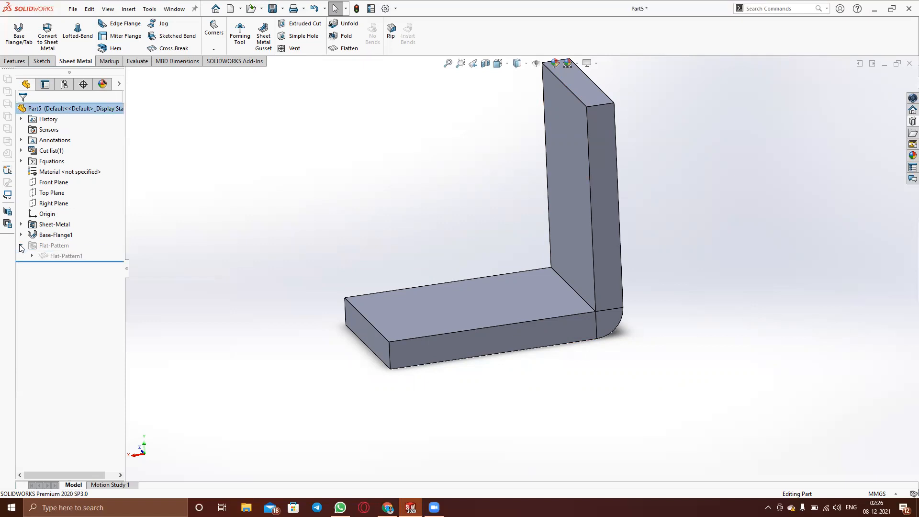
click(64, 255)
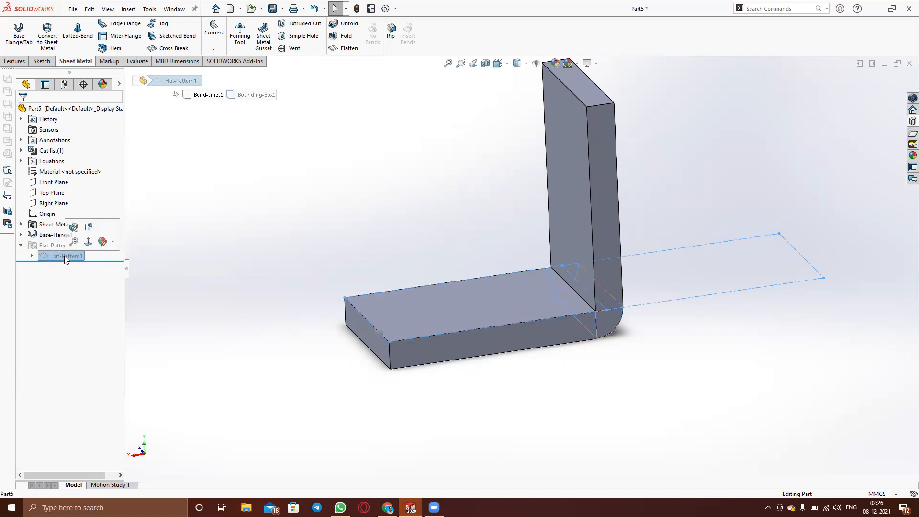
click(89, 229)
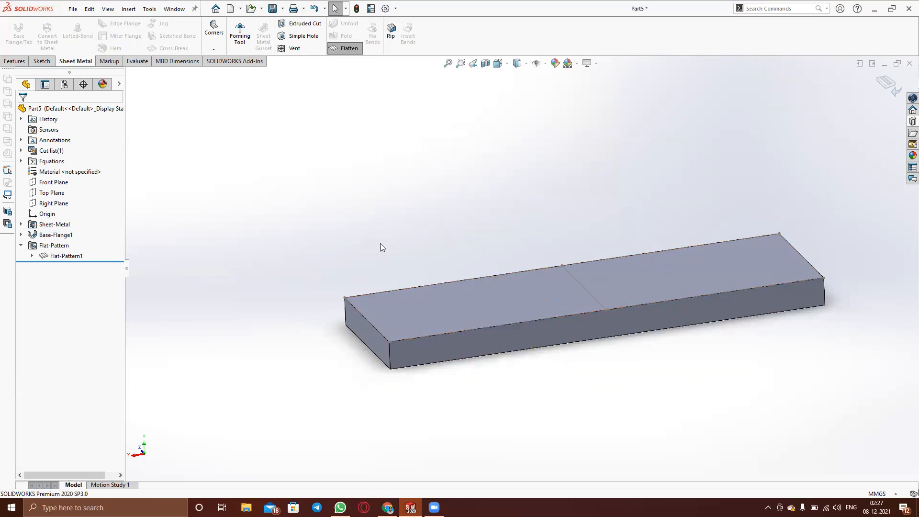
Suppress Flat-Pattern1 again to refold the part and look at the bend from the other side
click(50, 255)
click(74, 235)
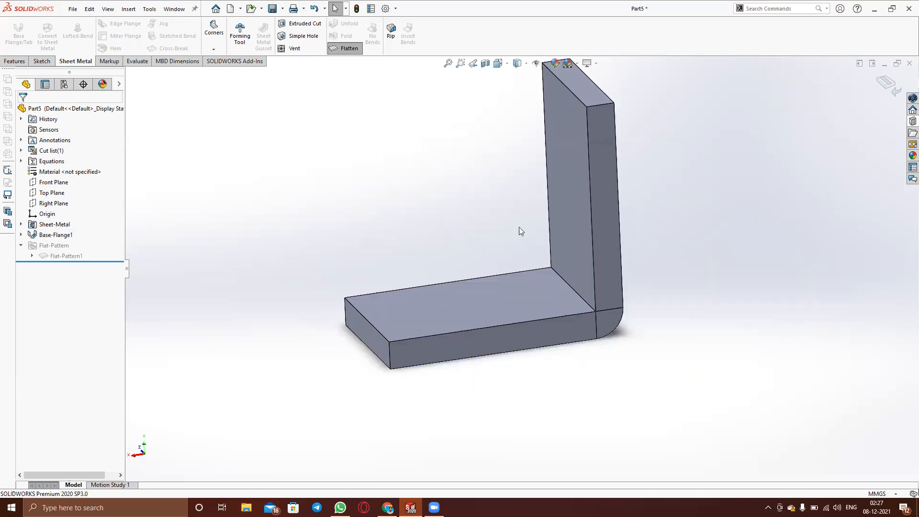
scroll(500, 273, up, 3)
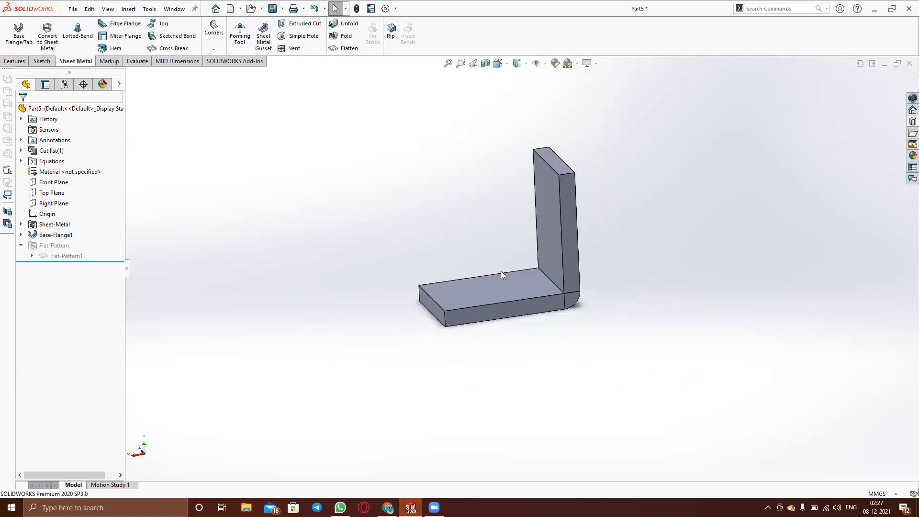
middle_drag(630, 326, 476, 321)
middle_drag(555, 288, 474, 335)
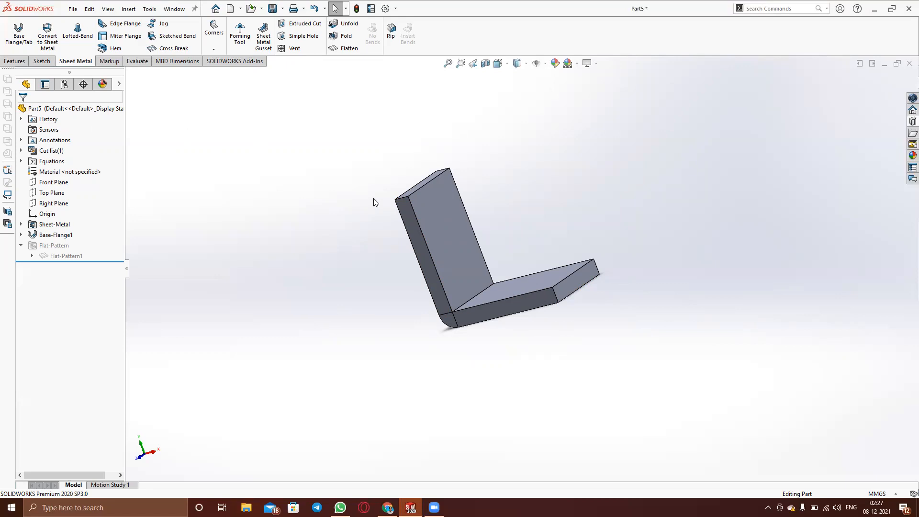
Close the current part without saving its changes and create a new part document
click(909, 63)
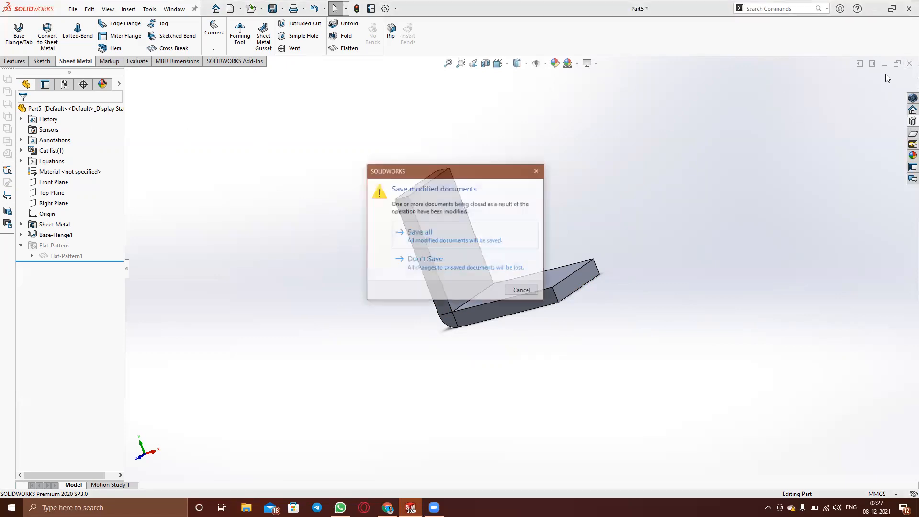
click(447, 263)
click(72, 11)
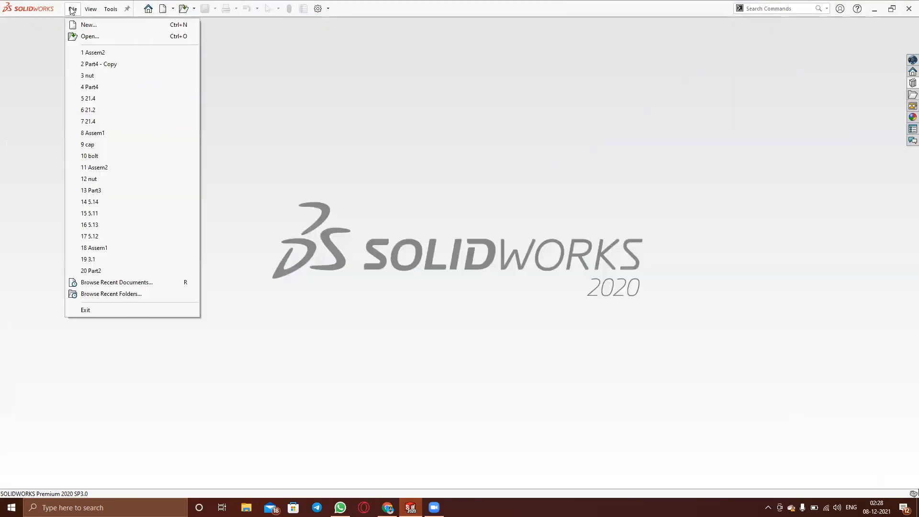
click(86, 23)
click(240, 243)
click(387, 372)
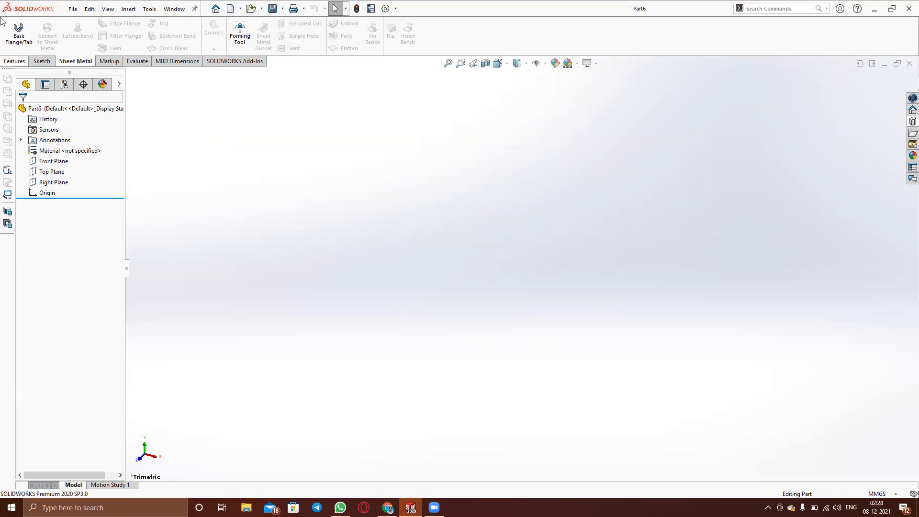
Start a Base Flange on the Front Plane and sketch an open U-shaped profile from the origin, sides about 35 mm and base about 41 mm
click(15, 34)
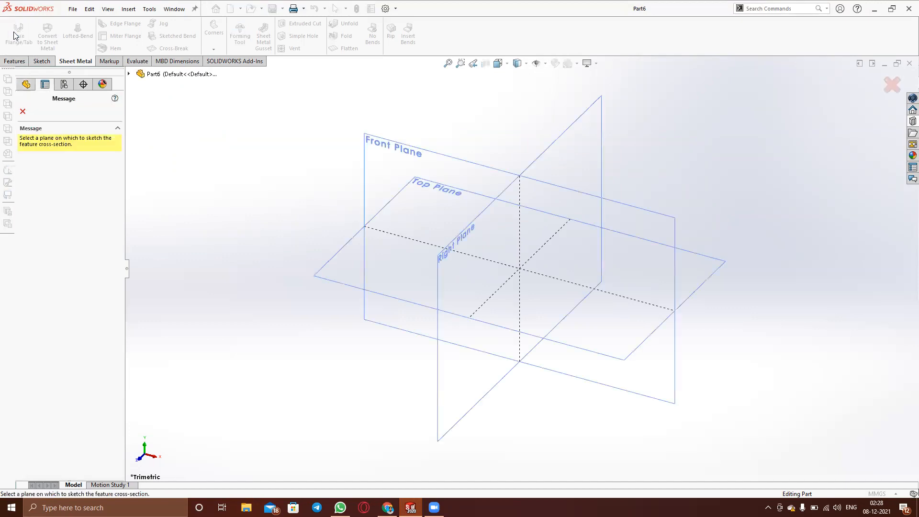
click(429, 160)
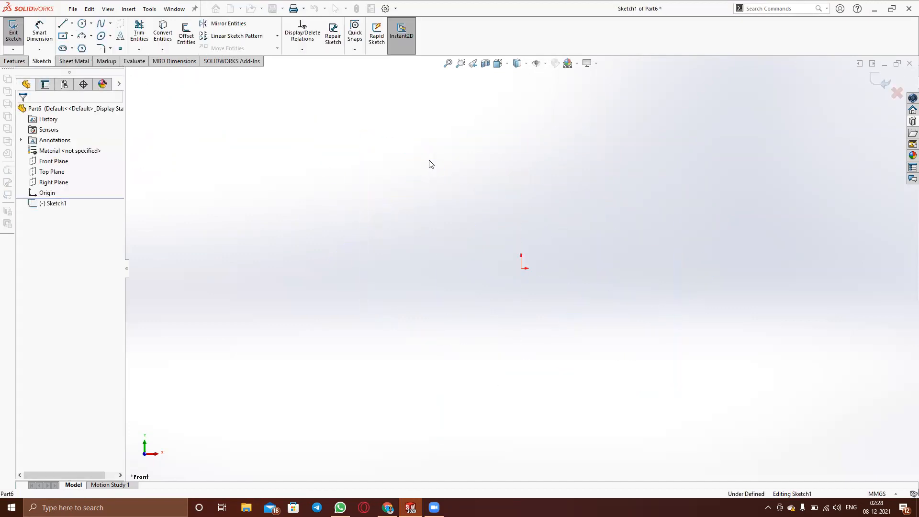
click(63, 25)
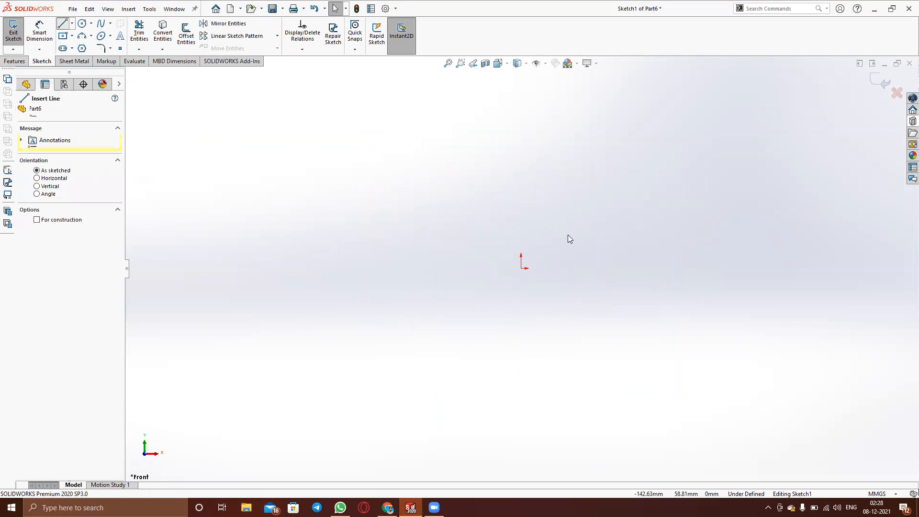
click(521, 269)
click(521, 358)
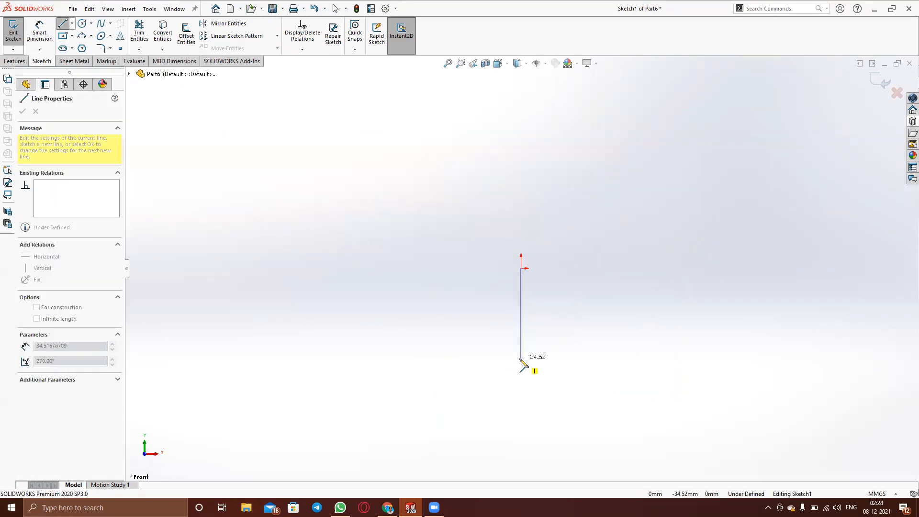
click(631, 358)
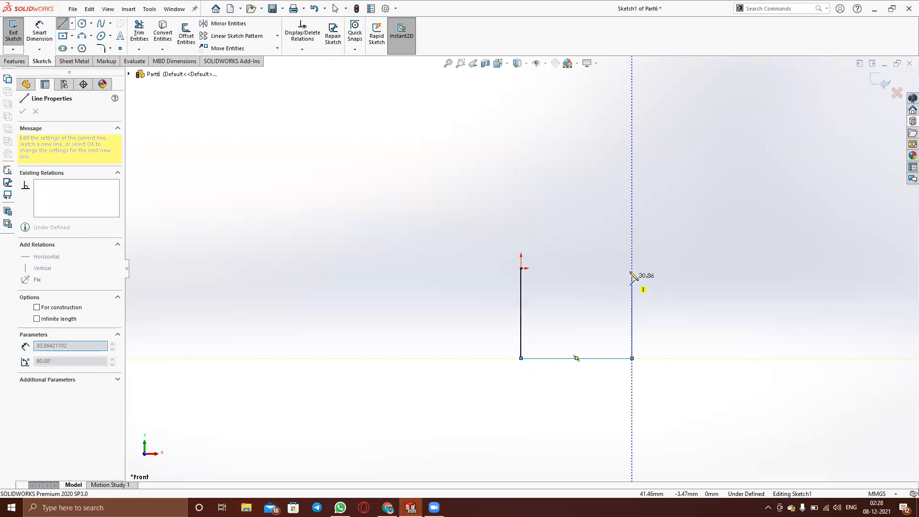
click(631, 267)
right_click(631, 265)
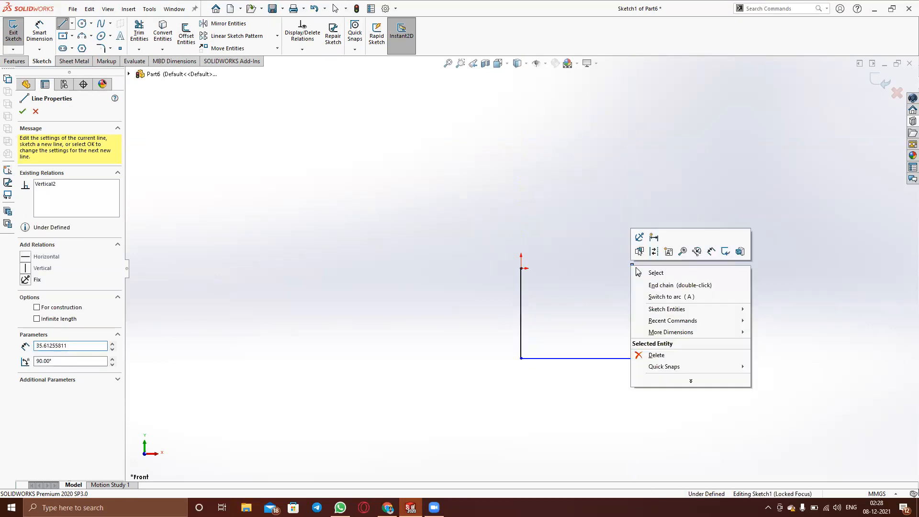
click(655, 272)
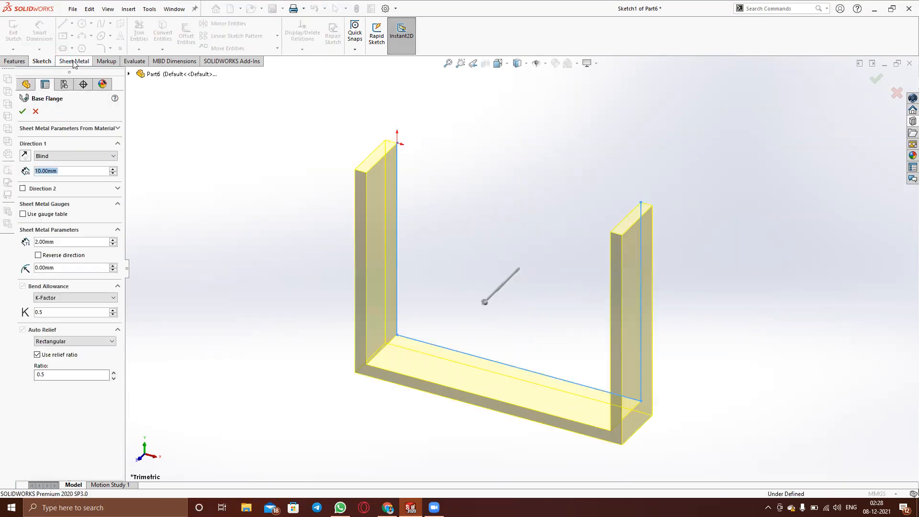
Set the U-shaped base flange's bend radius to 1 mm
click(73, 61)
middle_drag(711, 294, 697, 322)
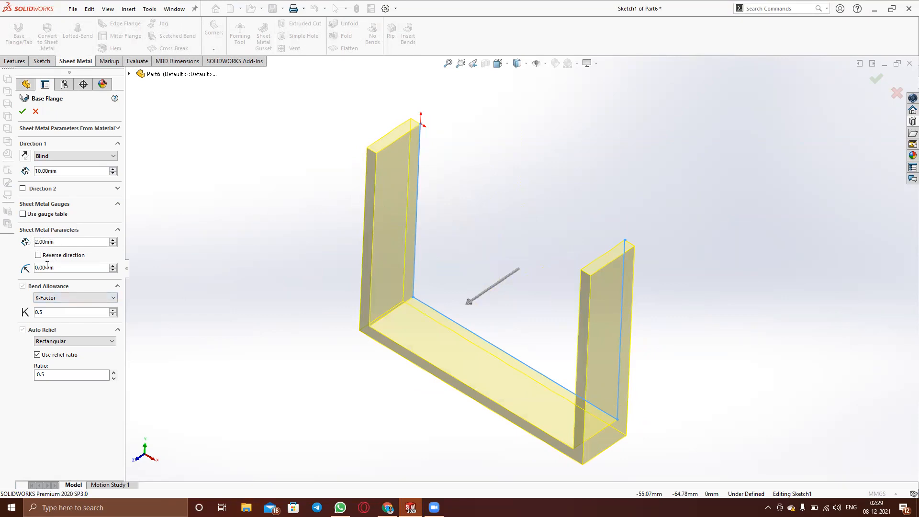
drag(48, 268, 33, 269)
text(1)
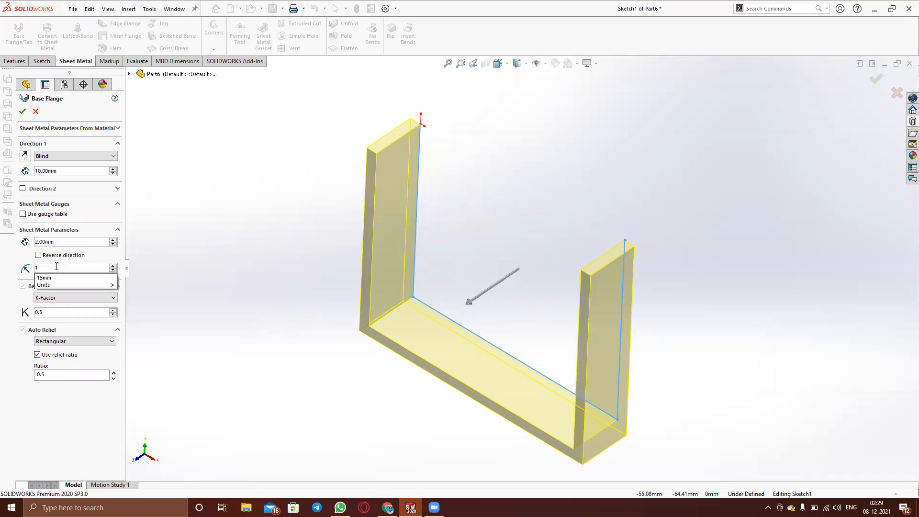
key(Return)
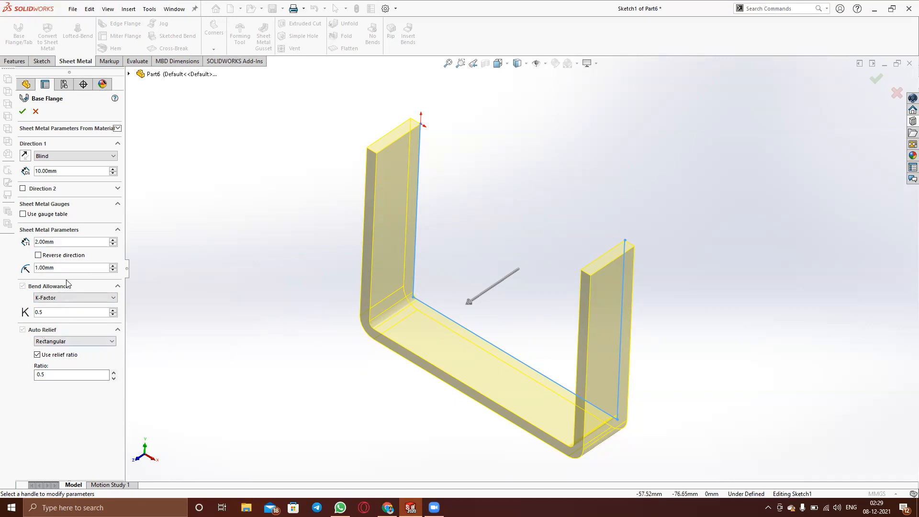
Keep K-Factor as the bend allowance type and reverse the U-shaped flange's first extrusion direction
click(46, 298)
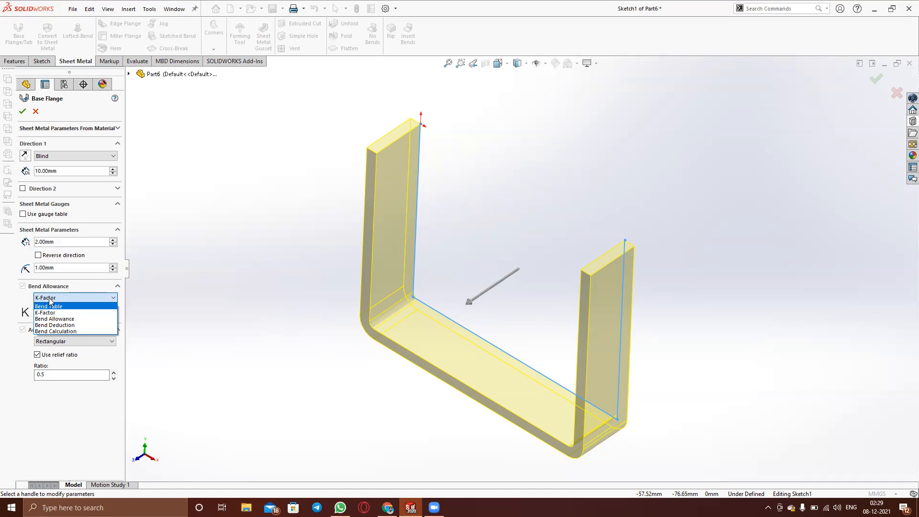
click(52, 312)
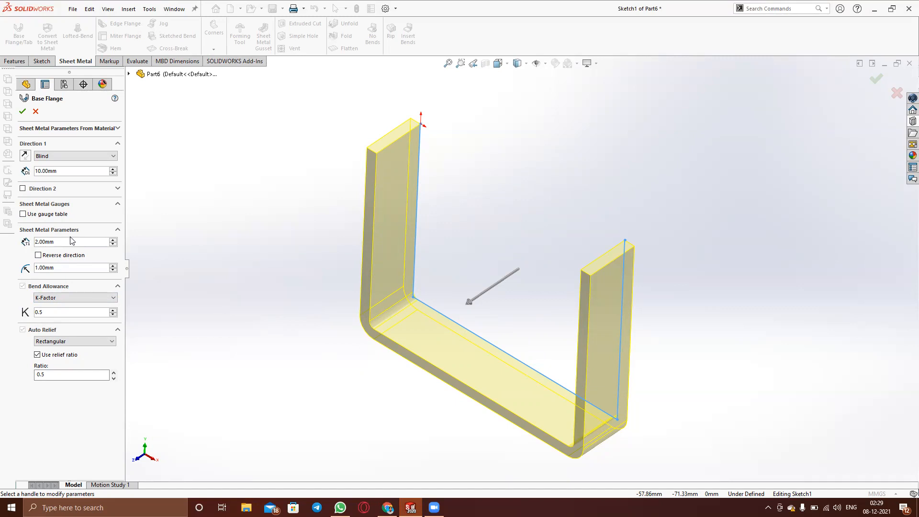
mouse_move(359, 386)
middle_down()
mouse_move(328, 353)
mouse_move(312, 367)
mouse_move(353, 388)
middle_up()
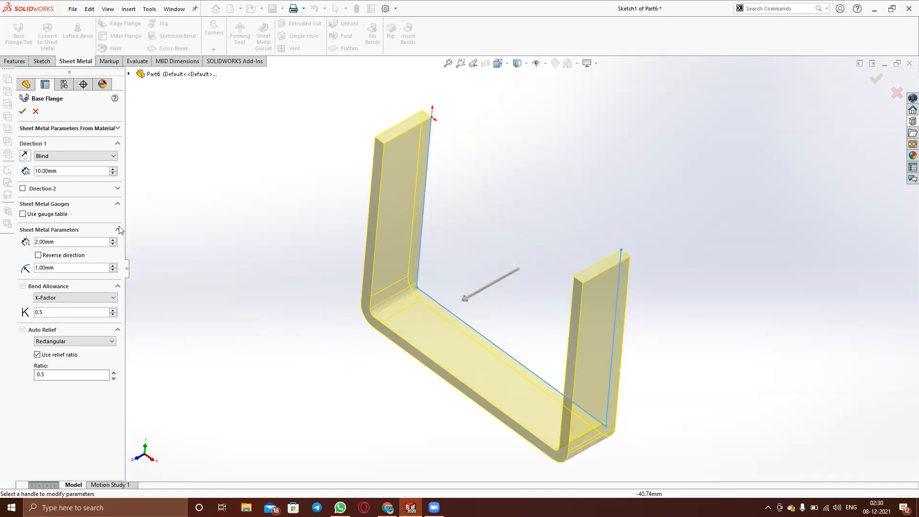
click(25, 156)
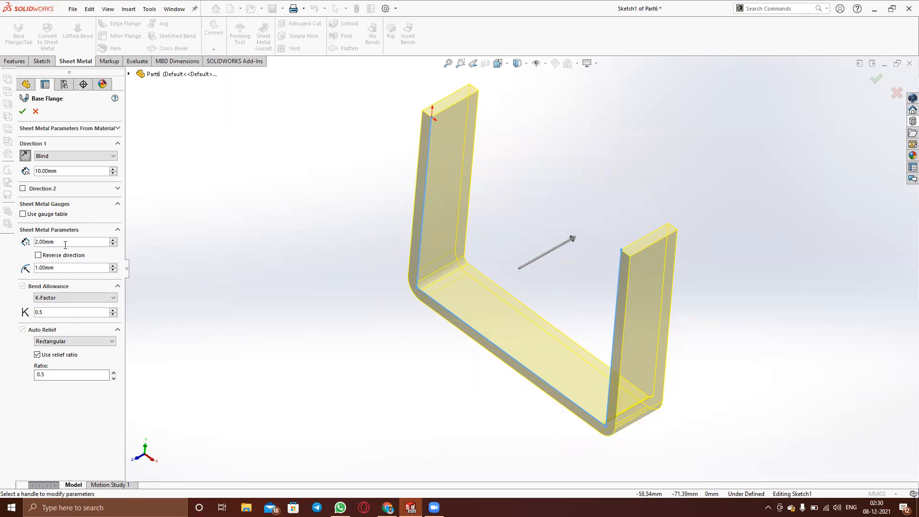
Complete the U-shaped base flange with a 10 mm depth and 2 mm thickness
click(22, 111)
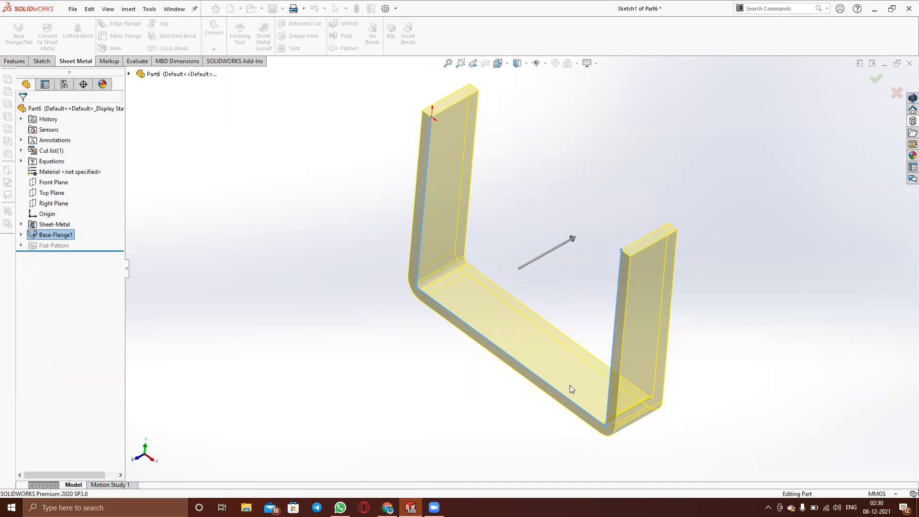
middle_drag(490, 398, 570, 445)
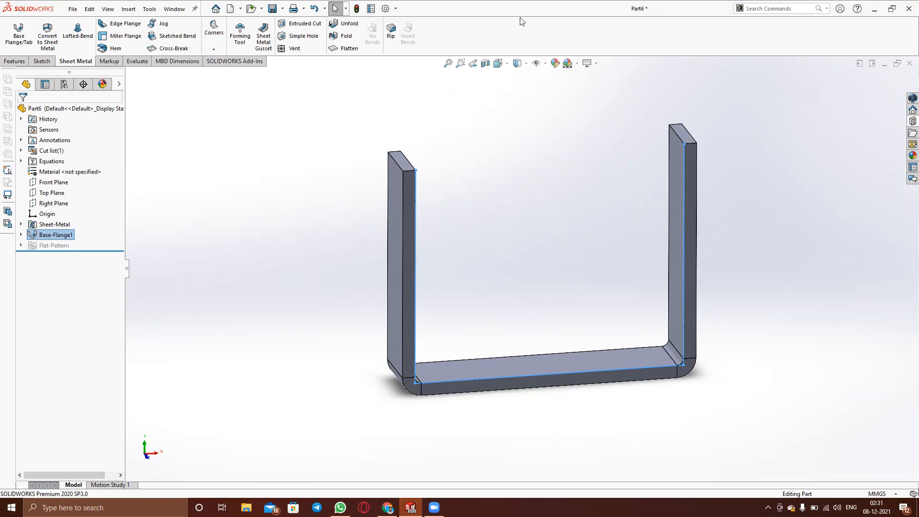
drag(179, 156, 325, 153)
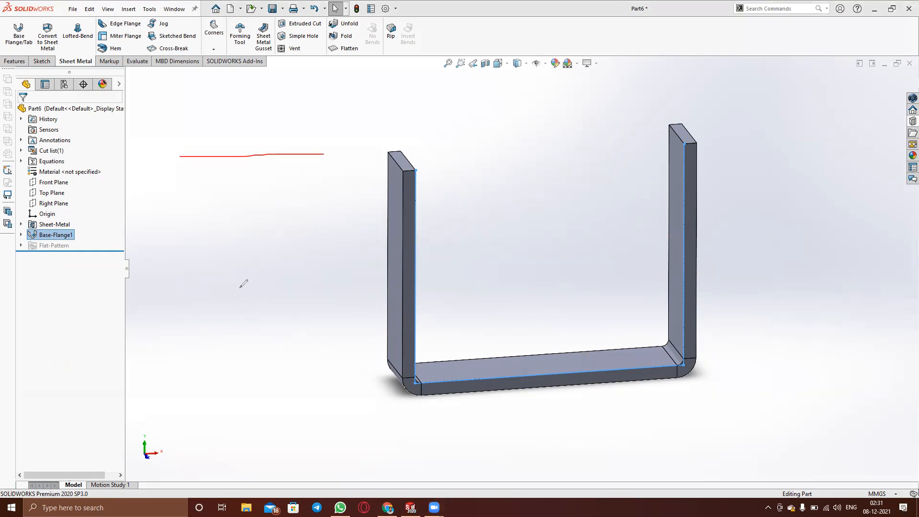
mouse_move(237, 230)
mouse_down()
mouse_move(237, 285)
mouse_move(276, 302)
mouse_up()
mouse_move(250, 290)
mouse_down()
mouse_move(238, 318)
mouse_move(245, 287)
mouse_up()
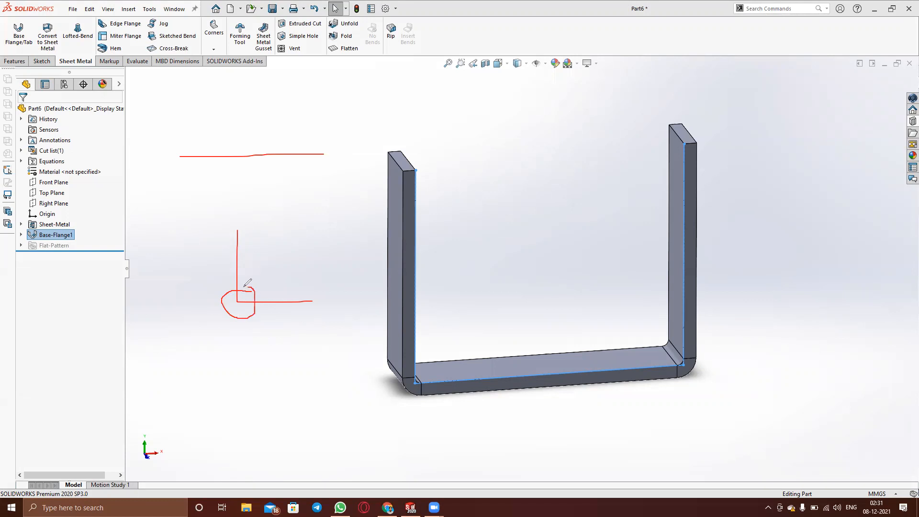
mouse_move(237, 352)
mouse_down()
mouse_move(241, 404)
mouse_move(271, 404)
mouse_up()
mouse_move(173, 356)
mouse_down()
mouse_move(178, 413)
mouse_move(228, 418)
mouse_up()
mouse_move(175, 407)
mouse_down()
mouse_move(174, 425)
mouse_move(234, 427)
mouse_move(178, 422)
mouse_move(174, 364)
mouse_move(176, 427)
mouse_move(234, 427)
mouse_move(176, 419)
mouse_move(174, 370)
mouse_up()
drag(177, 429, 232, 430)
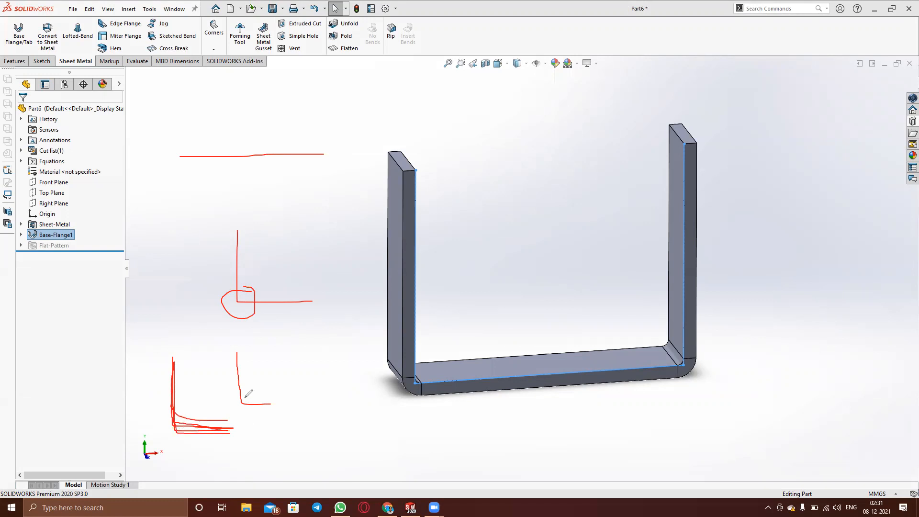
mouse_move(280, 332)
mouse_down()
mouse_move(287, 390)
mouse_move(353, 403)
mouse_up()
mouse_move(324, 242)
mouse_down()
mouse_move(335, 271)
mouse_move(346, 261)
mouse_up()
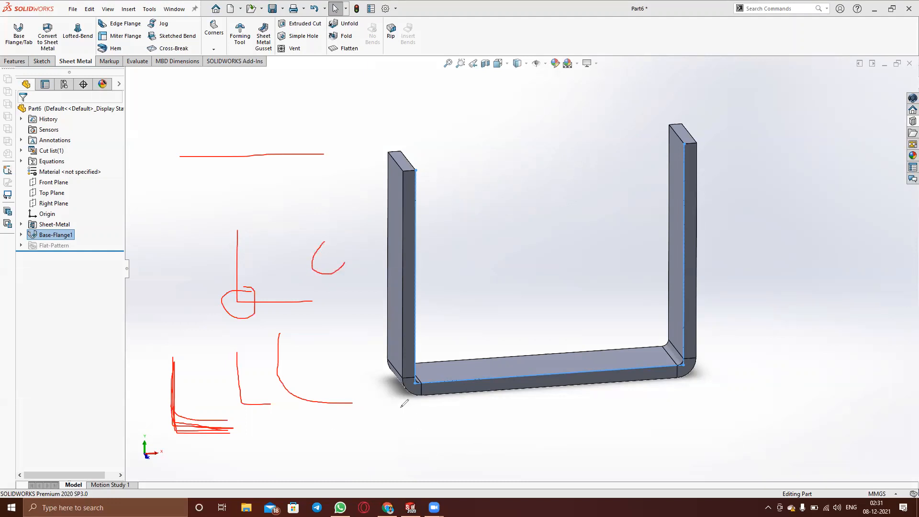
mouse_move(392, 410)
mouse_down()
mouse_move(392, 437)
mouse_move(422, 448)
mouse_up()
key(e)
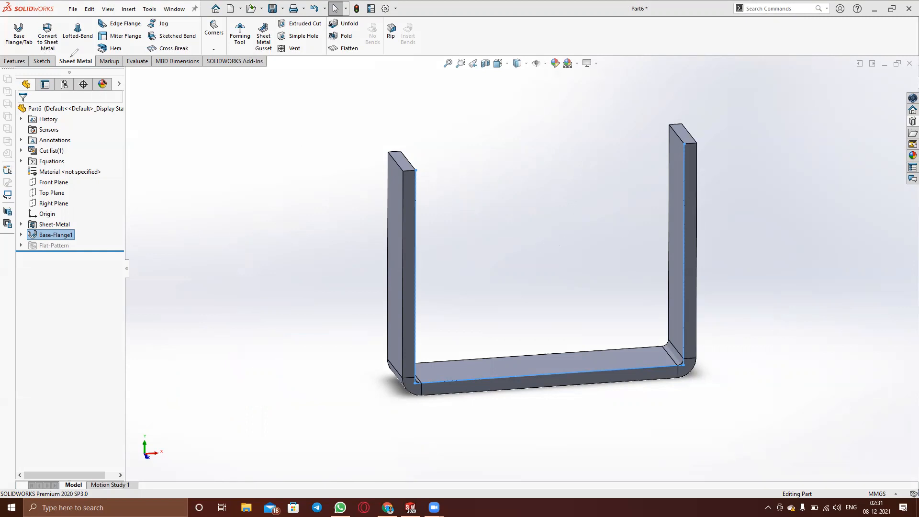
Sketch an L-shaped open profile on the Front Plane beside the U-shaped flange, about 23 mm high and 18 mm wide
click(42, 61)
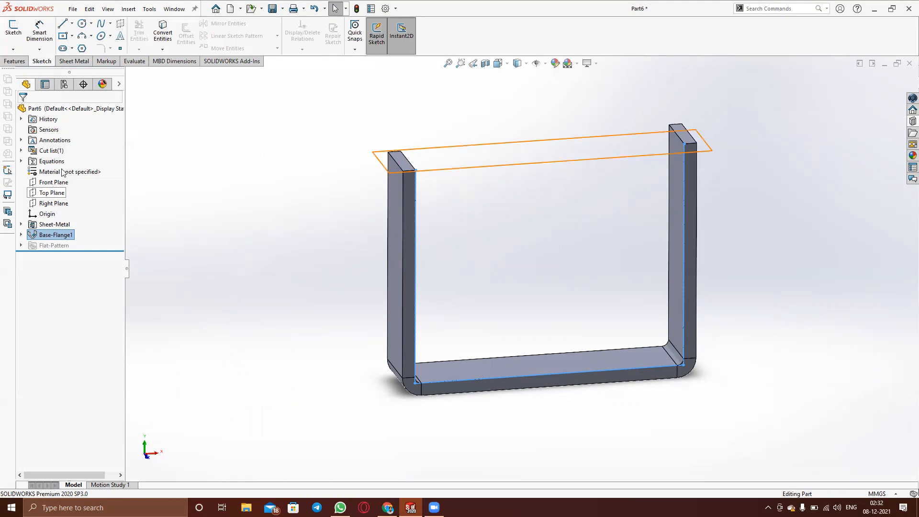
click(56, 183)
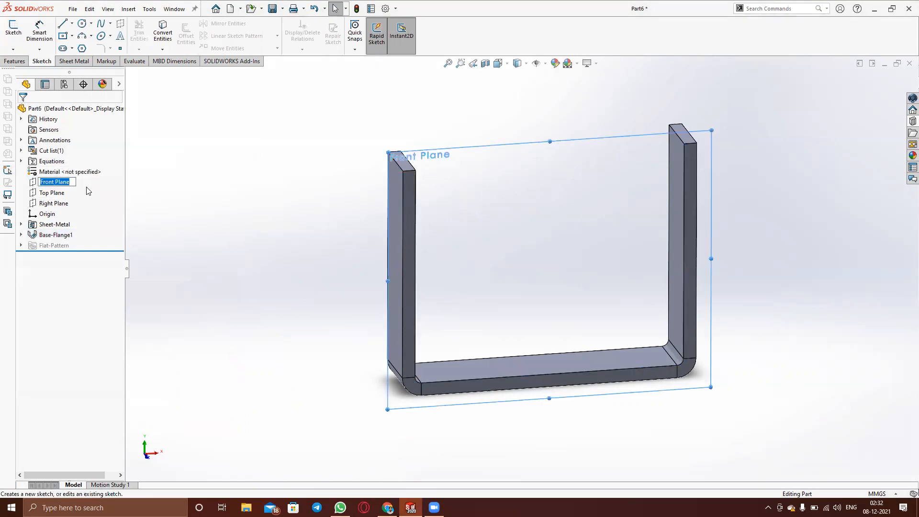
click(58, 165)
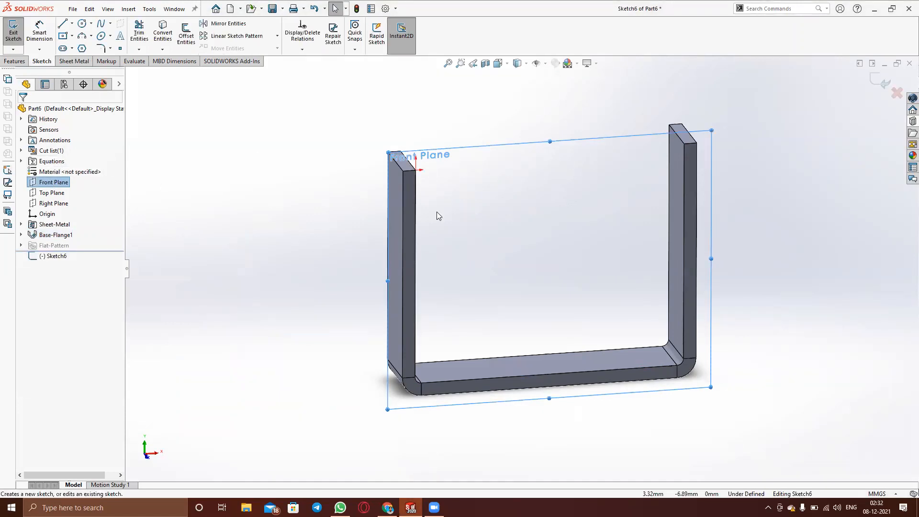
scroll(436, 212, down, 2)
scroll(476, 232, up, 5)
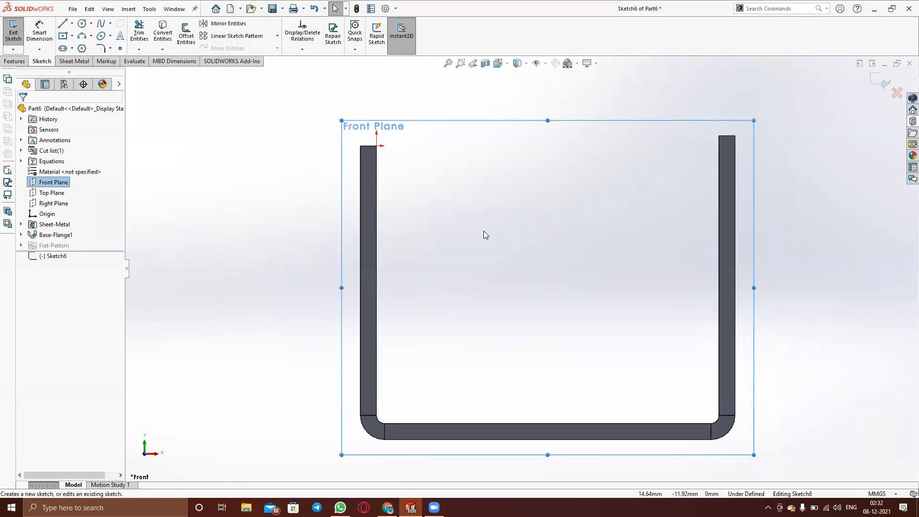
click(62, 23)
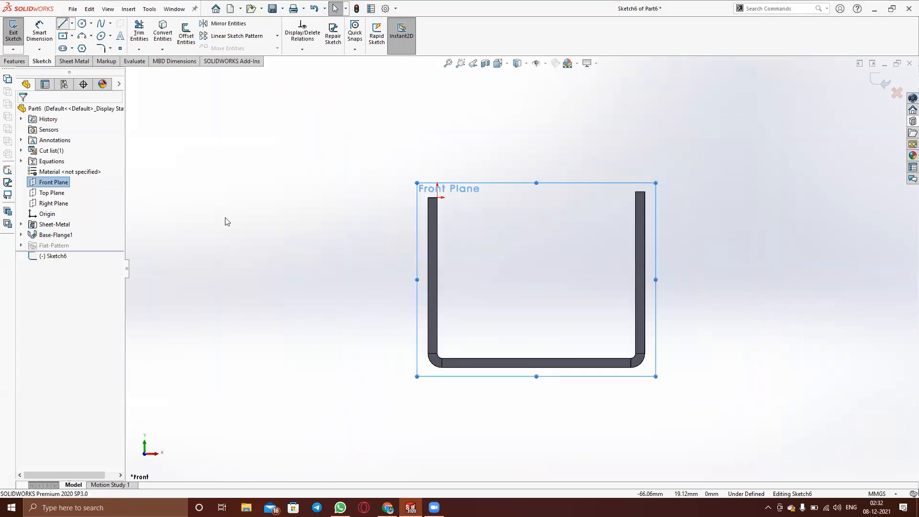
click(219, 205)
click(218, 314)
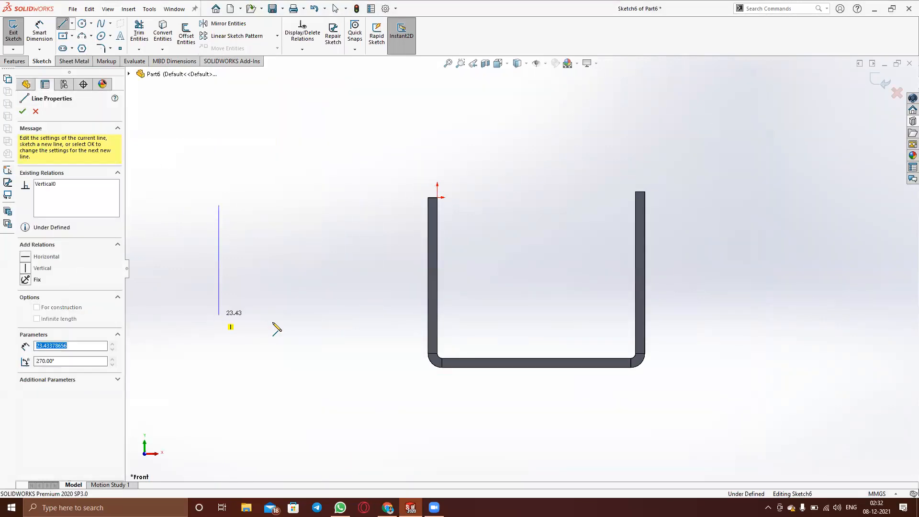
click(302, 314)
right_click(304, 315)
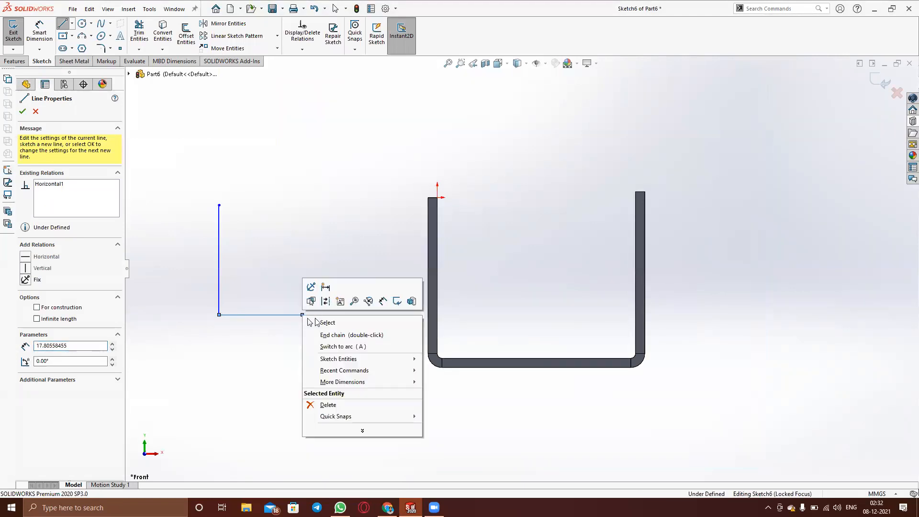
click(316, 322)
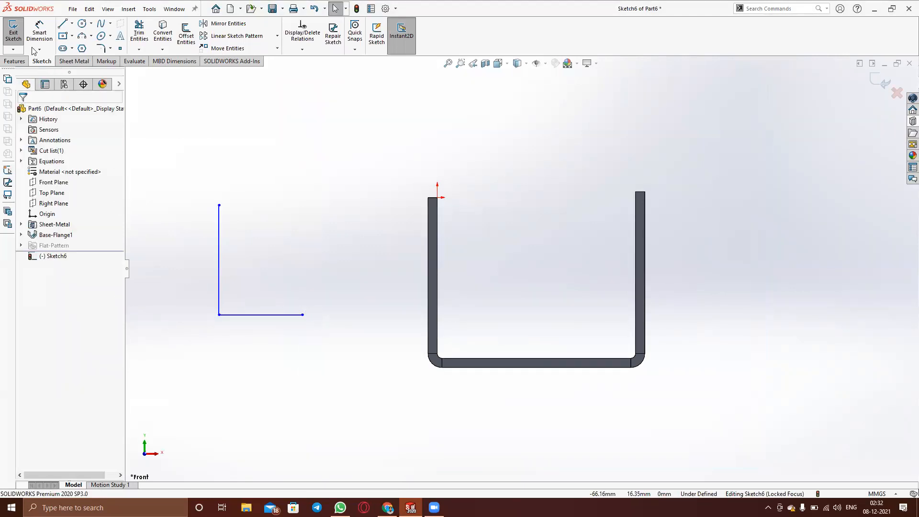
click(14, 30)
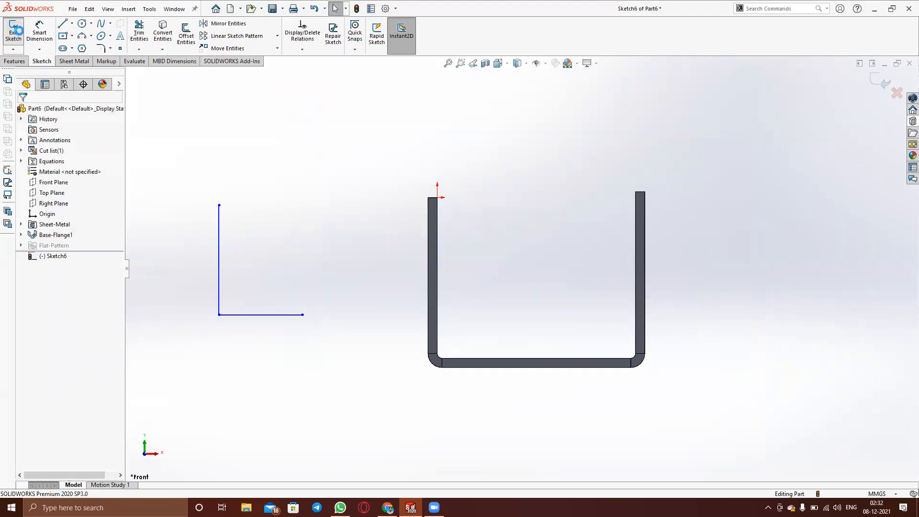
Create a 10 mm deep base flange from the L-shaped sketch, overriding the default sheet metal thickness with 1 mm
click(76, 61)
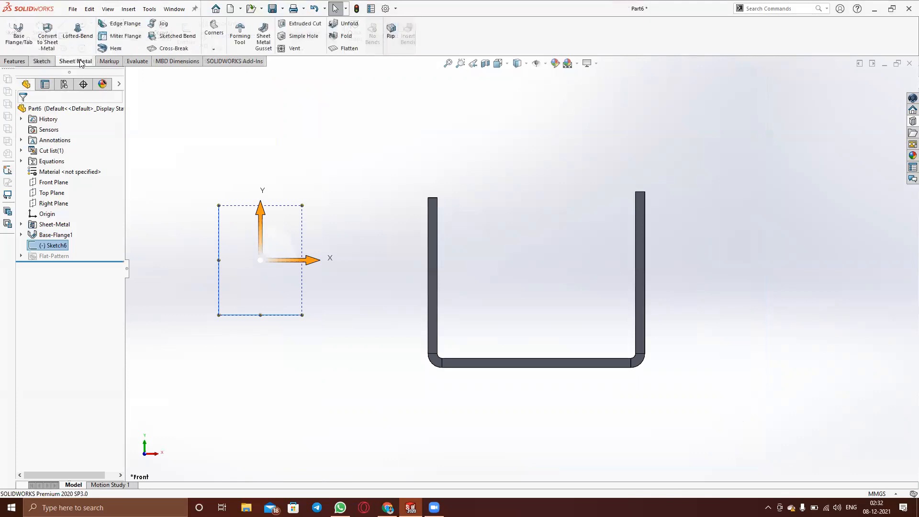
click(18, 31)
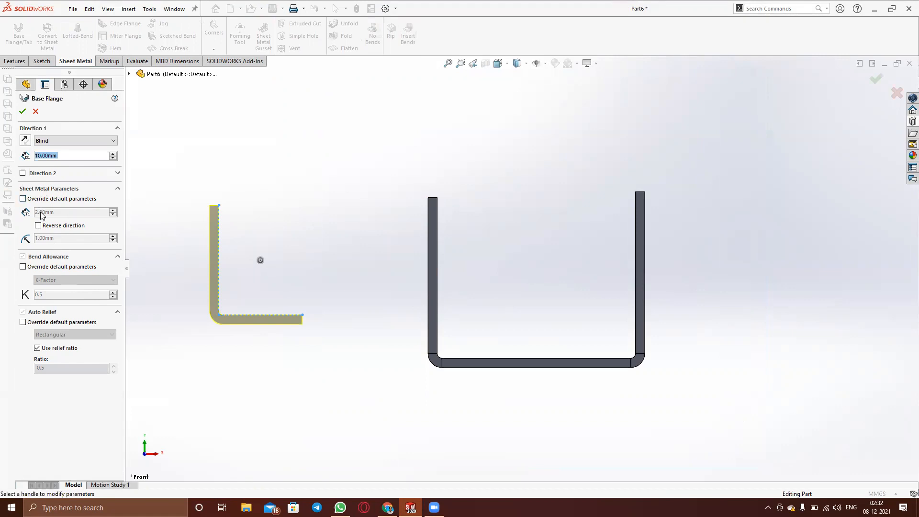
middle_drag(334, 298, 400, 390)
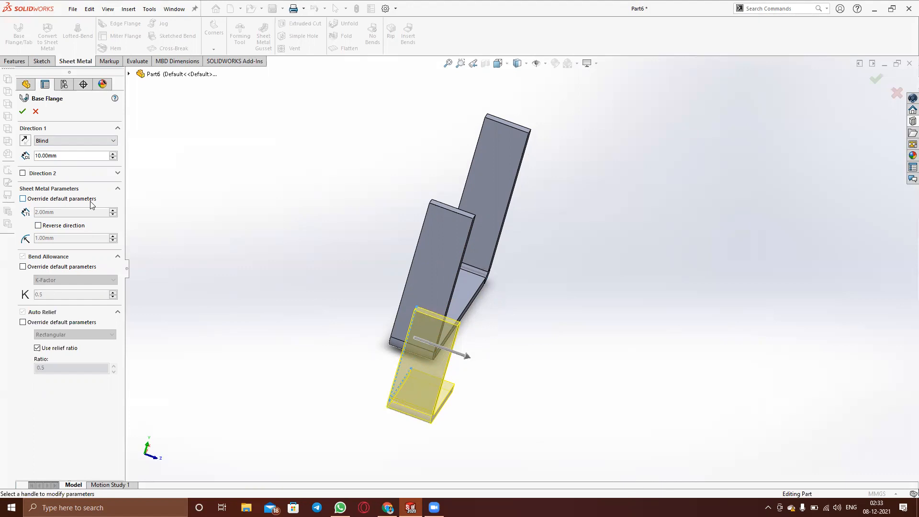
click(23, 199)
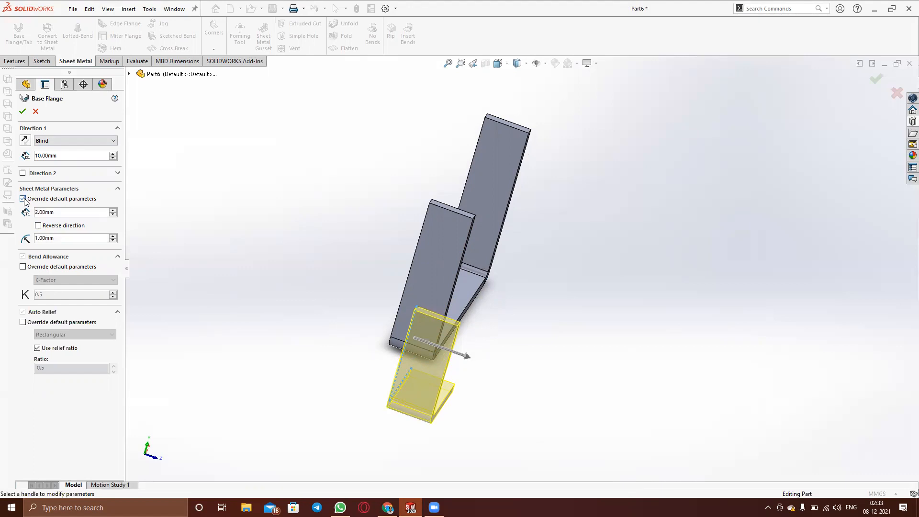
drag(59, 211, 9, 213)
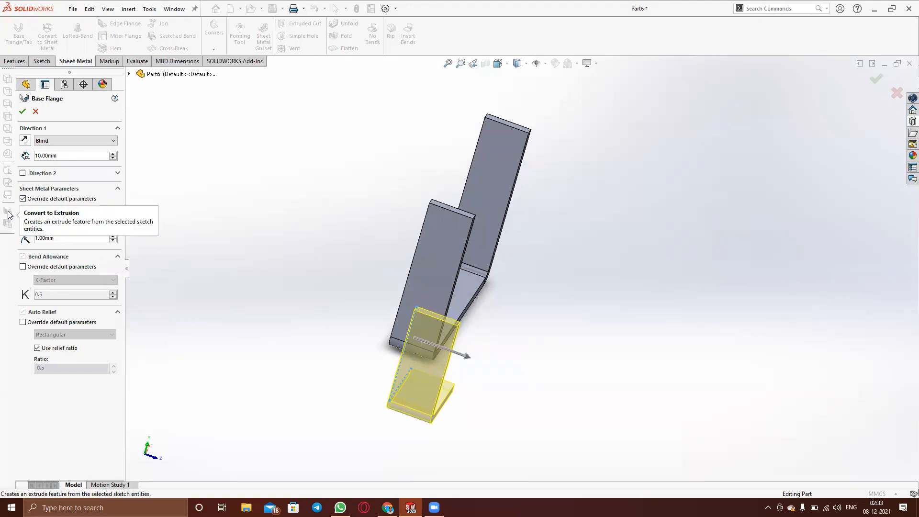
text(1)
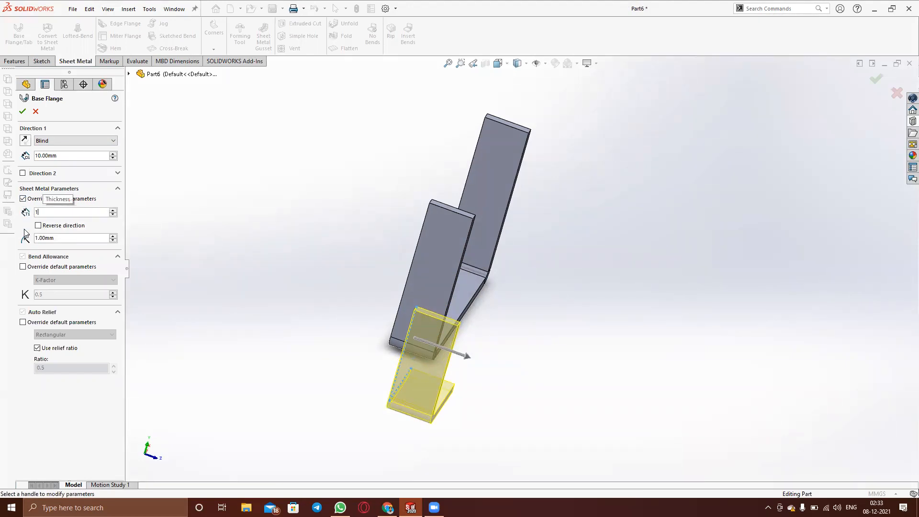
click(22, 111)
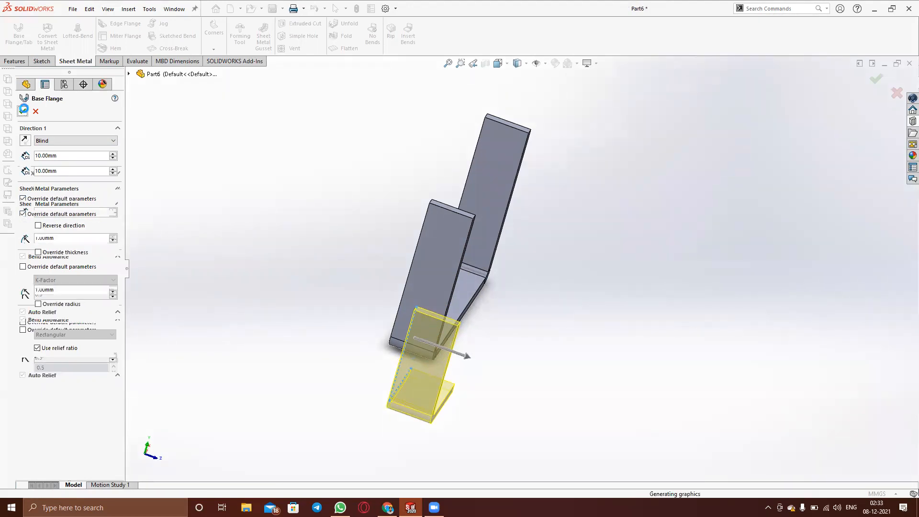
Compare the thicknesses of the separate L-shaped and U-shaped flange bodies, box-selecting each one in turn
middle_drag(533, 338, 471, 334)
click(425, 400)
middle_drag(423, 419, 415, 452)
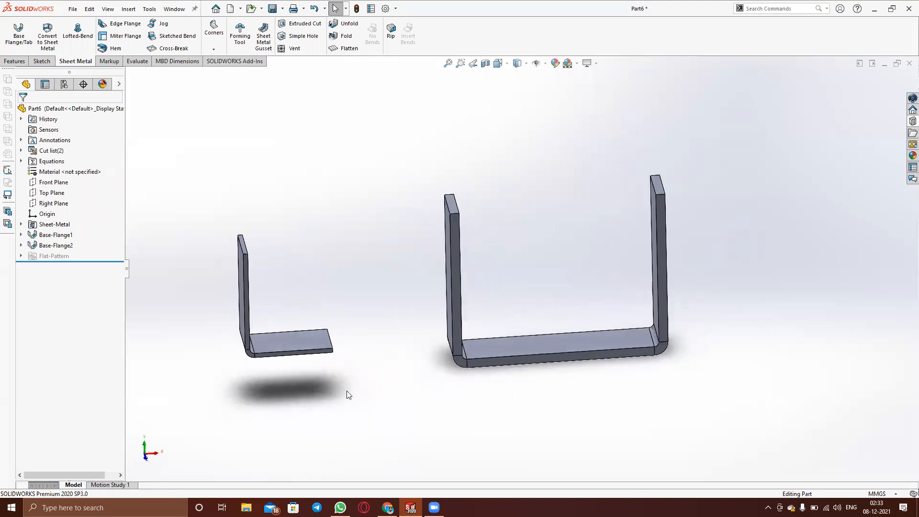
drag(359, 325, 167, 225)
drag(394, 388, 200, 235)
drag(345, 376, 136, 221)
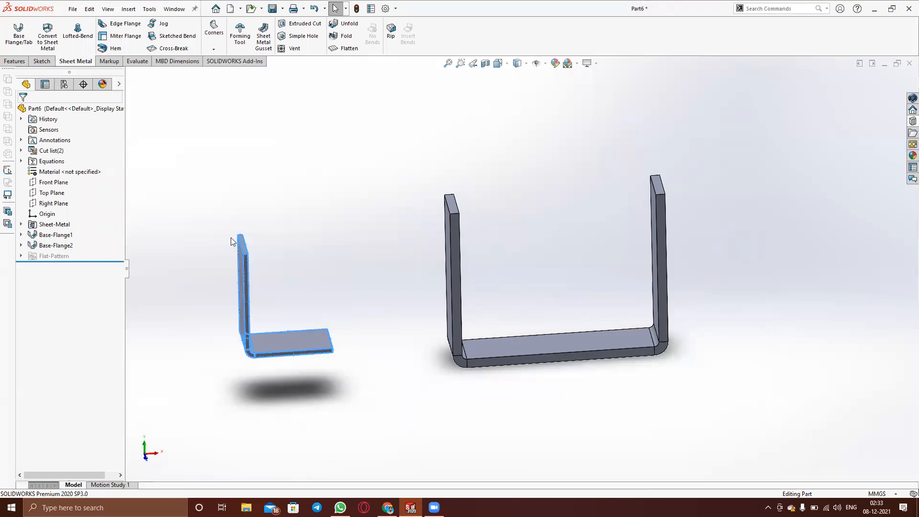
drag(729, 378, 416, 193)
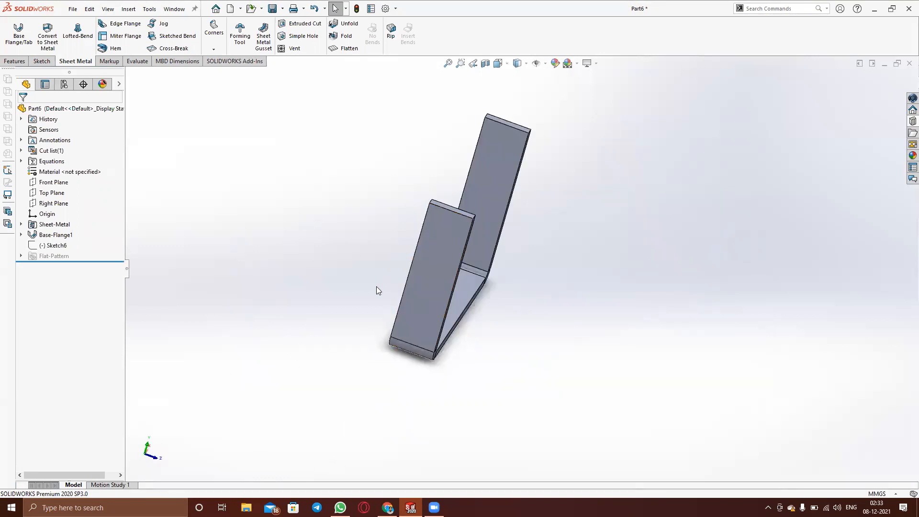
Sketch a horizontal line on the Front Plane between the U-shaped flange's sides, ending about 37 mm across and 14 mm below the origin
click(41, 61)
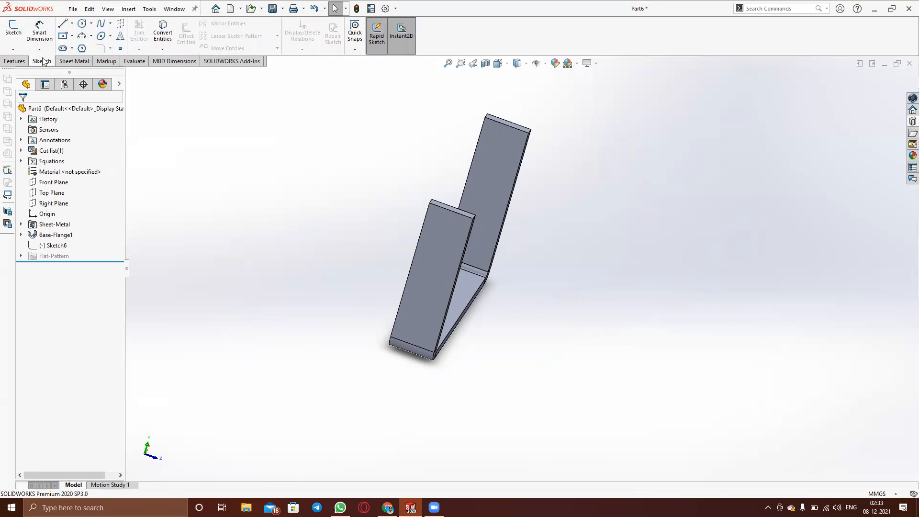
click(60, 182)
click(69, 165)
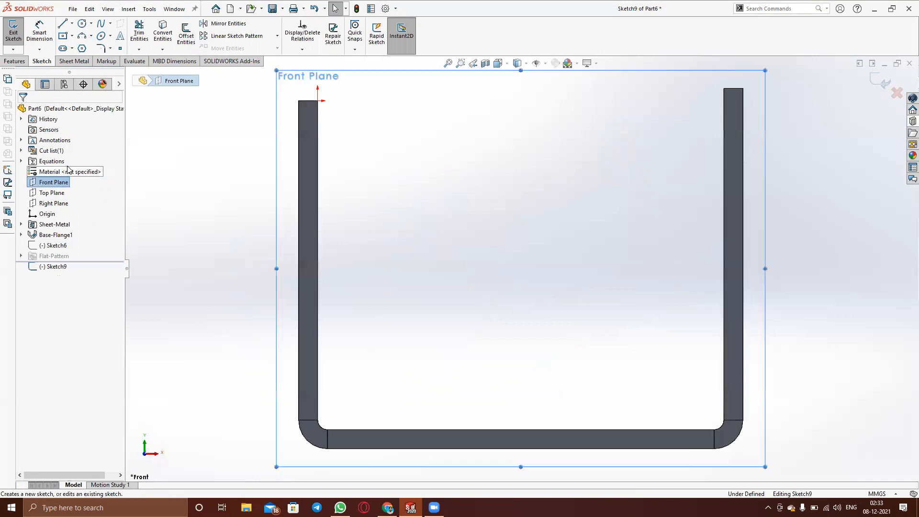
scroll(343, 248, up, 4)
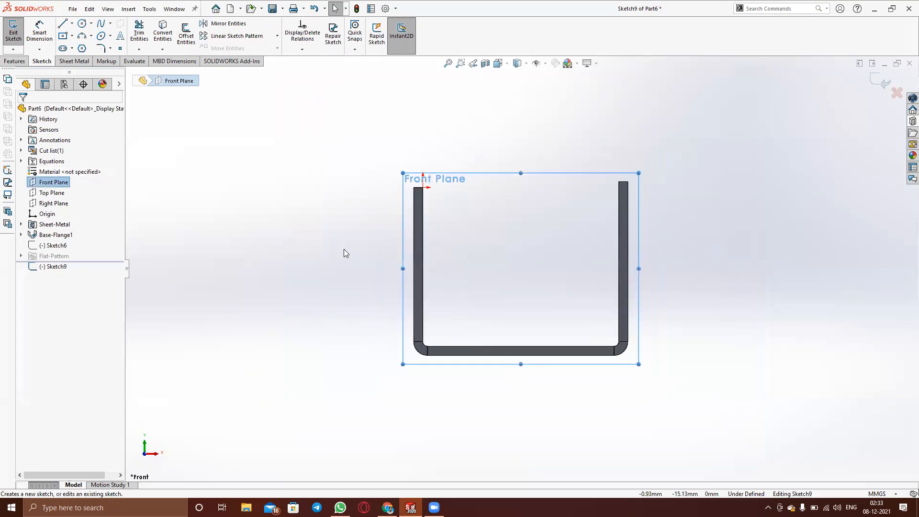
click(62, 24)
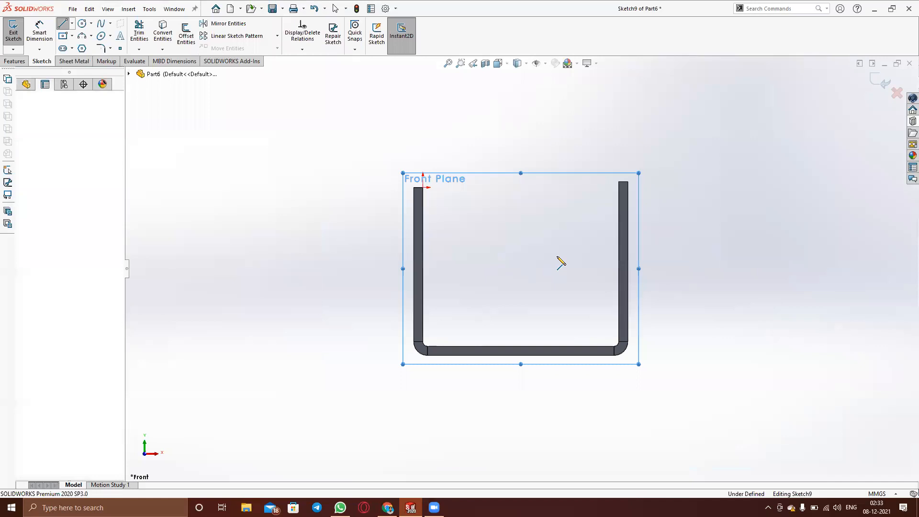
drag(465, 251, 472, 251)
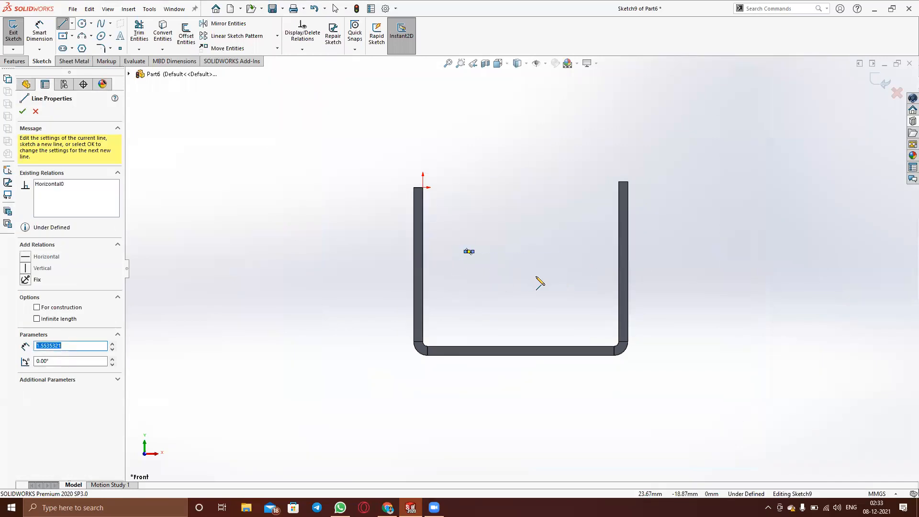
key(Escape)
key(Escape)
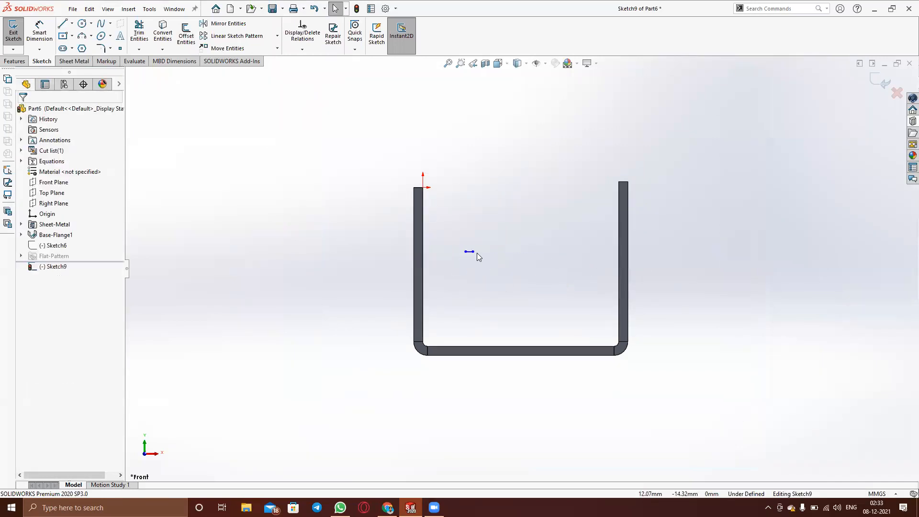
drag(474, 252, 593, 254)
click(424, 261)
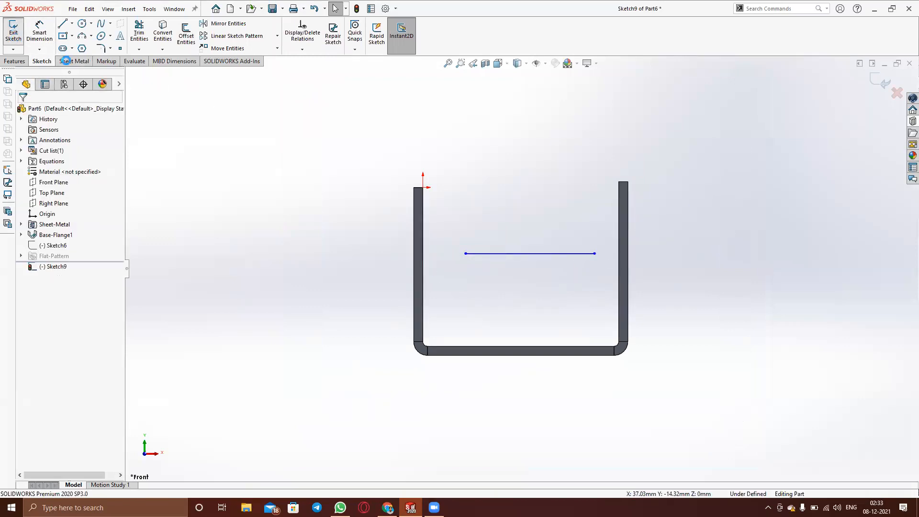
click(13, 37)
Create a 10 mm deep base flange from the straight-line sketch, overriding the default bend allowance with a K-factor of 0.4
click(79, 62)
middle_drag(292, 184, 330, 297)
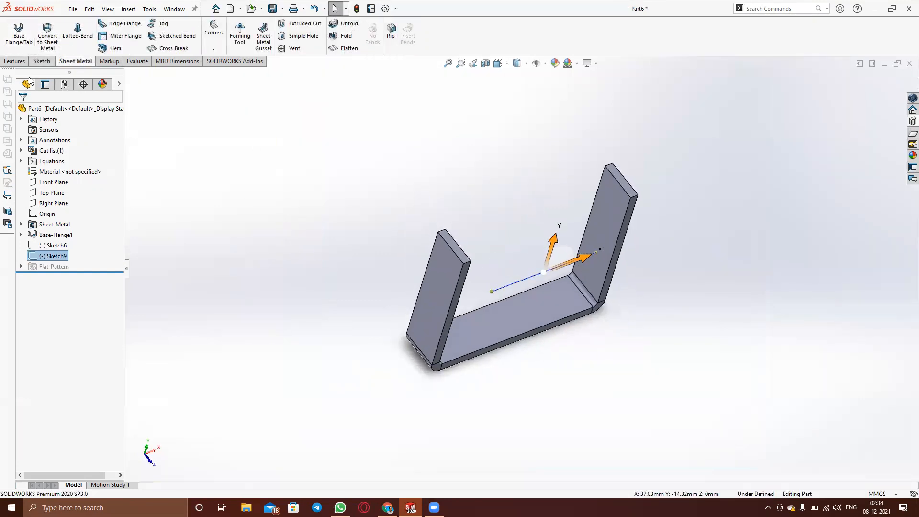
click(19, 35)
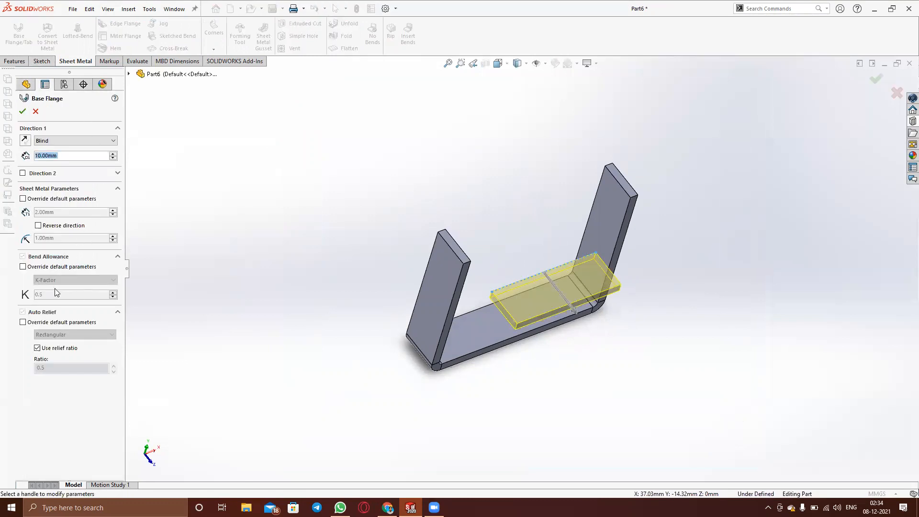
click(23, 266)
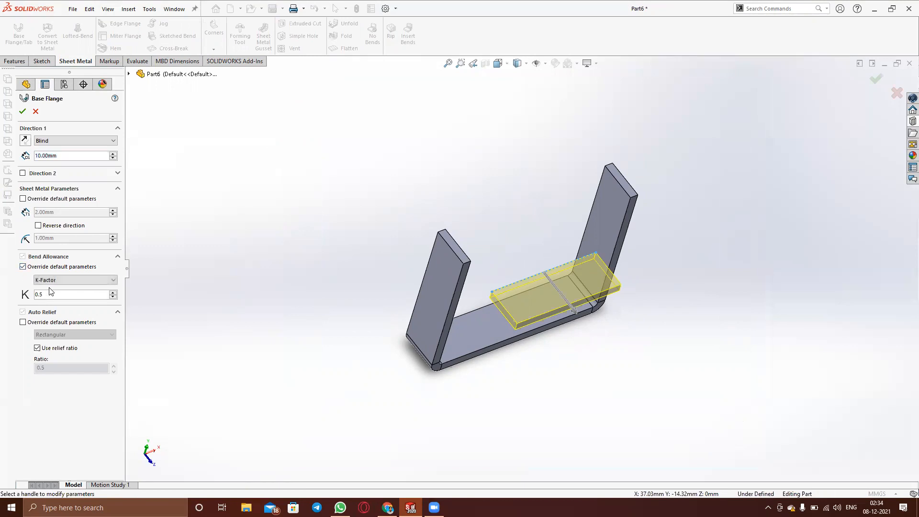
drag(44, 294, 16, 295)
text(1)
key(BackSpace)
text(.4)
click(20, 114)
middle_drag(478, 351, 446, 355)
click(362, 276)
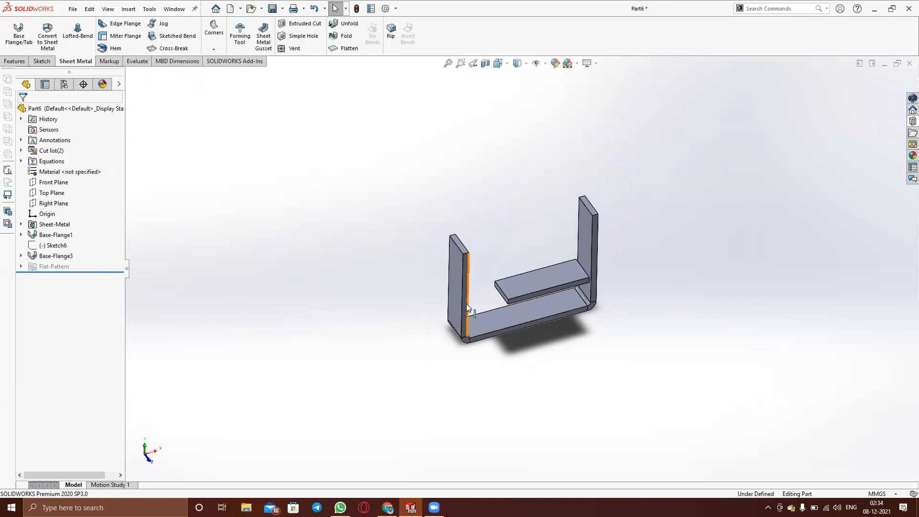
Edit the U-shaped base flange to override the default parameters with 1 mm thickness and a 0.5 mm bend radius
click(487, 321)
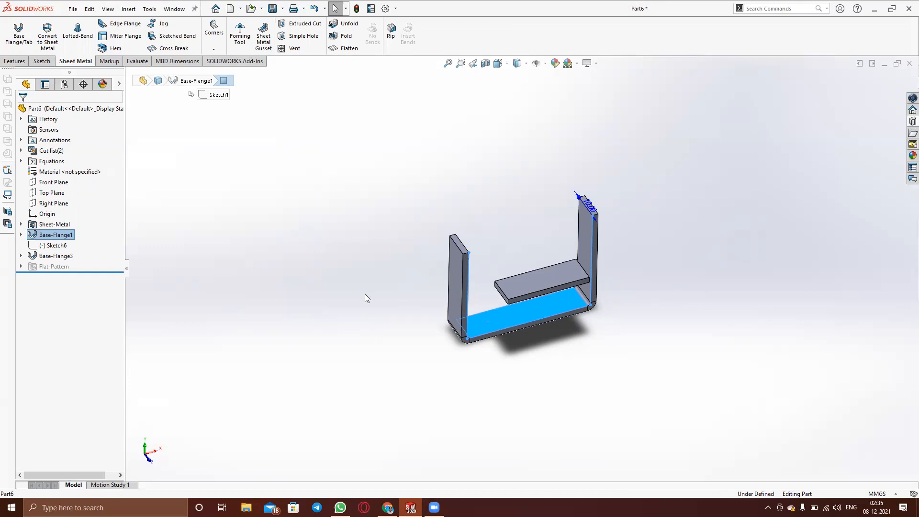
right_click(55, 236)
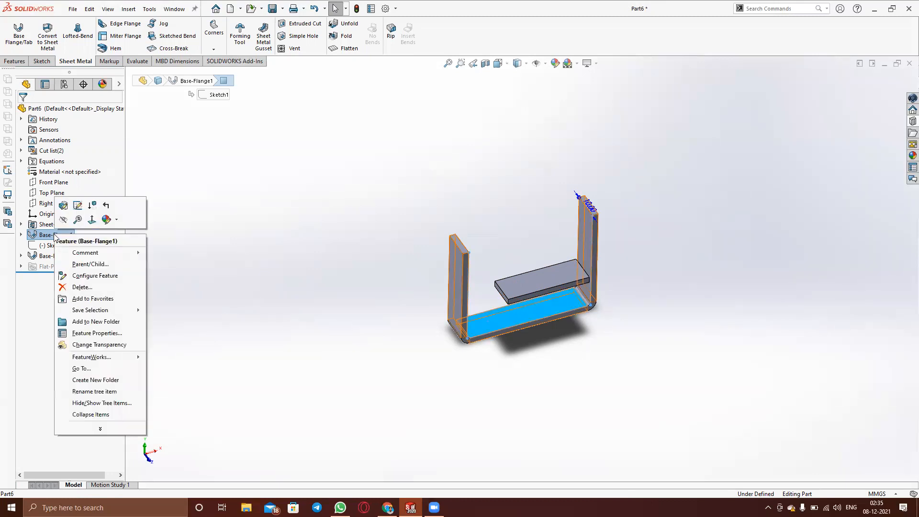
click(63, 205)
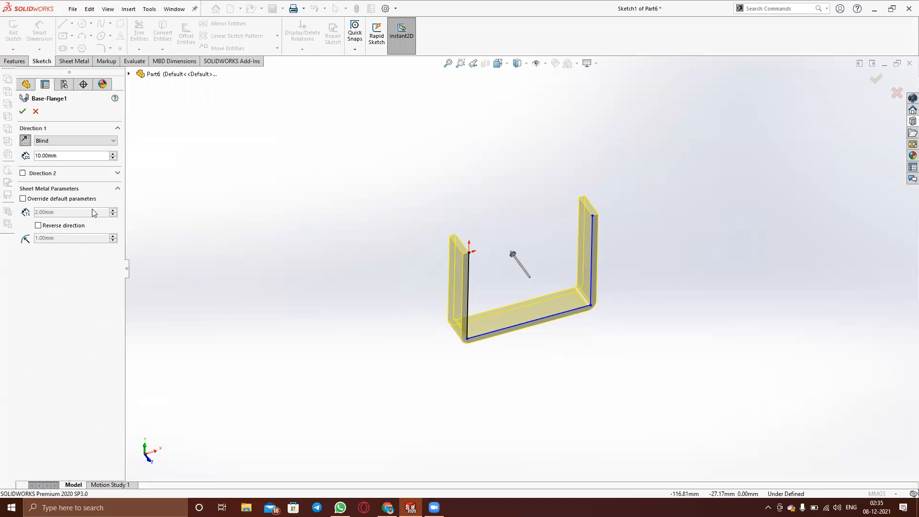
click(22, 198)
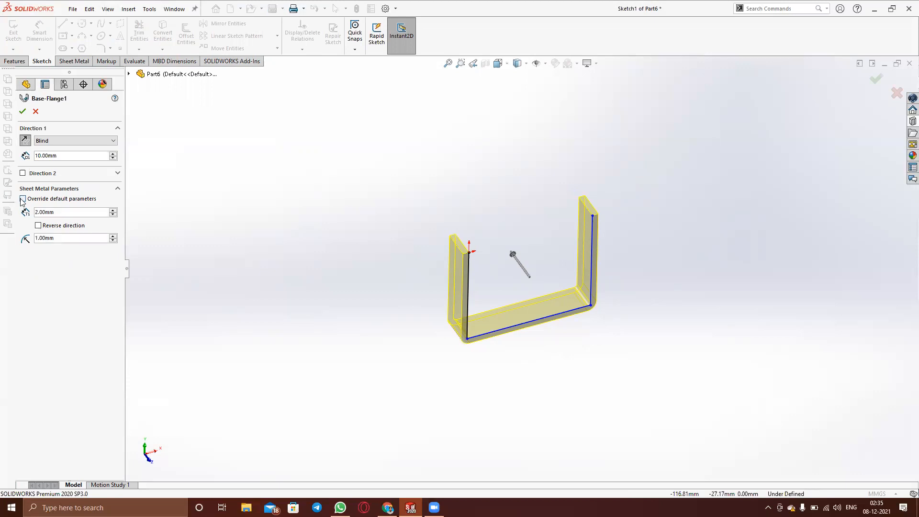
key(Tab)
text(1)
key(Tab)
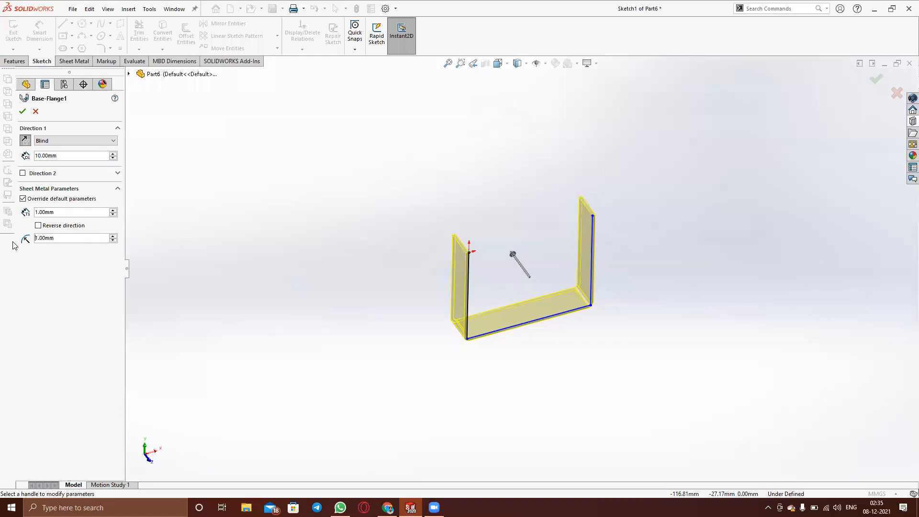
key(ctrl+a)
key(BackSpace)
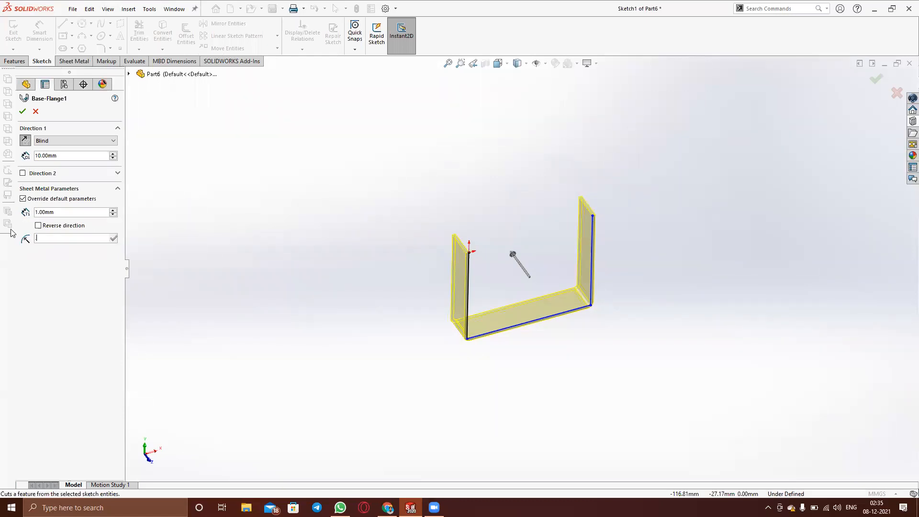
text(0.5)
key(Return)
click(21, 113)
Examine the U-shaped flange's lower bends and wall thickness up close, comparing them with the separate flat flange
middle_drag(494, 355, 508, 272)
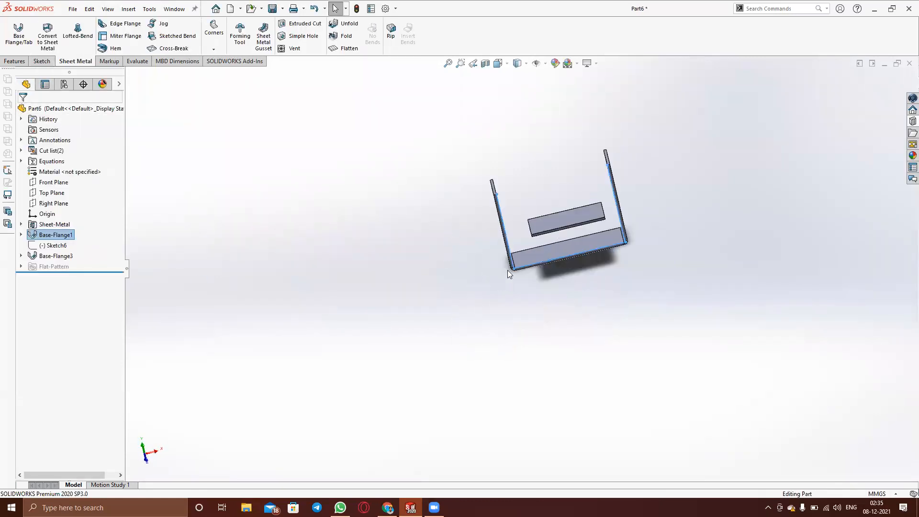
scroll(555, 238, down, 7)
mouse_move(601, 416)
middle_down()
mouse_move(555, 434)
mouse_move(635, 454)
mouse_move(582, 398)
mouse_move(607, 404)
middle_up()
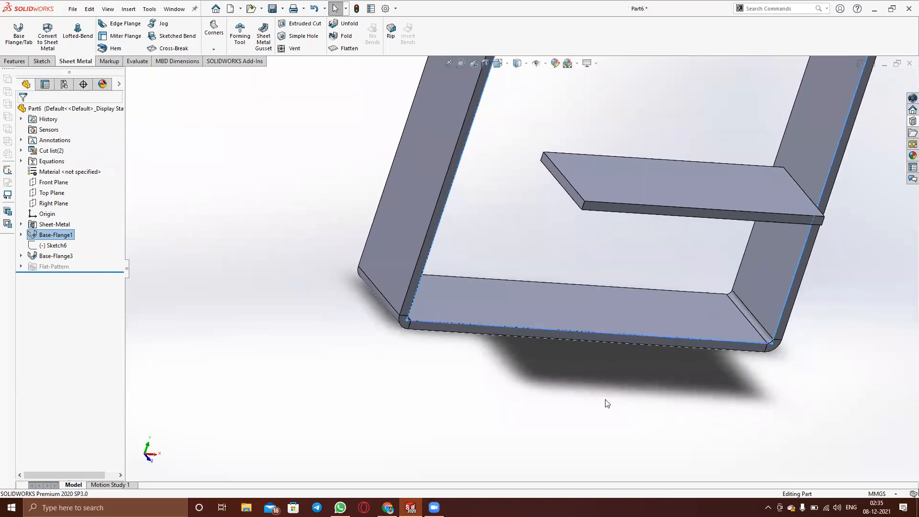
click(513, 392)
scroll(397, 335, up, 2)
scroll(389, 317, down, 5)
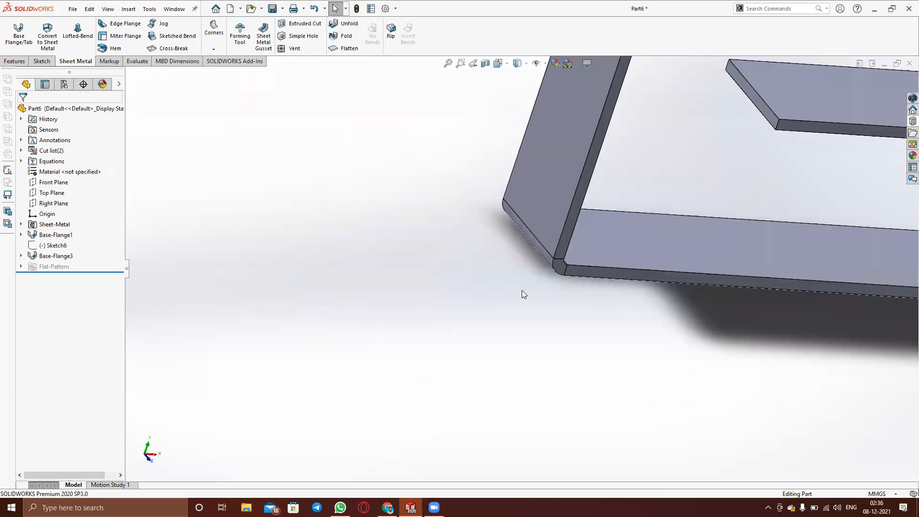
scroll(527, 291, down, 2)
middle_drag(712, 291, 639, 284)
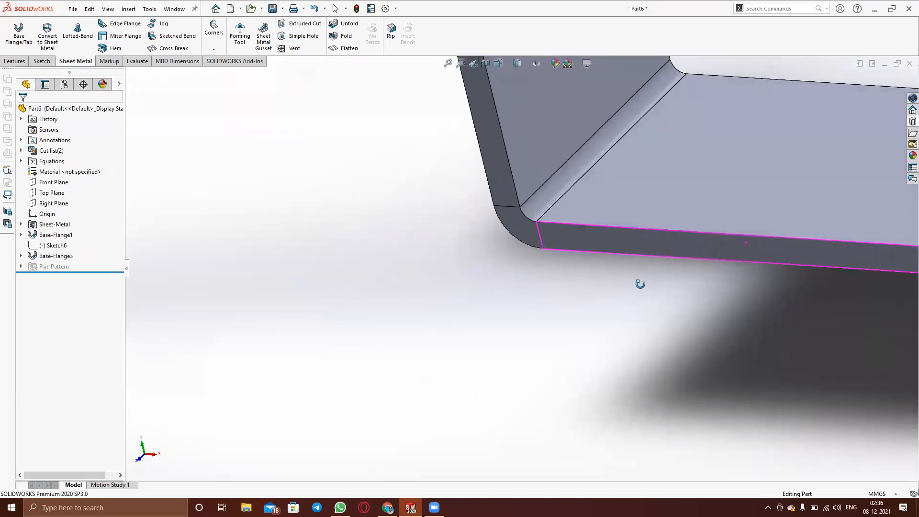
scroll(630, 301, up, 8)
middle_drag(758, 300, 531, 273)
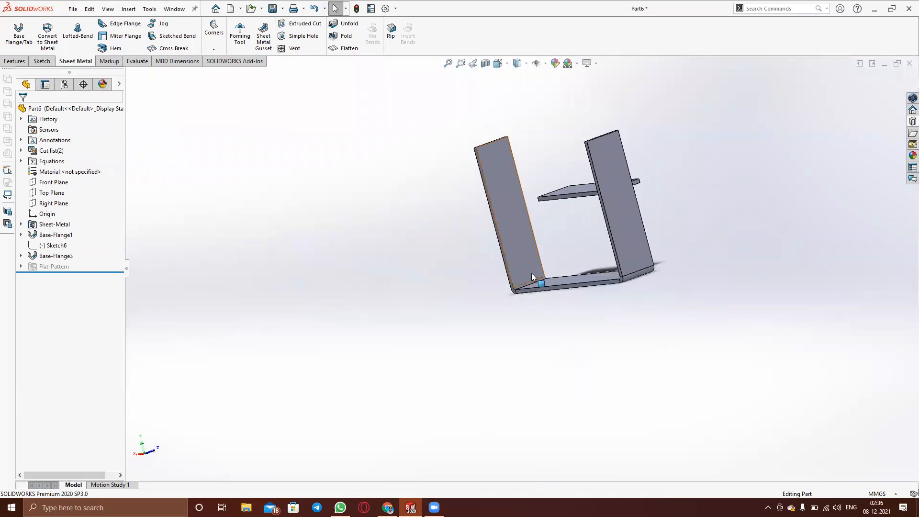
middle_drag(574, 335, 597, 371)
scroll(526, 265, down, 3)
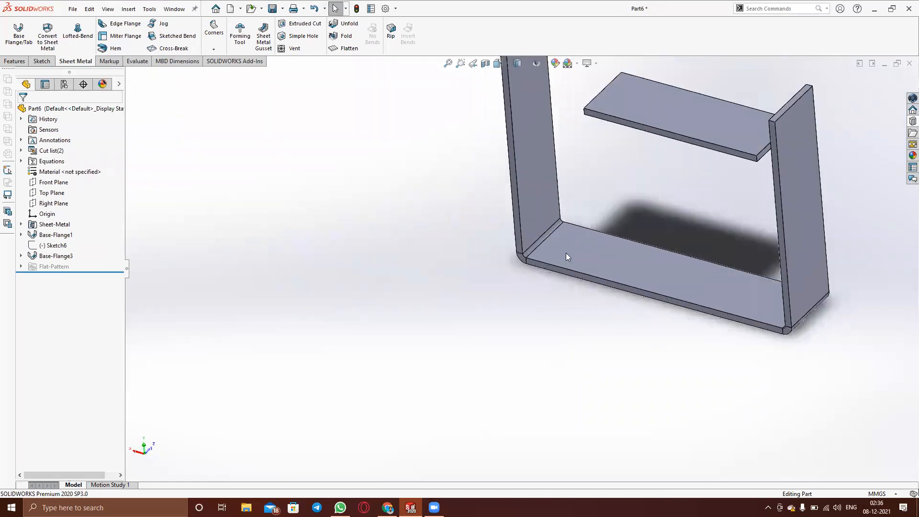
scroll(566, 256, down, 5)
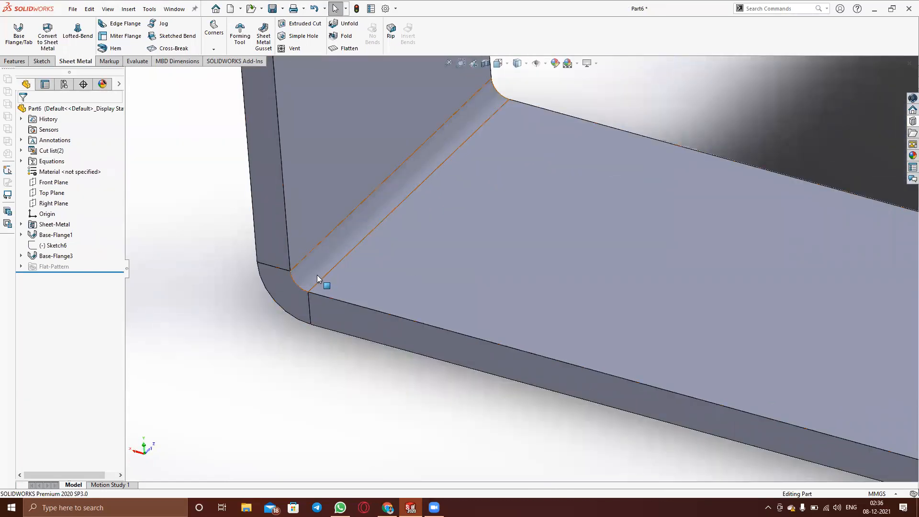
key(f)
middle_drag(414, 298, 396, 280)
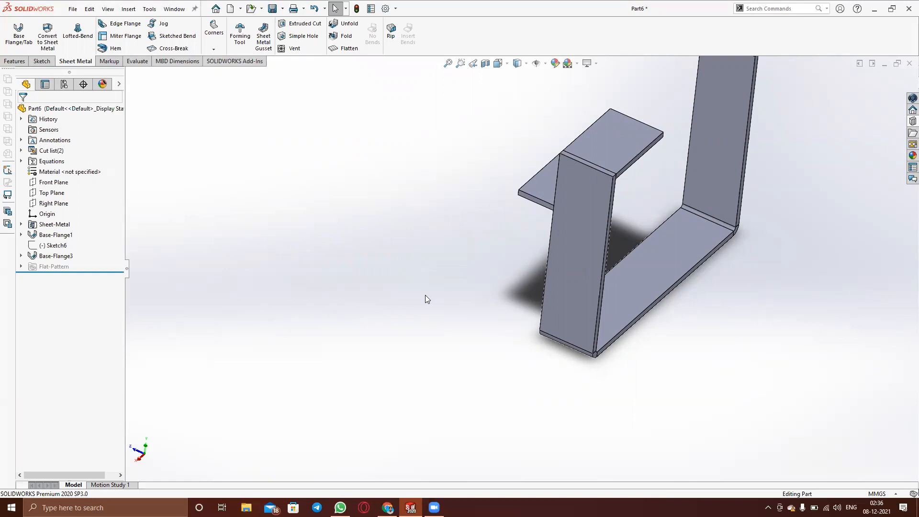
Close the current part without saving and create a new part
click(906, 63)
click(426, 267)
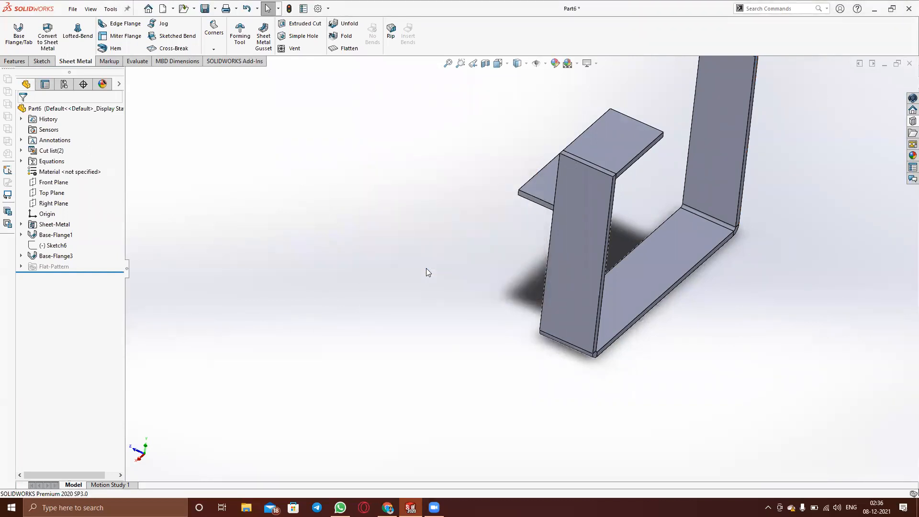
click(90, 9)
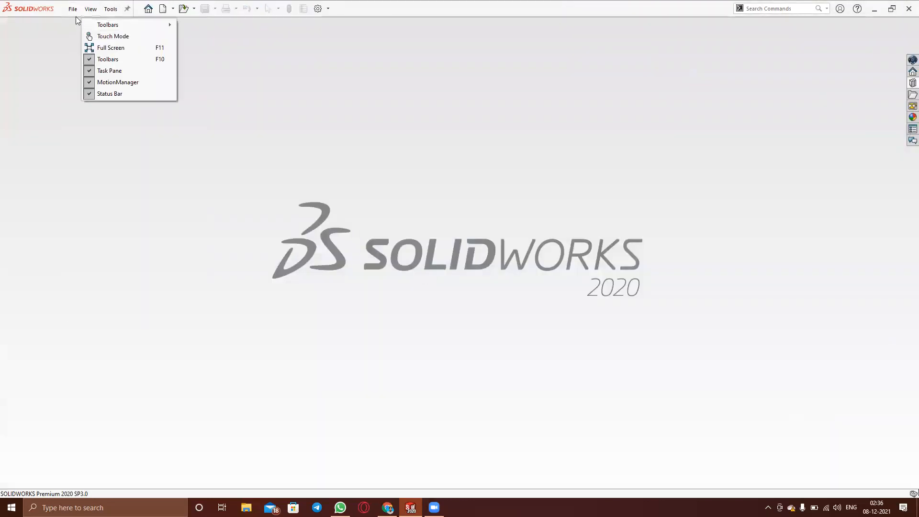
click(79, 28)
click(369, 369)
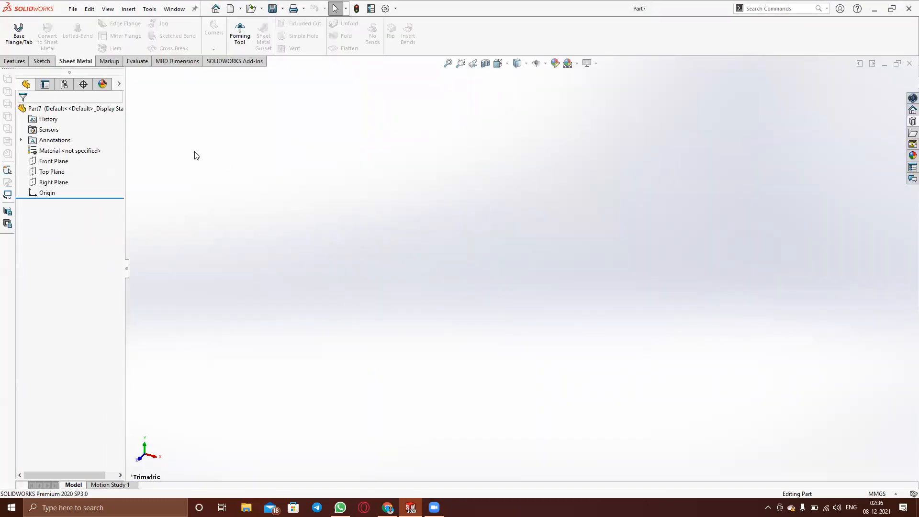
Search the material library for "alu" and assign Alumina from the Aluminium Alloys category to the part
right_click(71, 152)
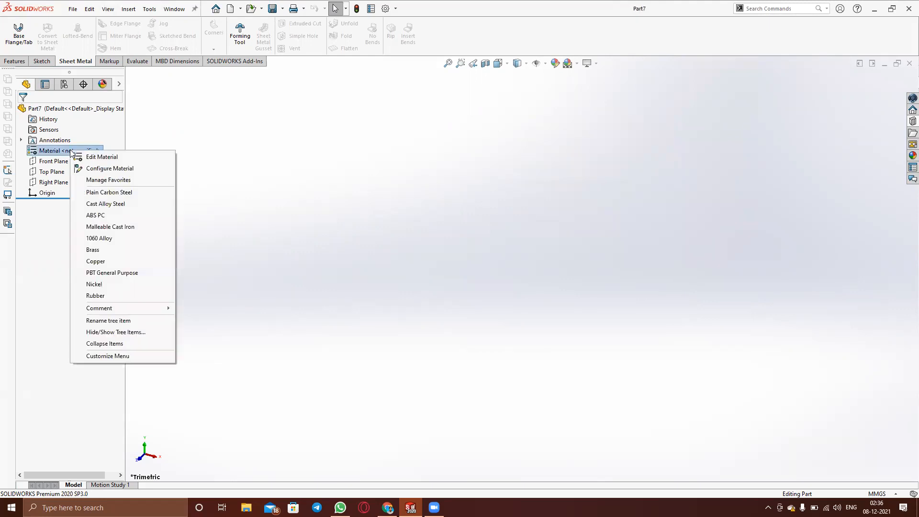
click(90, 156)
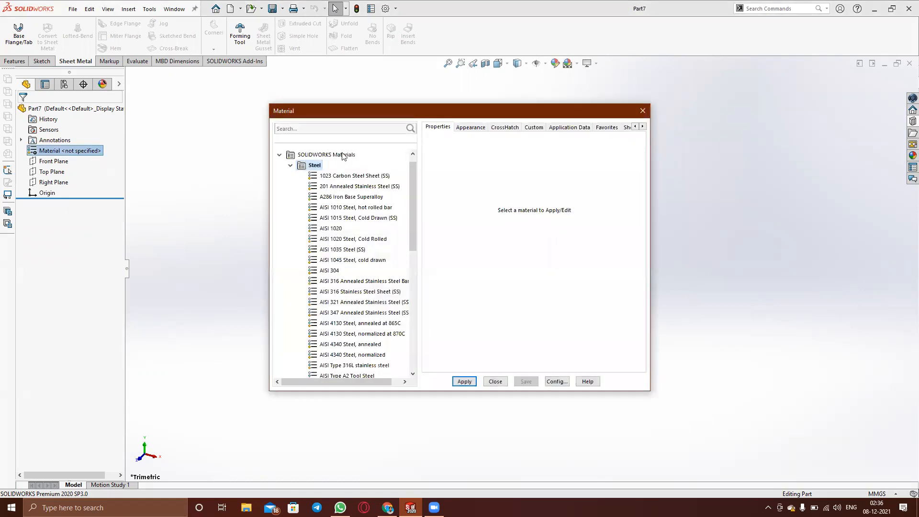
click(294, 127)
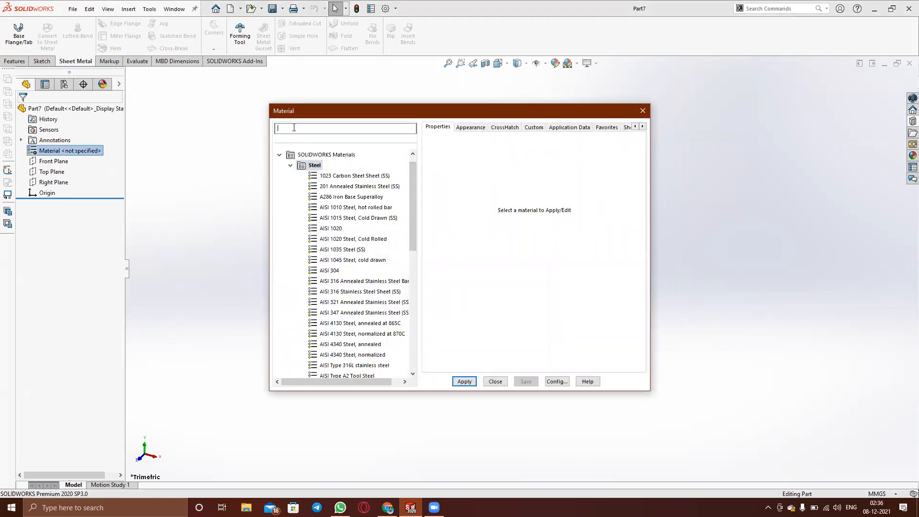
text(al)
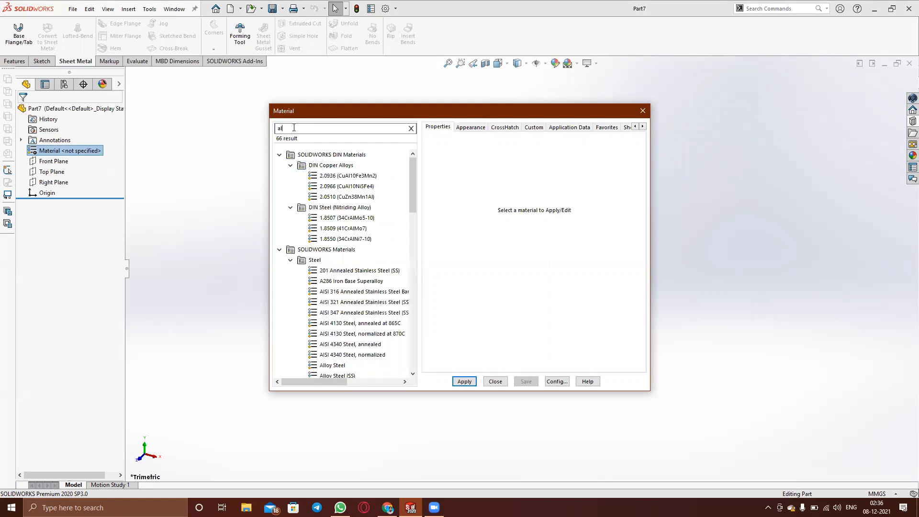
text(u)
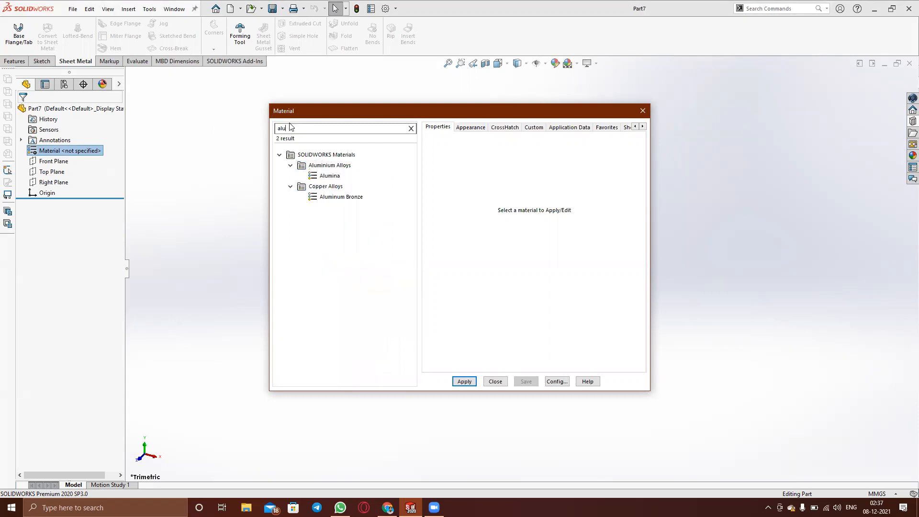
click(318, 176)
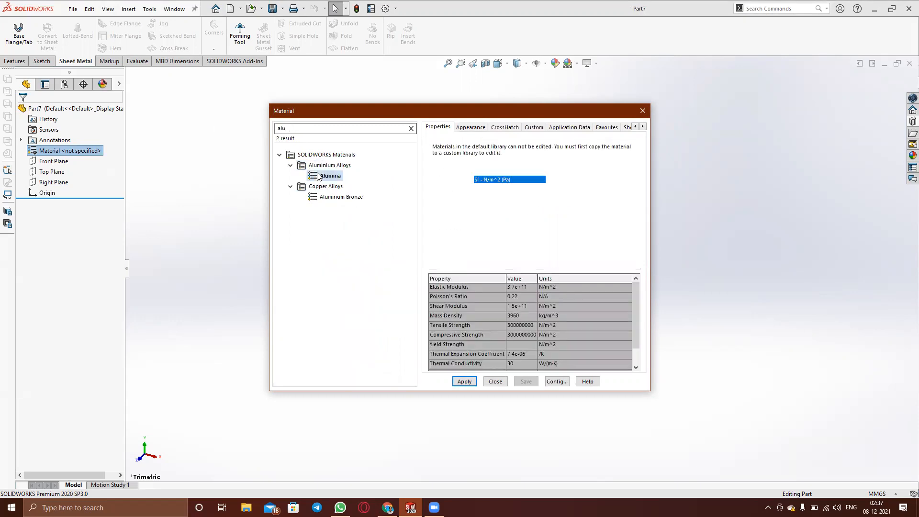
click(464, 382)
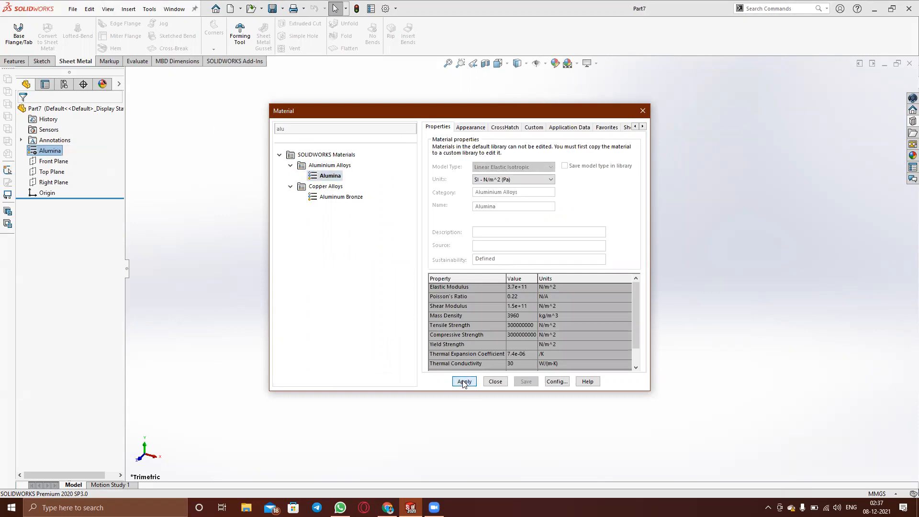
click(495, 381)
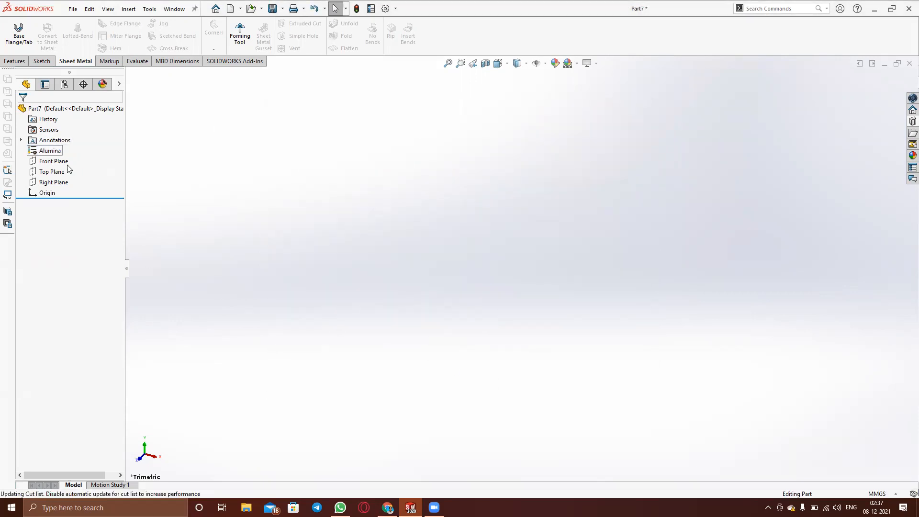
Sketch a U-shaped open profile with unequal legs on the Front Plane and create a 10 mm deep base flange, 1 mm thick with 0.5 mm bend radius
click(21, 33)
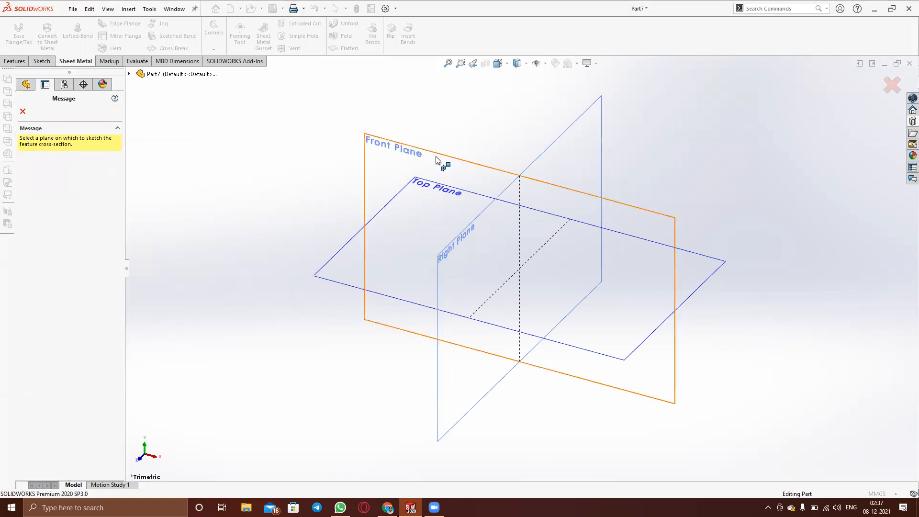
click(436, 156)
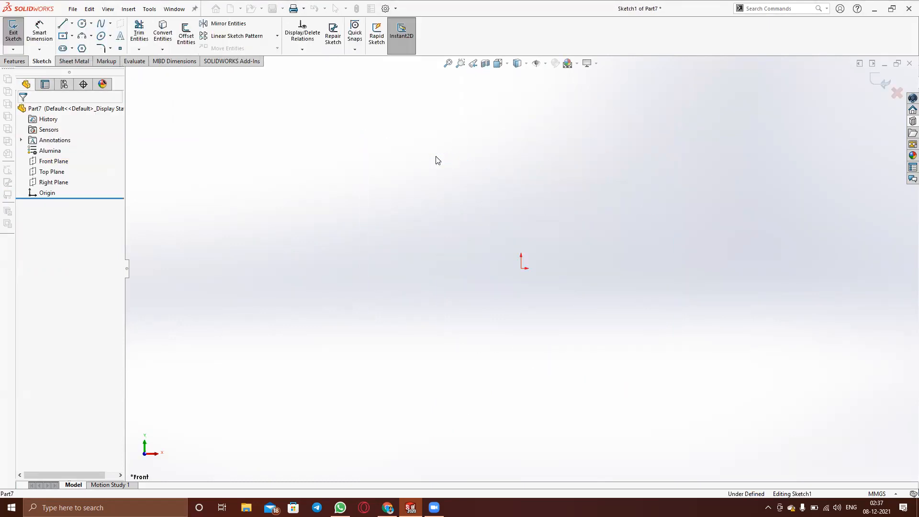
click(63, 23)
click(539, 157)
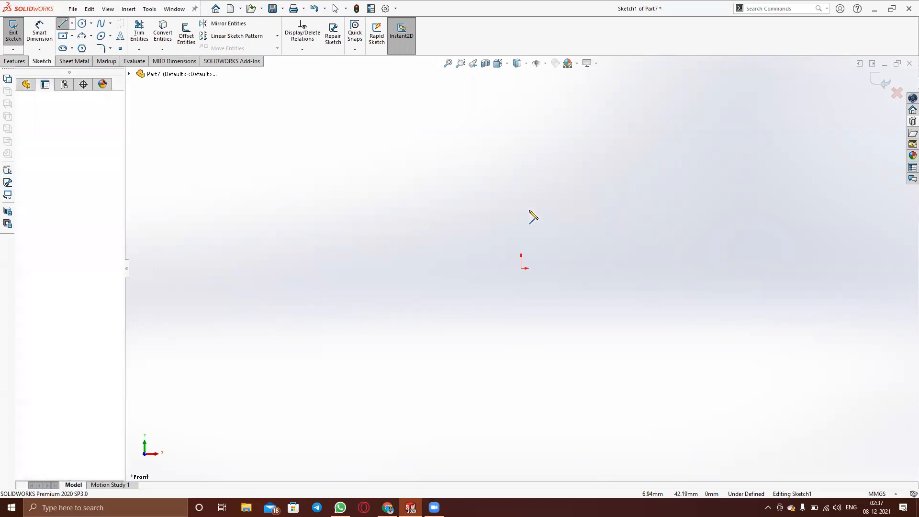
click(539, 246)
click(649, 246)
click(650, 202)
right_click(667, 205)
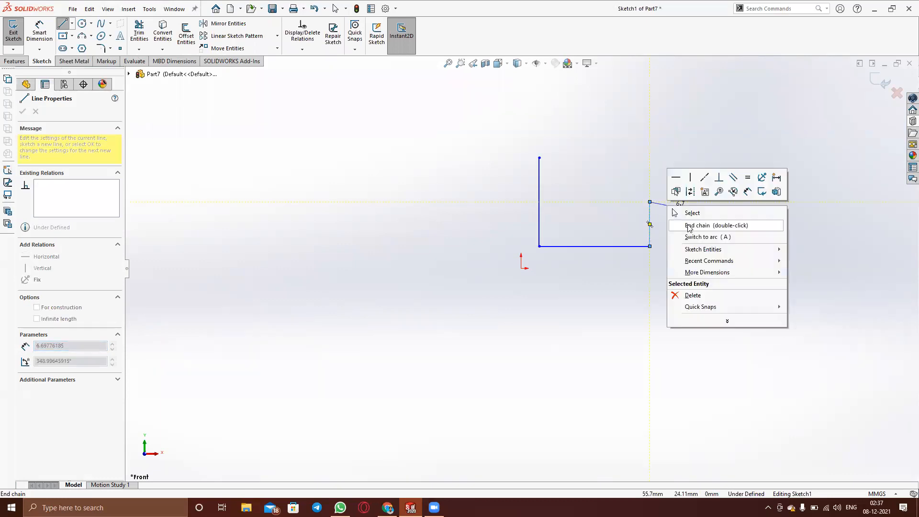
click(689, 212)
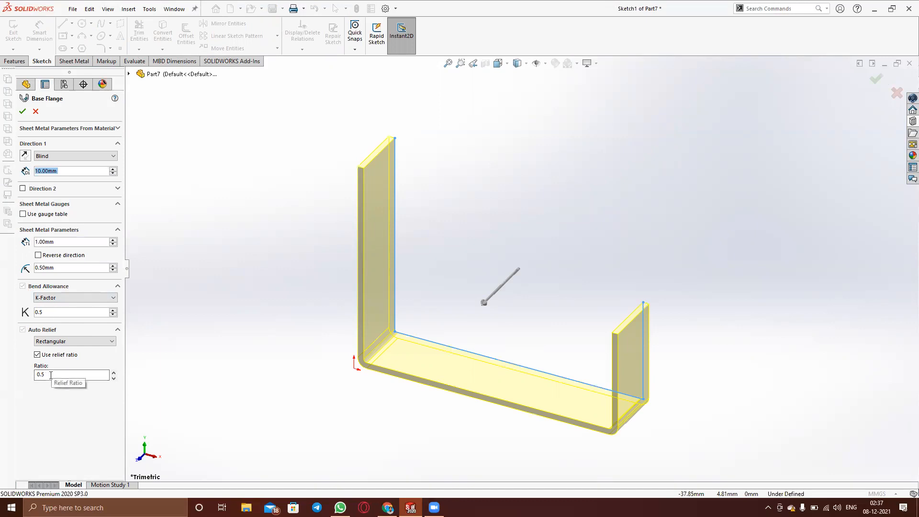
click(23, 111)
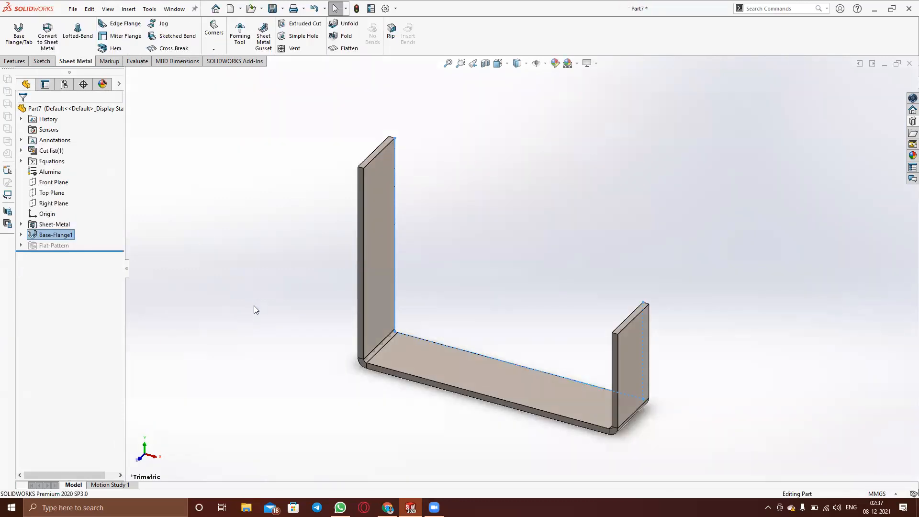
Minimize the current Alumina part and create a new part document
middle_drag(392, 403, 862, 187)
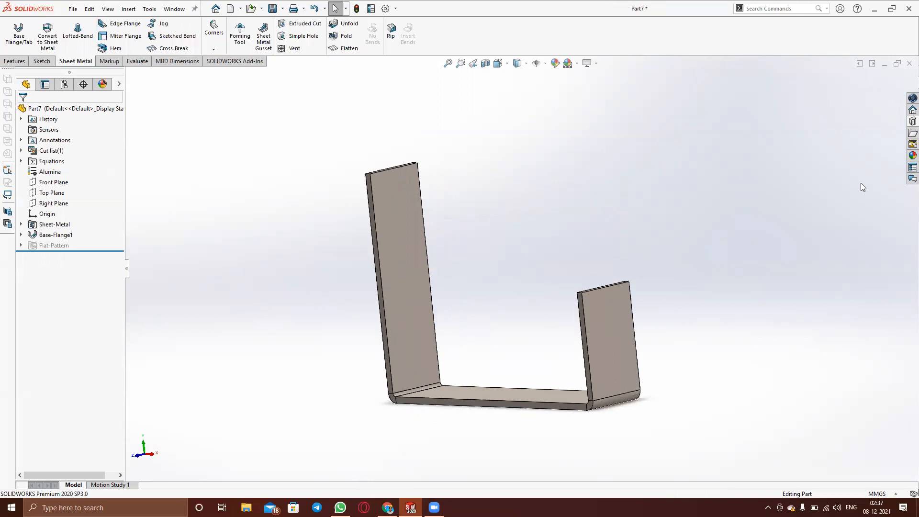
click(885, 63)
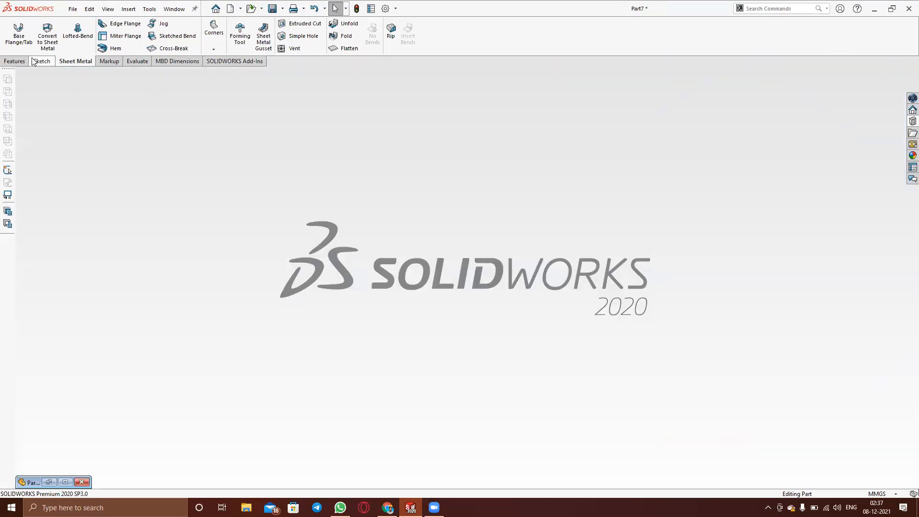
click(73, 9)
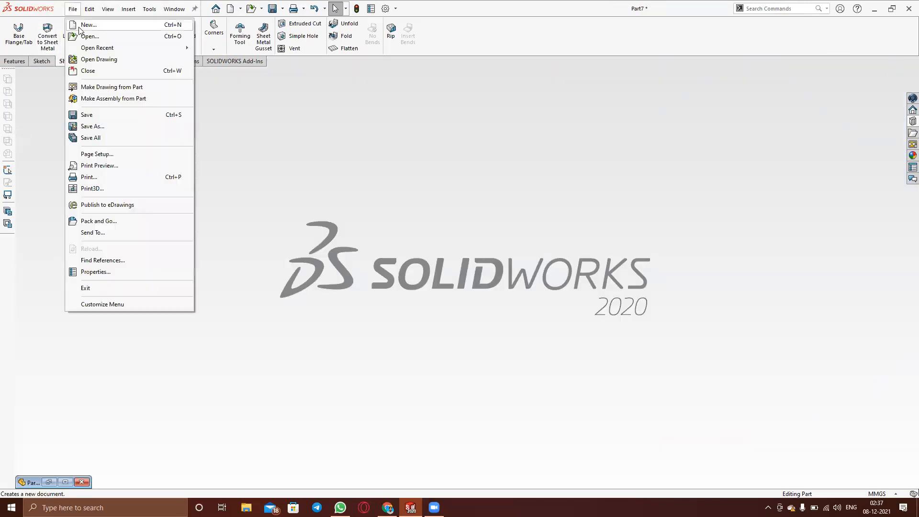
click(82, 22)
click(370, 368)
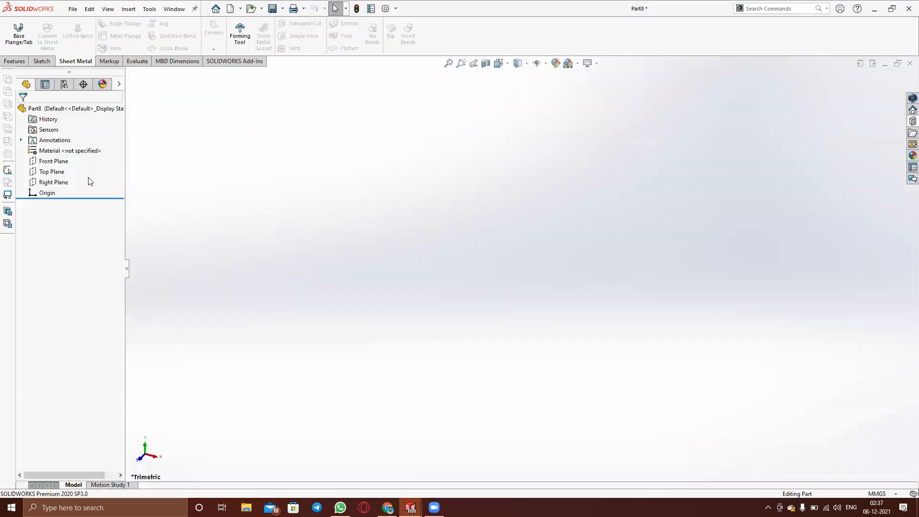
Search the material library for "iron" and assign A286 Iron Base Superalloy from the Steel category to the part
right_click(76, 152)
click(95, 156)
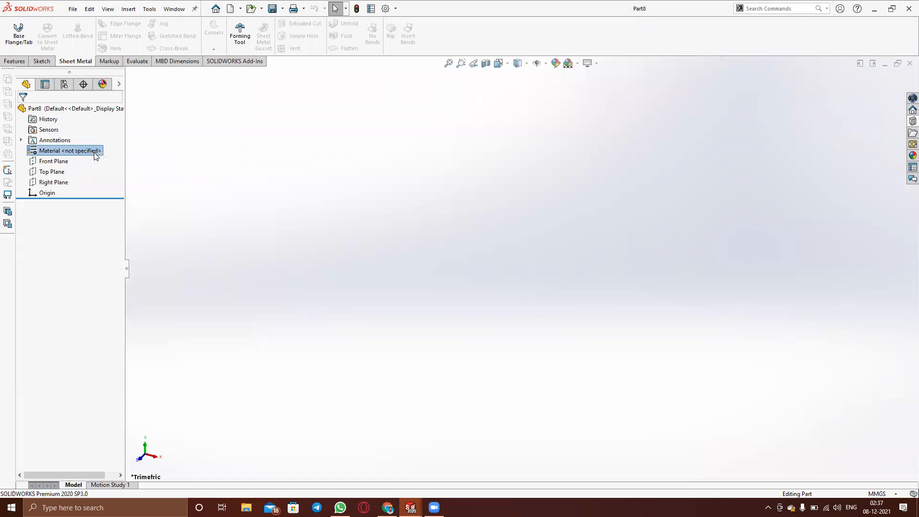
click(325, 128)
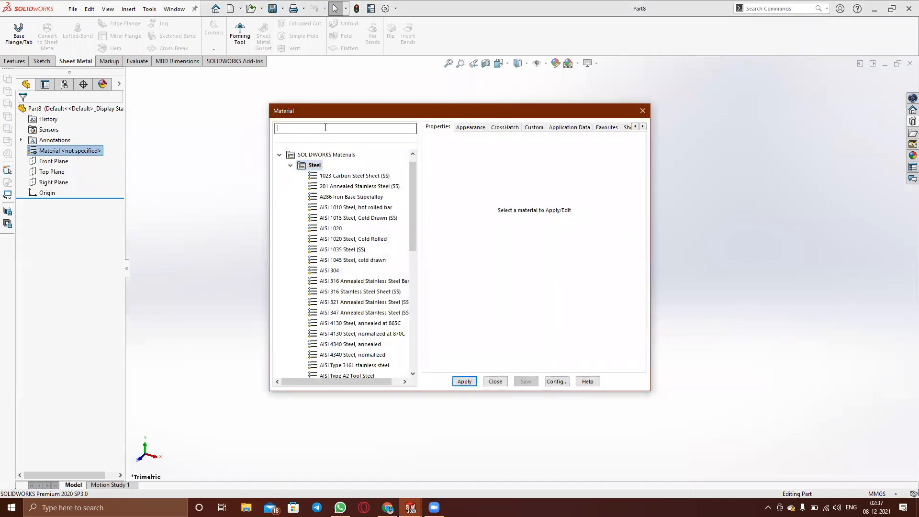
text(iron)
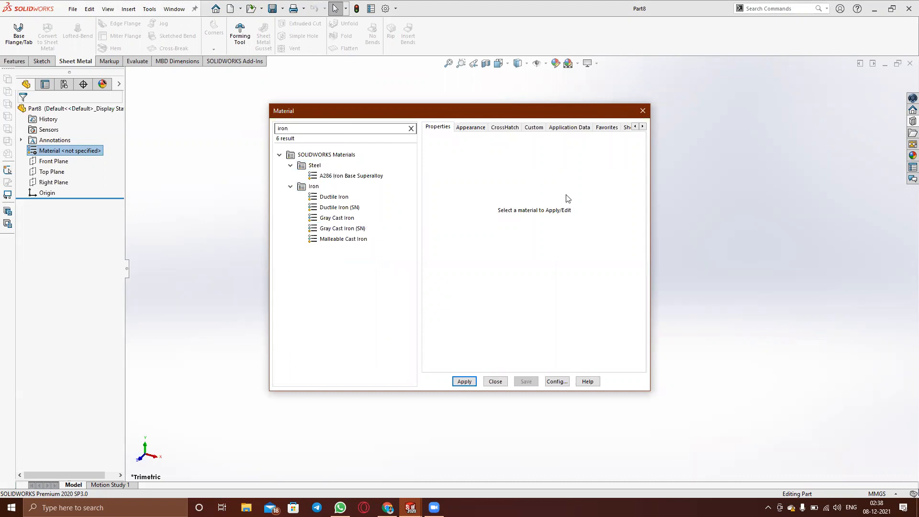
click(350, 176)
click(461, 382)
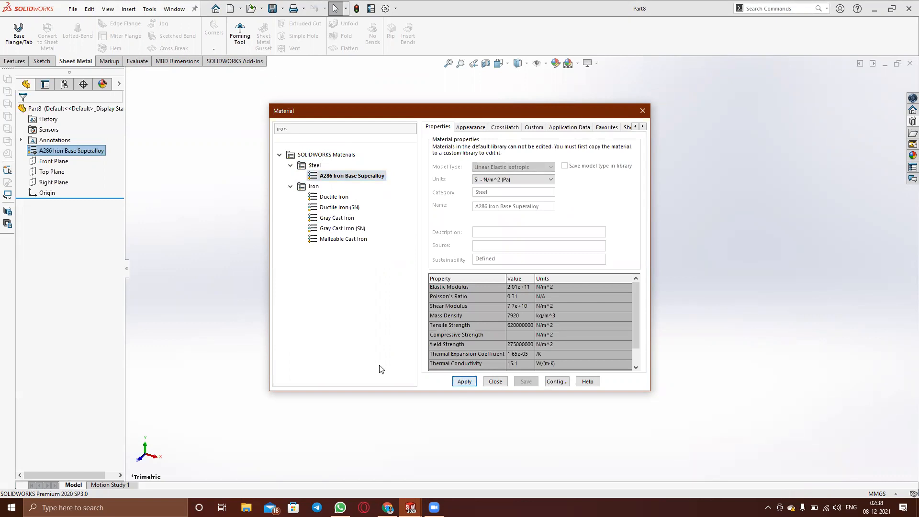
click(495, 381)
Start a base flange on the Front Plane and sketch an open U-shaped line profile with a long left leg and a shorter right leg
click(23, 37)
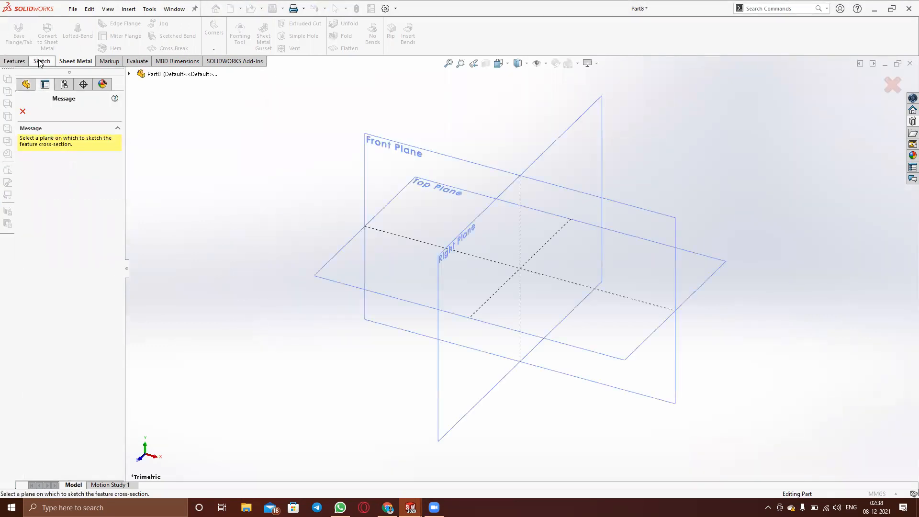
click(369, 146)
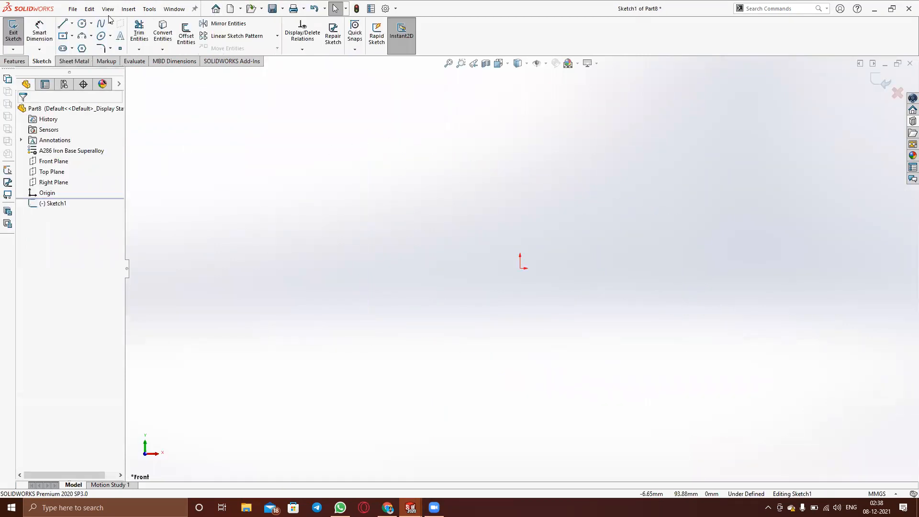
click(62, 23)
click(491, 162)
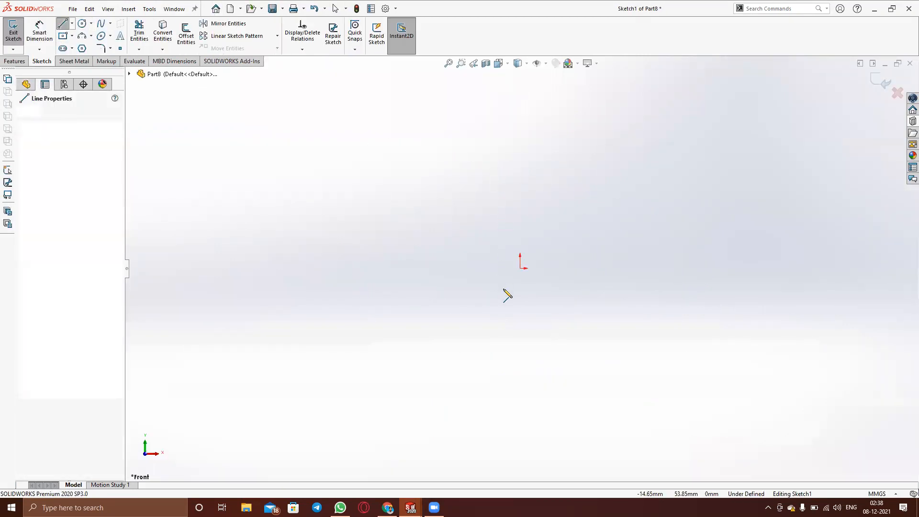
click(491, 287)
click(603, 287)
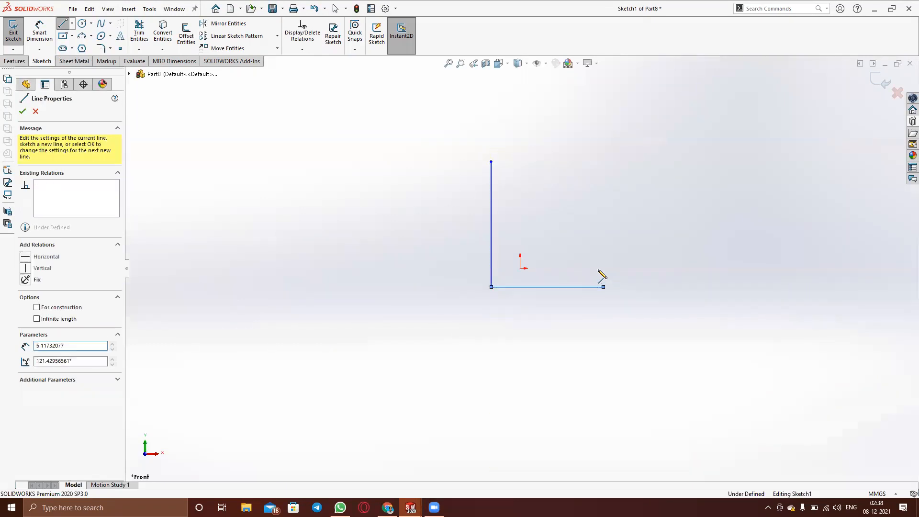
click(603, 228)
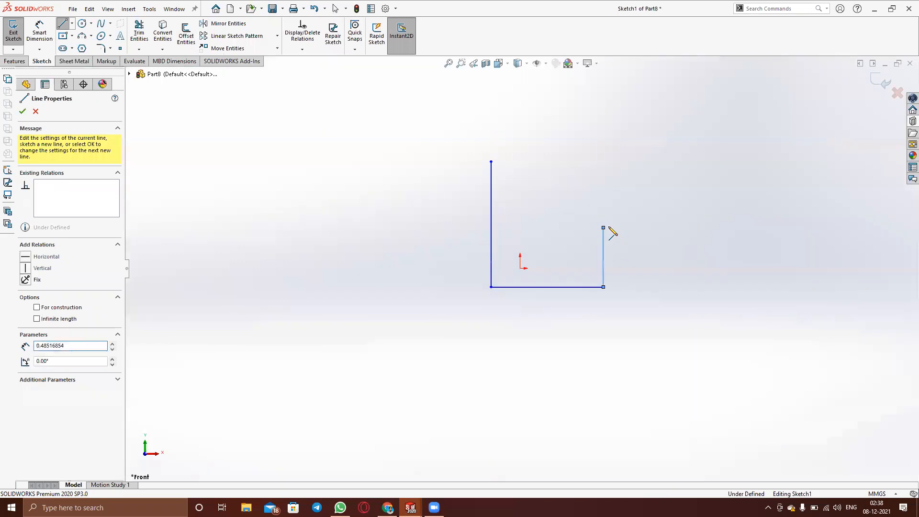
right_click(631, 226)
click(655, 233)
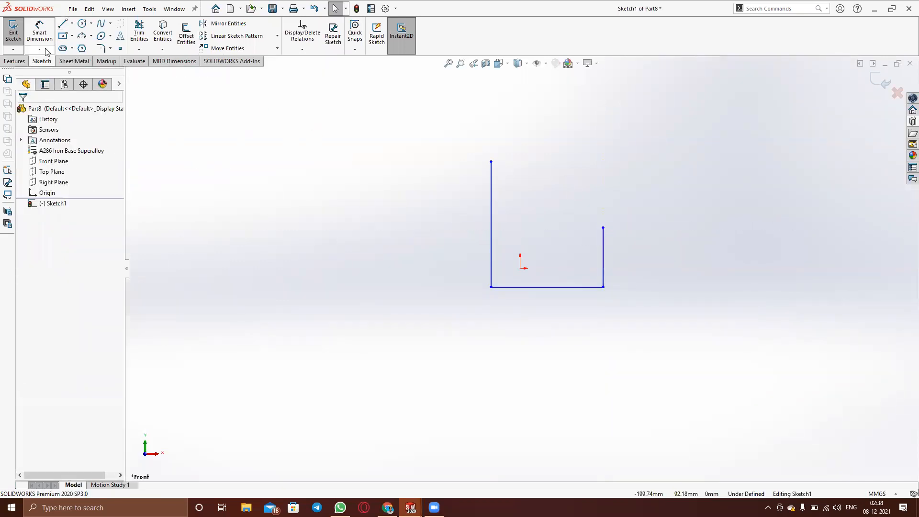
Create a 10 mm deep blind base flange from the U-shaped profile, 1 mm thick with 0.5 mm bend radius and K-factor 0.5
click(12, 31)
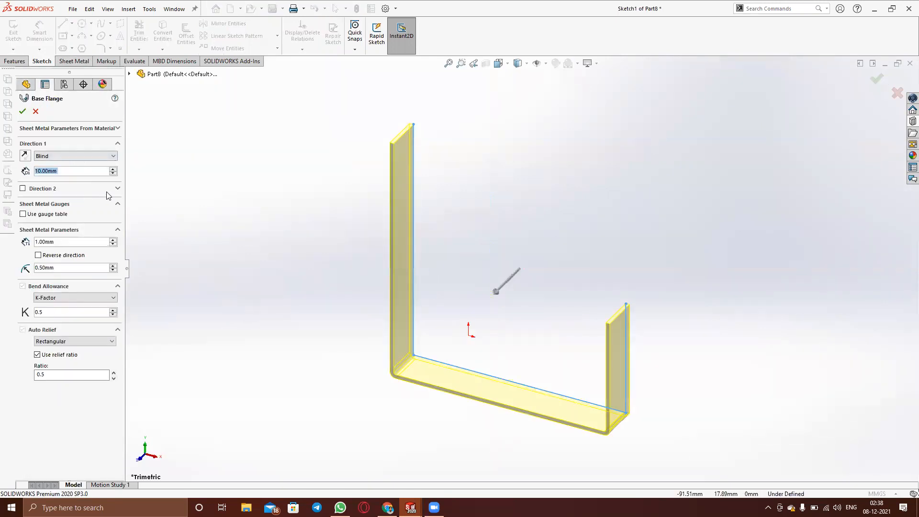
mouse_move(369, 248)
middle_down()
mouse_move(322, 248)
mouse_move(335, 281)
mouse_move(357, 282)
mouse_move(340, 271)
mouse_move(345, 277)
middle_up()
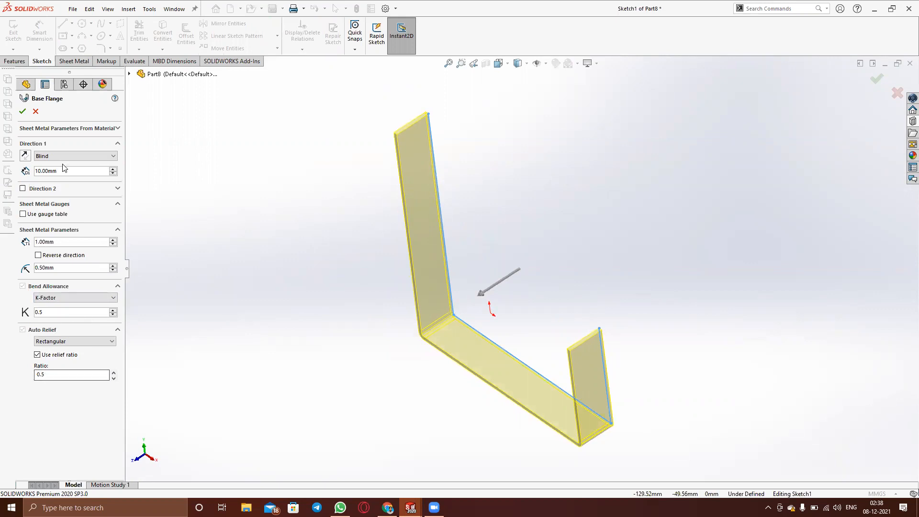
click(22, 112)
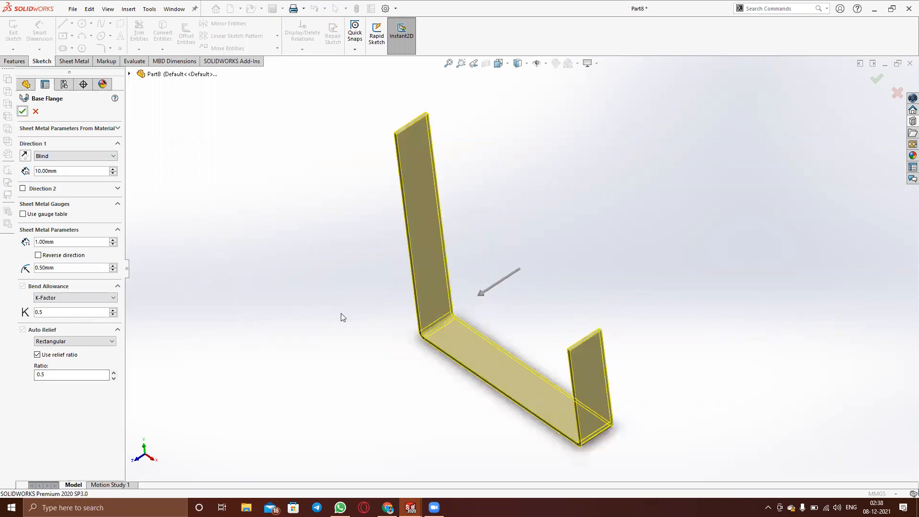
Inspect the iron superalloy flange from several angles and close its part without saving
middle_drag(408, 338, 389, 427)
scroll(459, 307, down, 6)
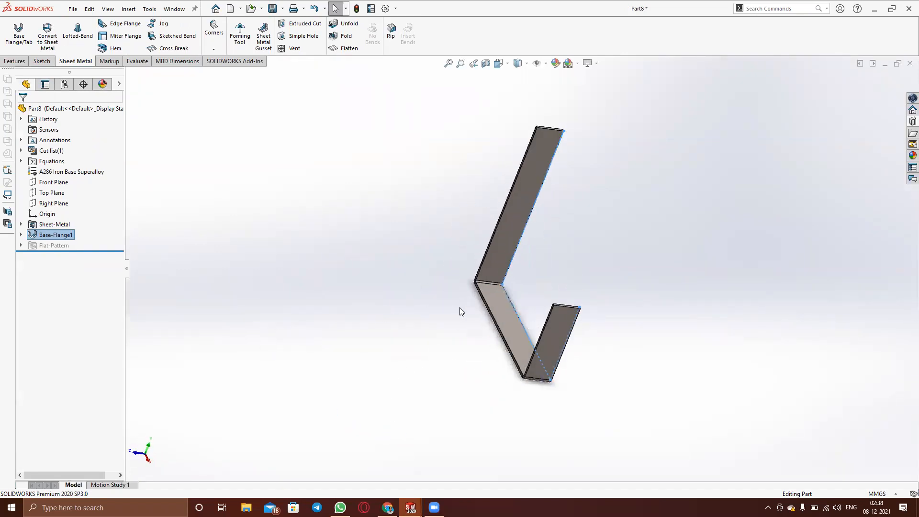
middle_drag(478, 365, 464, 347)
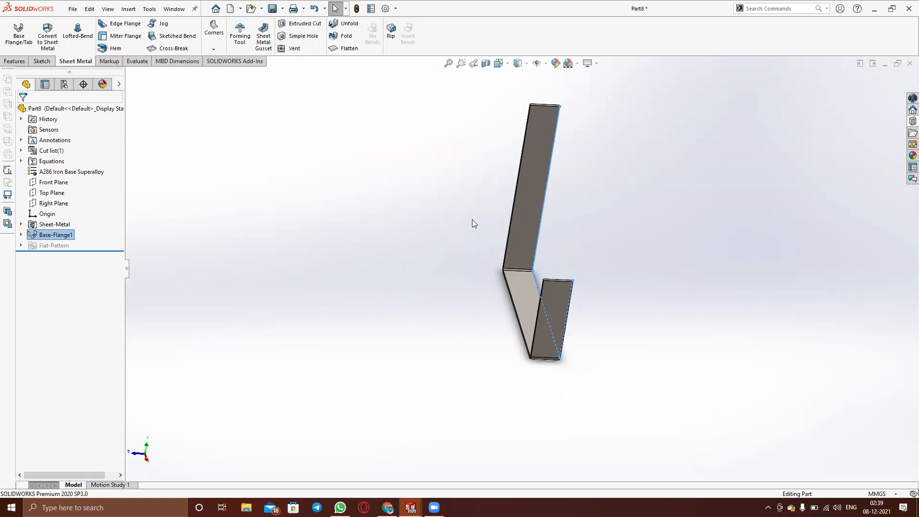
click(490, 236)
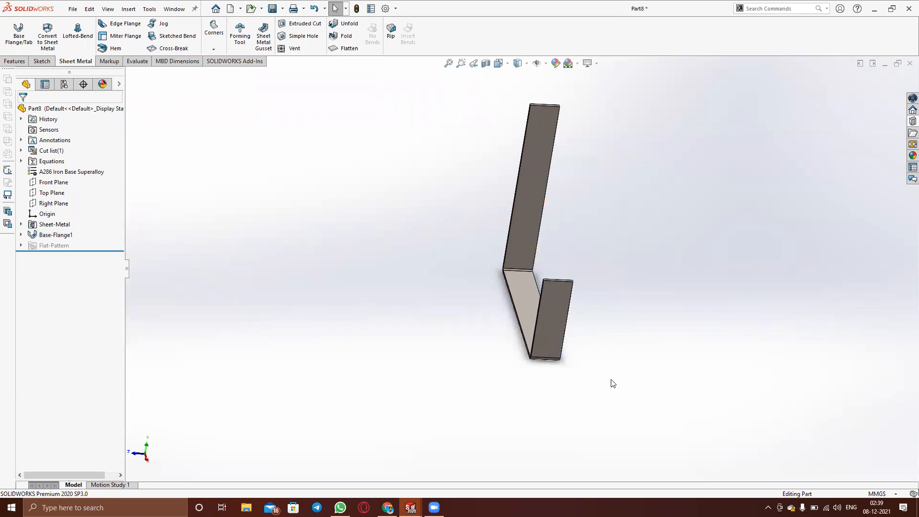
click(910, 63)
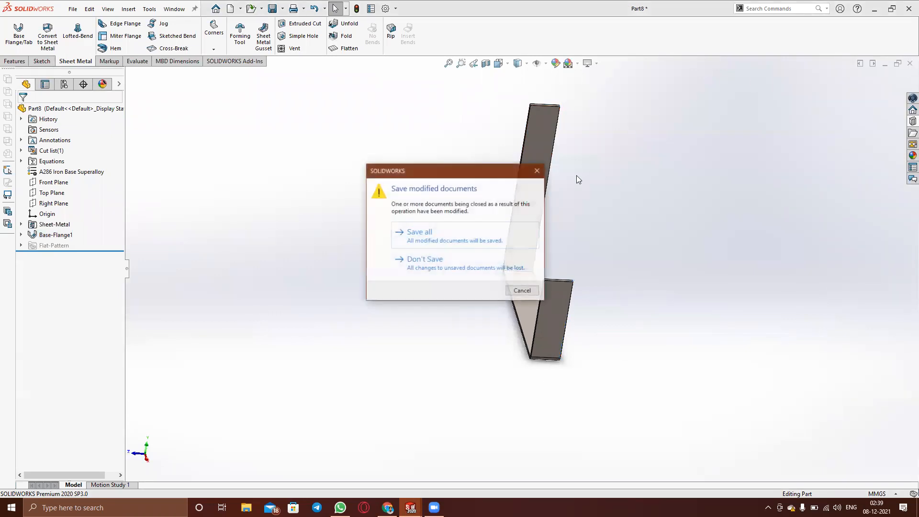
click(427, 274)
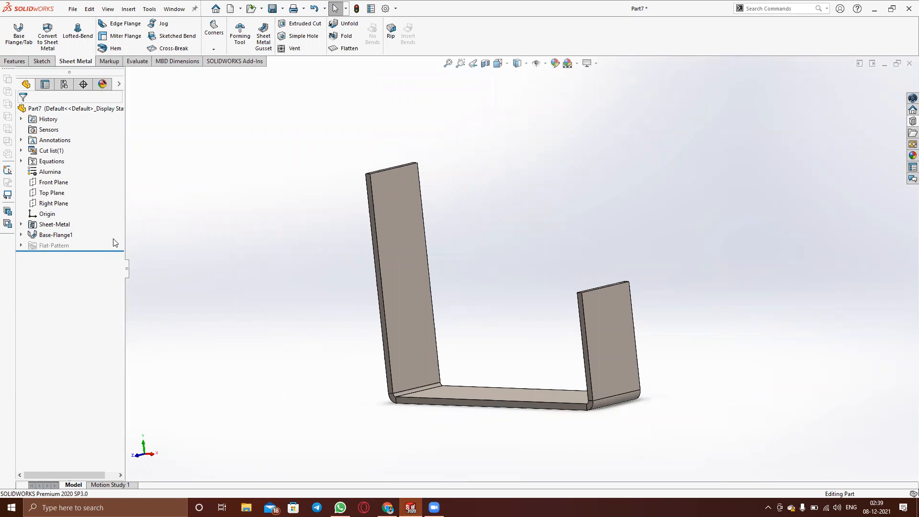
click(19, 30)
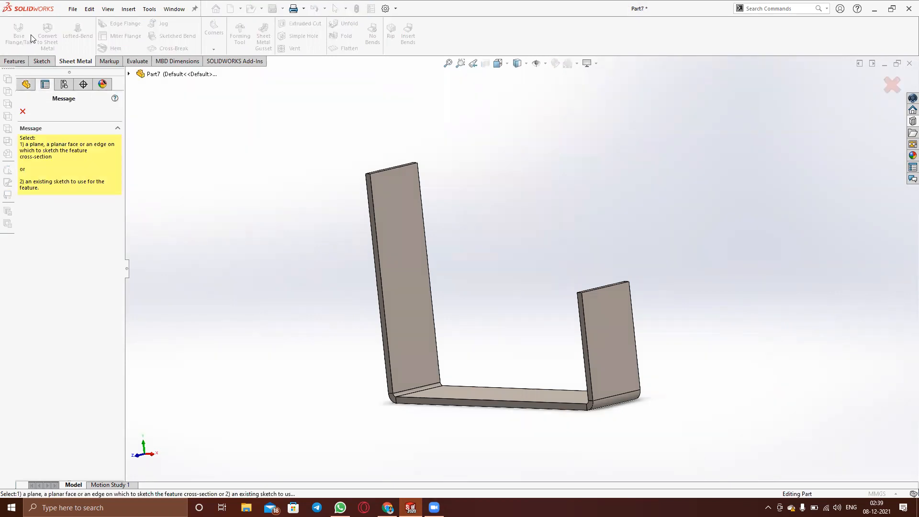
click(128, 74)
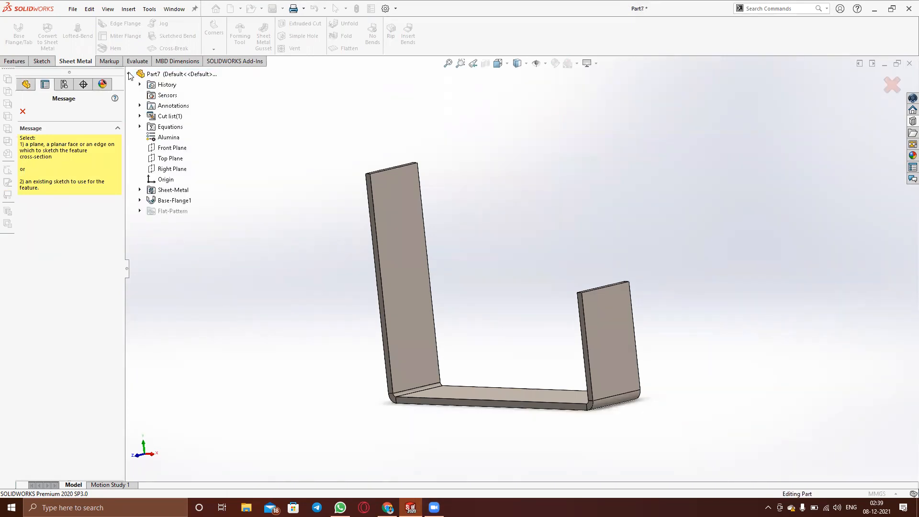
click(140, 201)
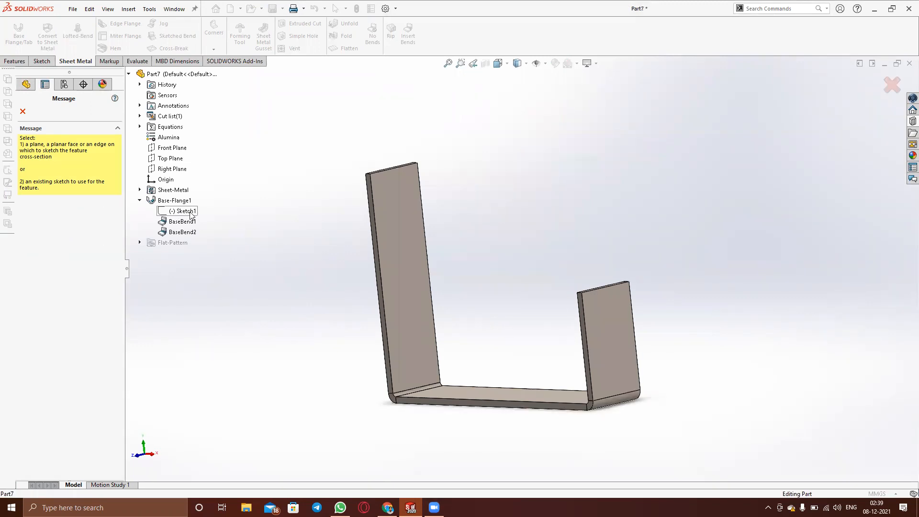
key(Escape)
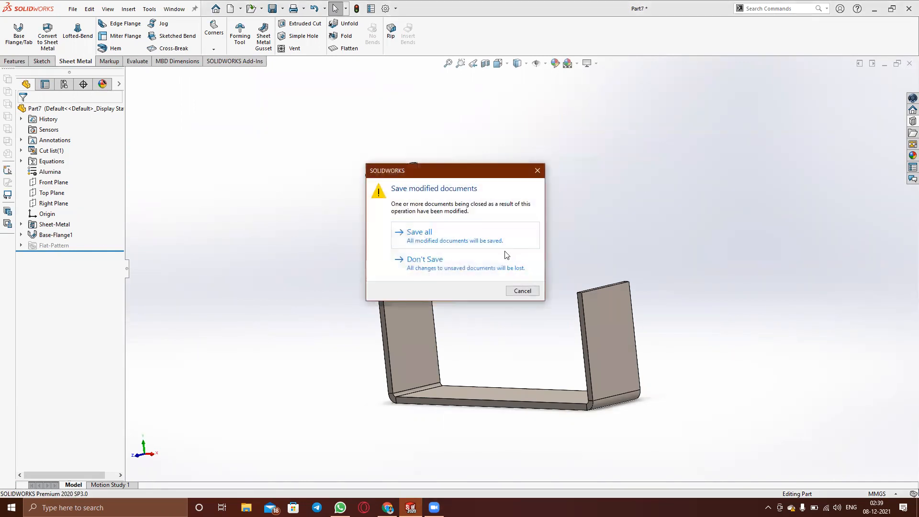
Close the Alumina part without saving its changes and create a new part document
click(448, 258)
click(73, 9)
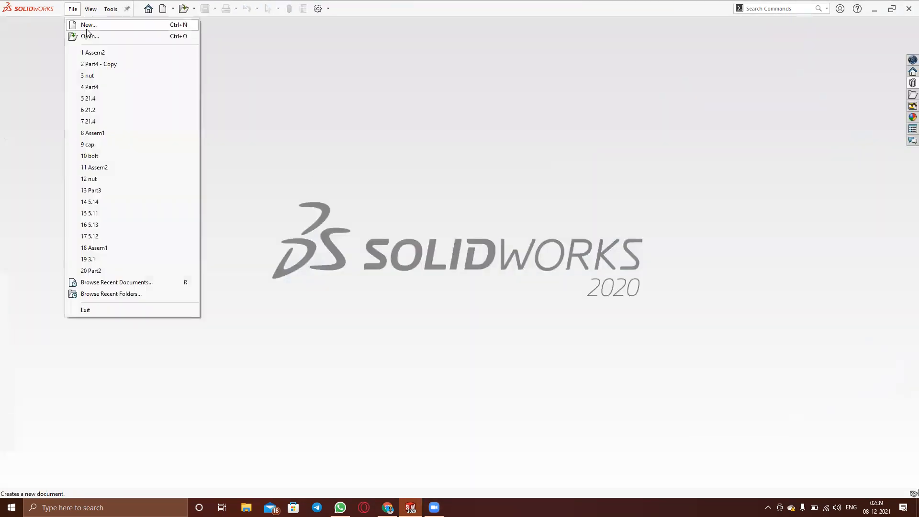
click(83, 23)
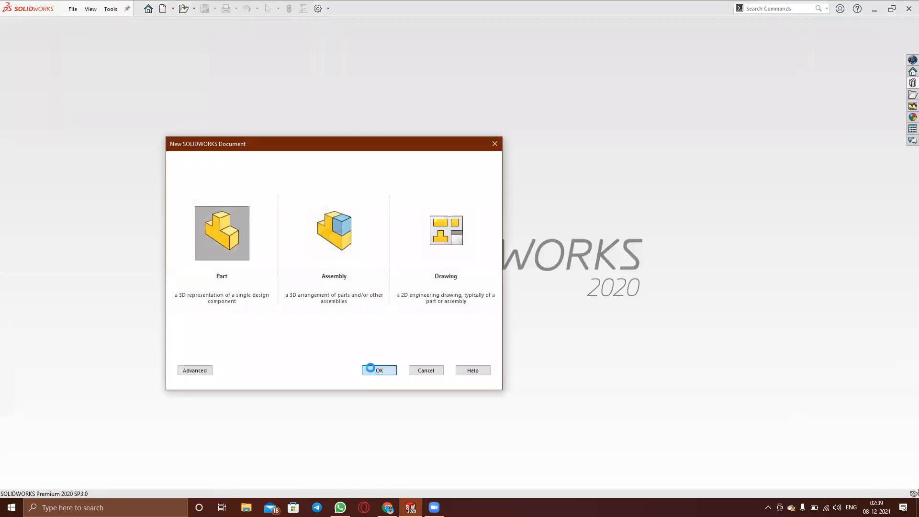
click(371, 371)
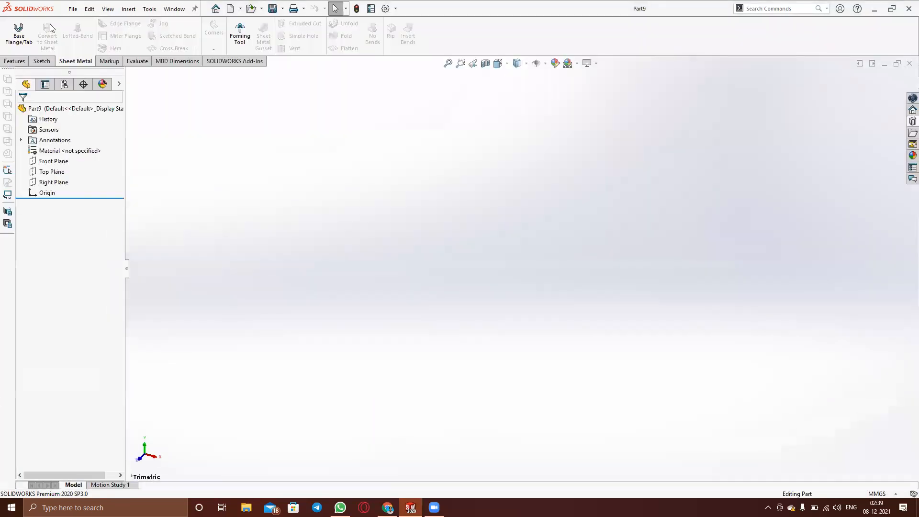
Start a base flange on the Front Plane and sketch a single near-vertical line about 47 mm long above the origin
click(19, 31)
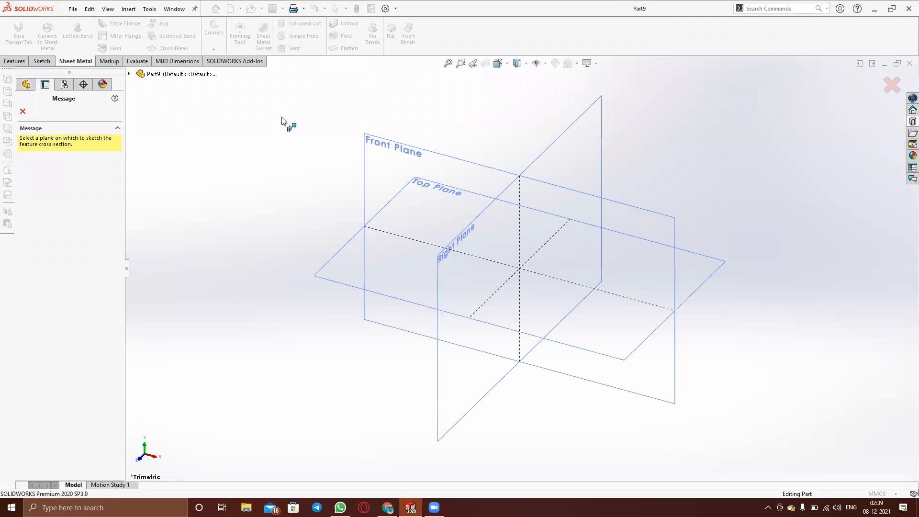
click(408, 140)
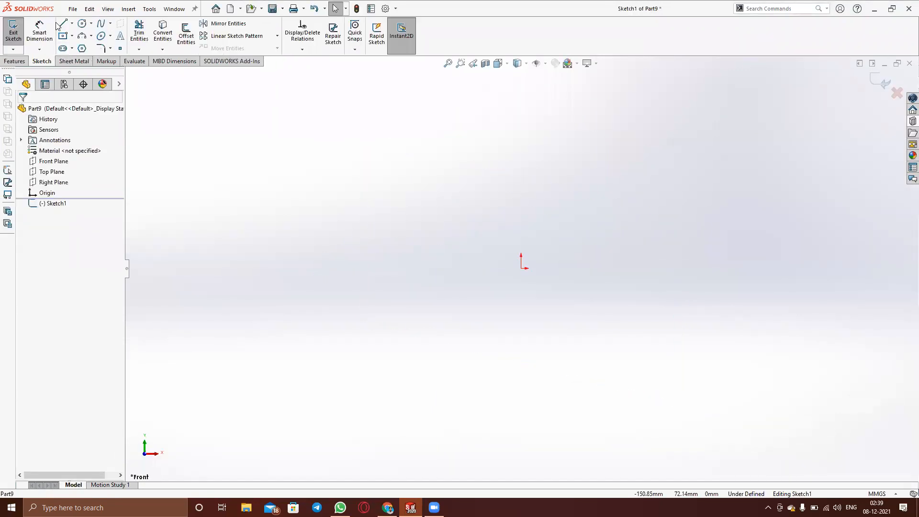
click(64, 25)
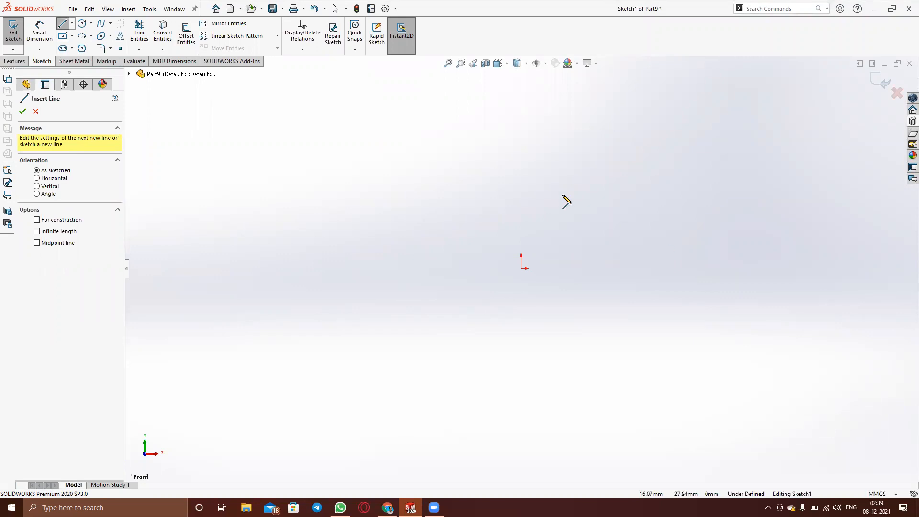
mouse_move(538, 118)
mouse_down()
mouse_move(528, 194)
mouse_move(541, 242)
mouse_up()
right_click(541, 242)
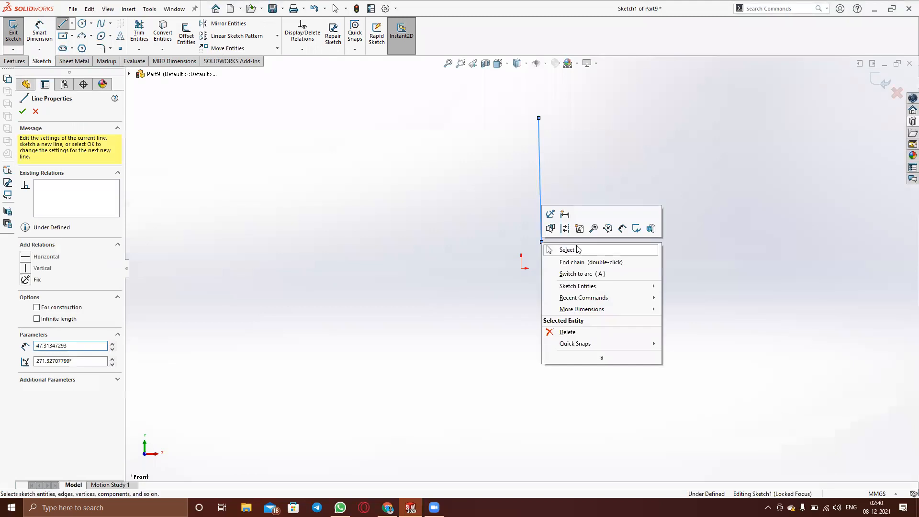
click(576, 248)
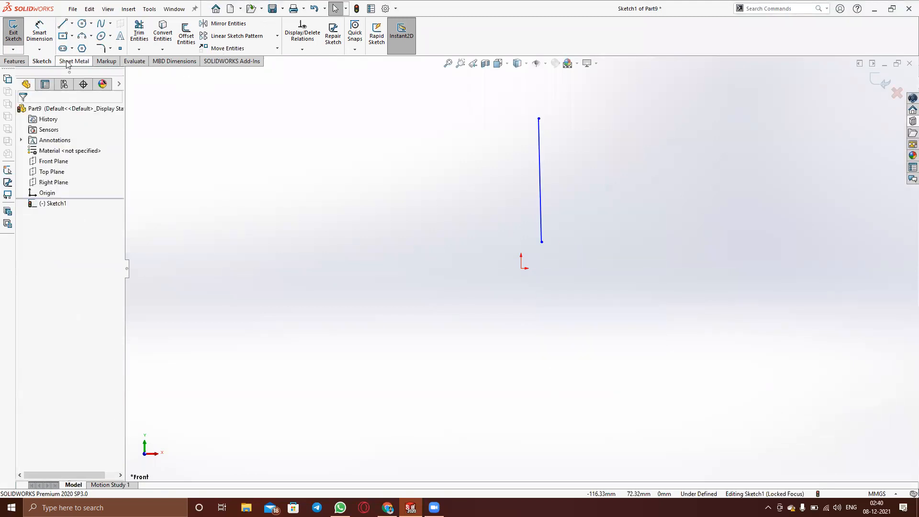
Preview a 10 mm deep base flange from the single line and review the available bend allowance types
click(17, 33)
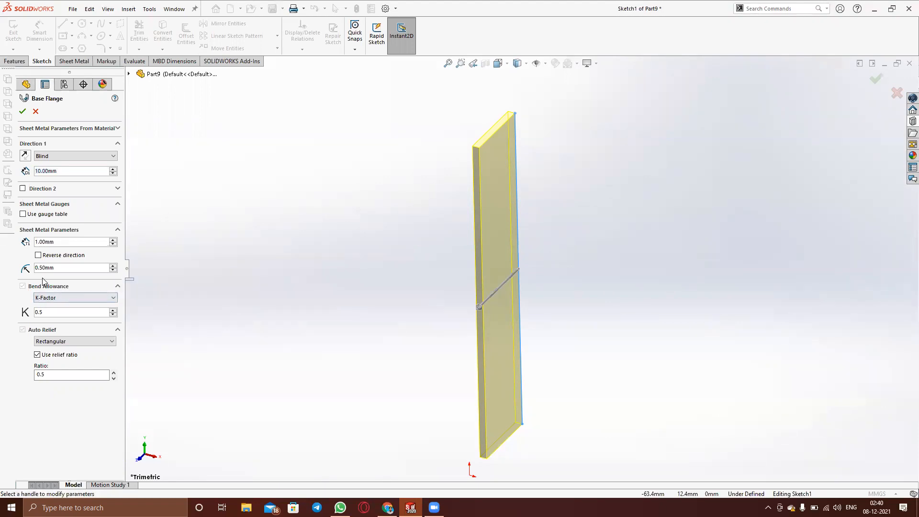
click(118, 328)
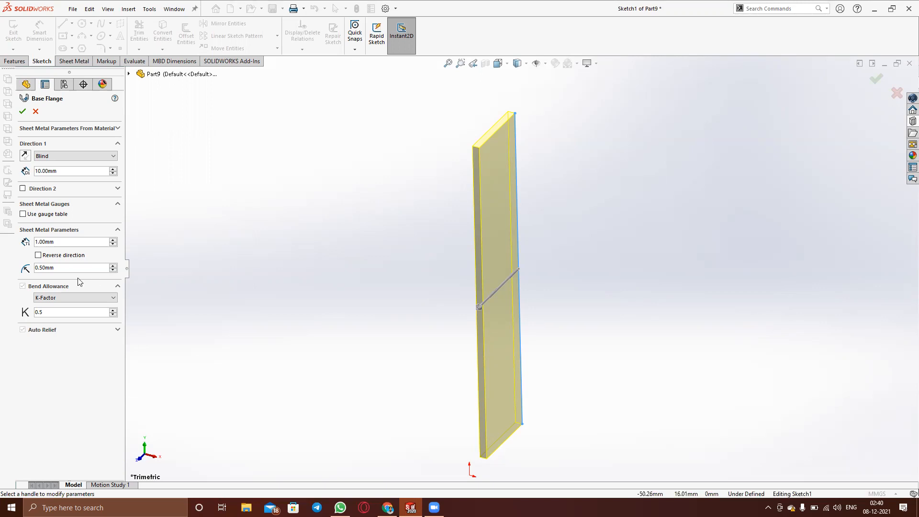
click(76, 295)
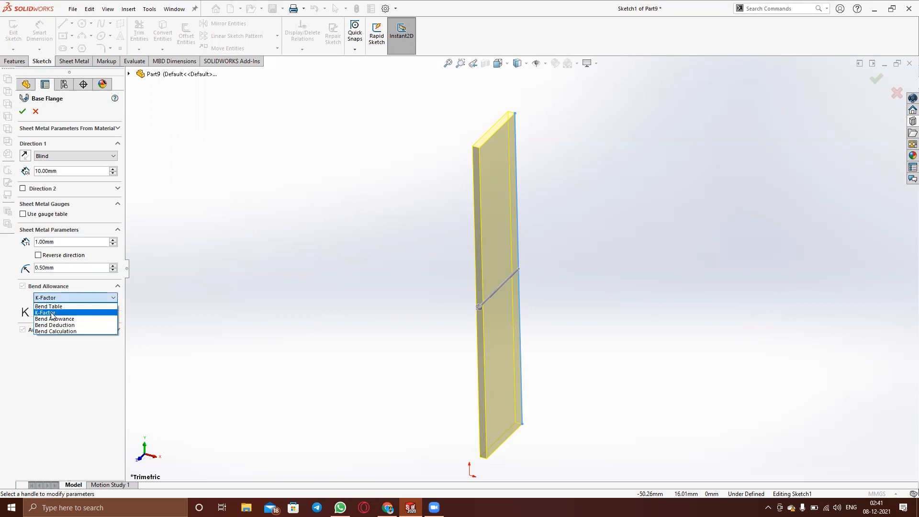
click(22, 296)
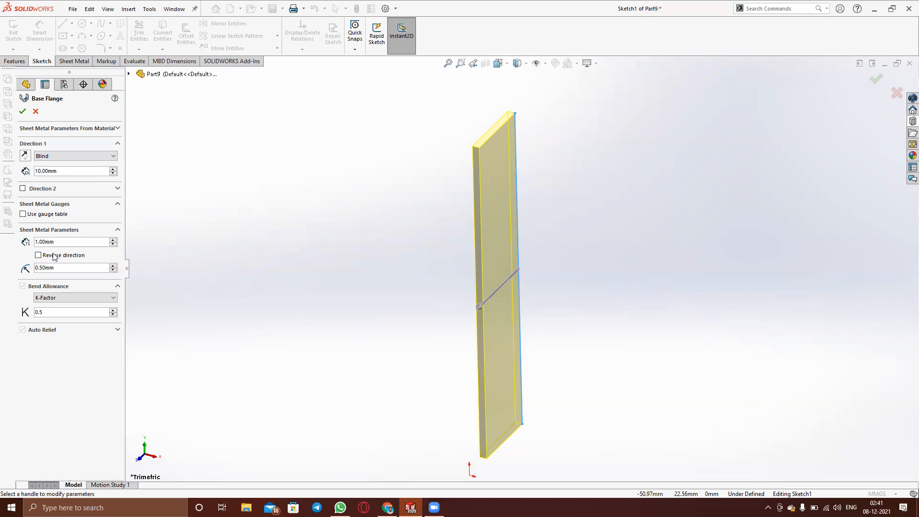
Compare the 1 mm thickness on either side of the sketch line by switching its direction back and forth in an angled view
click(39, 255)
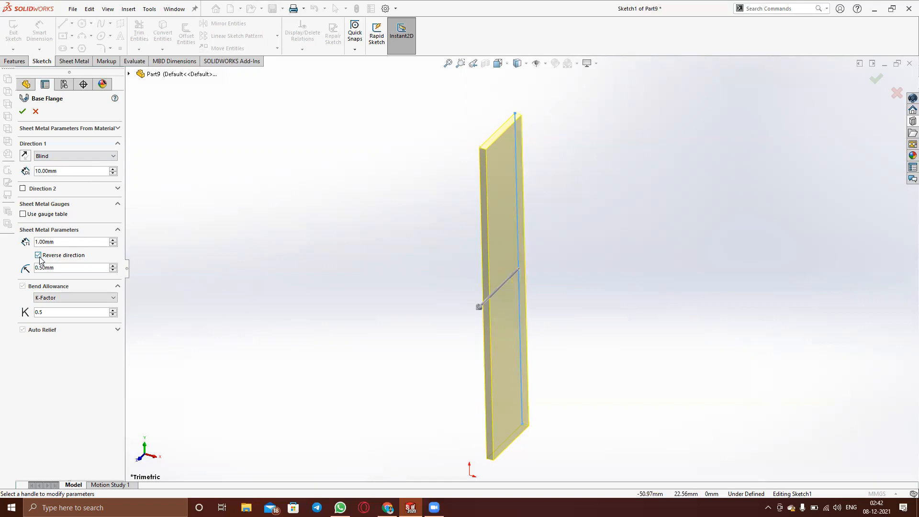
click(39, 257)
click(40, 257)
click(40, 257)
click(40, 257)
middle_drag(387, 249, 490, 223)
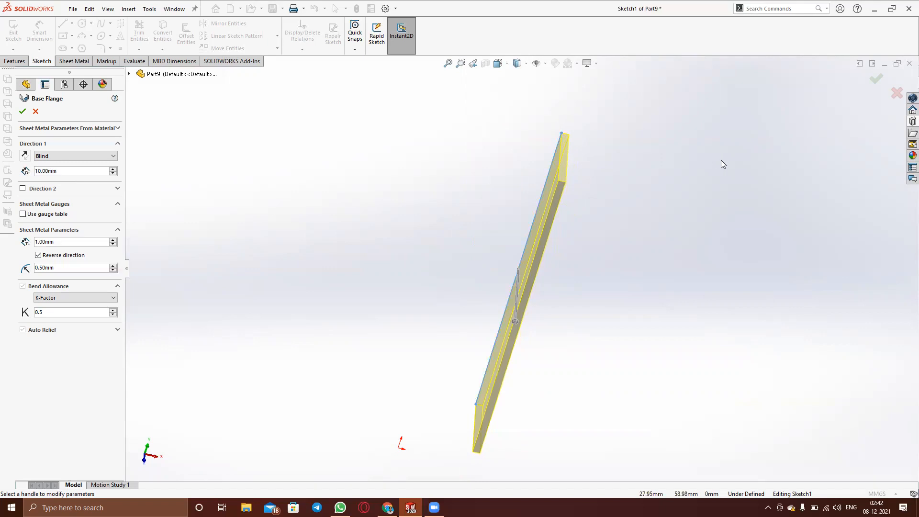
click(38, 255)
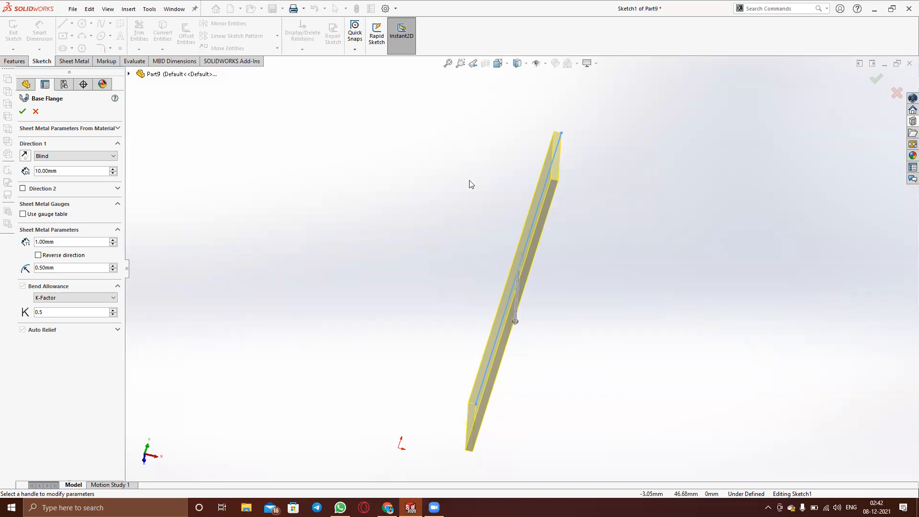
Compare both thickness directions of the single-line flange in the front view and cancel the base flange
click(507, 64)
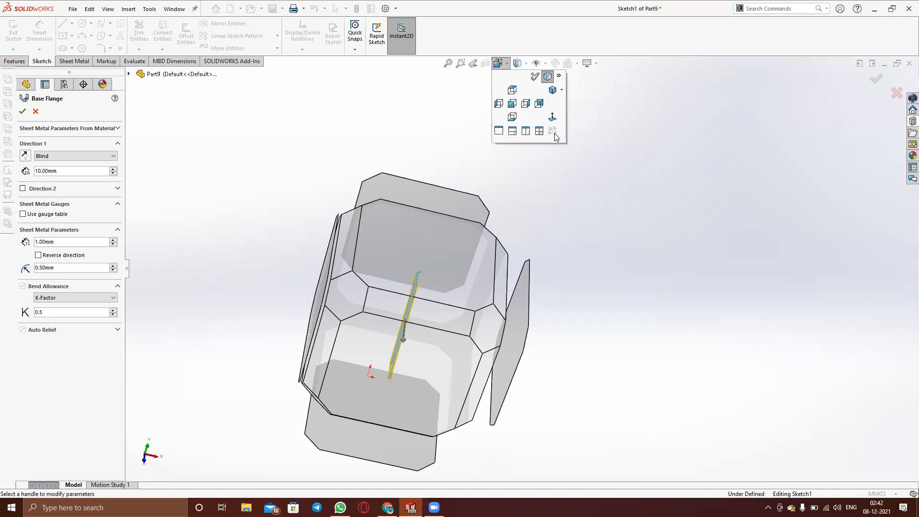
click(553, 123)
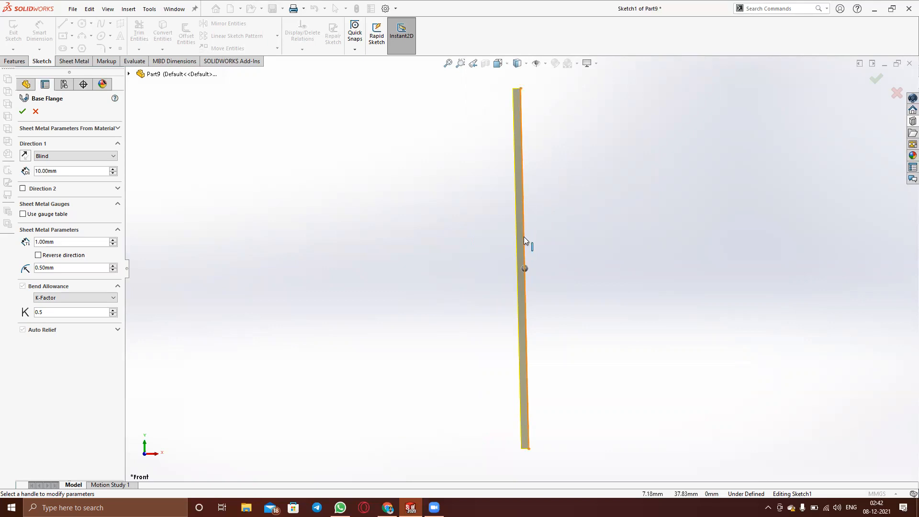
click(38, 255)
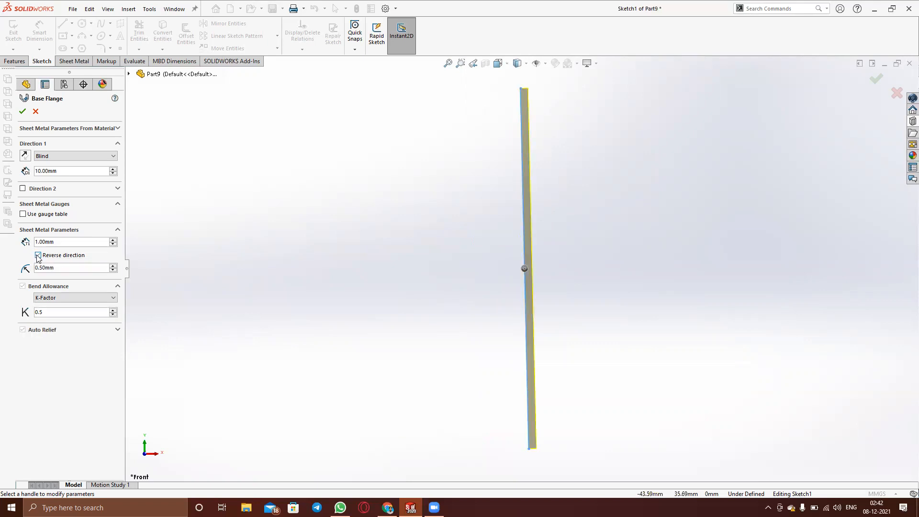
click(38, 255)
click(38, 256)
click(38, 256)
click(38, 256)
click(37, 255)
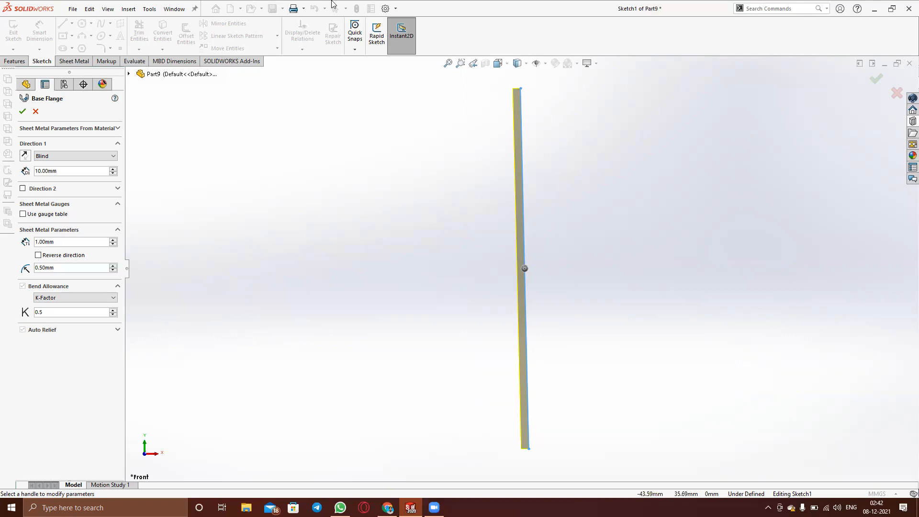
click(896, 92)
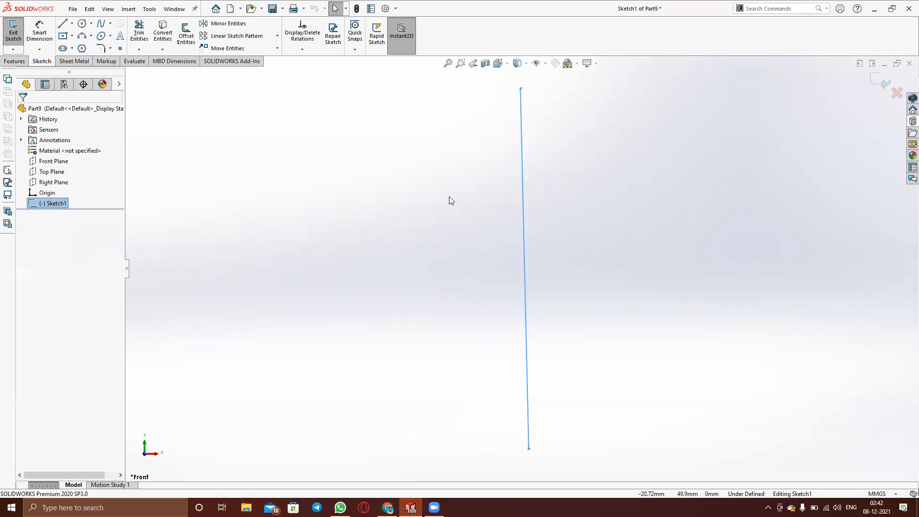
Extend the line into an open U-shaped profile with a base about 32 mm long and a shorter vertical right leg, and exit the sketch
click(51, 203)
click(68, 28)
click(529, 448)
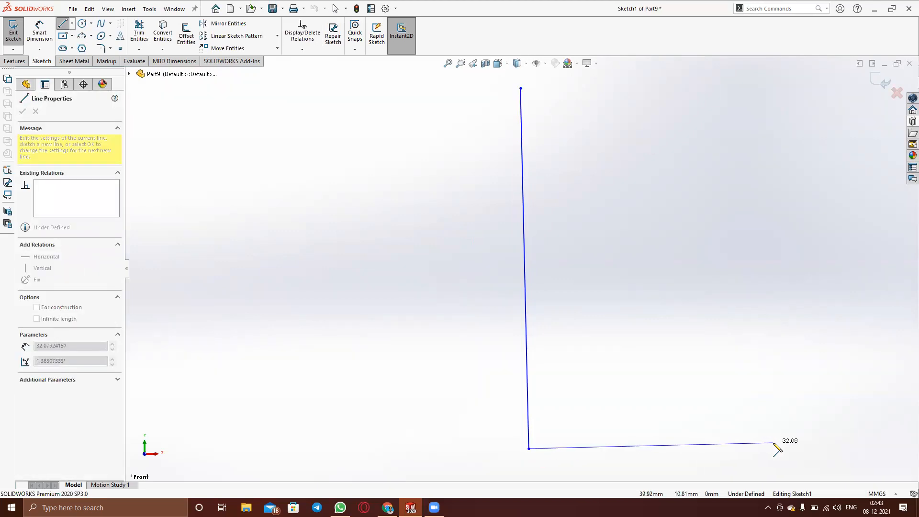
key(ctrl+2)
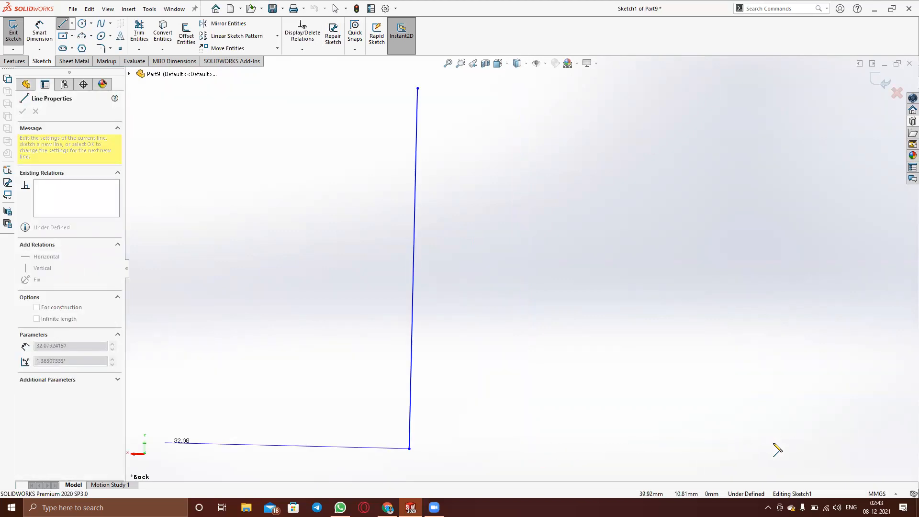
key(ctrl+1)
click(774, 443)
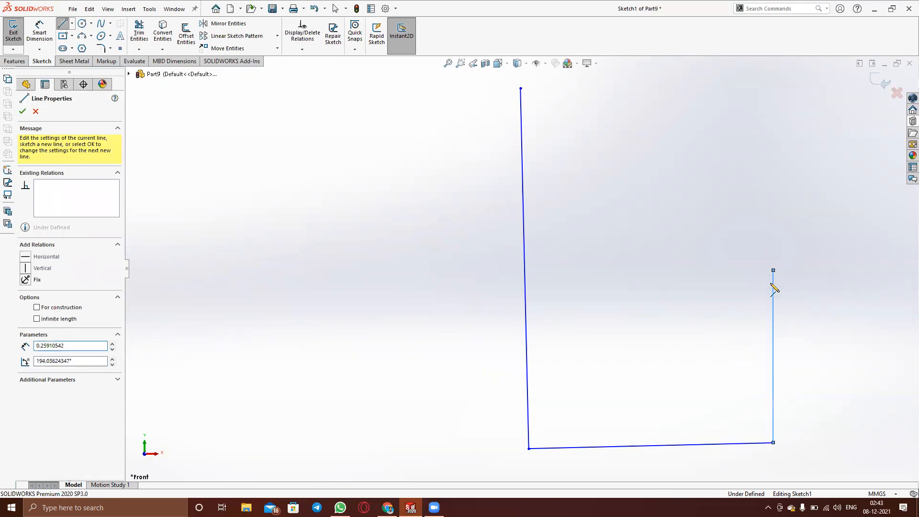
double_click(772, 271)
key(Escape)
click(883, 86)
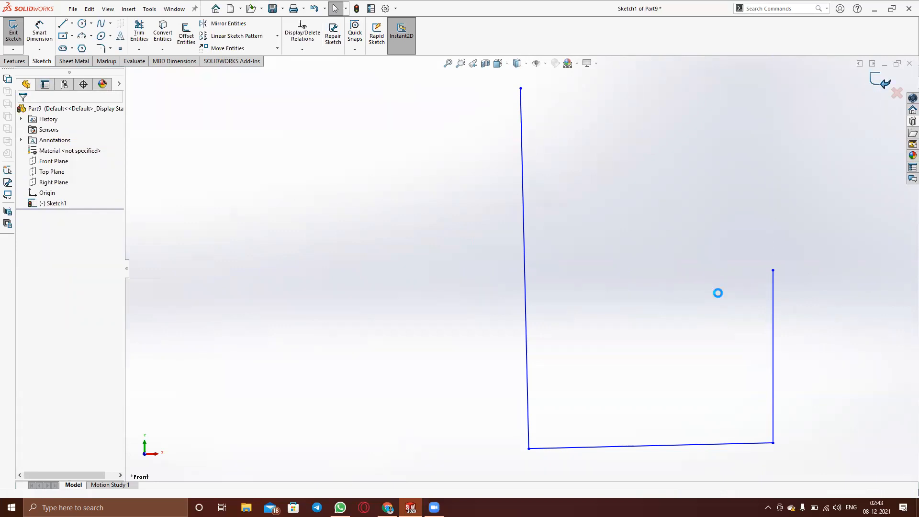
Preview a 10 mm deep base flange from the U-shaped sketch, compare its thickness inside and outside the profile, and cancel it
middle_drag(675, 347, 639, 383)
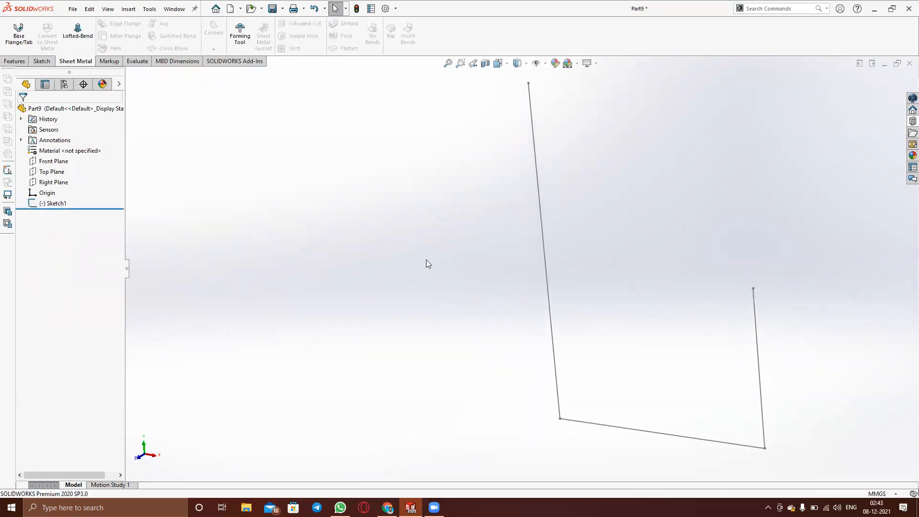
click(18, 30)
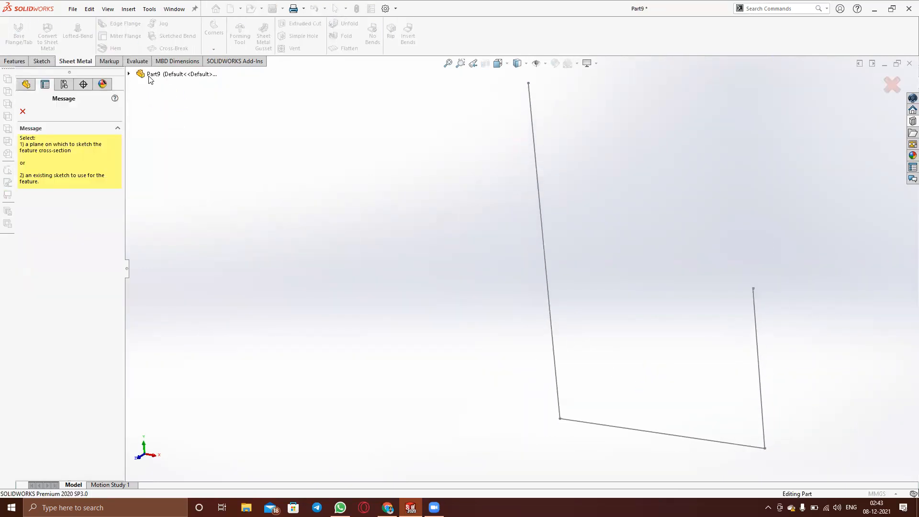
click(128, 74)
click(170, 168)
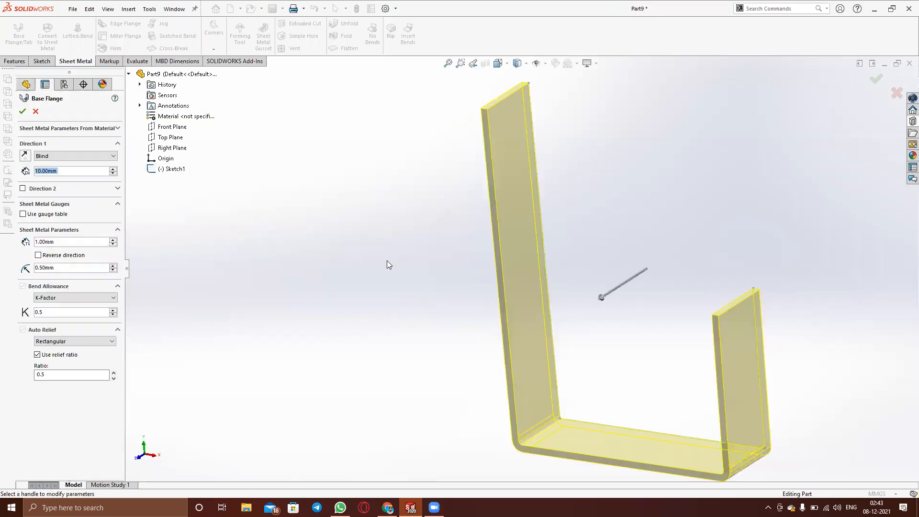
key(ctrl+1)
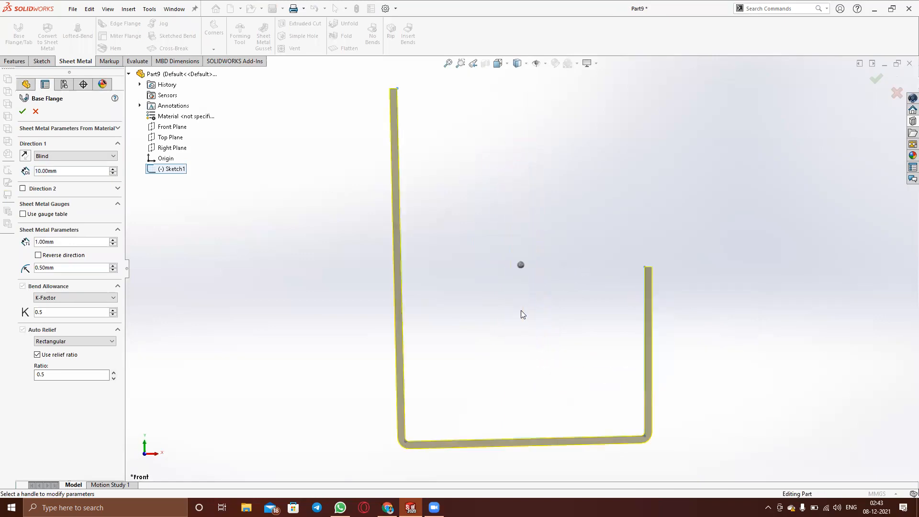
scroll(506, 448, up, 2)
scroll(391, 434, up, 1)
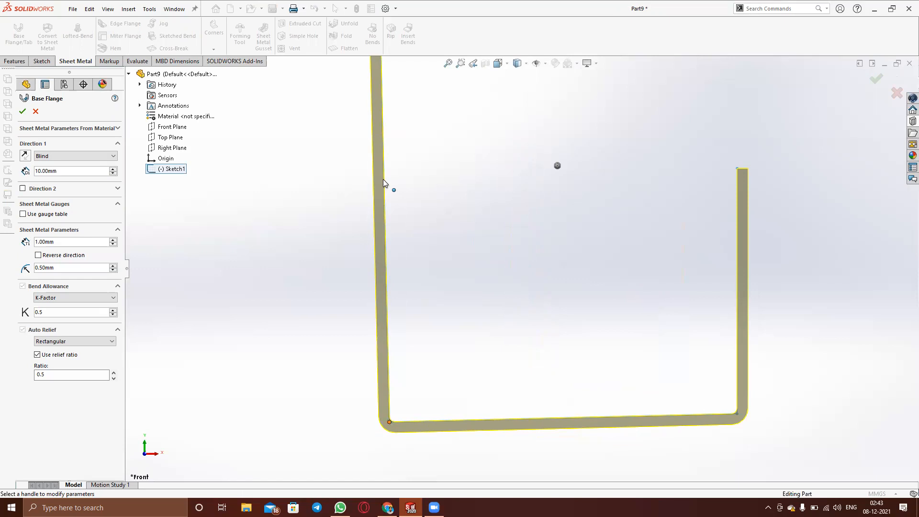
click(37, 255)
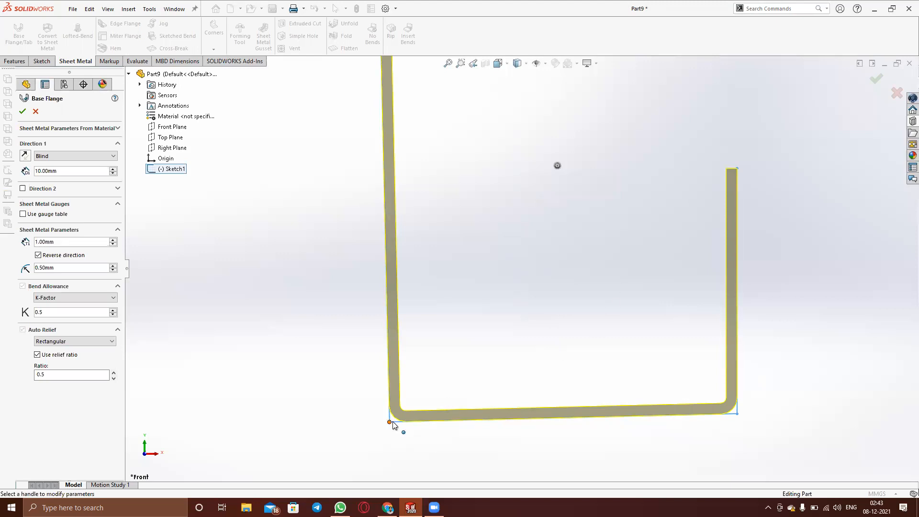
click(897, 94)
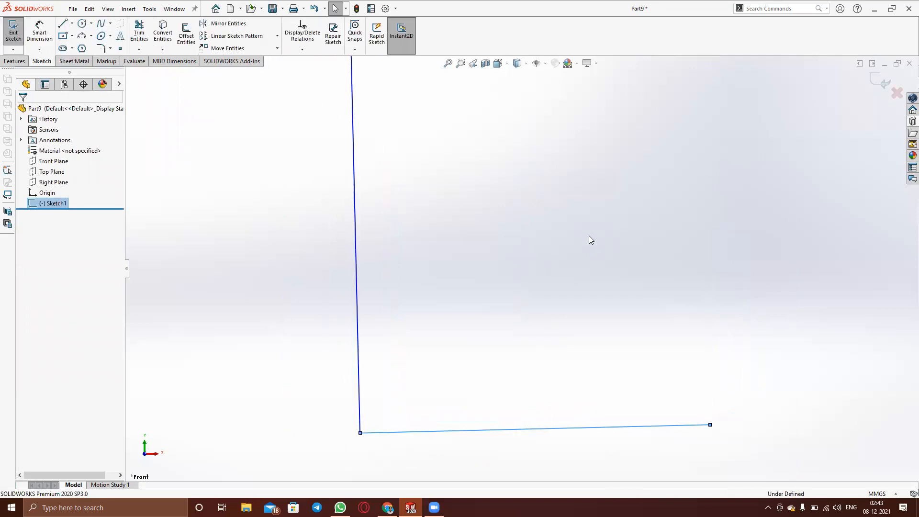
Abandon the undone sketch lines and close the part without saving its changes
key(ctrl+z)
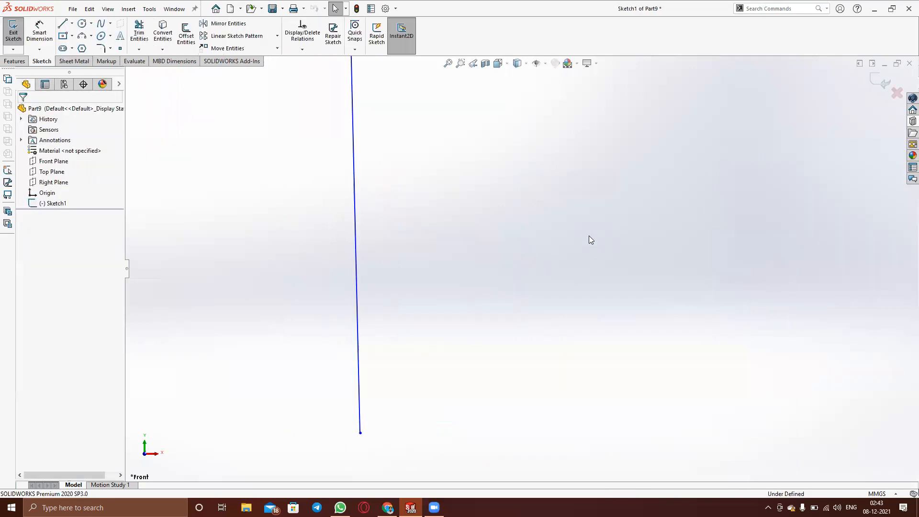
click(897, 92)
click(459, 258)
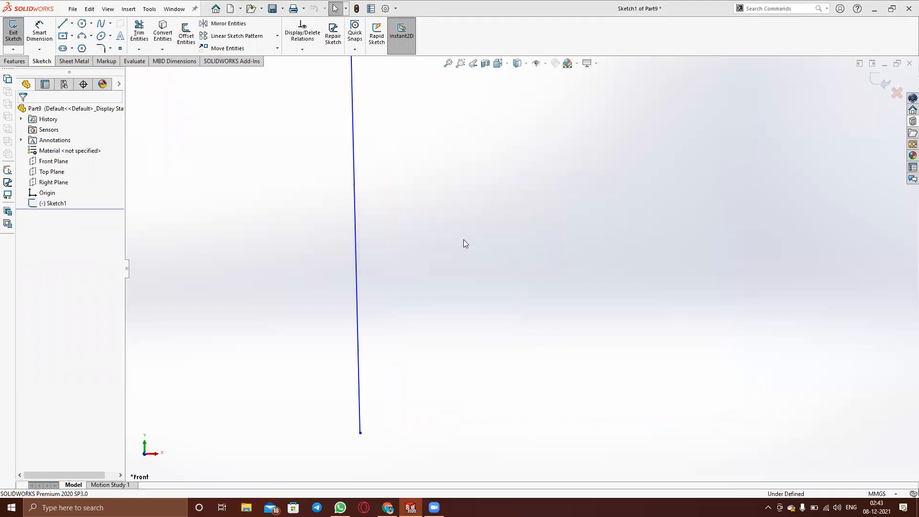
click(909, 63)
click(450, 272)
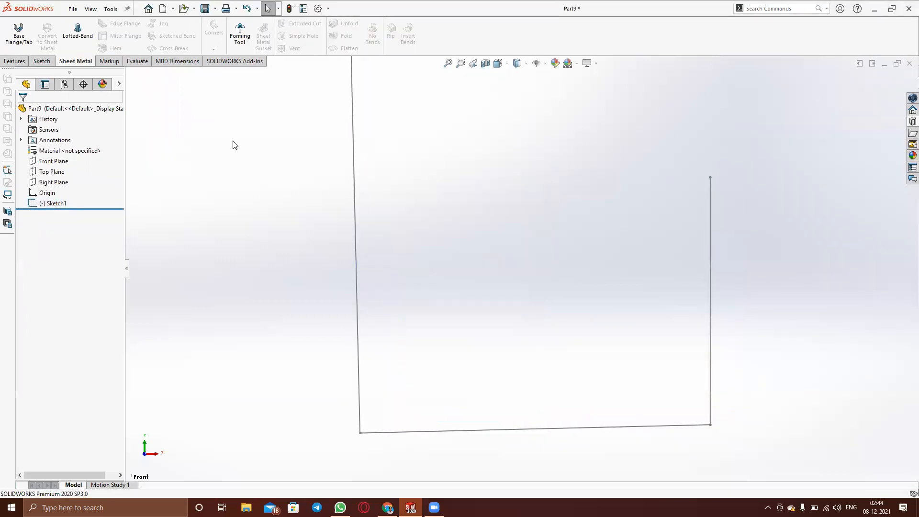
Create a new part document
click(70, 10)
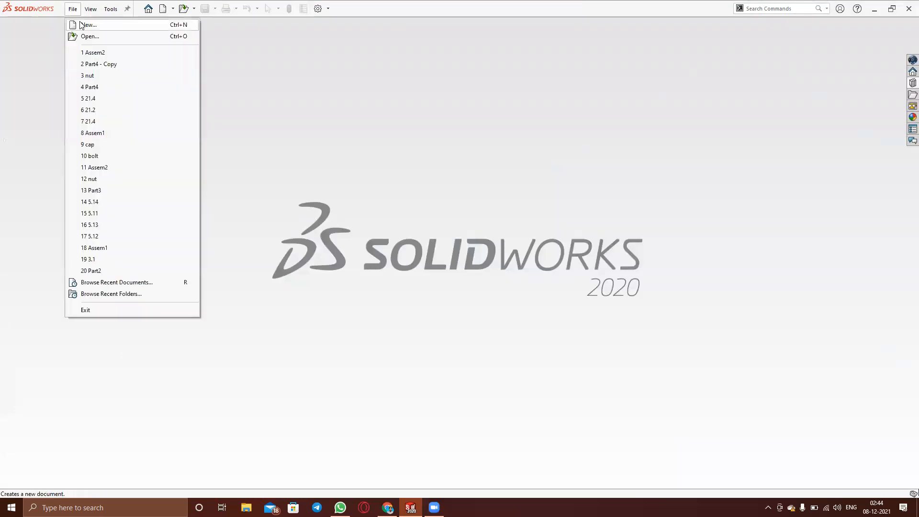
click(79, 24)
click(373, 373)
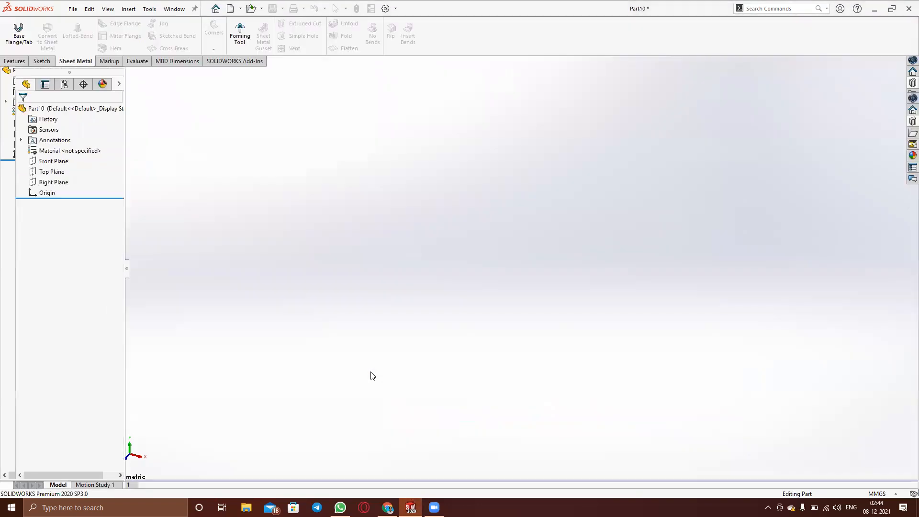
Sketch an open U-shaped profile on the Front Plane from the origin, about 25 mm wide with vertical legs about 24 mm long
click(53, 161)
click(60, 146)
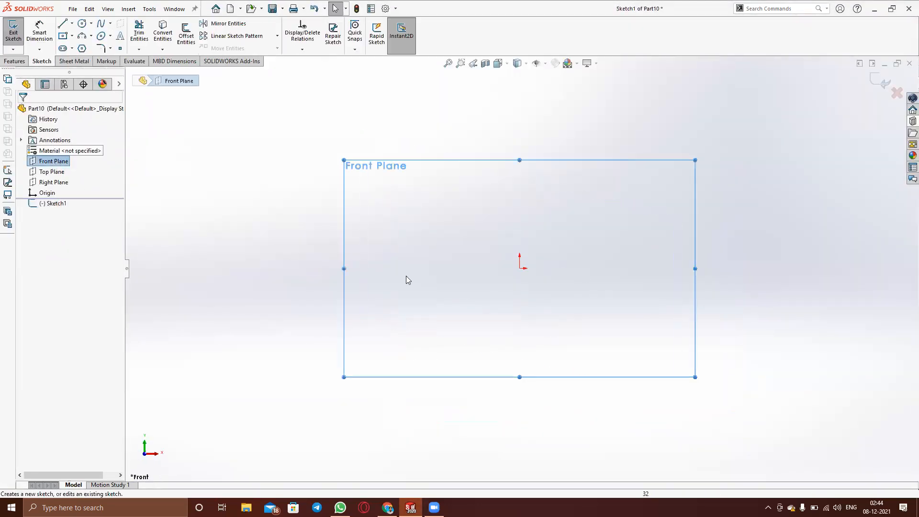
click(62, 23)
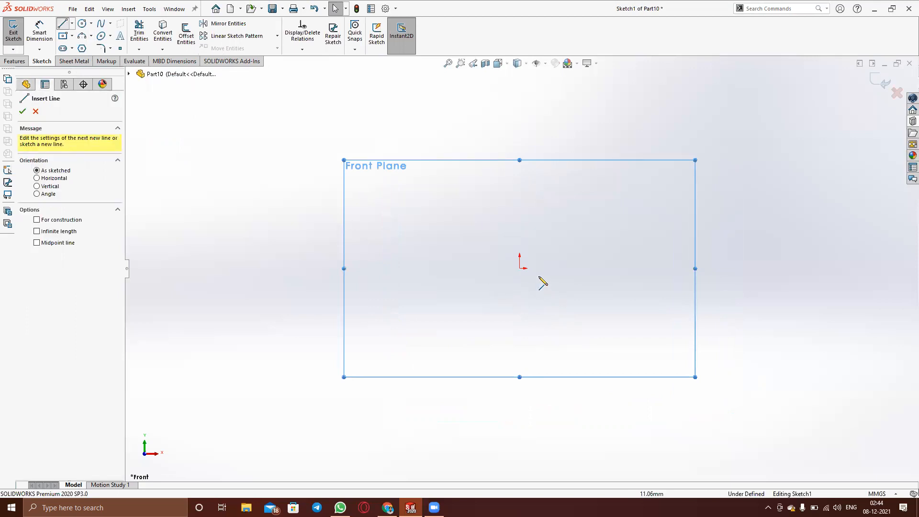
click(519, 268)
click(519, 315)
click(569, 314)
click(569, 268)
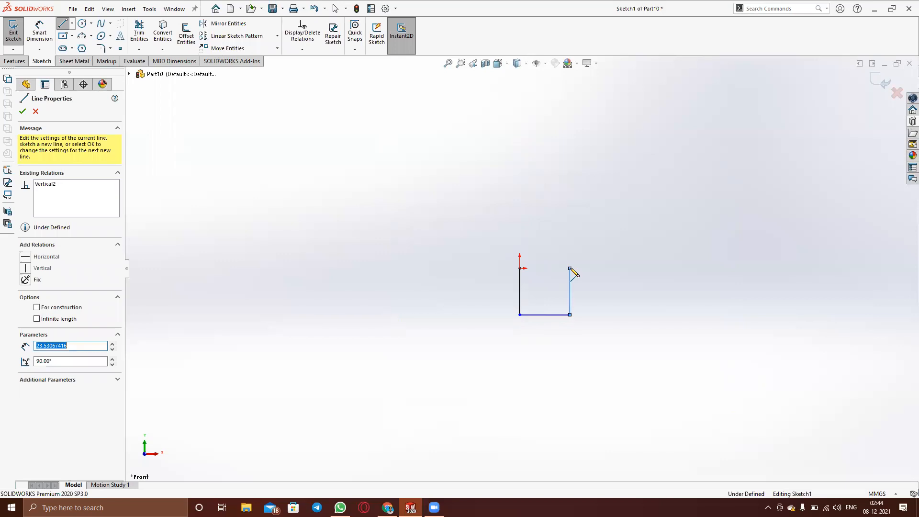
key(Escape)
Dimension the distance between the two vertical legs to 20 mm and exit the sketch
click(36, 27)
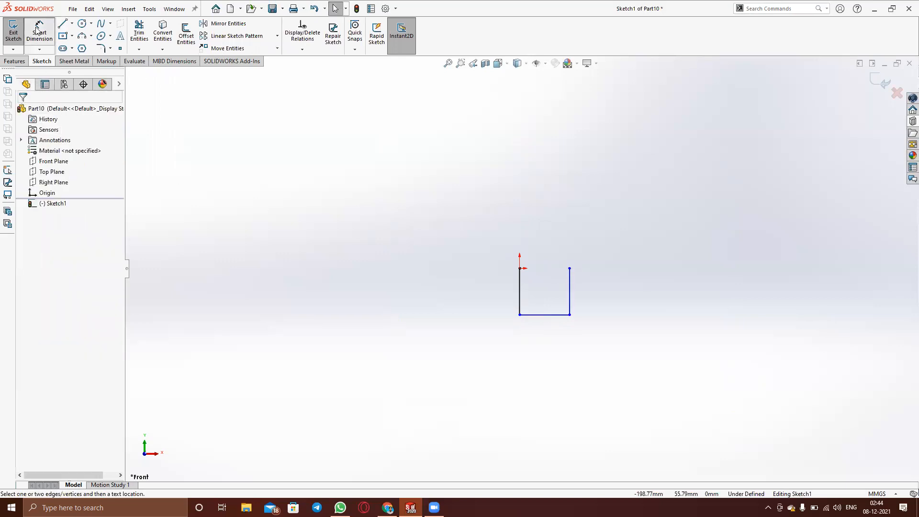
click(570, 294)
click(571, 297)
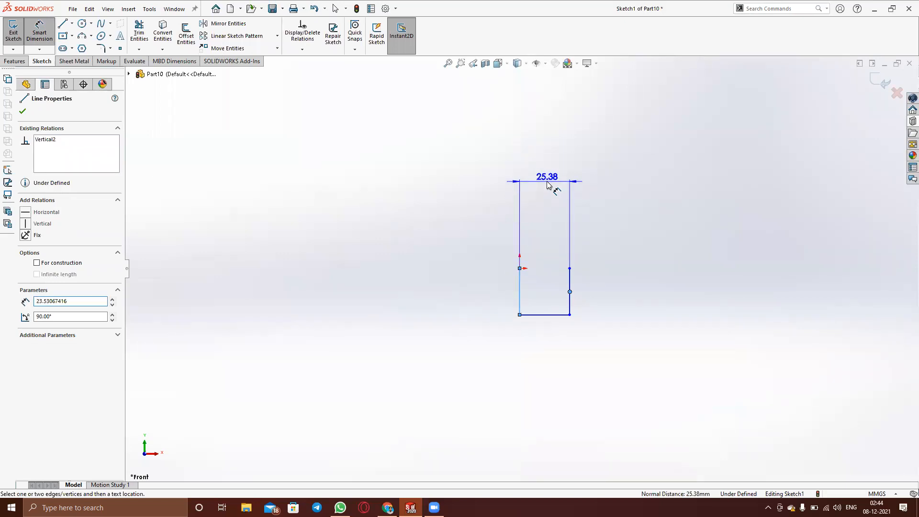
click(548, 185)
text(20)
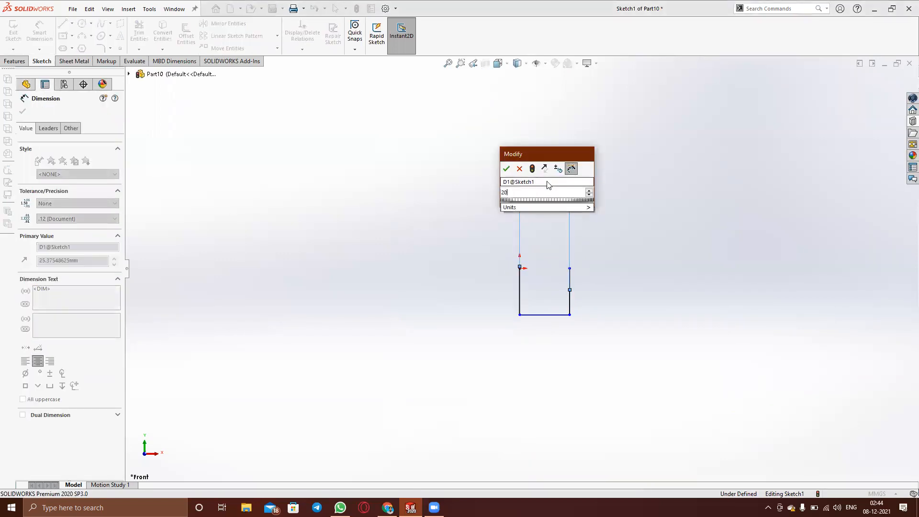
key(Return)
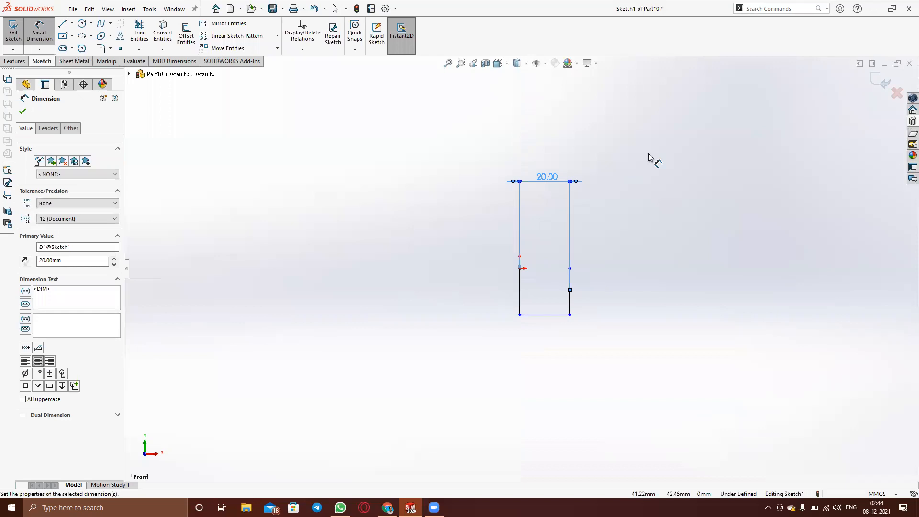
click(879, 80)
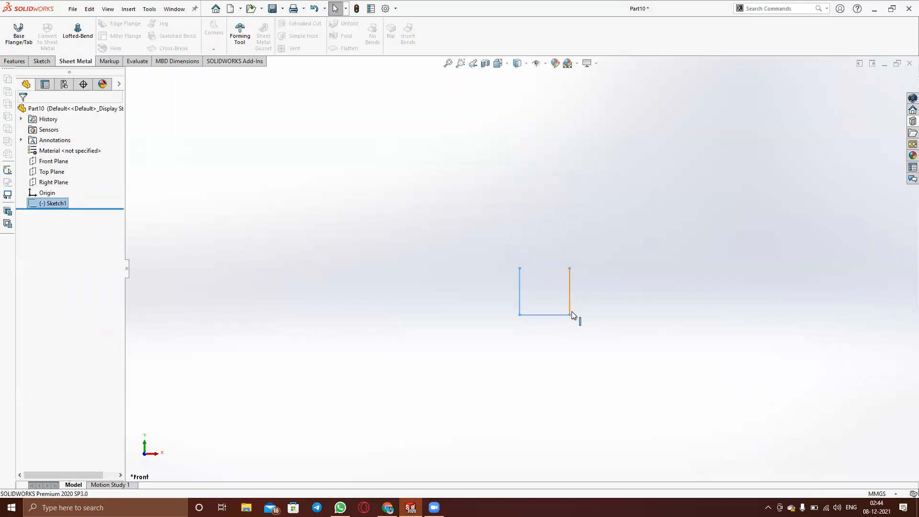
Create a 10 mm deep base flange from the U-shaped sketch, compare both thickness directions, and keep the 1 mm thickness outside the profile
click(20, 38)
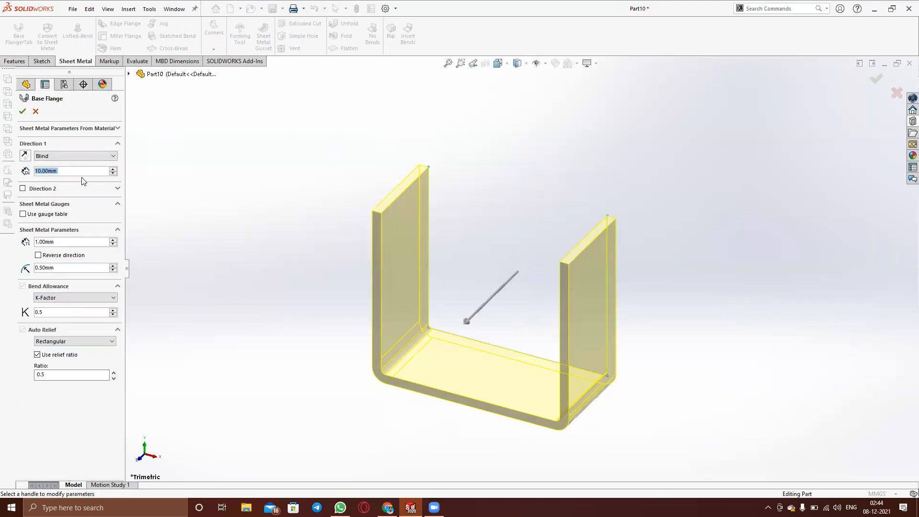
middle_drag(406, 404, 423, 354)
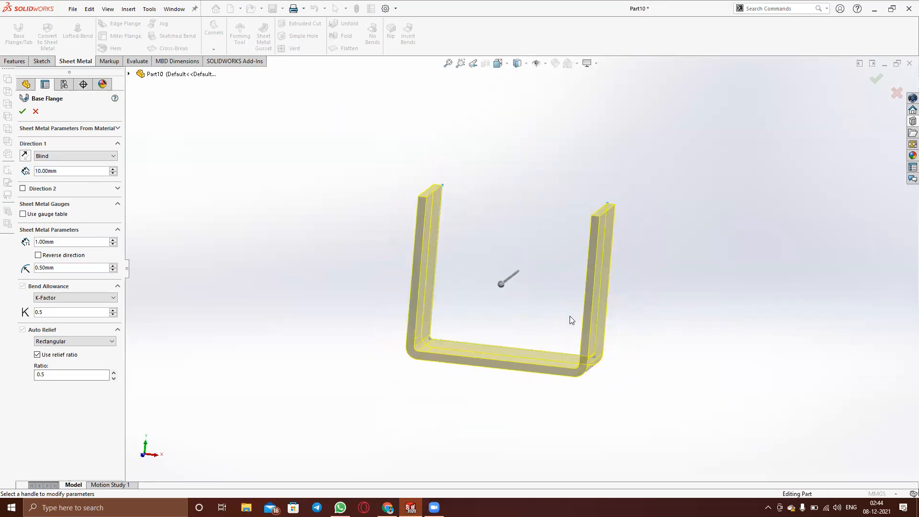
key(ctrl+1)
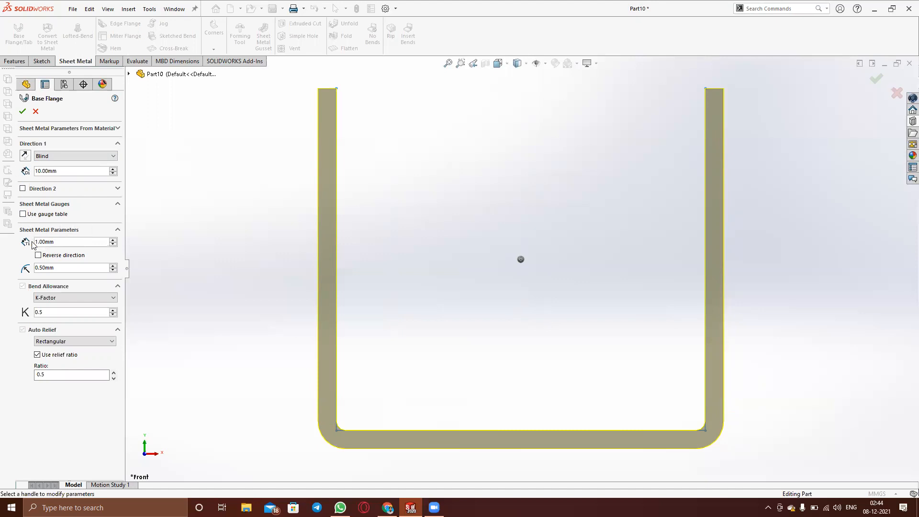
click(38, 255)
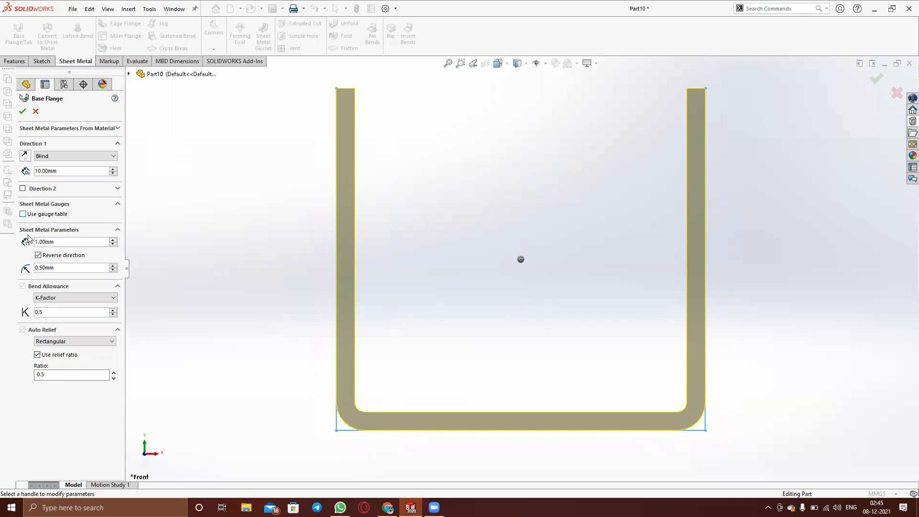
click(38, 255)
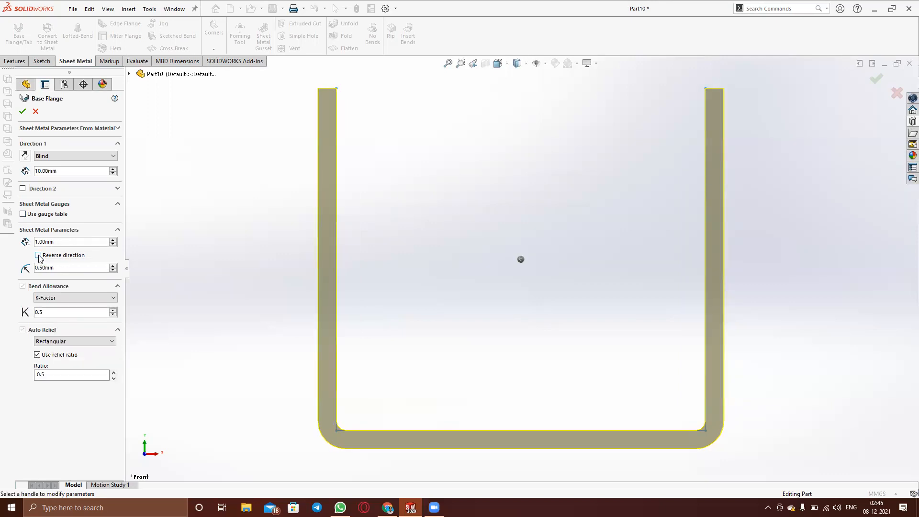
click(37, 255)
click(37, 255)
click(38, 255)
click(37, 255)
click(38, 255)
click(38, 255)
click(23, 111)
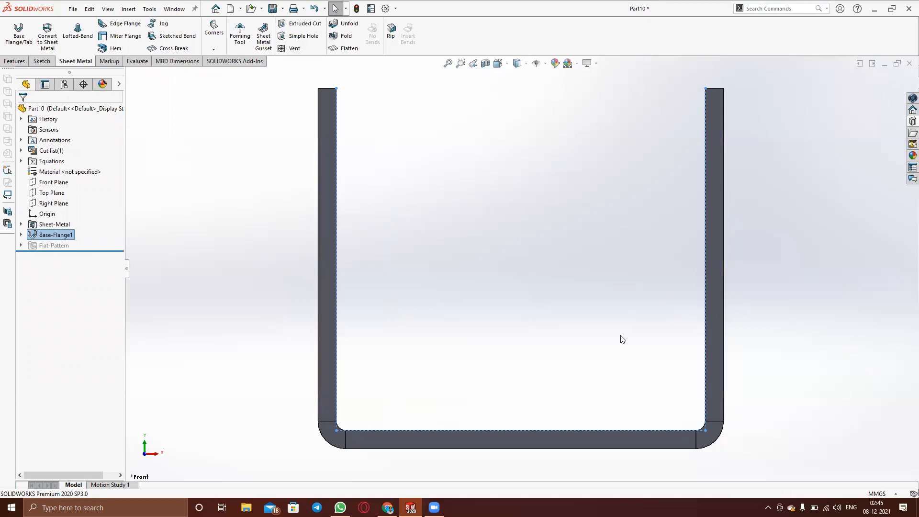
Unsuppress the flat pattern, examine the unfolded strip and its bend lines, and suppress the flat pattern again
click(20, 247)
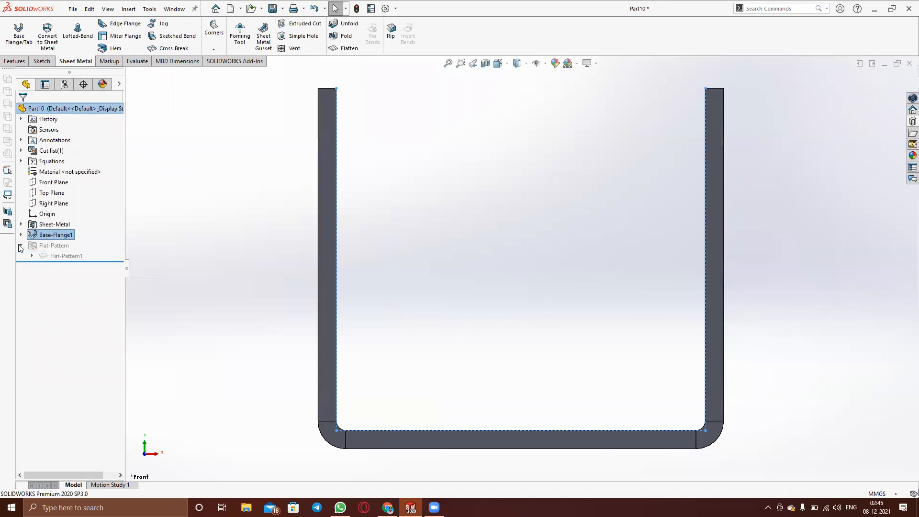
right_click(62, 257)
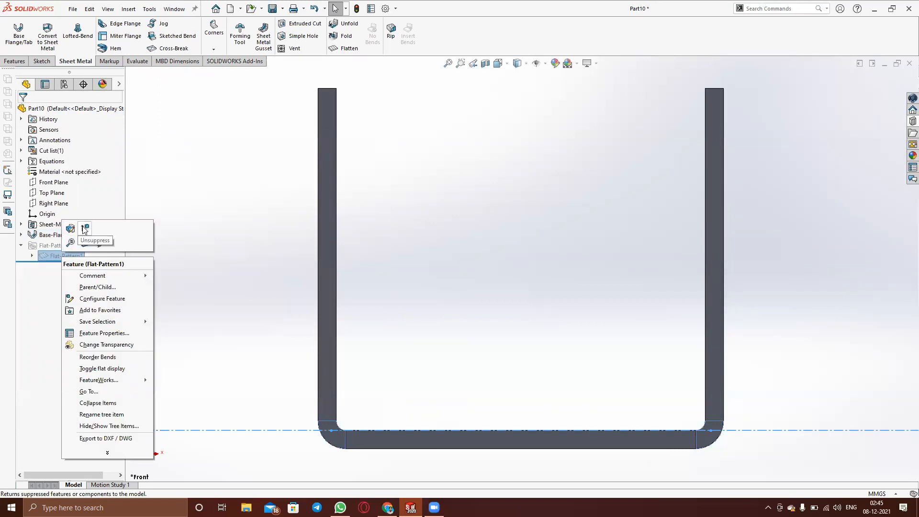
click(84, 229)
middle_drag(584, 297, 587, 337)
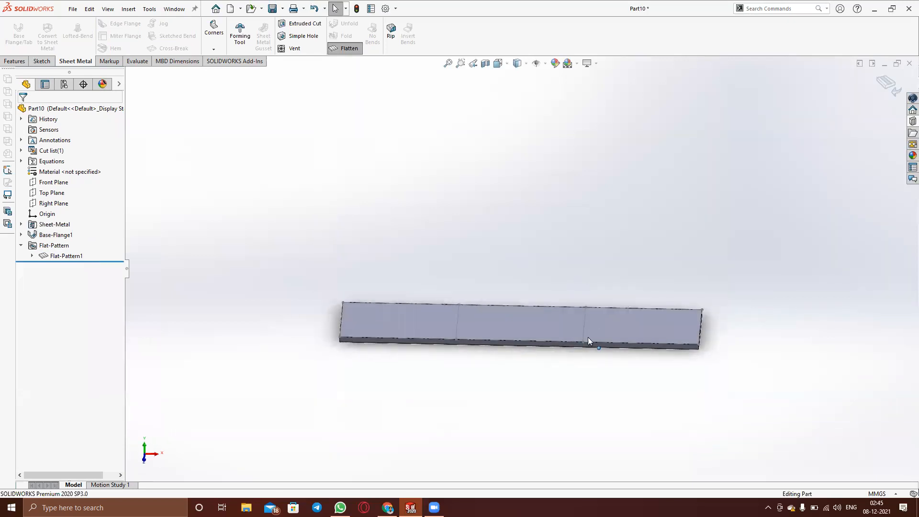
scroll(585, 325, up, 4)
scroll(550, 290, down, 4)
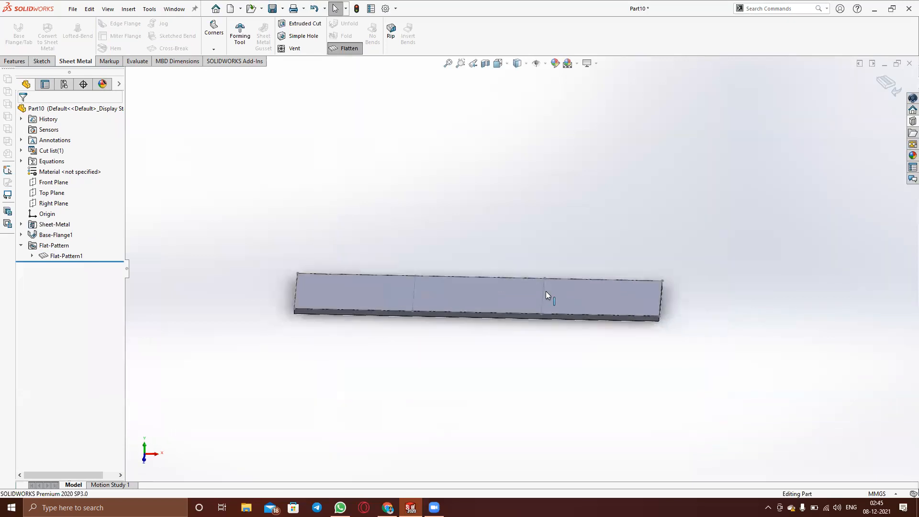
scroll(545, 291, down, 4)
scroll(301, 289, up, 2)
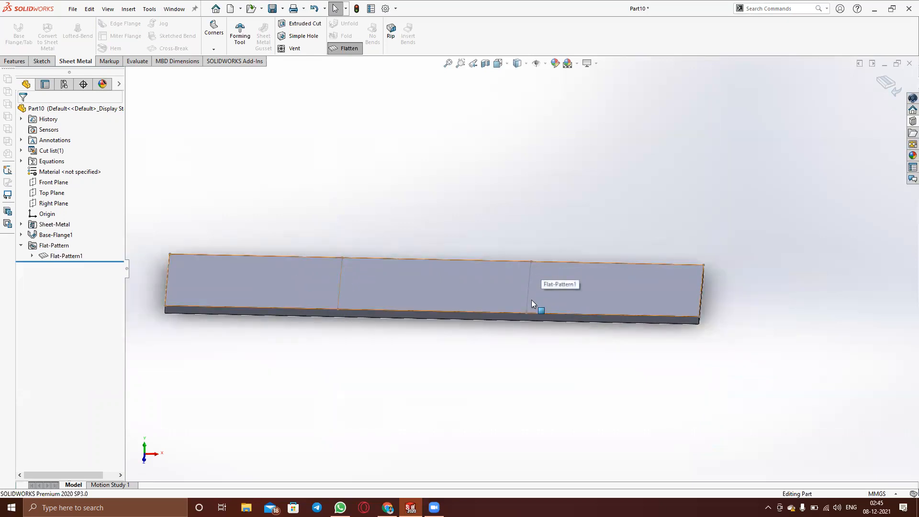
click(58, 257)
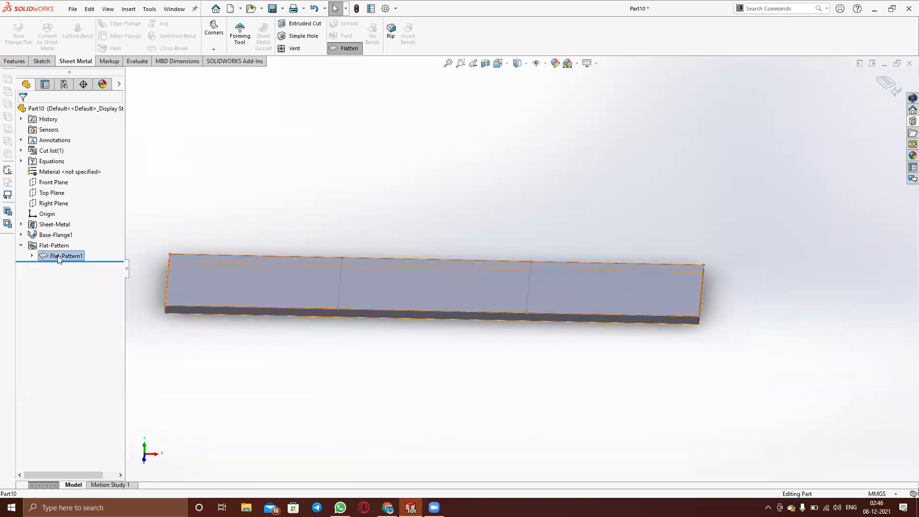
click(79, 228)
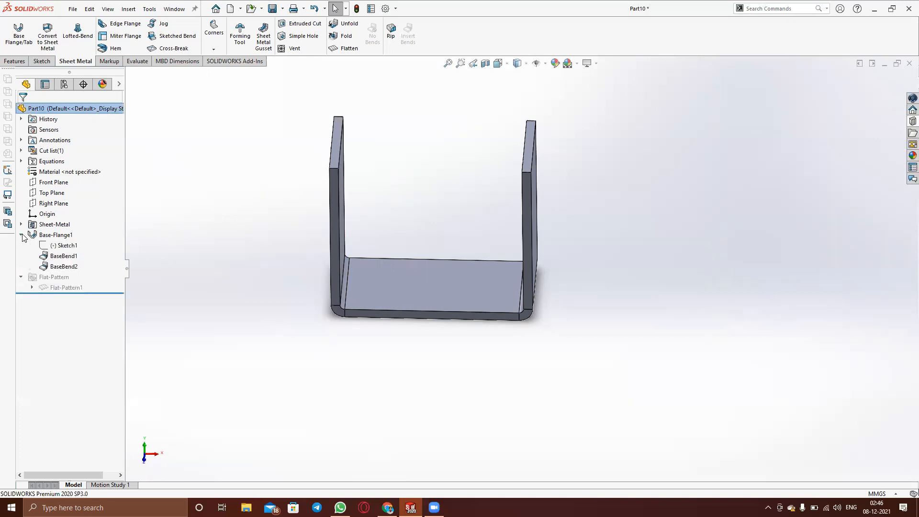
Highlight each of the base flange's bends on the model in turn to identify its location
click(62, 256)
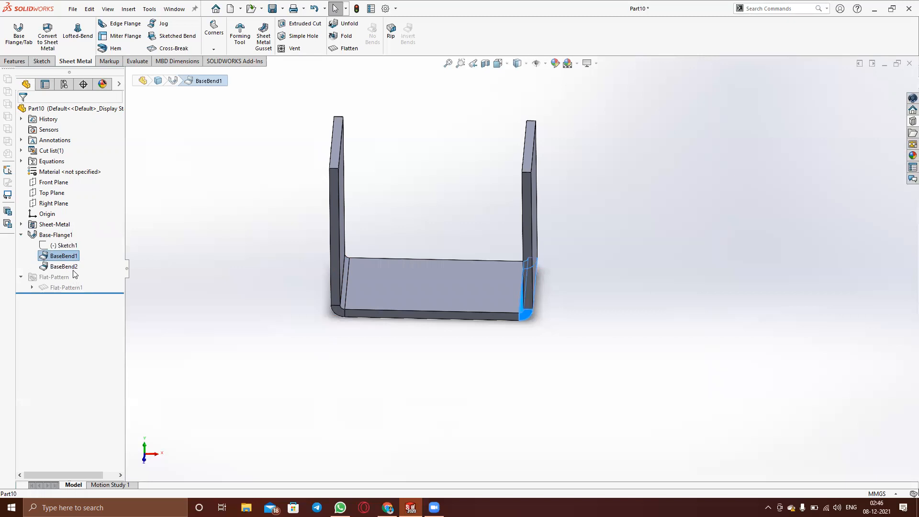
click(71, 267)
middle_drag(365, 345, 359, 313)
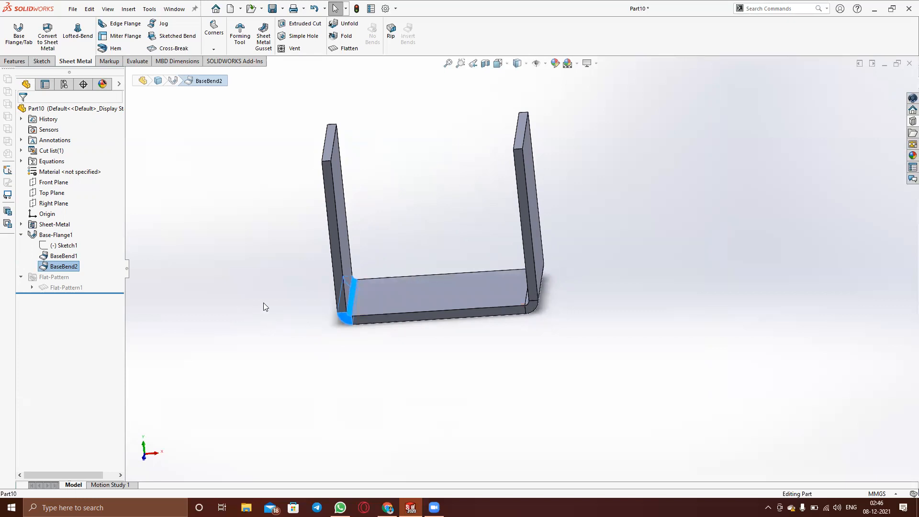
Review the bend radius, bend order and custom bend allowance settings of BaseBend2 and BaseBend1
right_click(63, 266)
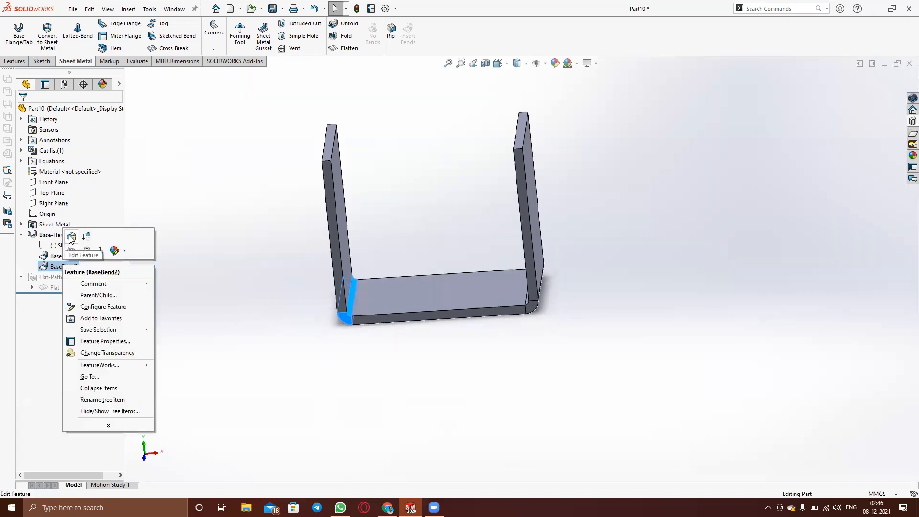
click(70, 237)
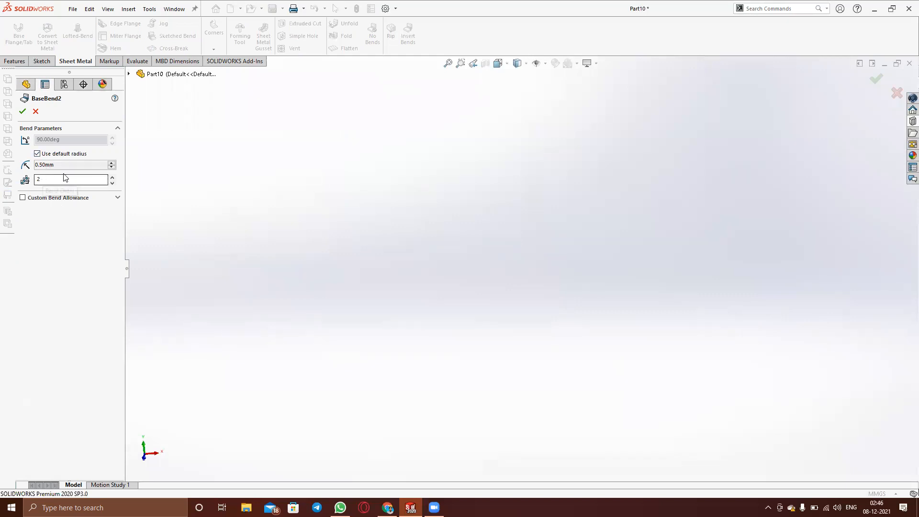
click(22, 111)
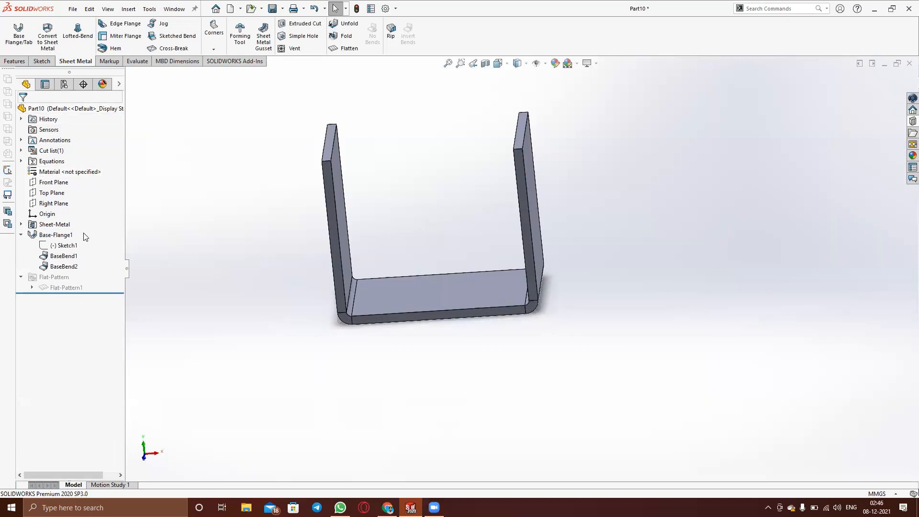
right_click(64, 256)
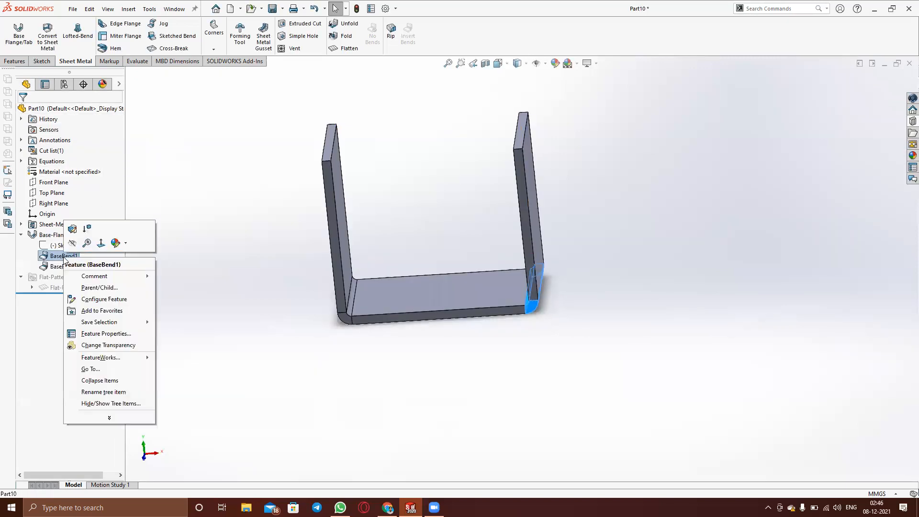
click(72, 229)
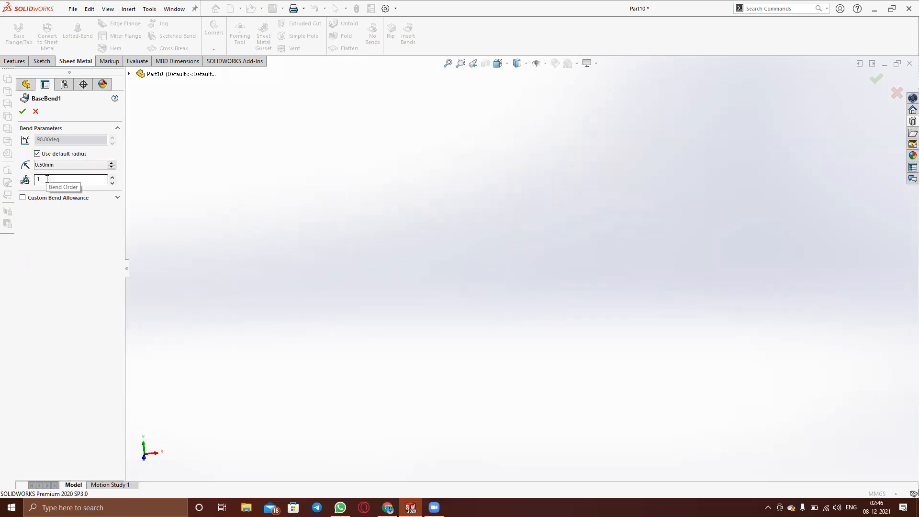
click(36, 111)
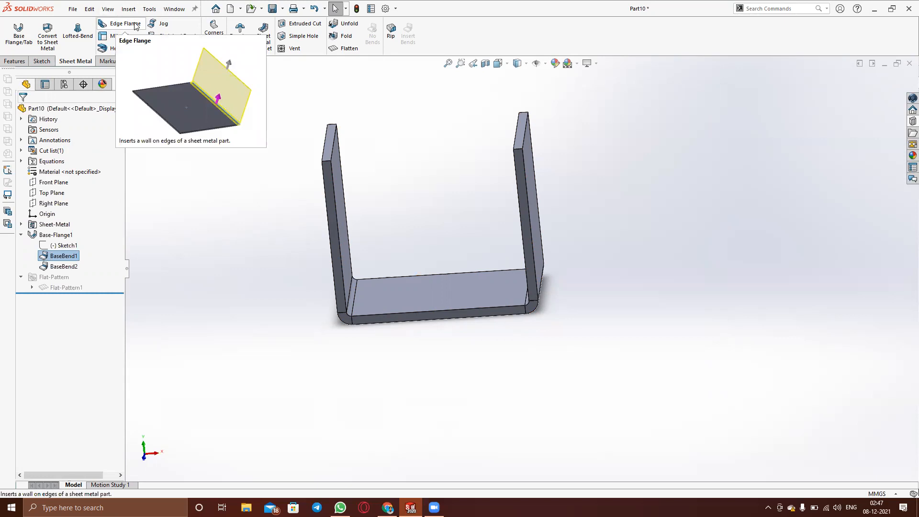
Close the part without saving its changes and create a new part document
click(907, 64)
click(461, 266)
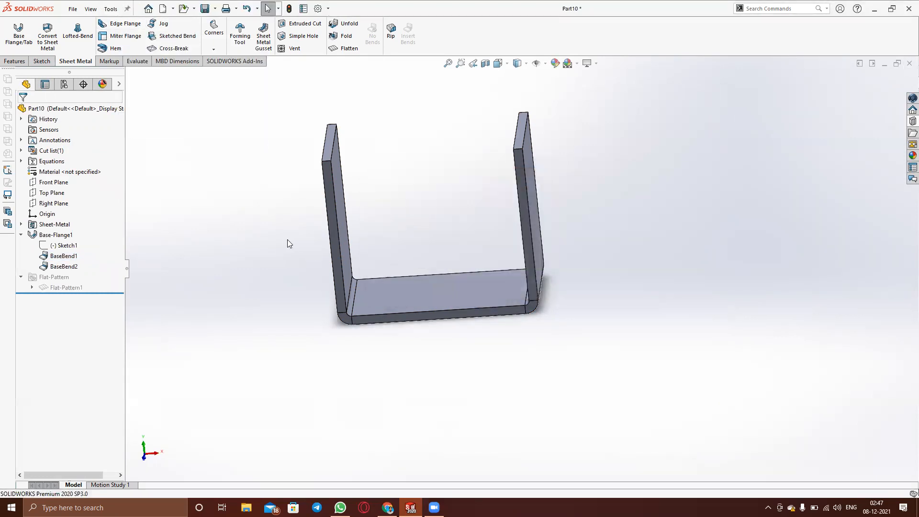
click(73, 9)
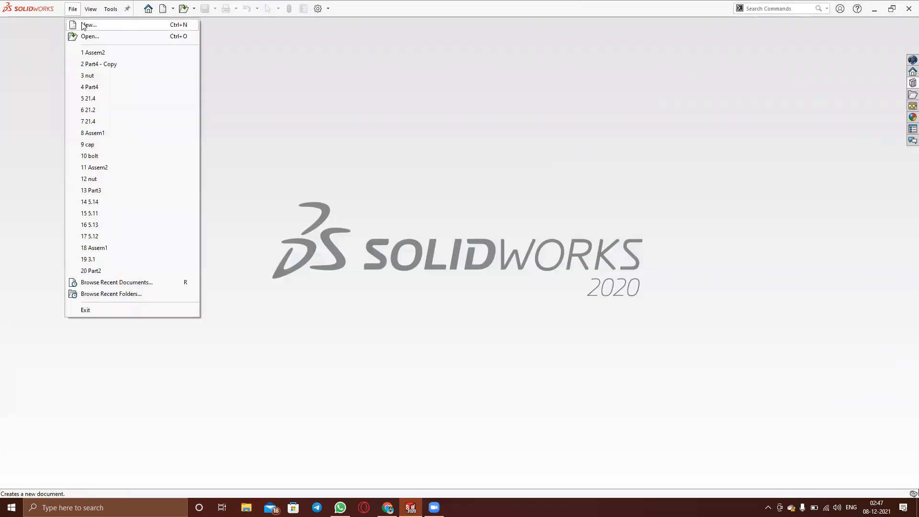
click(80, 23)
click(378, 370)
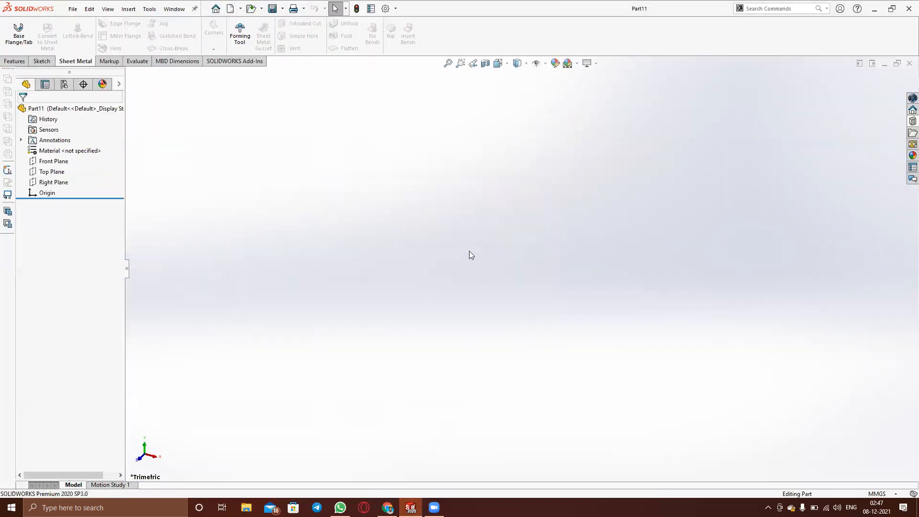
Sketch a horizontal line about 72 mm long on the Front Plane, starting at the origin
click(54, 161)
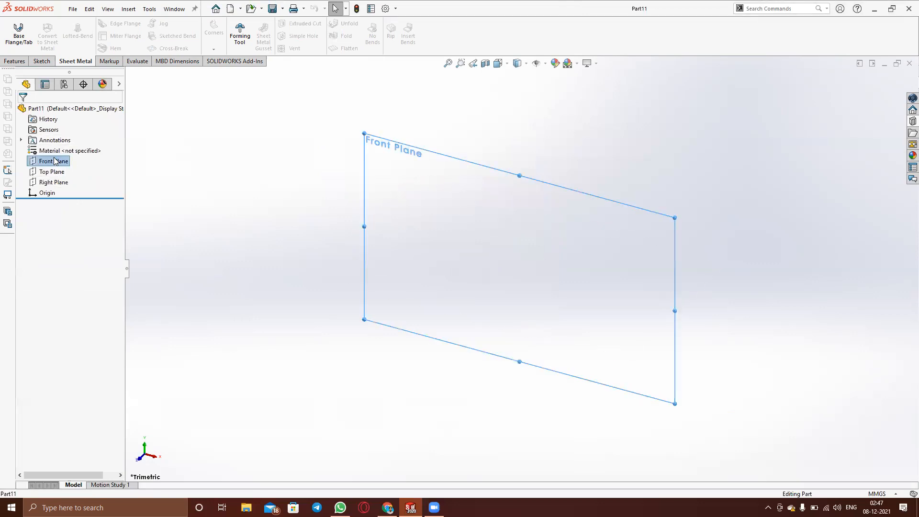
click(72, 143)
click(62, 24)
click(519, 268)
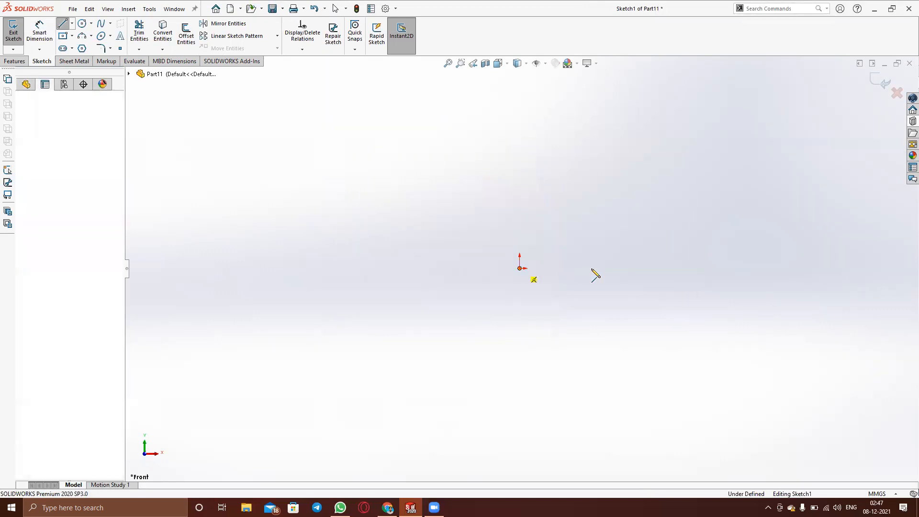
click(661, 268)
right_click(666, 271)
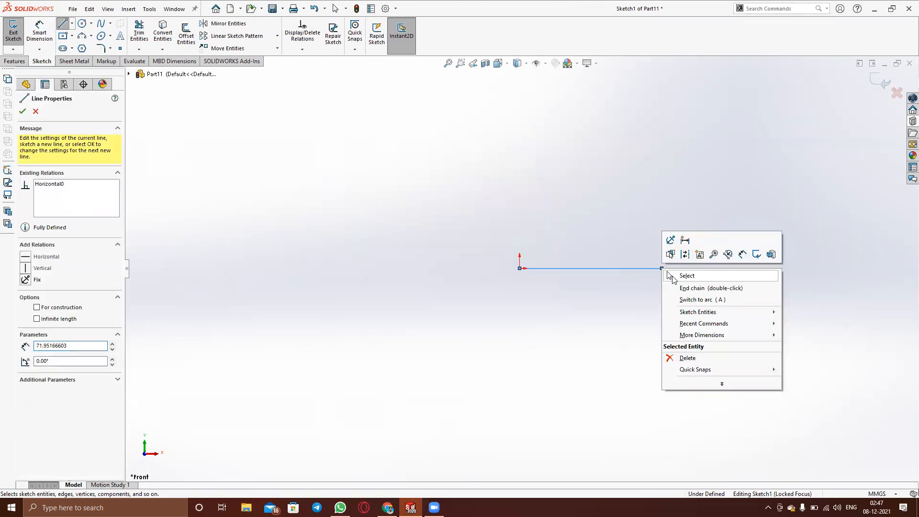
click(676, 278)
Dimension the horizontal line to 50 mm and exit the sketch
click(39, 32)
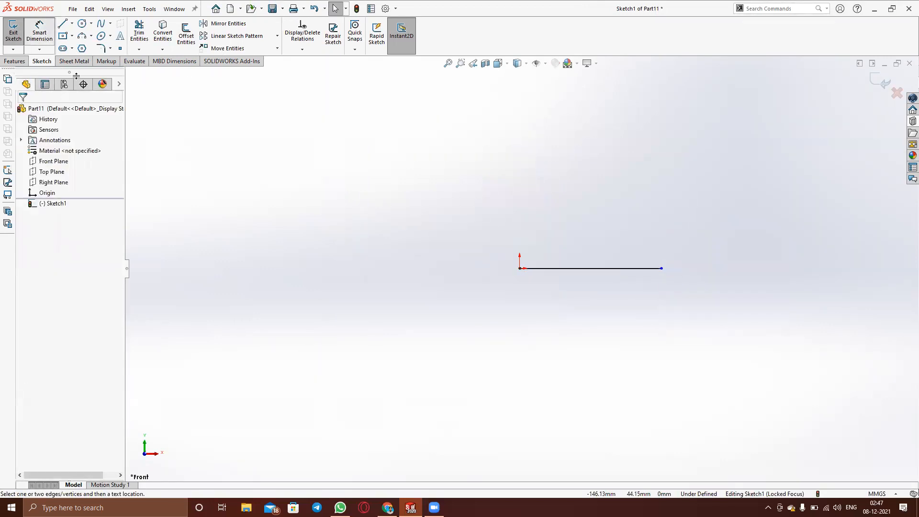
click(558, 268)
click(564, 300)
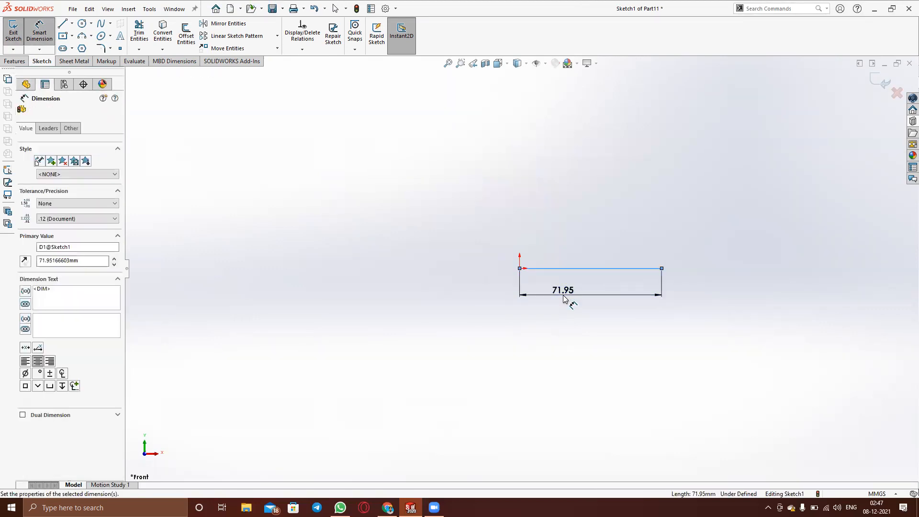
text(50)
key(Return)
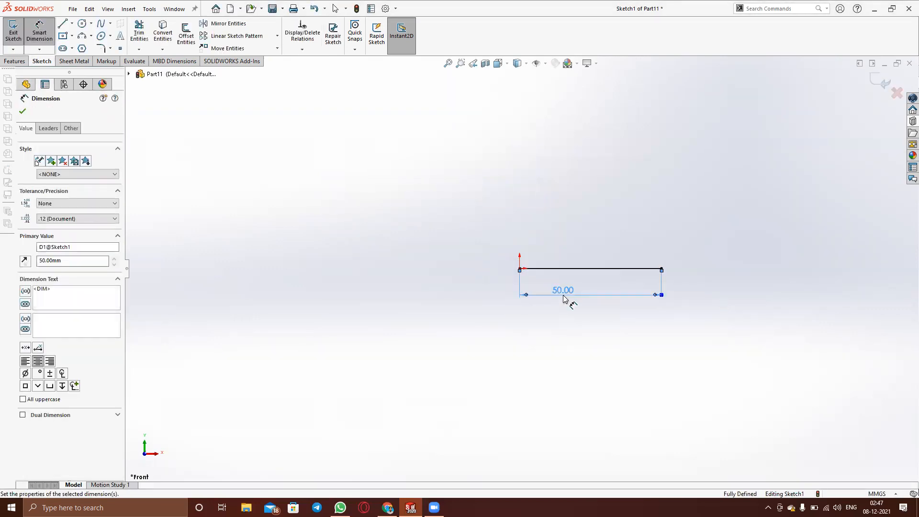
click(885, 83)
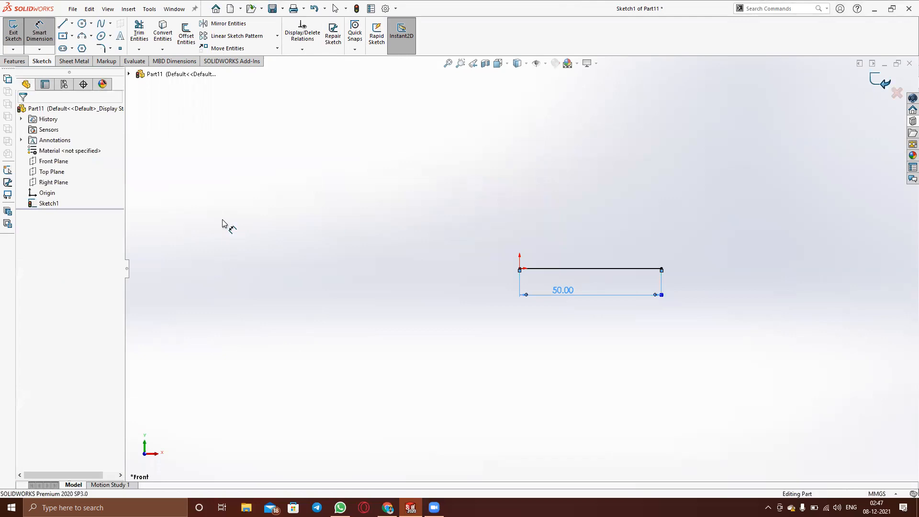
Create a base flange from the line sketch, accepting the preset parameters
click(74, 62)
click(27, 47)
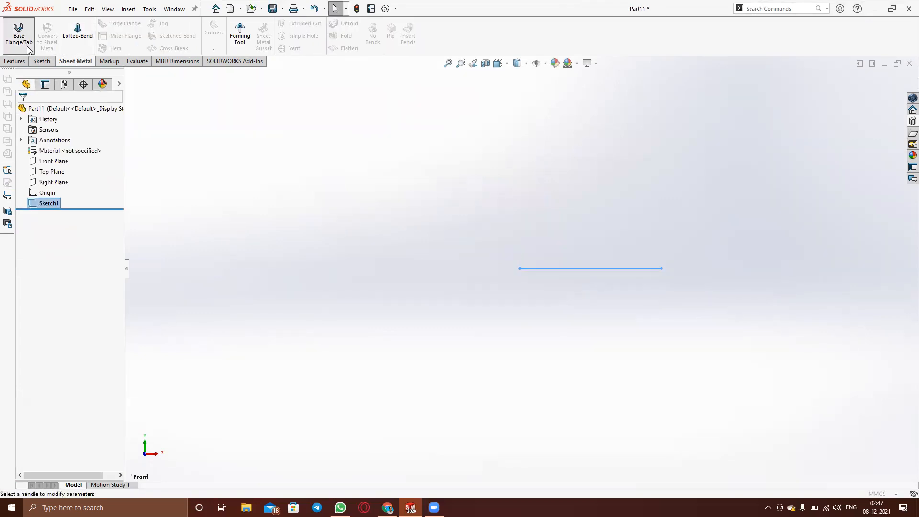
click(22, 111)
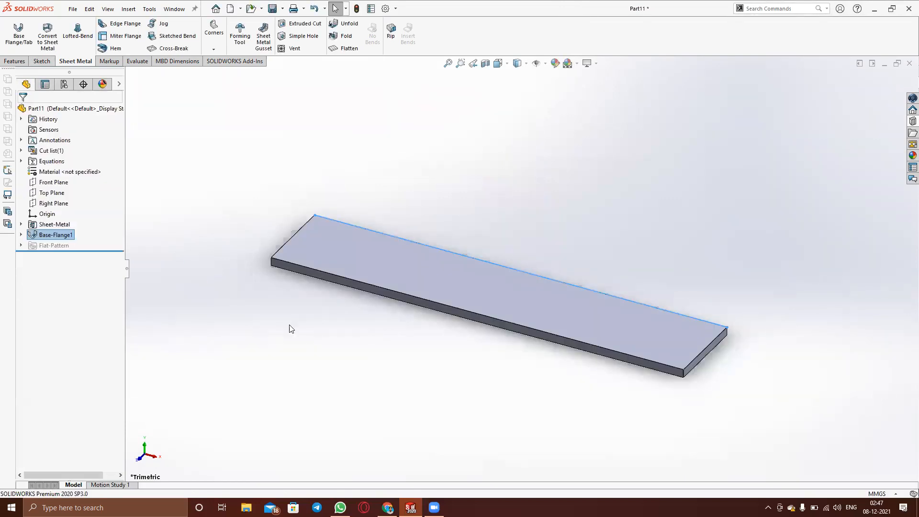
Add an upward 90° edge flange 14 mm long along one short end edge of the base flange
mouse_move(503, 301)
middle_down()
mouse_move(503, 348)
mouse_move(503, 308)
mouse_move(492, 306)
middle_up()
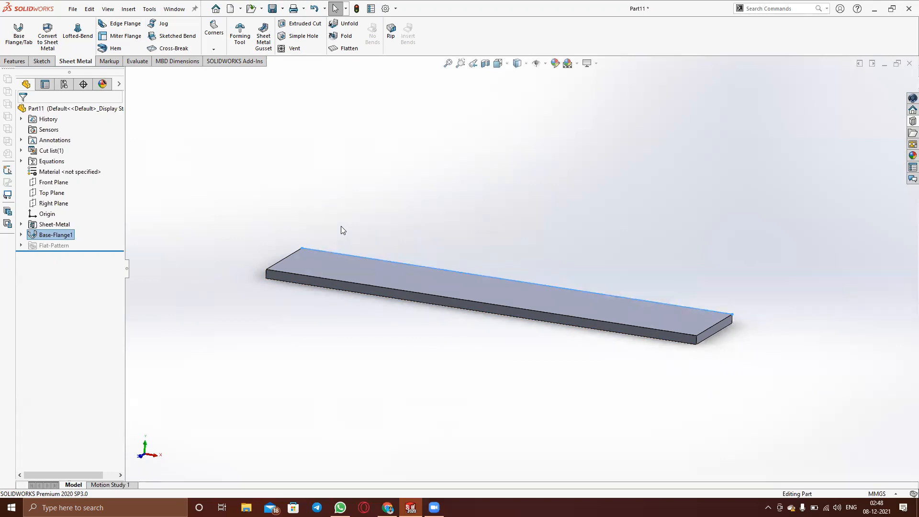
click(124, 25)
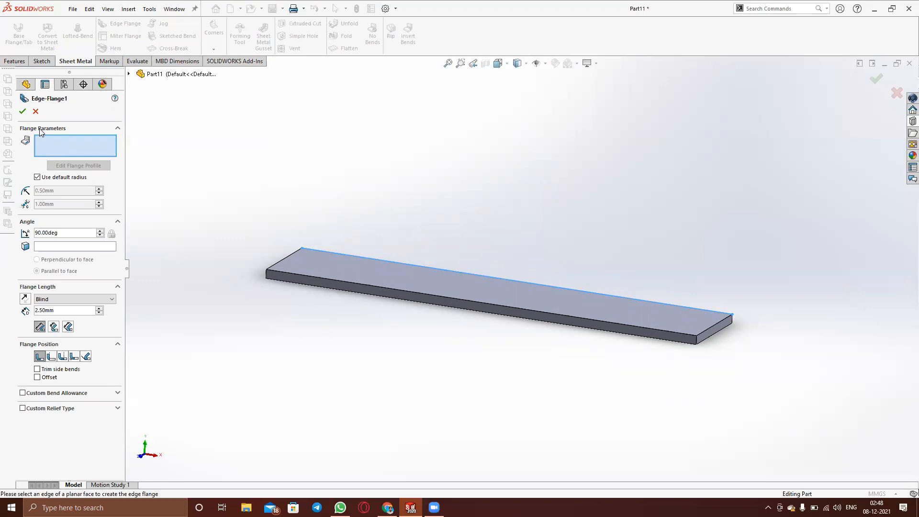
middle_drag(205, 272, 259, 341)
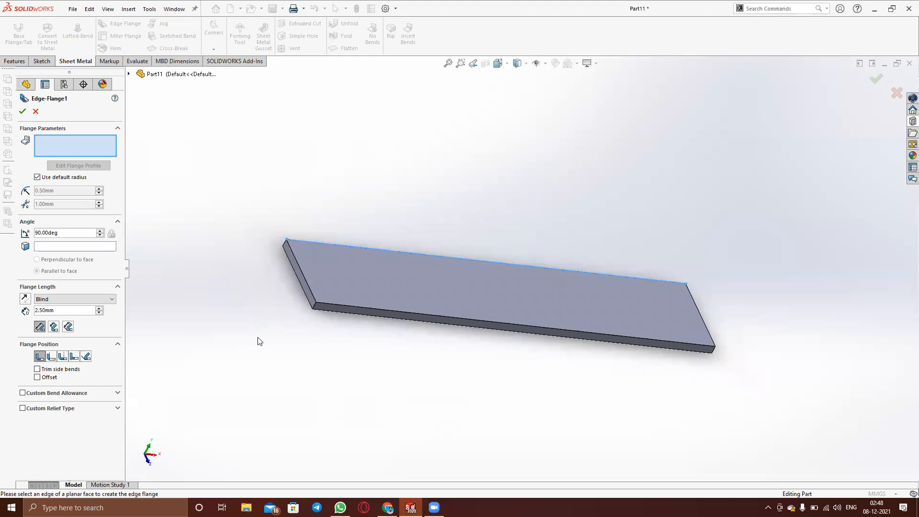
click(304, 277)
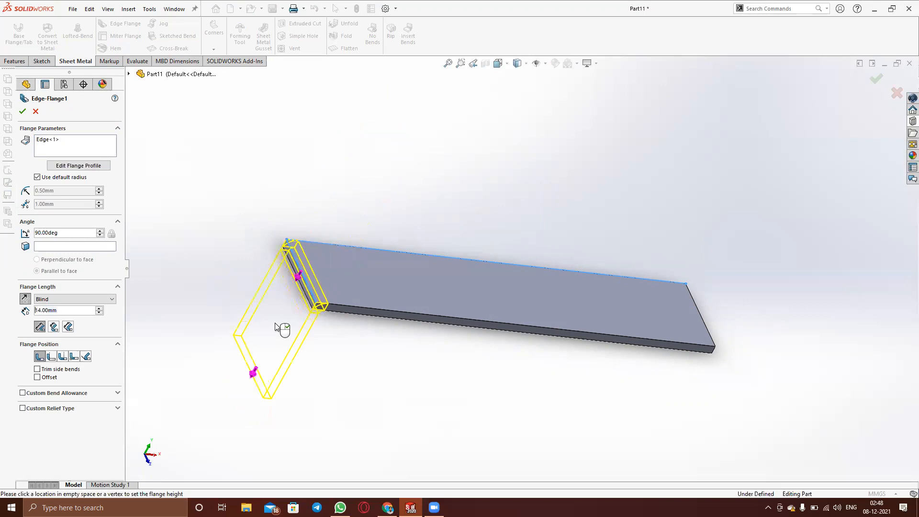
middle_drag(376, 191, 337, 117)
click(338, 118)
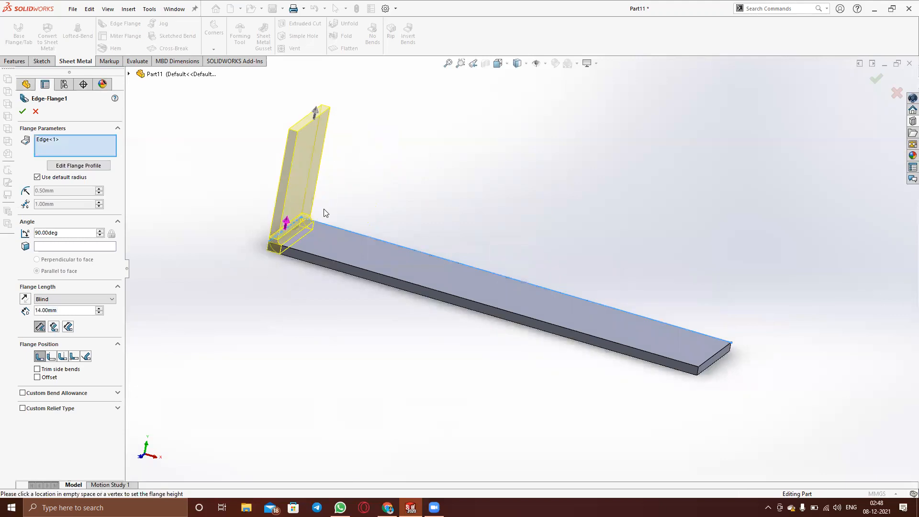
click(23, 111)
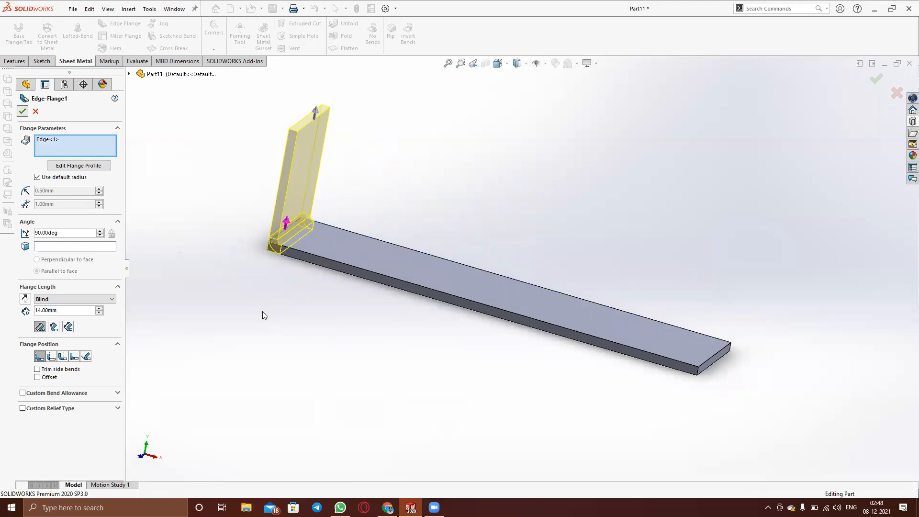
Add an upward 90° edge flange on the opposite short end of the base flange with a length of 5 mm
middle_drag(329, 308, 353, 306)
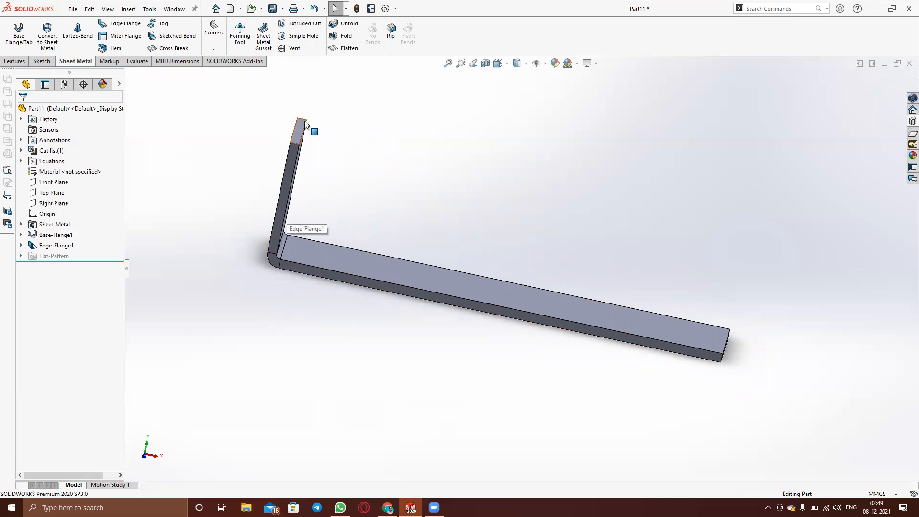
middle_drag(598, 373, 524, 324)
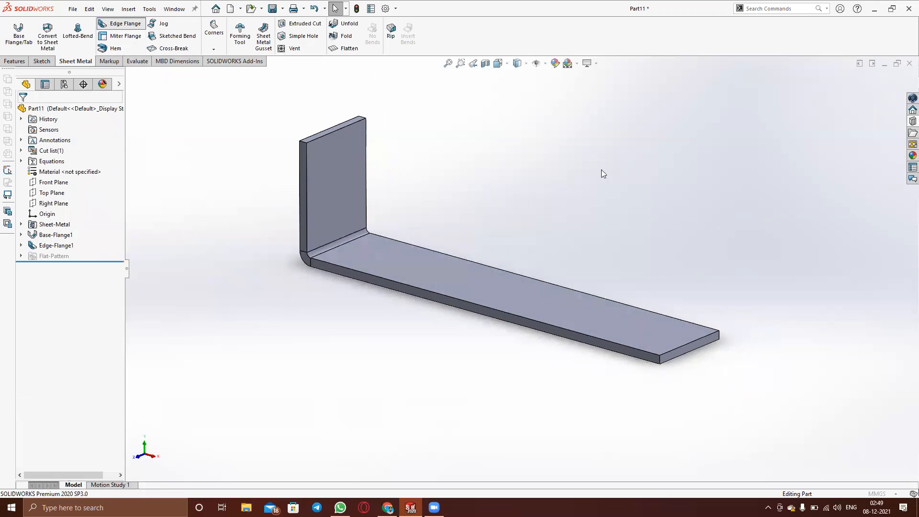
click(687, 353)
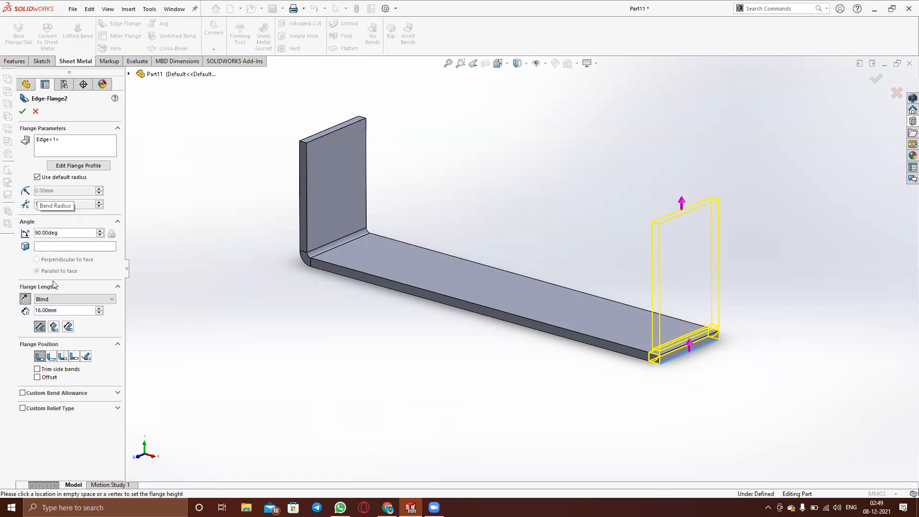
drag(60, 310, 27, 310)
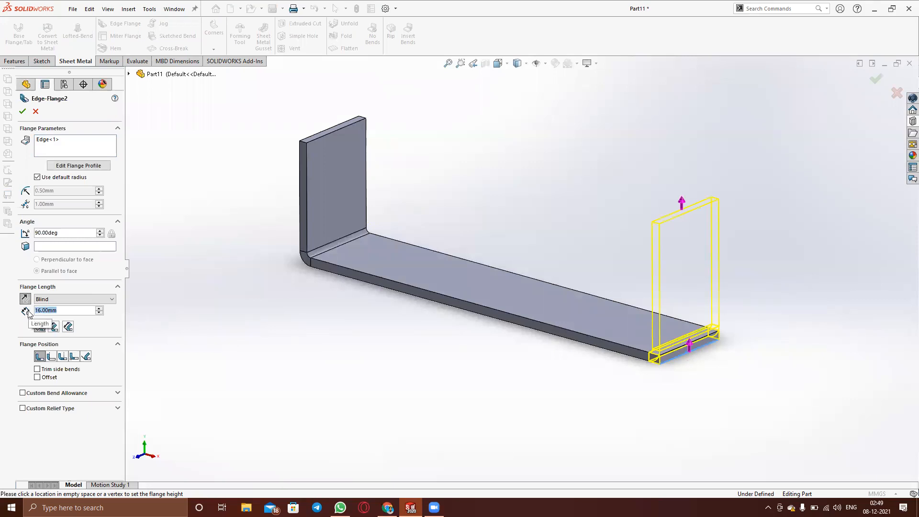
text(5)
key(Return)
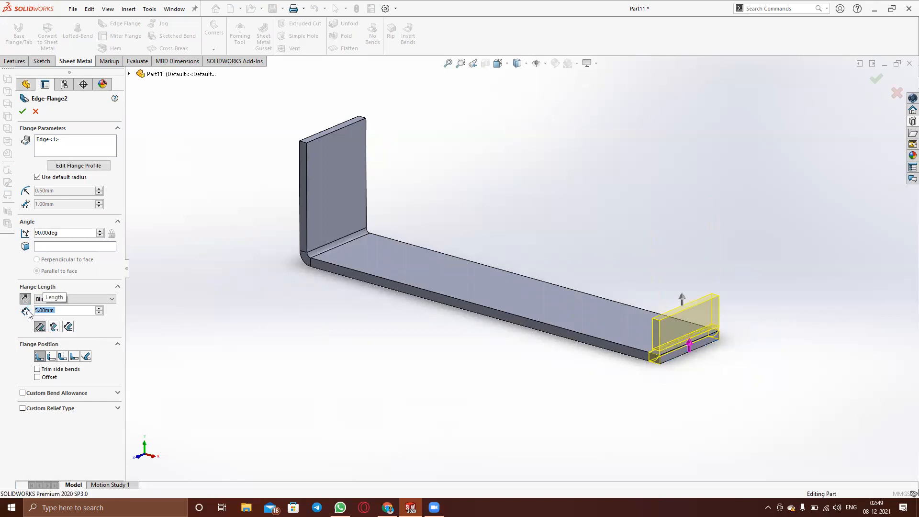
key(Return)
Unsuppress the flat pattern to examine the unfolded part with both edge flanges, and suppress it again
middle_drag(641, 371, 704, 479)
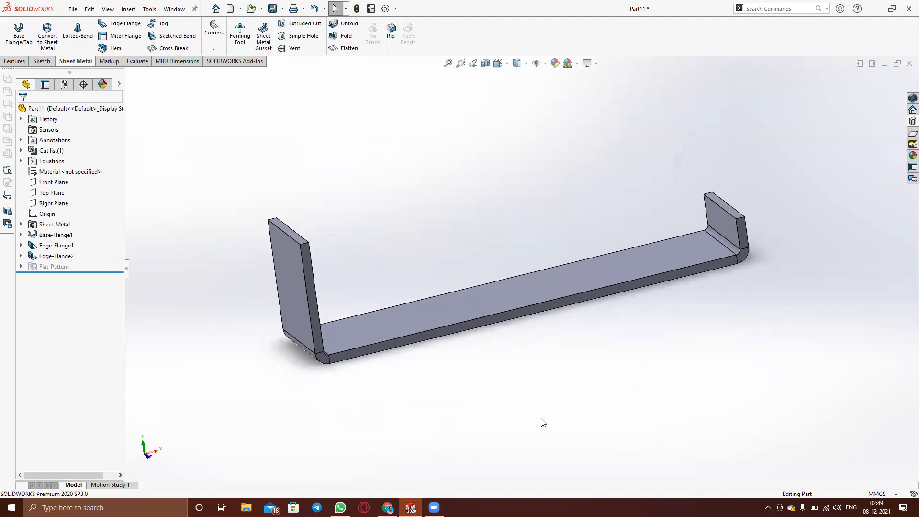
click(21, 266)
click(56, 276)
click(95, 246)
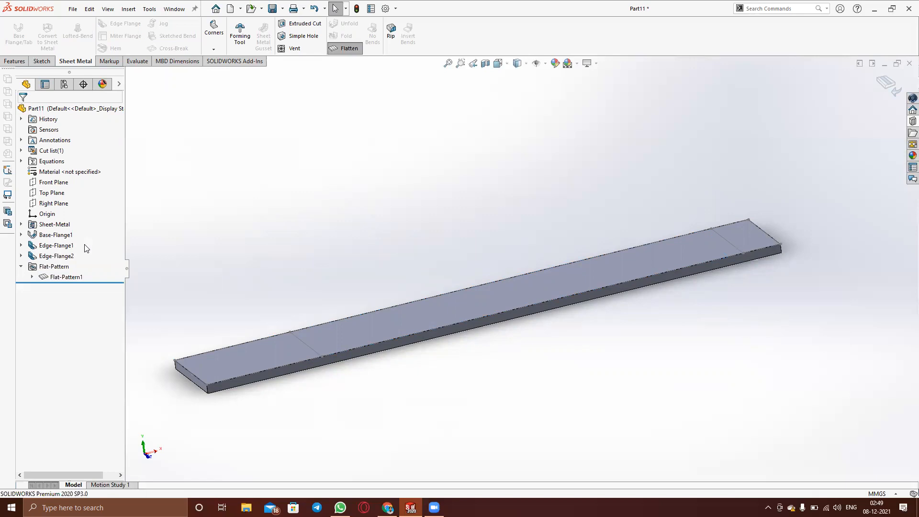
click(60, 277)
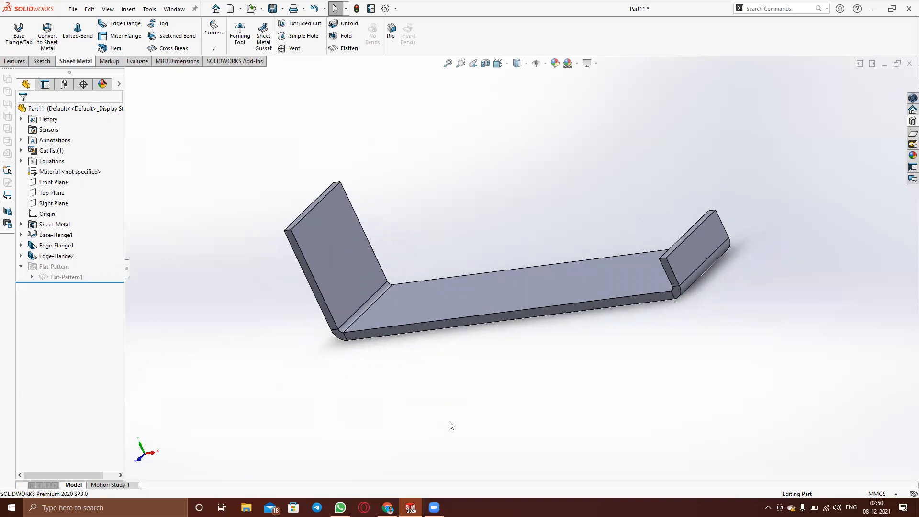
Undo the flat pattern changes and both end edge flanges, back to the plain base flange
key(ctrl+z)
key(ctrl+z)
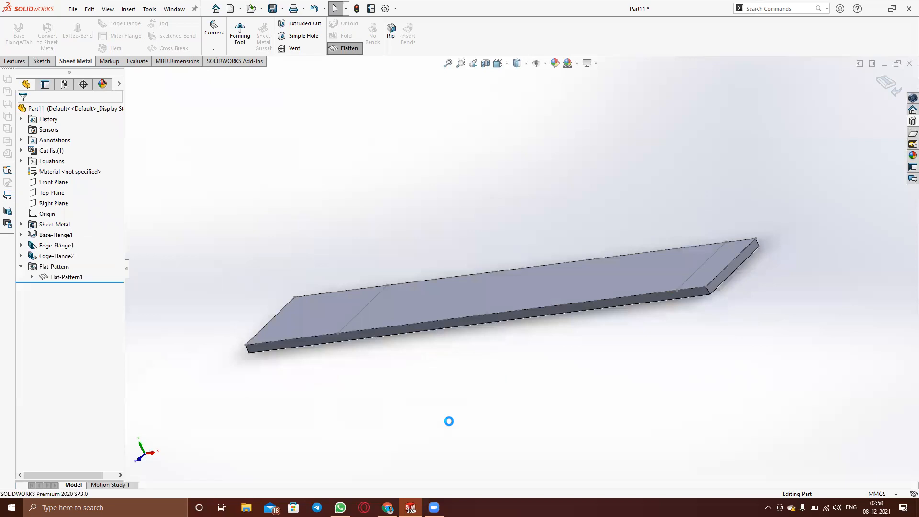
key(ctrl+z)
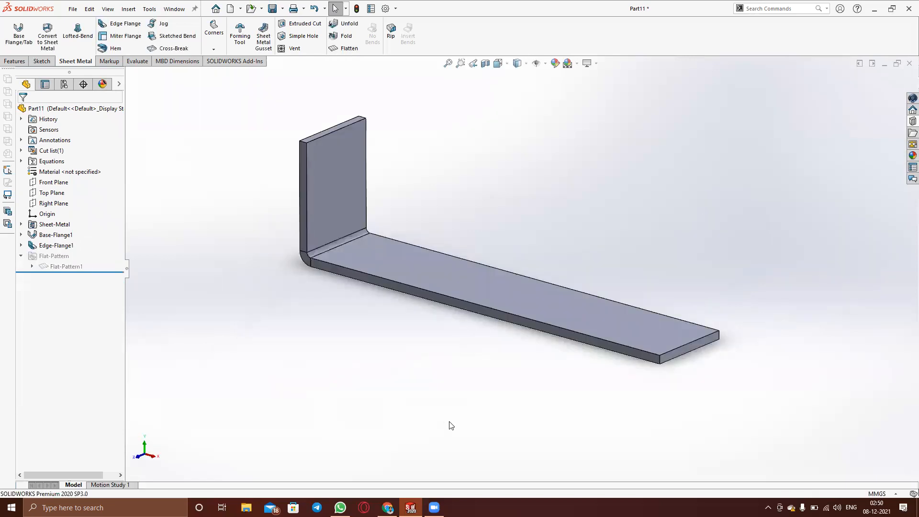
key(ctrl+z)
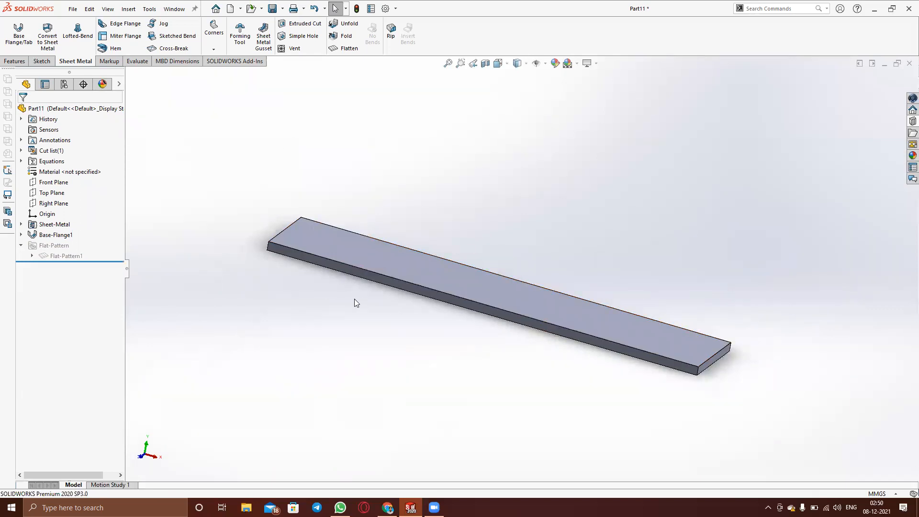
Add an upward 90° edge flange along the long front edge of the base flange with a length of 7 mm
click(117, 25)
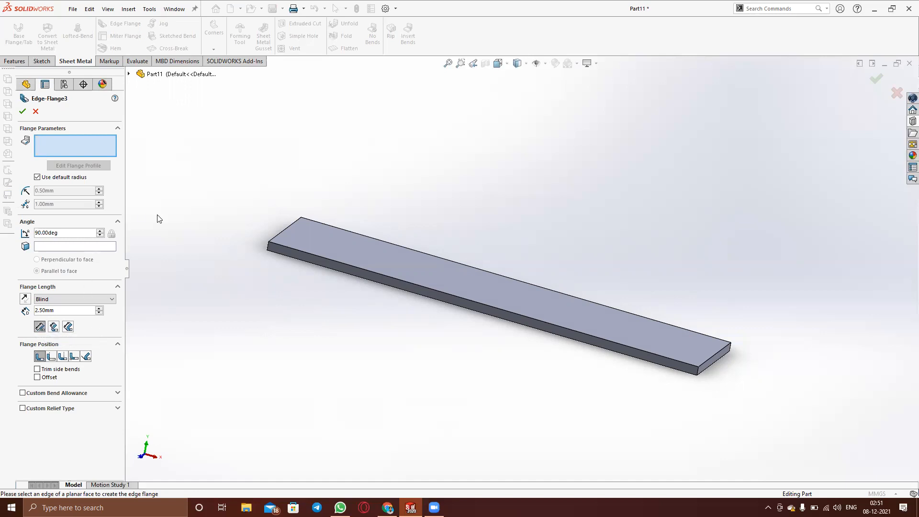
middle_drag(593, 379, 553, 370)
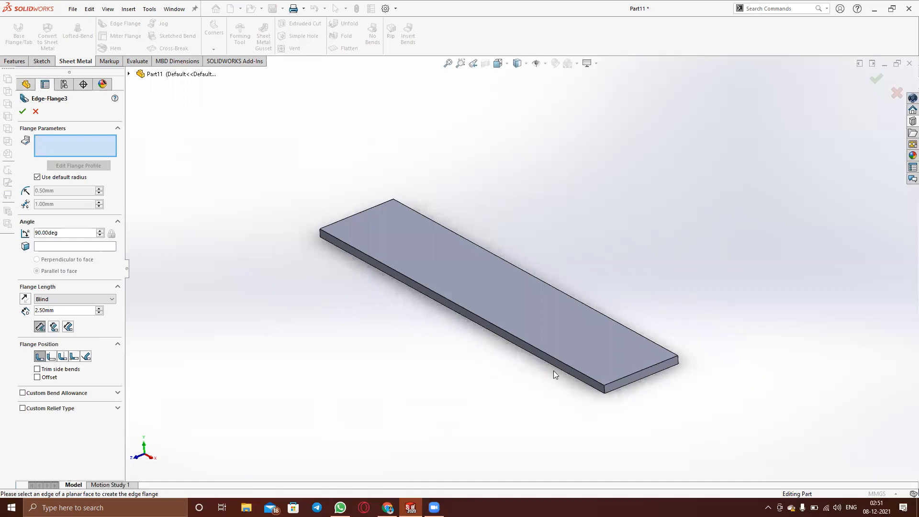
click(553, 362)
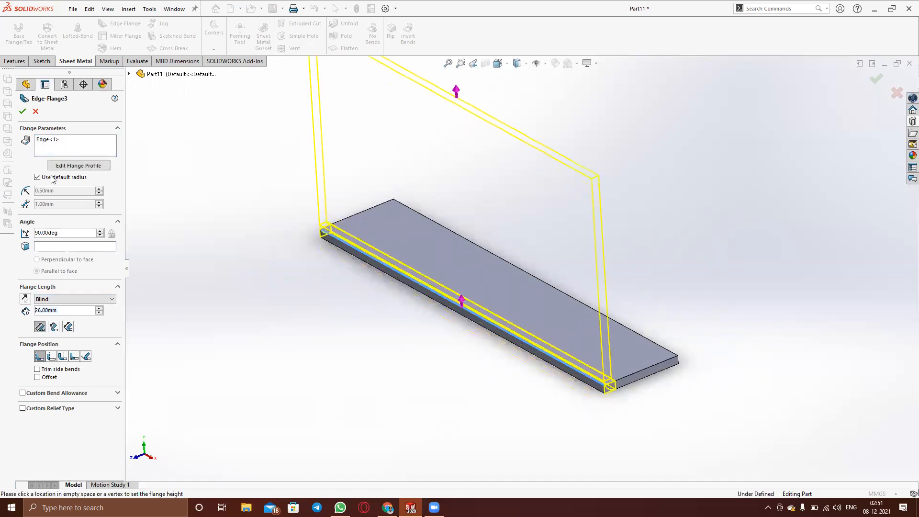
double_click(62, 310)
text(7)
key(Return)
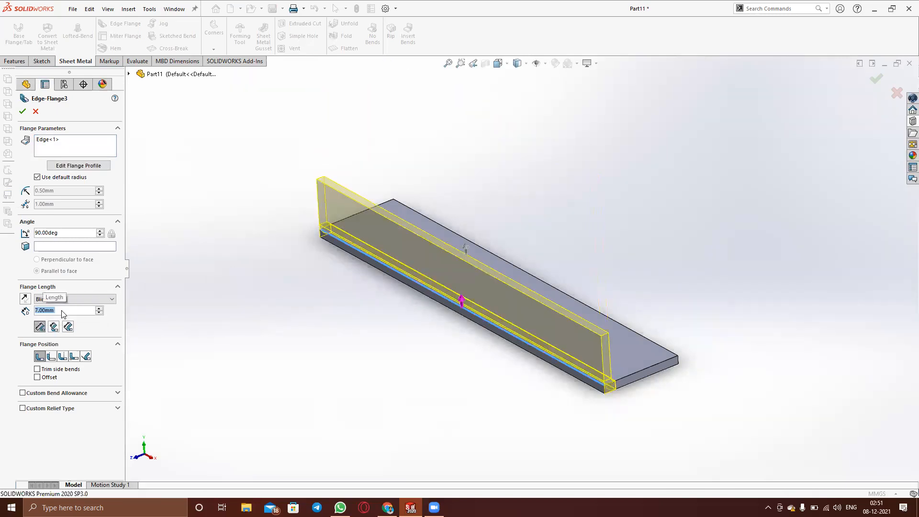
click(22, 111)
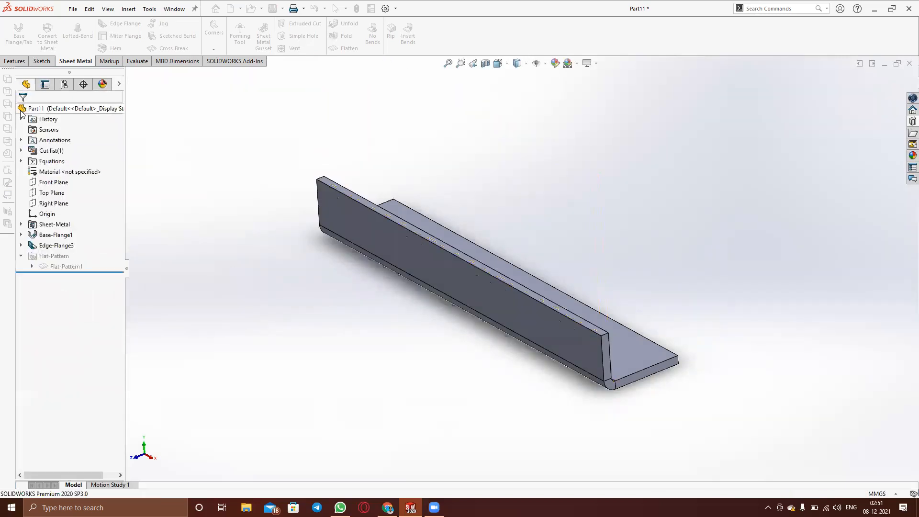
Measure the distance between the edge flange's upper outer edge and its bend edge, including with point-to-point measurement
middle_drag(428, 349, 555, 359)
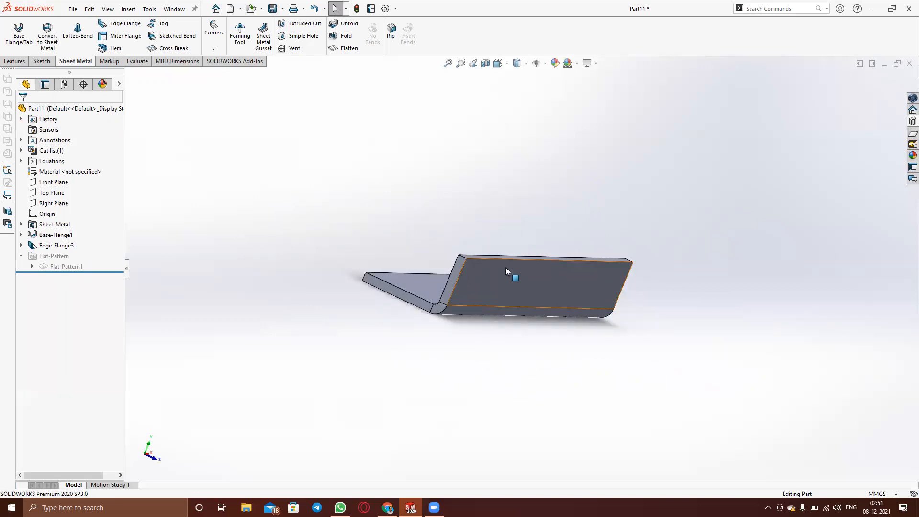
click(114, 61)
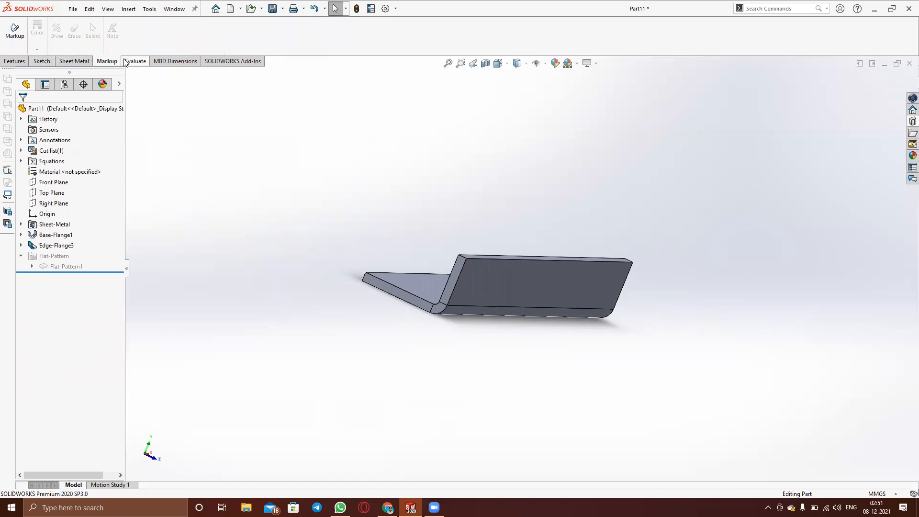
click(136, 62)
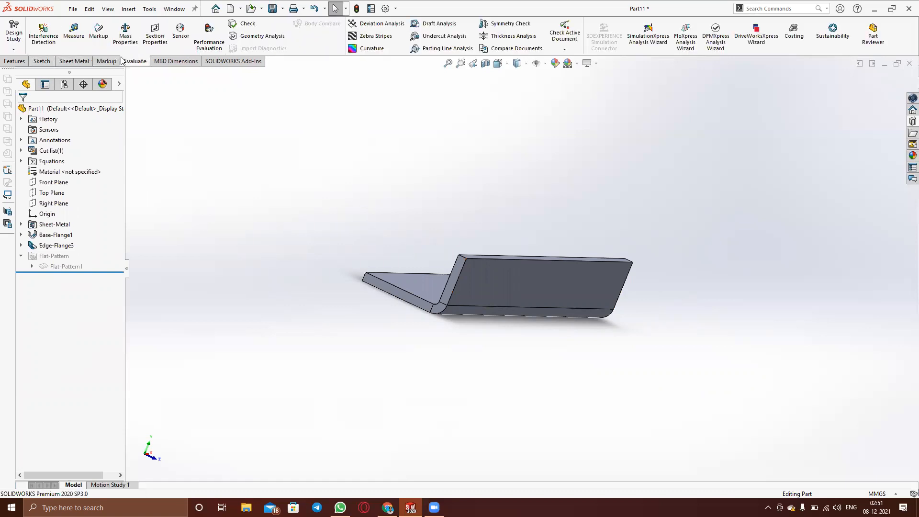
click(74, 33)
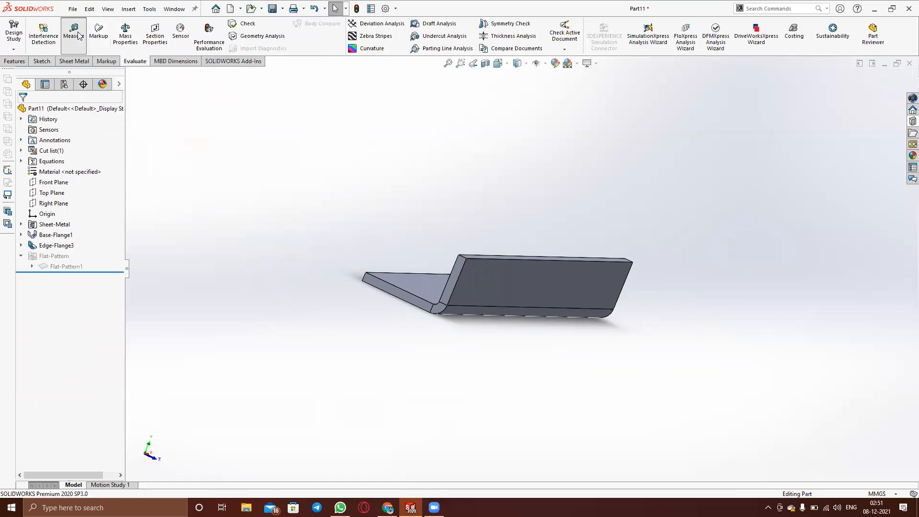
click(524, 260)
click(493, 306)
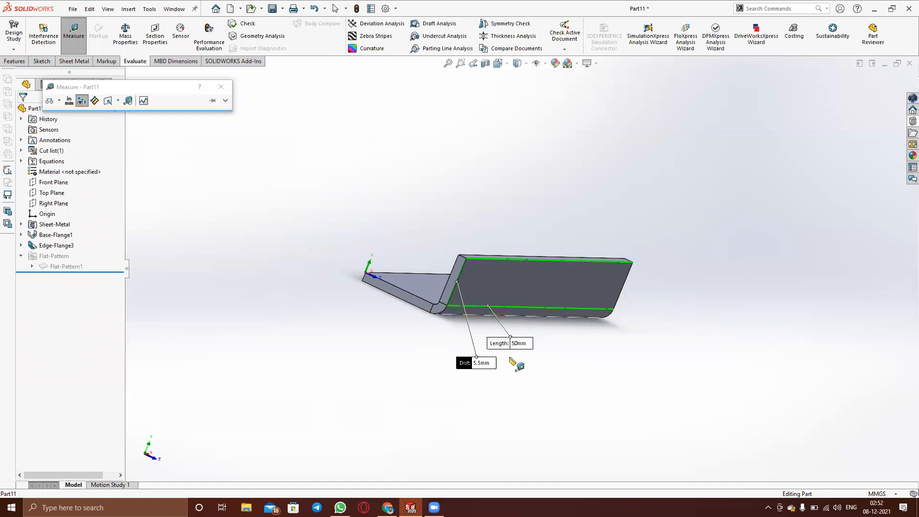
middle_drag(523, 375, 548, 382)
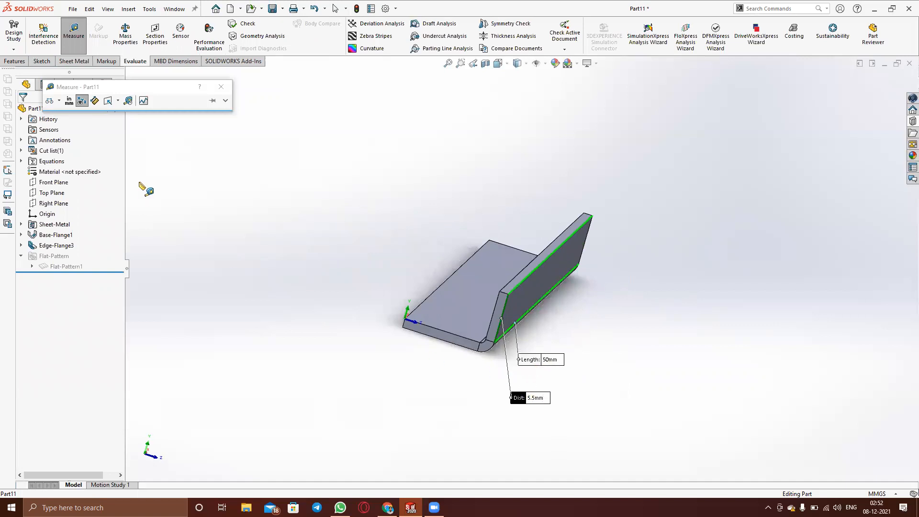
click(95, 101)
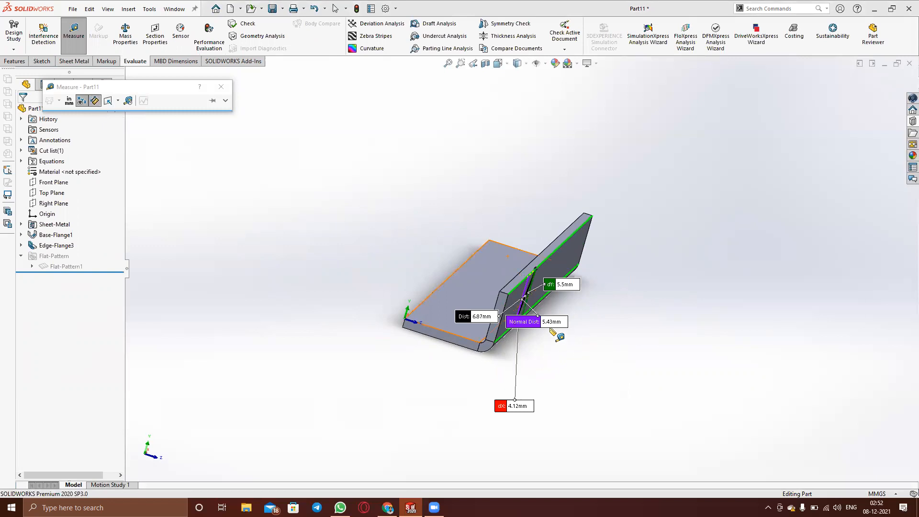
key(Escape)
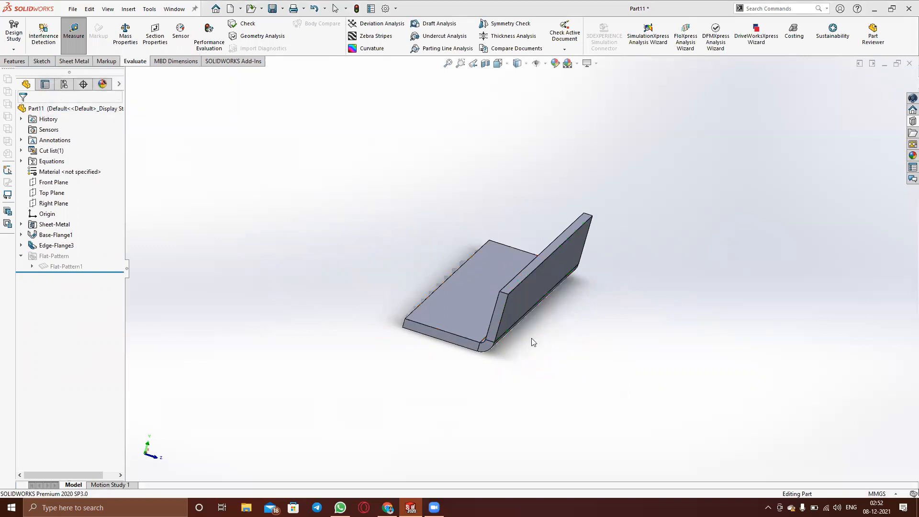
Measure point to point from the edge flange's upper outer edge to the bend edge on the base flange's underside
middle_drag(617, 349, 613, 330)
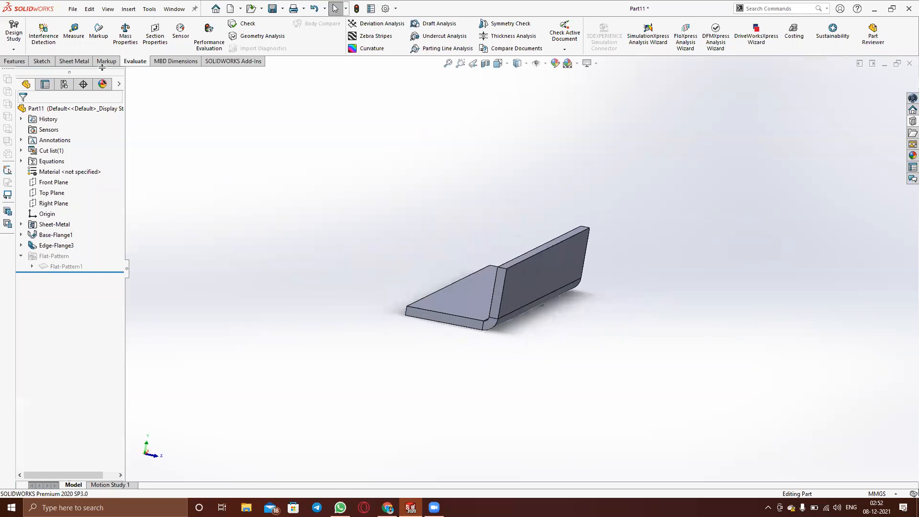
click(73, 31)
click(520, 259)
middle_drag(526, 268, 559, 249)
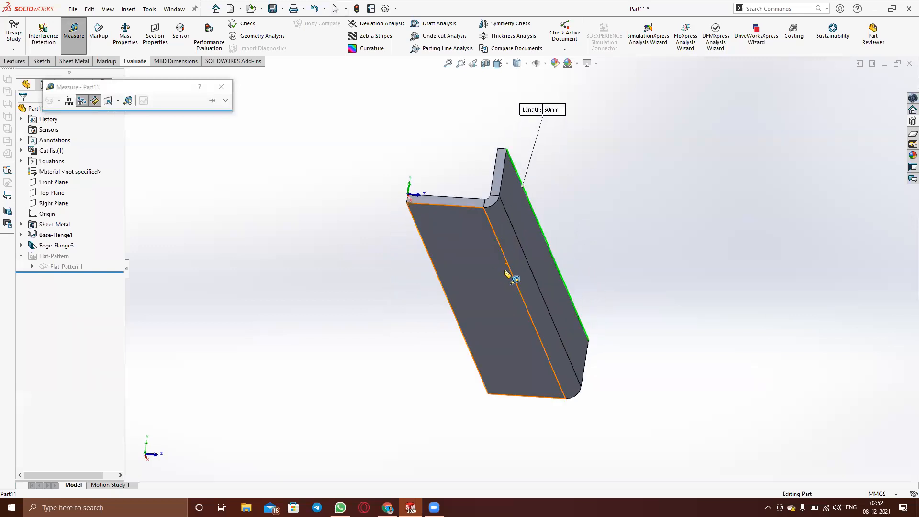
click(509, 267)
middle_drag(604, 235, 591, 290)
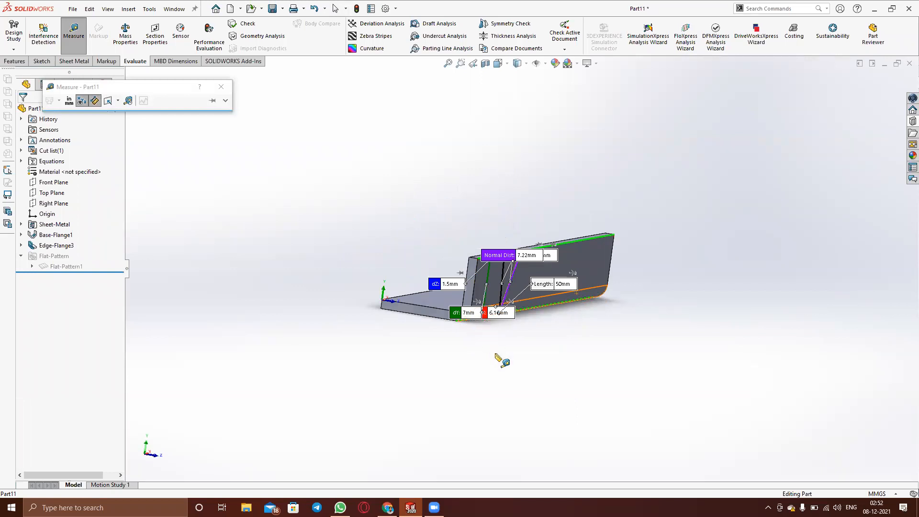
middle_drag(512, 339, 525, 327)
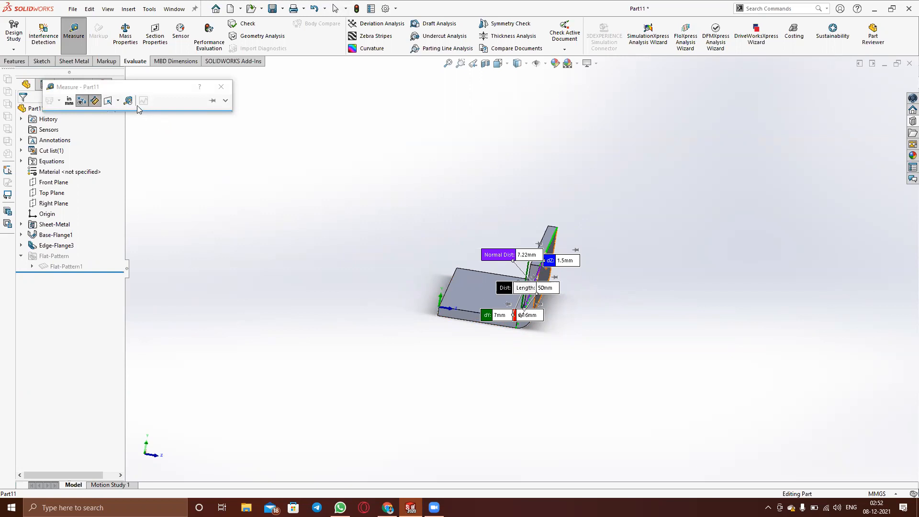
End the measurement and undo the edge flange along the plate's long side
click(221, 86)
middle_drag(585, 282, 549, 314)
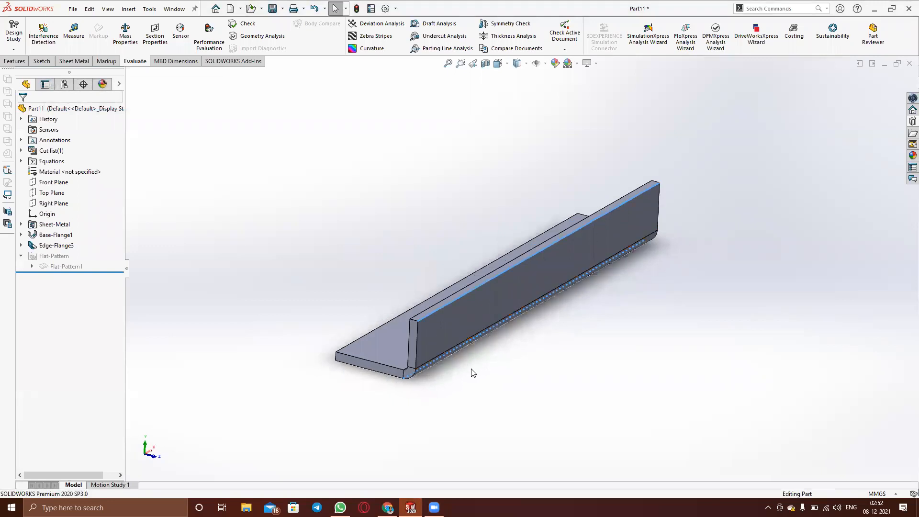
scroll(471, 335, down, 5)
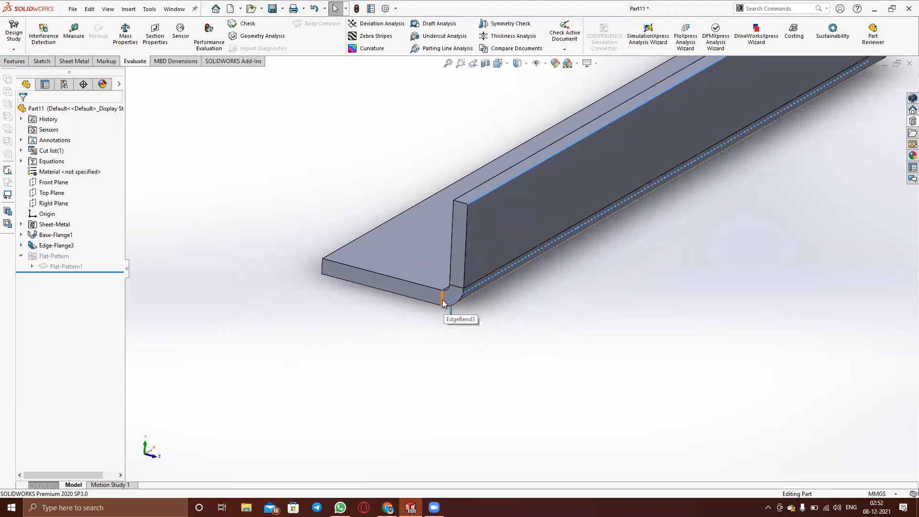
middle_drag(502, 326, 606, 201)
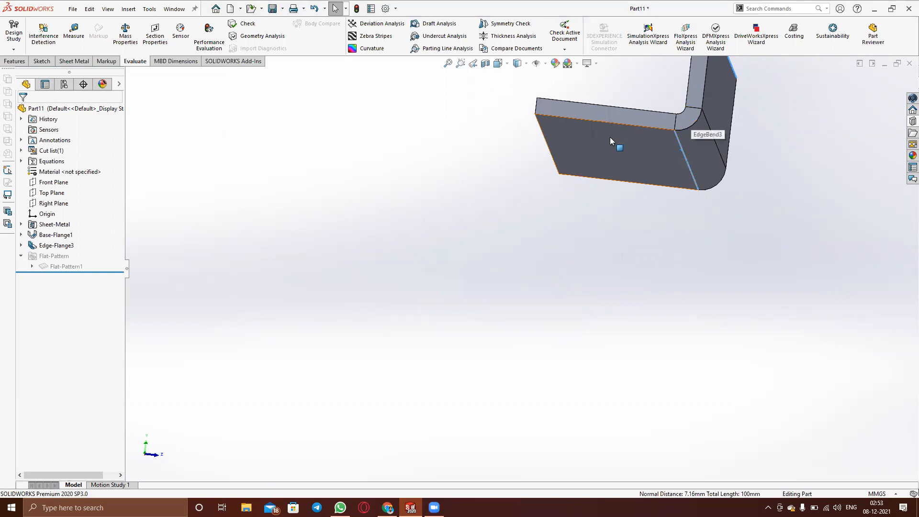
middle_drag(523, 175, 521, 205)
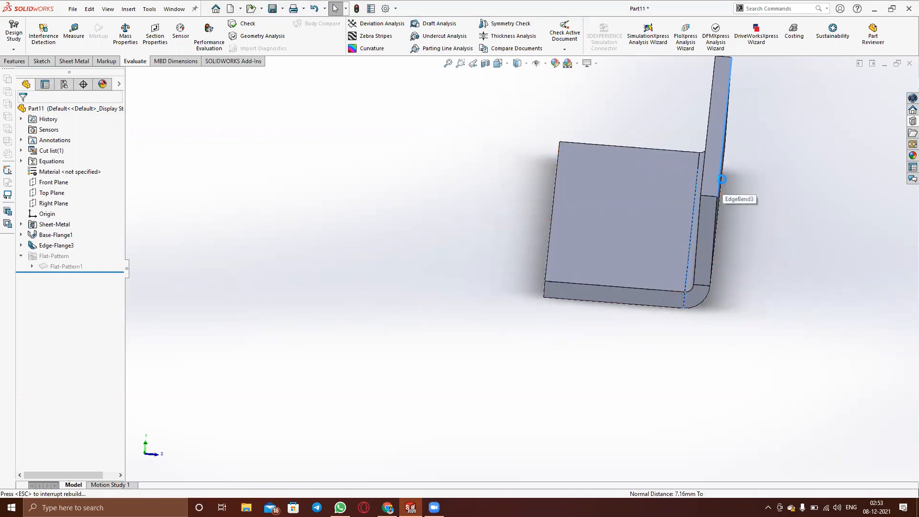
key(ctrl+z)
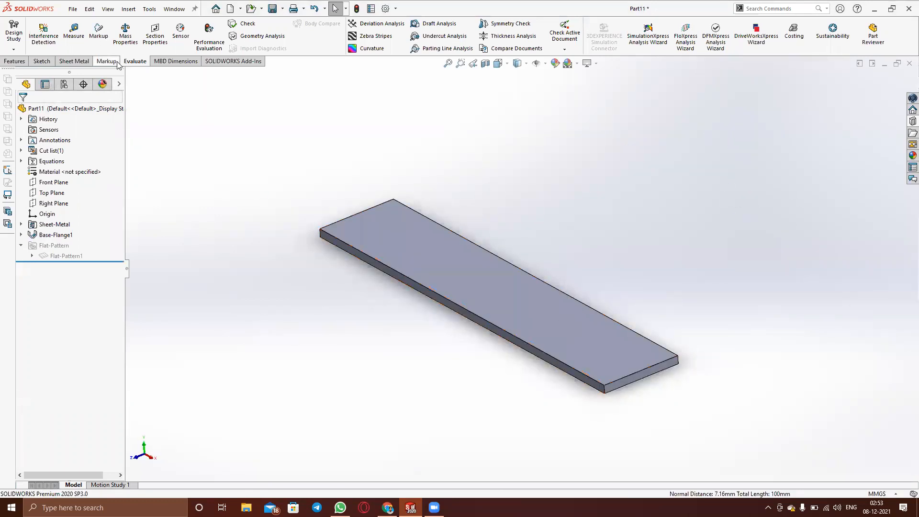
Start a new Edge Flange feature on the flat sheet metal plate
click(67, 61)
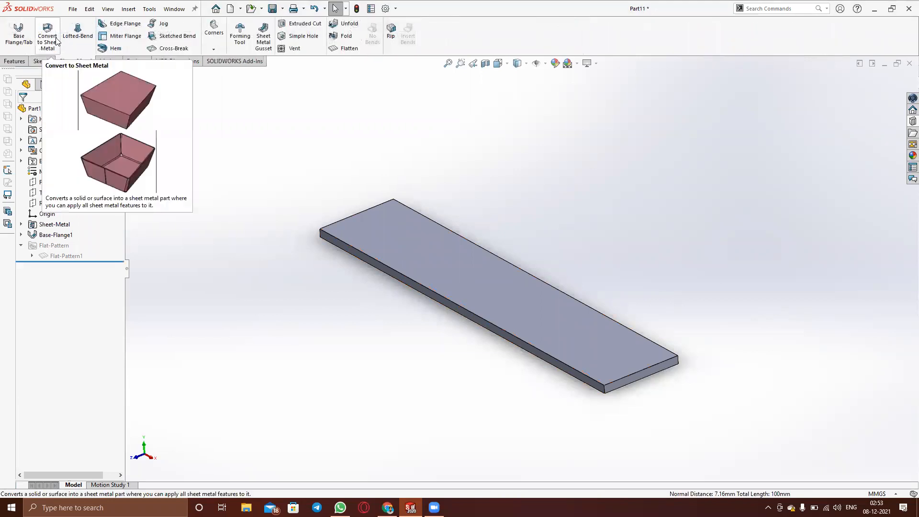
click(125, 23)
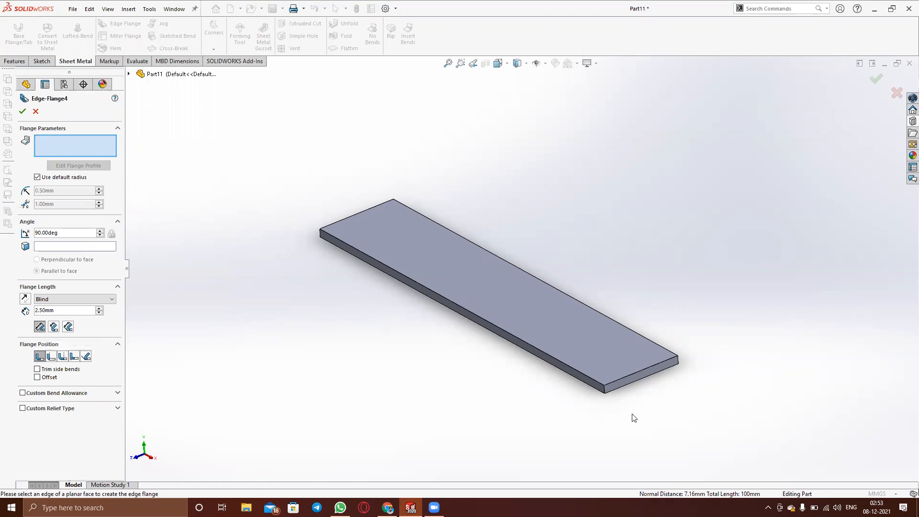
middle_drag(632, 418, 637, 390)
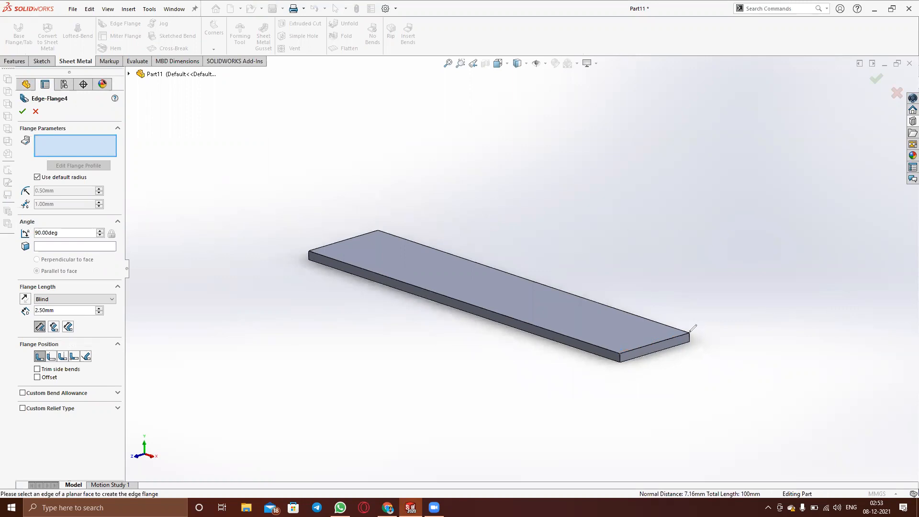
mouse_move(632, 349)
mouse_down()
mouse_move(663, 313)
mouse_move(664, 250)
mouse_move(710, 230)
mouse_move(709, 311)
mouse_move(693, 334)
mouse_move(663, 327)
mouse_up()
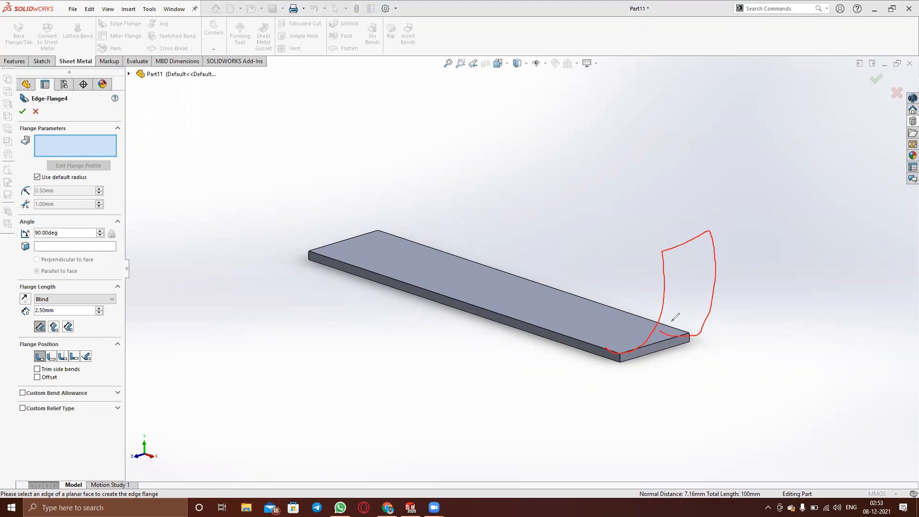
drag(618, 359, 749, 386)
mouse_move(706, 230)
mouse_down()
mouse_move(792, 234)
mouse_move(733, 248)
mouse_move(749, 235)
mouse_move(749, 387)
mouse_move(742, 374)
mouse_move(748, 387)
mouse_move(757, 367)
mouse_up()
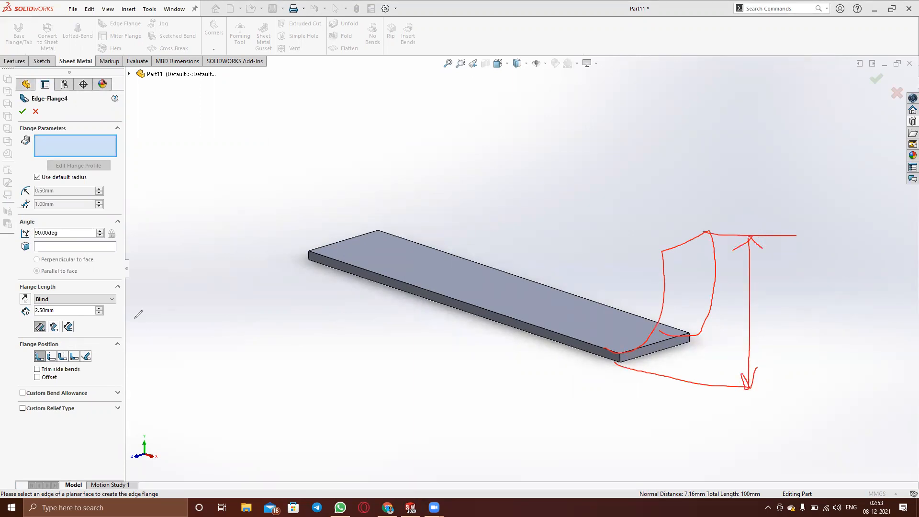
mouse_move(24, 313)
mouse_down()
mouse_move(62, 316)
mouse_move(34, 298)
mouse_move(77, 340)
mouse_move(492, 370)
mouse_move(606, 363)
mouse_up()
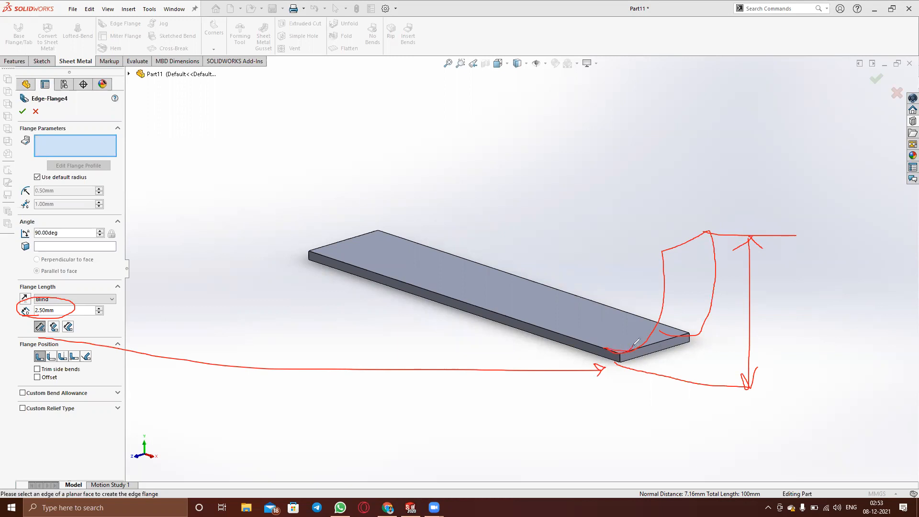
mouse_move(607, 347)
mouse_down()
mouse_move(632, 349)
mouse_move(682, 329)
mouse_up()
drag(692, 326, 703, 321)
mouse_move(693, 248)
mouse_down()
mouse_move(689, 242)
mouse_move(692, 323)
mouse_move(699, 316)
mouse_up()
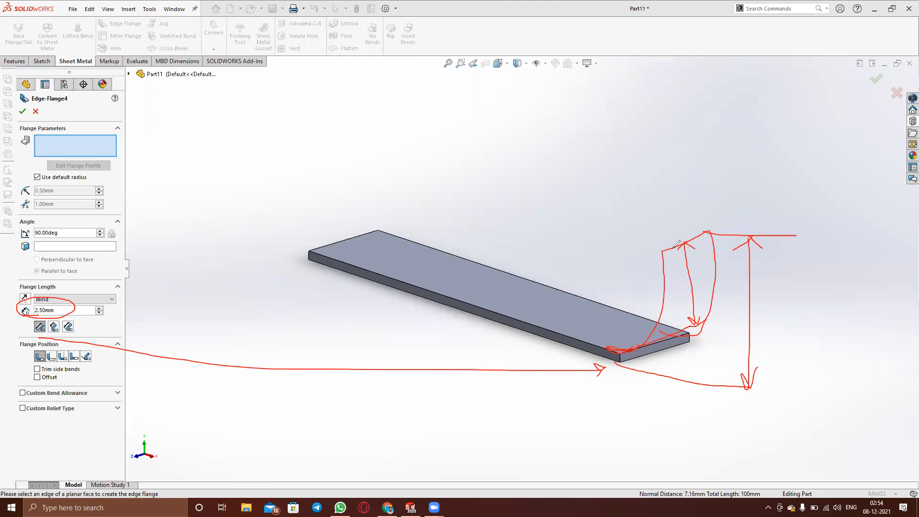
mouse_move(675, 245)
mouse_down()
mouse_move(677, 356)
mouse_move(681, 347)
mouse_up()
mouse_move(764, 309)
mouse_down()
mouse_move(756, 322)
mouse_move(767, 307)
mouse_up()
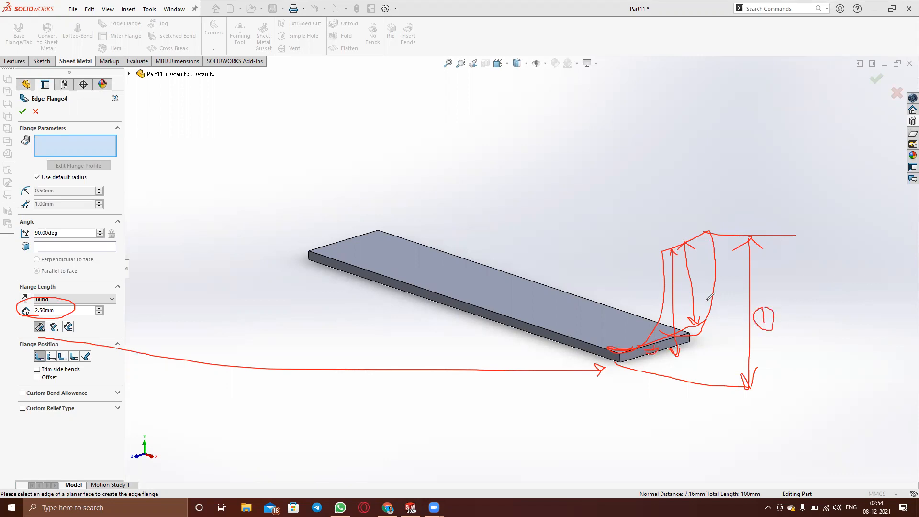
mouse_move(700, 289)
mouse_down()
mouse_move(716, 299)
mouse_move(710, 287)
mouse_move(682, 317)
mouse_move(685, 294)
mouse_move(688, 324)
mouse_move(680, 296)
mouse_up()
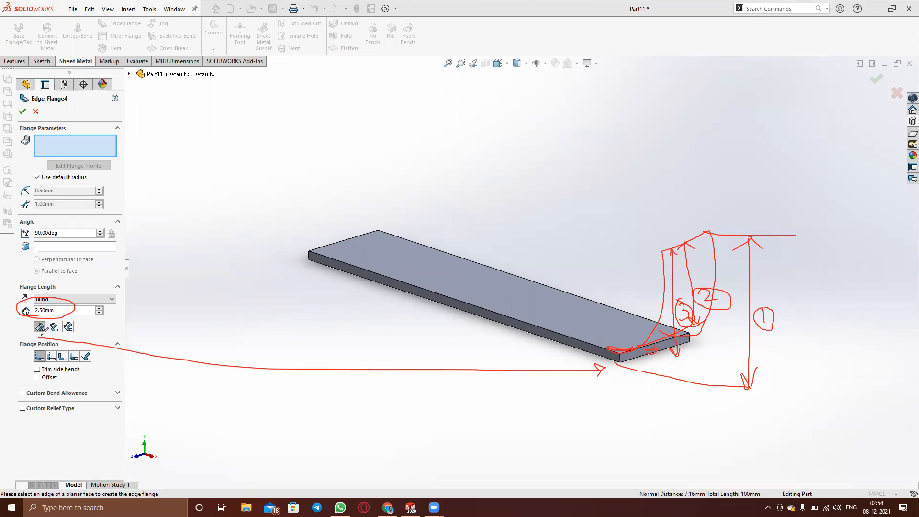
mouse_move(52, 337)
mouse_down()
mouse_move(81, 348)
mouse_move(70, 347)
mouse_up()
click(69, 334)
click(372, 103)
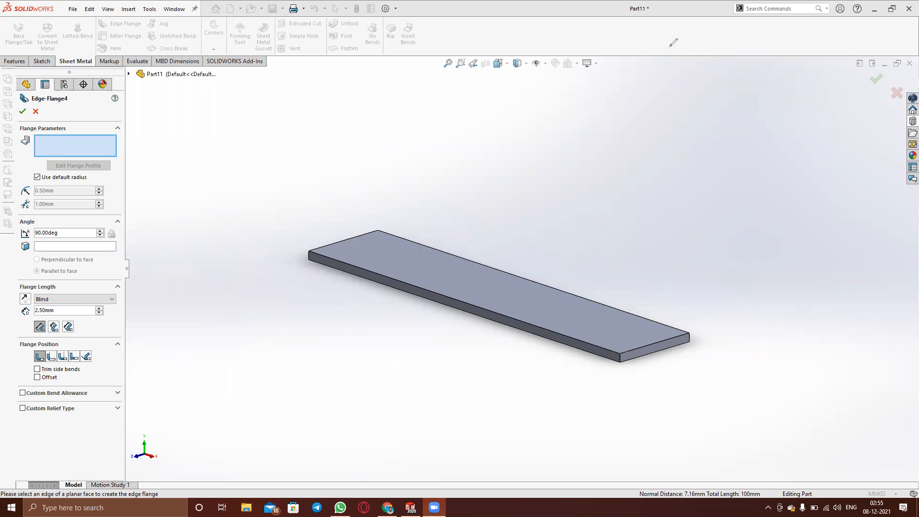
Create an edge flange on the plate's short end edge, 7 mm long and measured from the inner virtual sharp
click(58, 309)
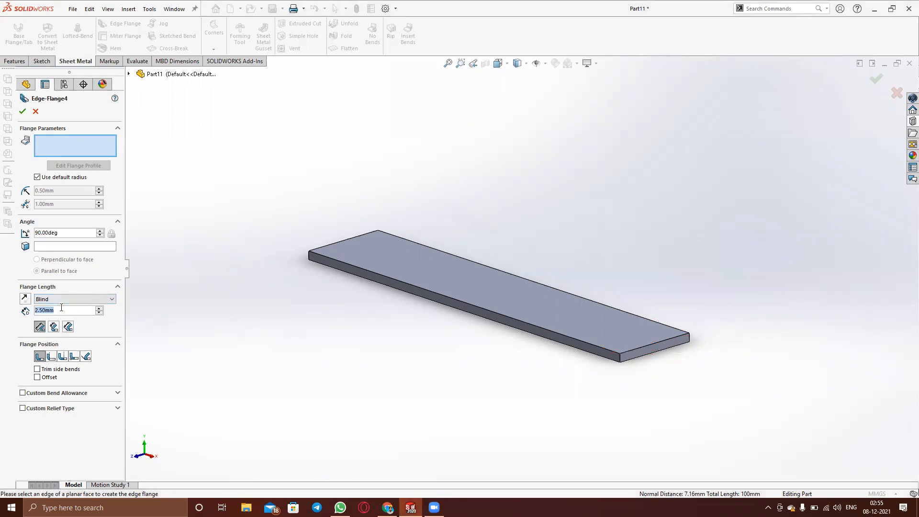
text(7)
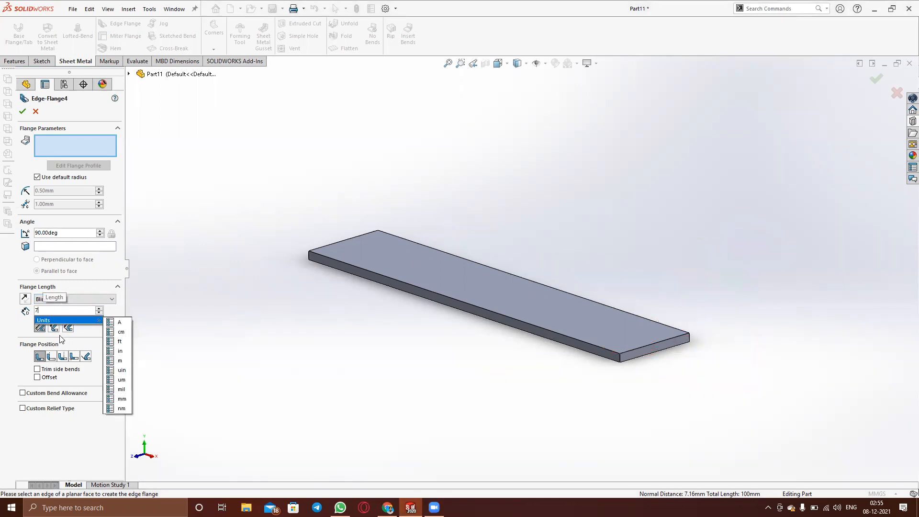
key(Return)
click(54, 327)
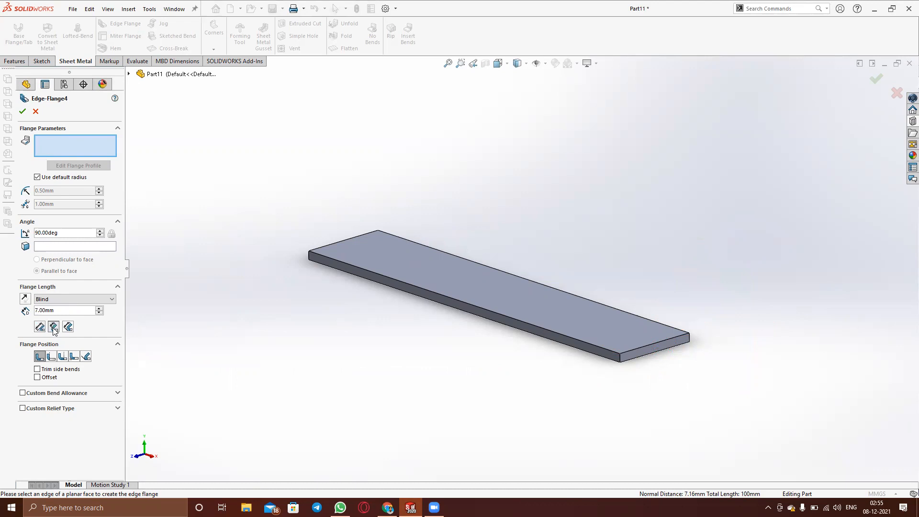
click(660, 342)
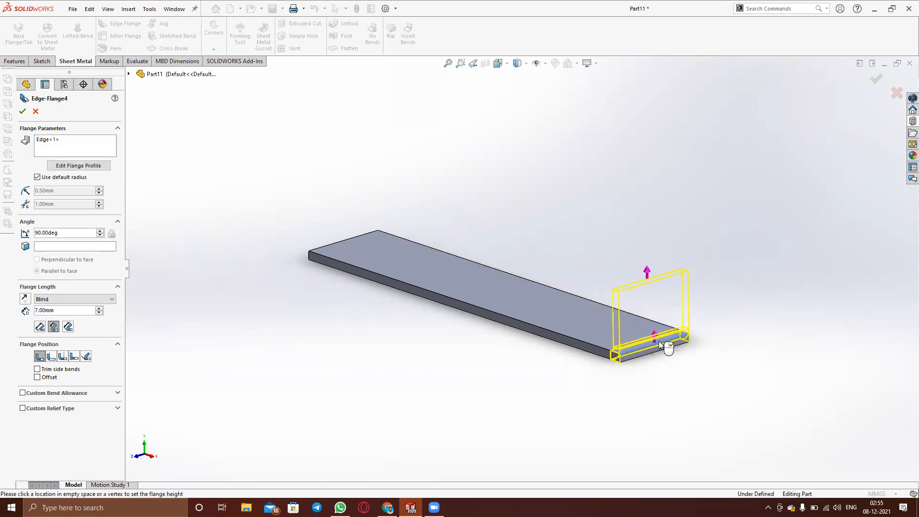
right_click(658, 341)
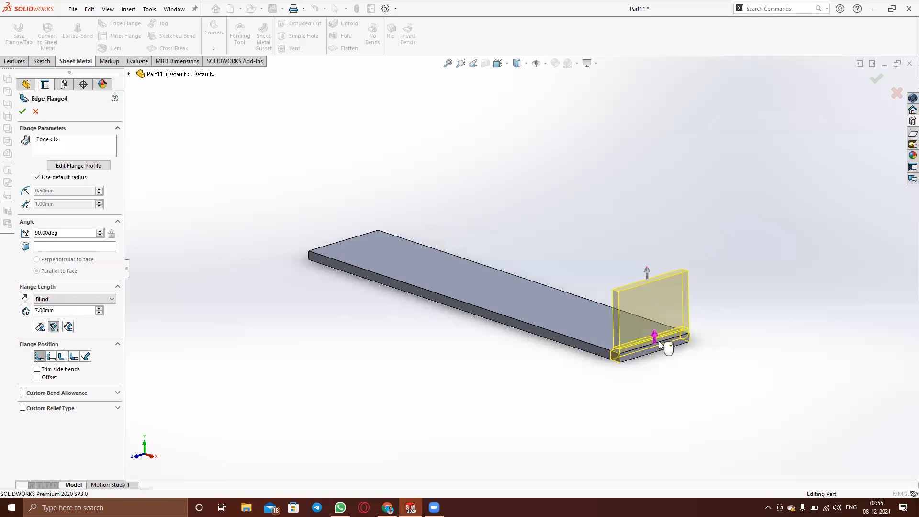
Measure the distance from the new flange's outer top edge to the outer bend edge on the plate's underside
middle_drag(652, 378, 718, 335)
scroll(672, 323, up, 3)
scroll(621, 289, down, 8)
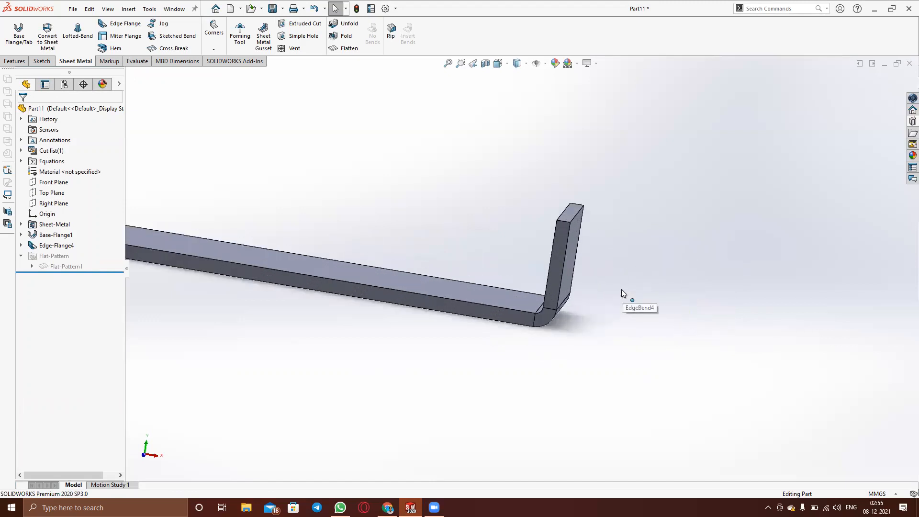
middle_drag(574, 319, 559, 332)
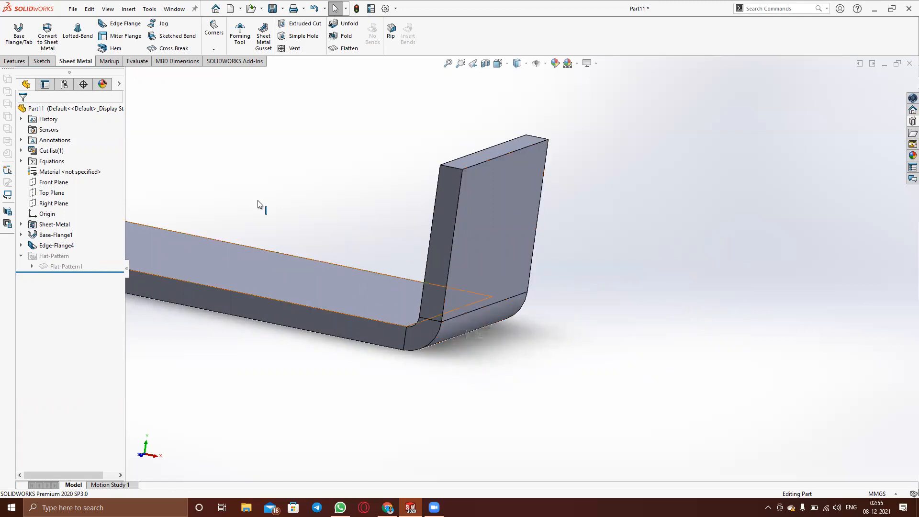
click(118, 63)
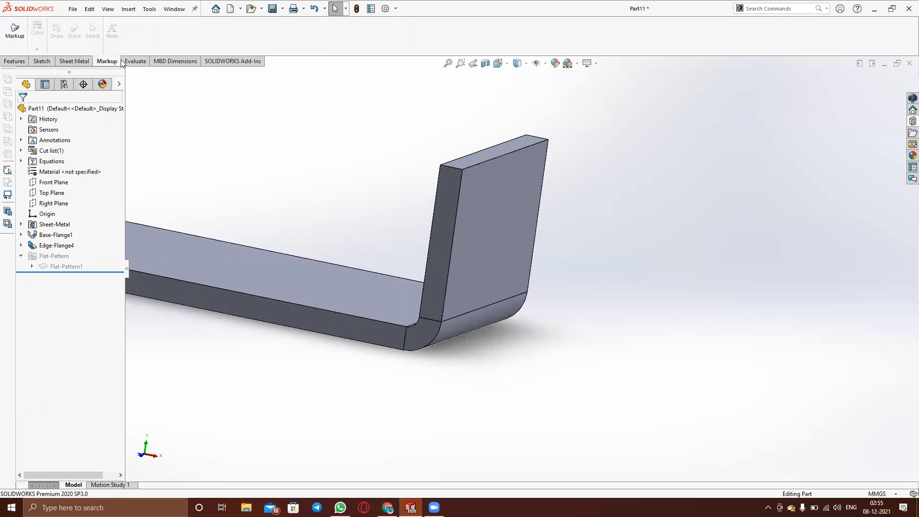
click(126, 61)
click(73, 32)
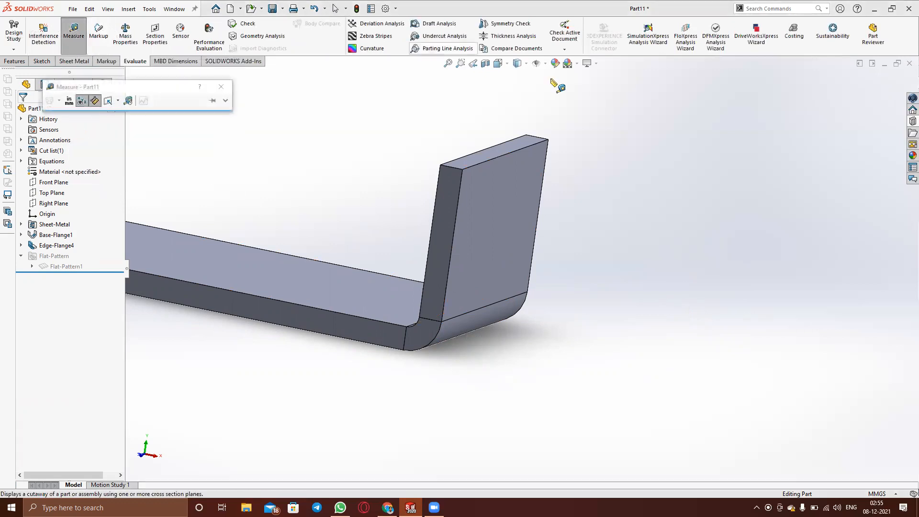
click(511, 153)
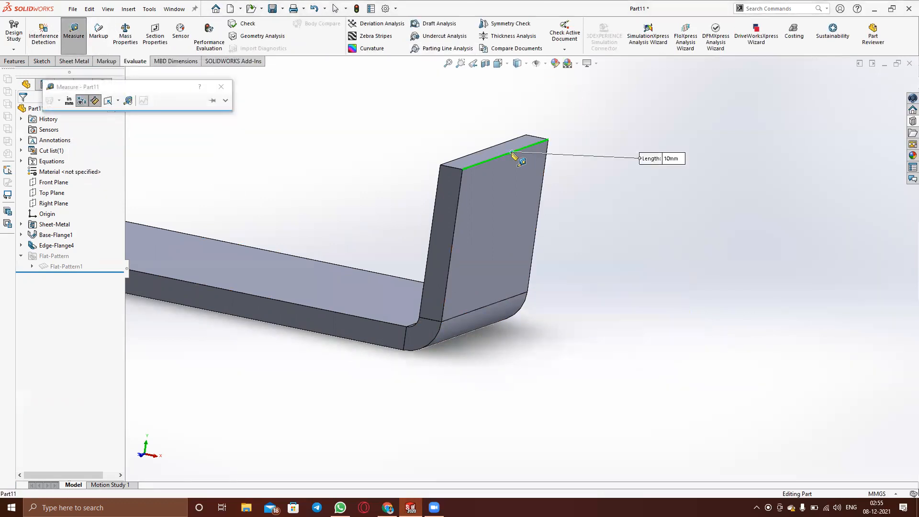
middle_drag(481, 325, 512, 263)
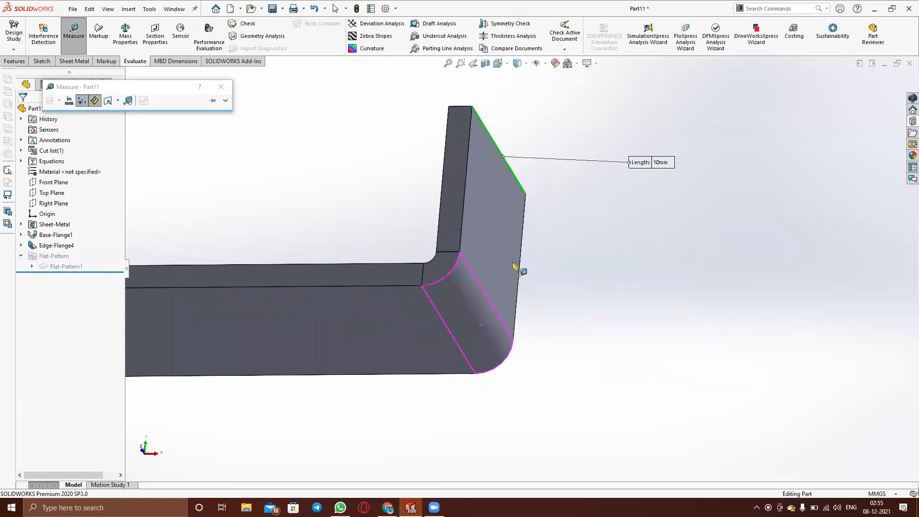
click(438, 312)
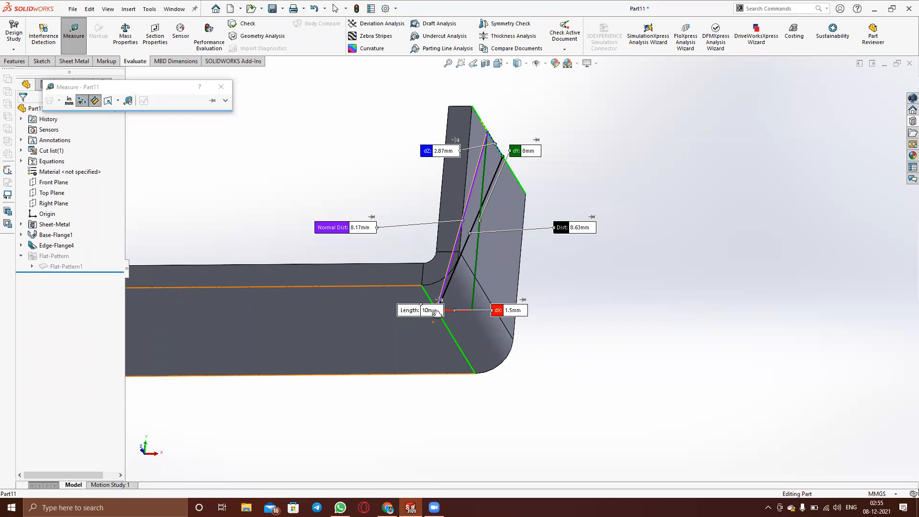
click(226, 90)
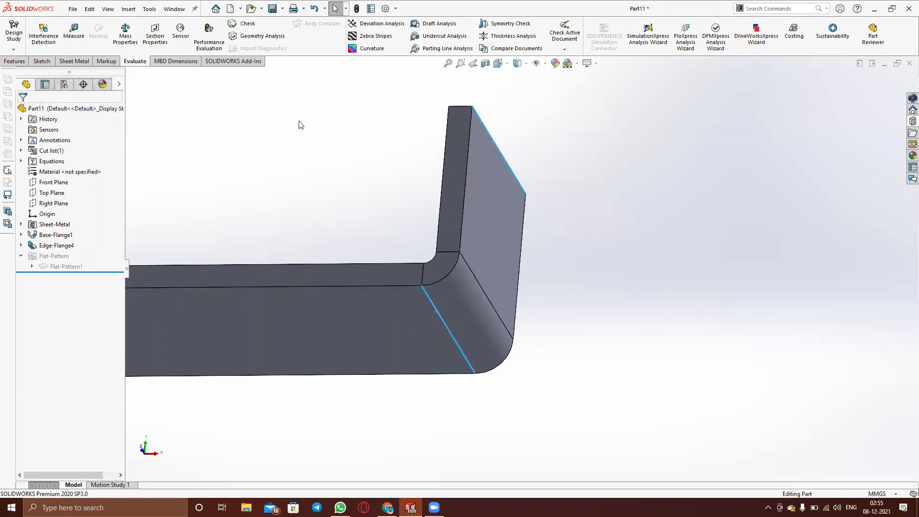
Remeasure the flange's outer top edge to the underside bend edge with point-to-point off and the XYZ components shown
middle_drag(307, 120, 335, 206)
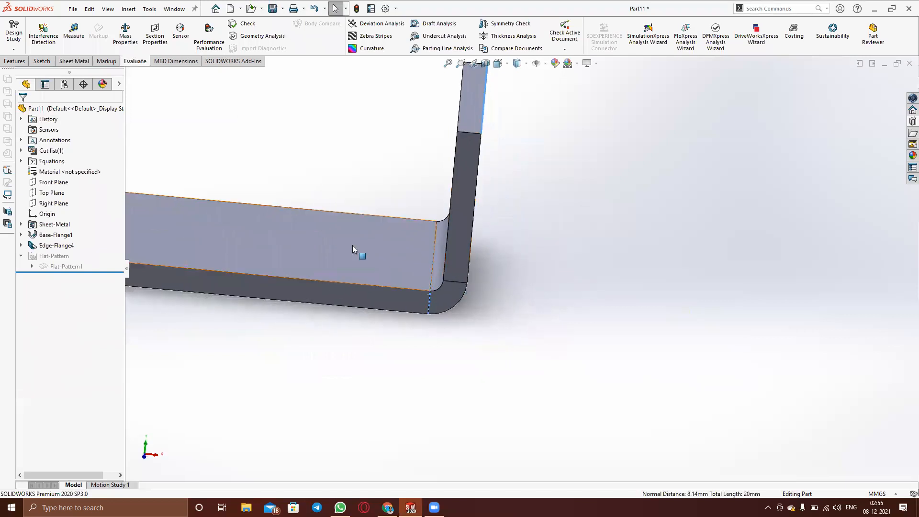
middle_drag(624, 244, 479, 288)
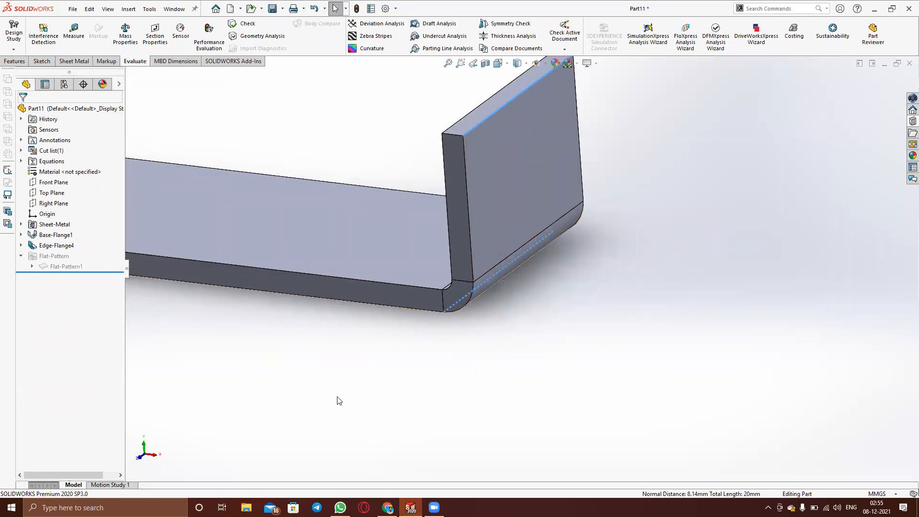
click(73, 30)
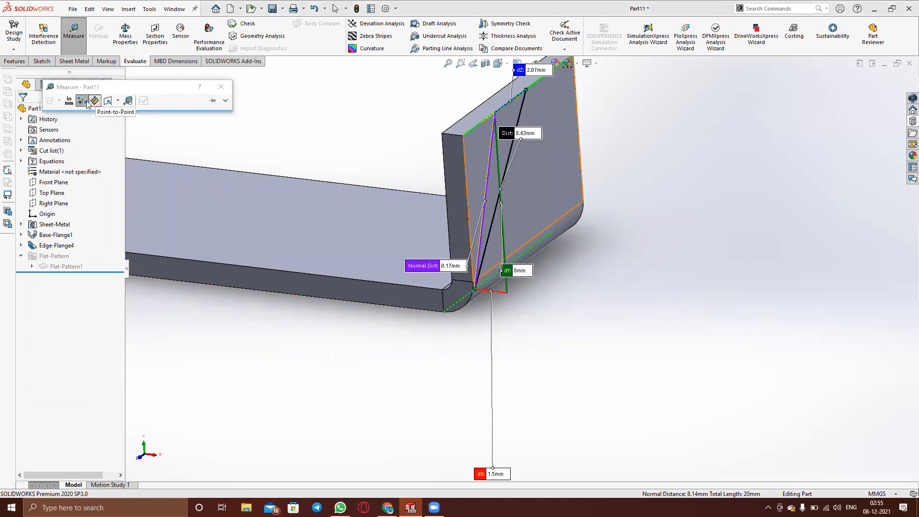
click(82, 101)
click(93, 101)
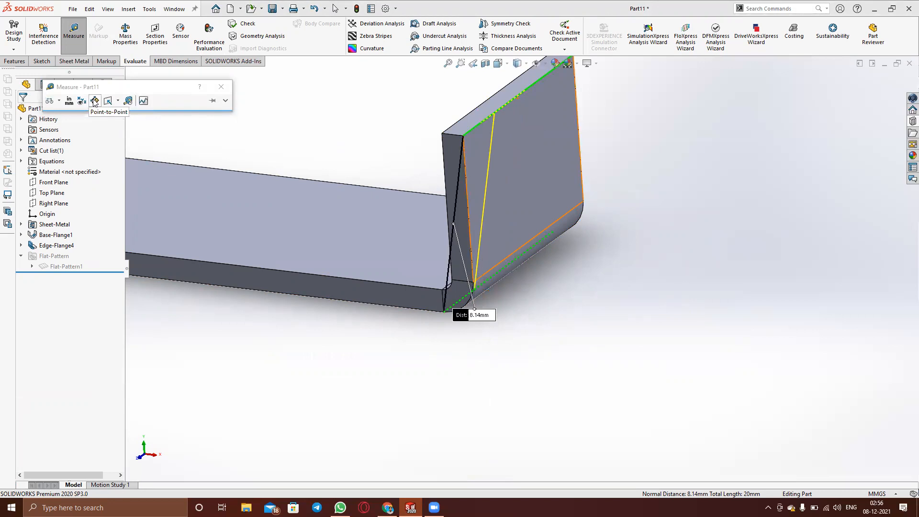
click(84, 101)
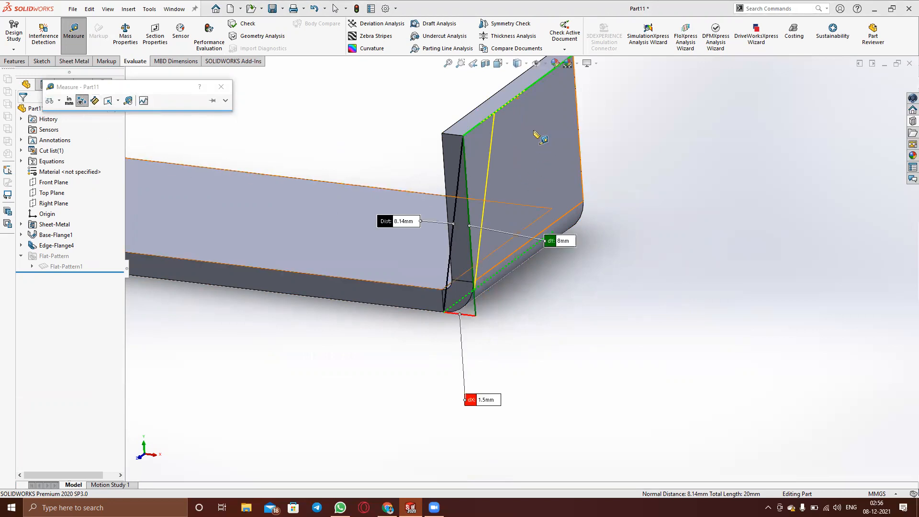
click(526, 99)
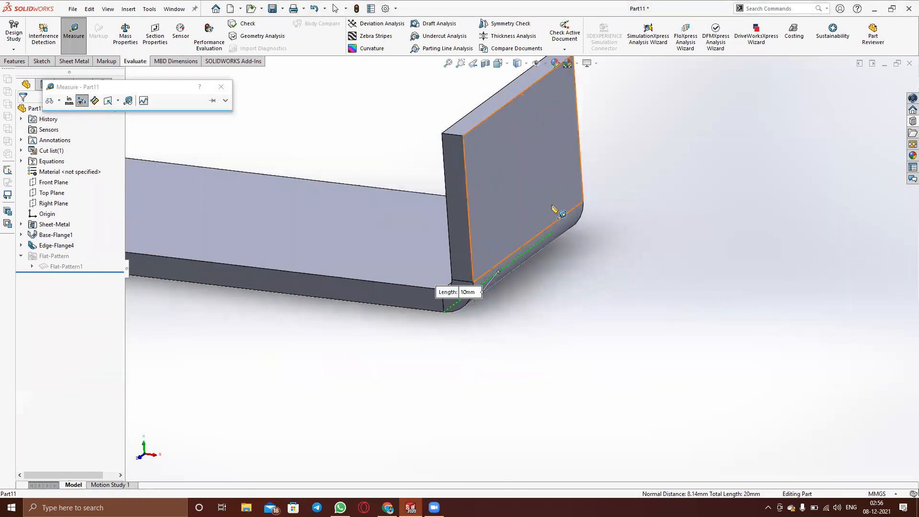
click(546, 229)
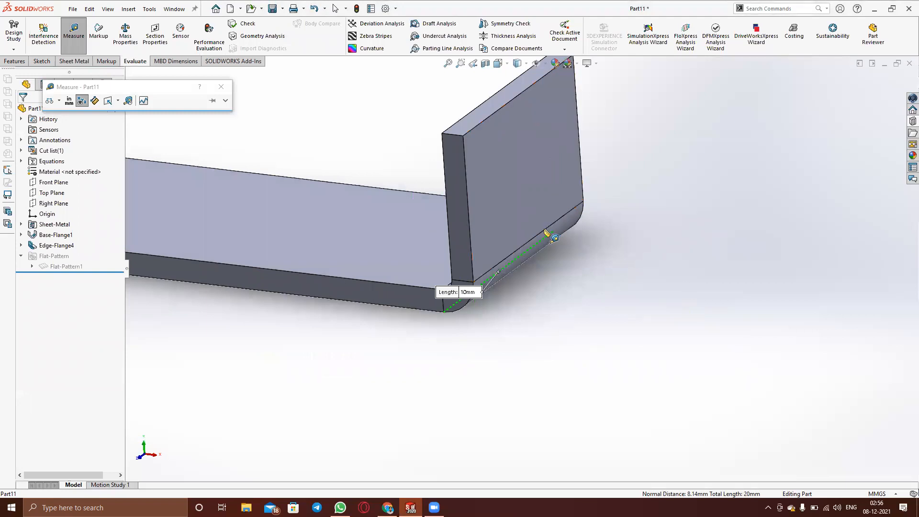
click(512, 99)
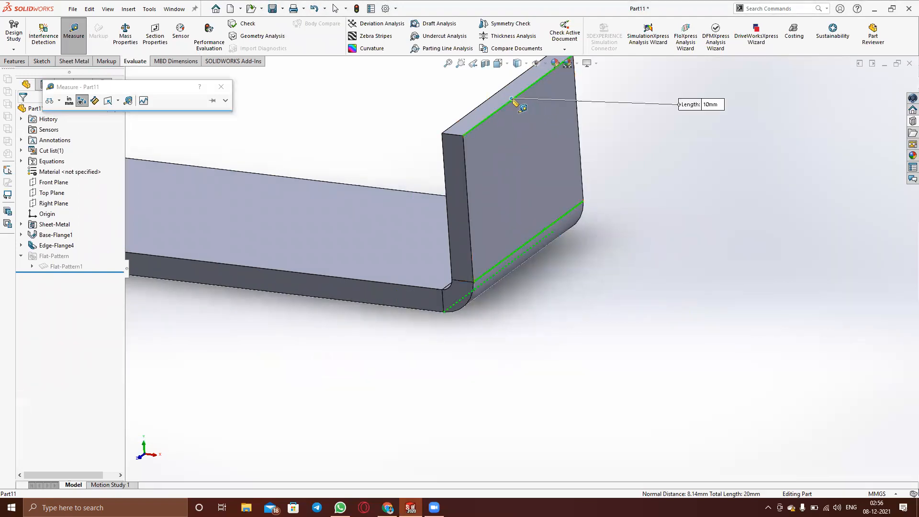
click(543, 230)
click(543, 229)
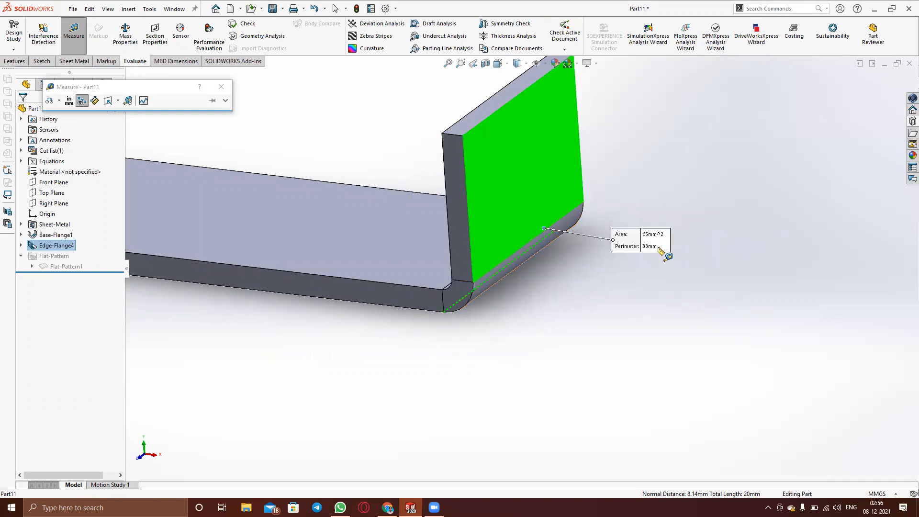
key(Escape)
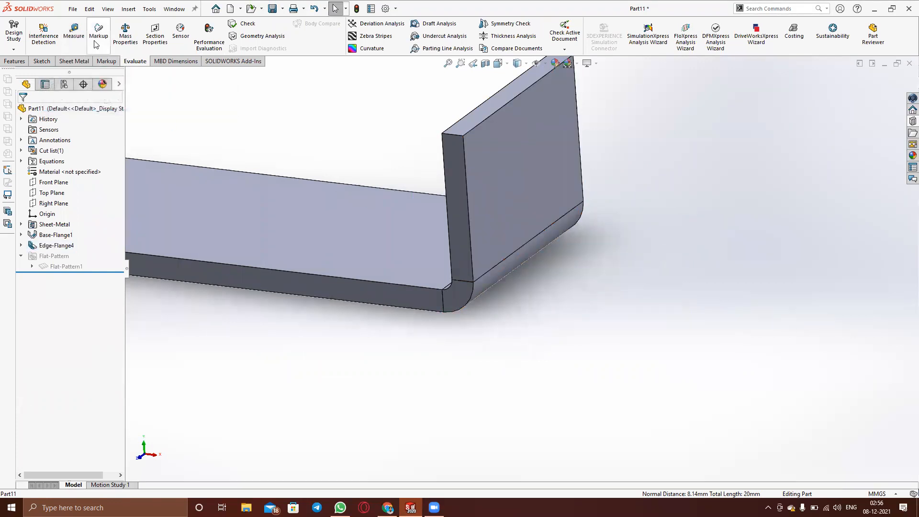
Measure the distance from the flange's outer top edge to the bend line at the bottom of its outer face
click(74, 33)
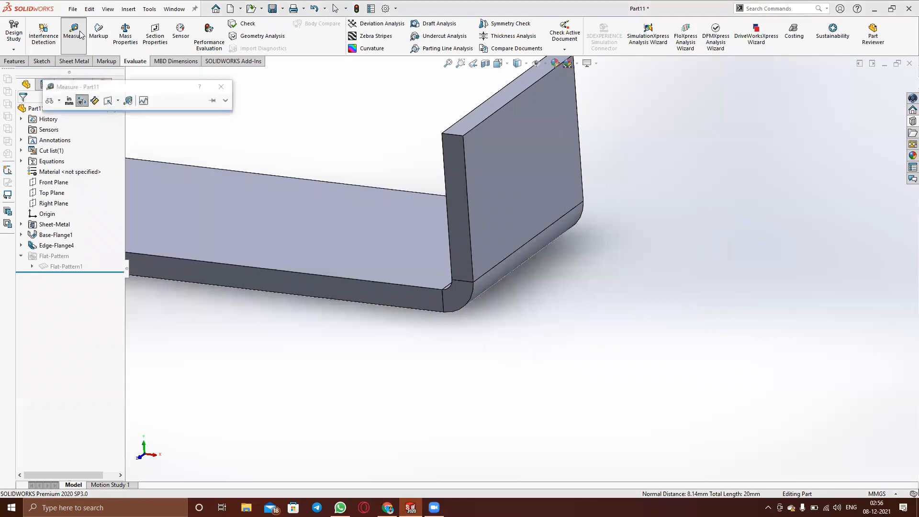
click(512, 103)
click(535, 236)
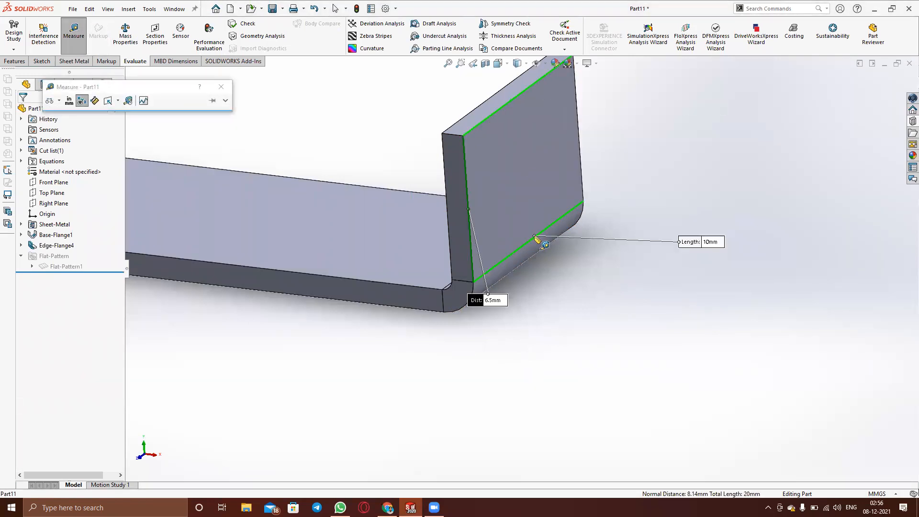
click(526, 303)
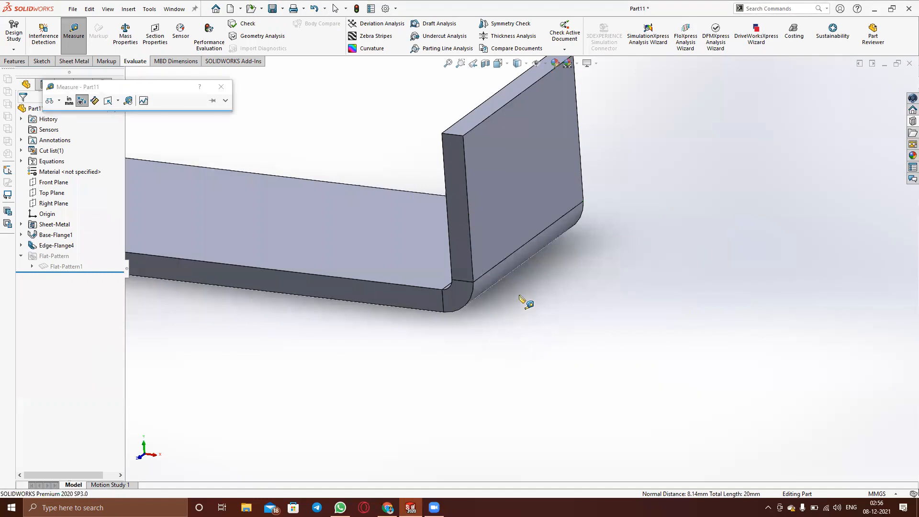
click(525, 97)
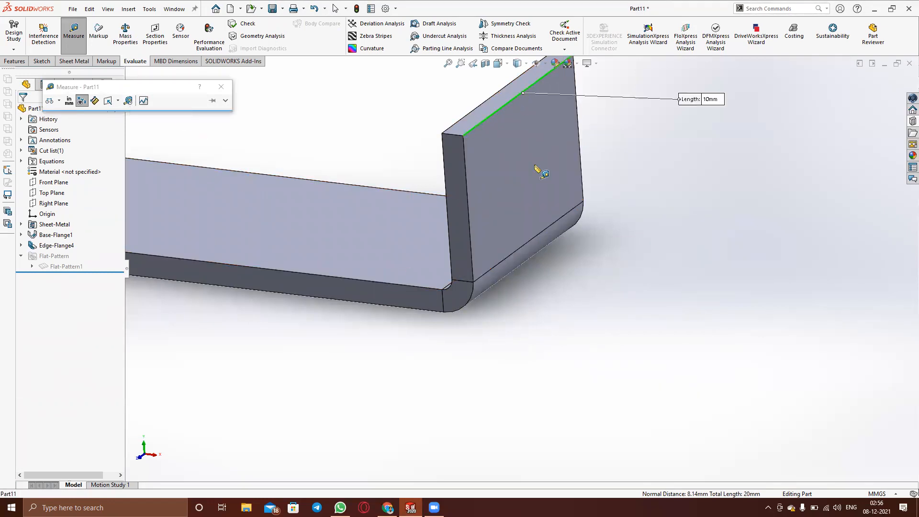
click(540, 235)
middle_drag(570, 312, 593, 293)
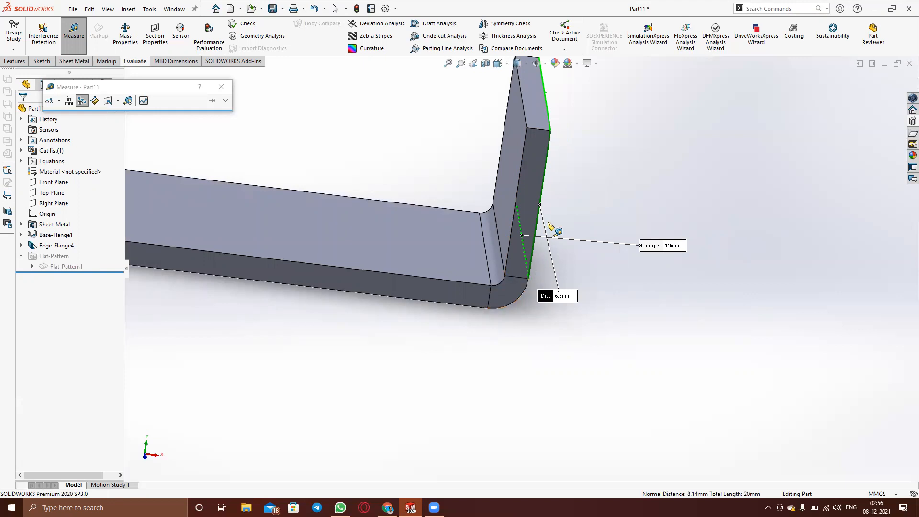
middle_drag(596, 232, 565, 227)
Undo the edge flange on the plate's short end and start a new Edge Flange feature
key(Escape)
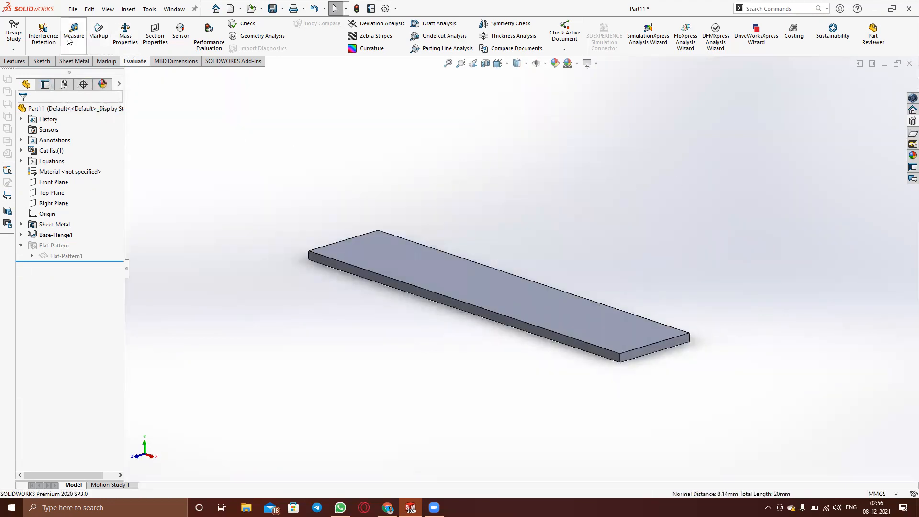
click(62, 59)
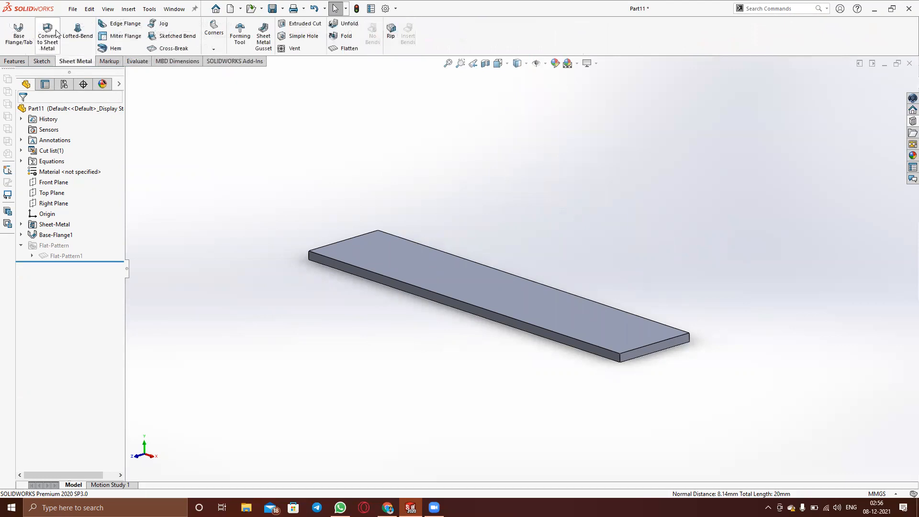
click(121, 23)
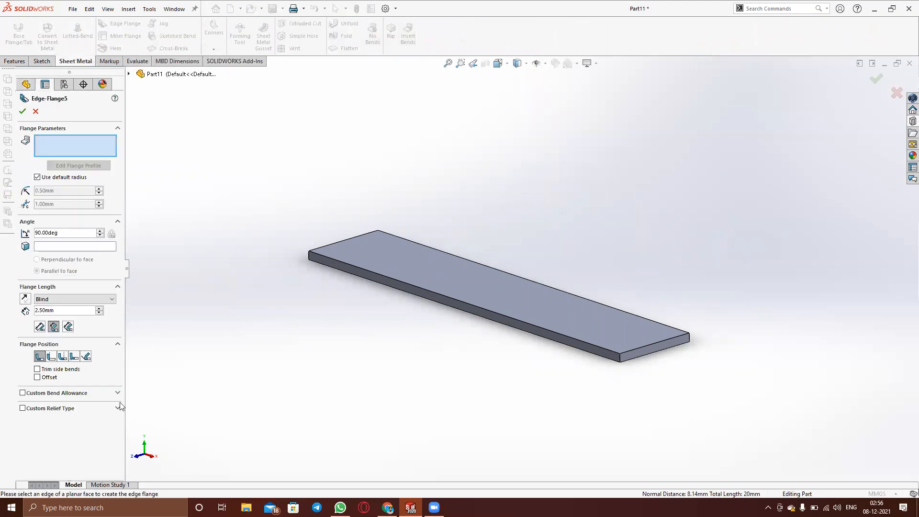
Create an edge flange on the plate's short end edge, 7 mm long and measured with the Tangent Bend option
click(68, 327)
click(57, 310)
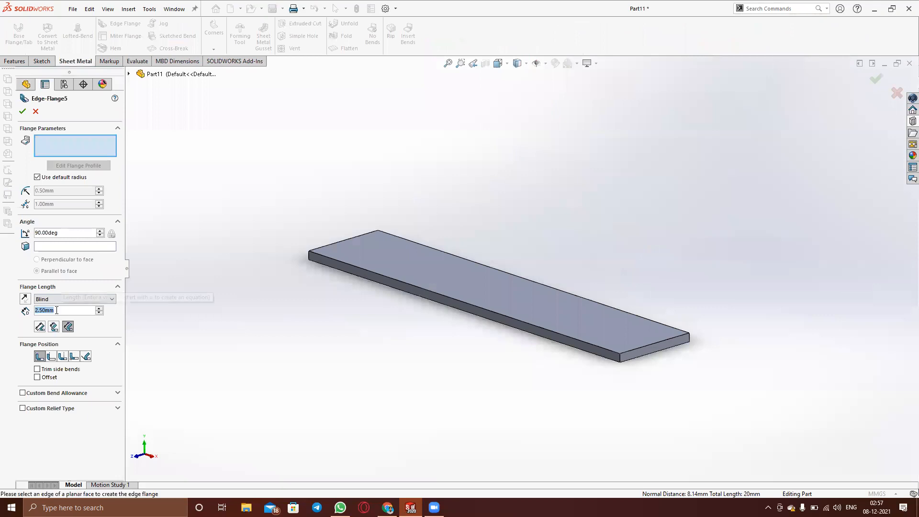
text(7)
key(Return)
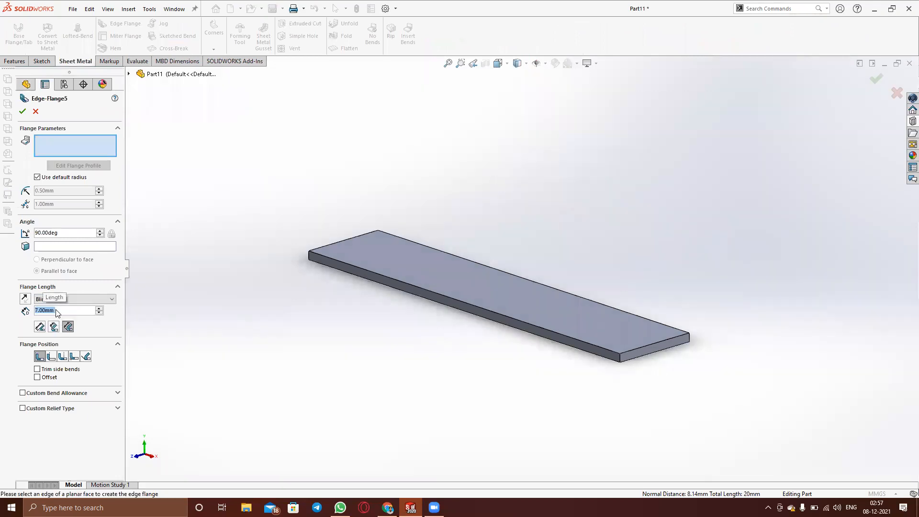
click(653, 346)
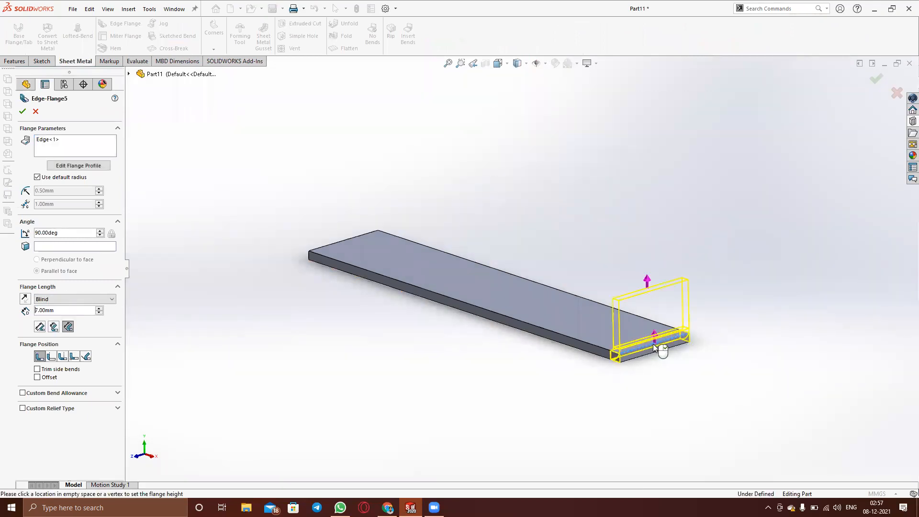
click(64, 310)
text(7)
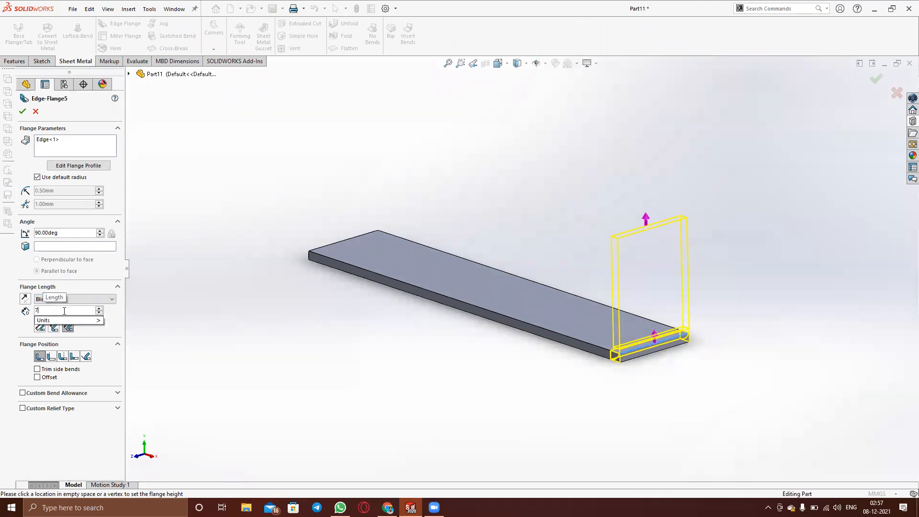
key(Return)
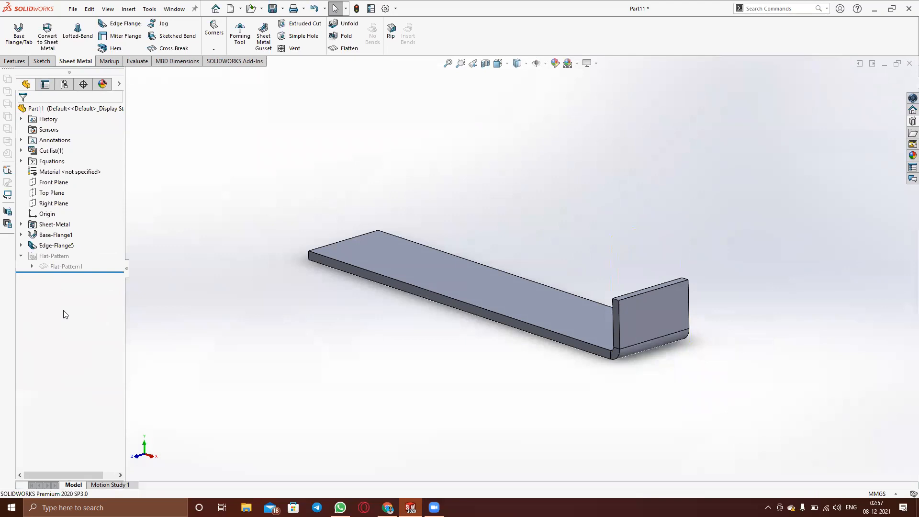
Measure the distance from the tangent-bend flange's outer top edge to the bend edge on the plate's underside
click(137, 61)
click(73, 35)
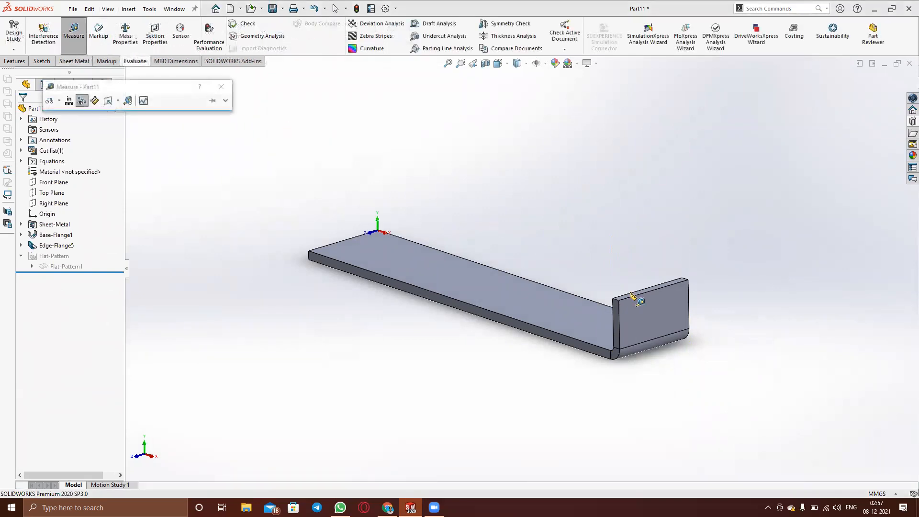
scroll(635, 328, down, 4)
scroll(636, 342, down, 2)
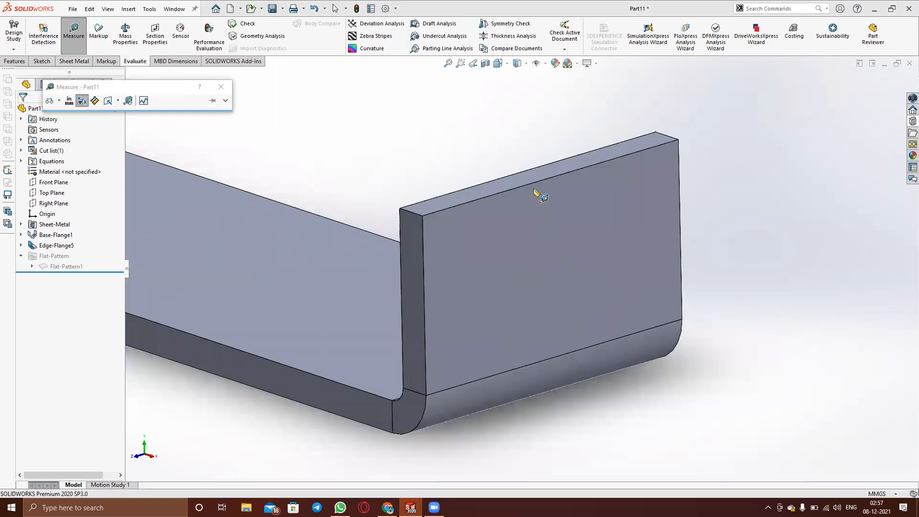
click(534, 190)
middle_drag(574, 418, 564, 318)
click(492, 410)
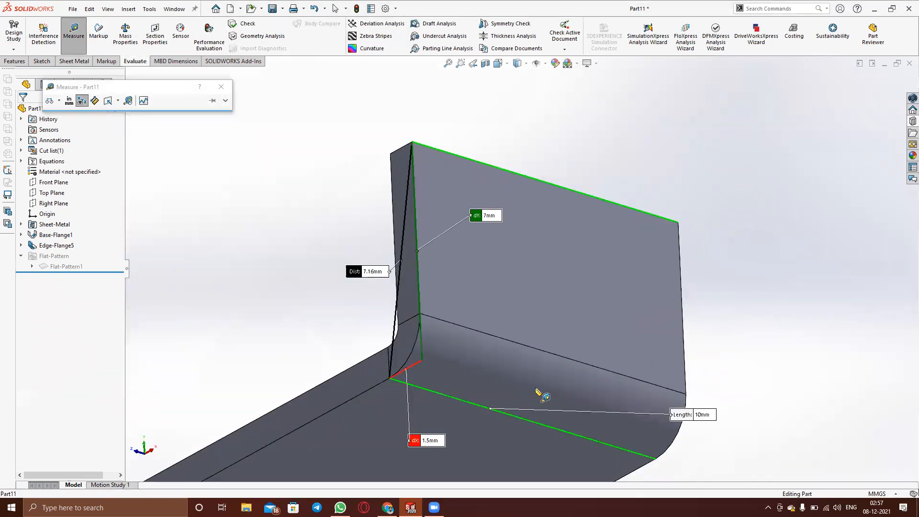
middle_drag(765, 270, 788, 304)
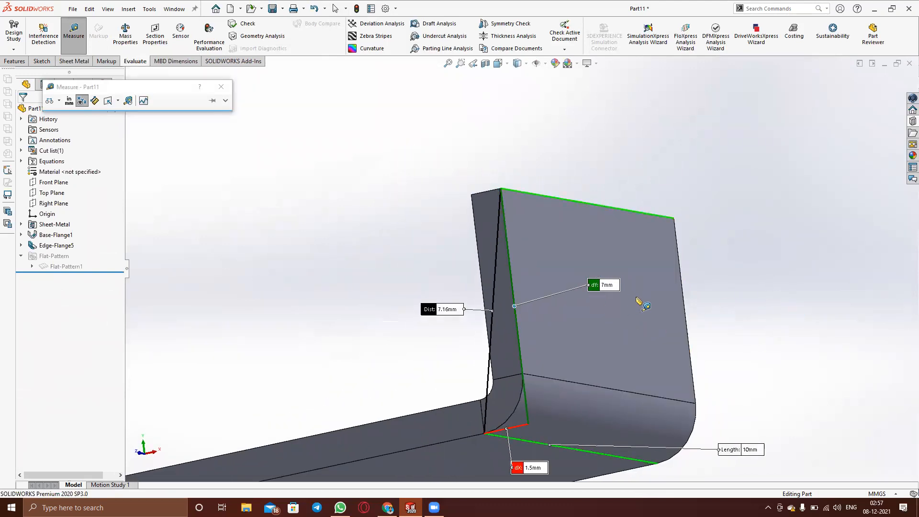
middle_drag(423, 273, 479, 345)
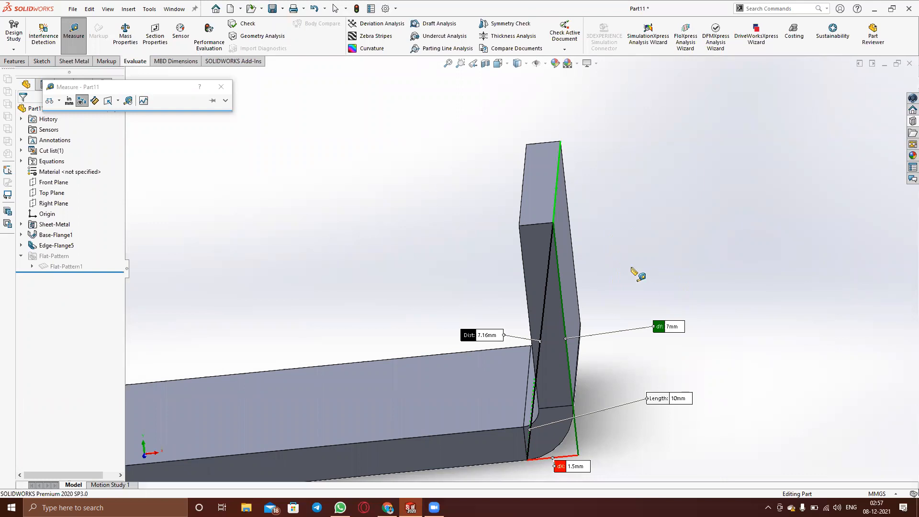
click(221, 86)
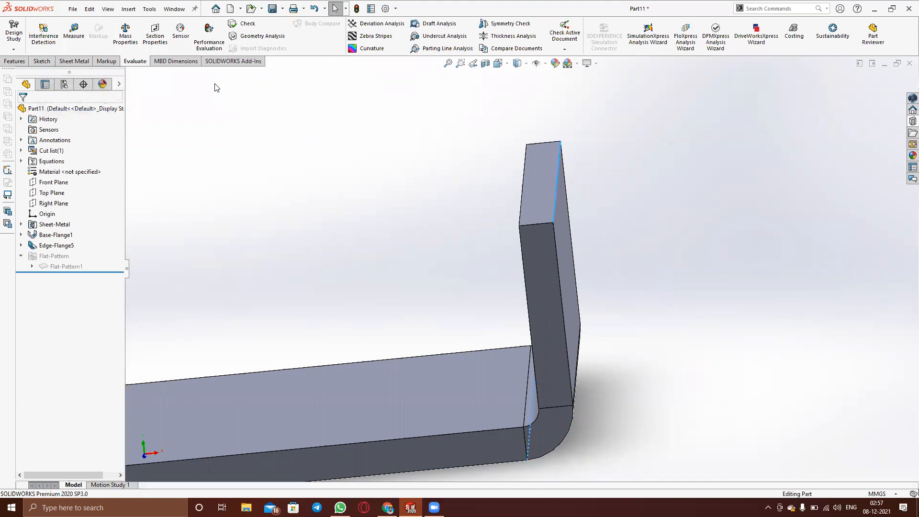
Start a new Edge Flange feature and select both long edges of the plate for it
middle_drag(423, 259, 325, 290)
scroll(396, 276, up, 5)
scroll(305, 288, down, 2)
scroll(305, 288, up, 4)
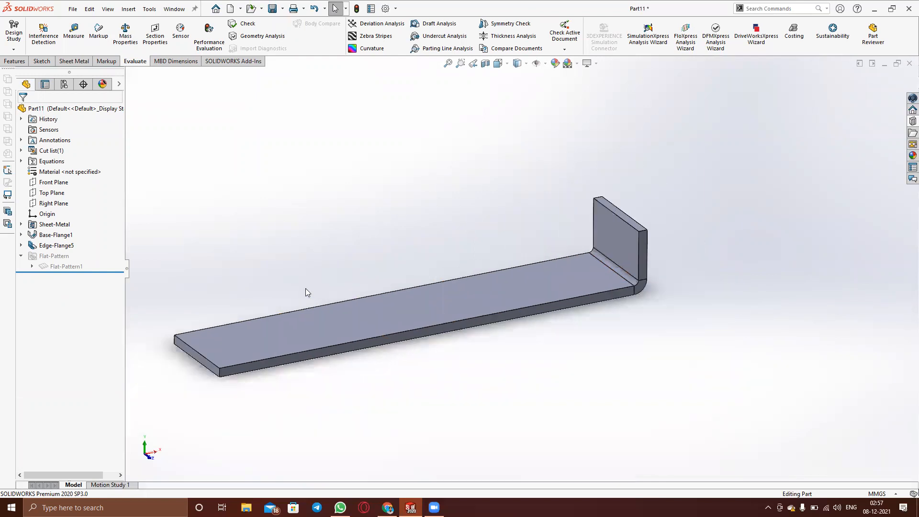
scroll(305, 289, down, 4)
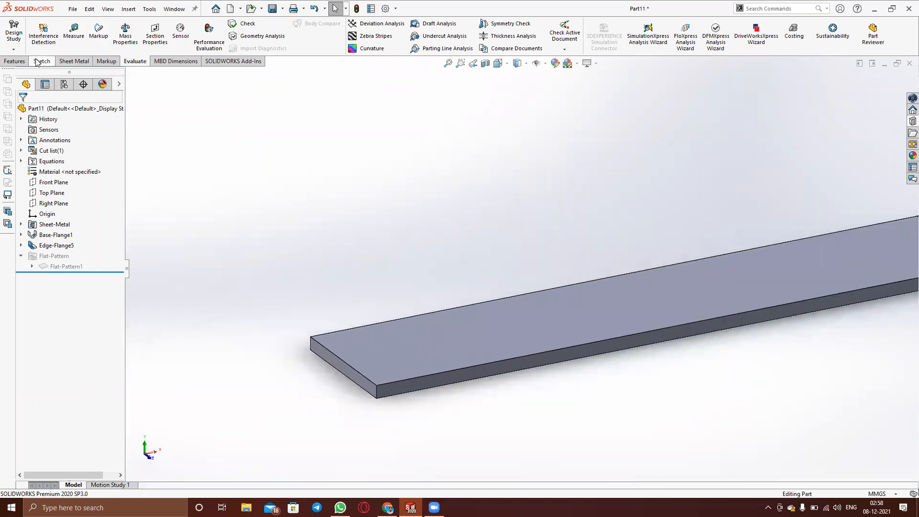
click(74, 62)
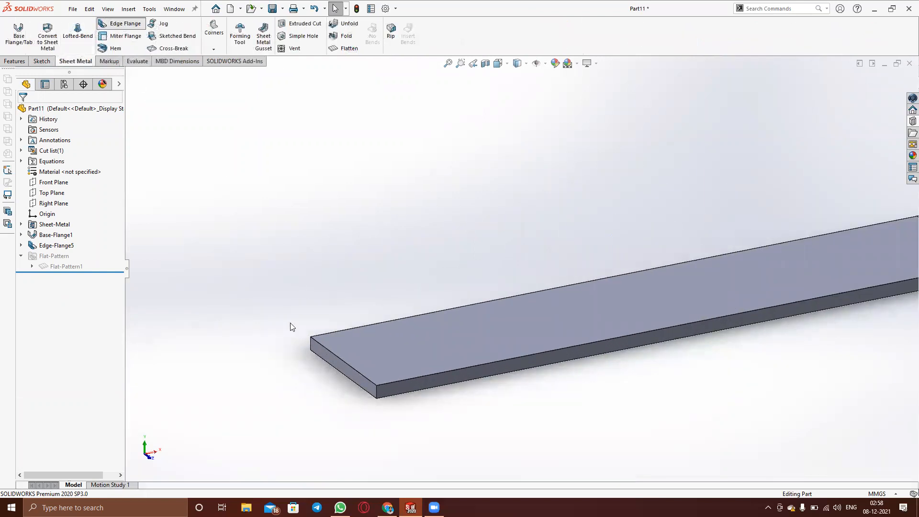
click(423, 378)
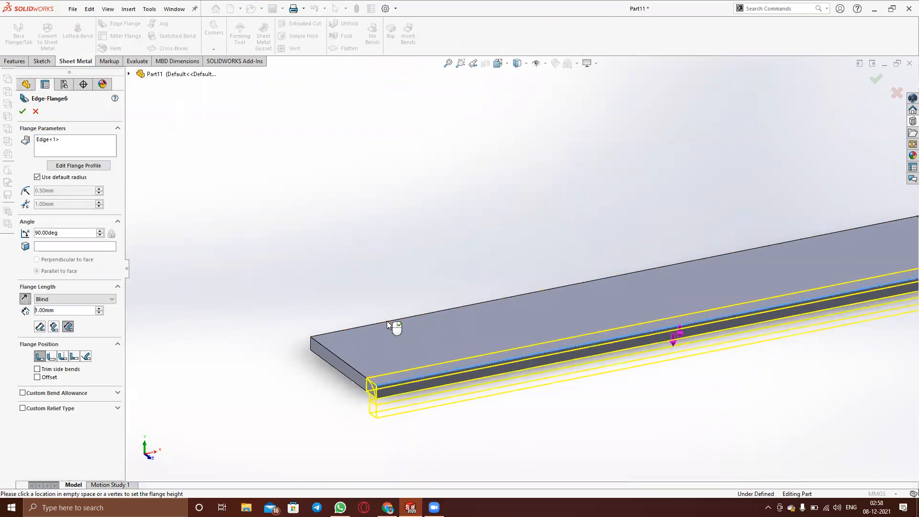
middle_drag(355, 286, 539, 307)
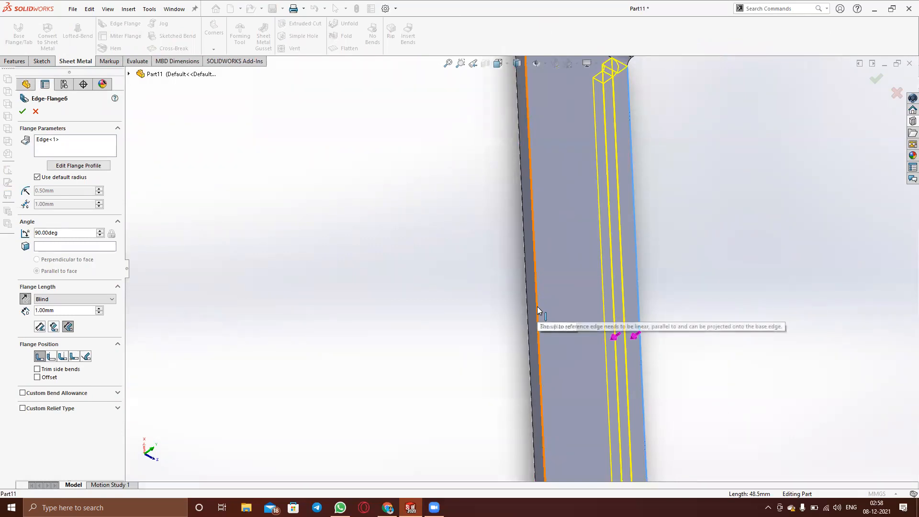
middle_drag(387, 319, 375, 293)
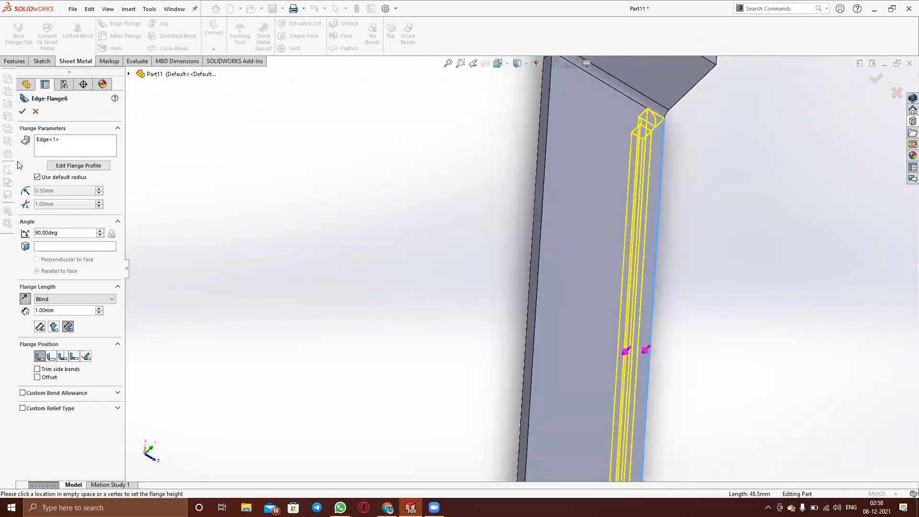
click(534, 314)
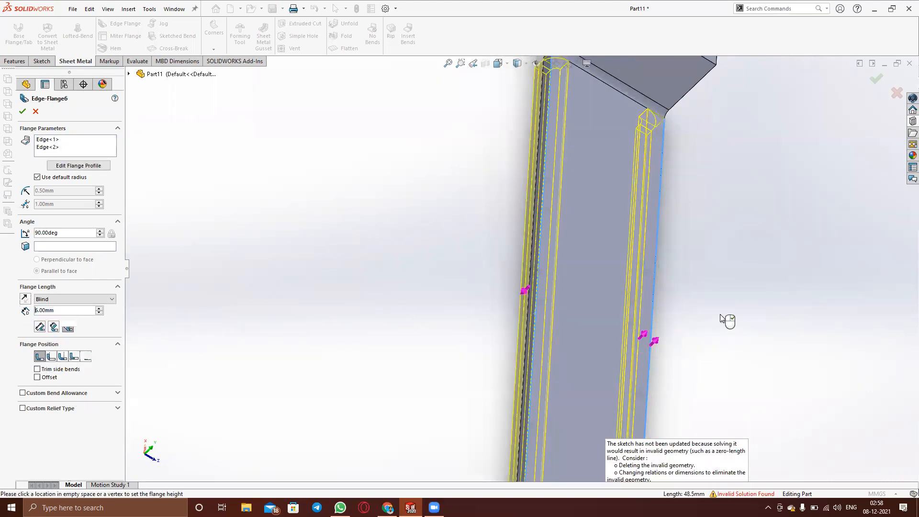
Set the length of the two long-edge flanges to 10 mm and create them pointing downward with the Tangent Bend option
middle_drag(724, 318, 693, 294)
scroll(703, 299, up, 5)
mouse_move(737, 350)
middle_down()
mouse_move(693, 334)
mouse_move(735, 331)
middle_up()
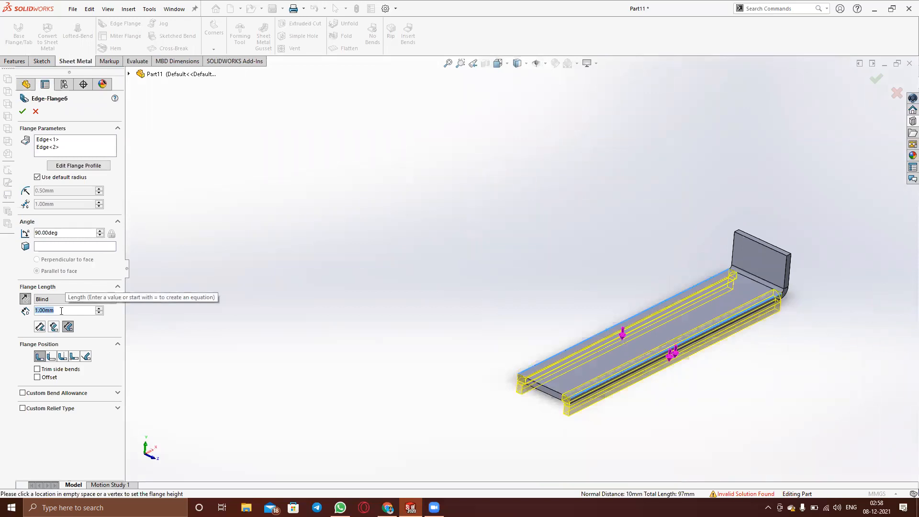
text(10)
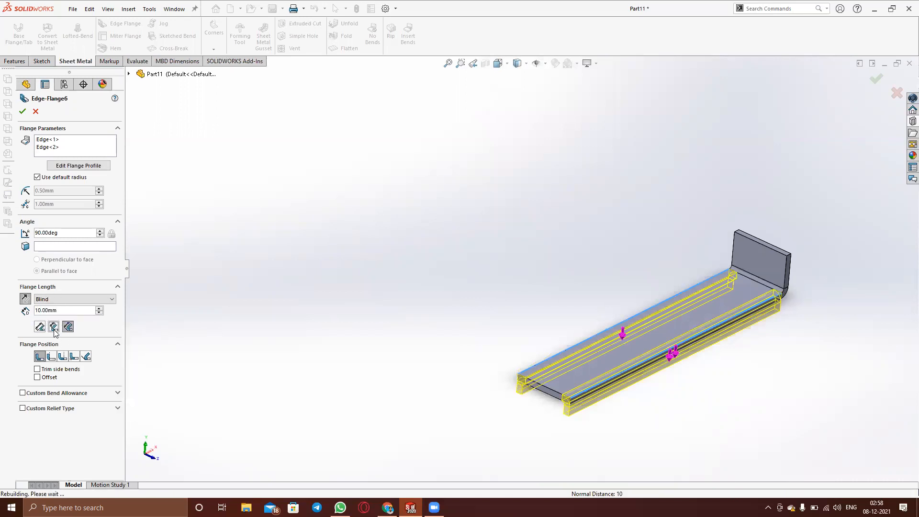
key(Return)
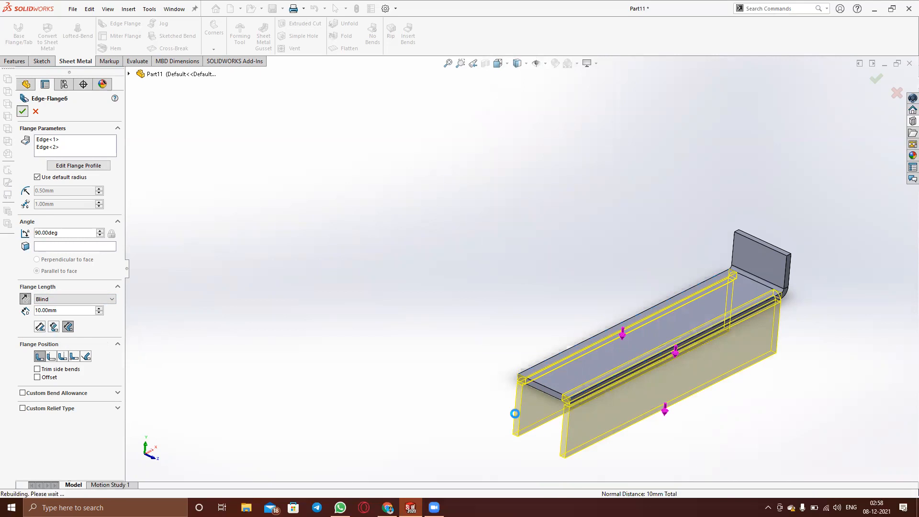
Examine the two long-edge flanges and how their bends meet the short-end flange at the plate's corners
scroll(565, 404, down, 3)
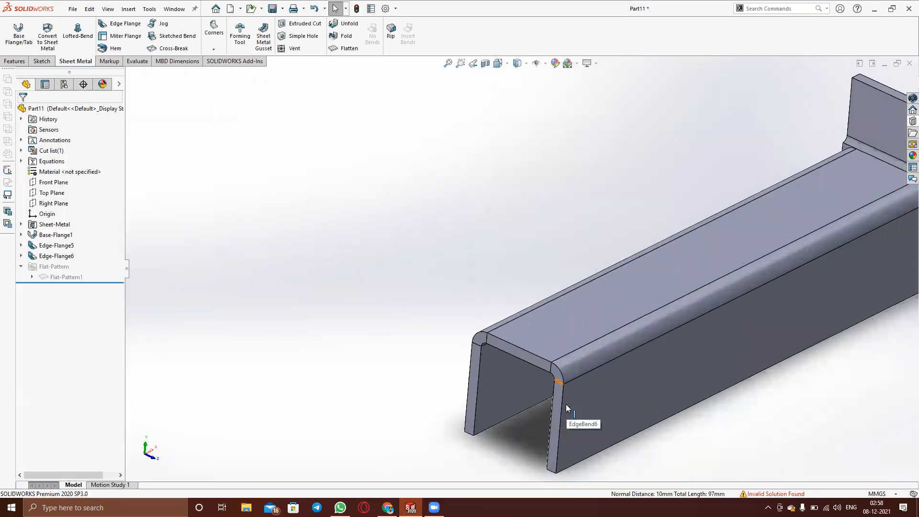
scroll(565, 404, up, 4)
scroll(548, 387, down, 4)
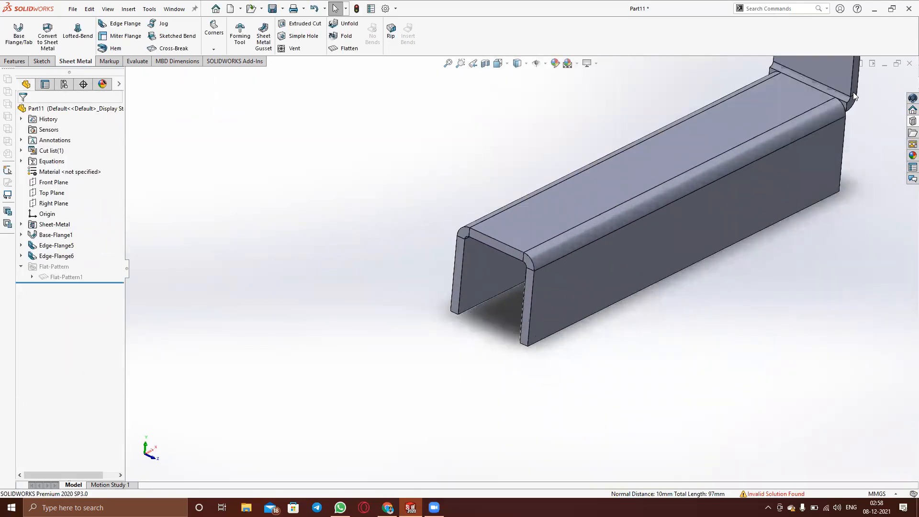
scroll(854, 96, down, 5)
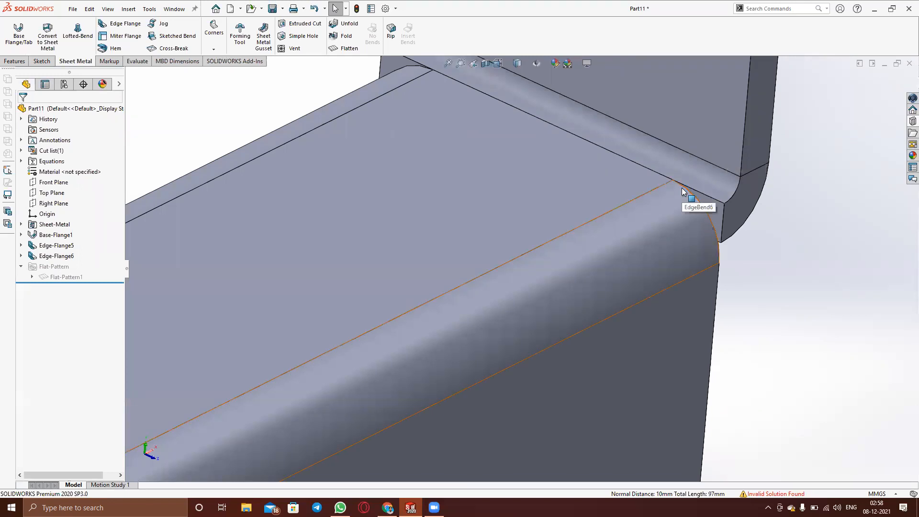
scroll(433, 154, up, 5)
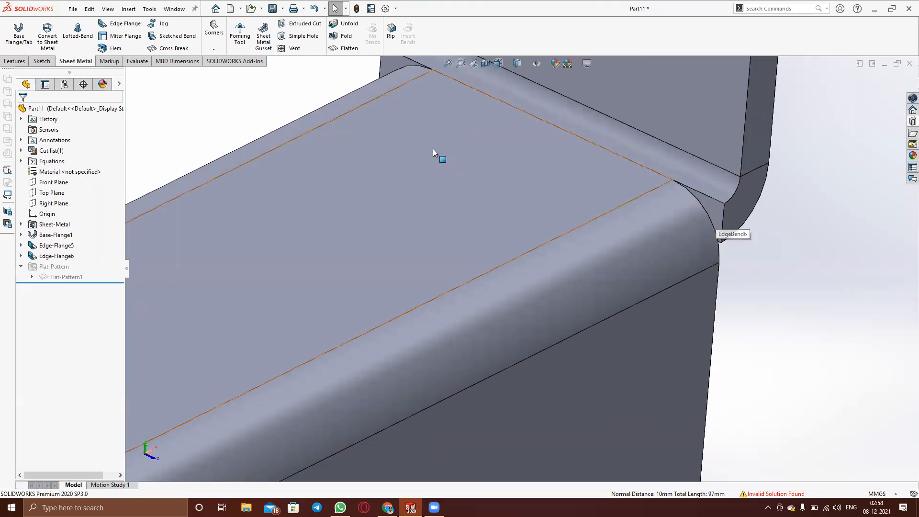
middle_drag(421, 153, 475, 183)
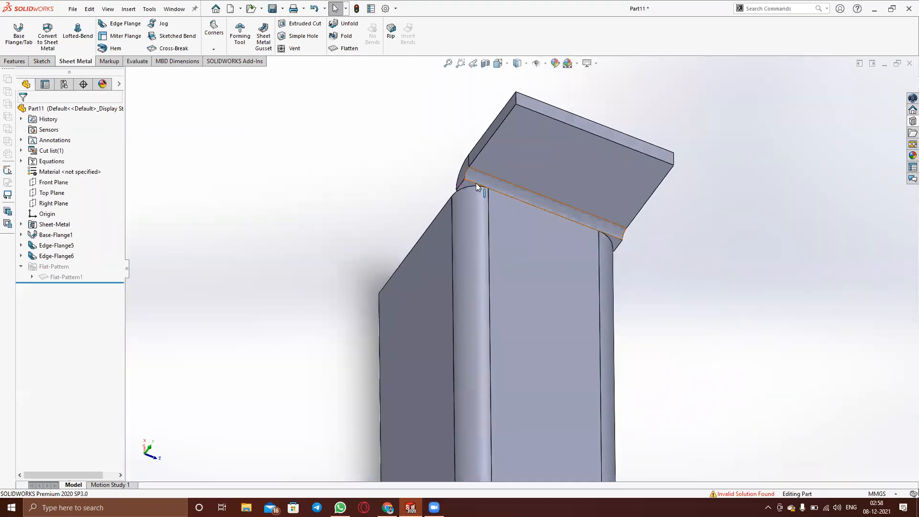
scroll(470, 191, down, 5)
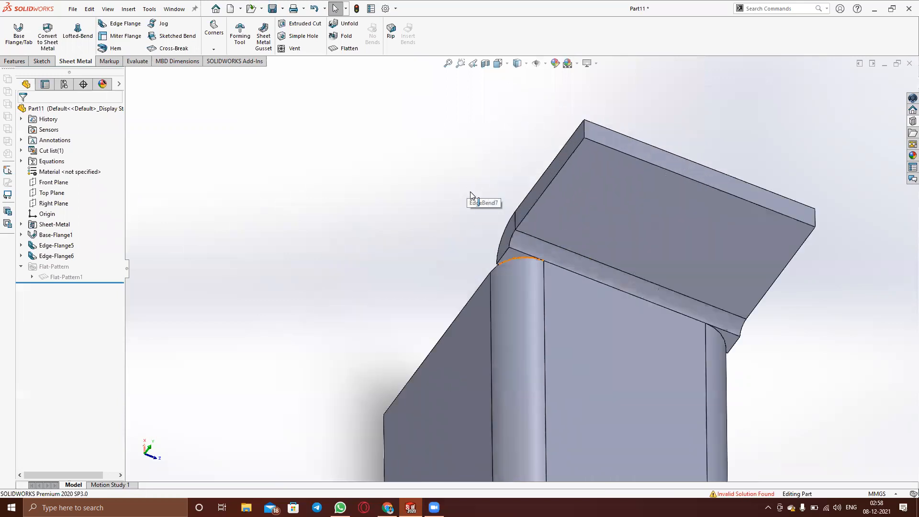
scroll(470, 191, up, 8)
scroll(521, 399, down, 3)
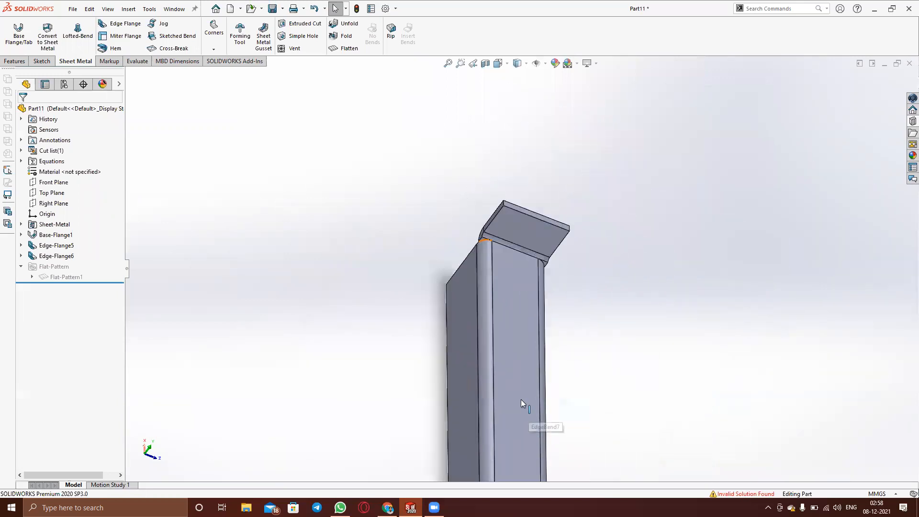
scroll(519, 396, up, 6)
middle_drag(518, 396, 486, 296)
scroll(486, 297, down, 5)
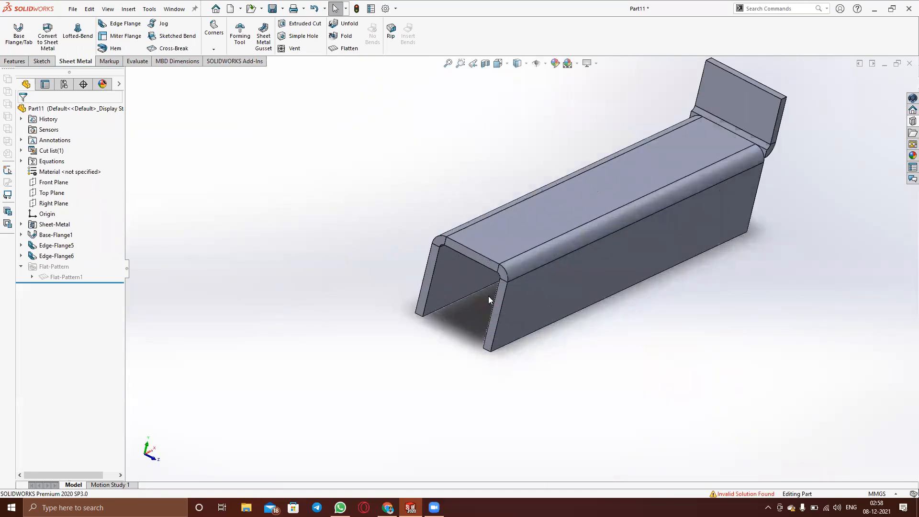
scroll(488, 301, down, 1)
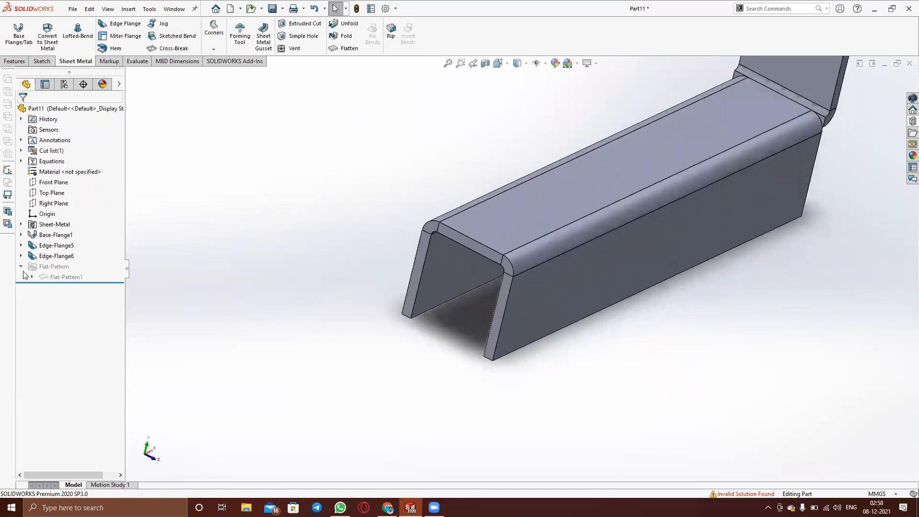
Expand Edge-Flange6 and highlight each of its two profile sketches to see which flange it belongs to
click(21, 256)
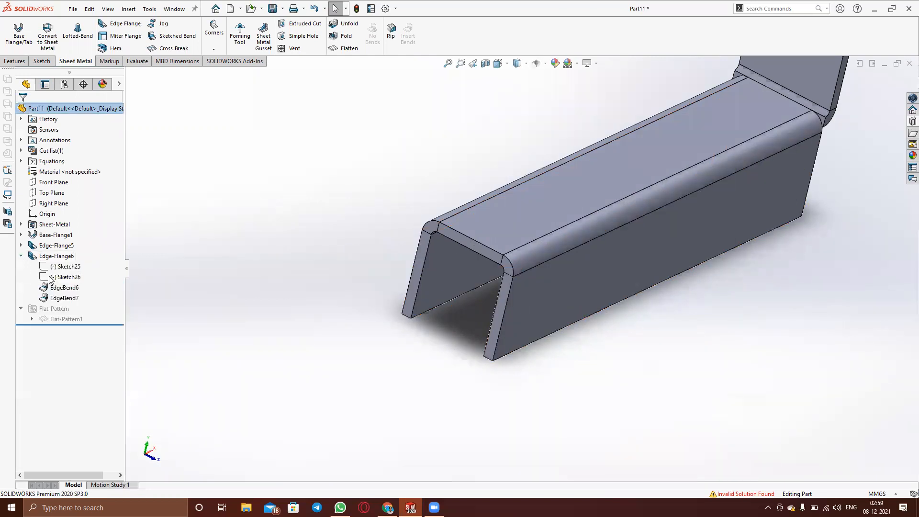
click(77, 277)
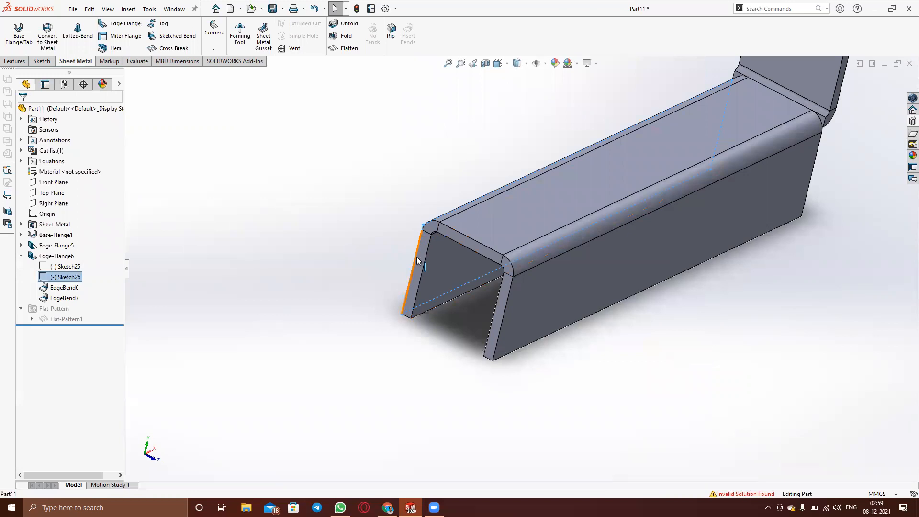
middle_drag(290, 314, 351, 373)
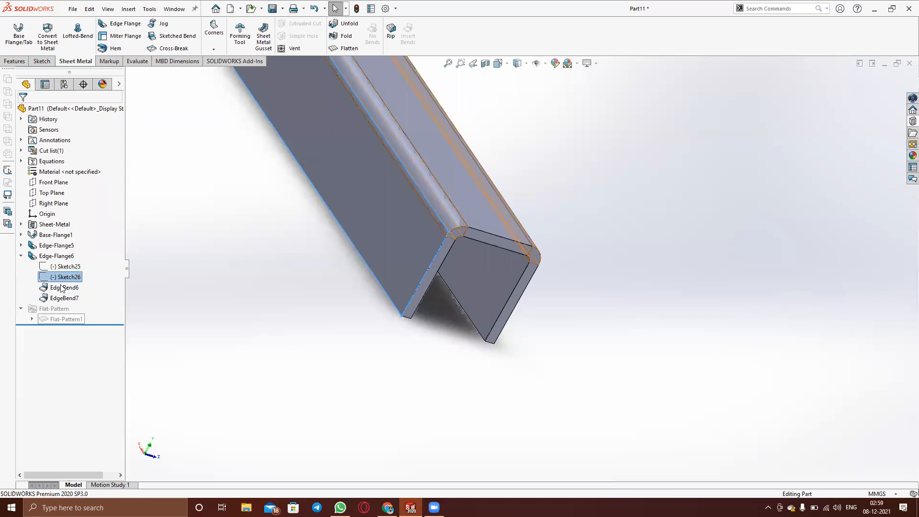
click(66, 266)
middle_drag(568, 334, 467, 340)
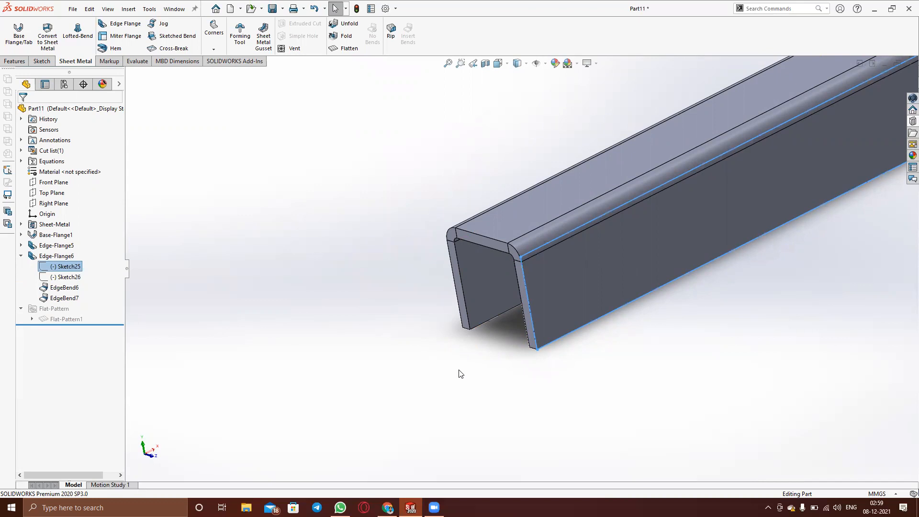
Edit Sketch25 of Edge-Flange6, stretch the profile downward to about 27 mm high, and exit the sketch
right_click(63, 270)
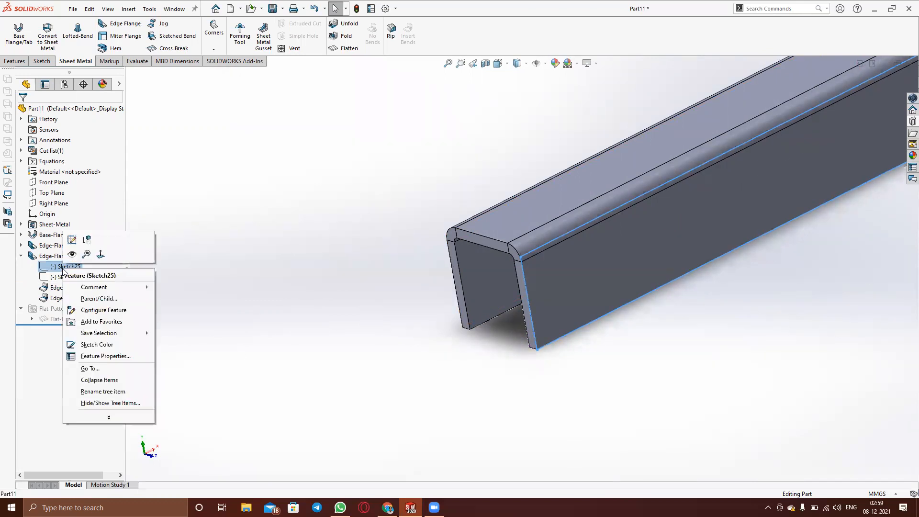
click(71, 244)
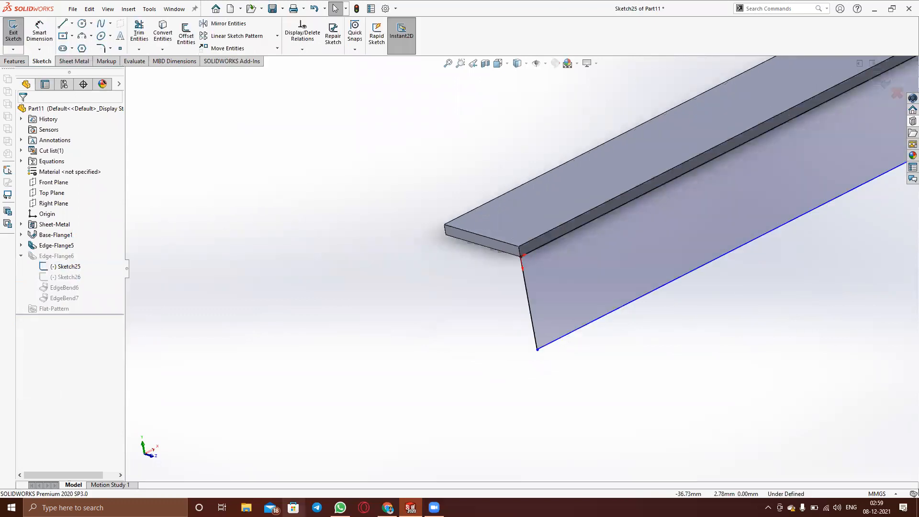
scroll(555, 359, up, 2)
scroll(548, 336, down, 3)
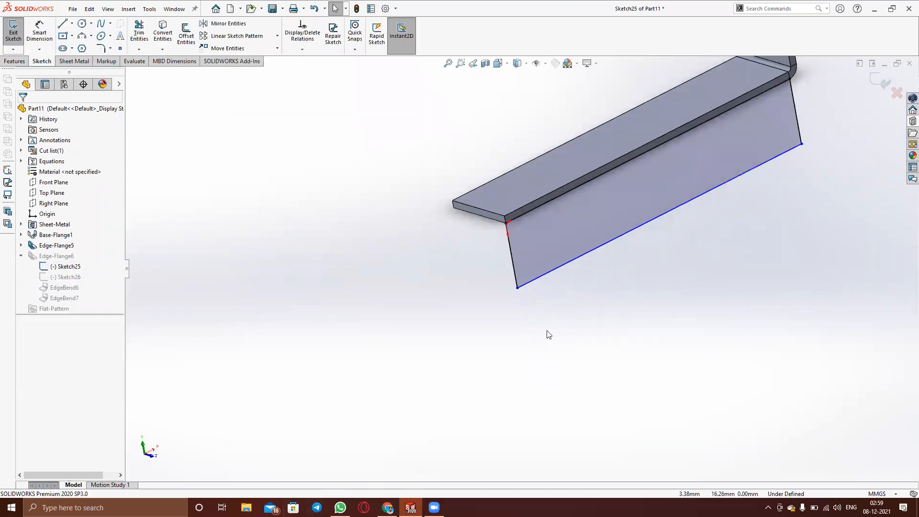
mouse_move(504, 262)
mouse_down()
mouse_move(575, 231)
mouse_move(614, 230)
mouse_move(658, 365)
mouse_up()
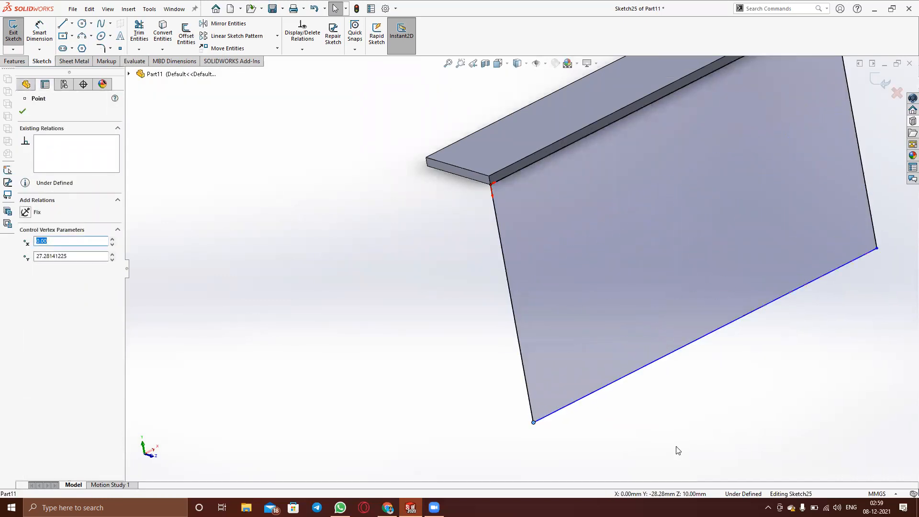
click(25, 113)
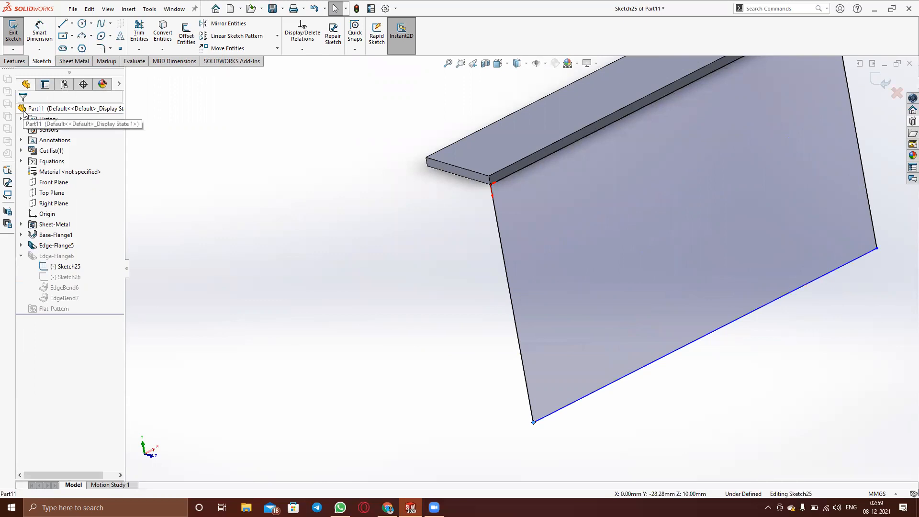
scroll(396, 253, up, 2)
scroll(397, 253, up, 2)
click(880, 89)
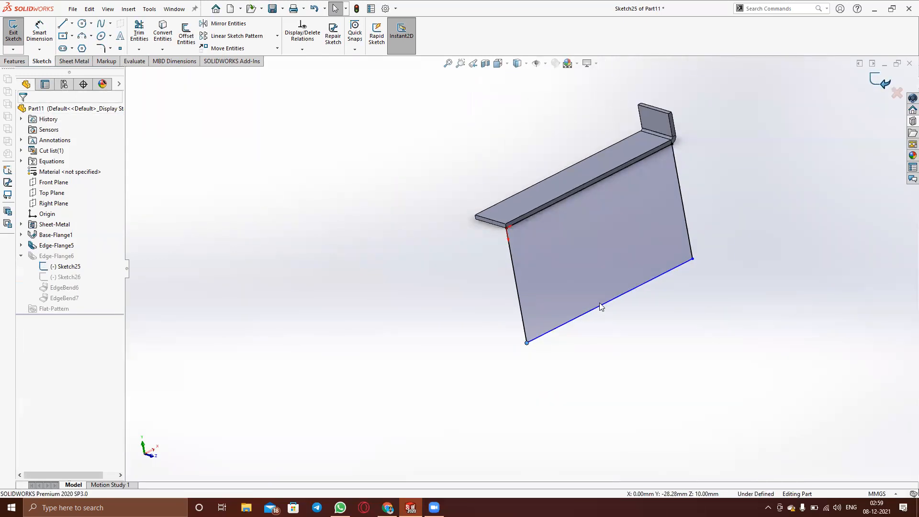
Undo the stretching of the long-edge flange's profile sketch
key(ctrl+z)
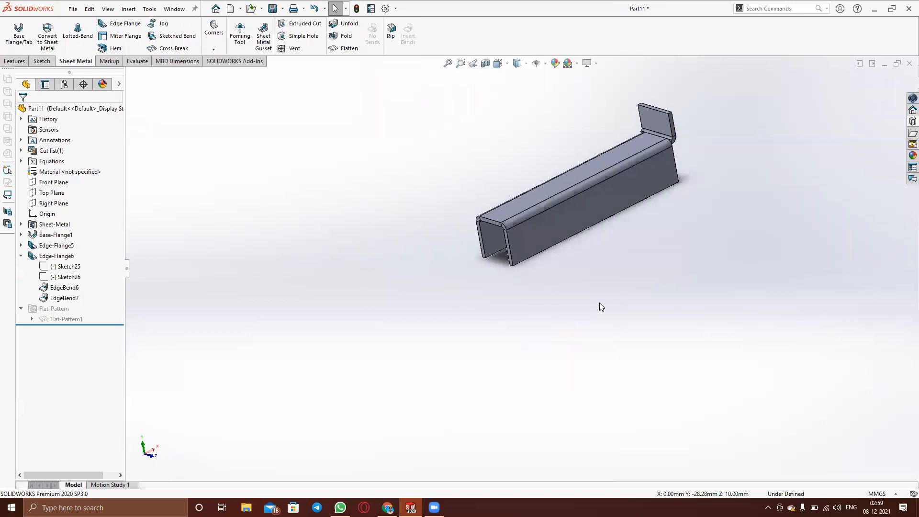
mouse_move(510, 280)
middle_down()
mouse_move(540, 289)
mouse_move(507, 284)
middle_up()
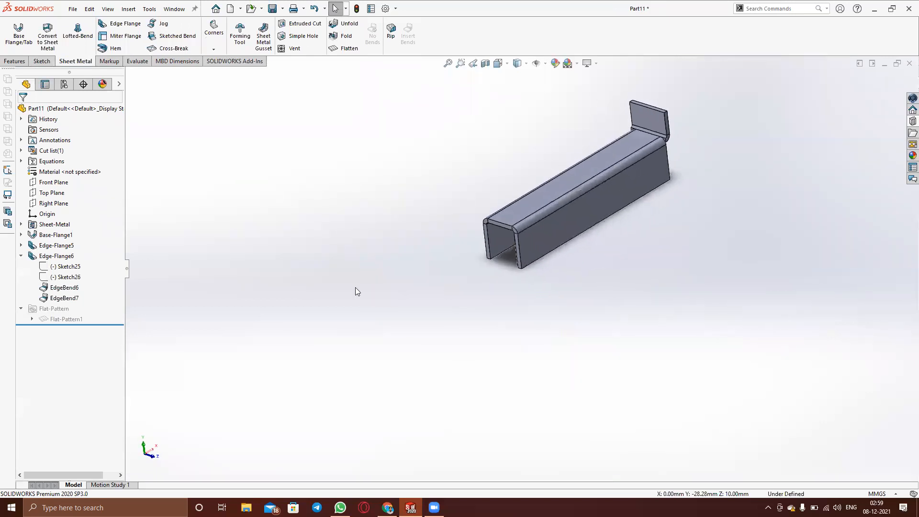
Edit a flange profile of Edge-Flange6, pulling its end corner inward about 2.4 mm and its lower edge to about 5.2 mm, and finish
click(56, 266)
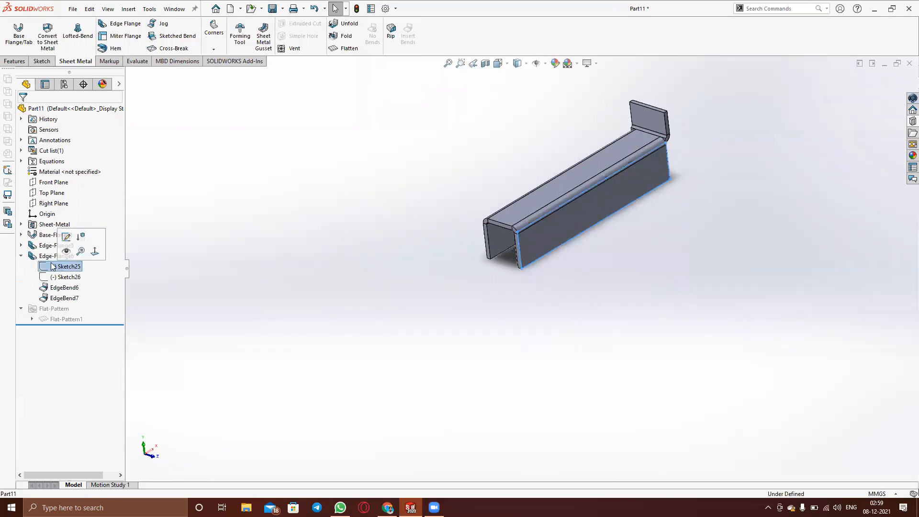
right_click(47, 257)
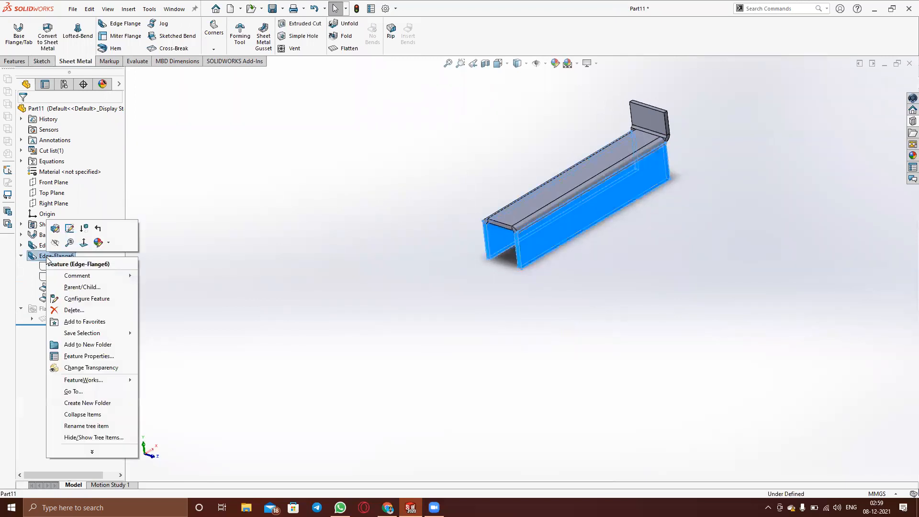
click(55, 229)
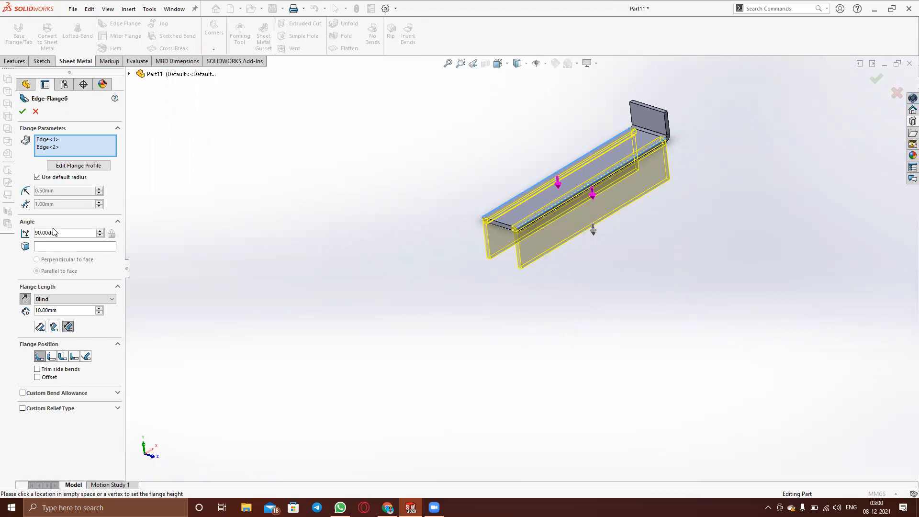
click(81, 166)
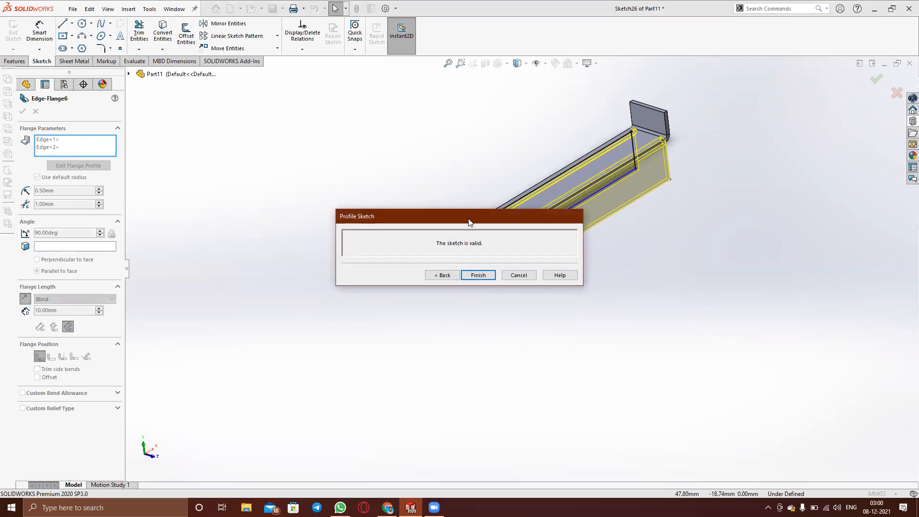
drag(469, 222, 457, 389)
scroll(535, 228, down, 5)
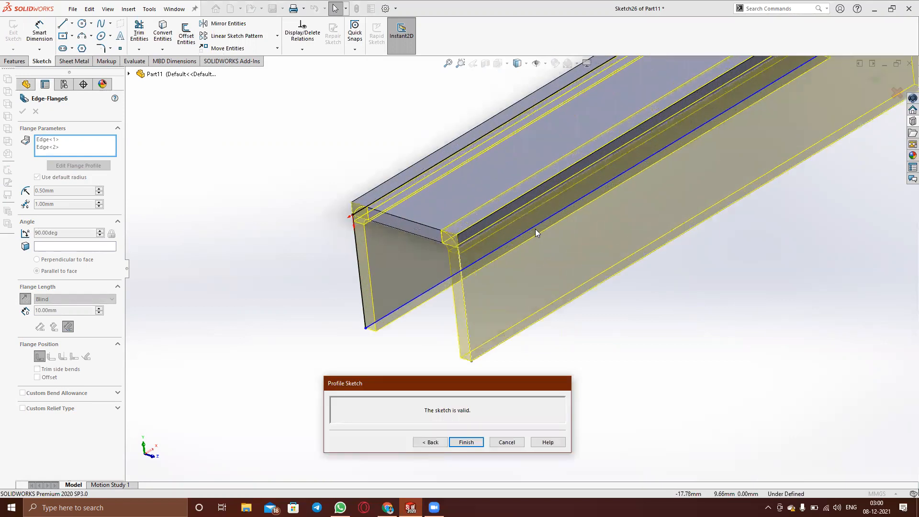
scroll(535, 229, down, 2)
middle_drag(414, 312, 502, 303)
scroll(240, 283, up, 3)
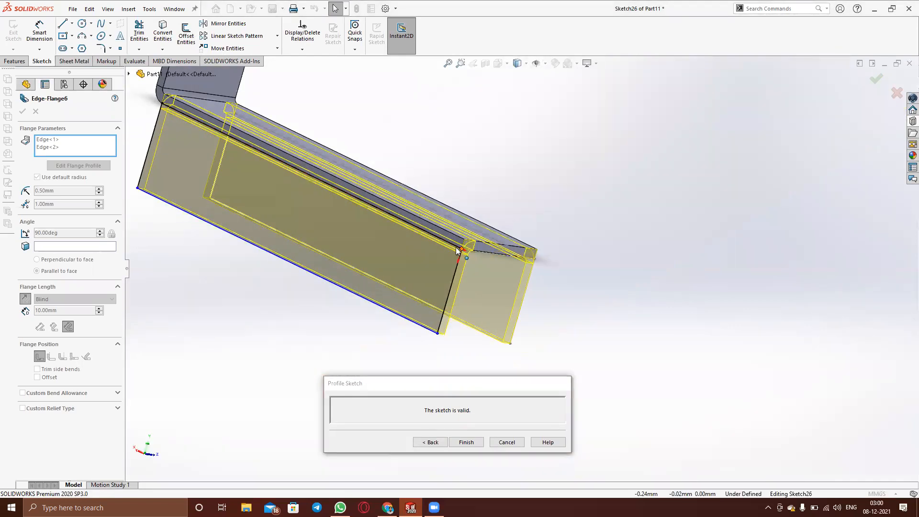
drag(458, 249, 444, 241)
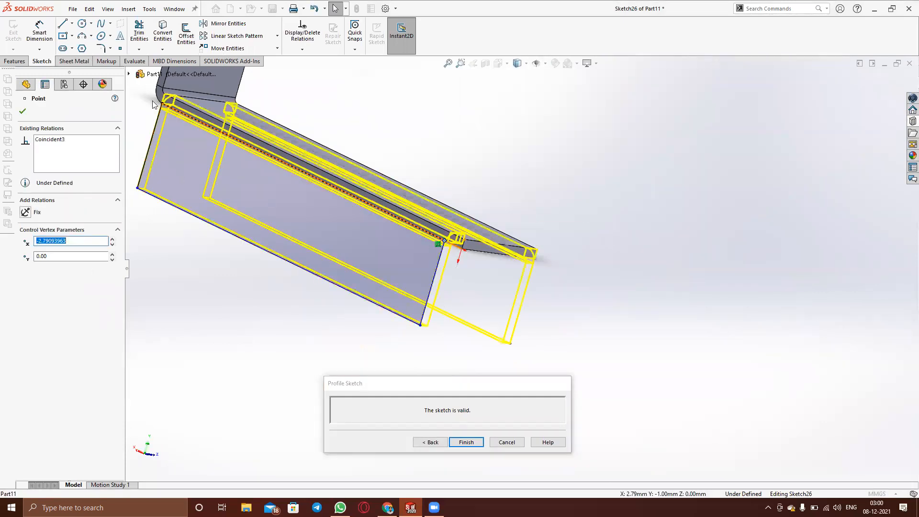
mouse_move(420, 327)
mouse_down()
mouse_move(438, 310)
mouse_move(433, 293)
mouse_up()
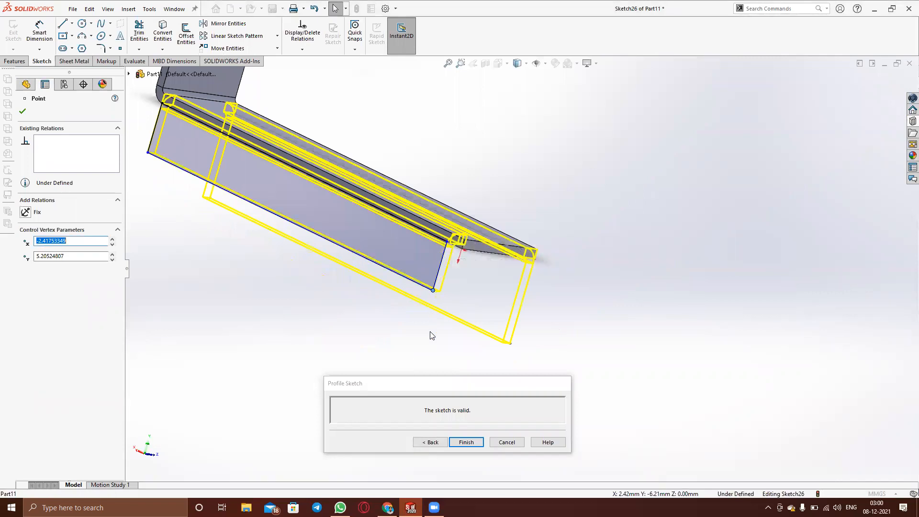
mouse_move(275, 294)
middle_down()
mouse_move(324, 317)
mouse_move(264, 309)
middle_up()
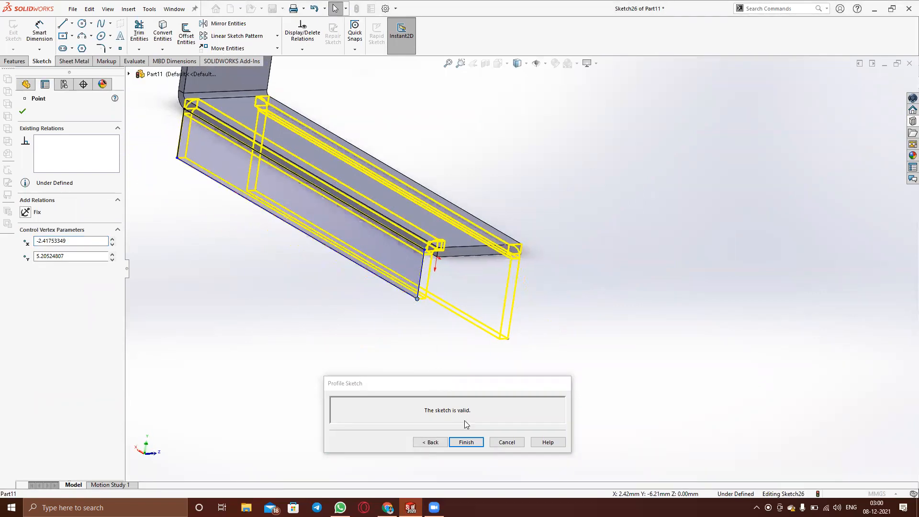
click(466, 442)
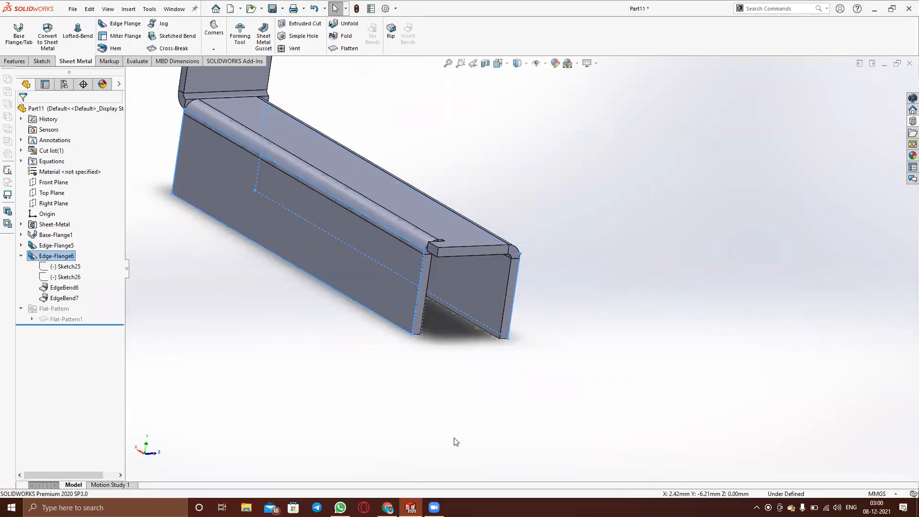
Examine the end of the narrowed long-edge flange and its bend relief from both sides of the part
middle_drag(447, 359, 488, 398)
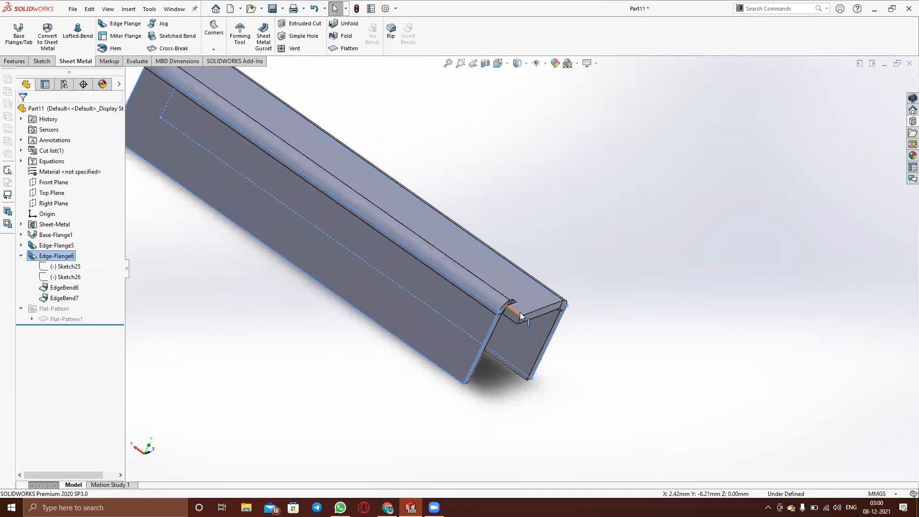
scroll(526, 287, up, 3)
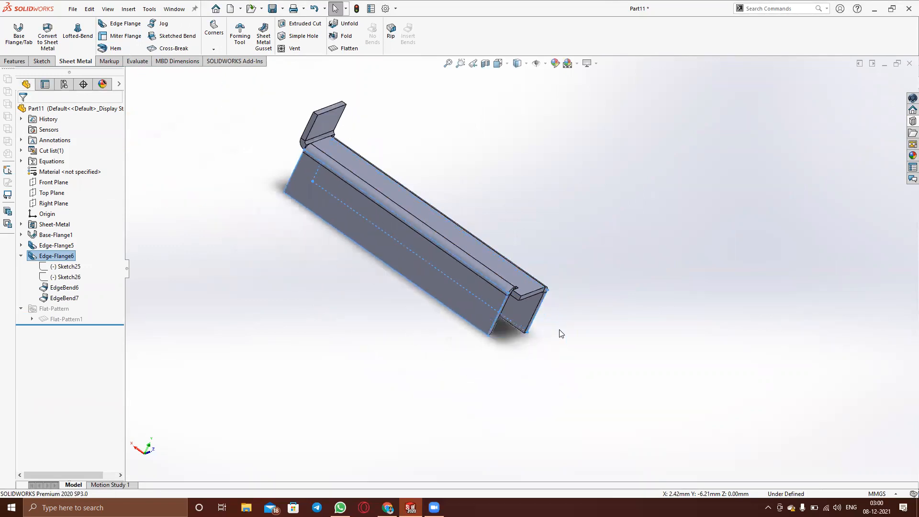
middle_drag(561, 294, 338, 308)
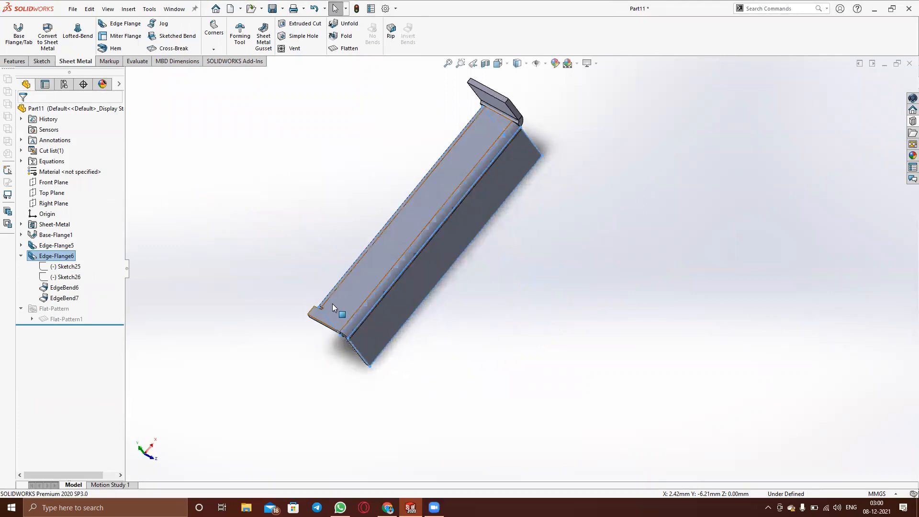
scroll(413, 332, down, 5)
middle_drag(412, 343, 478, 353)
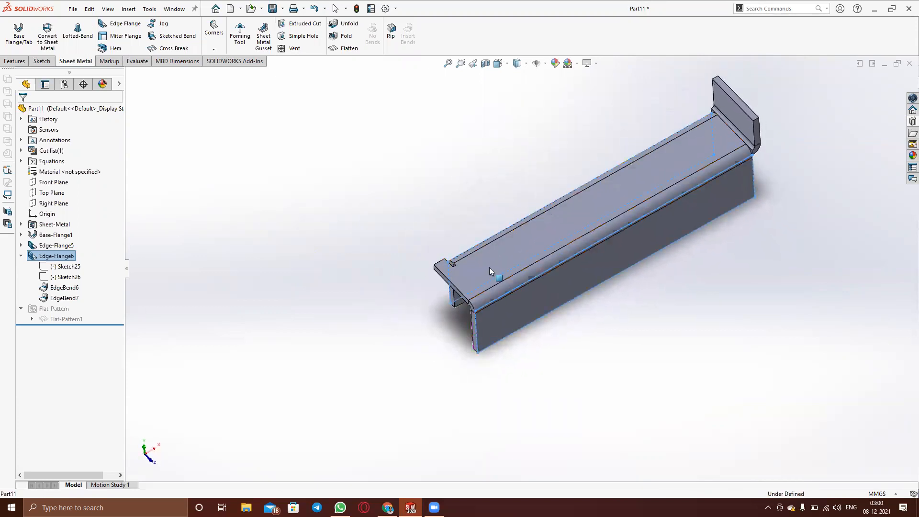
click(555, 320)
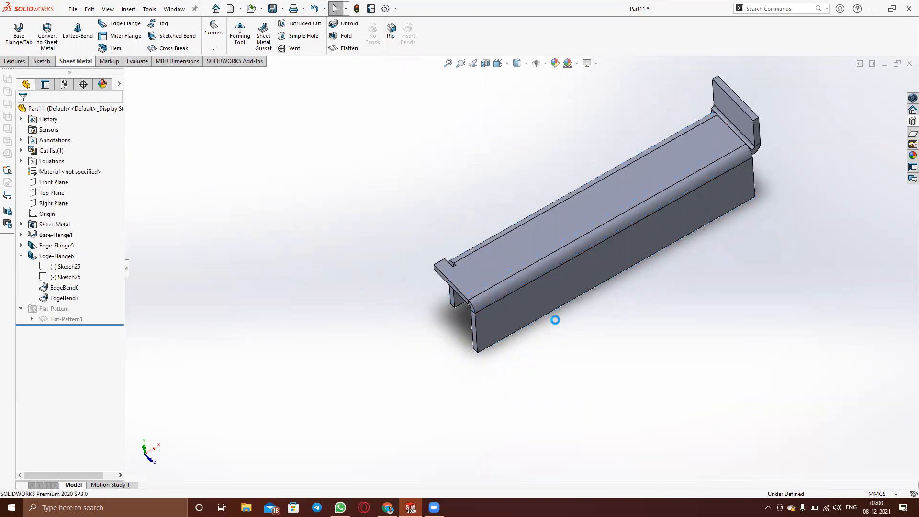
Undo the edge flange operations back to the plain base plate
key(ctrl+z)
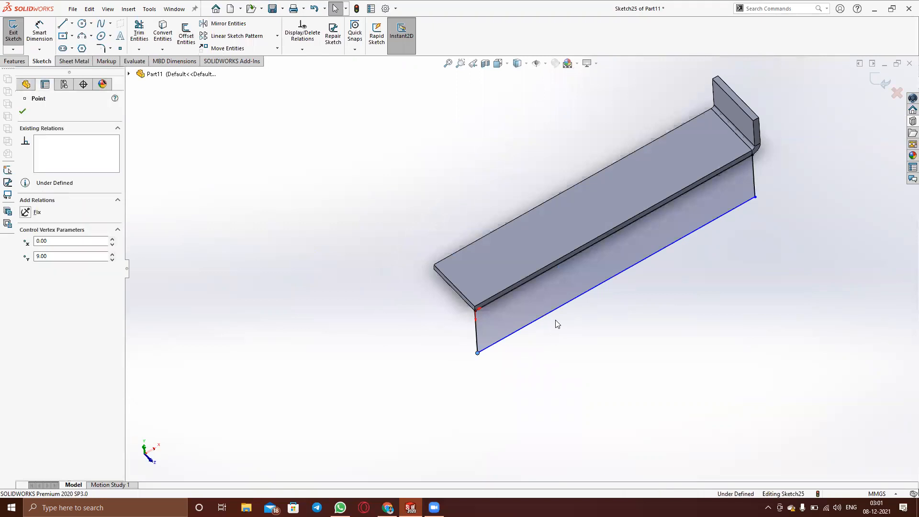
key(ctrl+z)
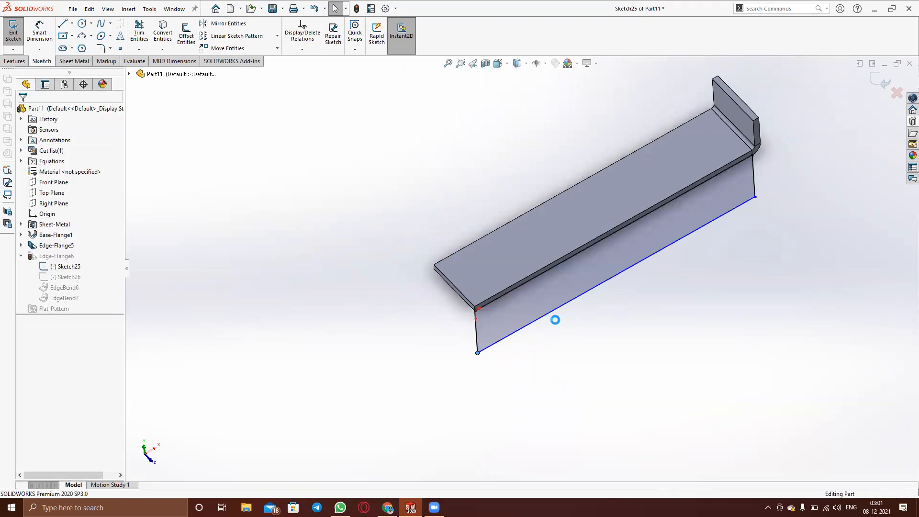
key(ctrl+z)
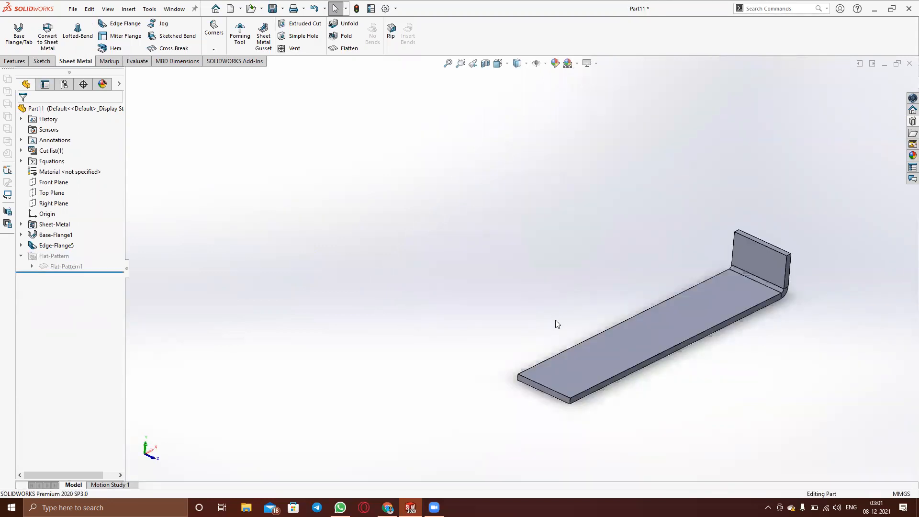
key(ctrl+z)
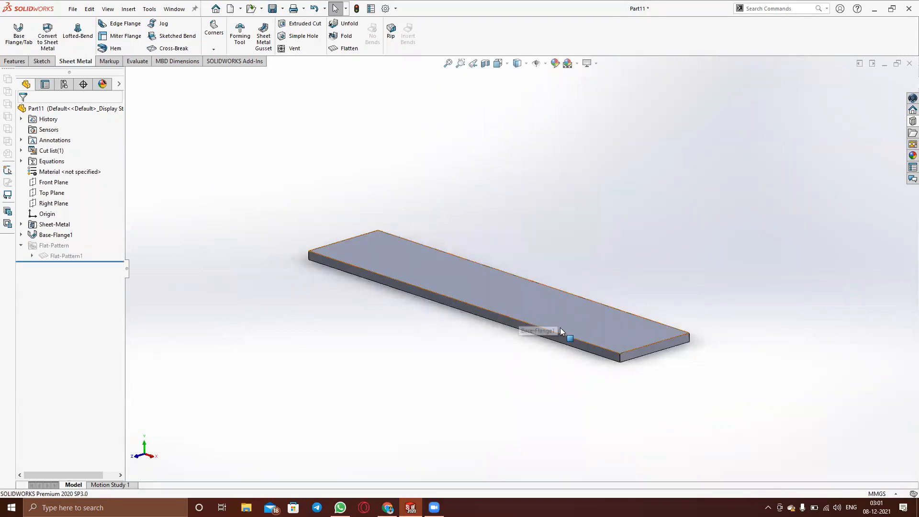
key(ctrl+z)
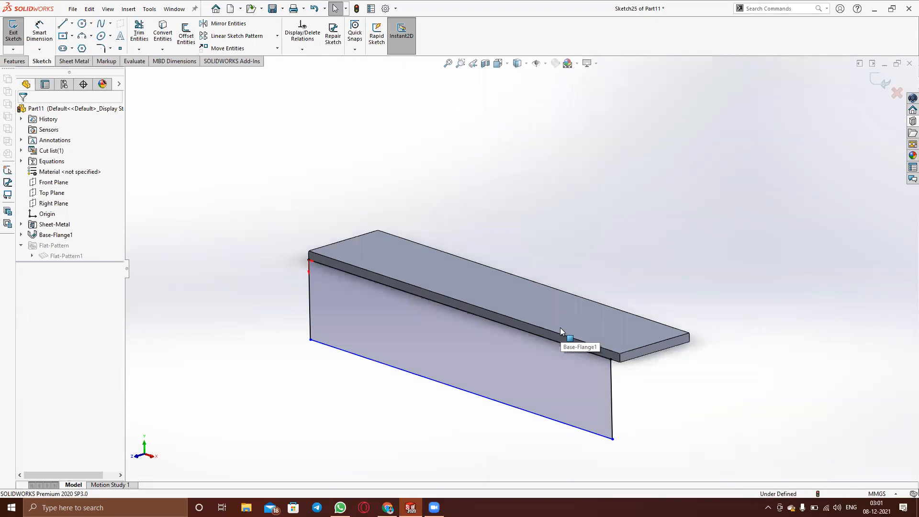
key(ctrl+z)
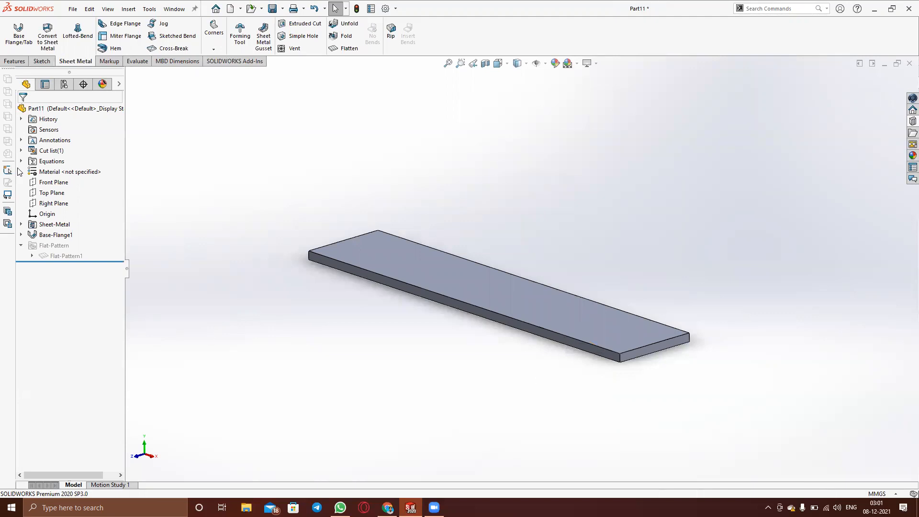
click(121, 24)
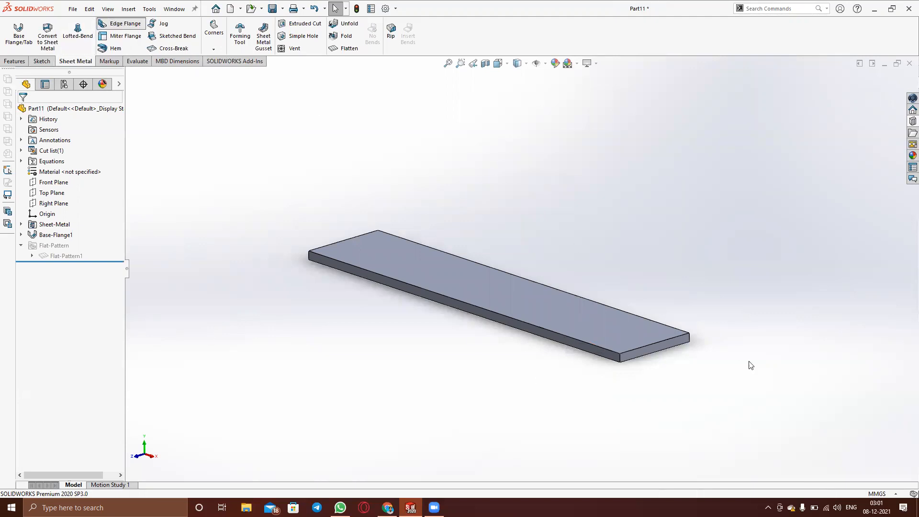
click(642, 345)
middle_drag(476, 361, 550, 421)
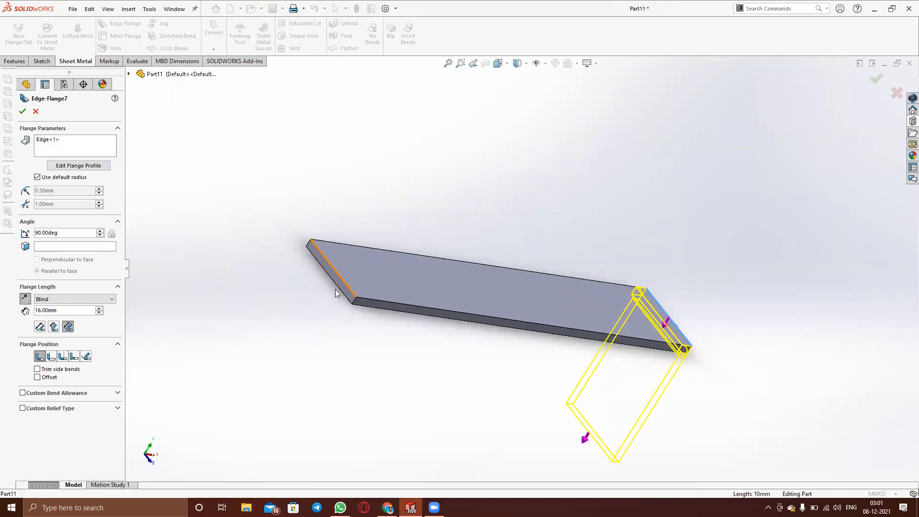
click(85, 154)
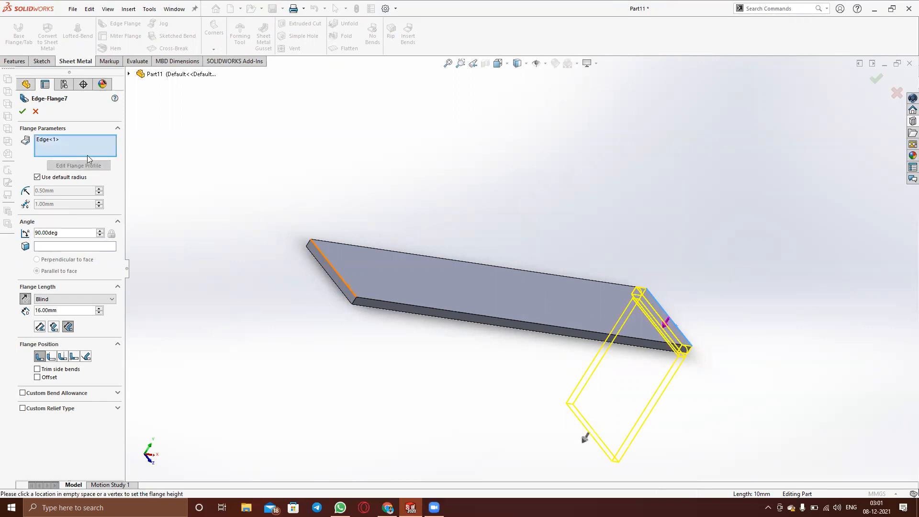
click(334, 270)
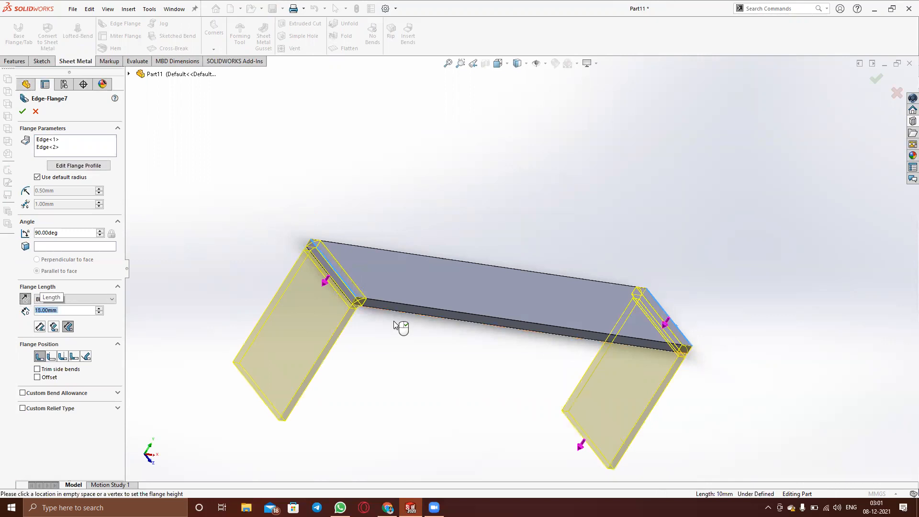
click(65, 166)
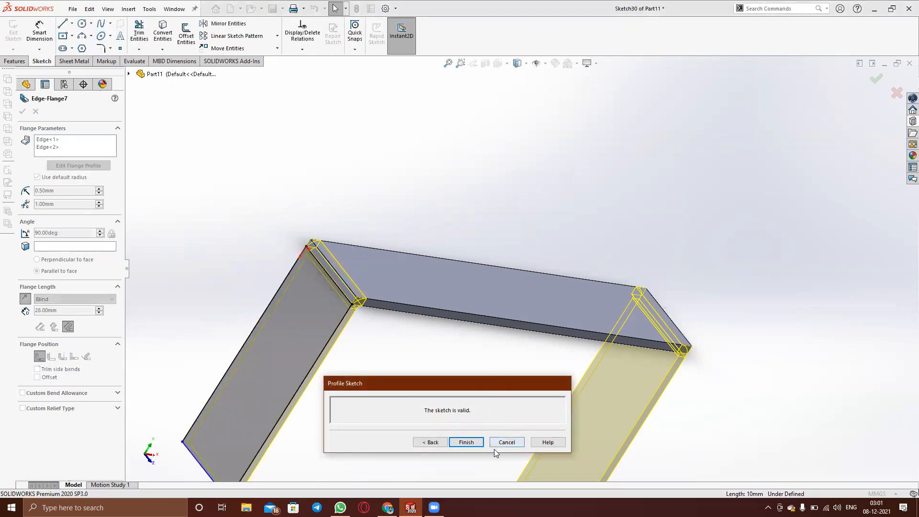
mouse_move(462, 379)
middle_down()
mouse_move(304, 327)
mouse_move(718, 363)
middle_up()
scroll(708, 334, down, 3)
mouse_move(702, 314)
middle_down()
mouse_move(605, 320)
mouse_move(600, 337)
middle_up()
scroll(586, 294, down, 3)
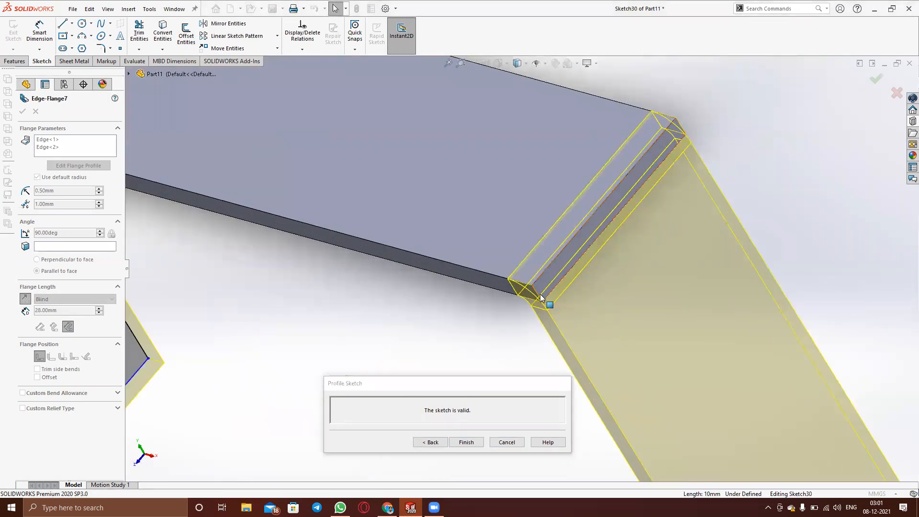
drag(541, 303, 575, 272)
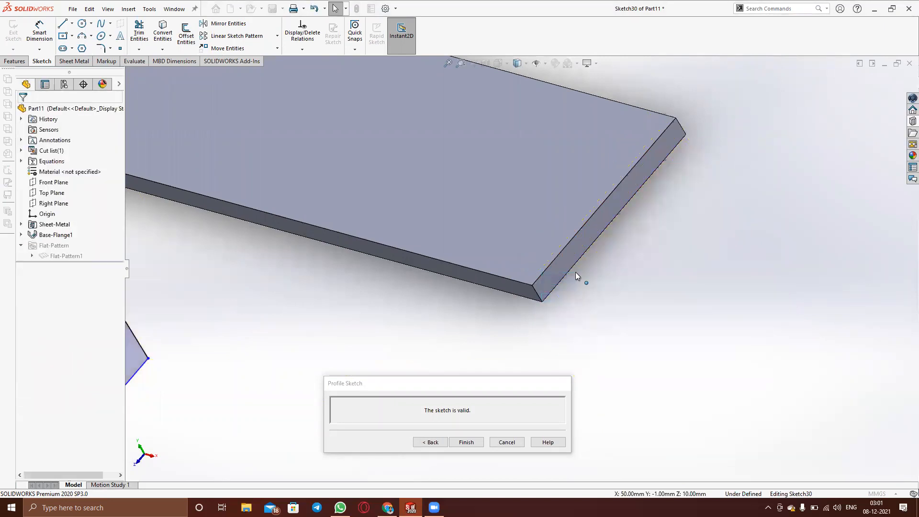
click(618, 213)
scroll(624, 231, up, 6)
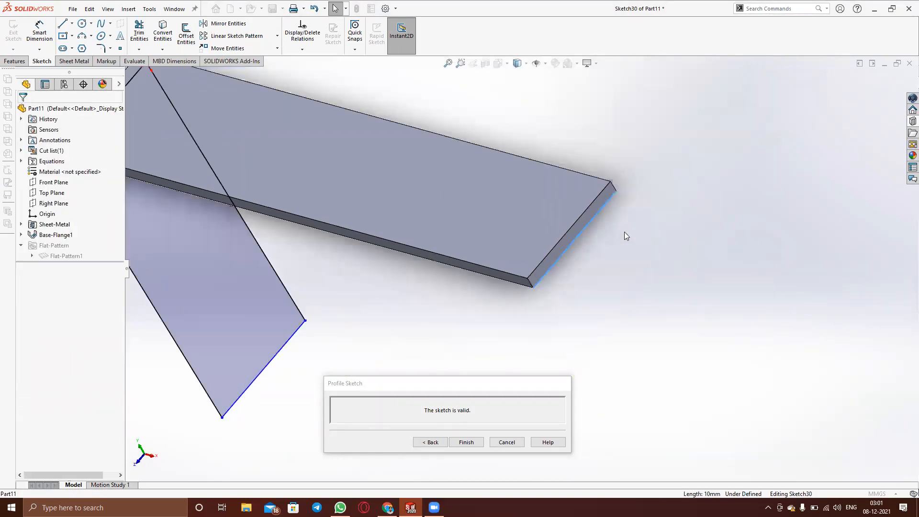
middle_drag(585, 246, 608, 245)
click(506, 442)
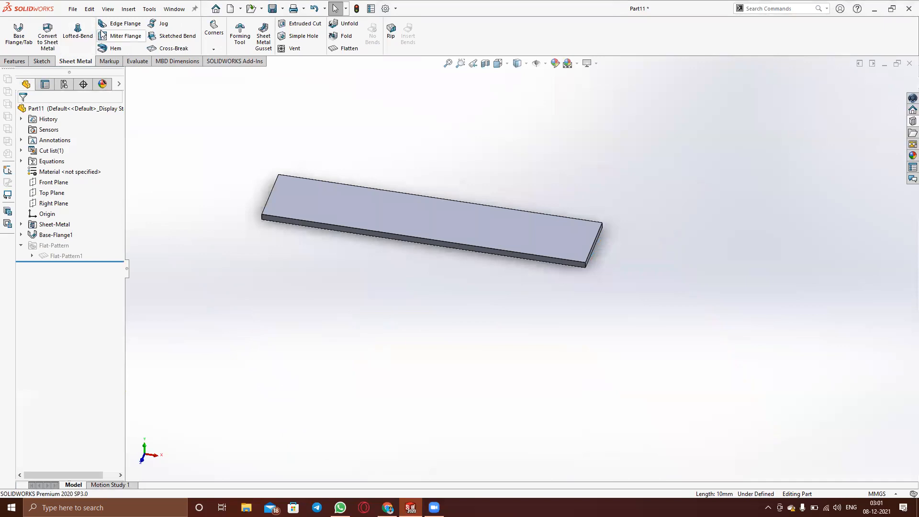
Set up one edge flange feature on both short edges of the plate, pointing upward with a blind length of 8.50 mm
click(121, 24)
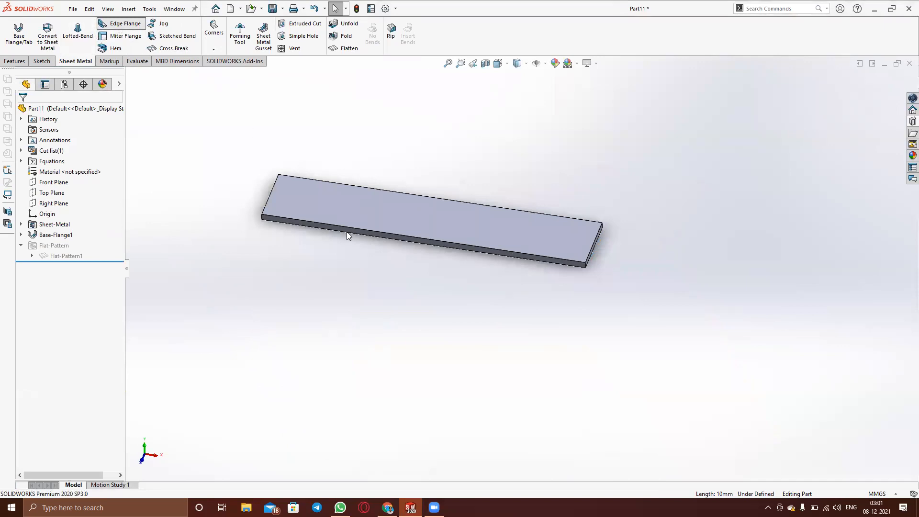
click(591, 247)
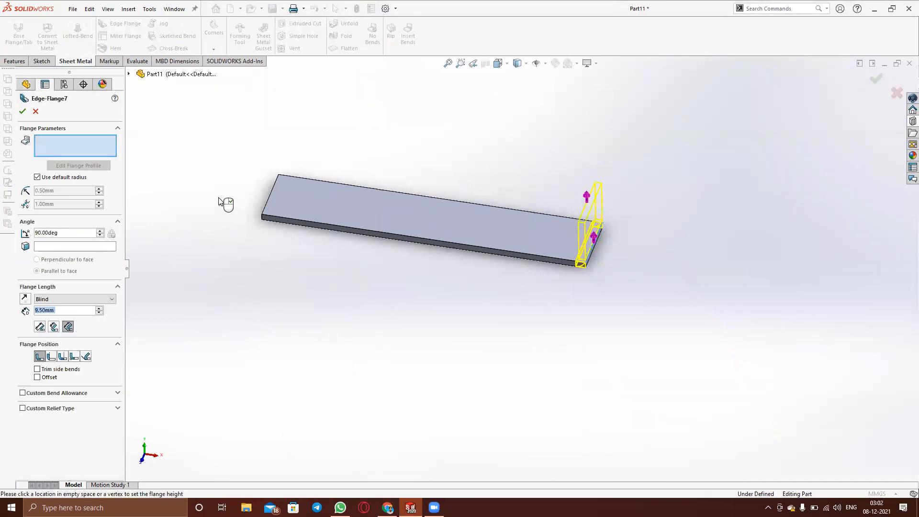
click(267, 205)
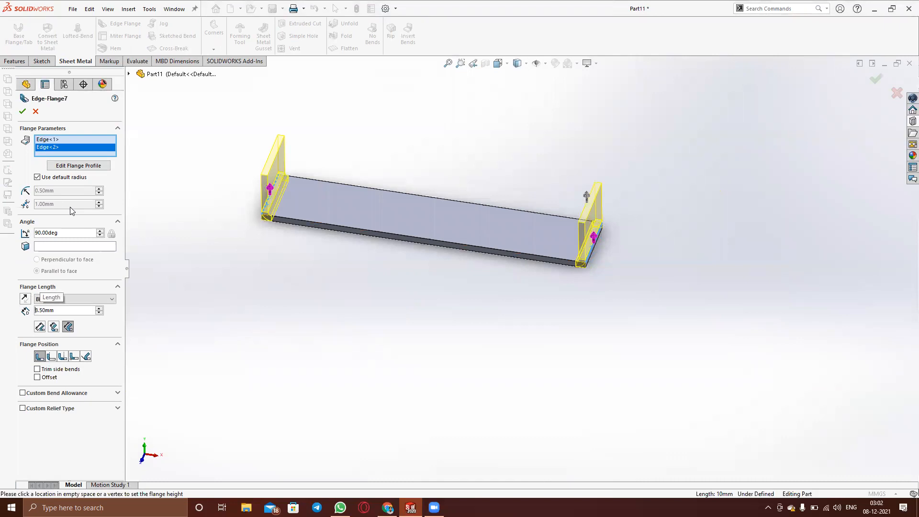
Edit the flange profile at the plate's left end, raising its top corner to about 15.1 mm, and finish the edge flange
click(79, 166)
middle_drag(304, 250, 375, 274)
scroll(349, 215, down, 3)
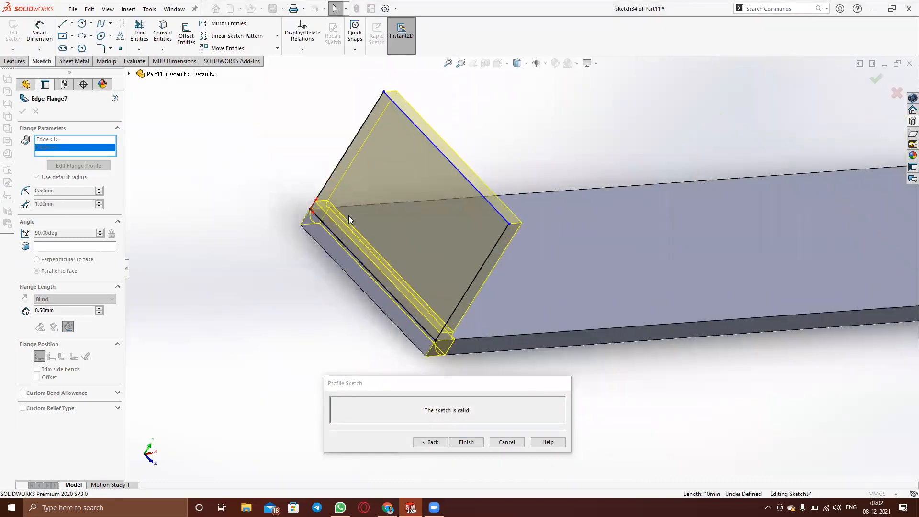
scroll(348, 216, down, 3)
scroll(356, 221, up, 4)
drag(588, 258, 672, 176)
mouse_move(744, 318)
middle_down()
mouse_move(689, 283)
mouse_move(794, 286)
mouse_move(703, 268)
mouse_move(656, 291)
middle_up()
scroll(689, 284, up, 5)
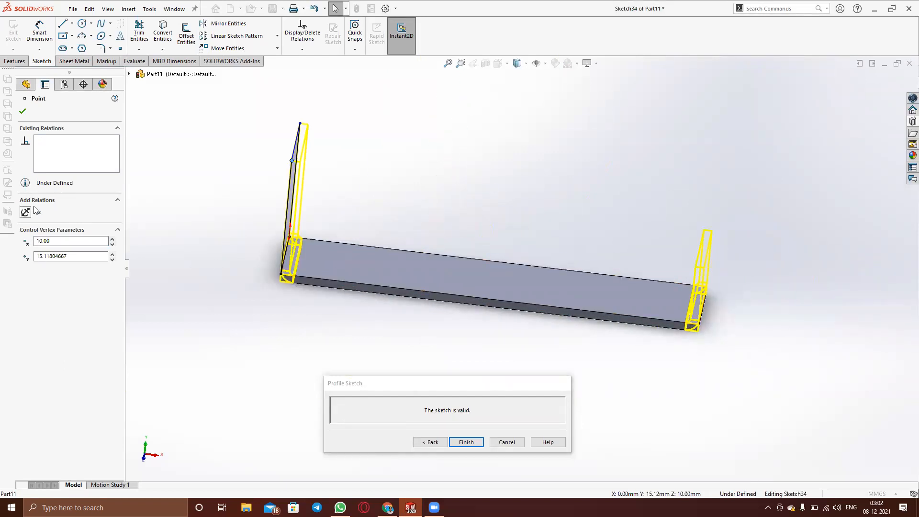
click(466, 441)
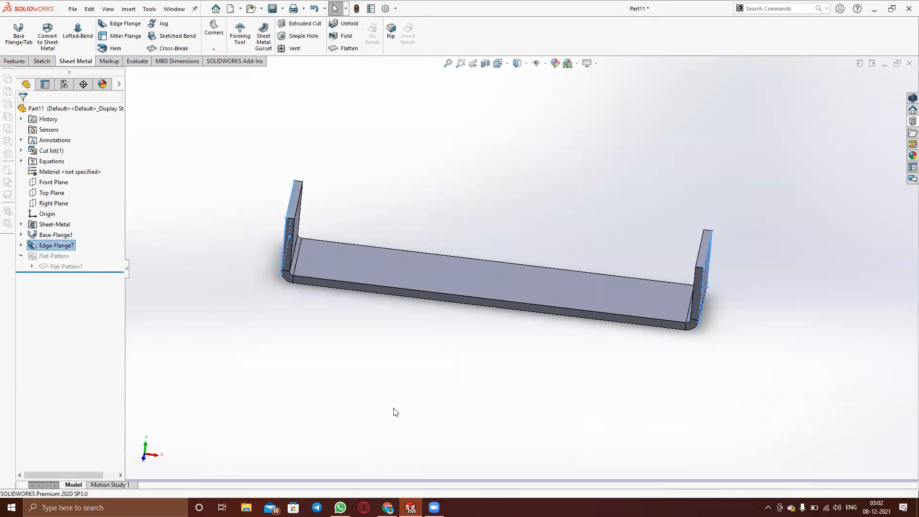
middle_drag(283, 307, 224, 307)
Try to raise the right-end flange of Edge-Flange7 to about 18.3 mm by editing the profile of Edge<1>
right_click(45, 245)
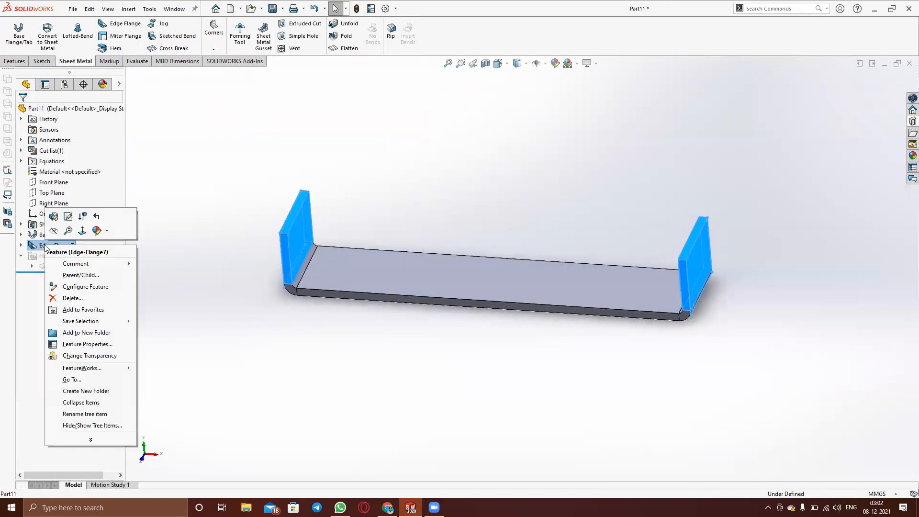
click(54, 216)
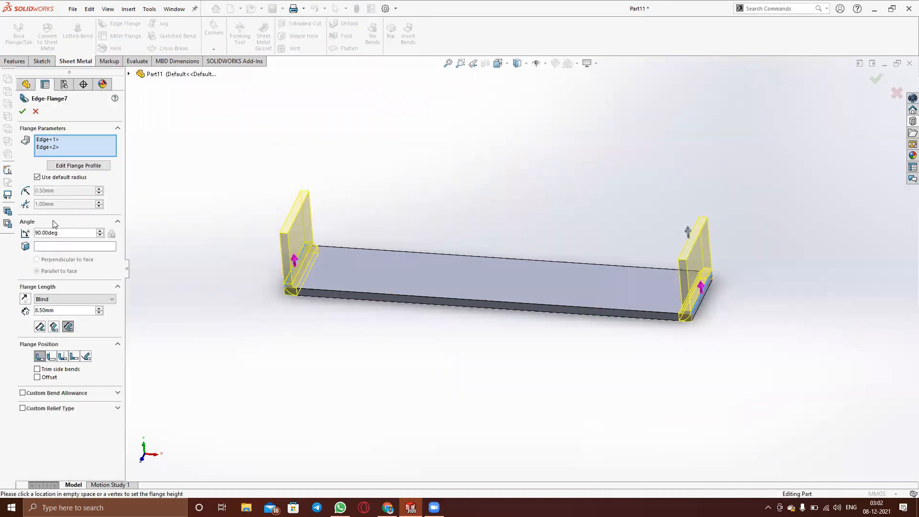
click(53, 140)
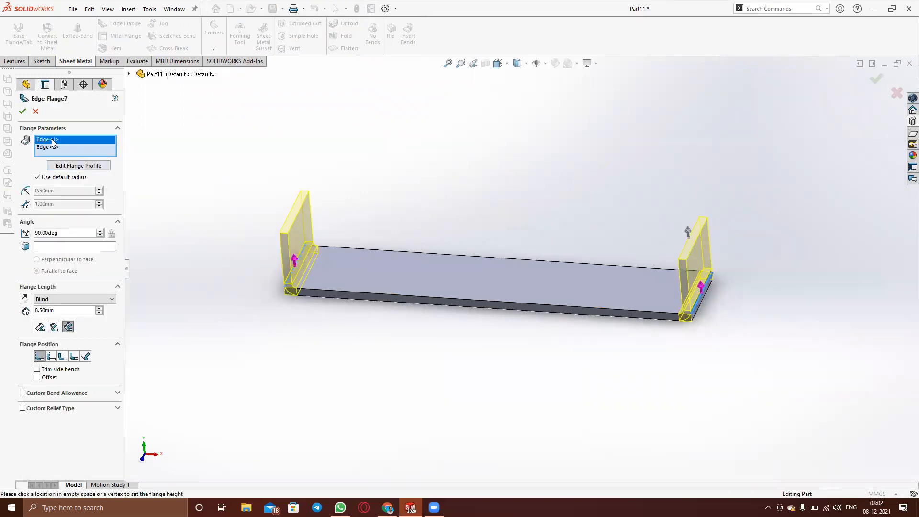
click(76, 165)
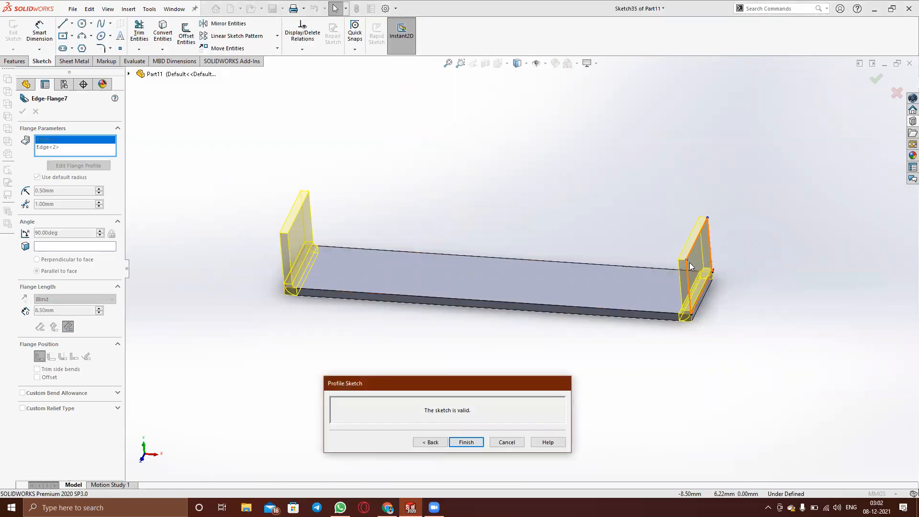
drag(684, 260, 663, 214)
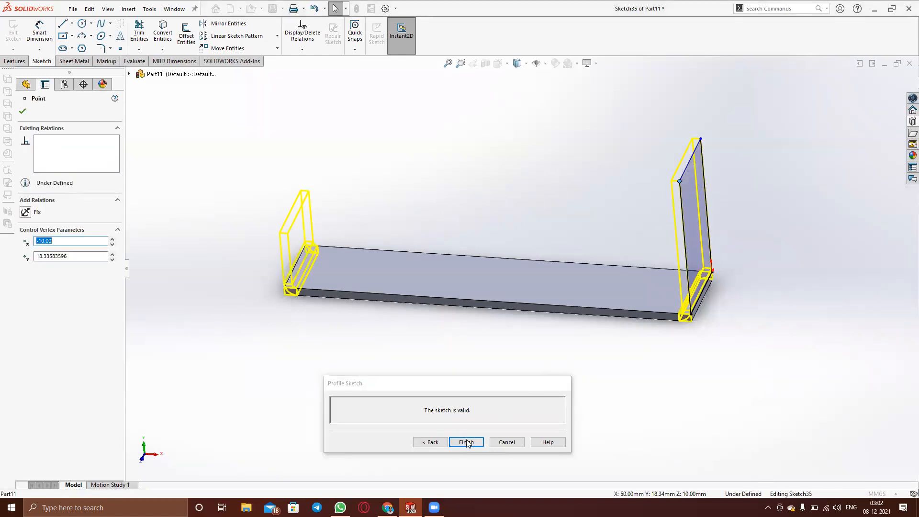
click(22, 111)
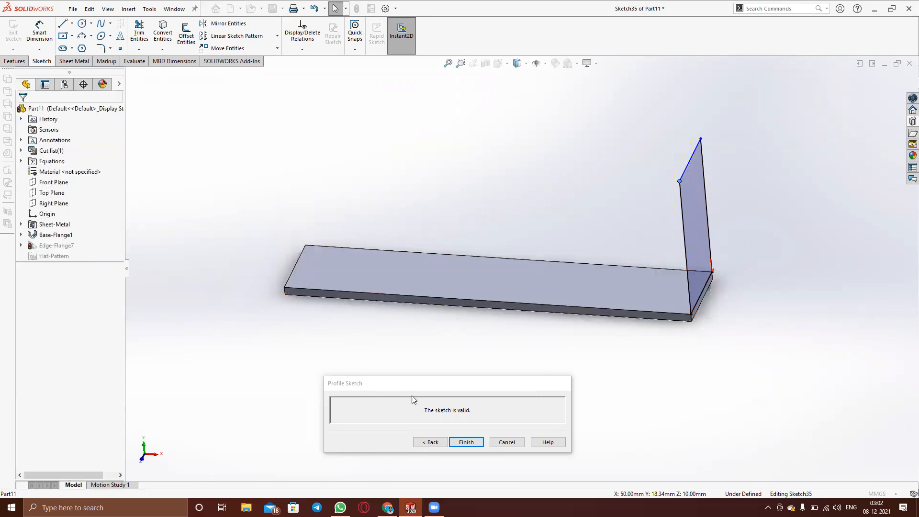
click(463, 442)
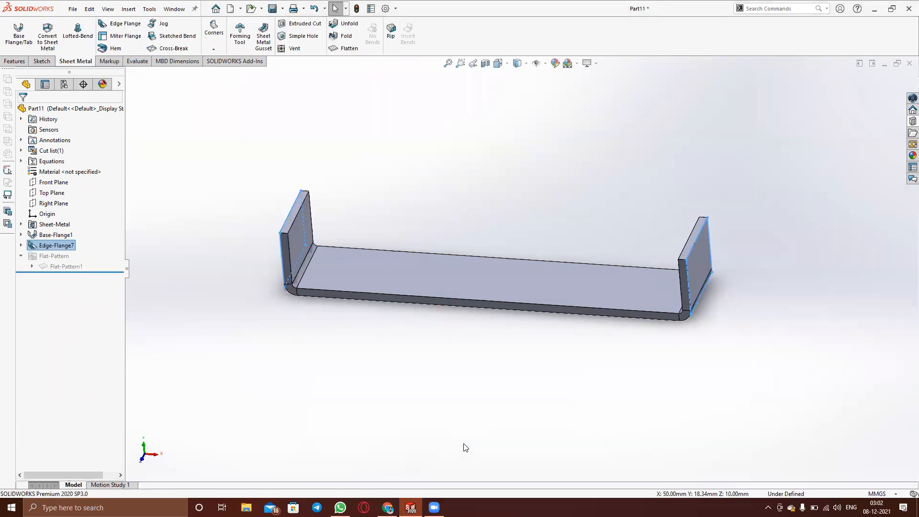
Try to raise only the left-end flange of Edge-Flange7 by moving its profile's top edge upward and finishing
right_click(74, 244)
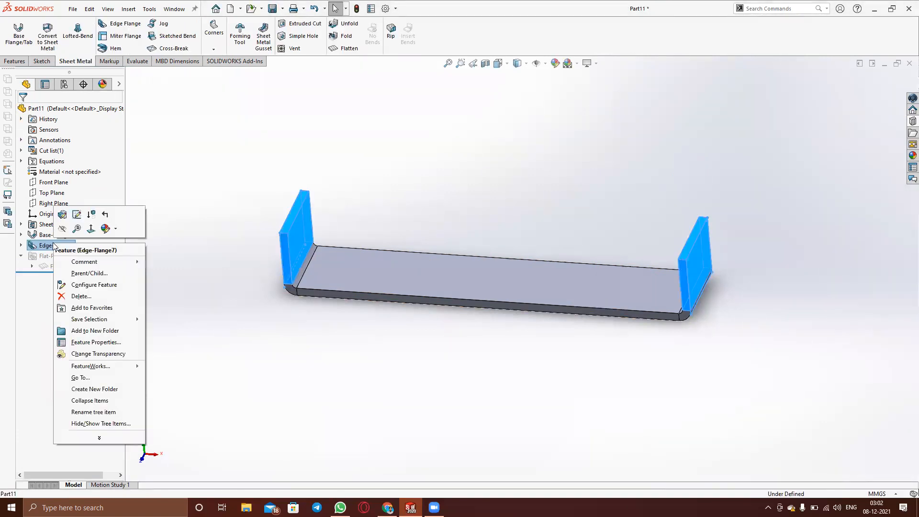
click(58, 216)
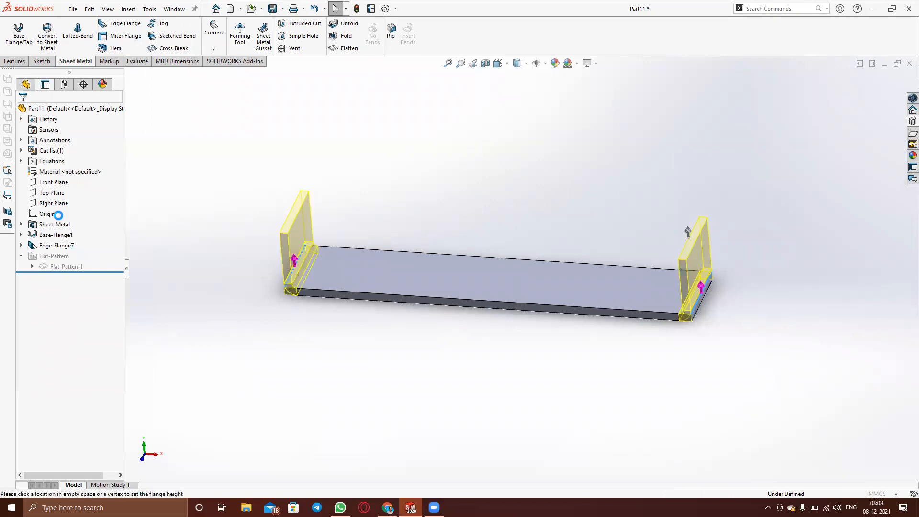
click(70, 165)
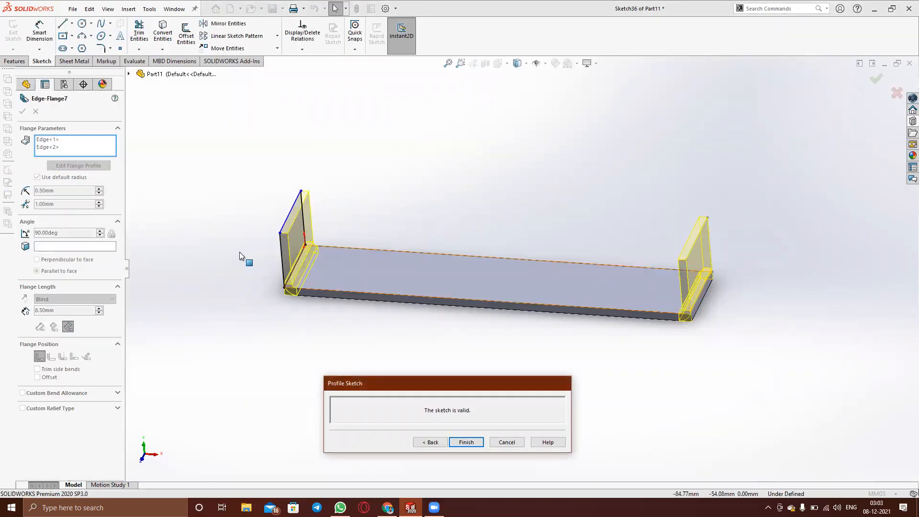
click(282, 228)
drag(275, 225, 269, 172)
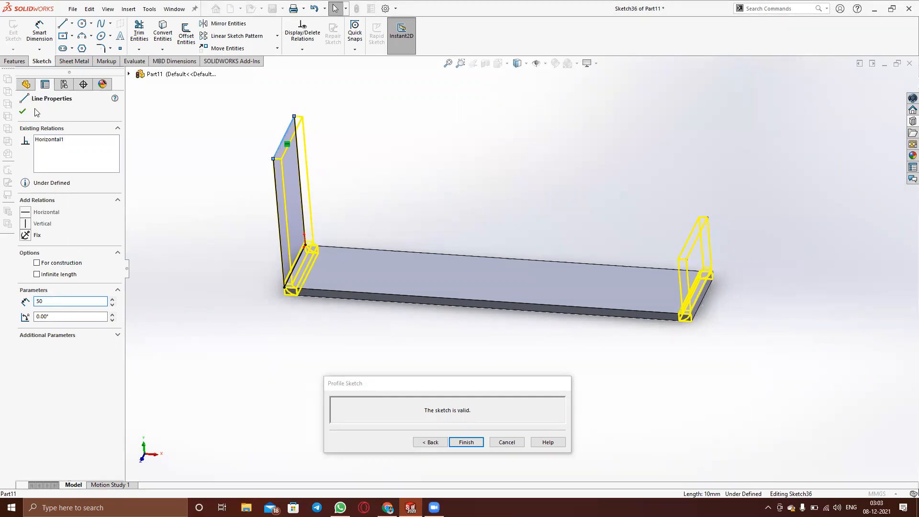
click(22, 116)
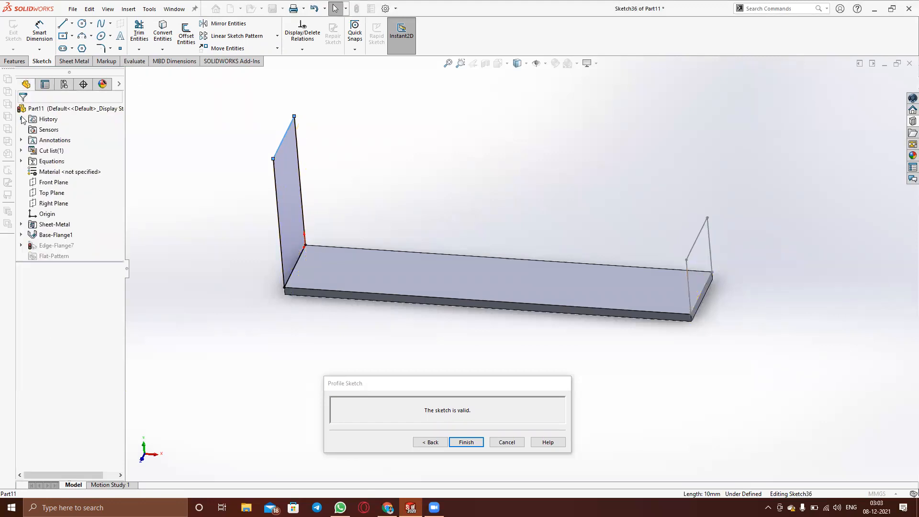
click(472, 442)
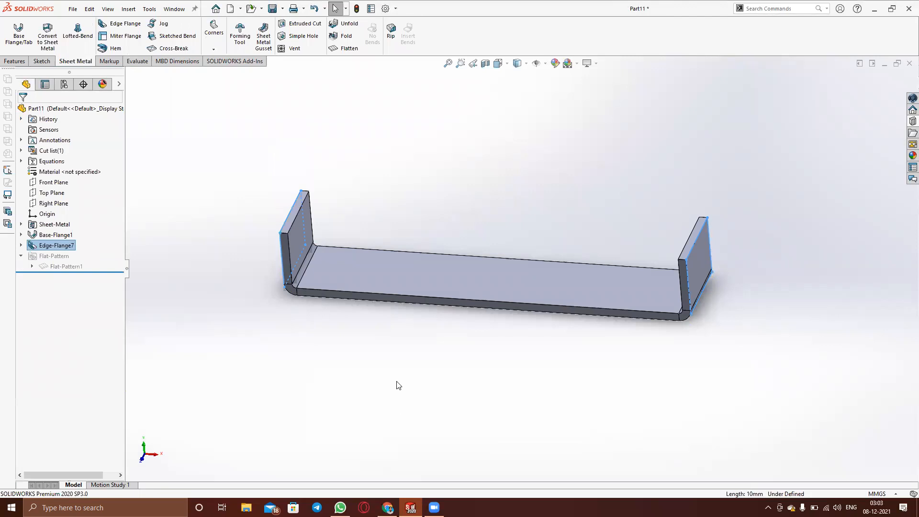
middle_drag(343, 317, 408, 349)
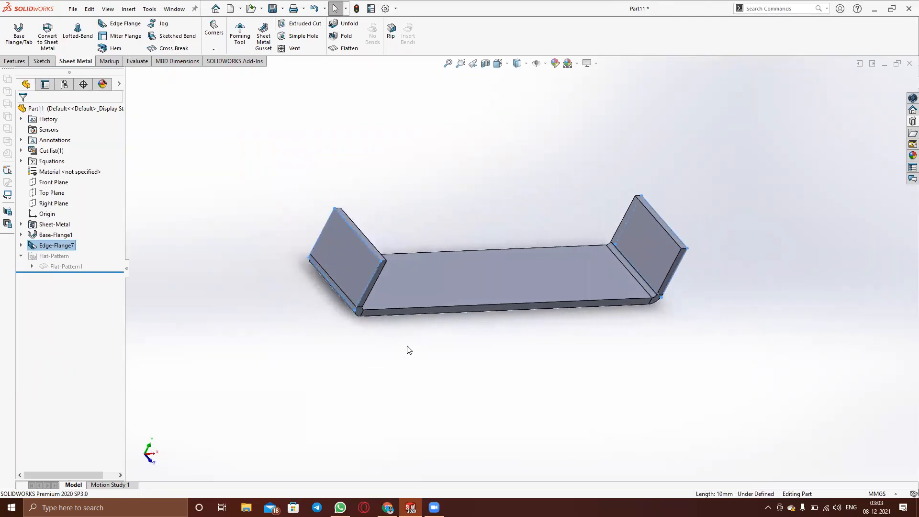
Close the part without saving it and create a new part document
click(908, 63)
click(461, 257)
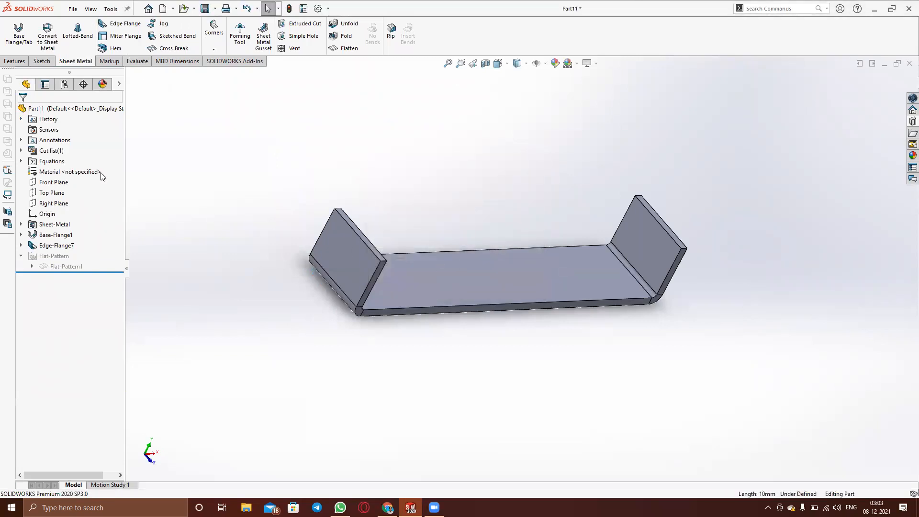
click(72, 9)
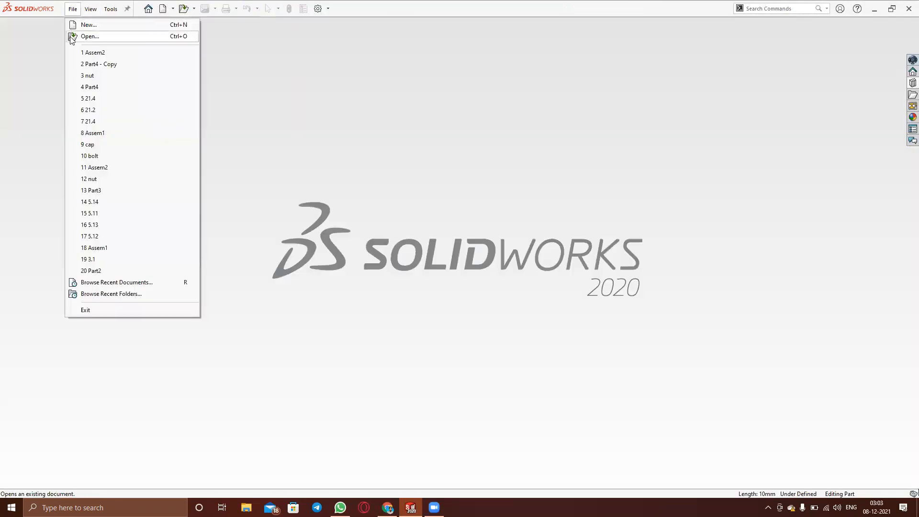
click(73, 26)
double_click(226, 225)
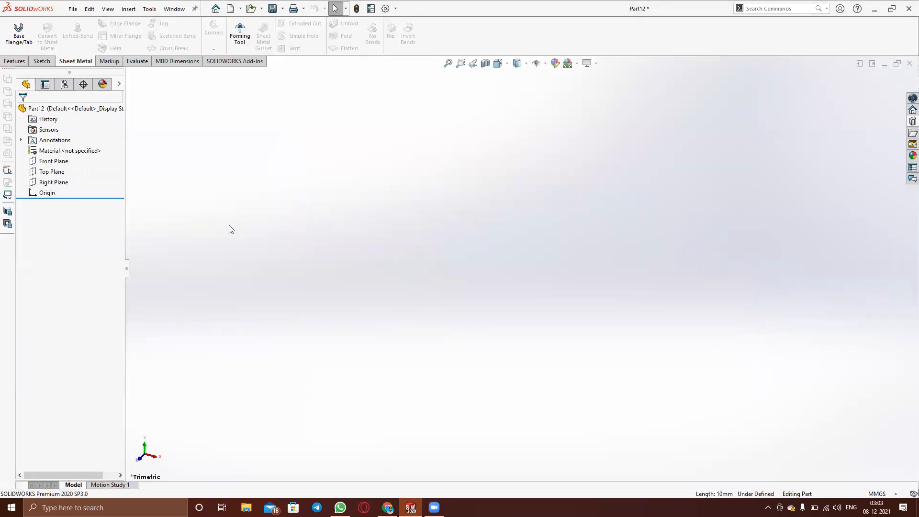
Sketch a horizontal line about 92.6 mm long on the Front Plane and make a base flange 10 mm deep and 1 mm thick
click(30, 32)
click(431, 177)
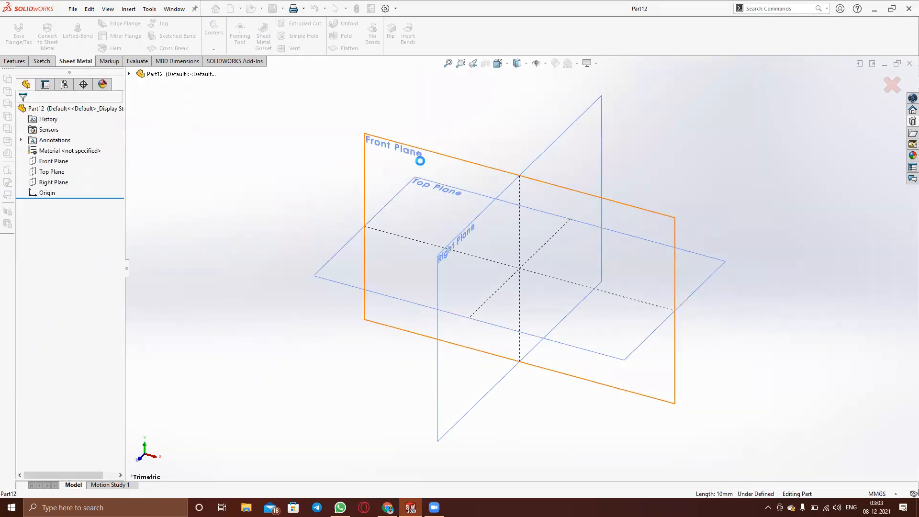
click(62, 23)
click(582, 163)
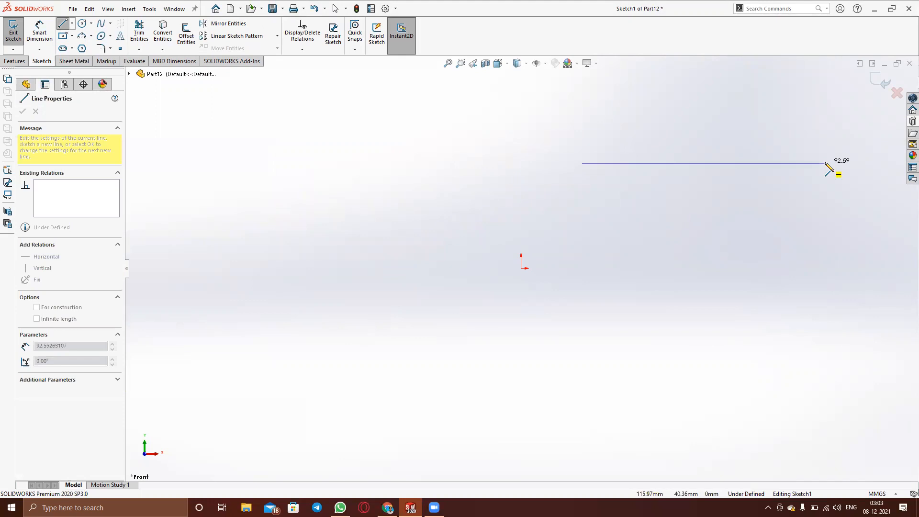
click(828, 163)
right_click(830, 165)
click(833, 171)
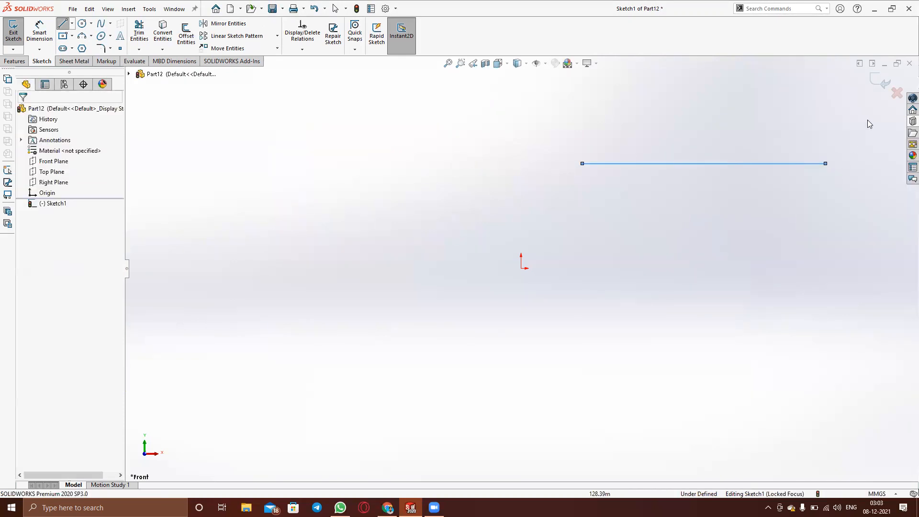
click(885, 83)
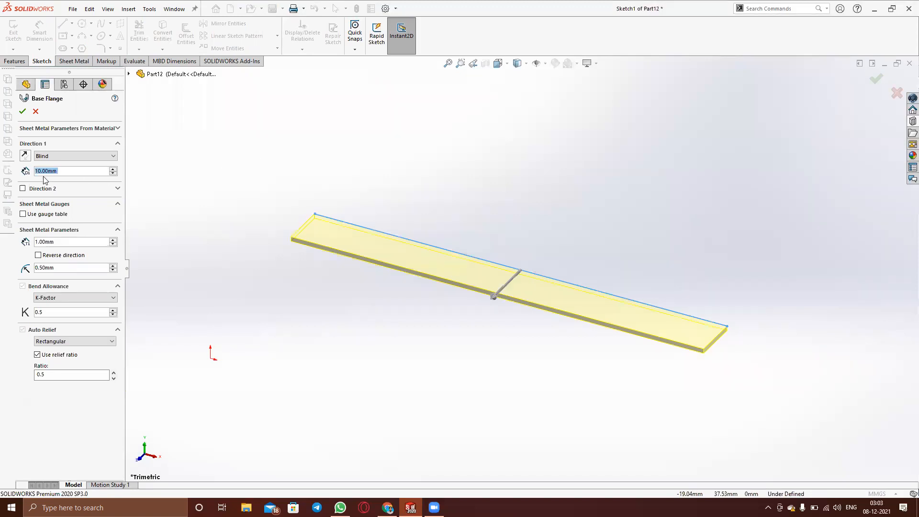
click(23, 112)
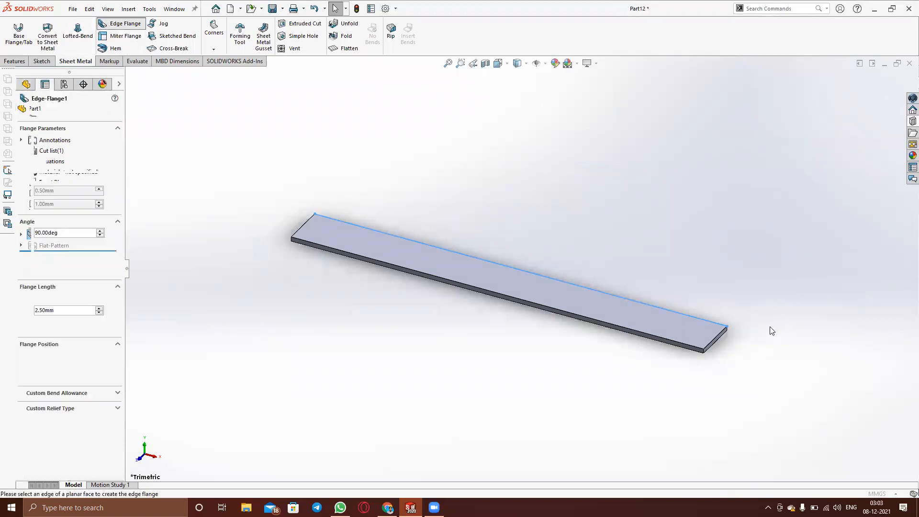
Set up one edge flange feature on both short edges of the plate, pointing upward with a blind length of 44 mm
click(712, 341)
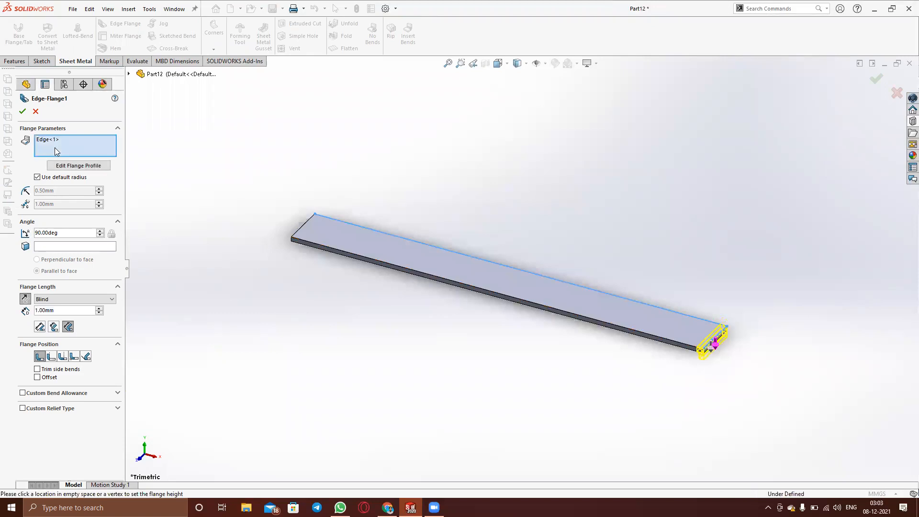
click(300, 231)
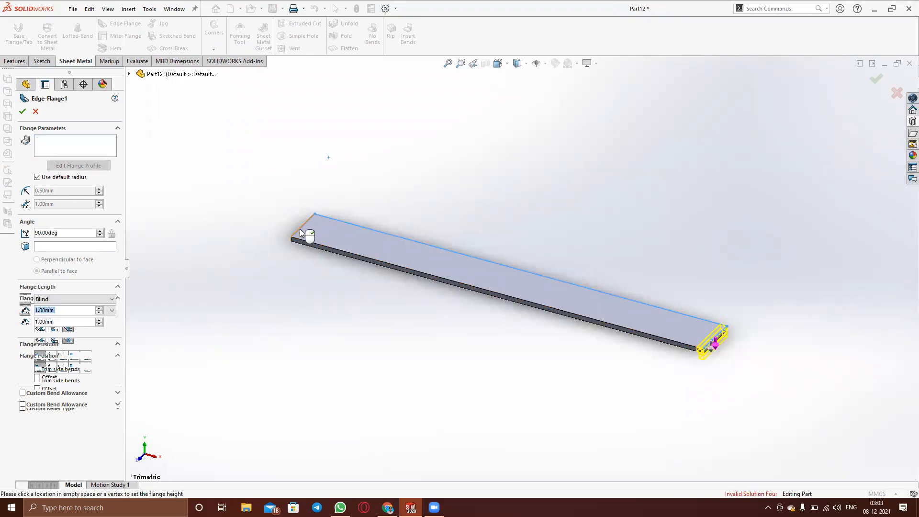
middle_drag(322, 292, 350, 318)
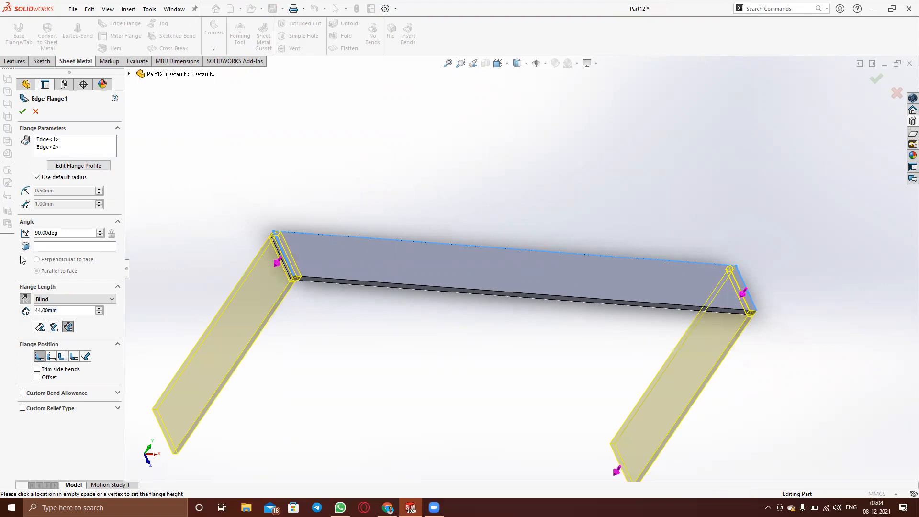
click(25, 299)
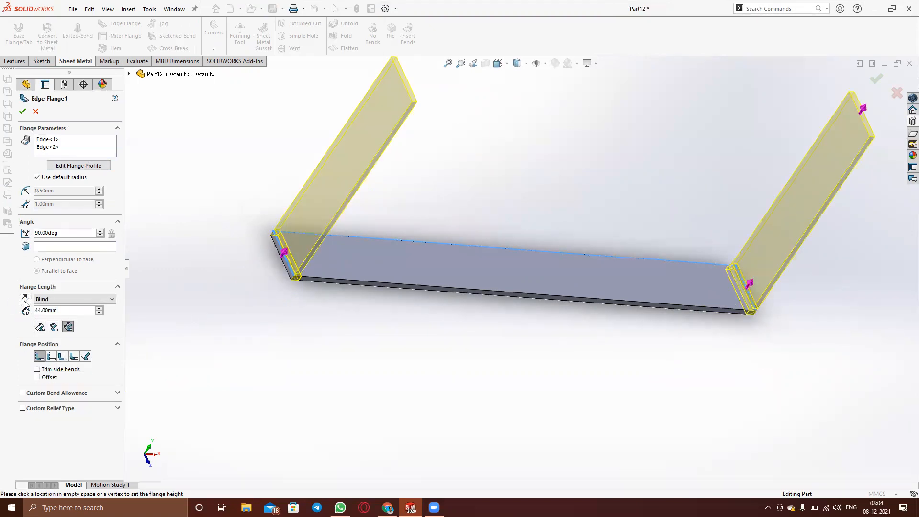
Edit the left-end flange profile, lowering its top edge and pulling its base corner in to the edge midpoint at 5 mm, and finish
click(65, 165)
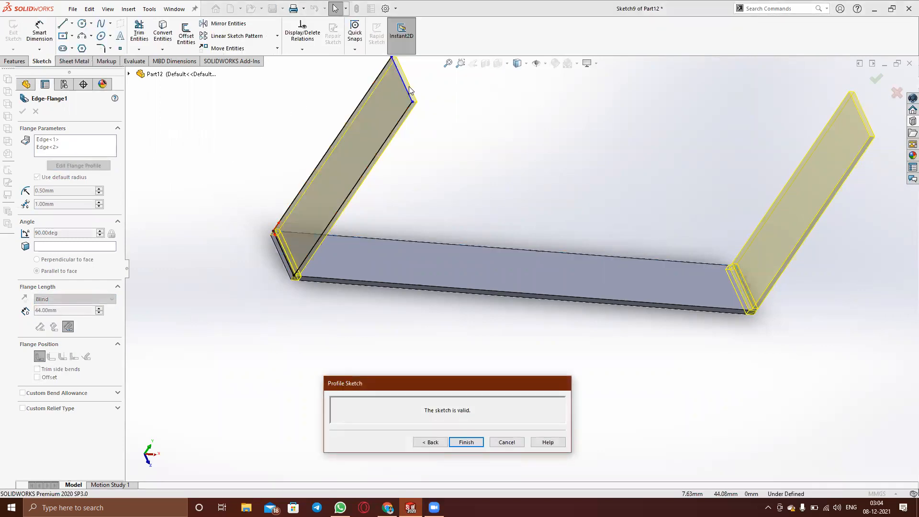
drag(407, 91, 338, 188)
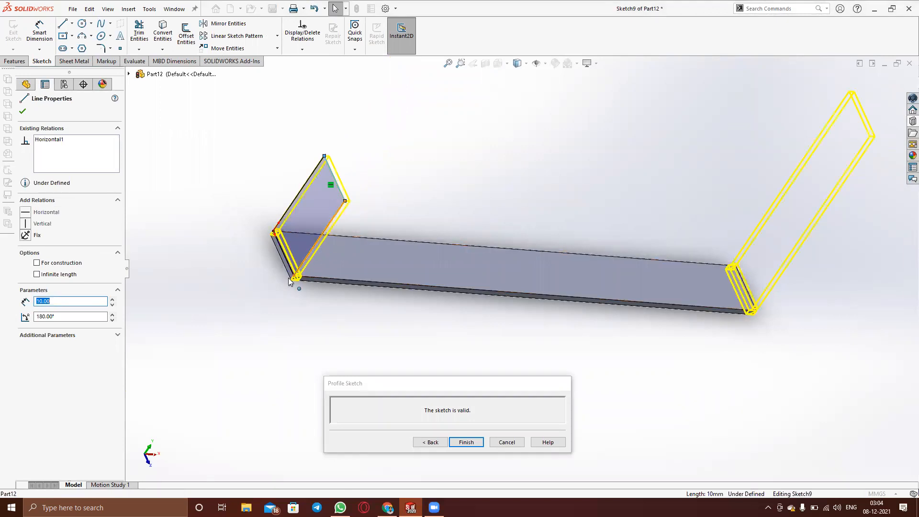
drag(294, 278, 283, 256)
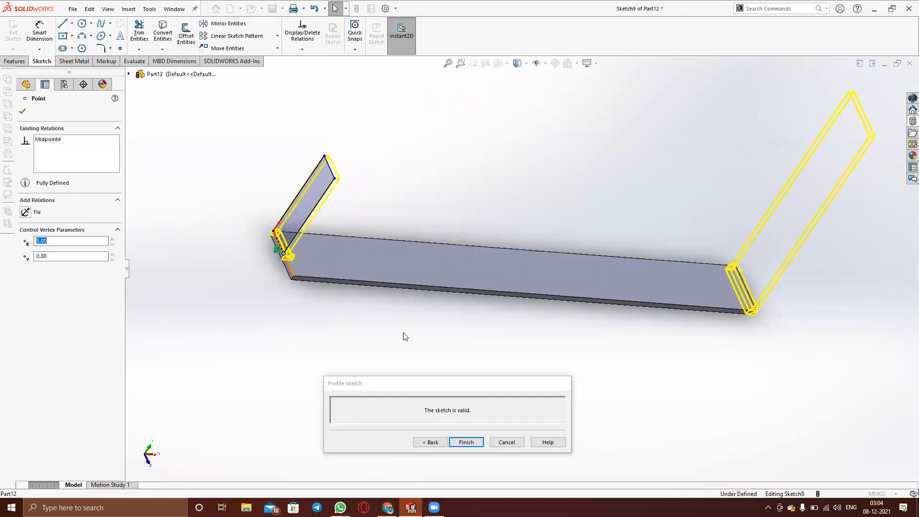
click(464, 443)
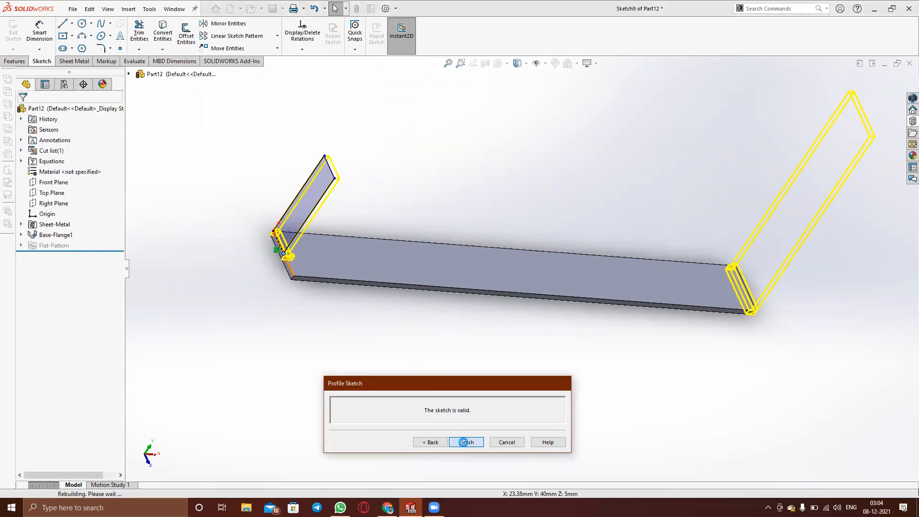
click(464, 443)
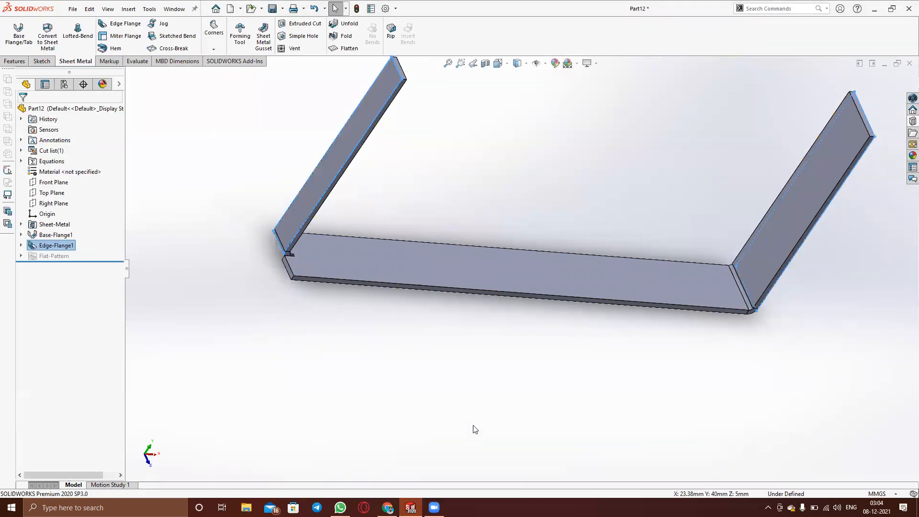
middle_drag(562, 334, 491, 275)
scroll(491, 276, up, 3)
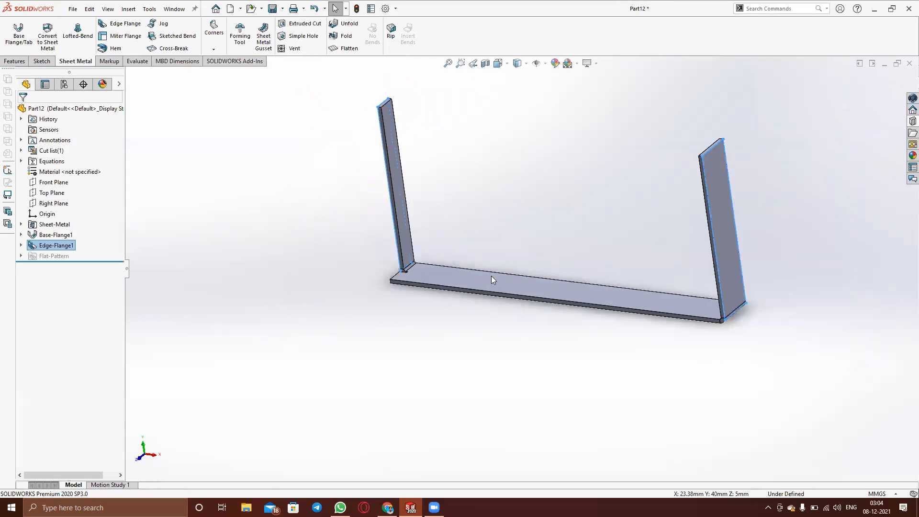
Deselect the edge flange feature and undo it, leaving only the base flange plate
middle_drag(562, 302, 554, 340)
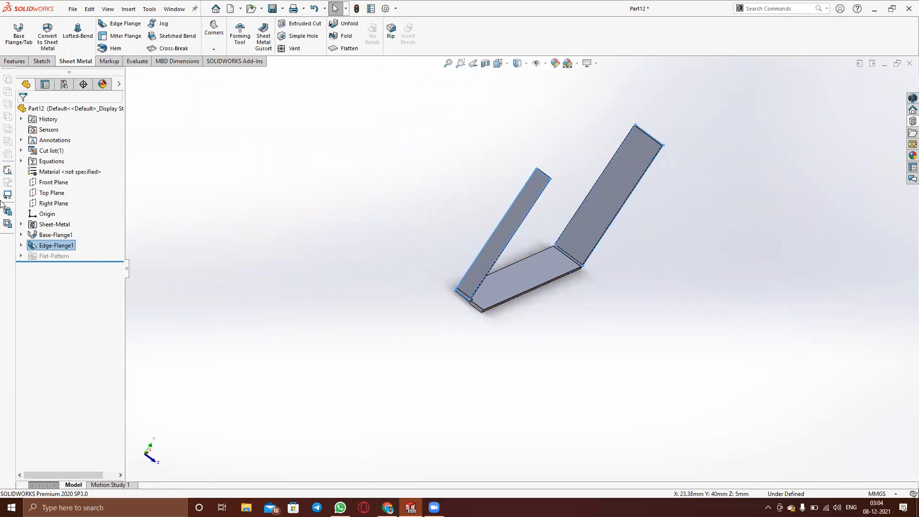
key(Escape)
key(ctrl+z)
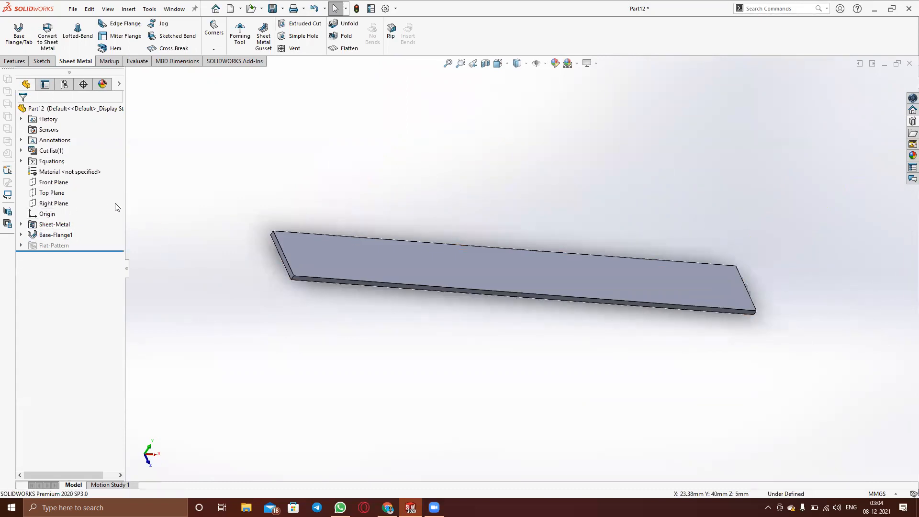
Set up one edge flange feature on both short edges of the plate, with a blind length of 3 mm pointing upward
click(286, 258)
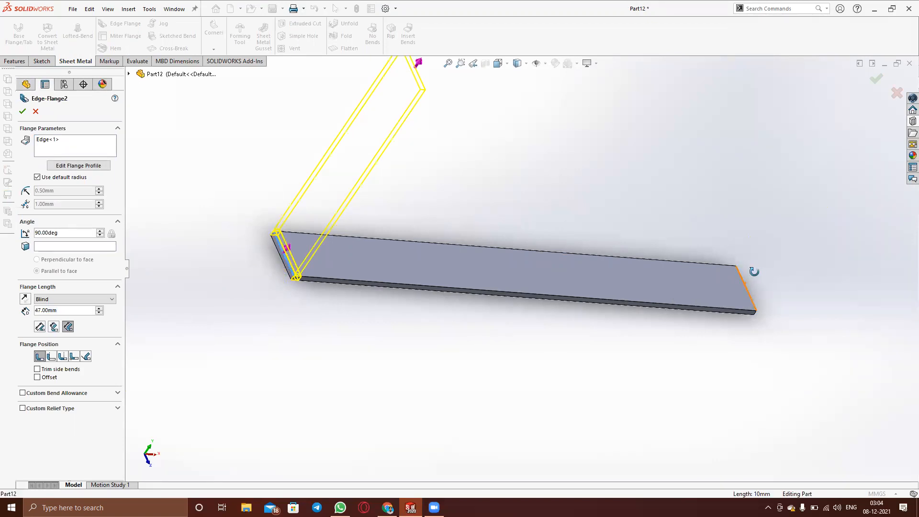
middle_drag(753, 271, 717, 266)
click(50, 150)
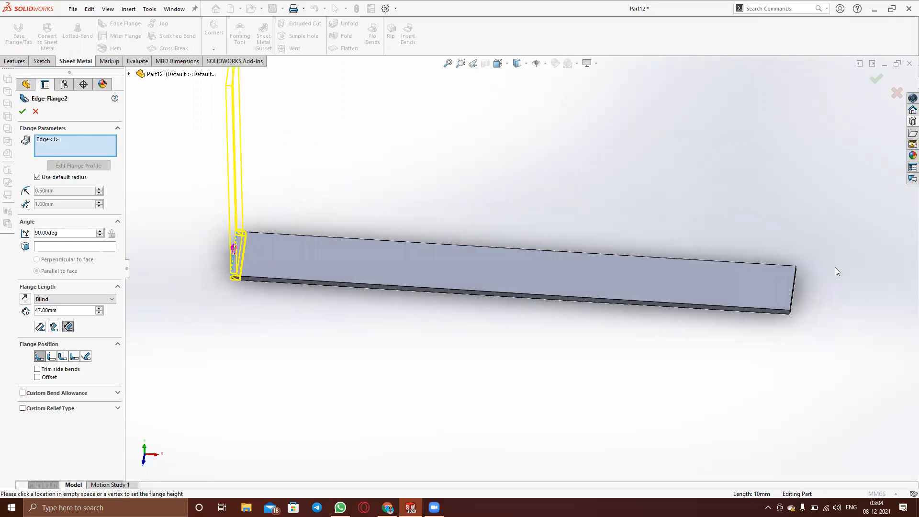
click(791, 293)
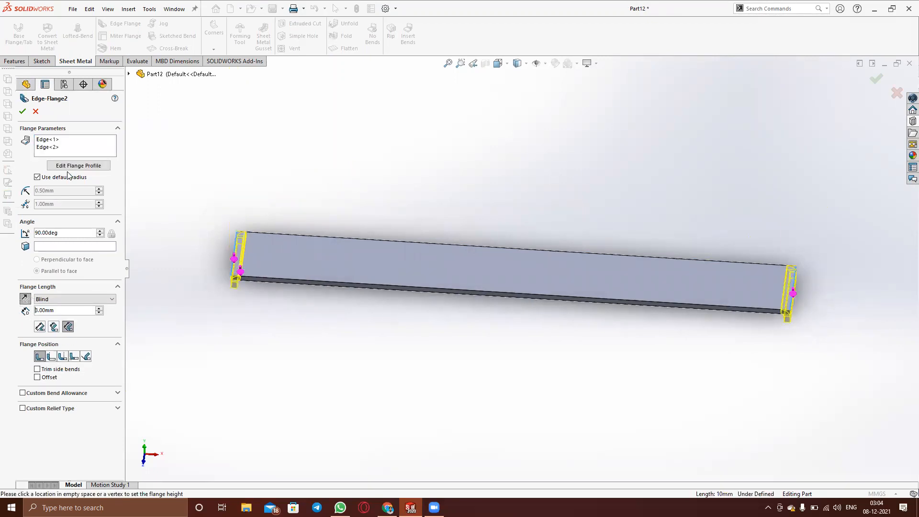
click(25, 299)
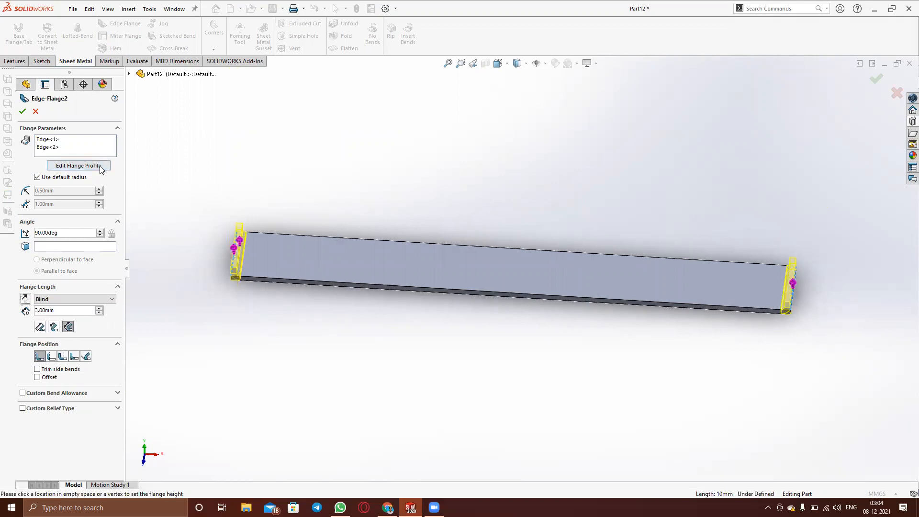
Edit the right-end flange profile, pulling its front base corner in to the edge midpoint at 5 mm, and finish the flange
click(75, 166)
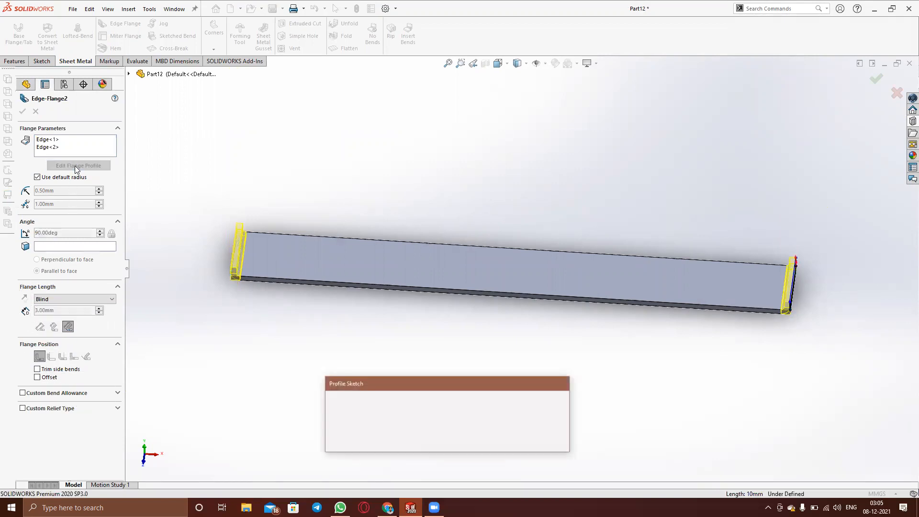
scroll(248, 271, up, 3)
mouse_move(276, 271)
middle_down()
mouse_move(335, 269)
mouse_move(349, 294)
mouse_move(334, 297)
mouse_move(316, 255)
middle_up()
scroll(316, 255, up, 3)
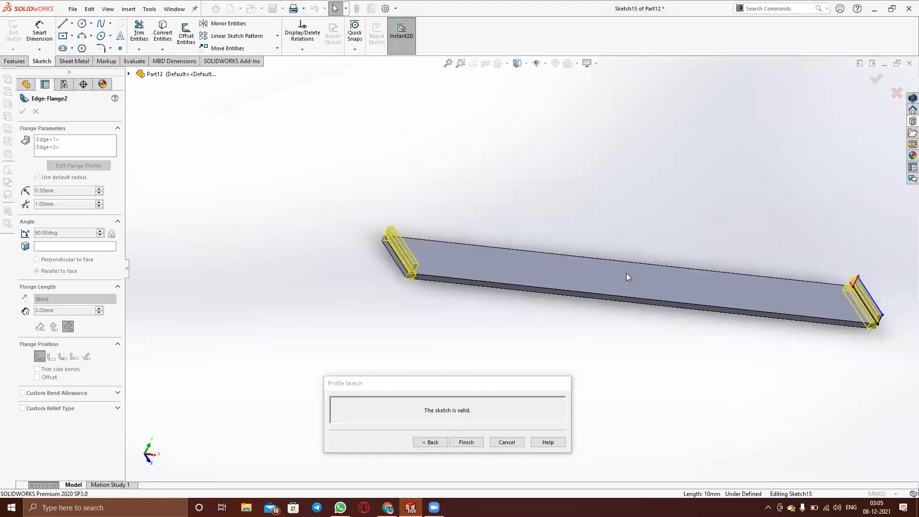
scroll(904, 278, down, 4)
mouse_move(838, 303)
middle_down()
mouse_move(720, 357)
mouse_move(667, 287)
mouse_move(640, 287)
mouse_move(618, 347)
mouse_move(526, 342)
mouse_move(446, 322)
middle_up()
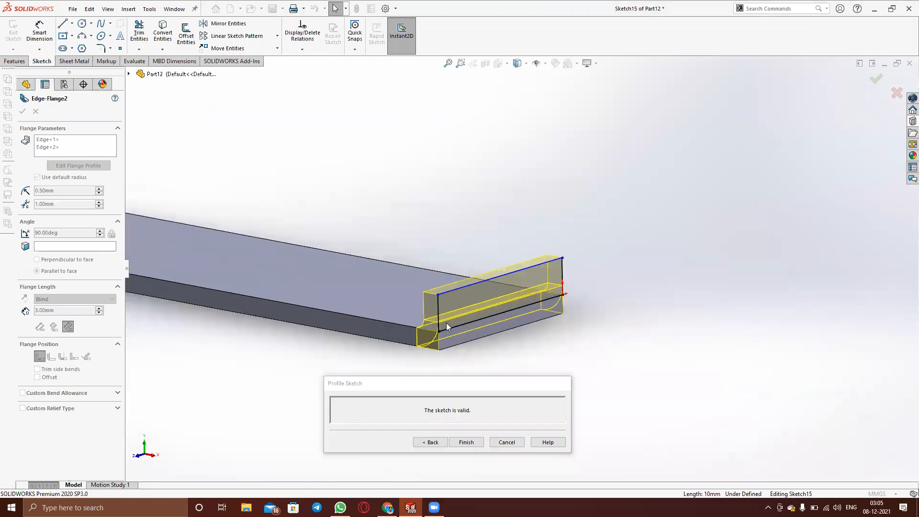
mouse_move(439, 334)
mouse_down()
mouse_move(507, 319)
mouse_move(501, 313)
mouse_up()
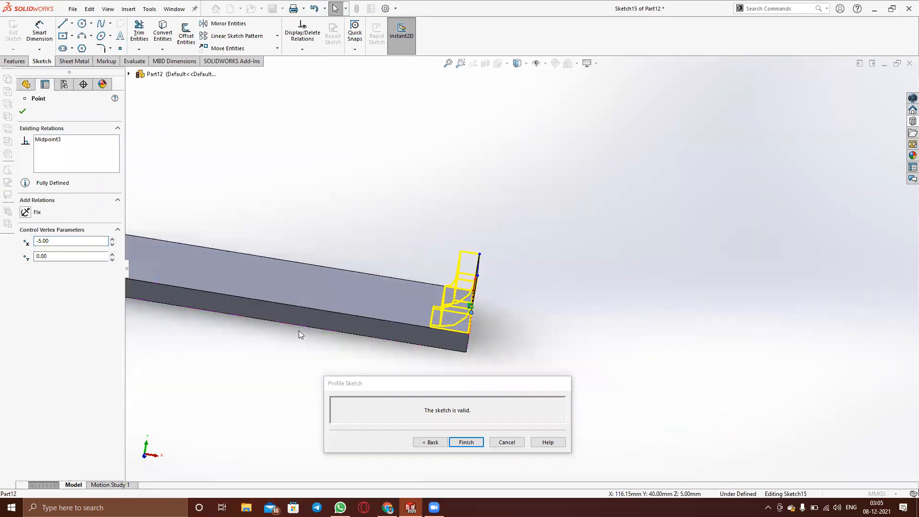
scroll(298, 324, up, 5)
middle_drag(220, 288, 277, 342)
click(21, 113)
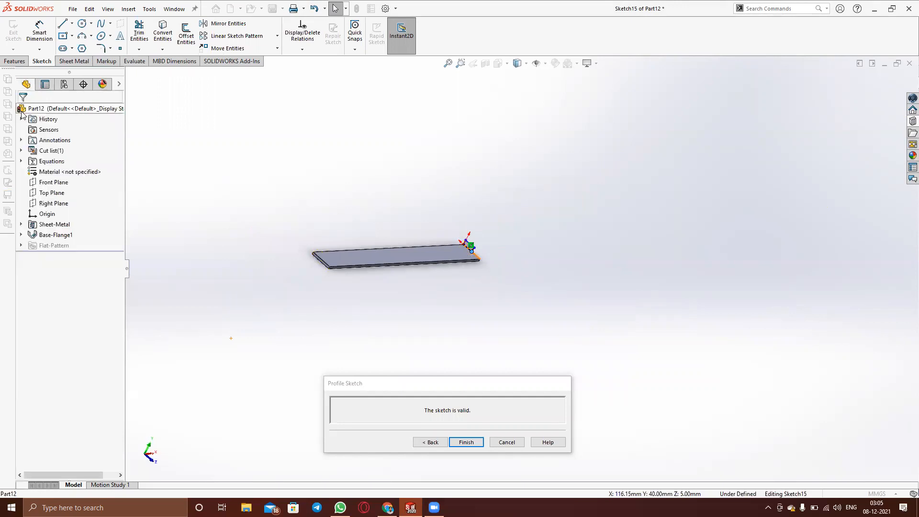
click(466, 441)
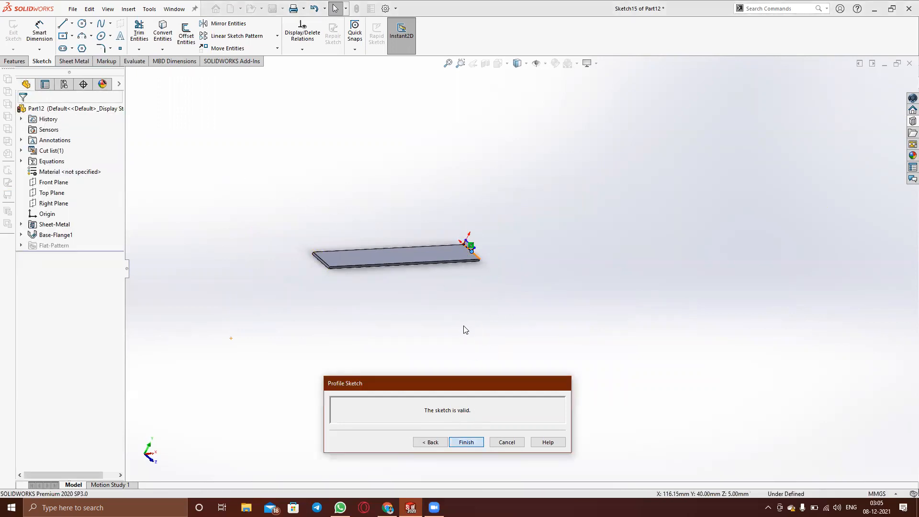
scroll(414, 264, down, 5)
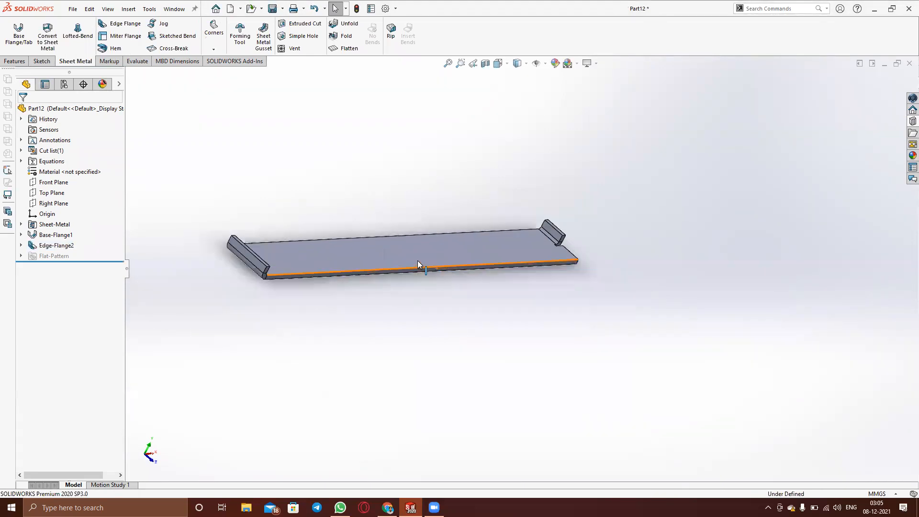
Expand the edge flange feature, open its first edge bend to review the bend parameters, and close it
scroll(695, 243, up, 3)
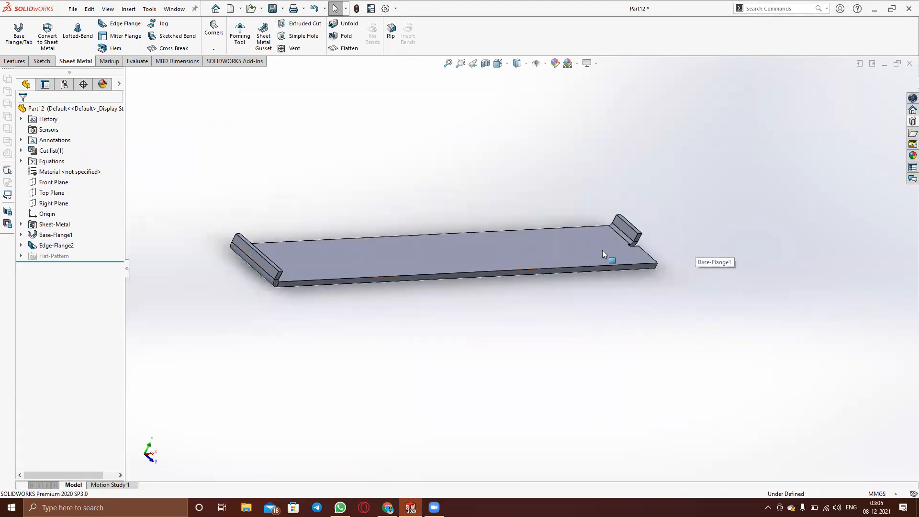
click(21, 245)
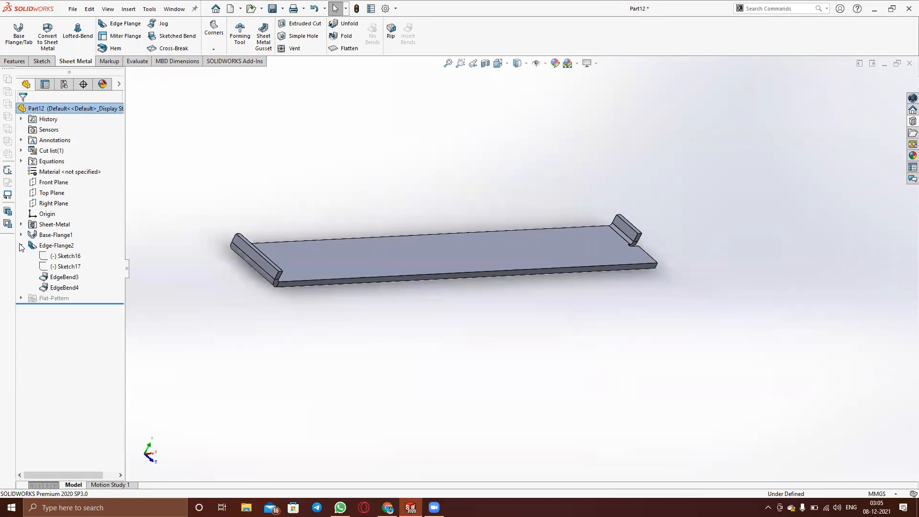
click(67, 278)
click(76, 259)
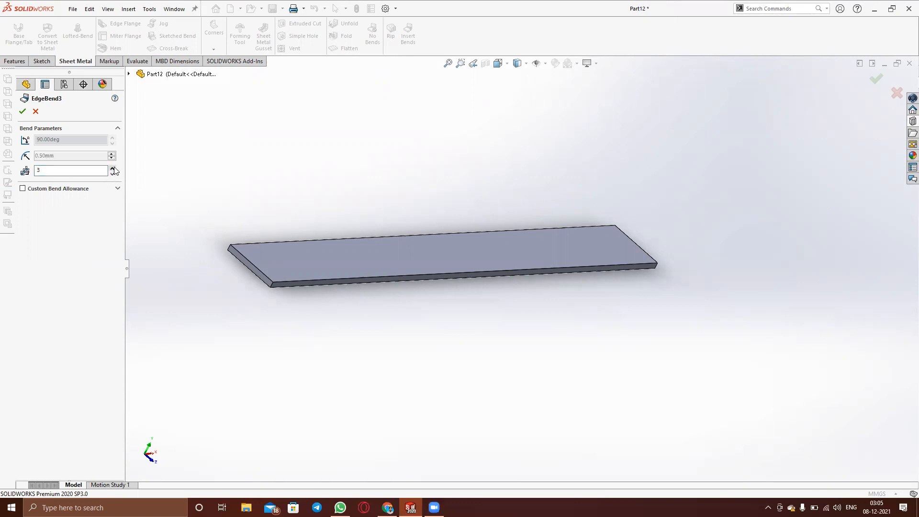
click(22, 111)
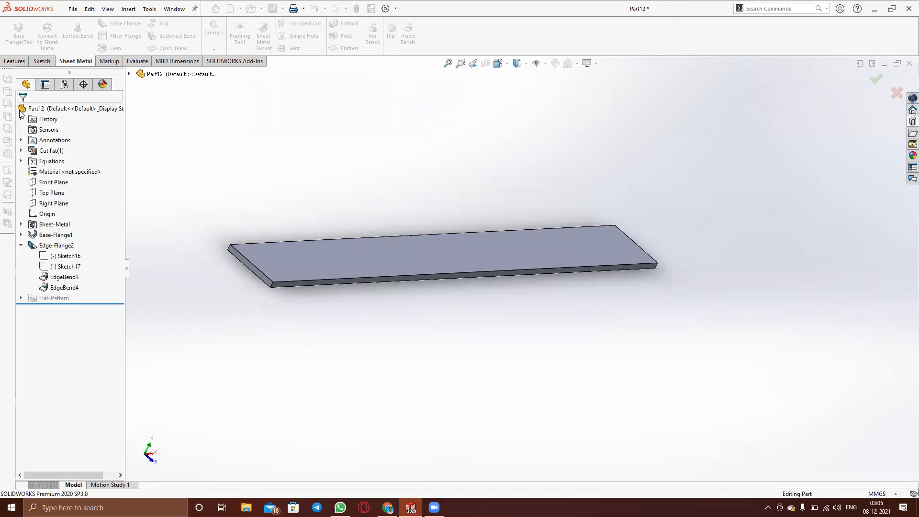
Edit the edge flange feature to a blind length of 10 mm and inspect both end flanges
middle_drag(361, 295, 312, 297)
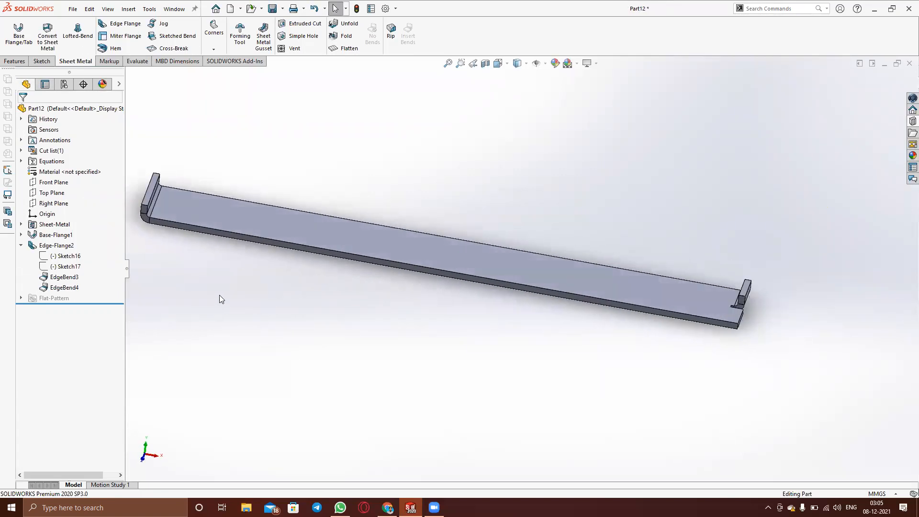
scroll(430, 279, up, 3)
scroll(430, 278, down, 4)
scroll(430, 278, up, 2)
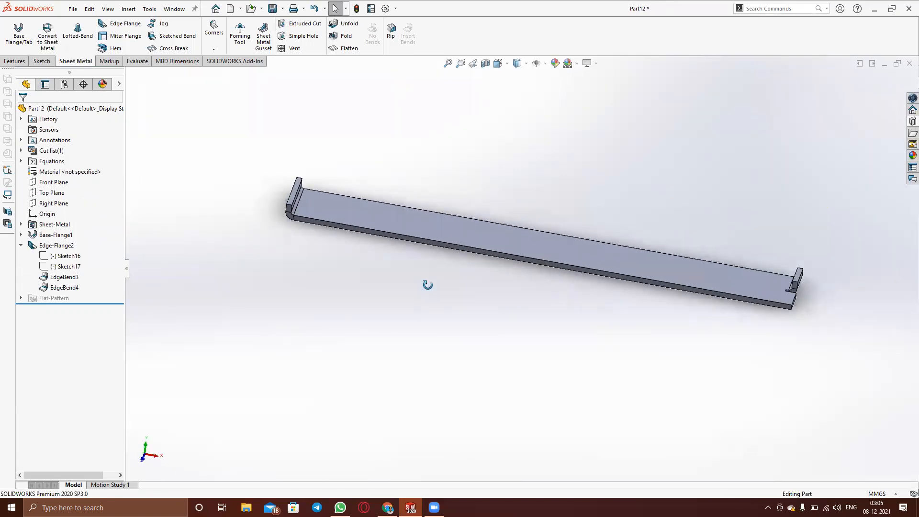
scroll(427, 284, up, 2)
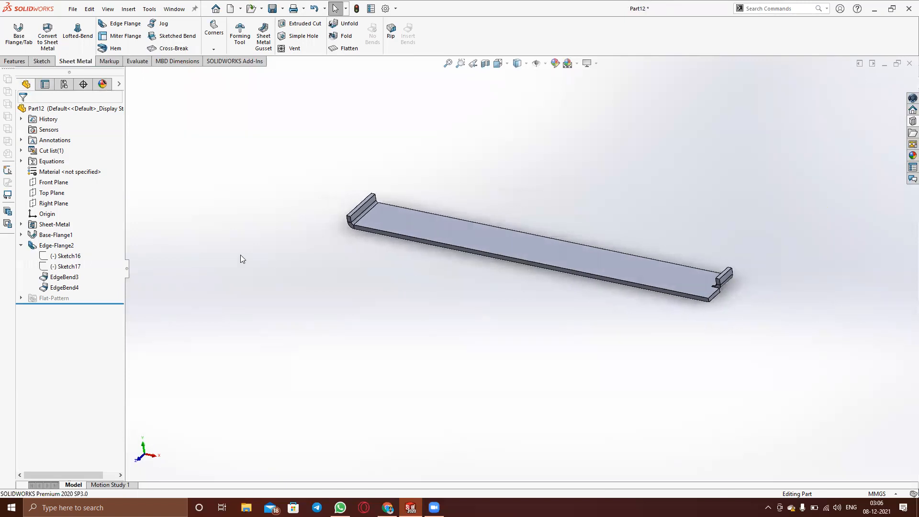
click(67, 246)
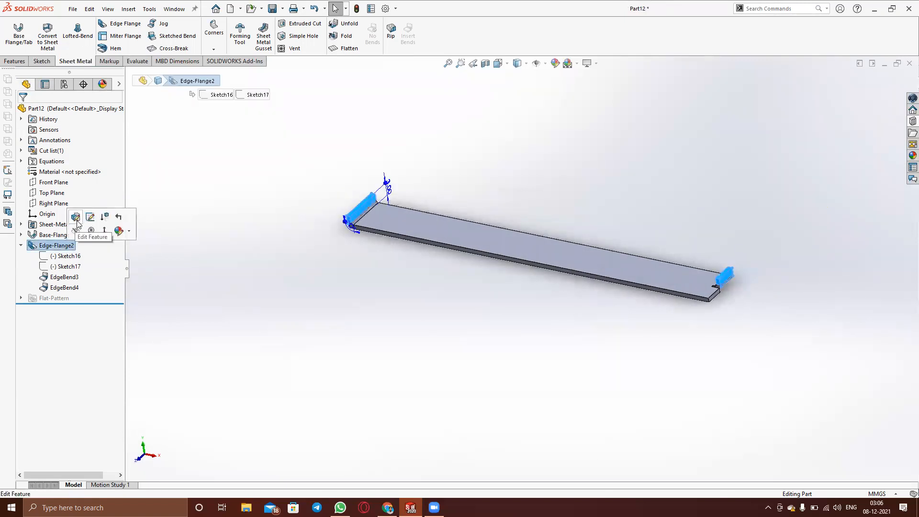
click(77, 221)
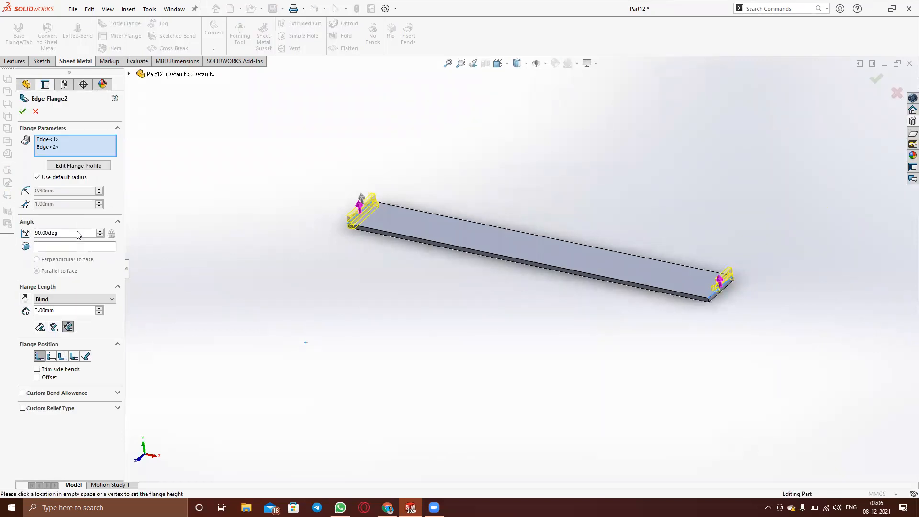
text(10)
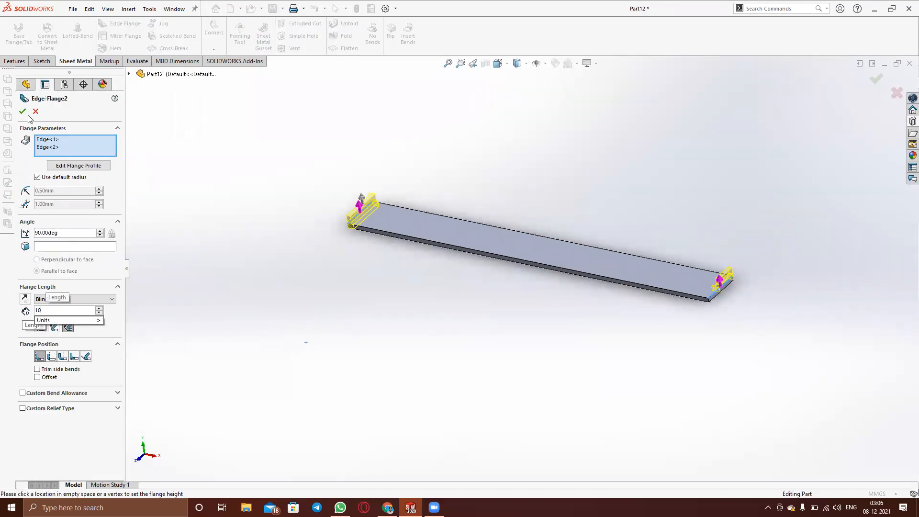
key(Return)
click(23, 112)
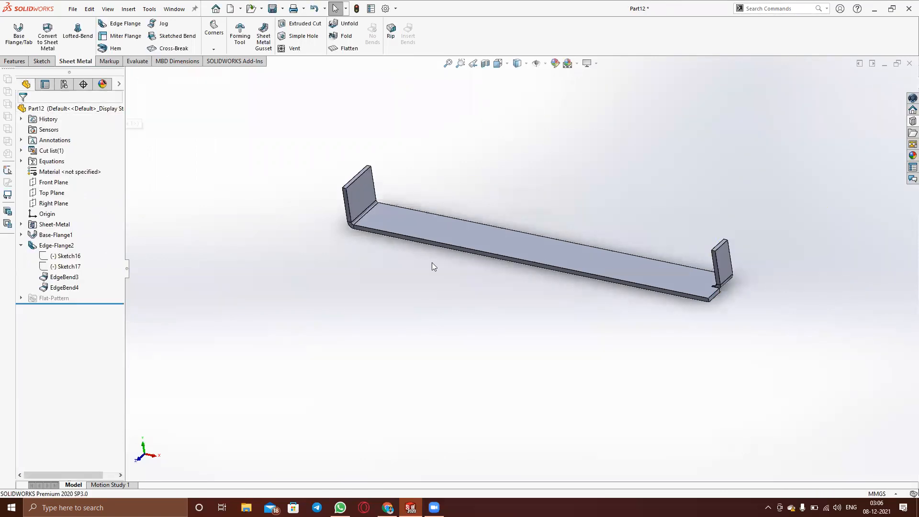
middle_drag(603, 301, 580, 316)
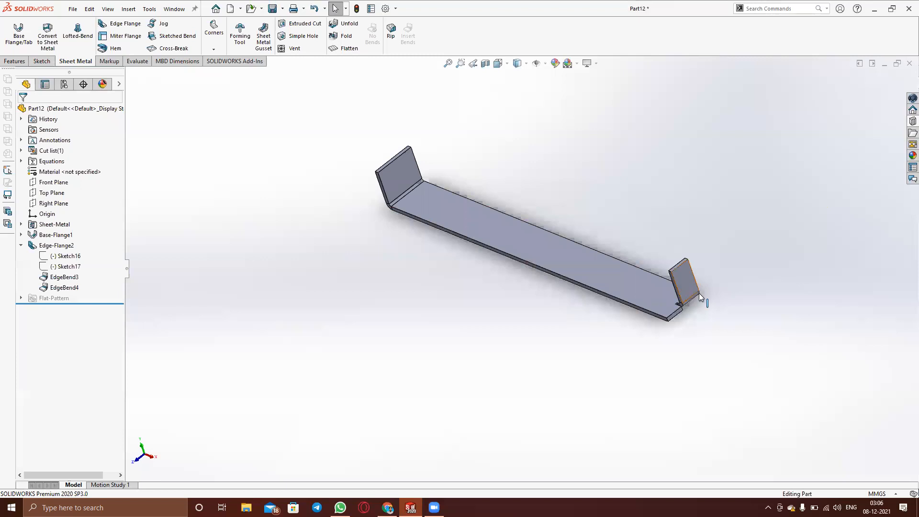
middle_drag(693, 314, 666, 317)
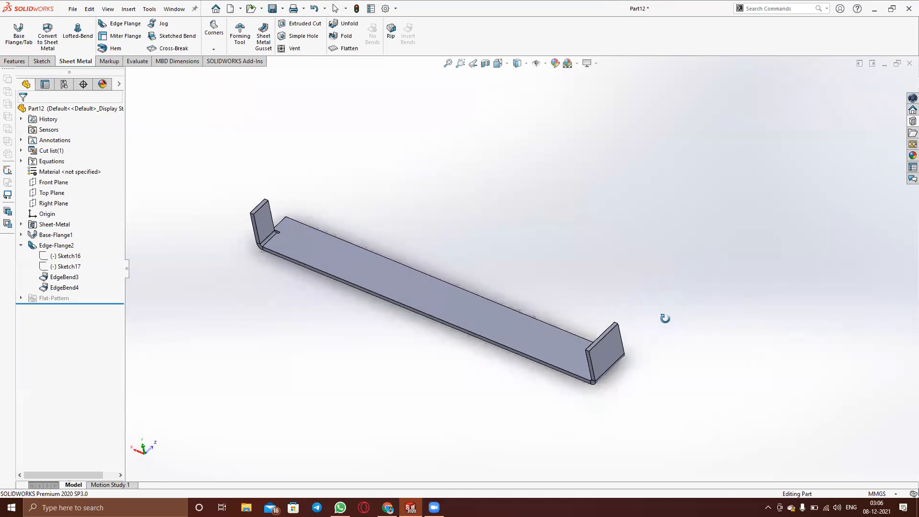
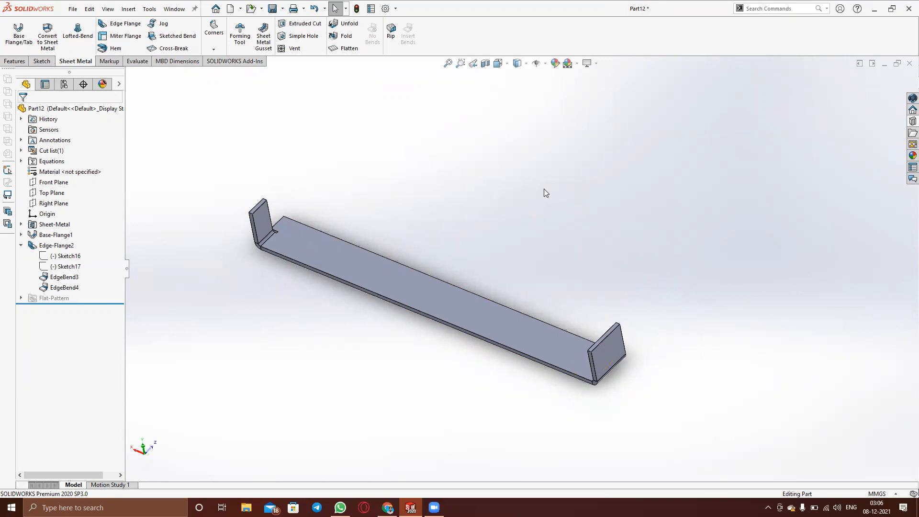
Undo the flange length change and the edge flange feature itself
key(ctrl+z)
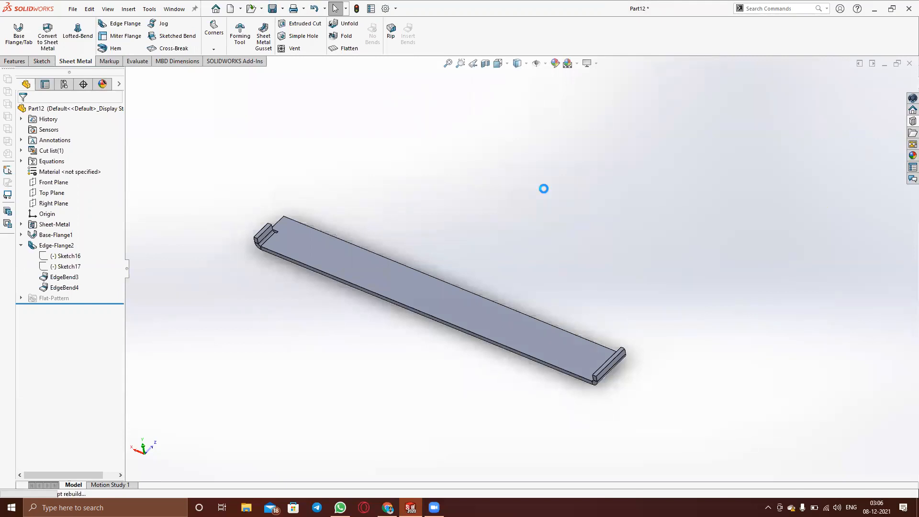
key(ctrl+z)
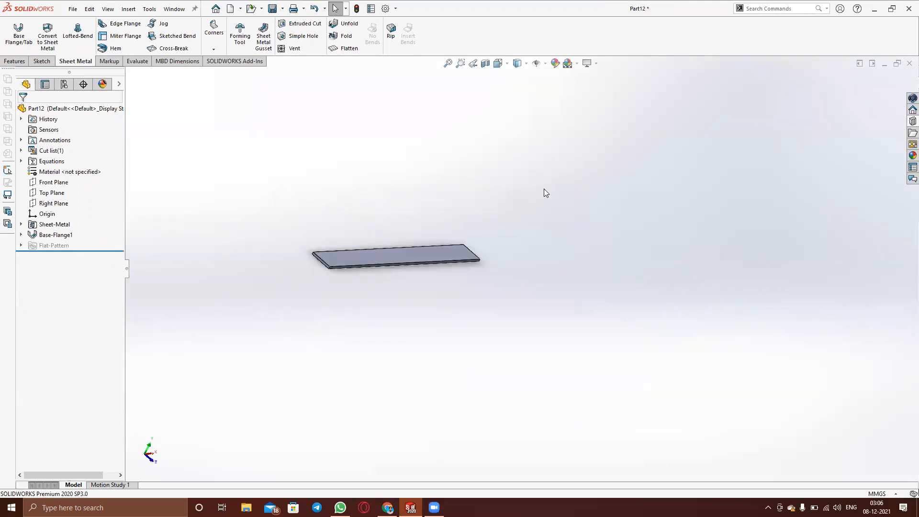
Start an edge flange on the plate's left short edge, pointing upward with a blind length of 26.5 mm
middle_drag(447, 242, 469, 286)
scroll(393, 307, up, 2)
scroll(414, 272, down, 5)
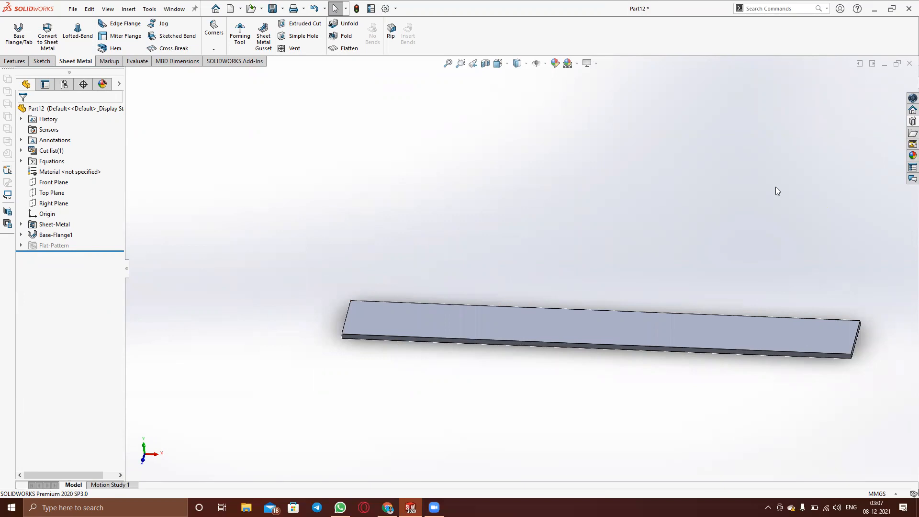
click(121, 23)
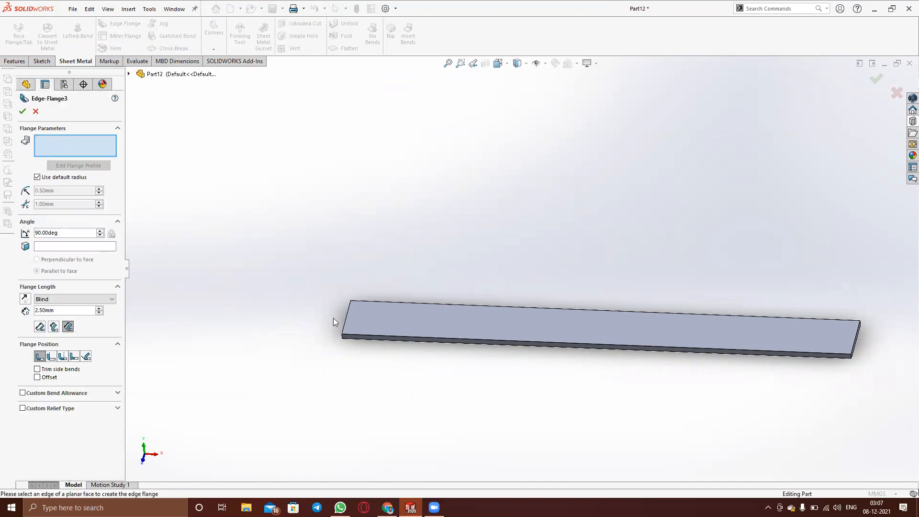
click(345, 321)
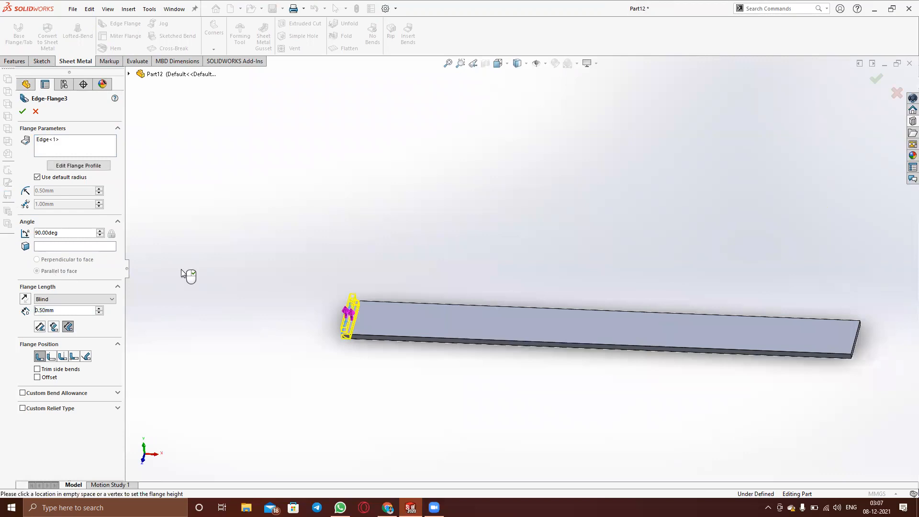
click(394, 197)
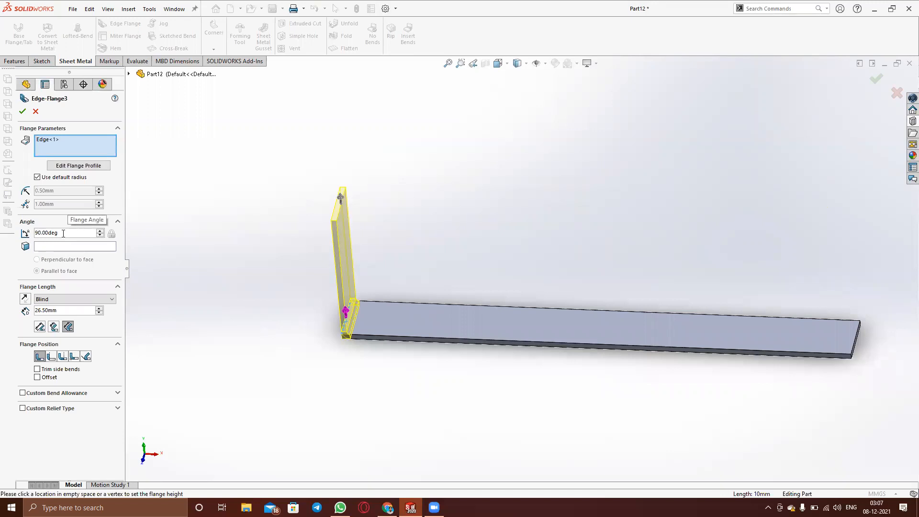
Set the flange angle to 100 degrees, inspect the tilted preview, and accept the edge flange
drag(63, 233, 37, 237)
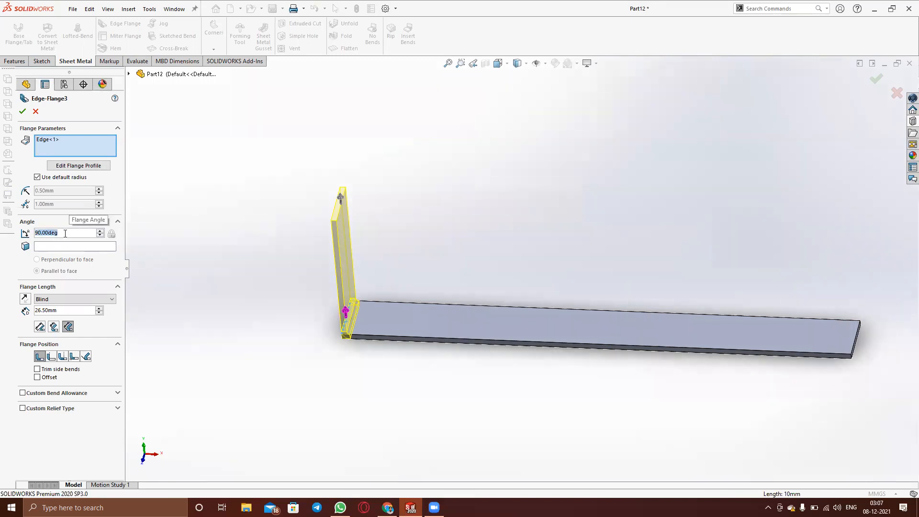
text(100)
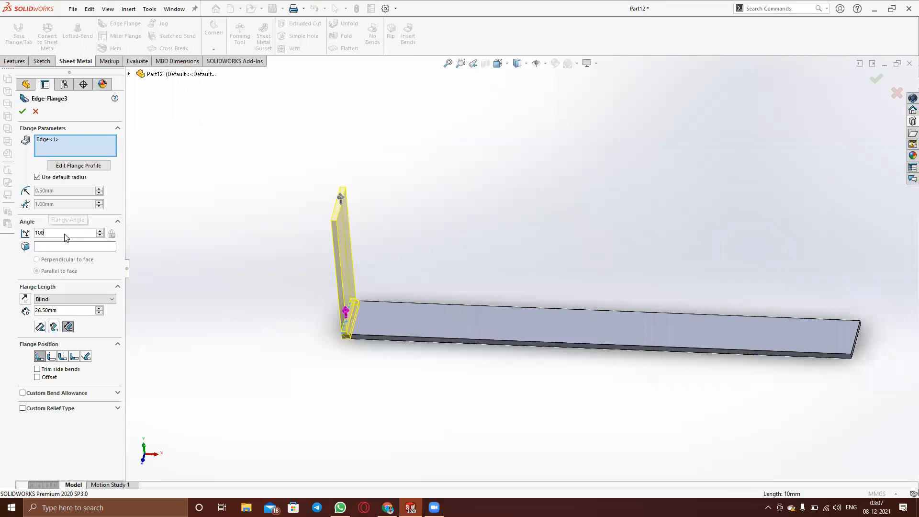
key(Return)
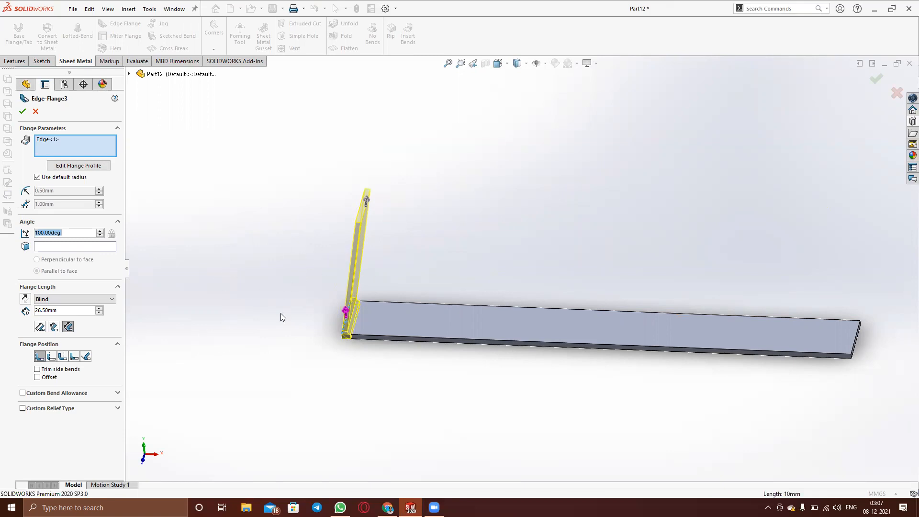
middle_drag(316, 307, 661, 390)
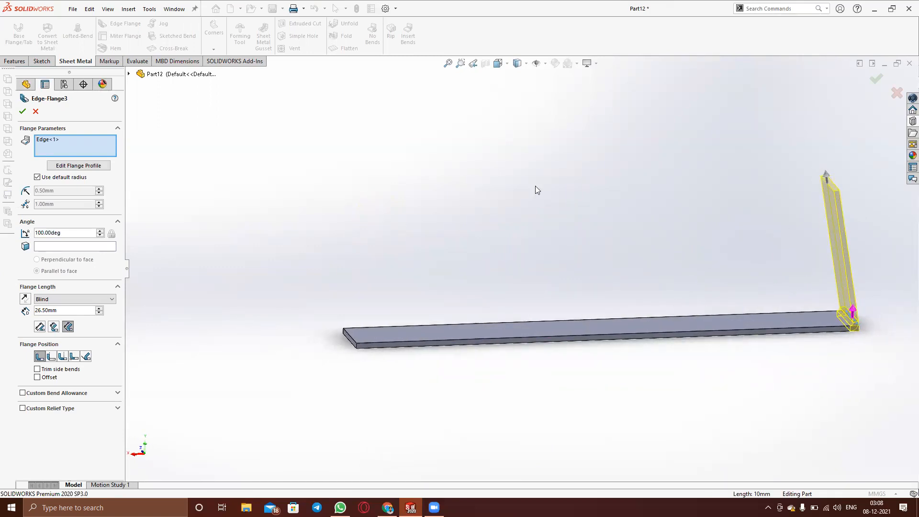
key(ctrl+8)
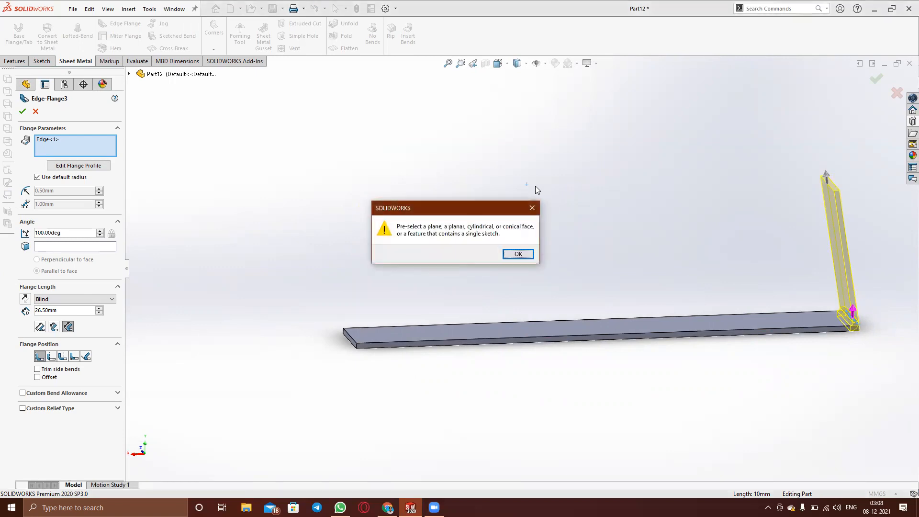
click(532, 207)
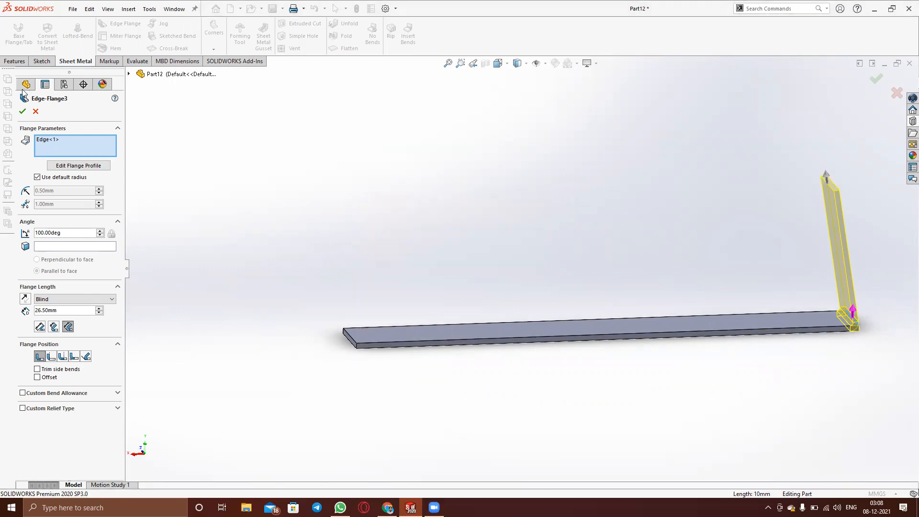
click(23, 113)
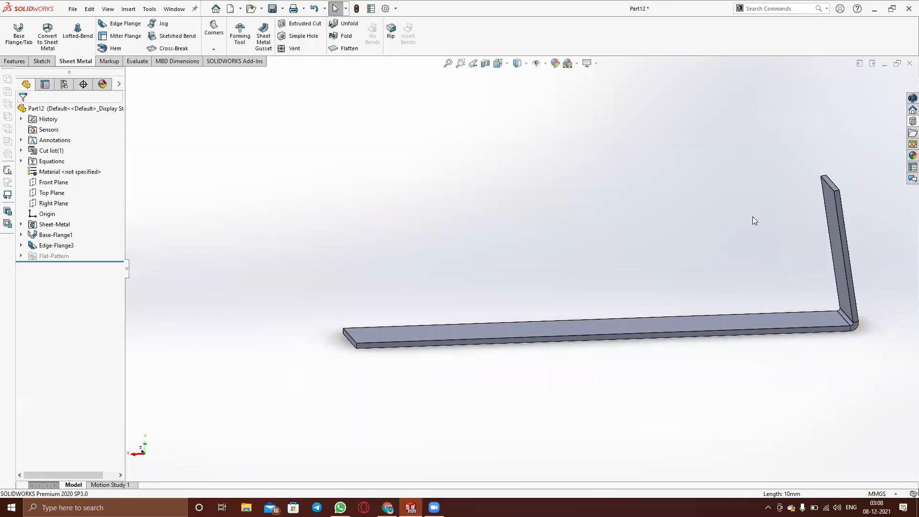
Sketch a center rectangle about 8.4 by 6.7 mm on the Top Plane, near the plate's end opposite the flange
scroll(766, 217, down, 3)
middle_drag(766, 218, 761, 257)
scroll(579, 245, up, 3)
scroll(341, 189, down, 1)
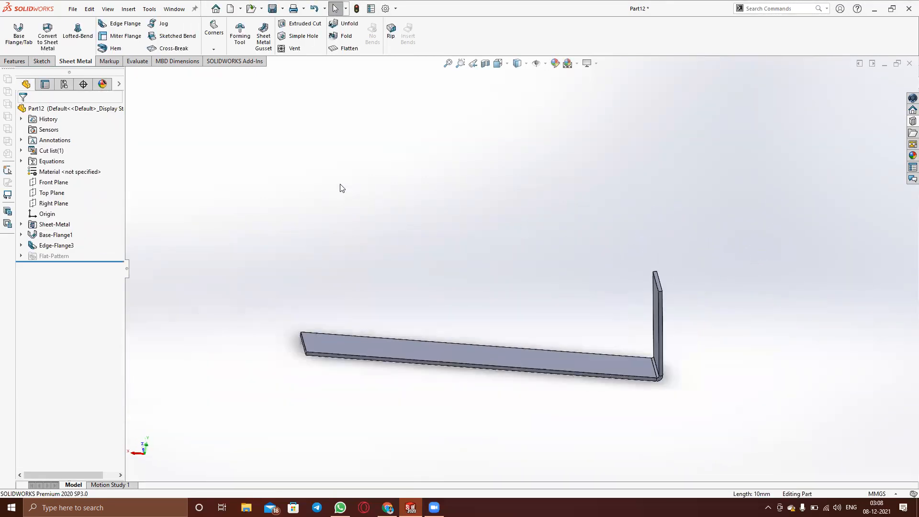
scroll(201, 191, down, 2)
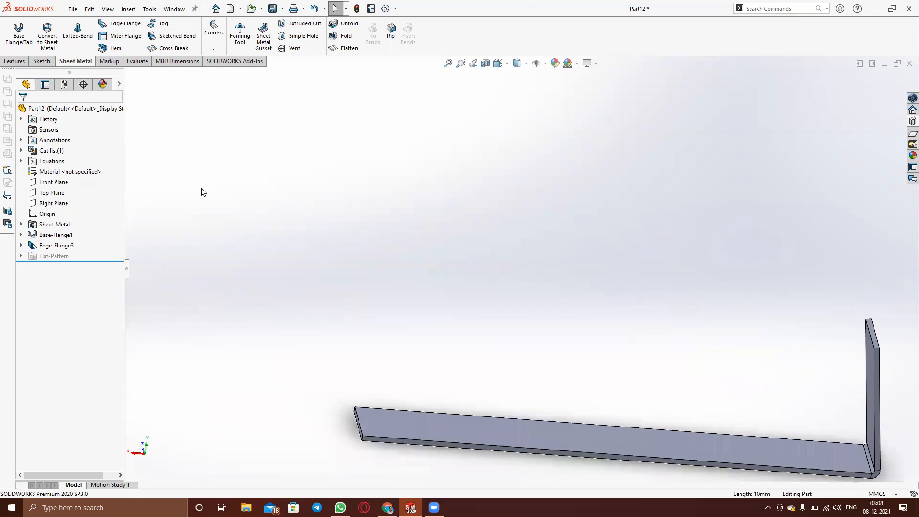
click(51, 192)
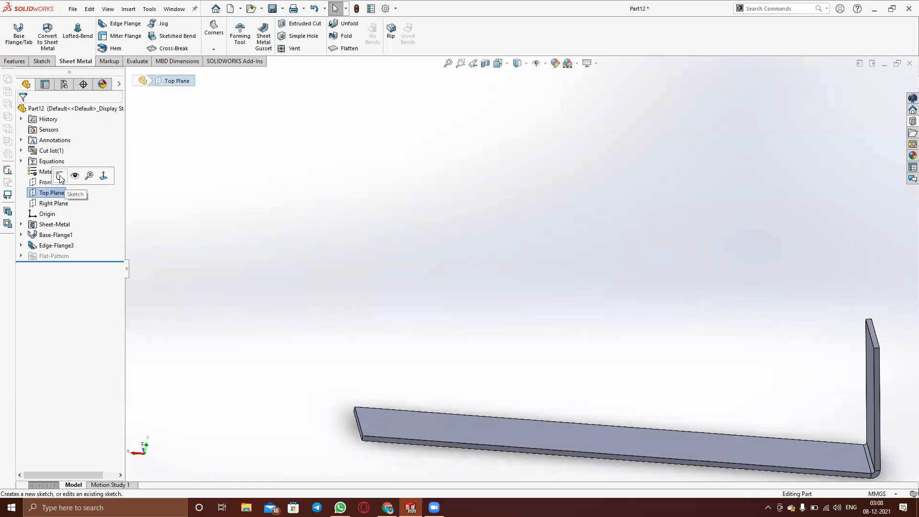
click(59, 176)
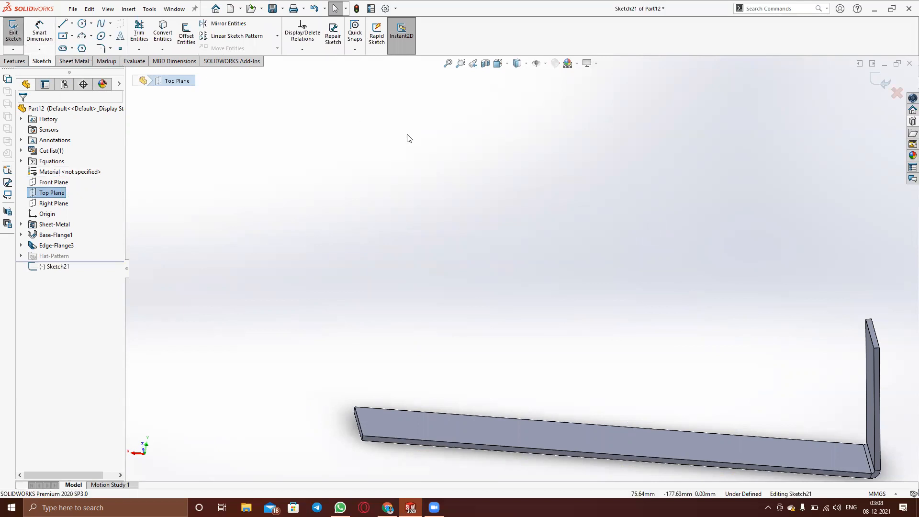
key(ctrl+8)
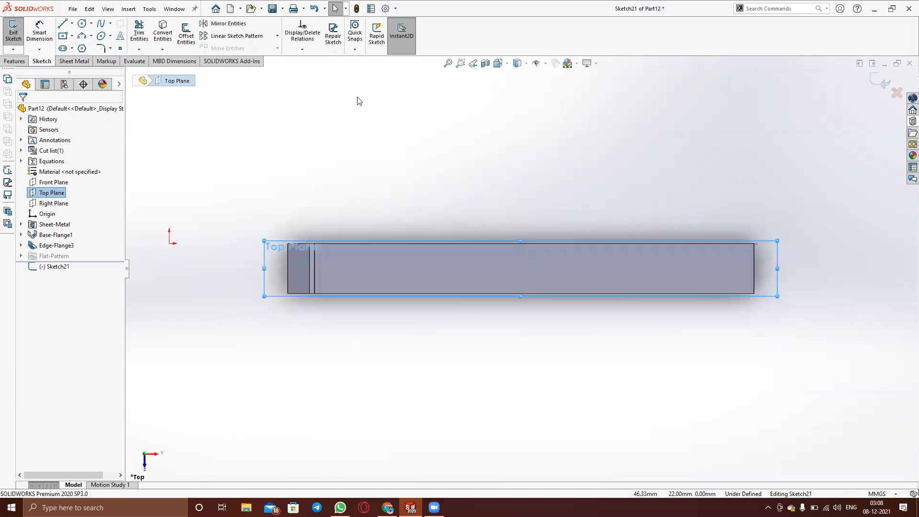
click(63, 37)
click(703, 265)
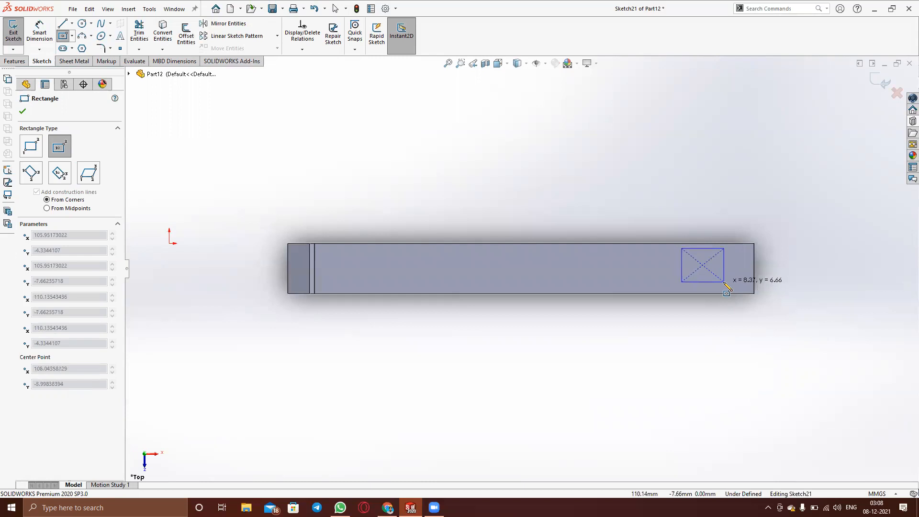
click(724, 282)
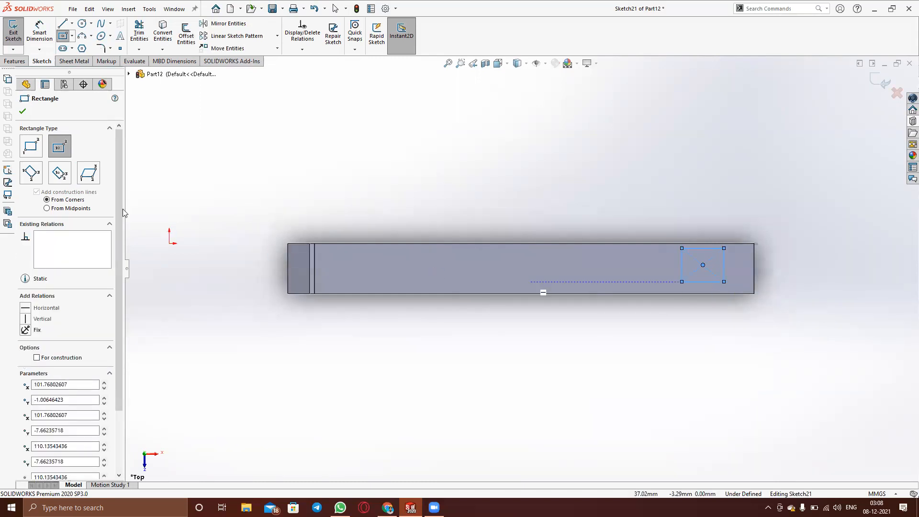
click(23, 111)
Try to move the sketched rectangle onto the plate's free end and compare their positions from above and below
middle_drag(543, 306, 569, 182)
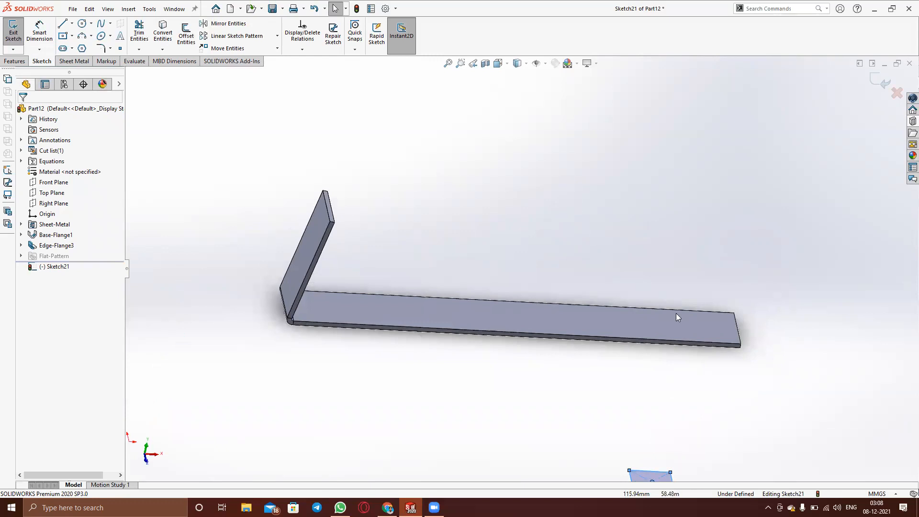
scroll(721, 370, down, 2)
scroll(720, 375, up, 5)
mouse_move(605, 365)
middle_down()
mouse_move(562, 326)
mouse_move(550, 332)
mouse_move(566, 342)
middle_up()
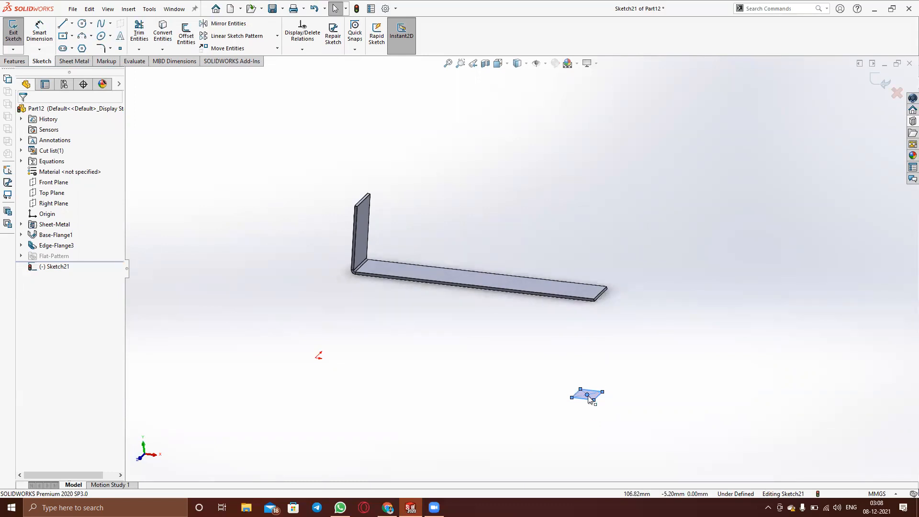
drag(588, 397, 565, 287)
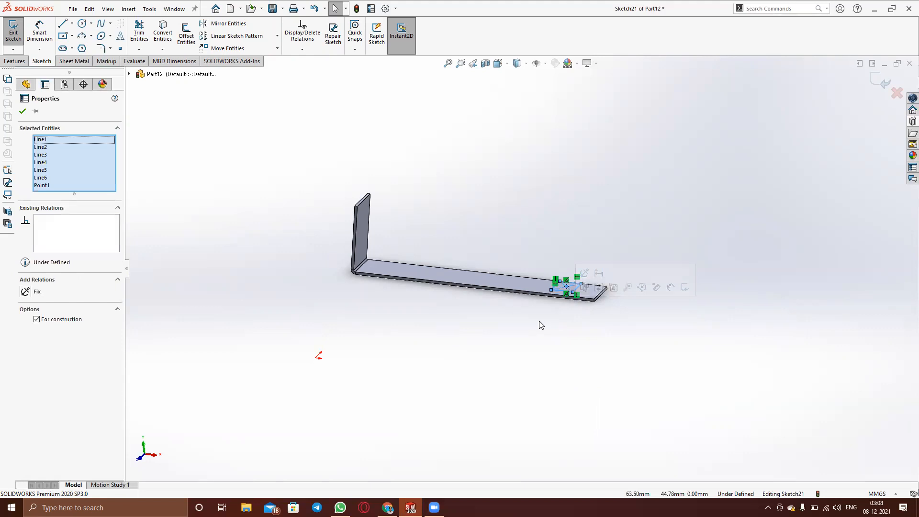
key(ctrl+5)
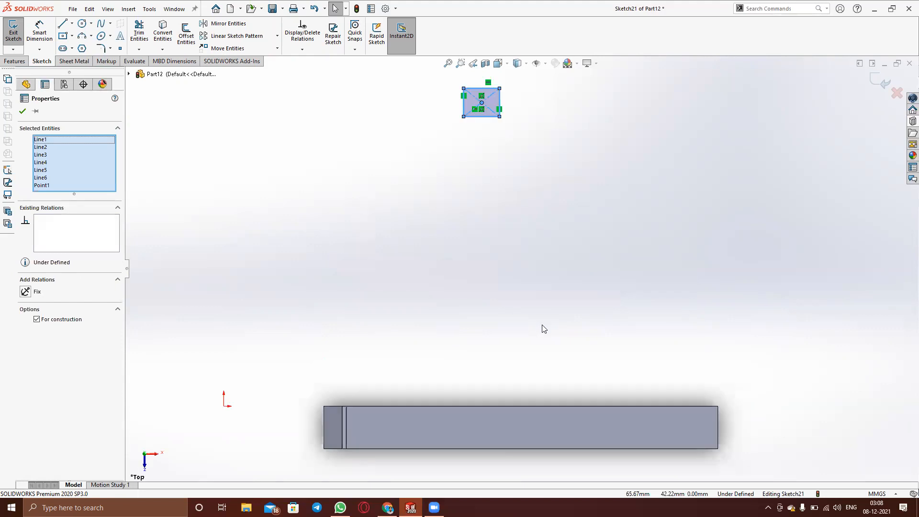
key(ctrl+6)
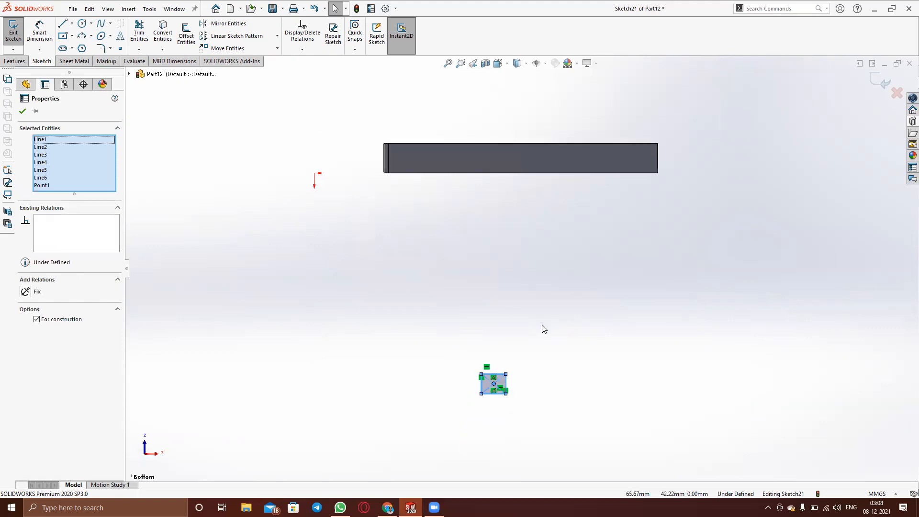
middle_drag(518, 285, 383, 378)
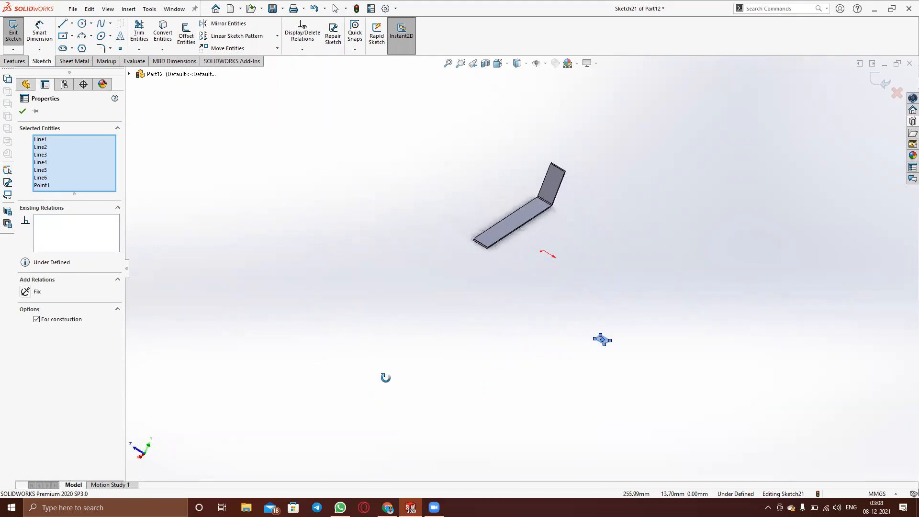
Try enlarging the rectangle by a corner and moving its center over the plate's free end
scroll(476, 268, down, 4)
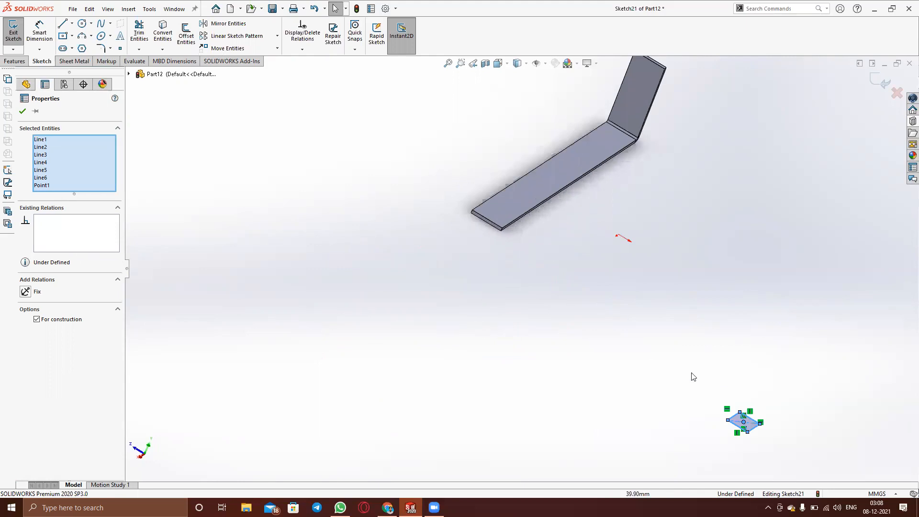
mouse_move(737, 410)
mouse_down()
mouse_move(687, 347)
mouse_move(524, 242)
mouse_move(615, 238)
mouse_move(708, 355)
mouse_move(730, 355)
mouse_up()
mouse_move(736, 388)
mouse_down()
mouse_move(584, 217)
mouse_move(502, 194)
mouse_move(506, 215)
mouse_up()
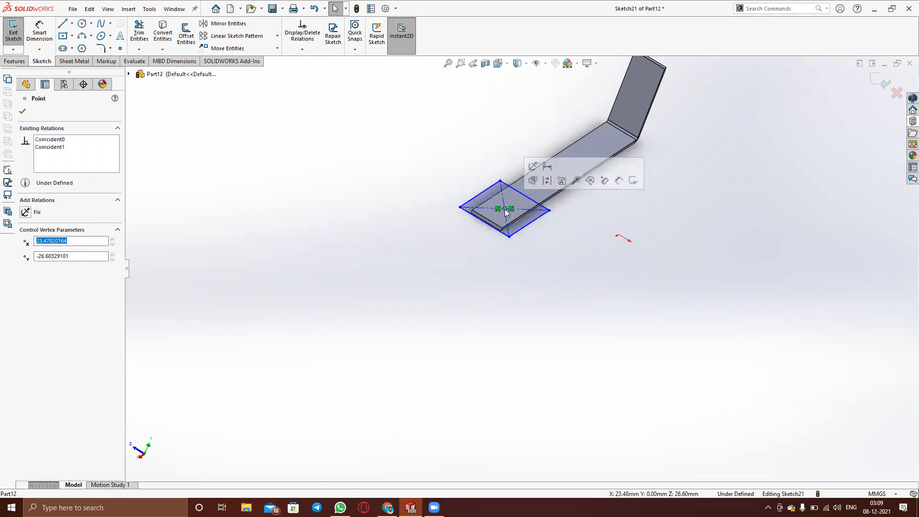
scroll(505, 216, down, 2)
mouse_move(492, 278)
middle_down()
mouse_move(512, 260)
mouse_move(531, 264)
mouse_move(509, 228)
middle_up()
click(507, 246)
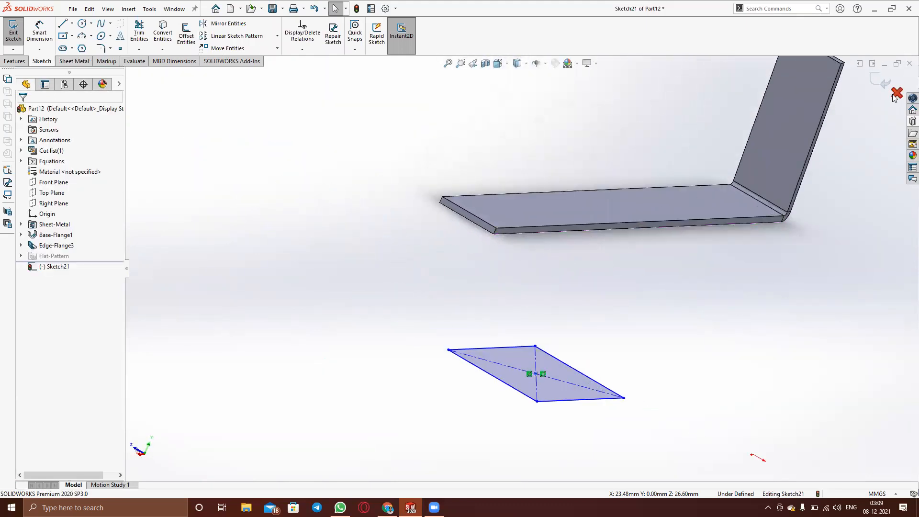
Close the part without saving and create a new part document
click(909, 63)
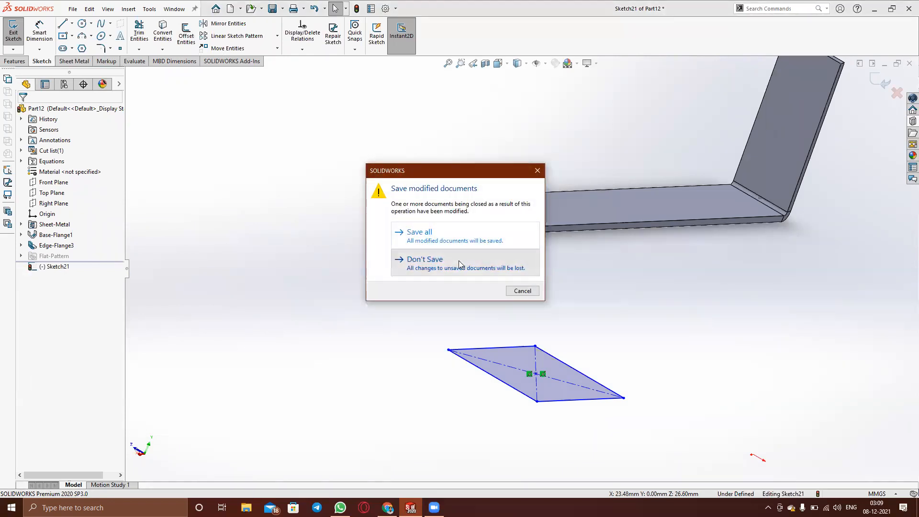
click(424, 261)
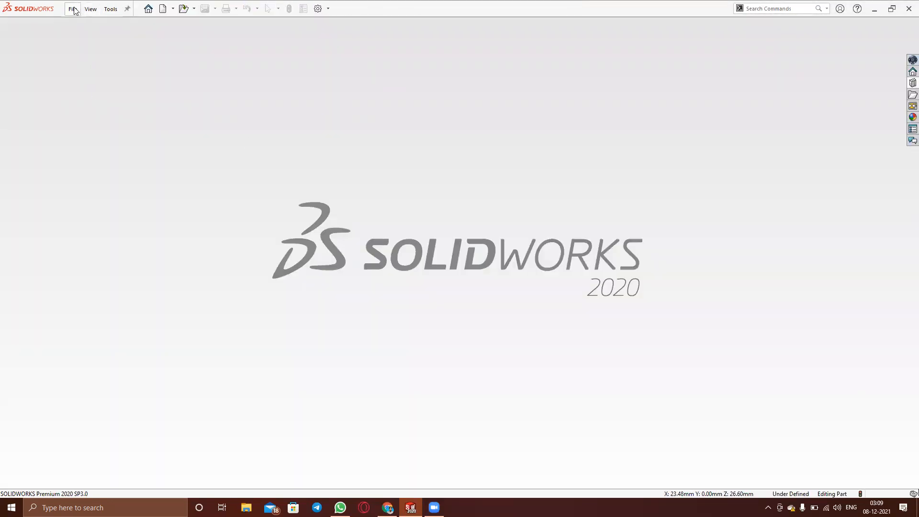
click(74, 9)
click(83, 24)
double_click(224, 216)
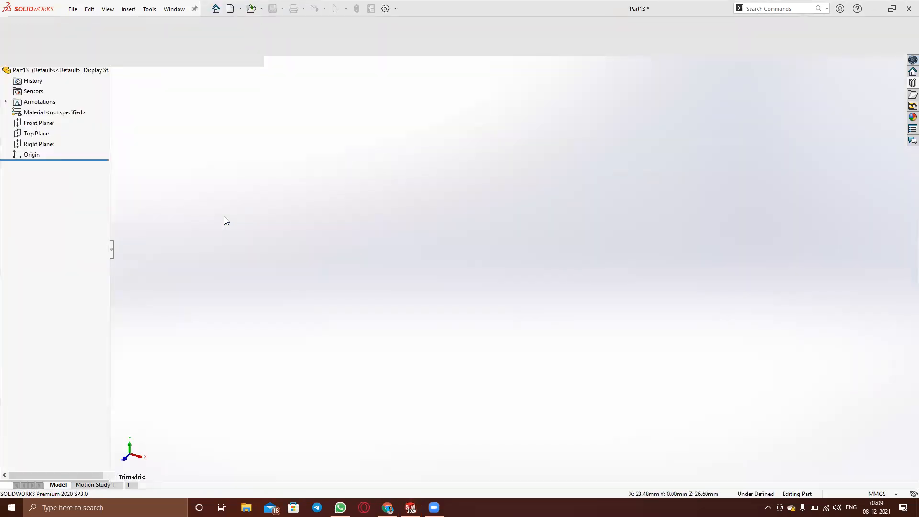
Create a base flange from a horizontal line across the origin on the Top Plane, blind 10 mm deep and 1 mm thick
click(75, 62)
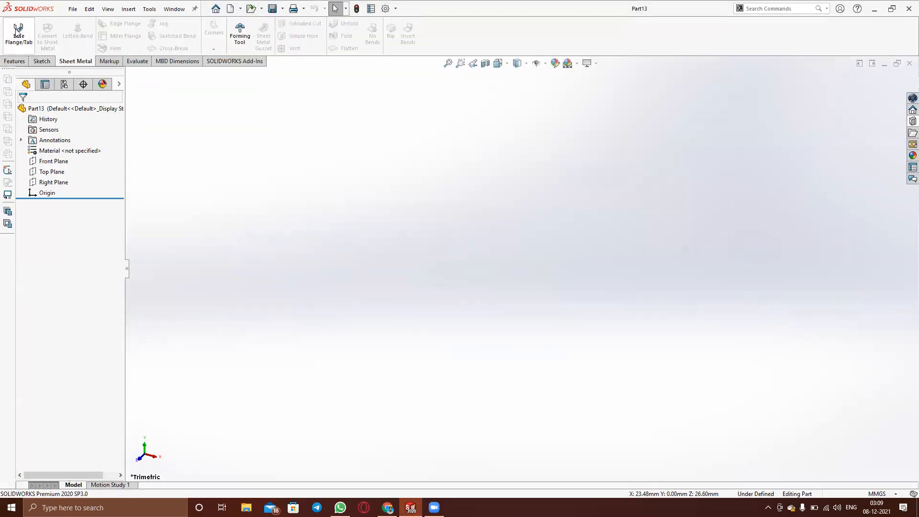
click(19, 33)
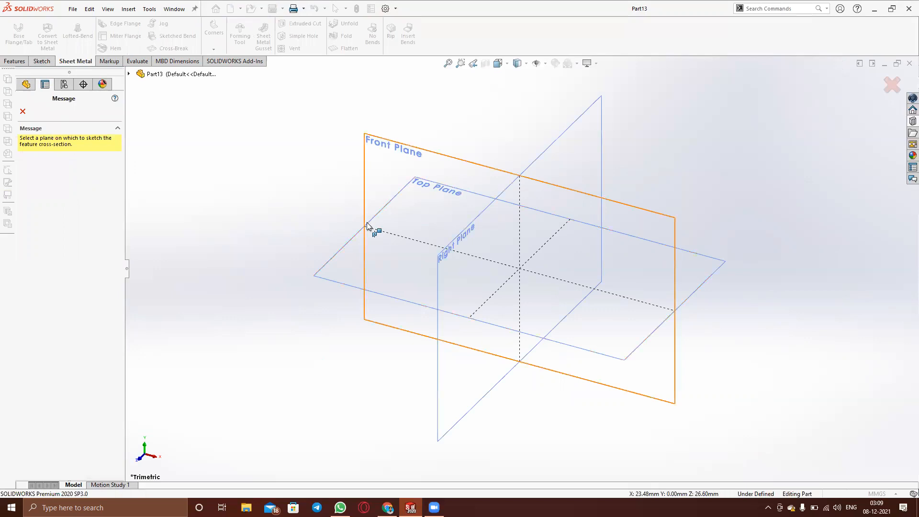
click(339, 258)
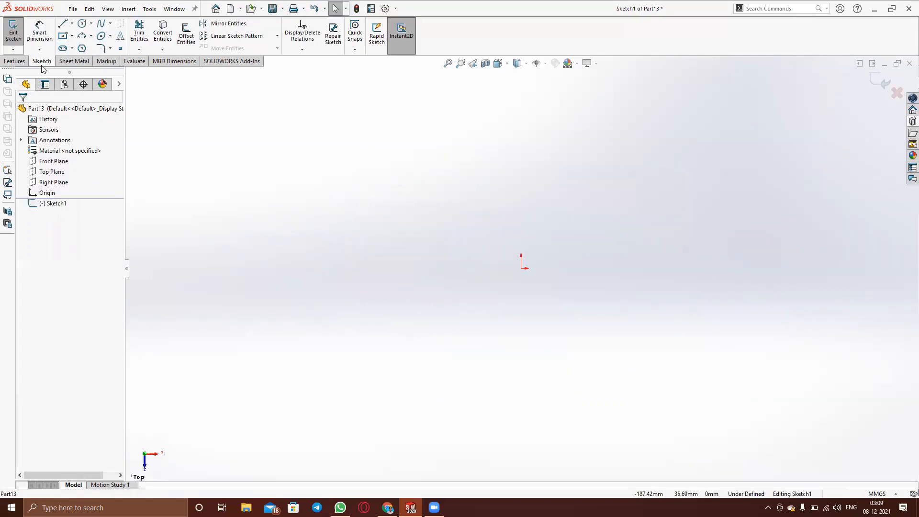
click(62, 23)
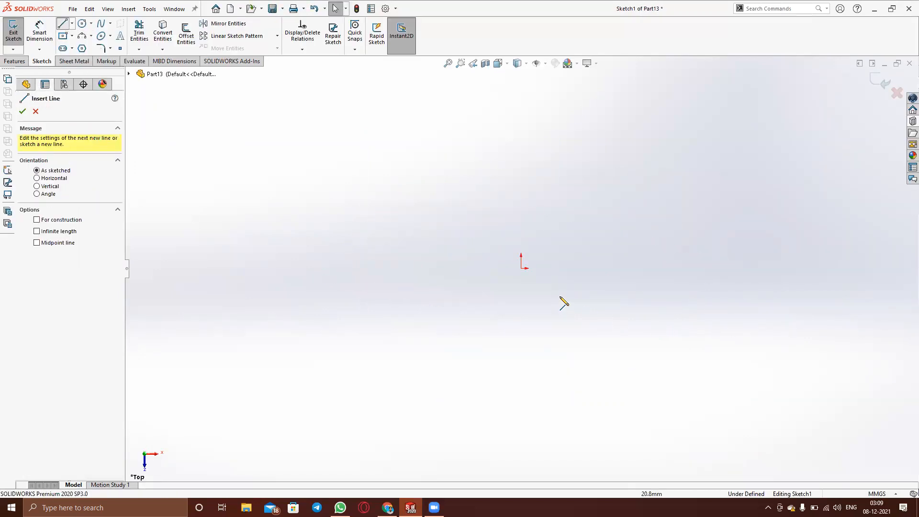
click(473, 267)
click(582, 269)
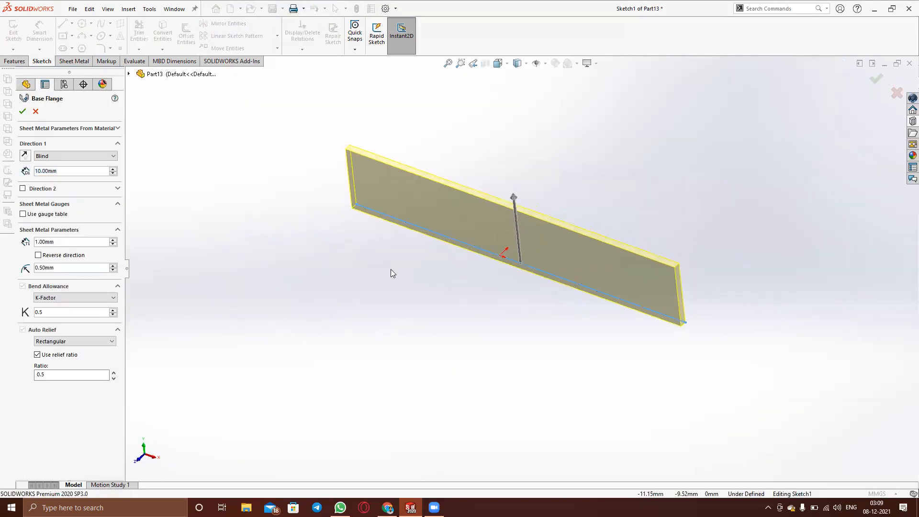
click(22, 111)
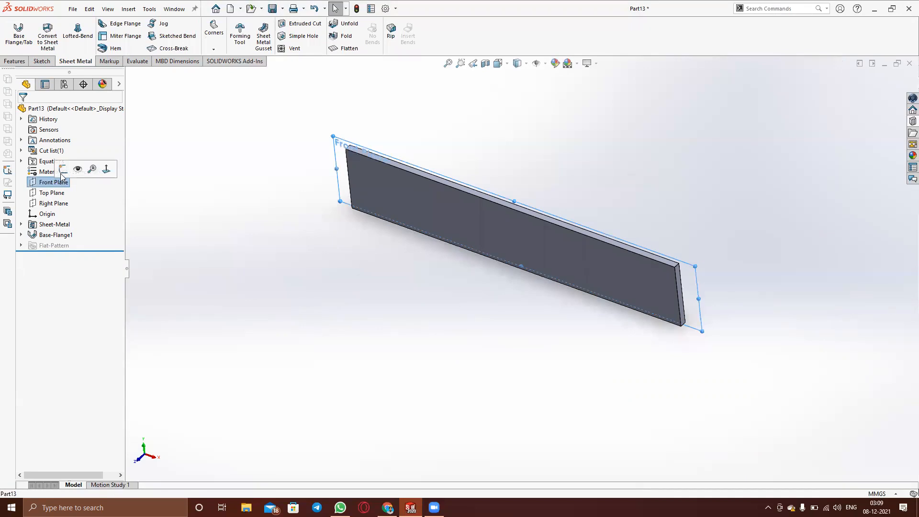
Sketch a center rectangle about 47.5 mm by 7.4 mm on the Front Plane, within the plate's outline
click(63, 170)
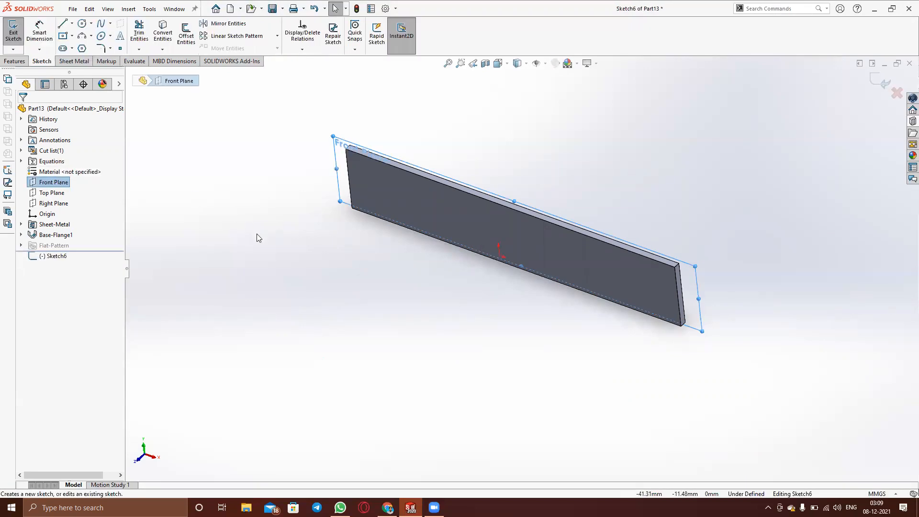
key(ctrl+1)
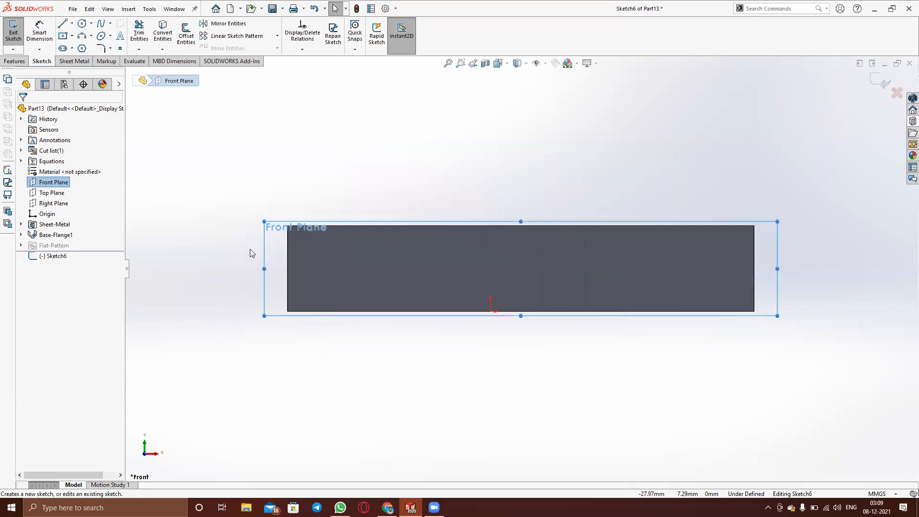
click(63, 38)
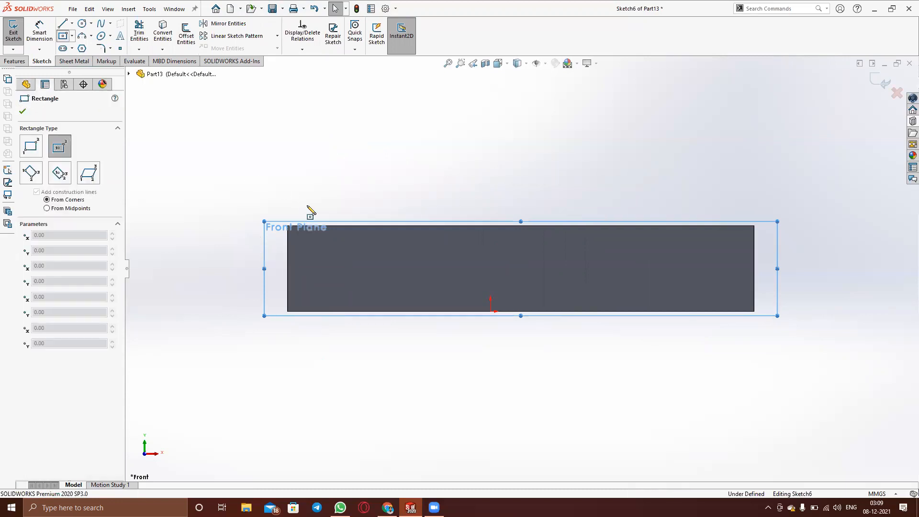
click(510, 263)
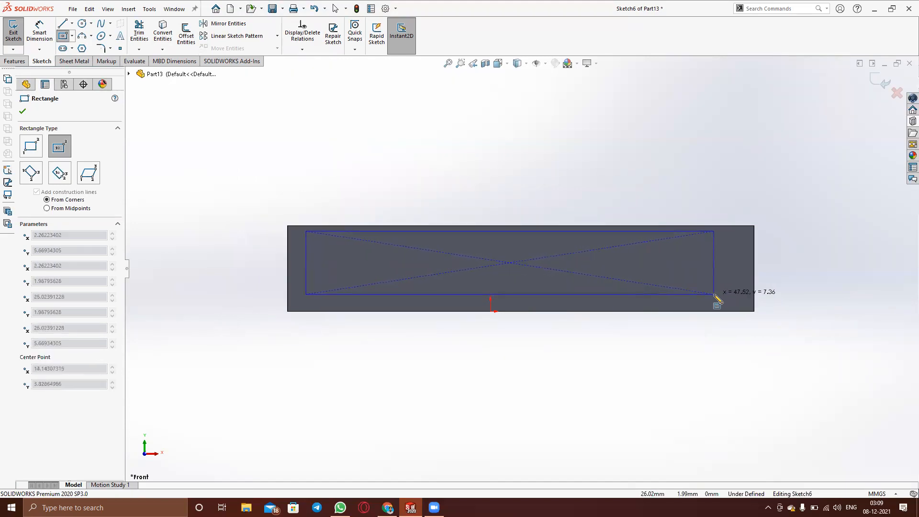
click(714, 295)
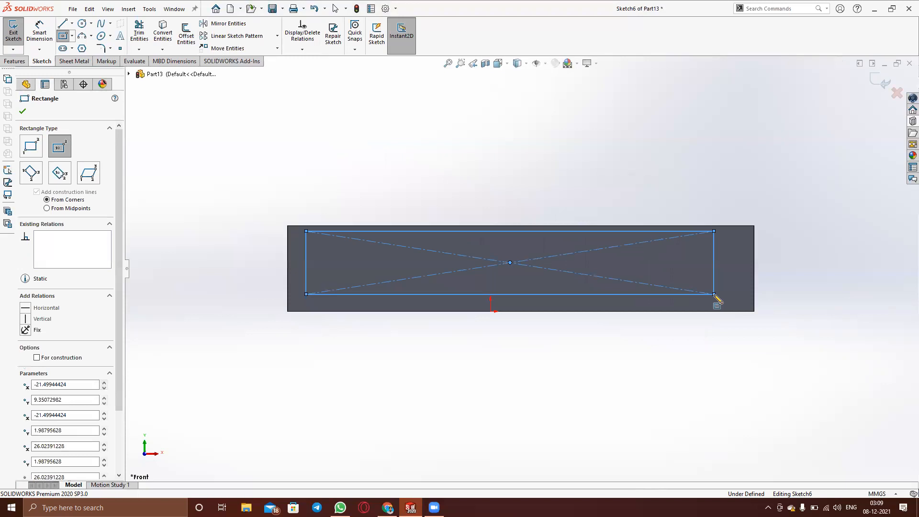
Extrude the rectangle as a blind 10 mm boss in the reversed direction, merged with the plate
click(15, 61)
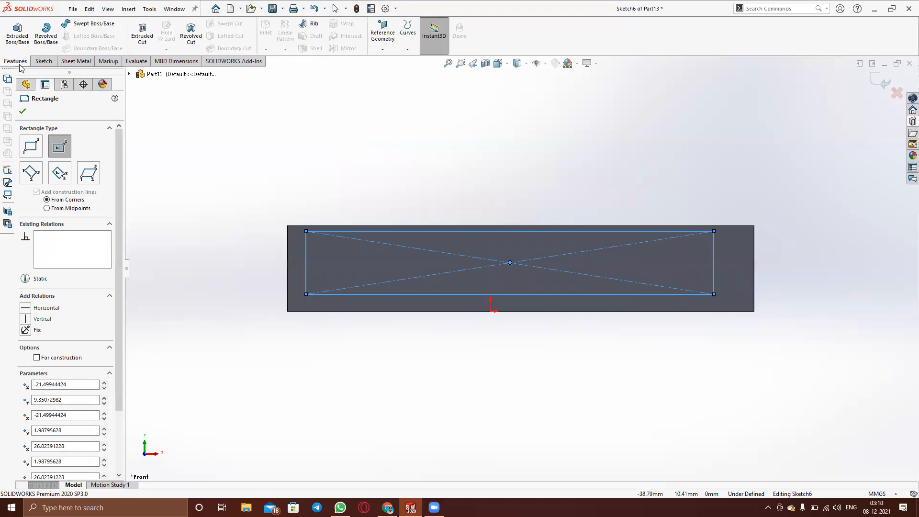
click(882, 82)
click(17, 32)
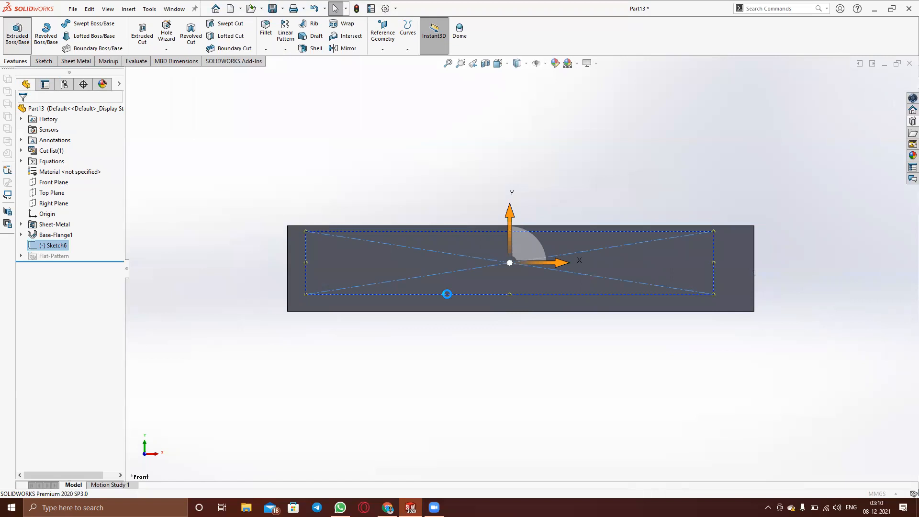
middle_drag(456, 338, 379, 213)
click(25, 156)
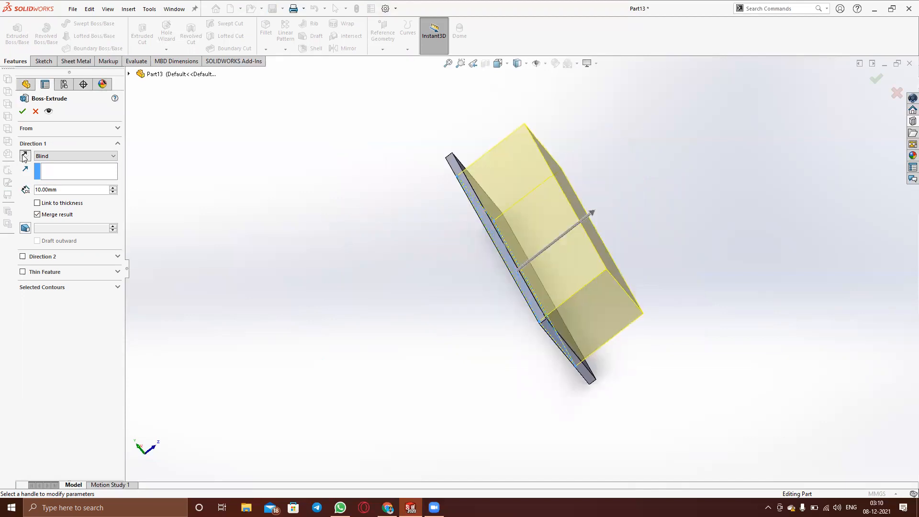
middle_drag(418, 241, 492, 117)
middle_drag(497, 361, 512, 192)
Turn on draft for the boss extrusion and set the draft angle to 4 degrees
click(26, 228)
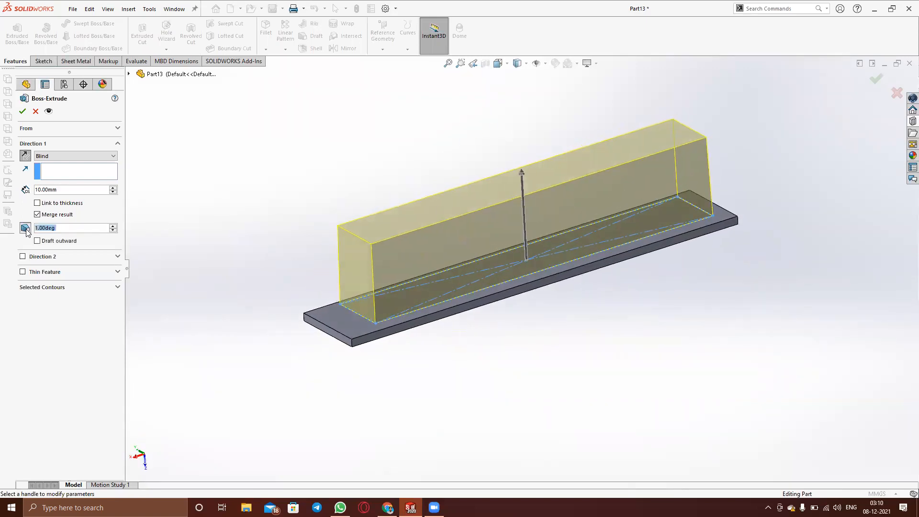
click(60, 229)
text(4)
key(BackSpace)
key(BackSpace)
key(BackSpace)
key(BackSpace)
key(BackSpace)
key(BackSpace)
key(BackSpace)
key(BackSpace)
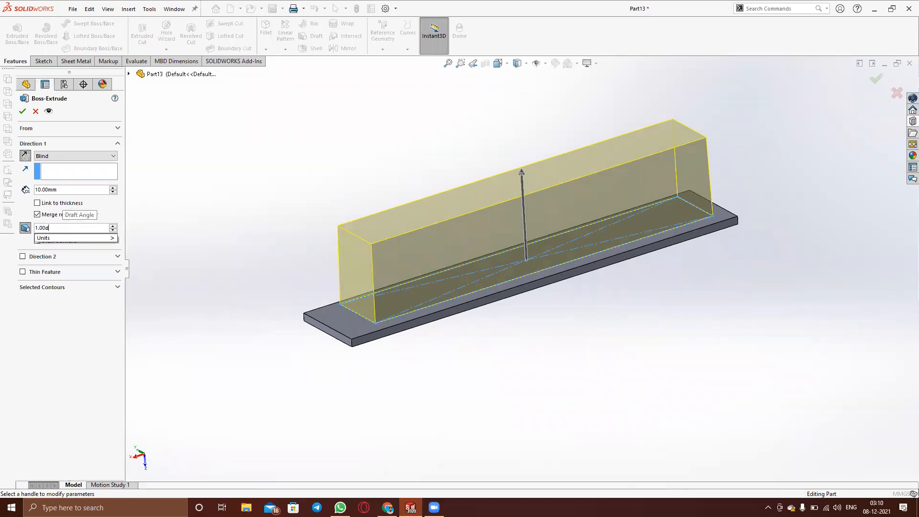
text(4)
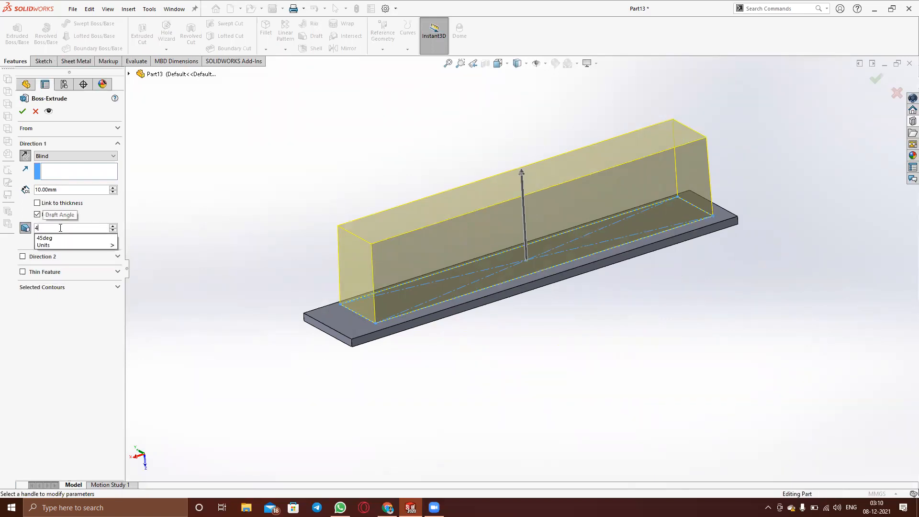
key(Return)
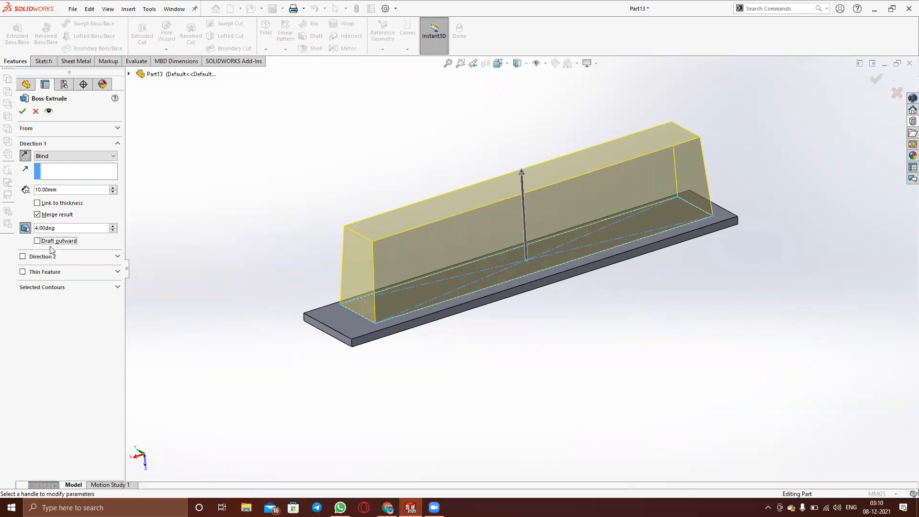
Preview the draft outward, switch it back inward, and complete the extrusion with a 15-degree draft
click(38, 241)
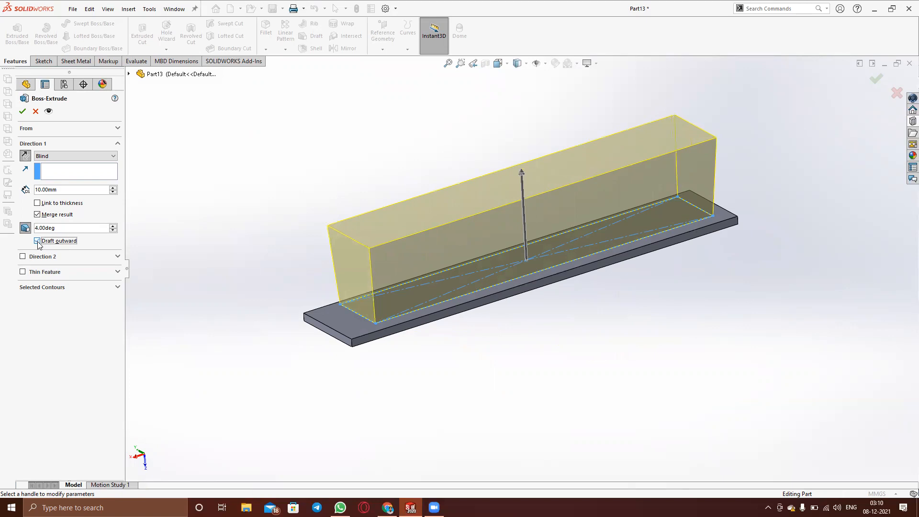
click(37, 241)
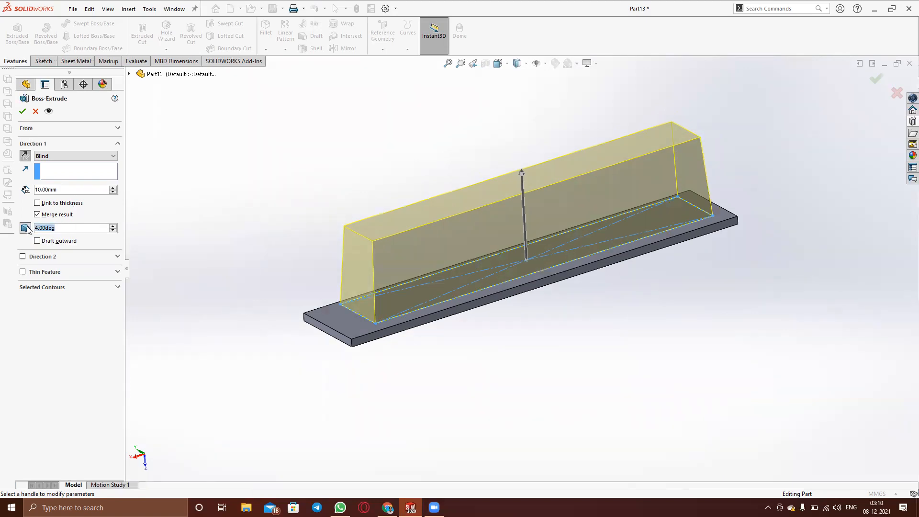
text(15)
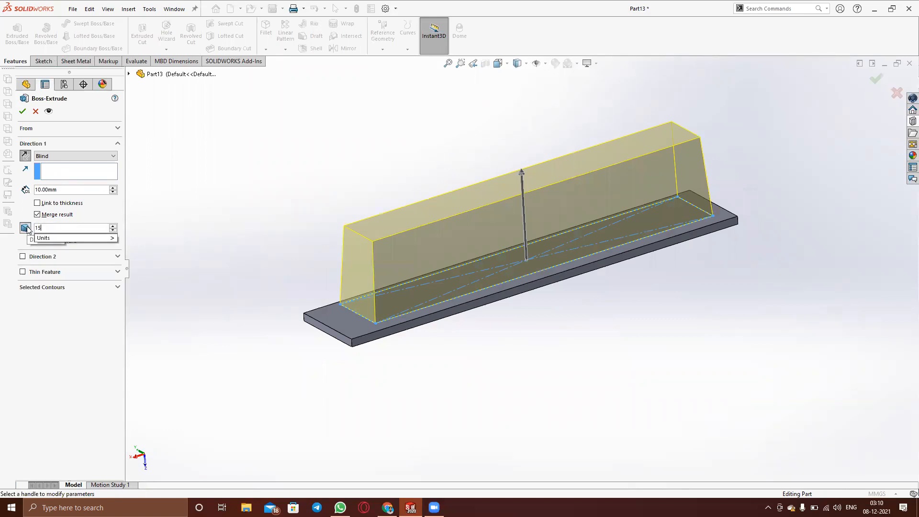
key(Return)
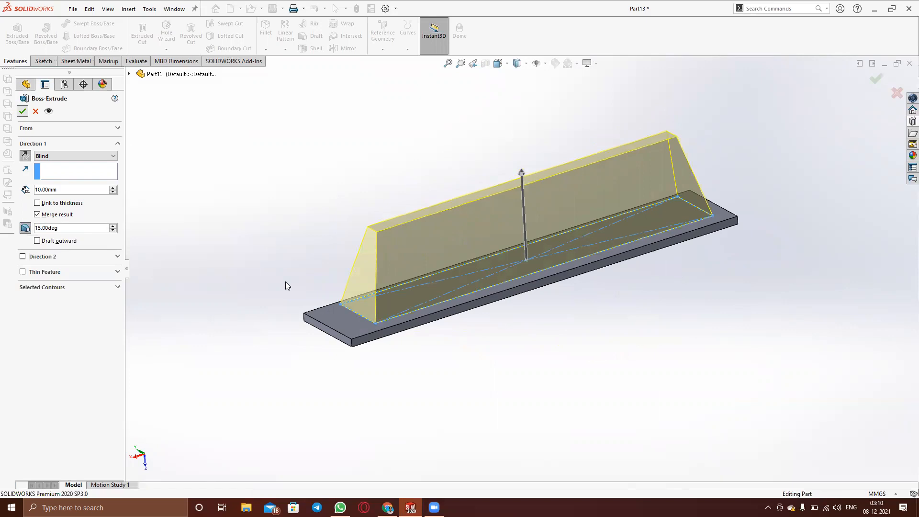
key(Return)
mouse_move(457, 380)
middle_down()
mouse_move(504, 383)
mouse_move(461, 380)
middle_up()
Apply the polished beech 2d wood appearance to the tapered boss
click(49, 245)
click(50, 245)
click(77, 281)
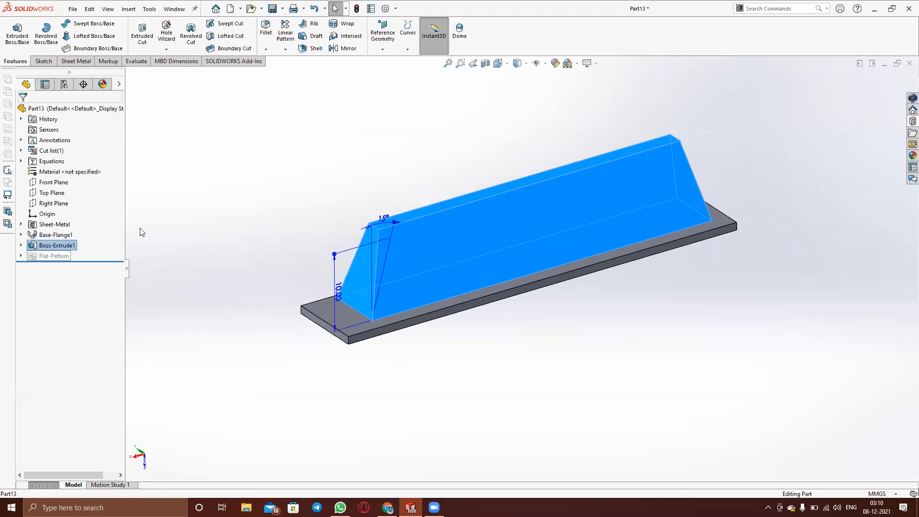
click(557, 64)
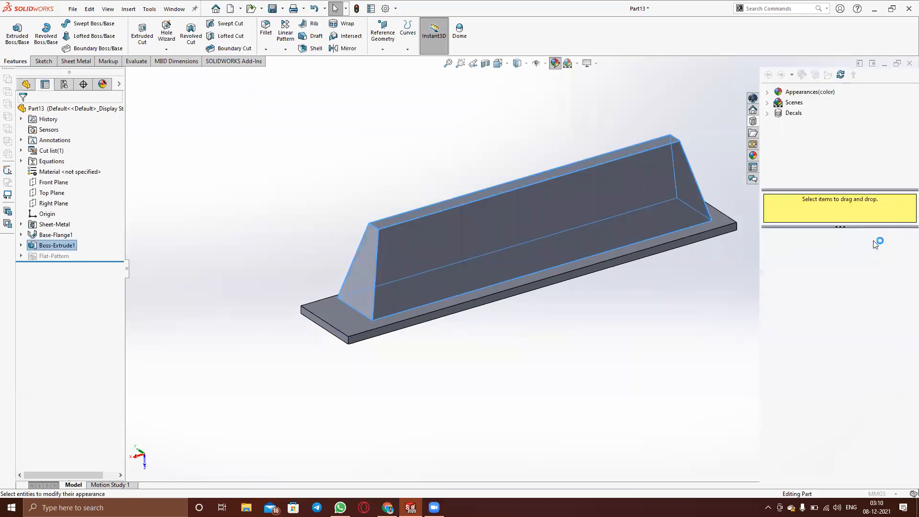
click(767, 92)
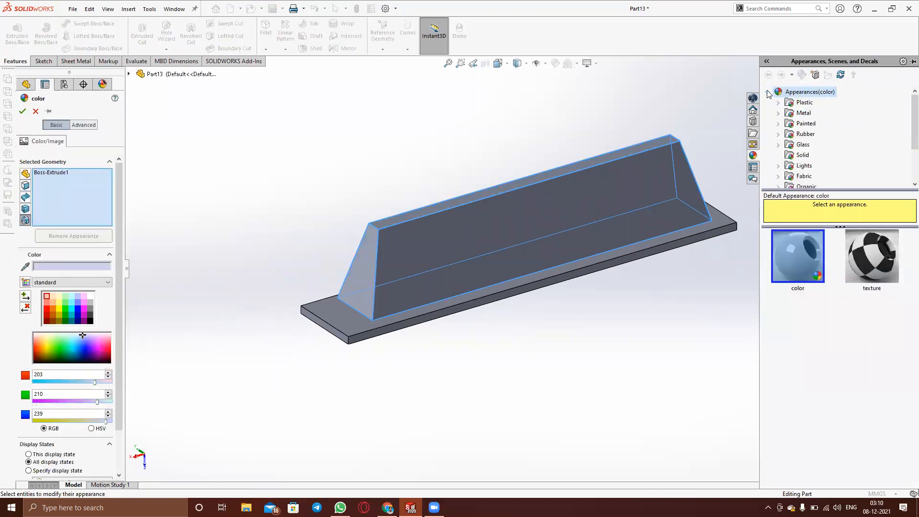
scroll(814, 112, down, 2)
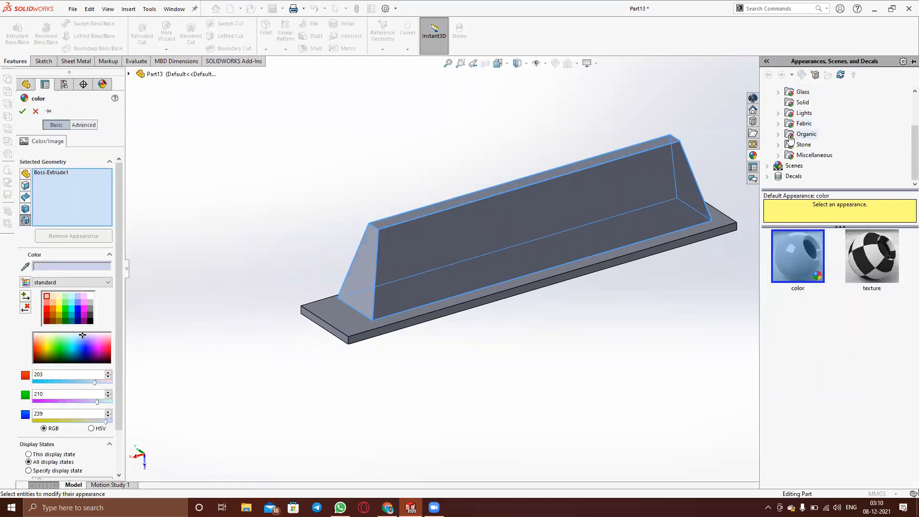
click(779, 133)
click(808, 124)
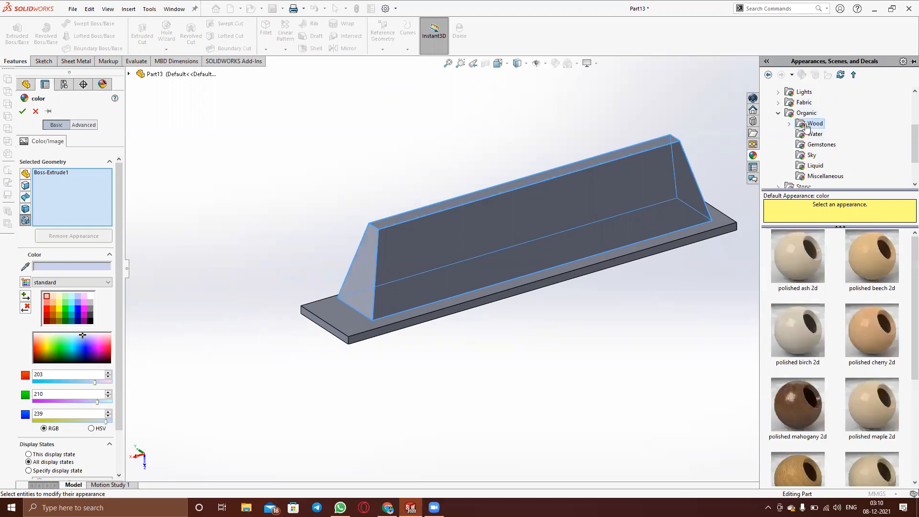
click(856, 258)
right_click(857, 257)
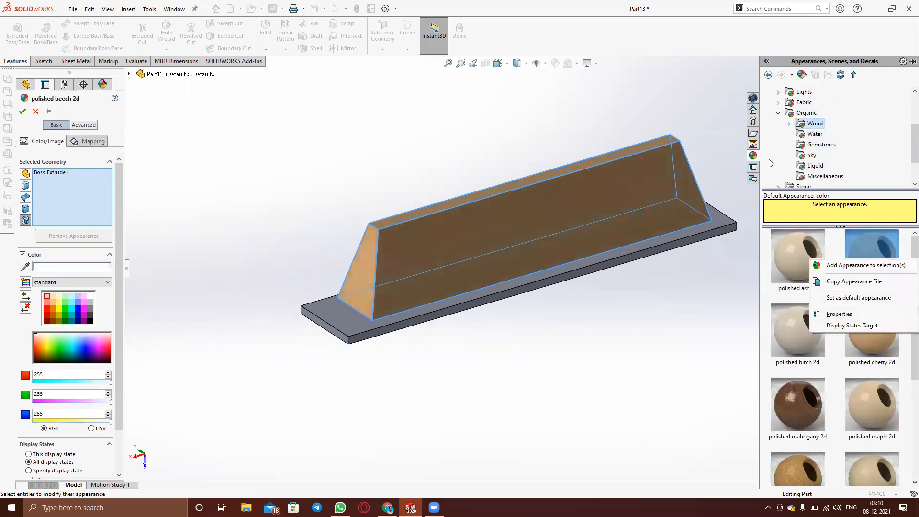
click(663, 88)
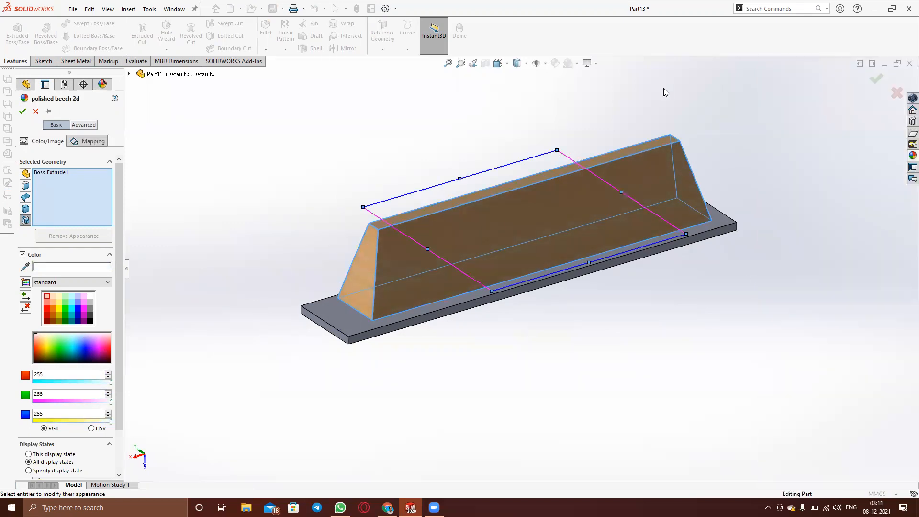
click(22, 111)
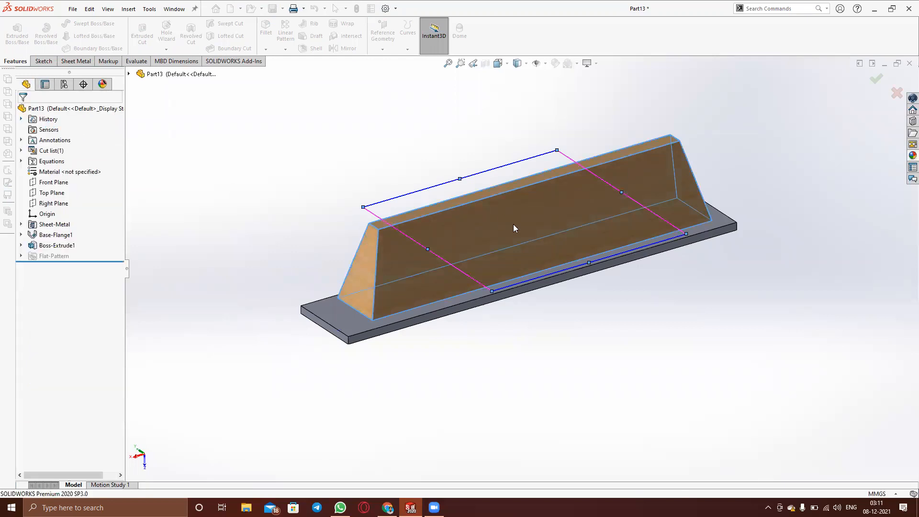
Start an edge flange on the plate's long upper edge and place its blind length at about 13.5 mm
scroll(521, 232, down, 3)
scroll(544, 245, up, 3)
middle_drag(569, 270, 745, 163)
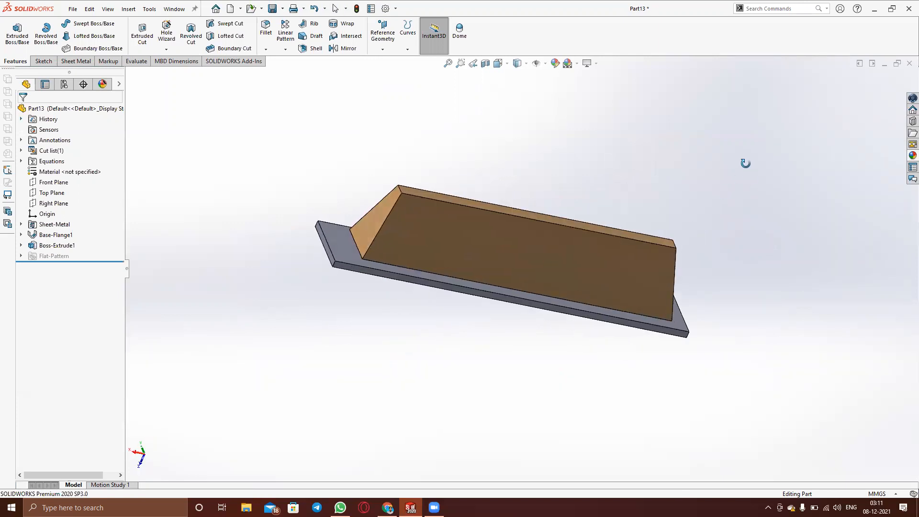
scroll(673, 229, down, 1)
scroll(672, 230, up, 4)
middle_drag(683, 230, 654, 225)
scroll(484, 249, down, 5)
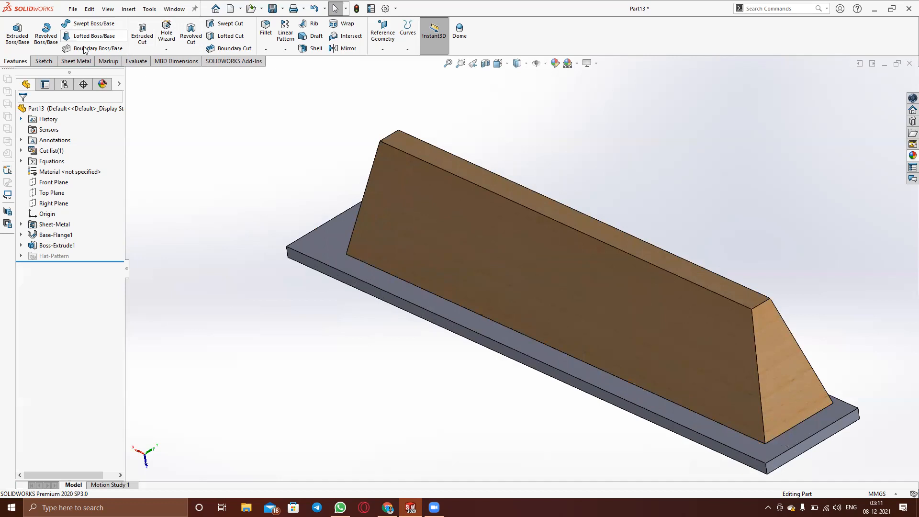
click(80, 61)
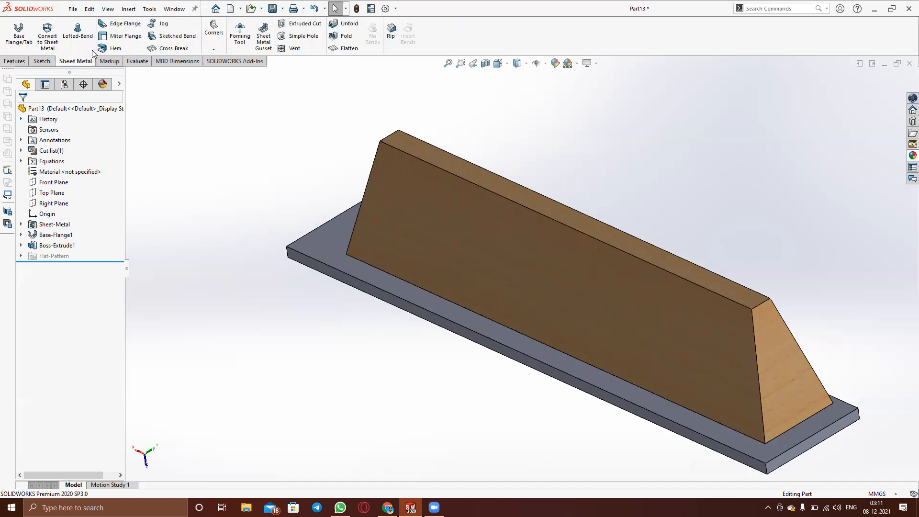
click(121, 24)
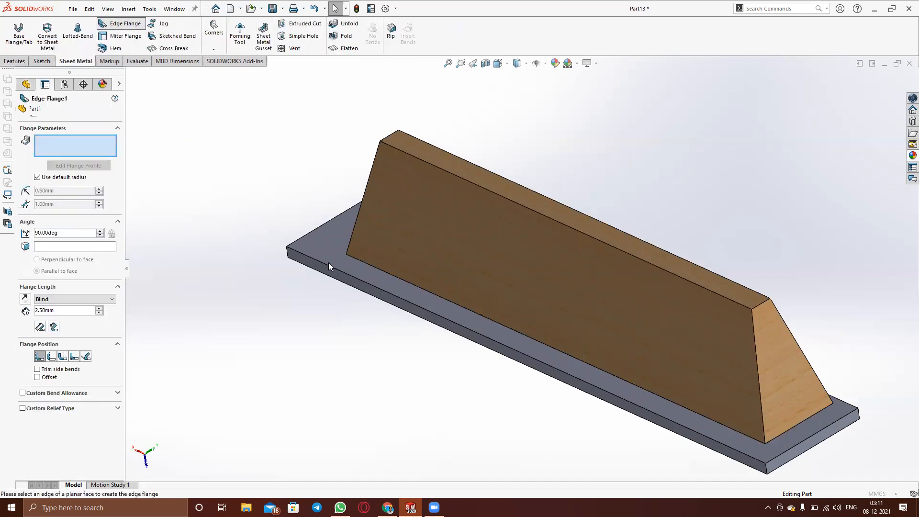
click(421, 309)
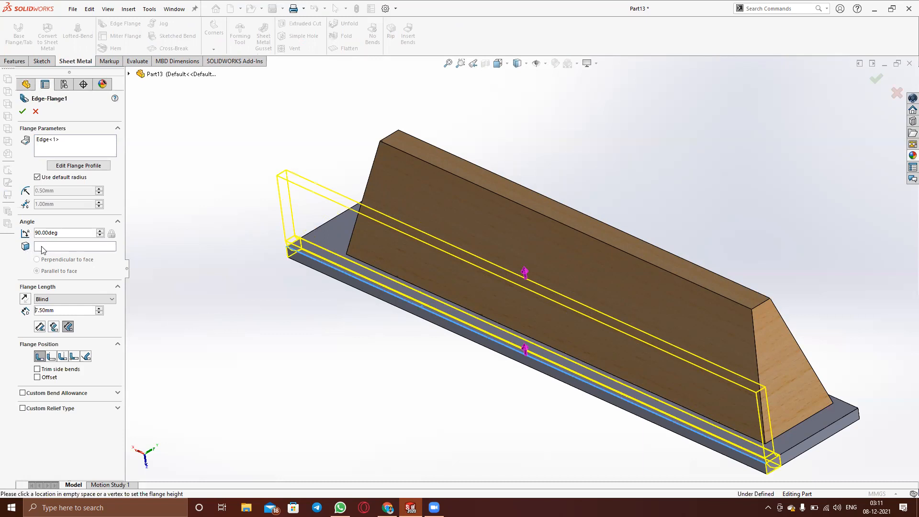
click(42, 246)
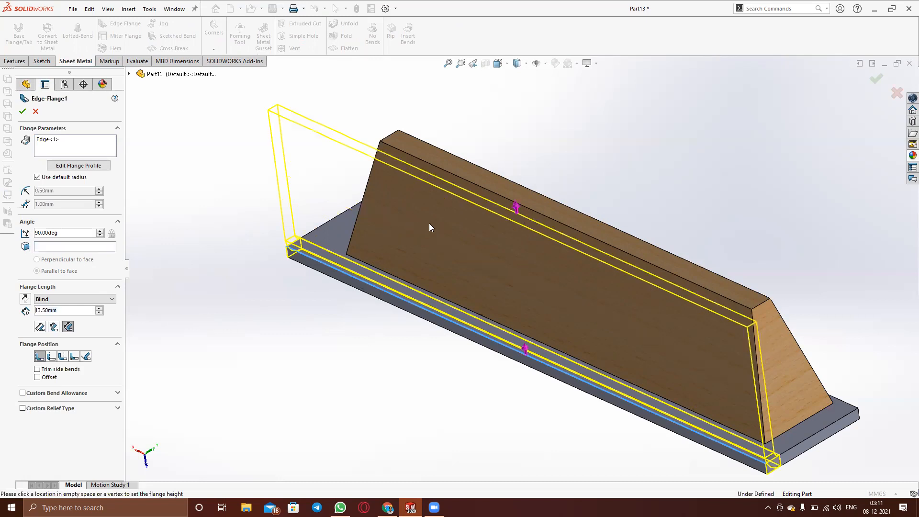
middle_drag(511, 225, 514, 184)
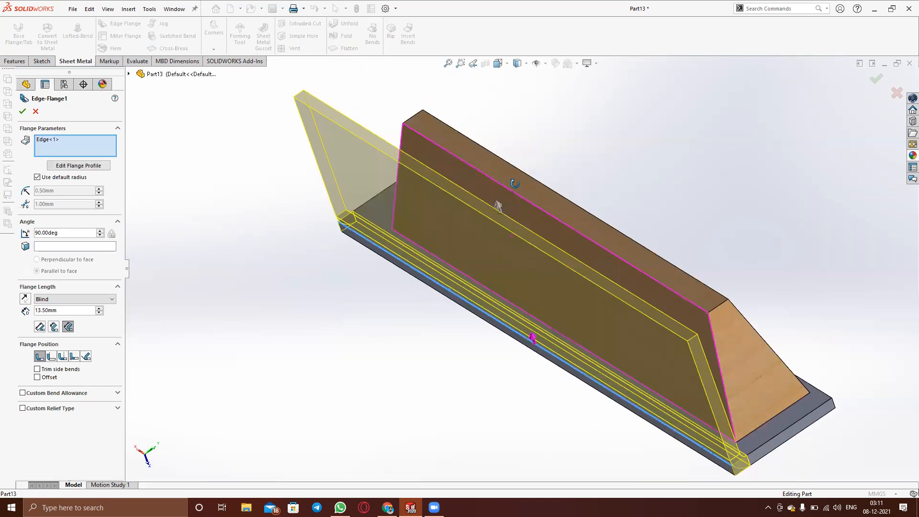
Set the flange angle parallel to the boss's adjacent sloped side face
click(57, 248)
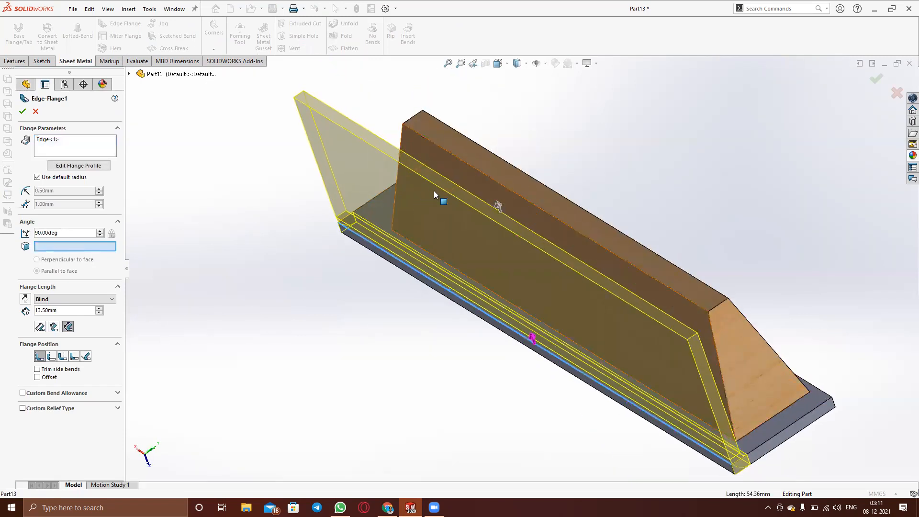
click(457, 180)
middle_drag(754, 273, 722, 232)
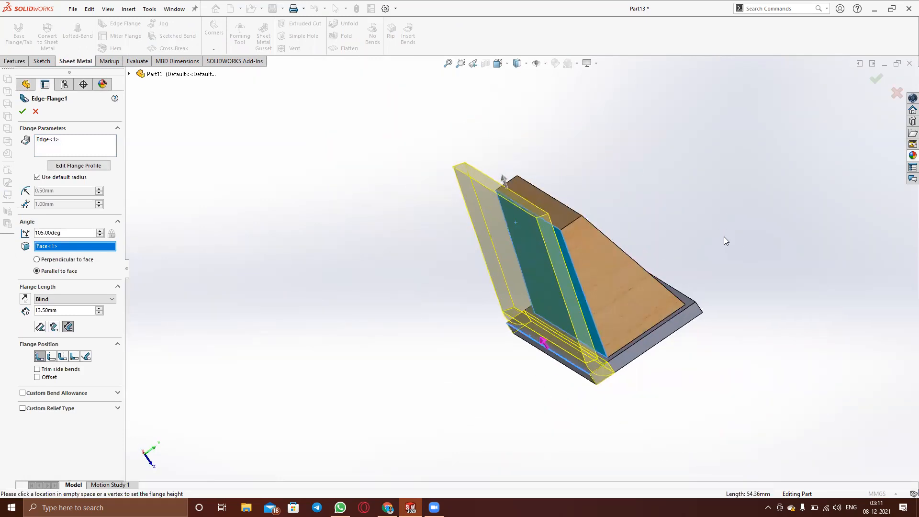
Examine the flange preview against the boss's sloped face from several angles
middle_drag(625, 413, 609, 428)
middle_drag(491, 338, 679, 172)
middle_drag(328, 259, 597, 41)
middle_drag(814, 281, 896, 242)
scroll(897, 242, up, 5)
mouse_move(661, 218)
middle_down()
mouse_move(679, 222)
mouse_move(670, 220)
middle_up()
scroll(652, 234, down, 4)
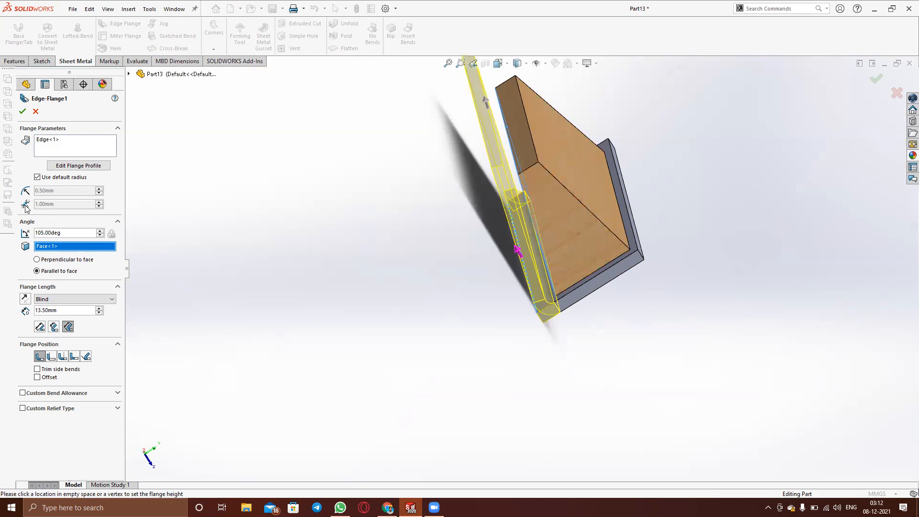
Set the flange length up to the boss's near top corner vertex on the sloped reference face and create the edge flange
click(50, 302)
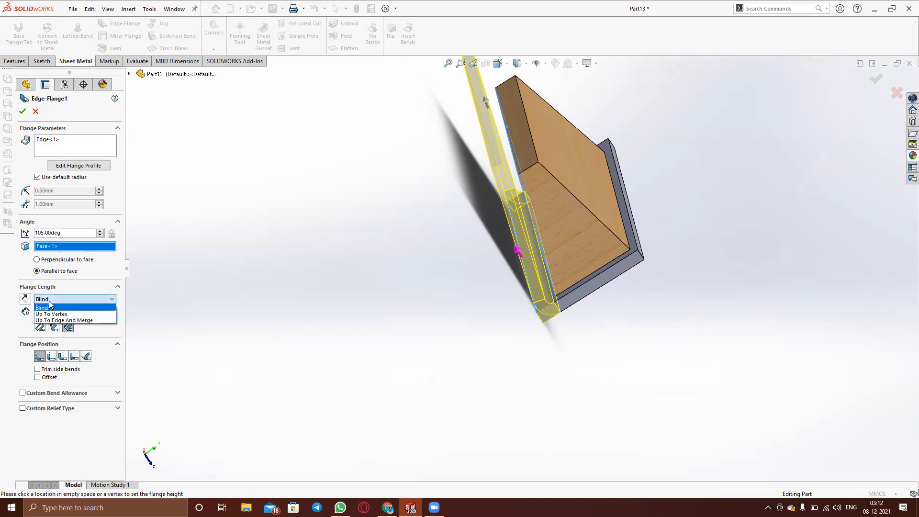
click(51, 315)
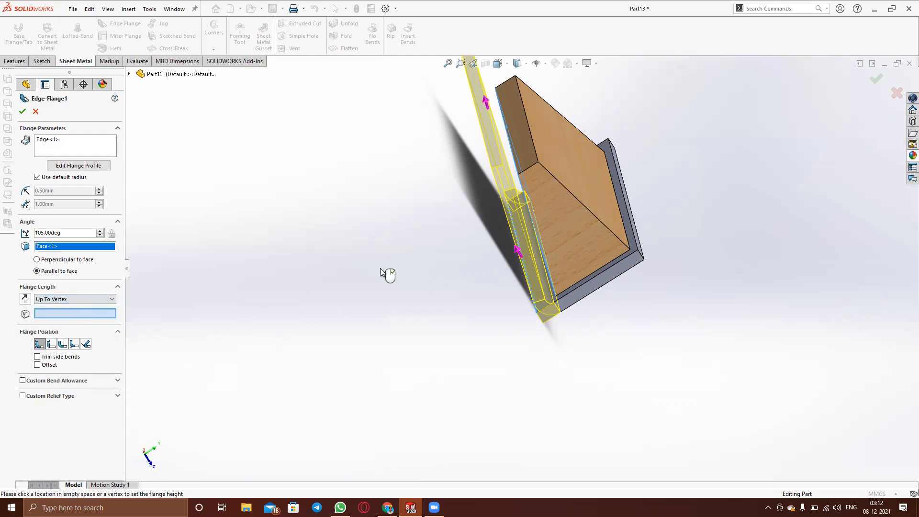
scroll(512, 203, down, 2)
scroll(556, 167, down, 2)
middle_drag(568, 130, 586, 151)
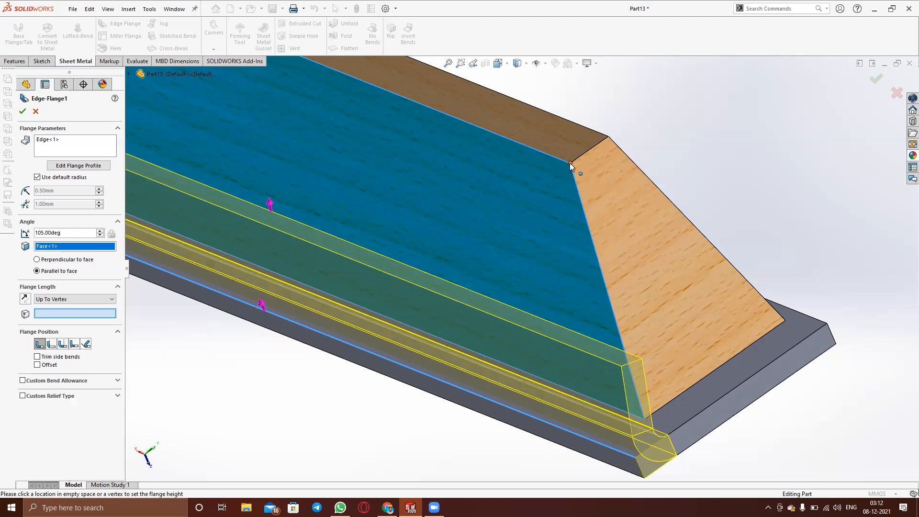
click(570, 164)
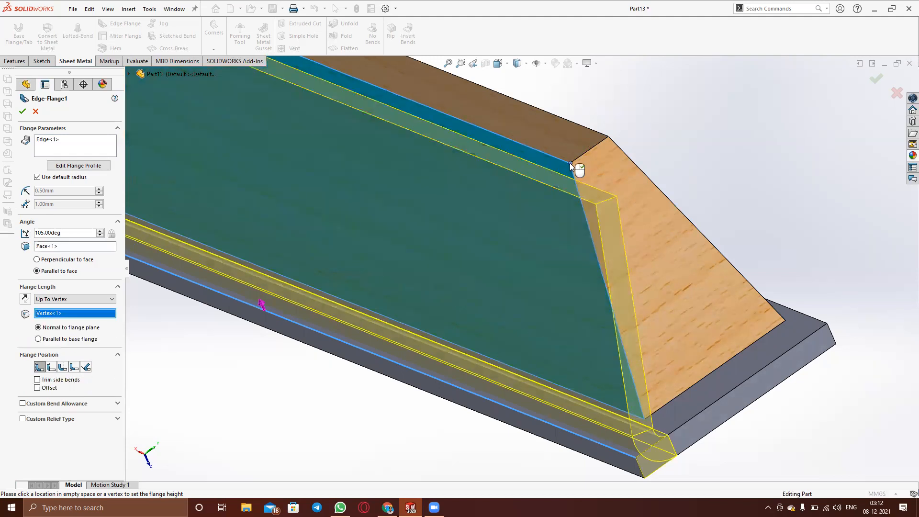
click(23, 111)
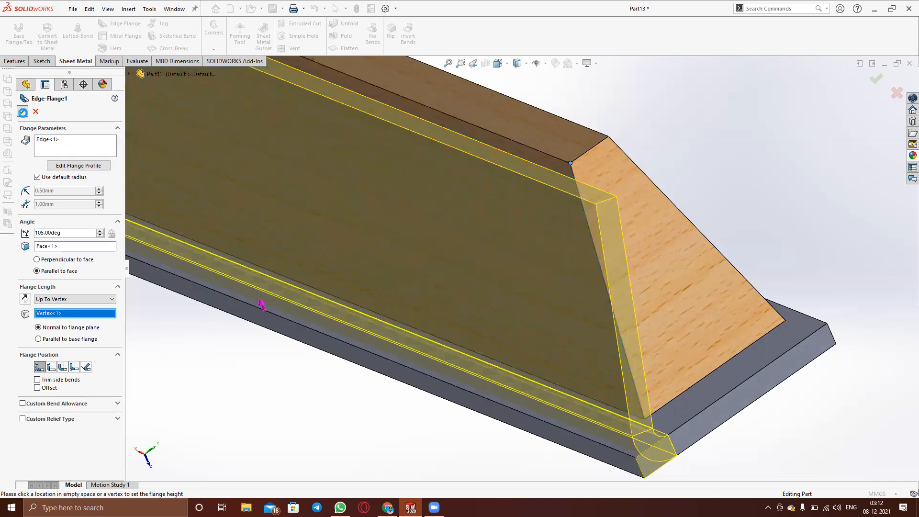
Start an edge flange on the plate's opposite long edge, directed toward the boss with a blind length of 1 mm
scroll(591, 271, up, 5)
middle_drag(660, 312, 612, 322)
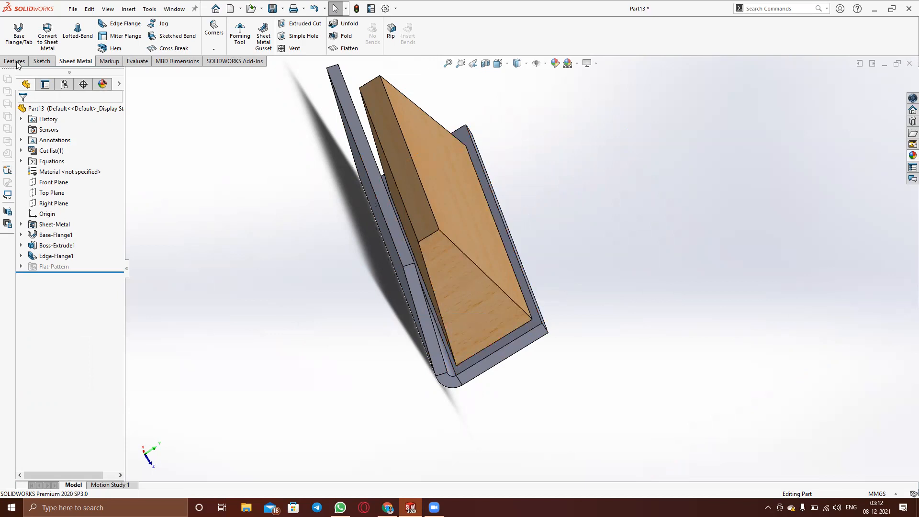
click(122, 24)
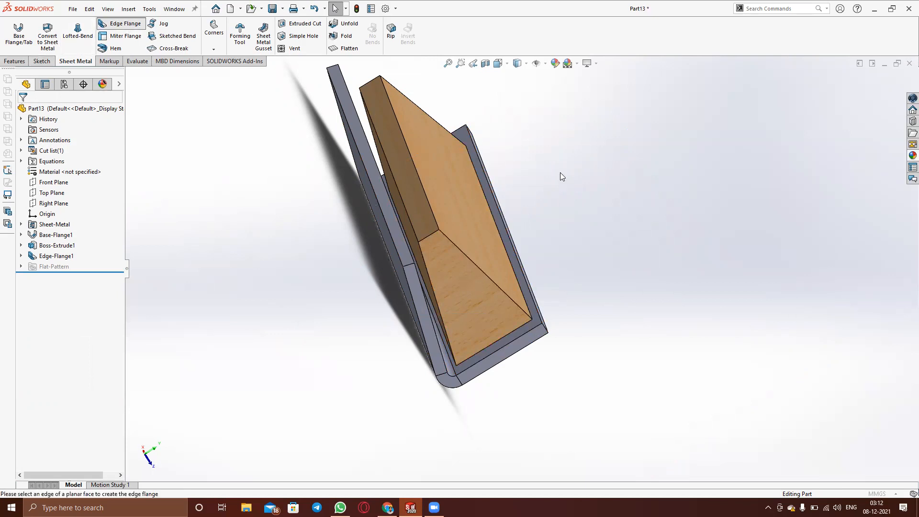
scroll(529, 191, down, 5)
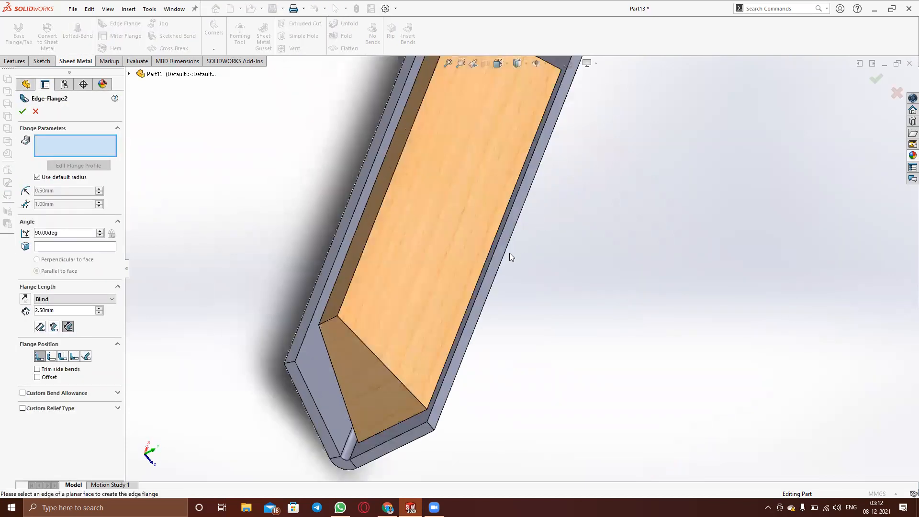
click(474, 332)
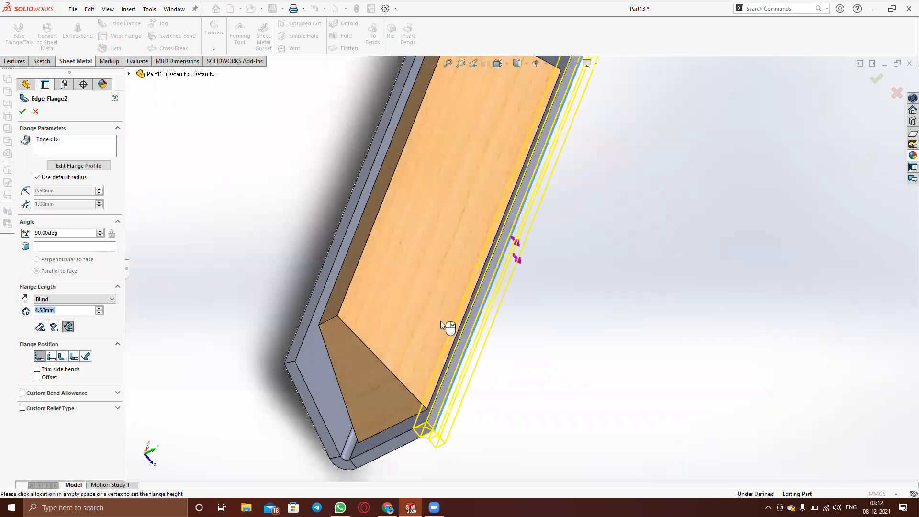
text(1)
key(Return)
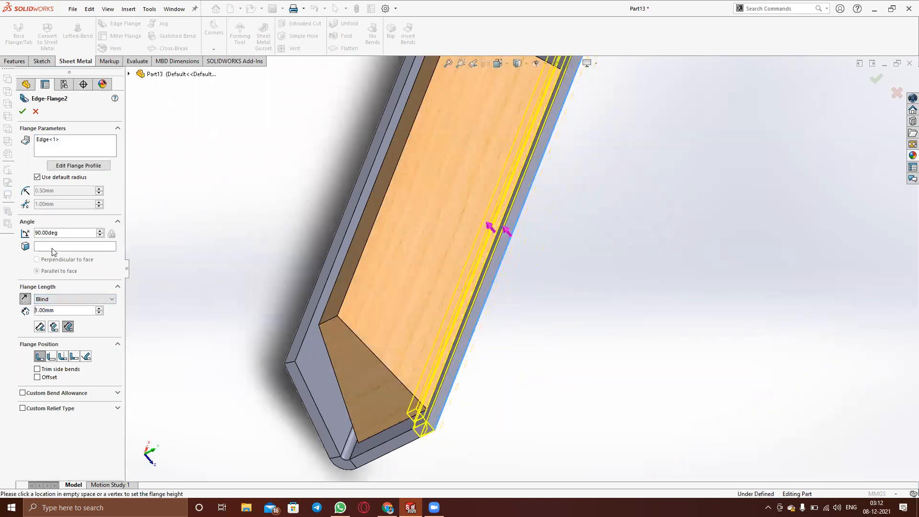
Try to use the boss's adjacent sloped side face as the flange angle reference, keeping a 1 mm blind length
click(55, 247)
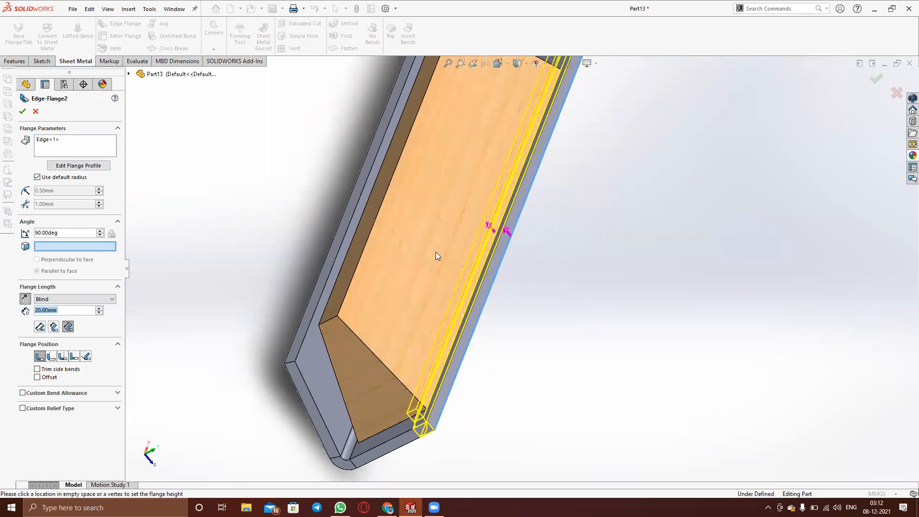
click(396, 259)
click(64, 246)
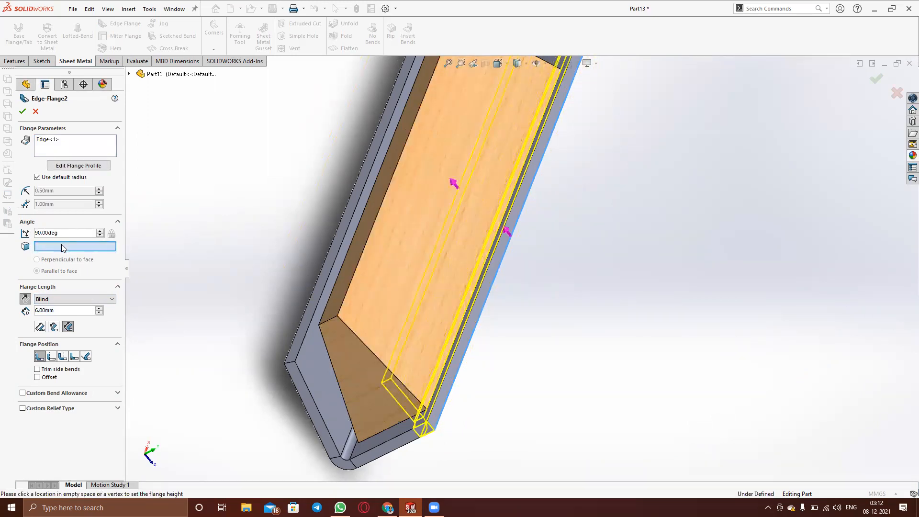
click(385, 258)
middle_drag(420, 260, 428, 232)
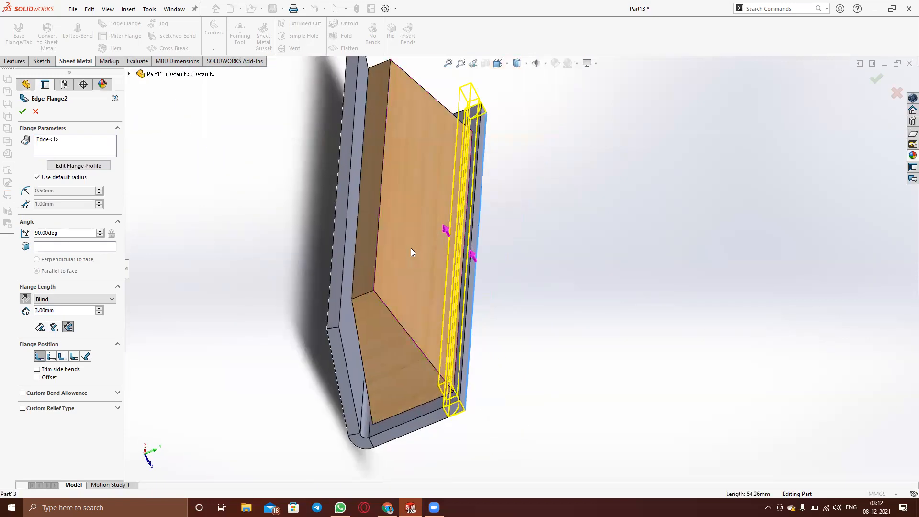
click(88, 248)
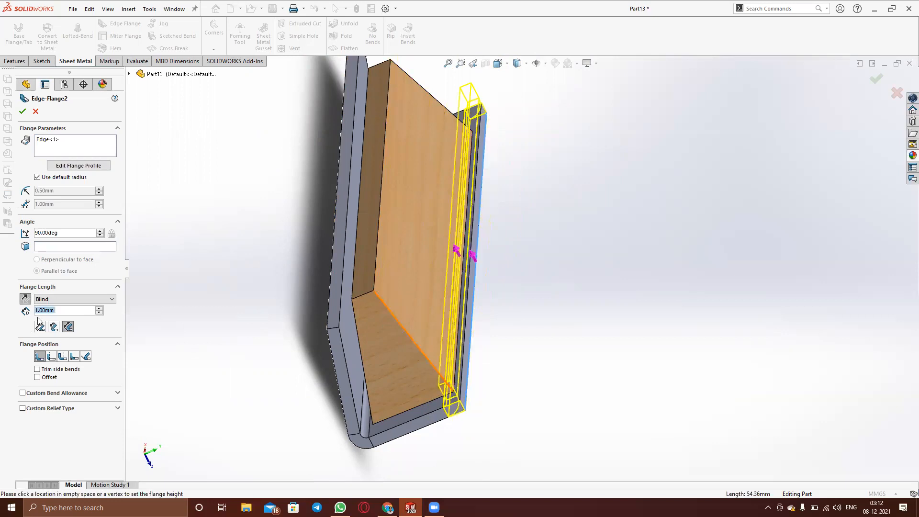
click(61, 311)
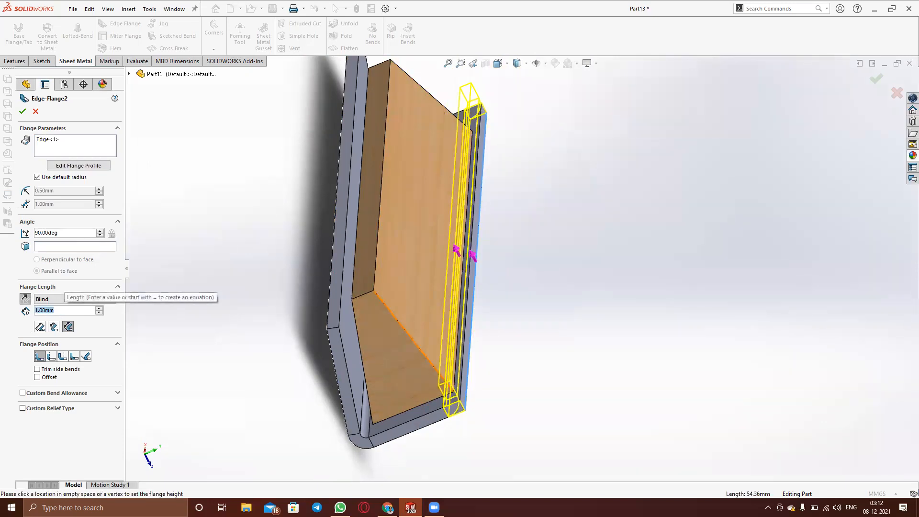
text(1)
Set the flange length up to the boss's top corner vertex and its angle parallel to the adjacent sloped face, then try to create it
click(70, 299)
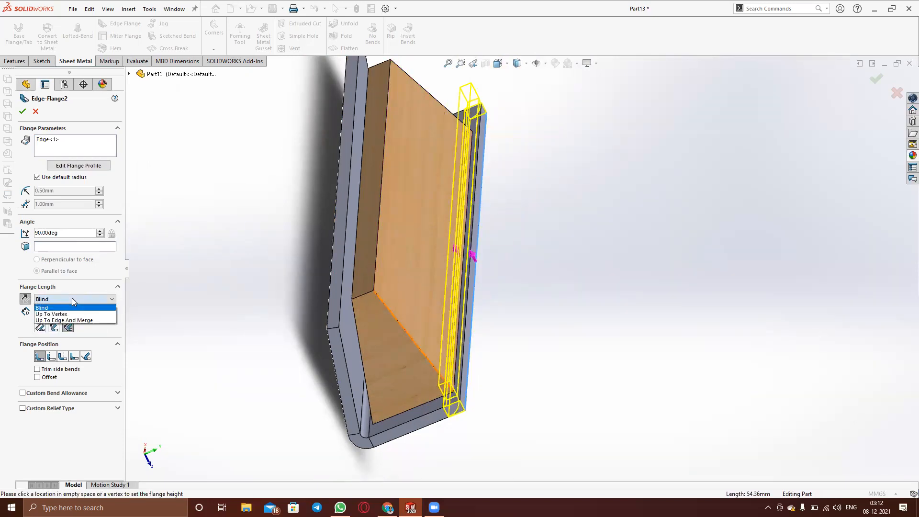
click(72, 315)
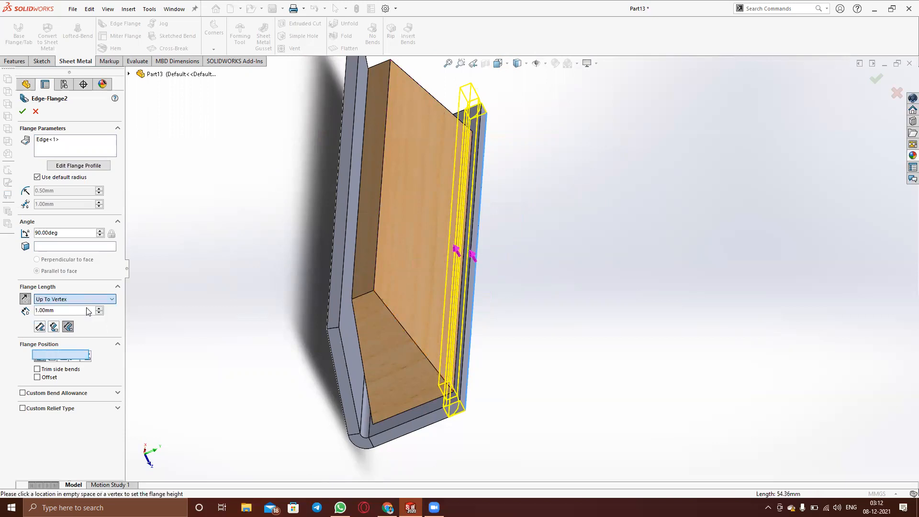
click(373, 291)
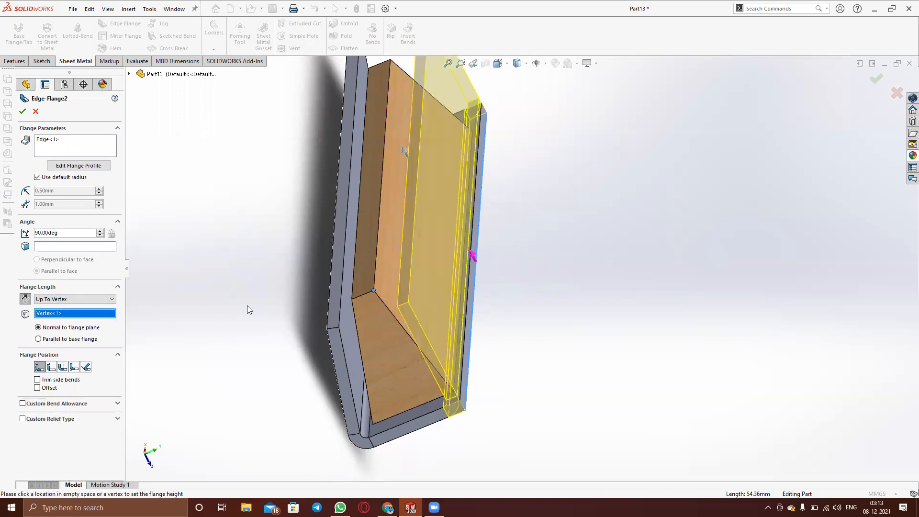
click(391, 238)
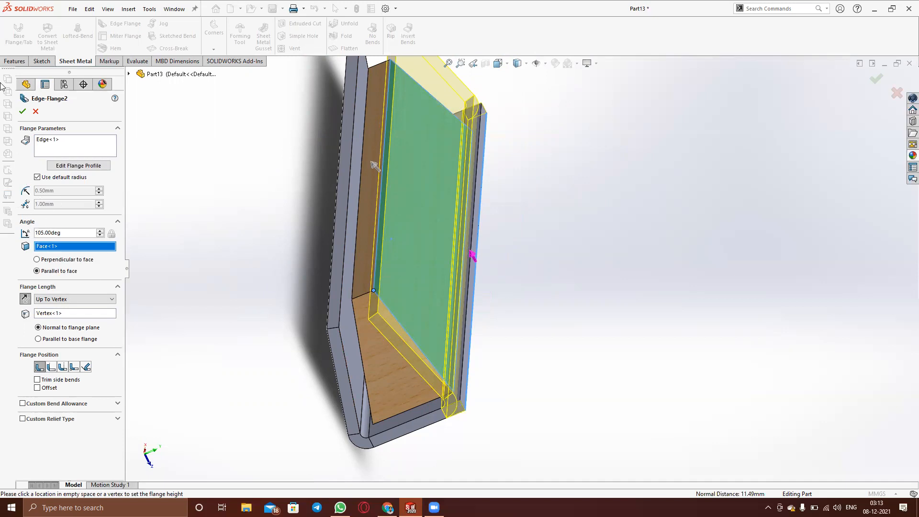
click(21, 112)
middle_drag(259, 213, 257, 172)
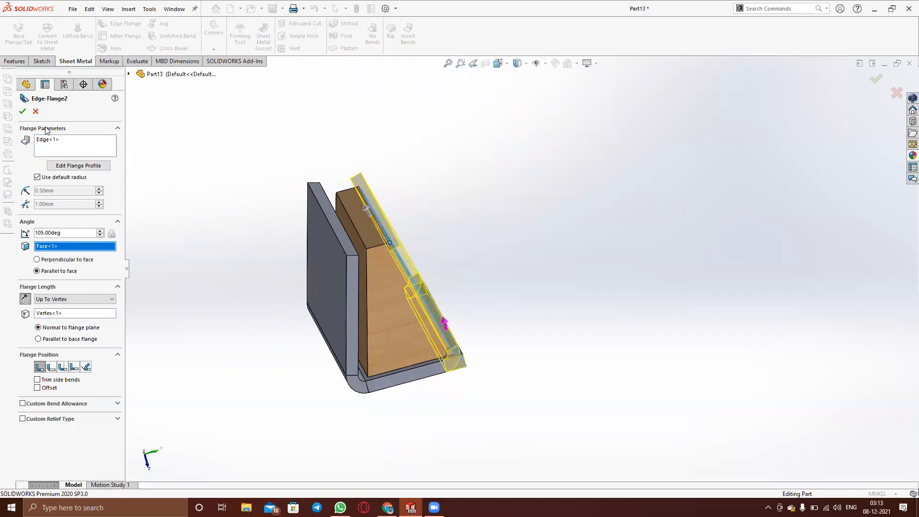
click(22, 111)
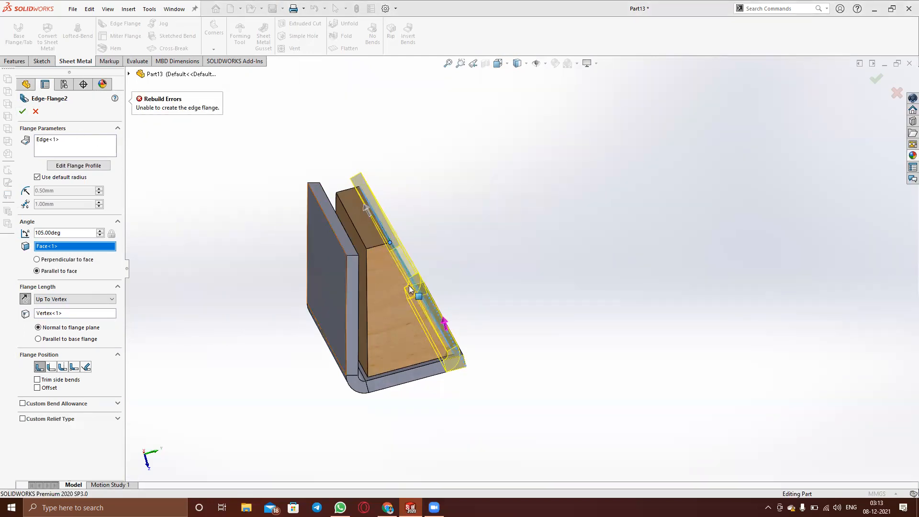
Disable the default bend radius, set the flange position to Bend Outside, and create the second long-side edge flange
middle_drag(476, 300, 495, 291)
scroll(428, 308, down, 4)
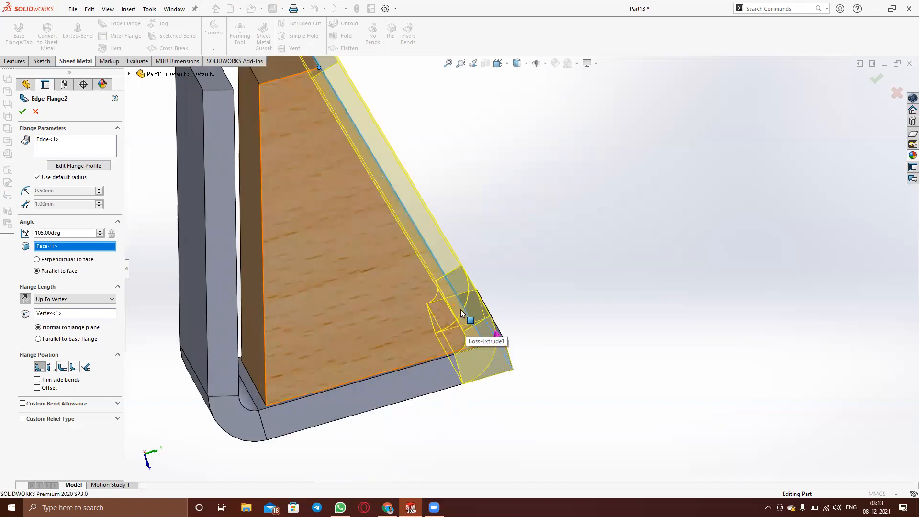
middle_drag(465, 347, 461, 355)
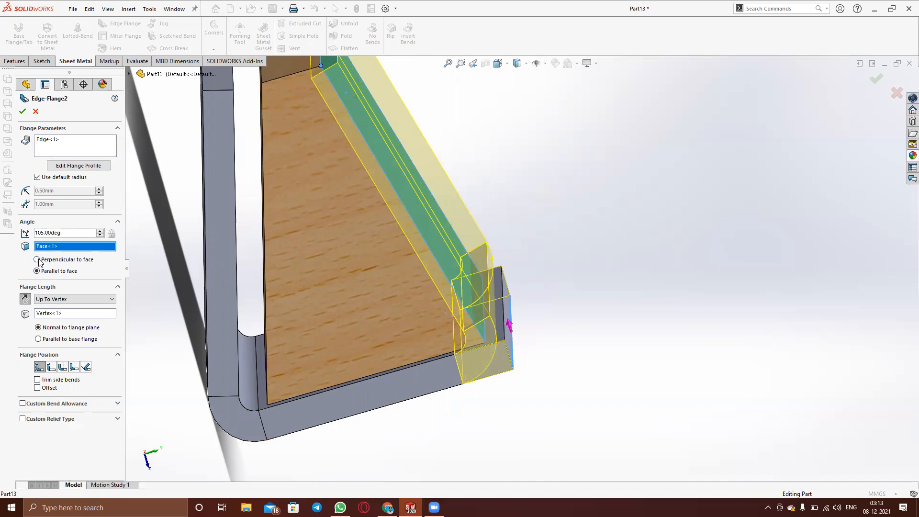
click(37, 177)
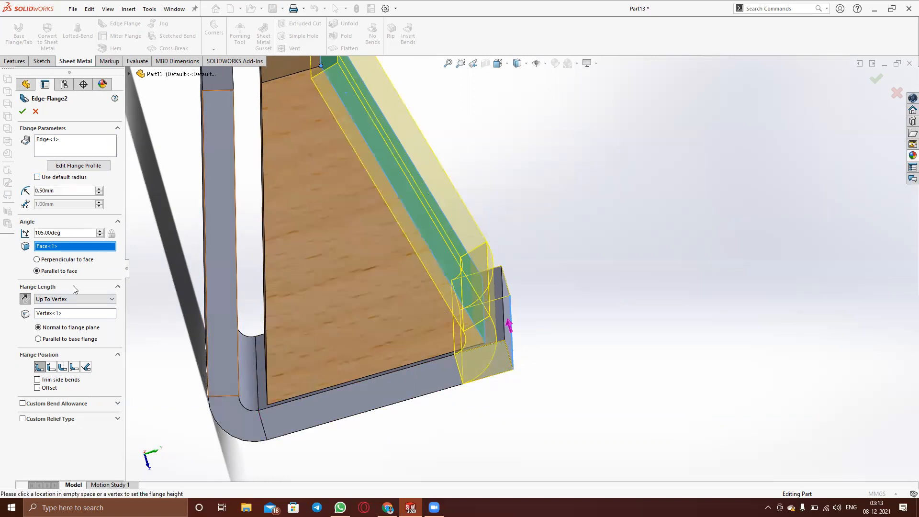
click(64, 371)
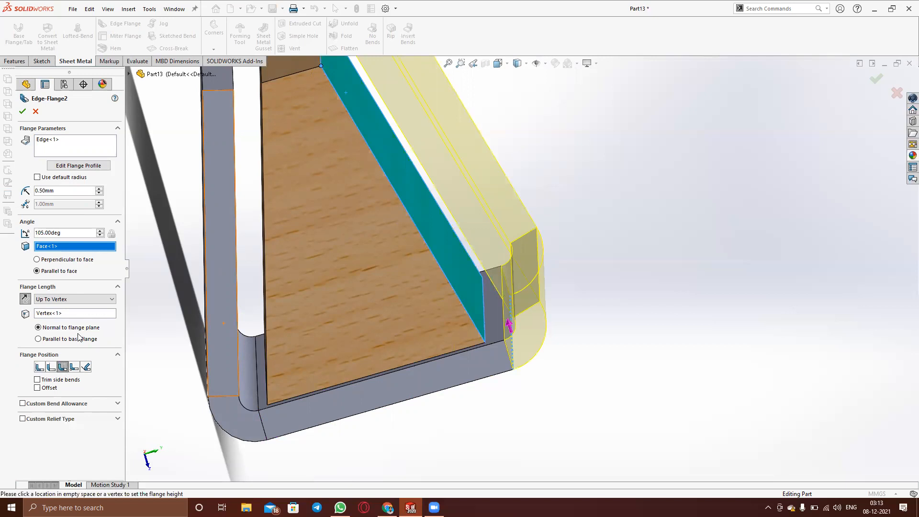
click(22, 111)
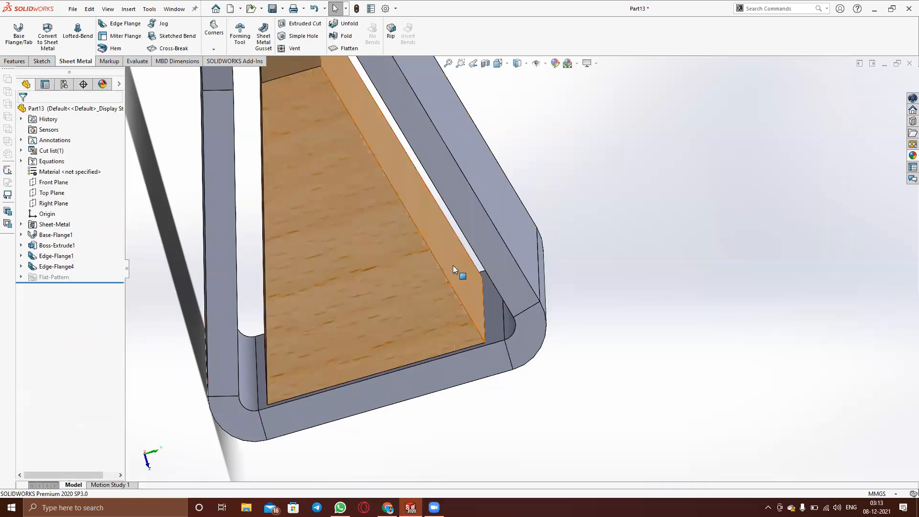
Start an edge flange on the plate's short end edge with its length up to the boss's top corner vertex
scroll(452, 263, up, 3)
middle_drag(557, 245, 559, 287)
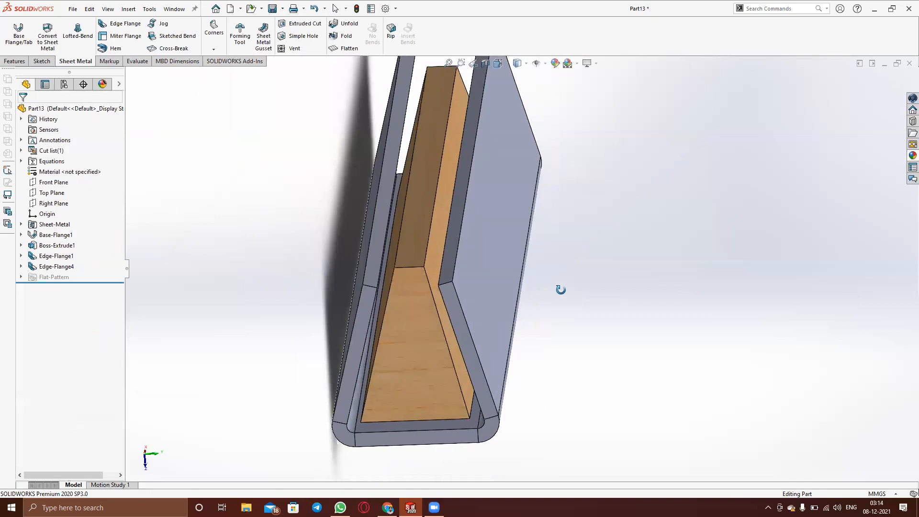
click(128, 26)
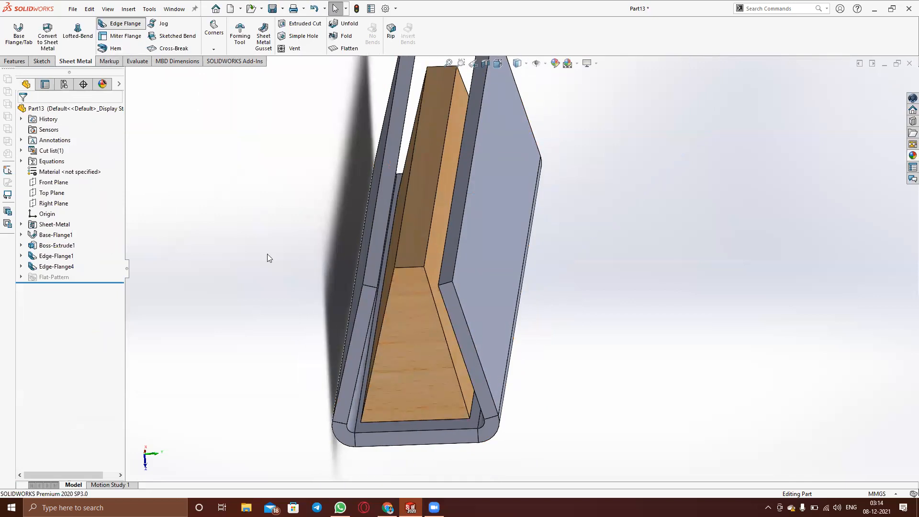
click(392, 432)
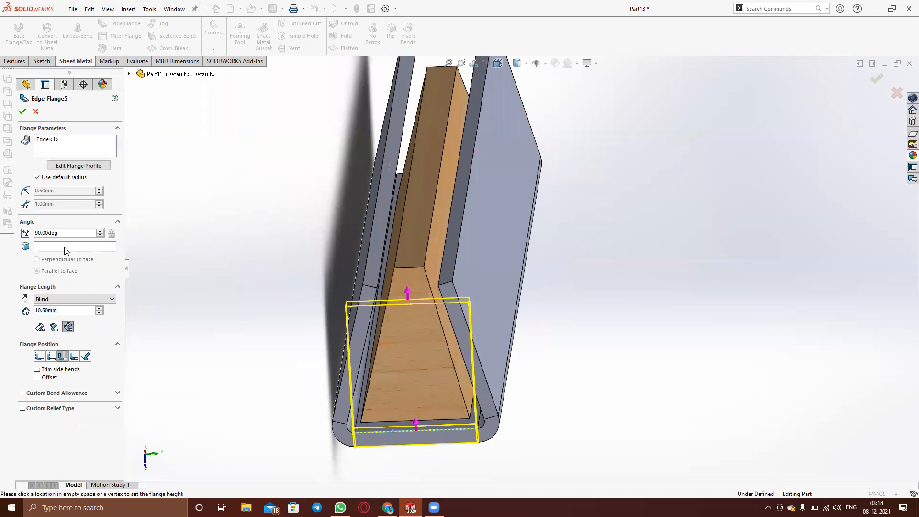
click(50, 299)
click(49, 307)
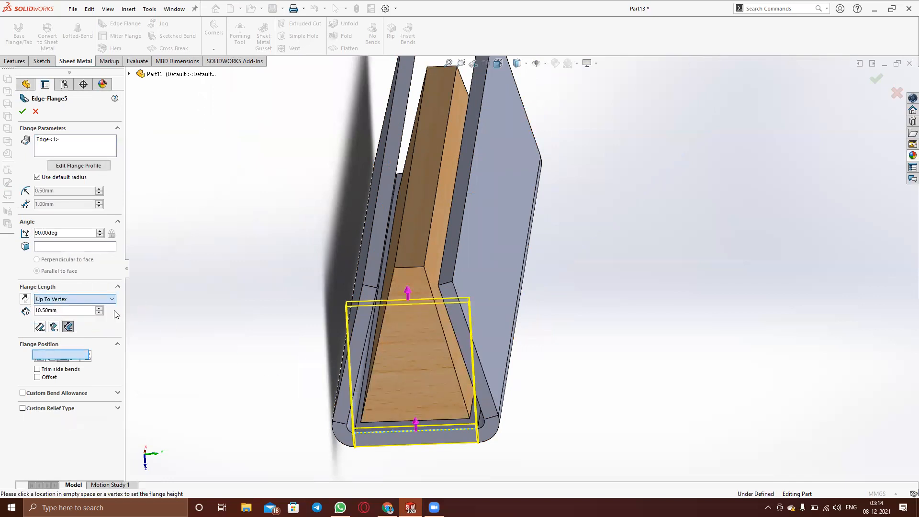
click(424, 267)
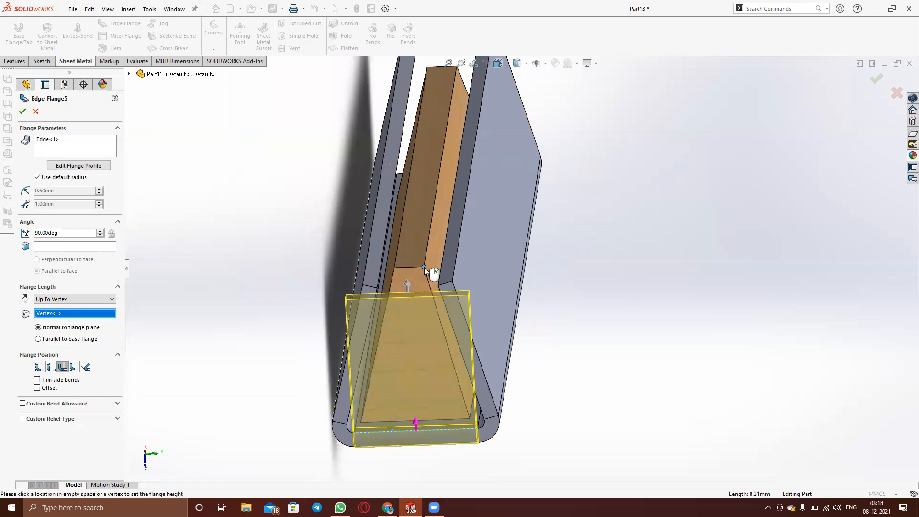
Set the end flange's angle parallel to the boss's sloped end face and check the preview from other angles
click(52, 246)
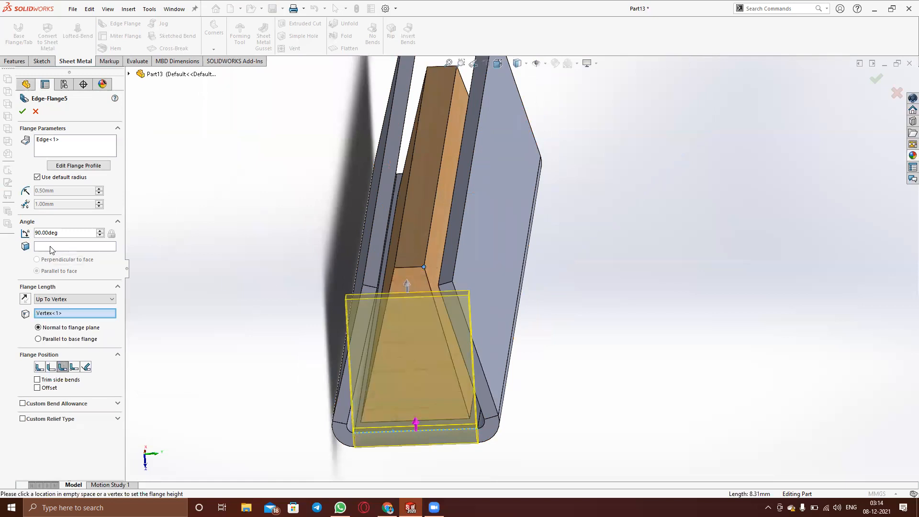
click(416, 280)
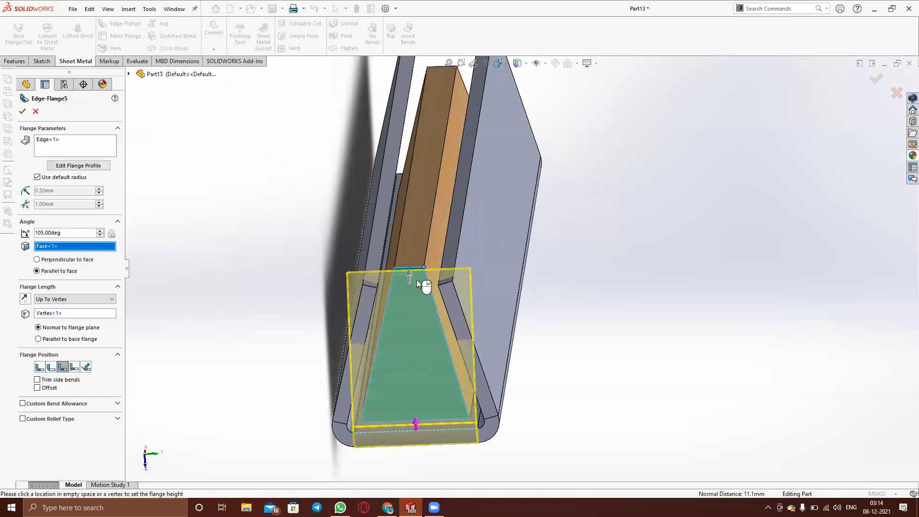
middle_drag(416, 280, 573, 349)
scroll(574, 351, up, 3)
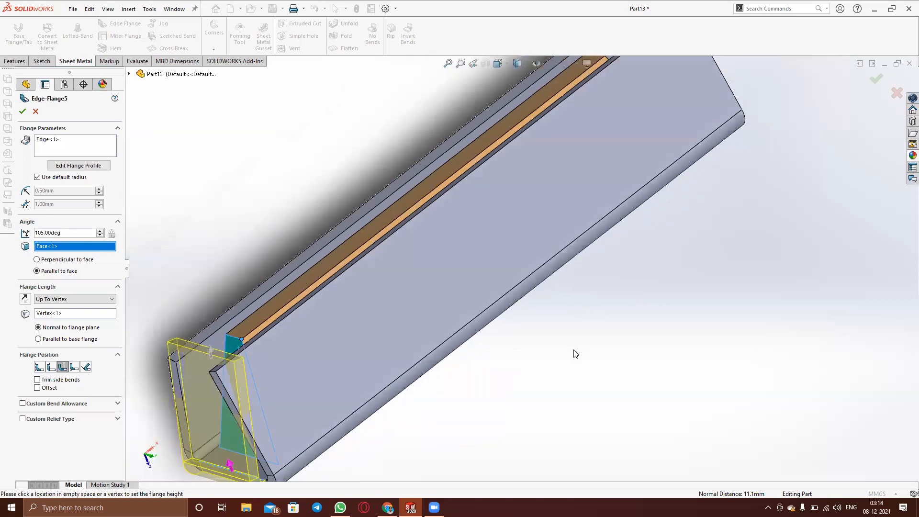
middle_drag(649, 274, 617, 335)
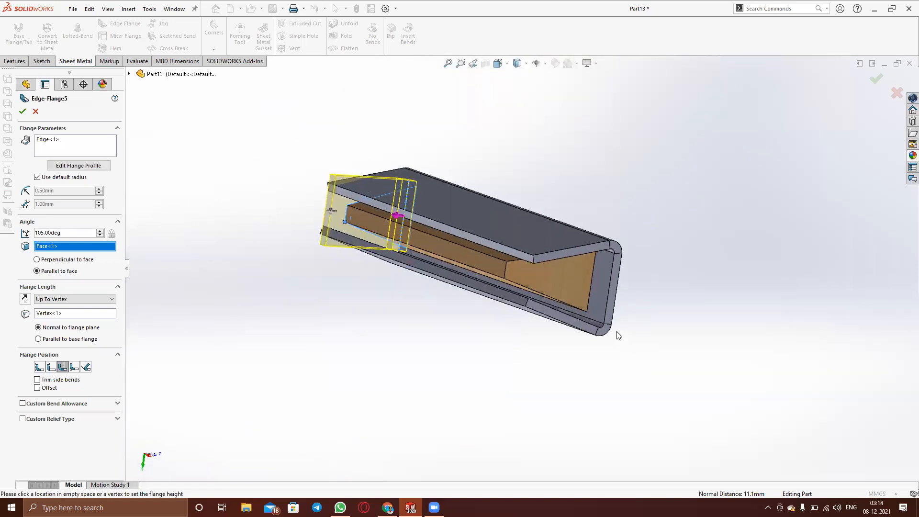
Add the plate's opposite short end edge to the end flange selection and create both edge flanges
click(60, 144)
click(608, 290)
middle_drag(417, 299, 480, 148)
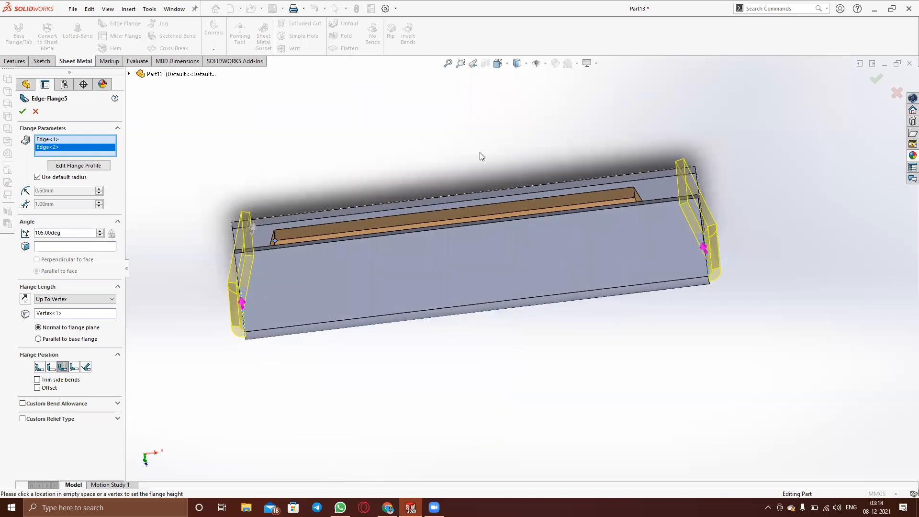
click(22, 112)
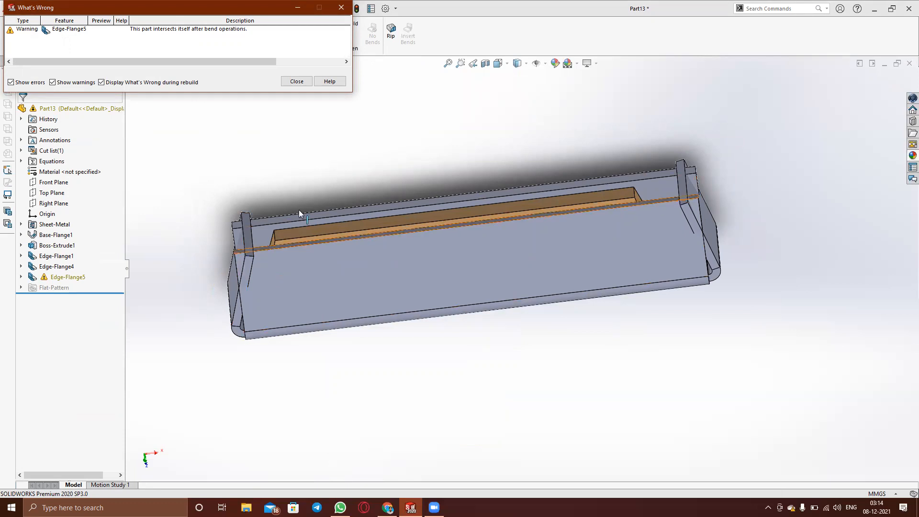
click(296, 82)
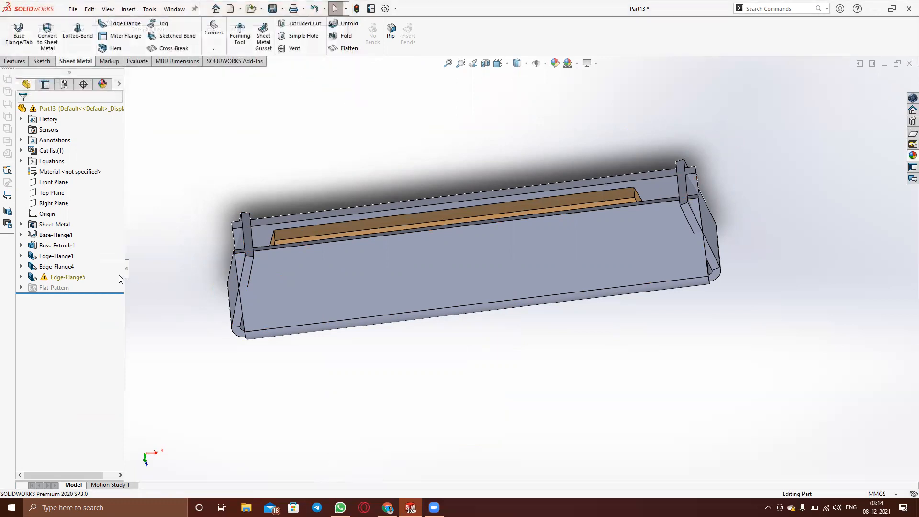
Delete the edge flange feature on the plate's two short ends
right_click(72, 278)
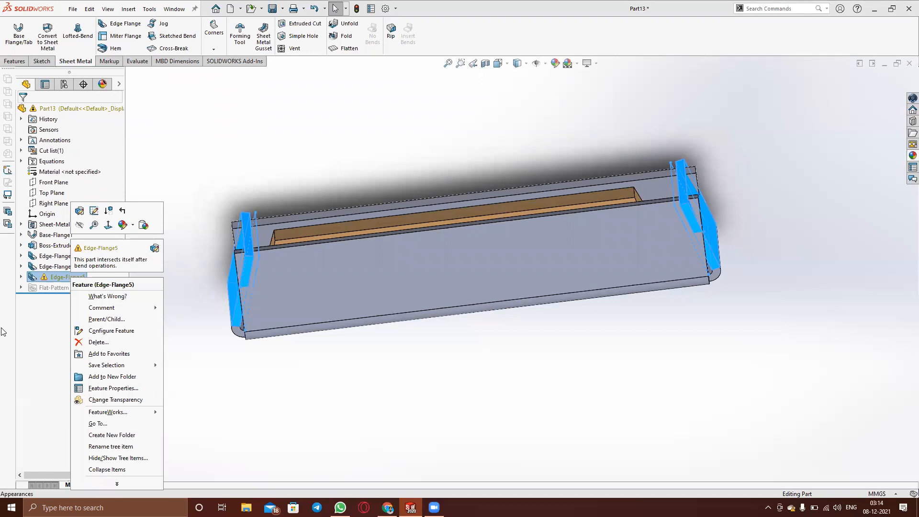
click(98, 342)
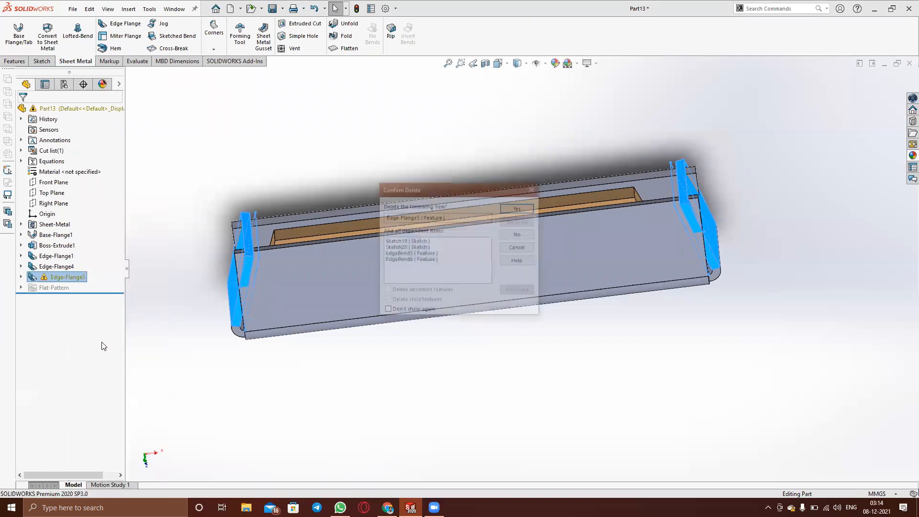
click(518, 206)
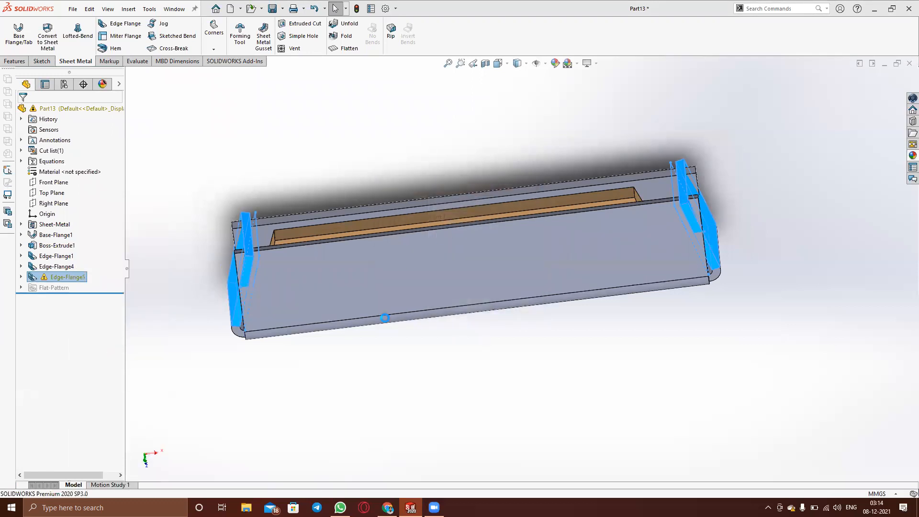
Edit the first long-side flange's profile and pull one base corner inward along the plate edge to about X 20.65 mm
middle_drag(353, 360, 388, 291)
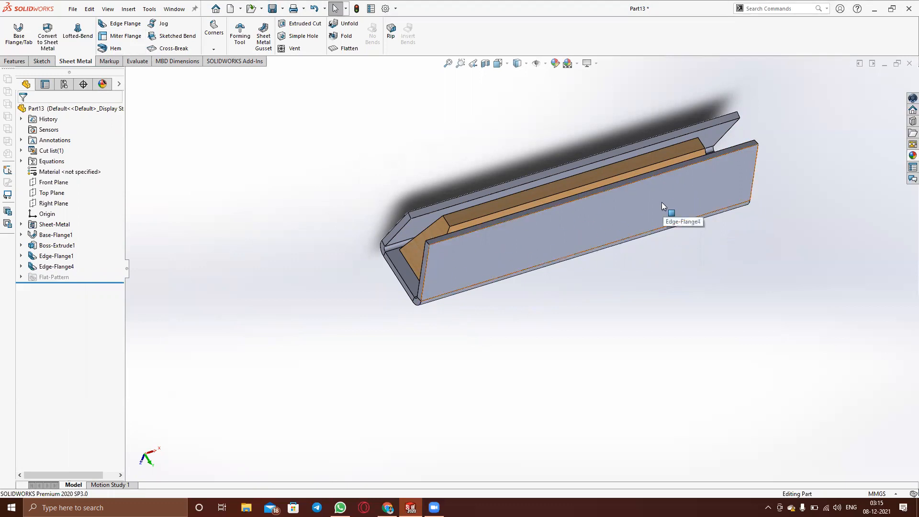
click(41, 256)
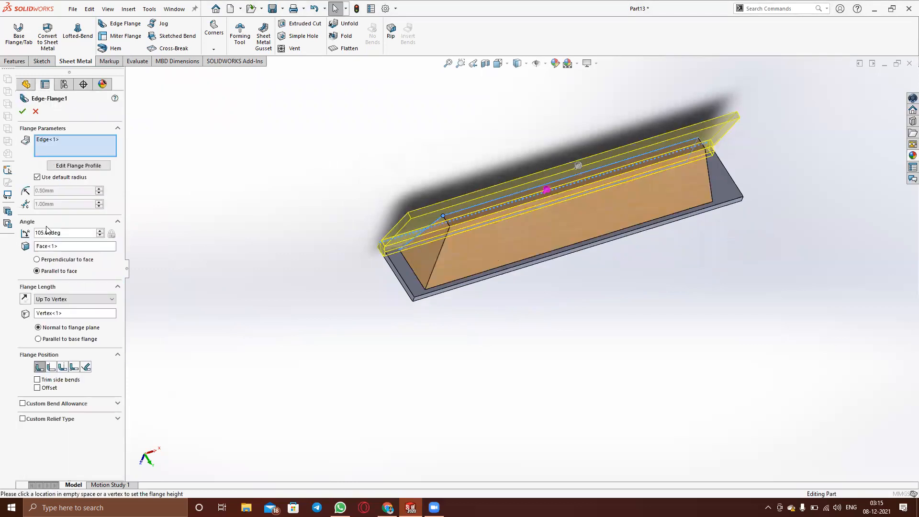
click(78, 165)
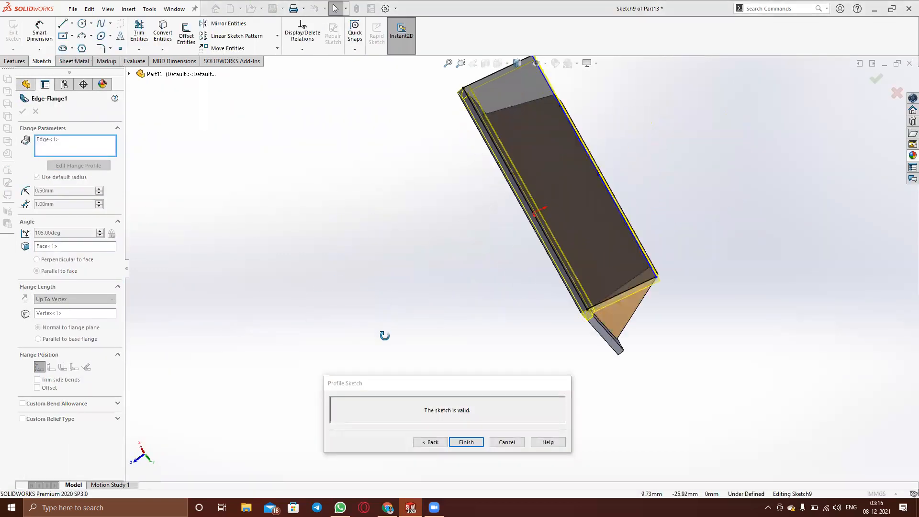
click(585, 315)
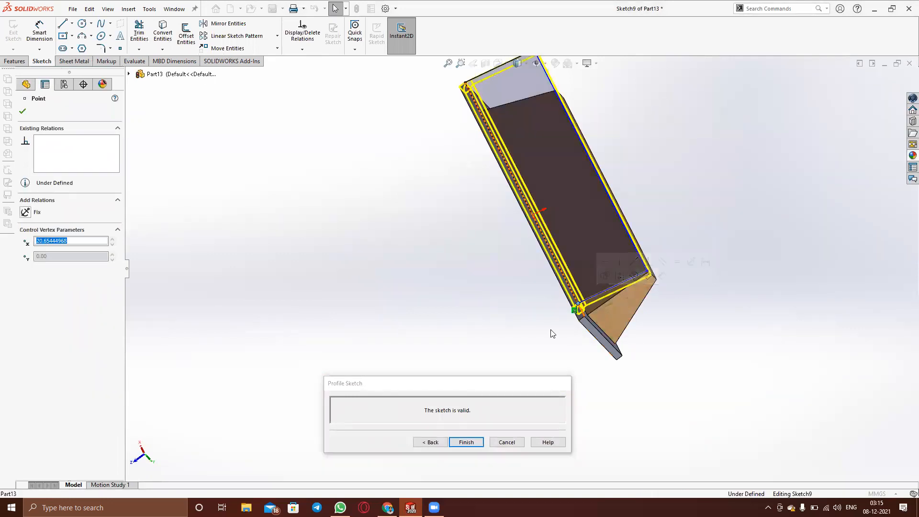
middle_drag(421, 260, 332, 308)
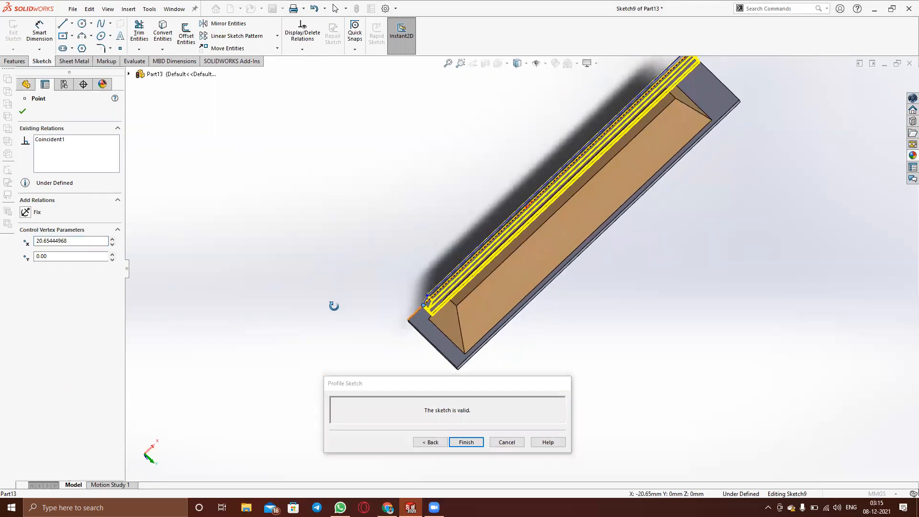
click(422, 308)
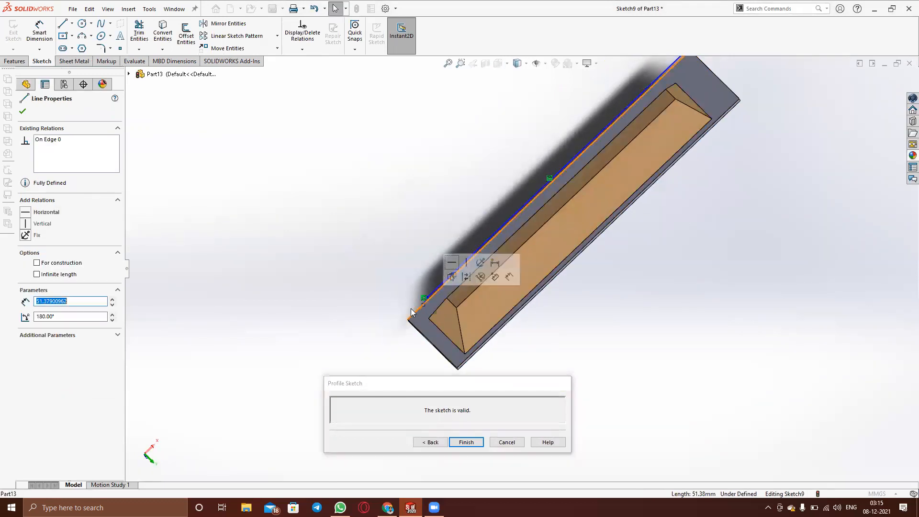
scroll(528, 259, up, 2)
scroll(520, 259, down, 5)
scroll(519, 254, up, 6)
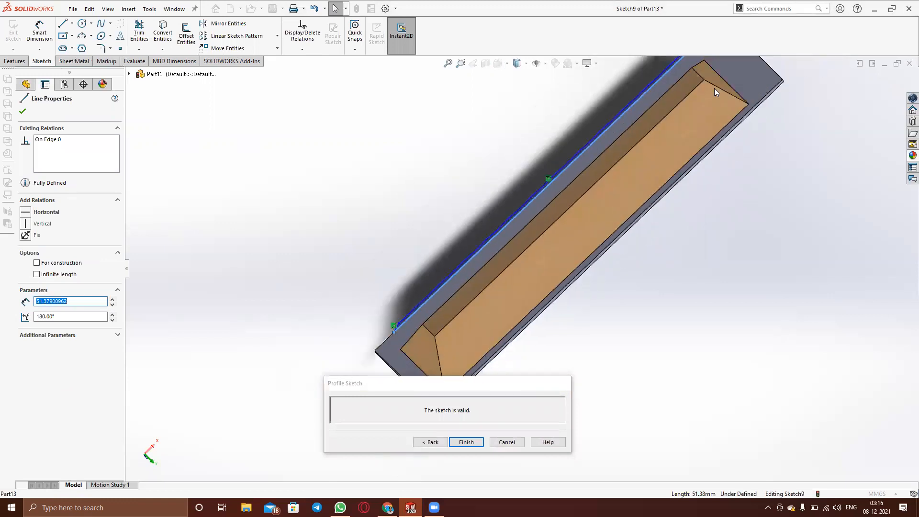
Pull the profile's opposite base corner inward to about X -26.31 mm and finish the first long-side flange's profile
middle_drag(656, 160, 677, 246)
drag(655, 204, 637, 204)
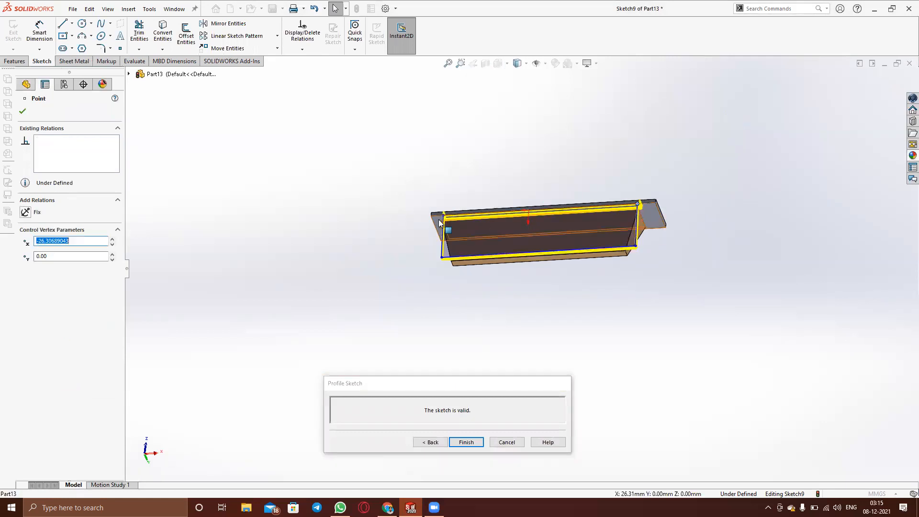
click(21, 111)
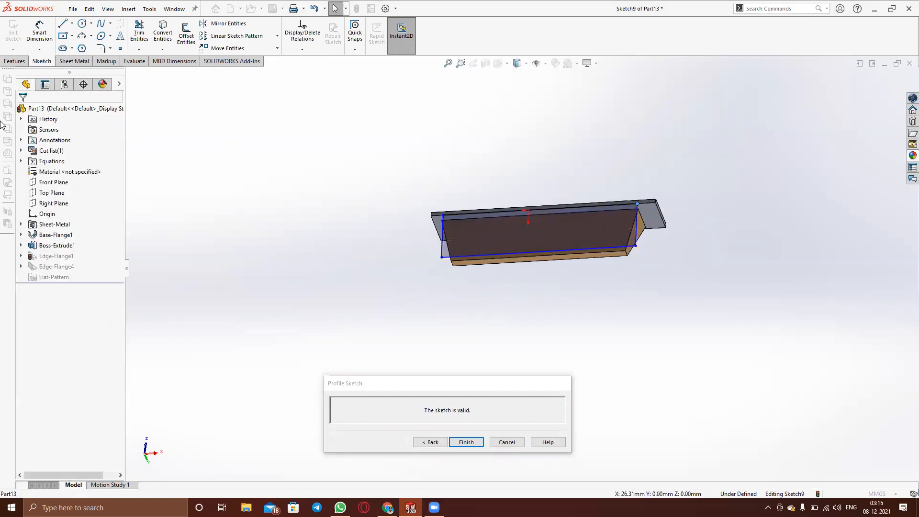
click(466, 441)
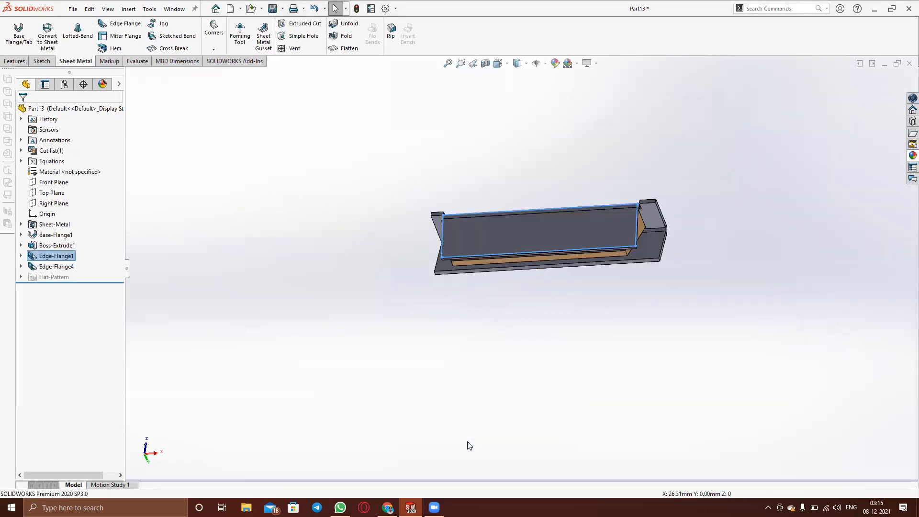
Edit the second long-side flange's profile and pull one base corner inward along the plate edge to about X 21.39 mm
middle_drag(461, 256, 480, 183)
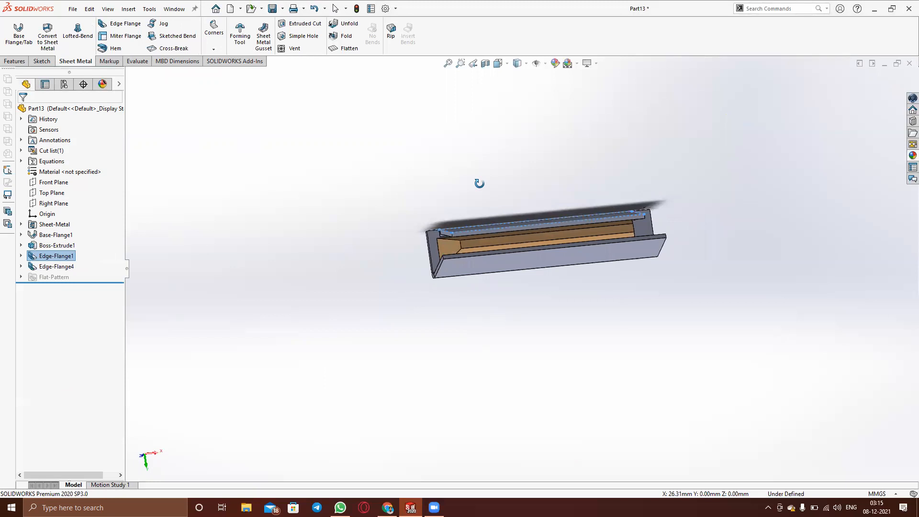
click(50, 245)
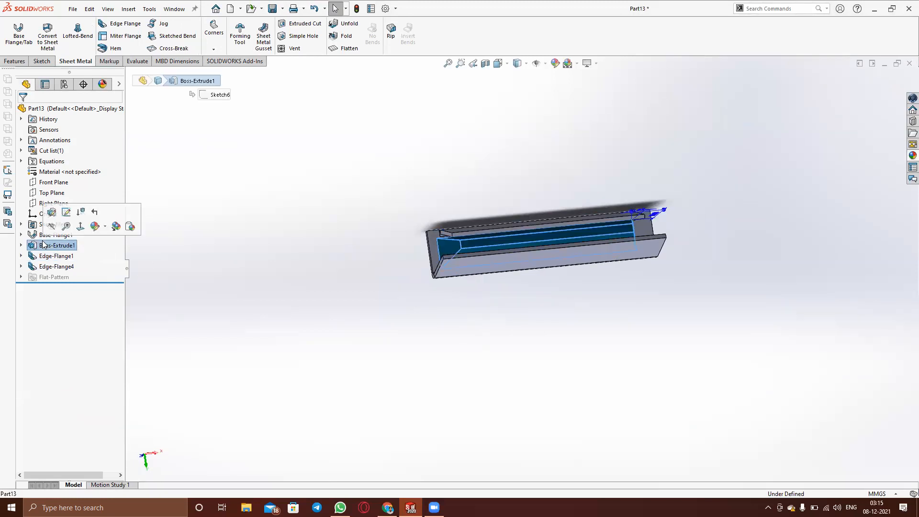
click(56, 266)
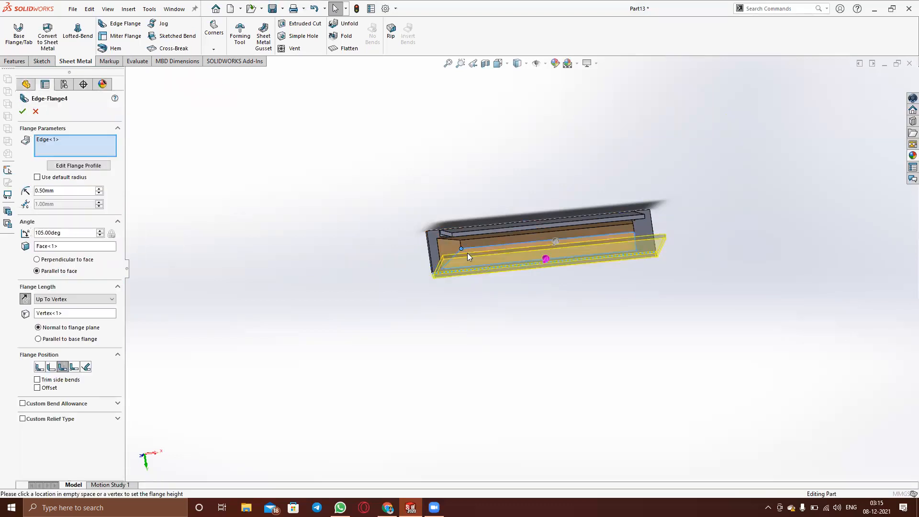
scroll(458, 281, down, 5)
middle_drag(497, 295, 502, 235)
click(84, 164)
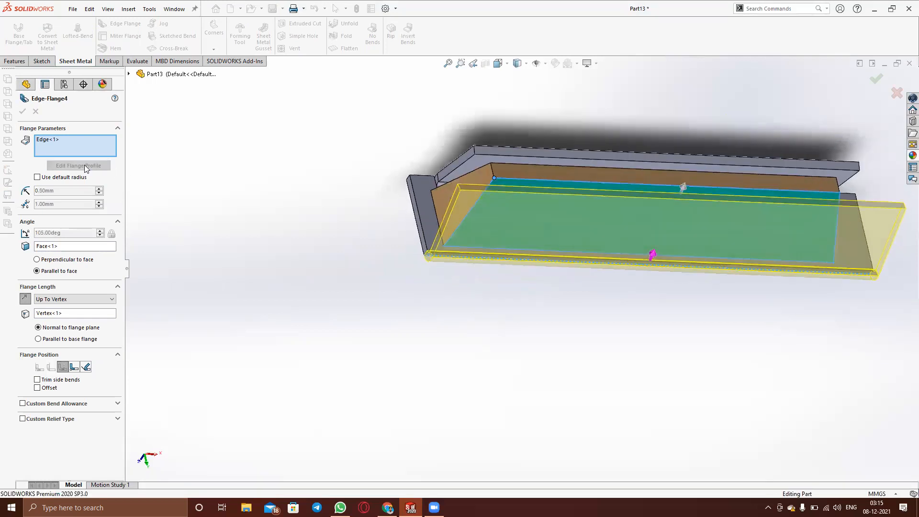
drag(432, 251, 445, 251)
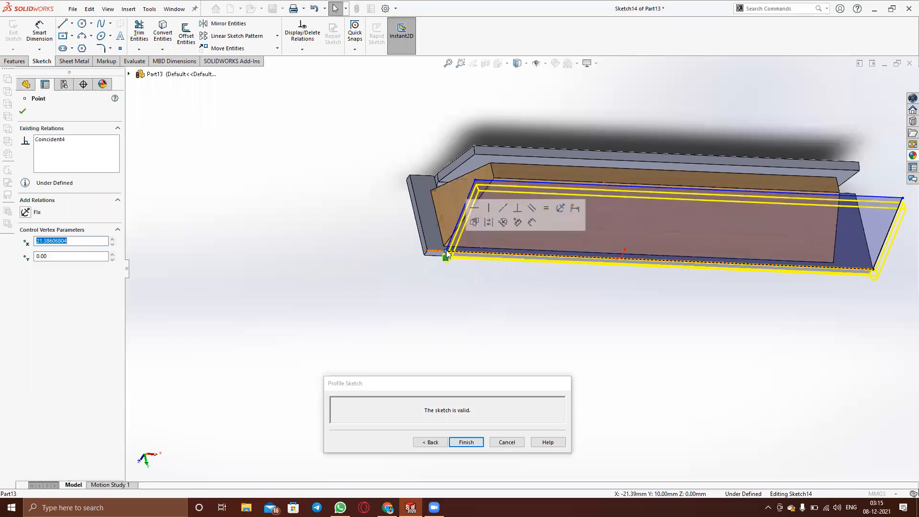
Shorten the edge flange profile by moving its end corner inward to line up with the brown block's end, and finish the flange
drag(874, 272, 834, 271)
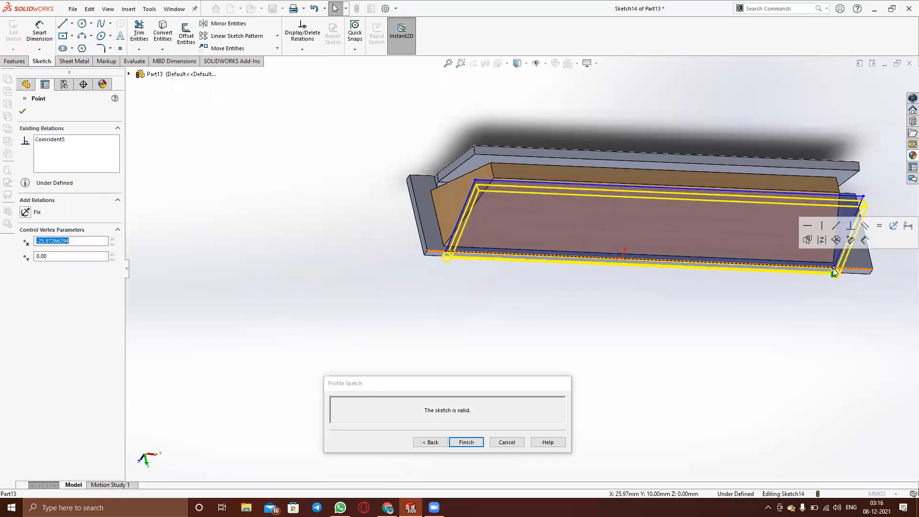
click(22, 111)
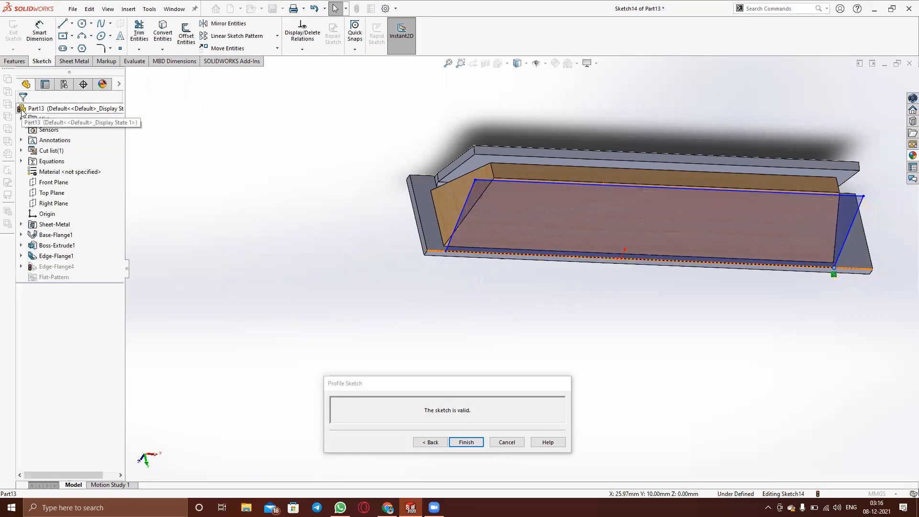
click(468, 443)
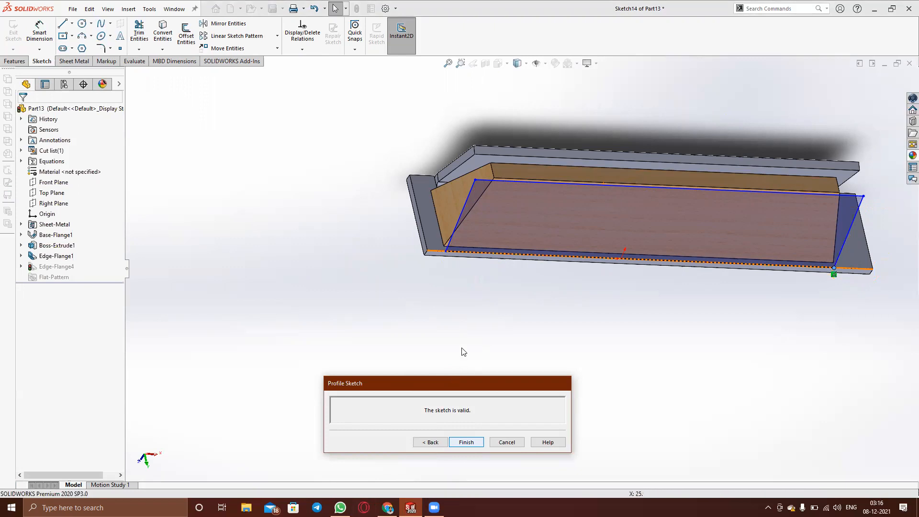
Start an edge flange on both short end edges of the base flange
mouse_move(612, 261)
middle_down()
mouse_move(582, 258)
mouse_move(640, 273)
mouse_move(604, 262)
middle_up()
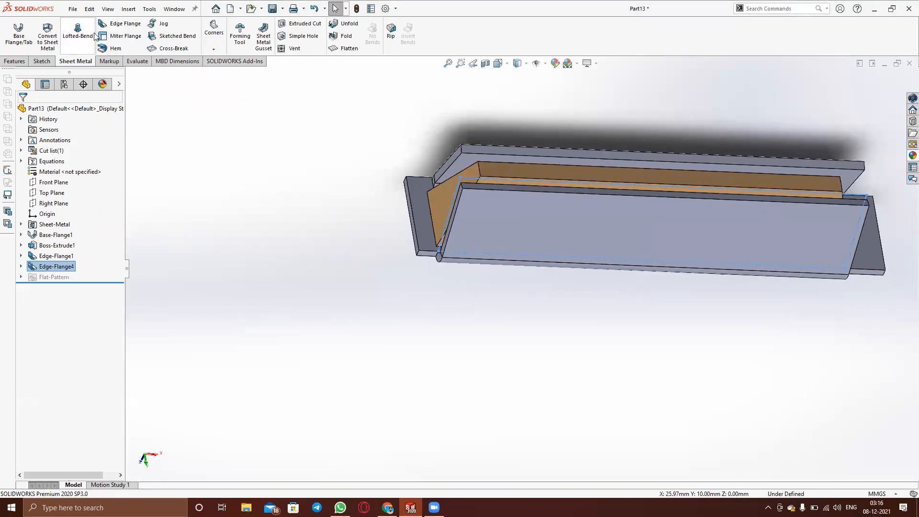
click(410, 201)
middle_drag(598, 288, 578, 299)
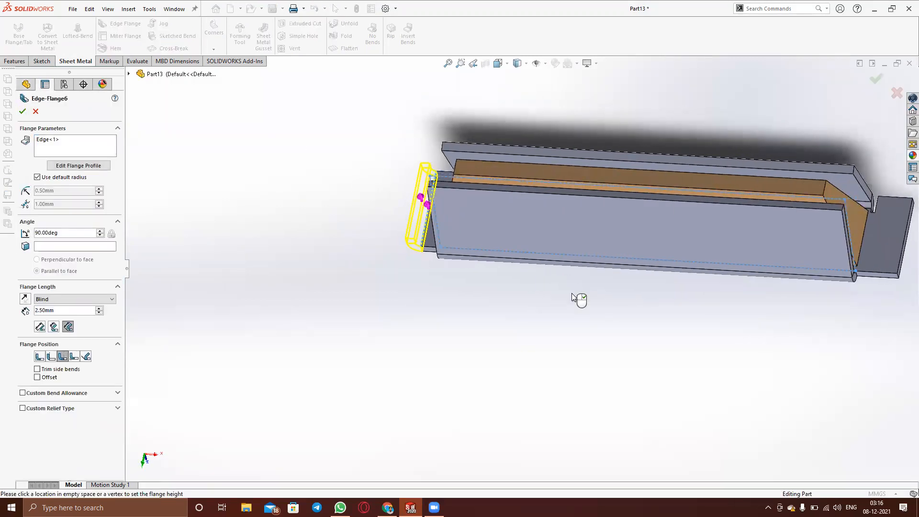
click(903, 250)
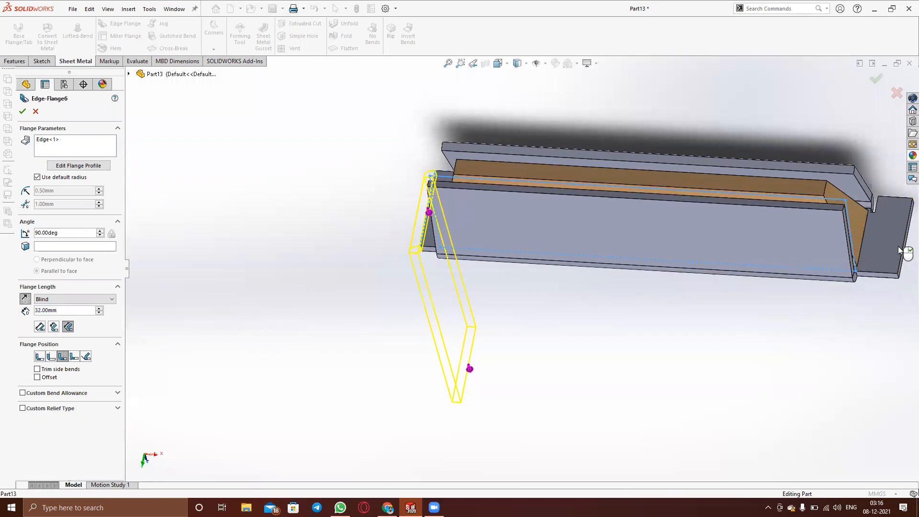
click(56, 149)
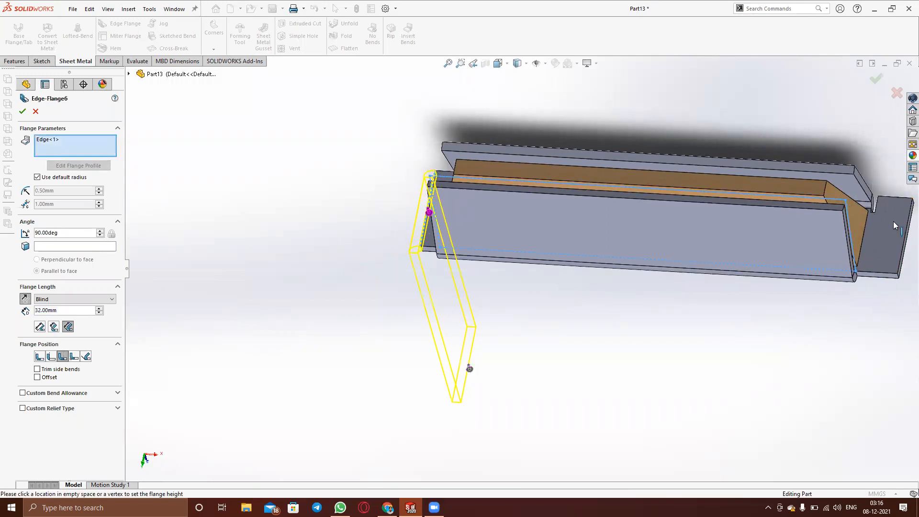
click(904, 235)
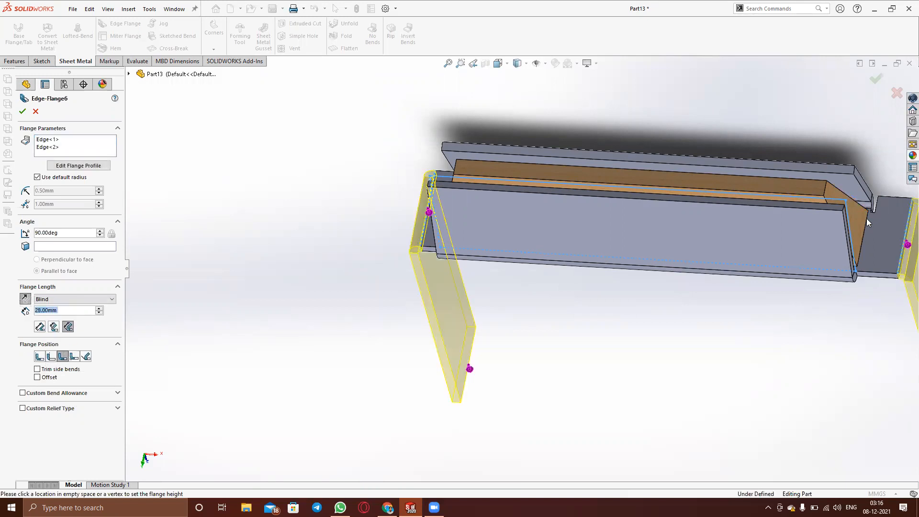
Set the flange length to Up To Vertex, ending at the upper corner of the brown block's end face
click(80, 300)
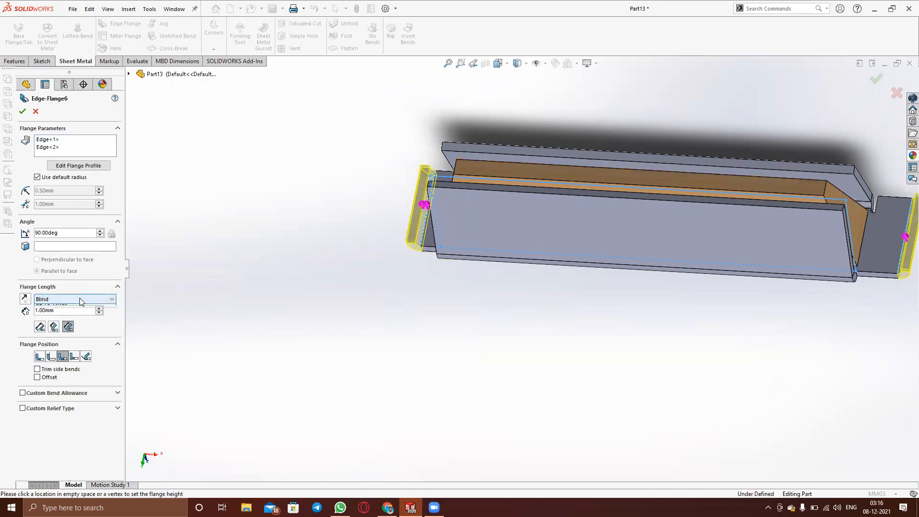
click(66, 313)
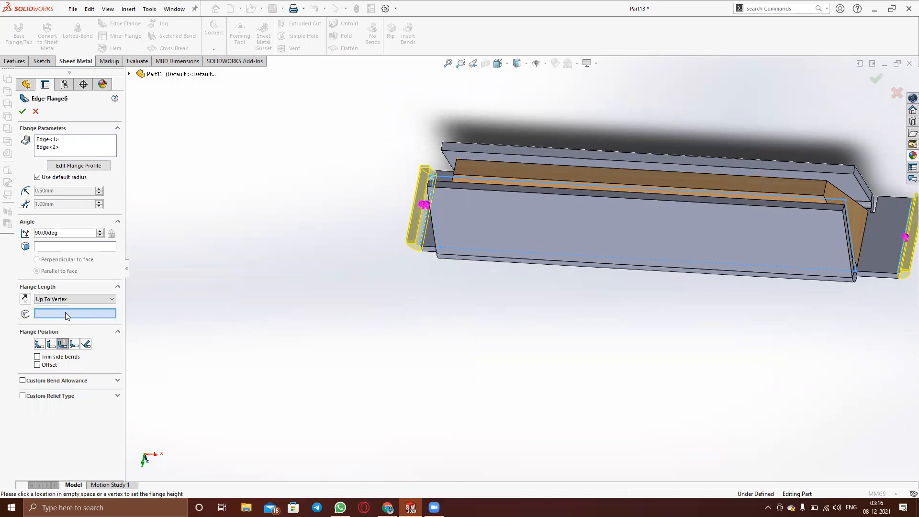
middle_drag(445, 200, 474, 201)
click(474, 194)
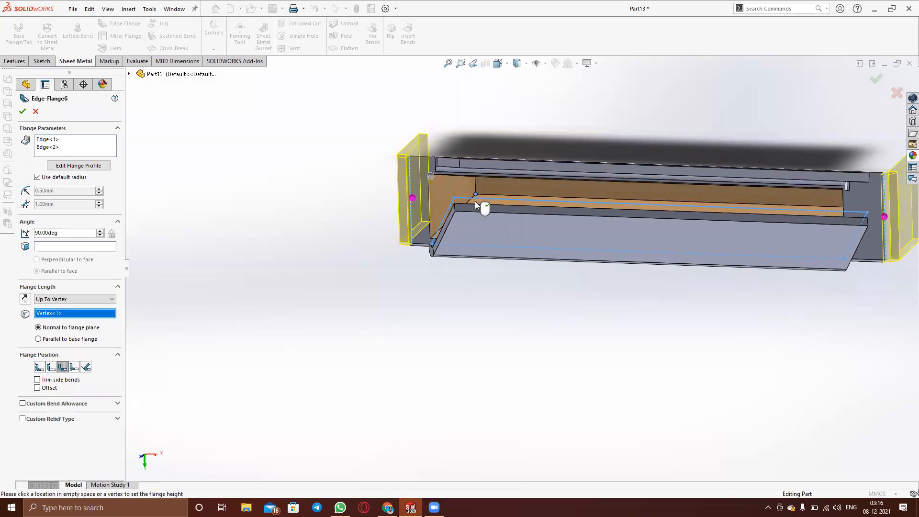
Make the flange angle parallel to the brown block's slanted end face and create both end flanges
click(59, 246)
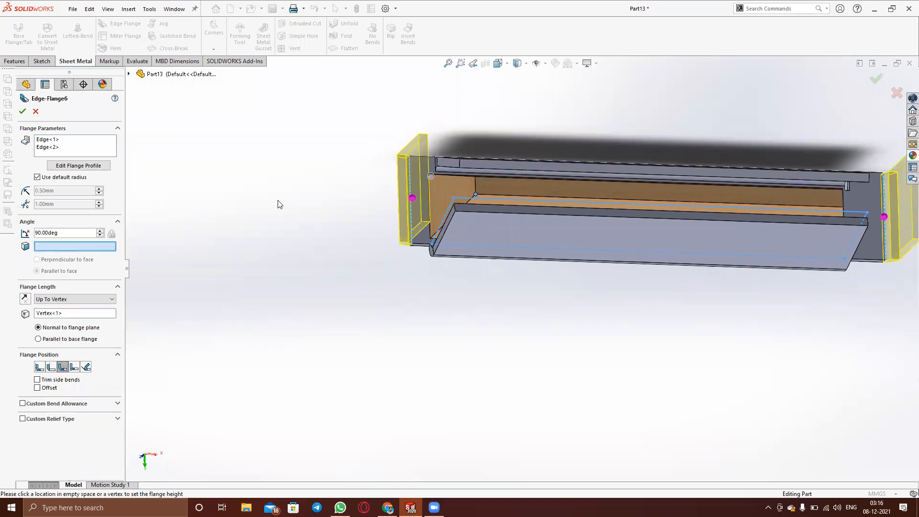
click(453, 182)
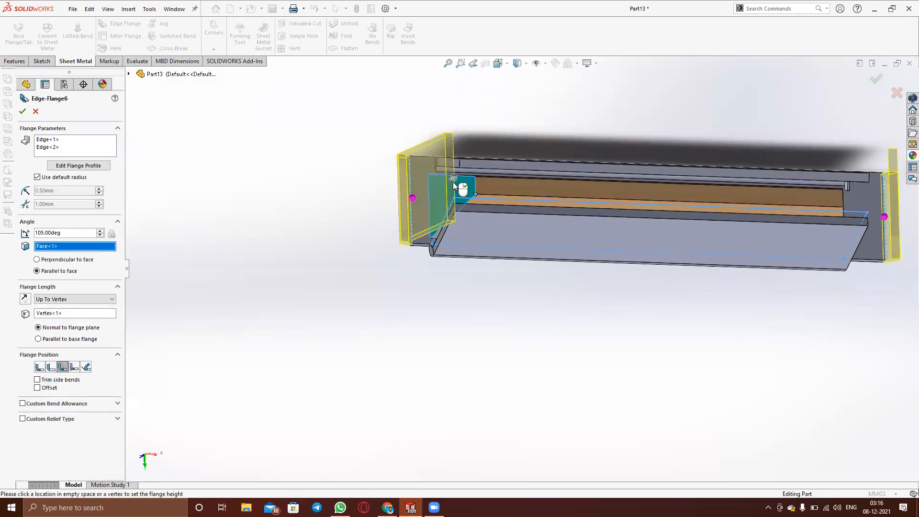
middle_drag(567, 272, 575, 120)
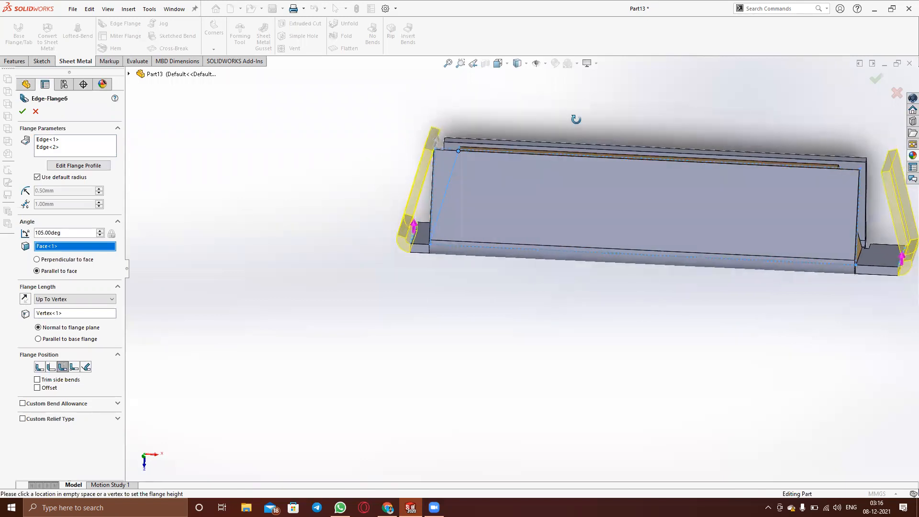
click(23, 112)
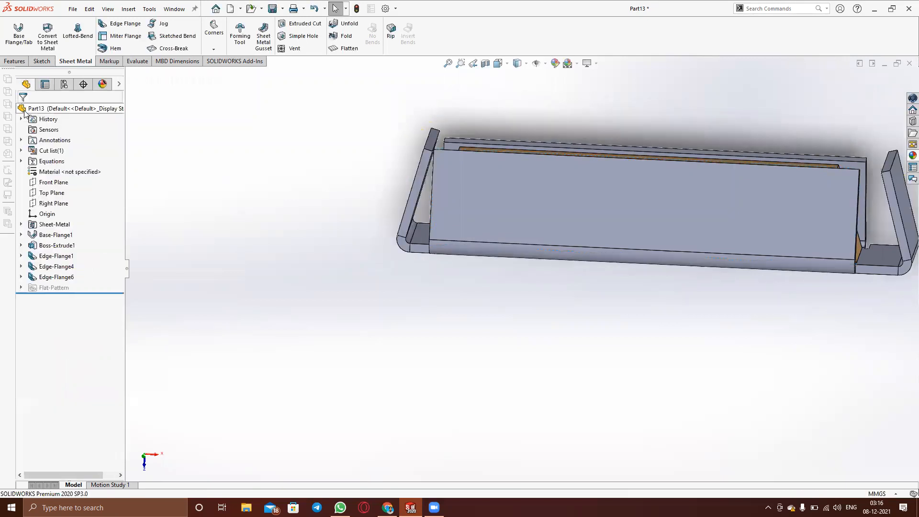
key(f)
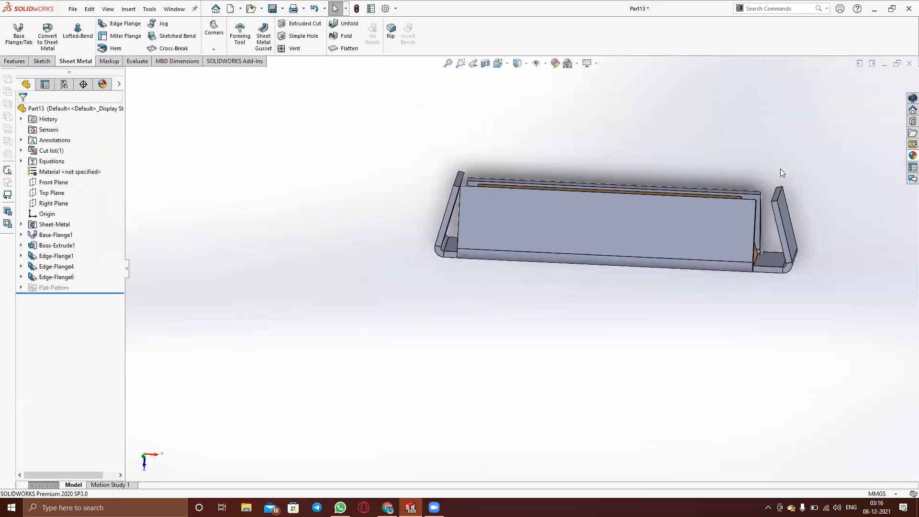
middle_drag(777, 205, 654, 360)
scroll(429, 293, up, 5)
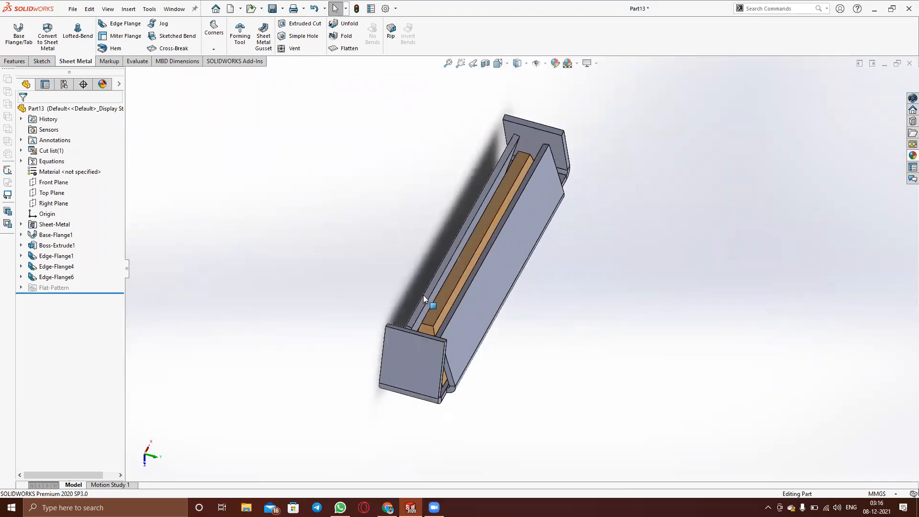
scroll(498, 301, down, 2)
middle_drag(498, 306, 454, 433)
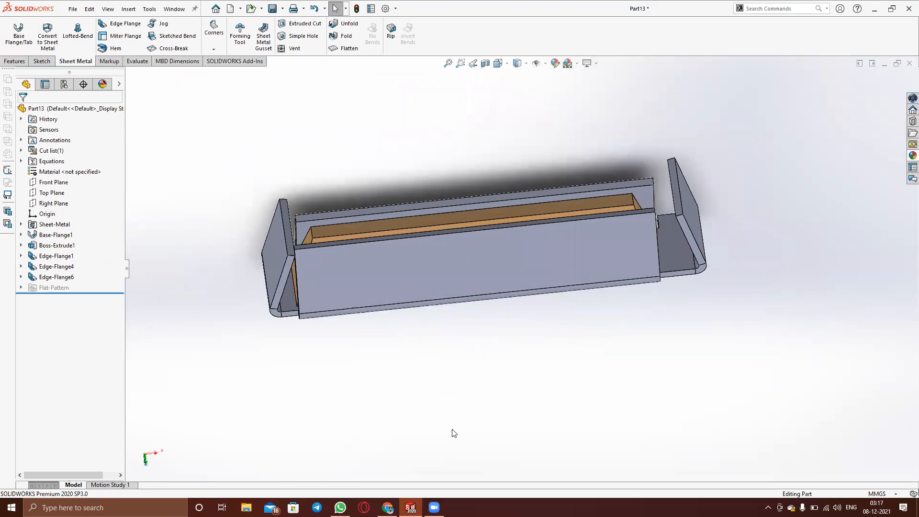
Close the part without saving it and create a new part document
click(904, 67)
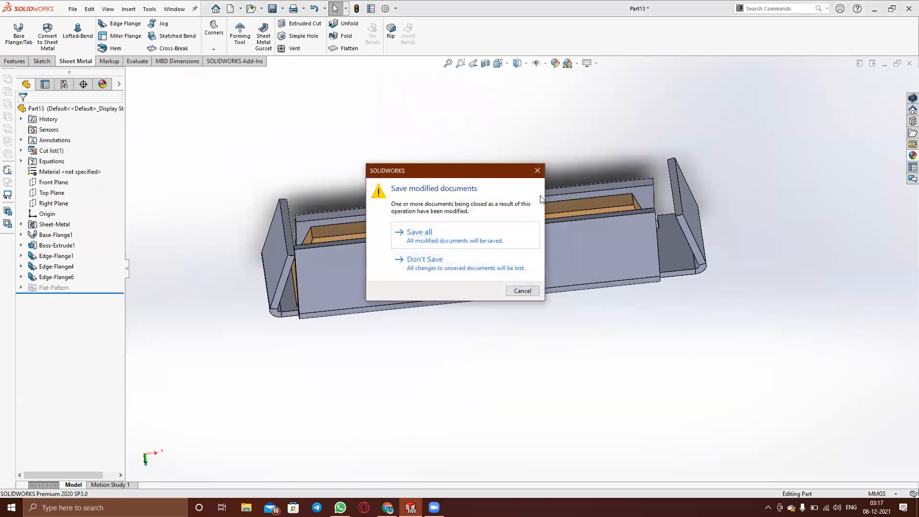
click(418, 261)
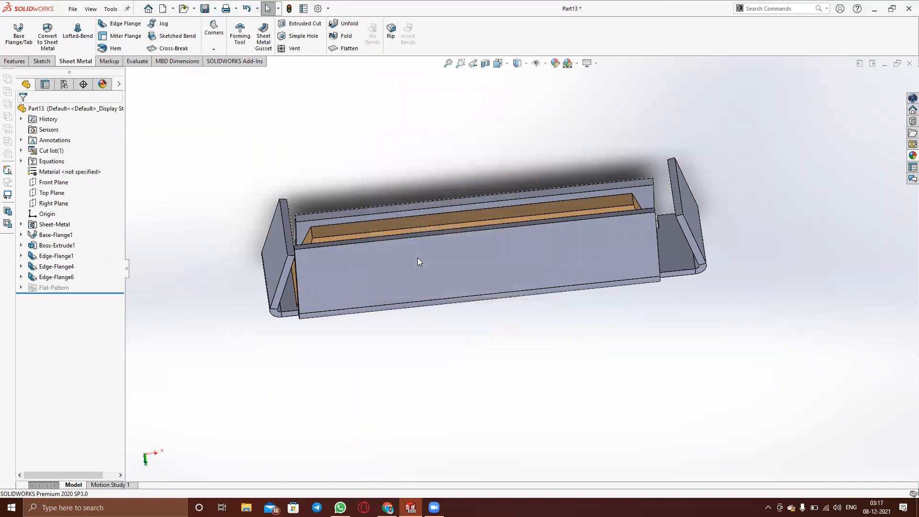
click(76, 12)
click(79, 23)
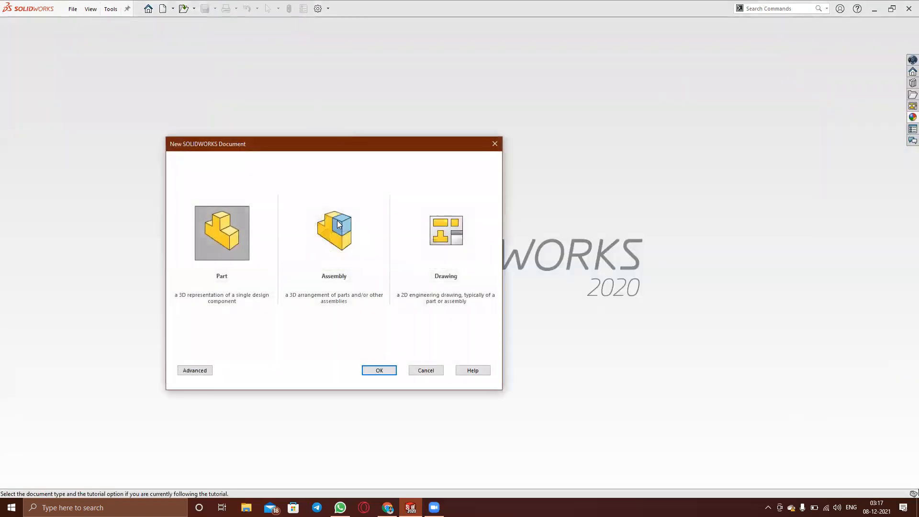
click(380, 371)
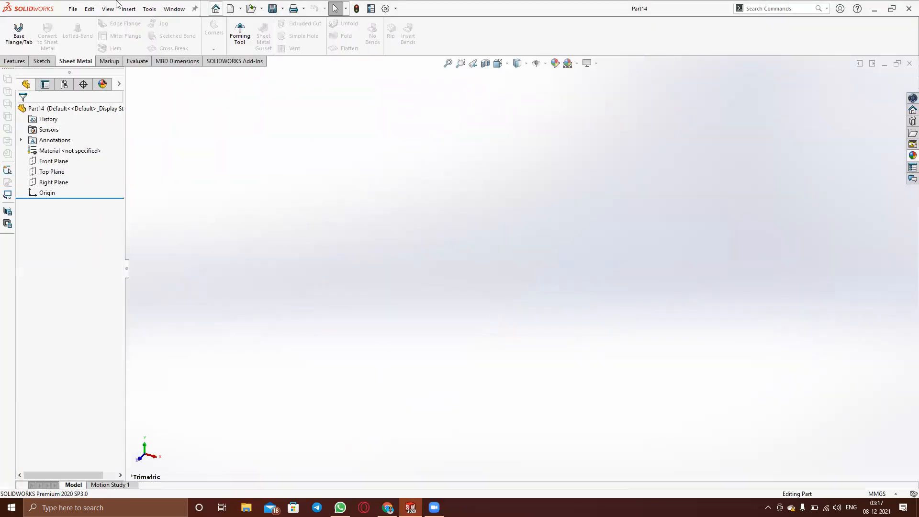
Sketch a center rectangle about 79 mm wide and 59 mm high on the Top Plane, centered on the origin
click(48, 61)
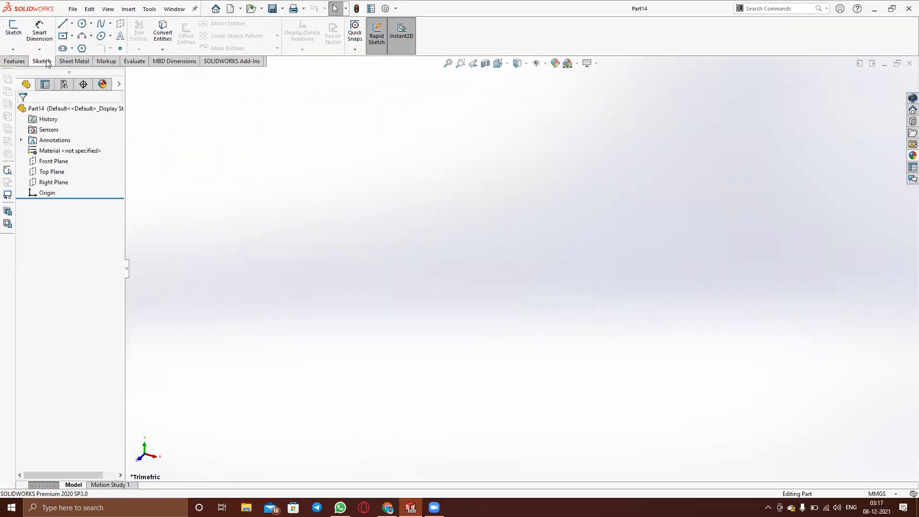
click(61, 37)
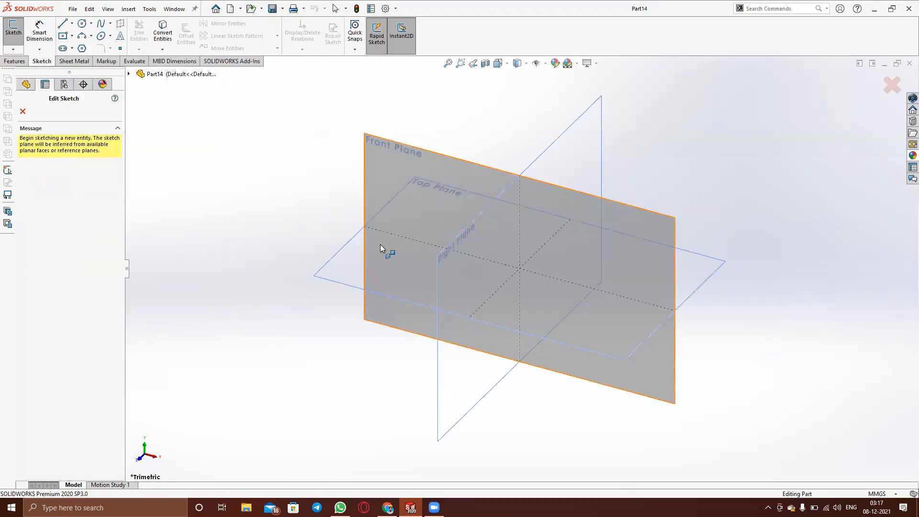
click(354, 261)
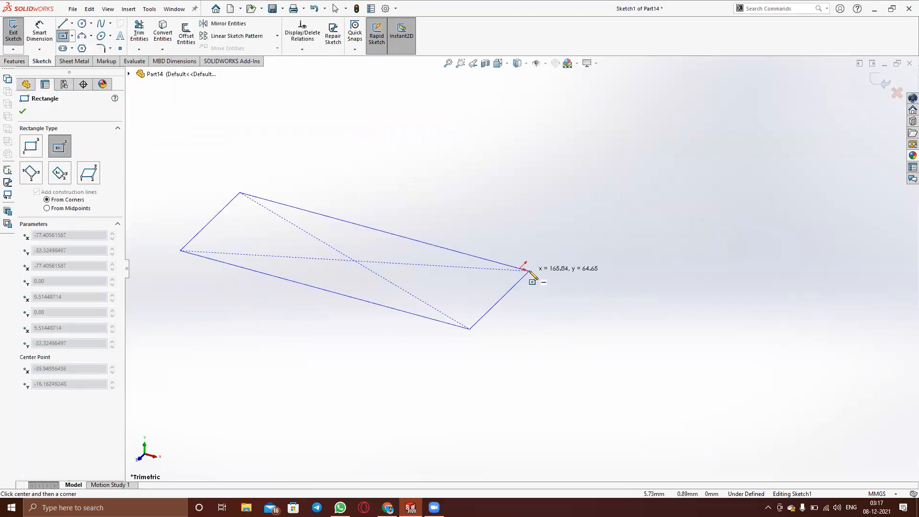
key(Escape)
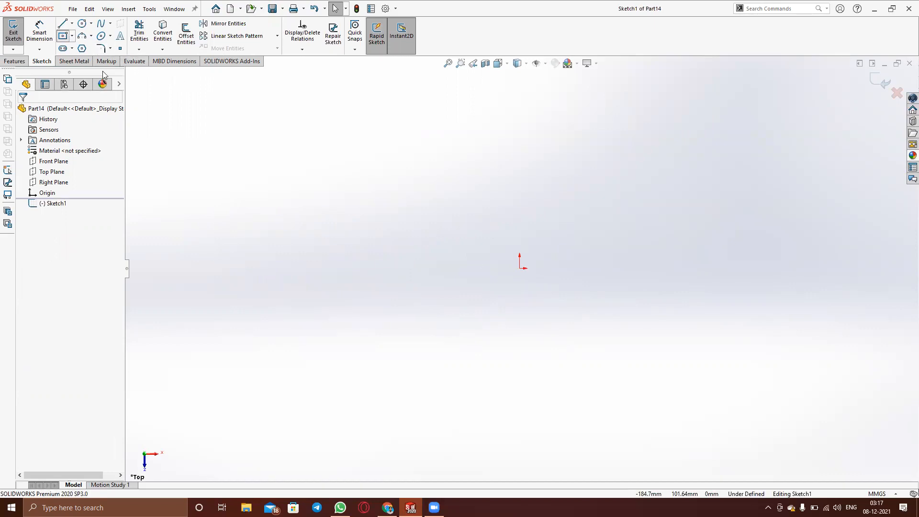
click(521, 268)
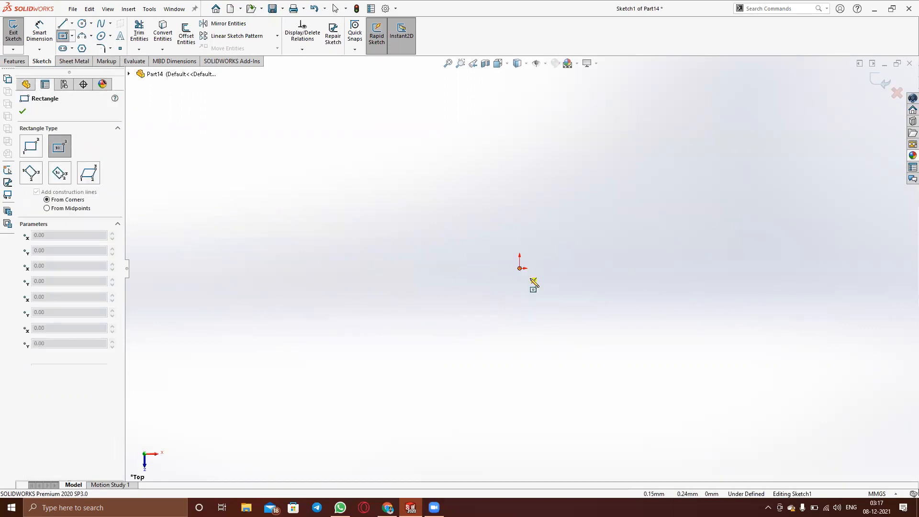
click(598, 326)
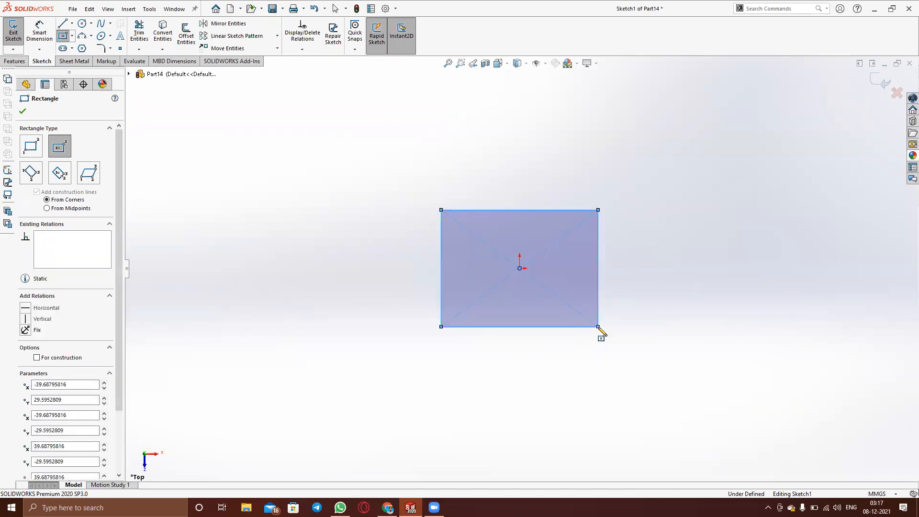
Dimension the rectangle to 100 mm wide and 100 mm high, and exit the sketch
click(41, 36)
click(504, 210)
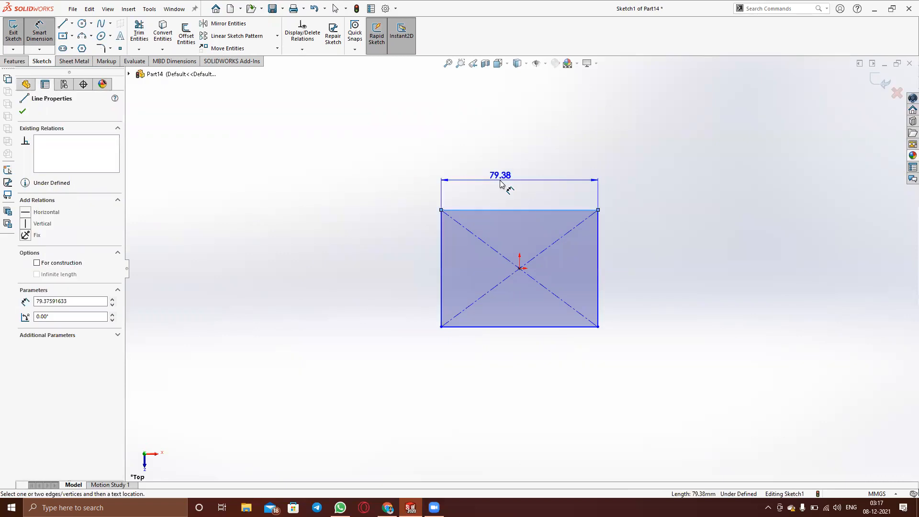
click(500, 183)
text(100)
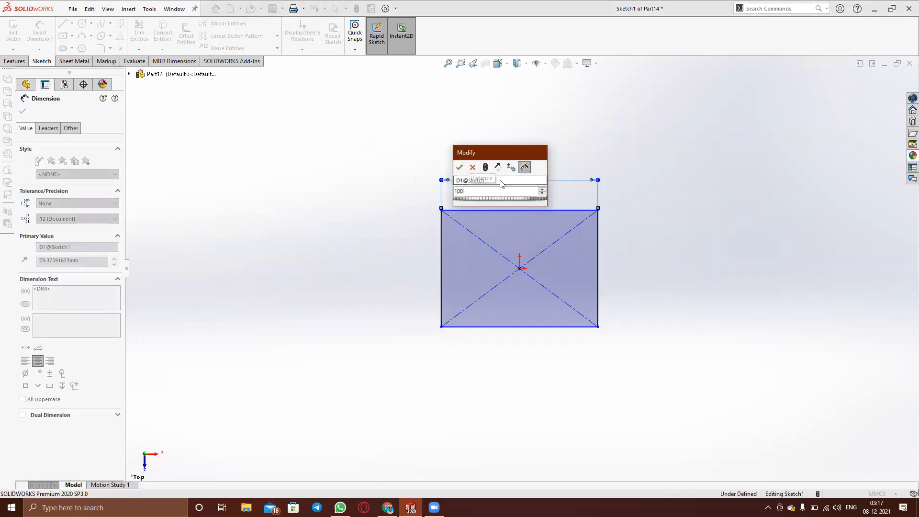
key(Return)
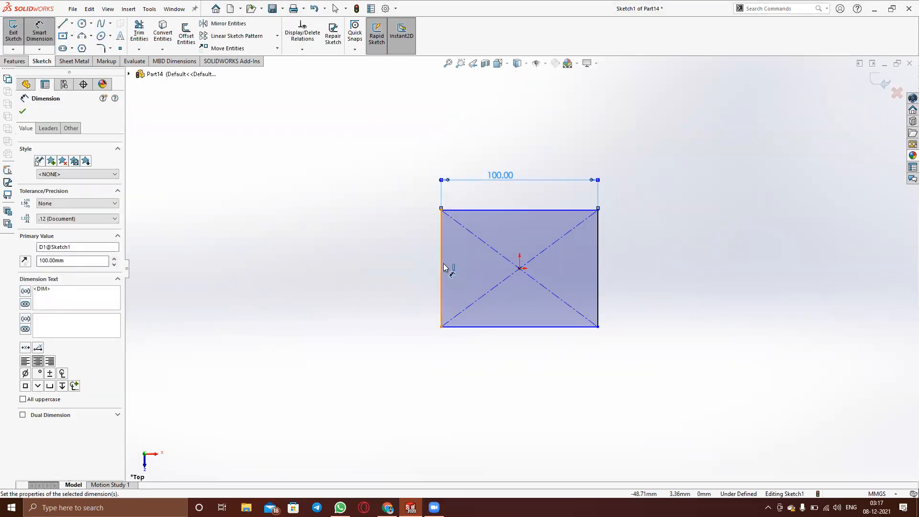
click(444, 267)
click(428, 267)
text(1)
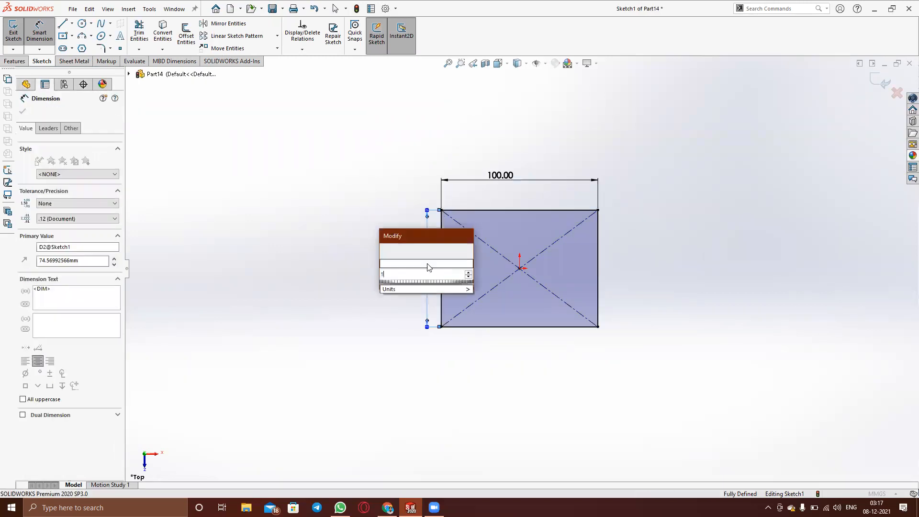
text(00)
key(Return)
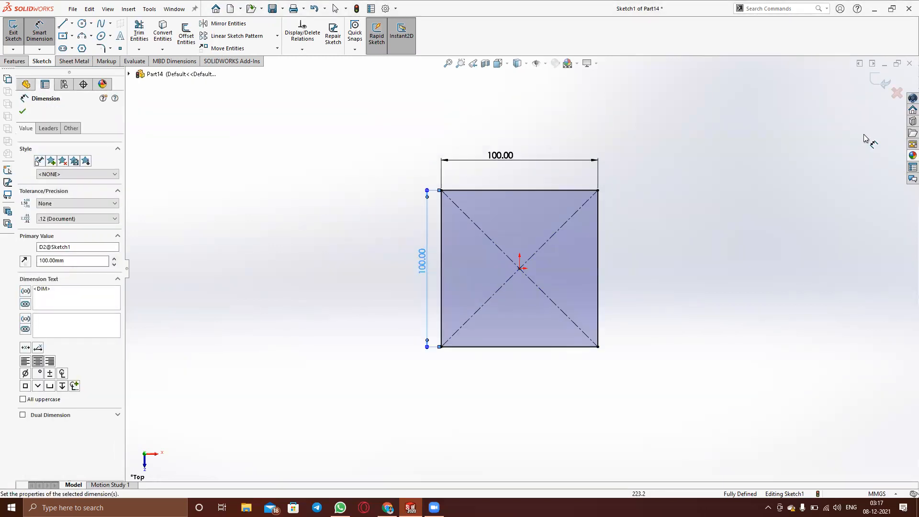
click(881, 81)
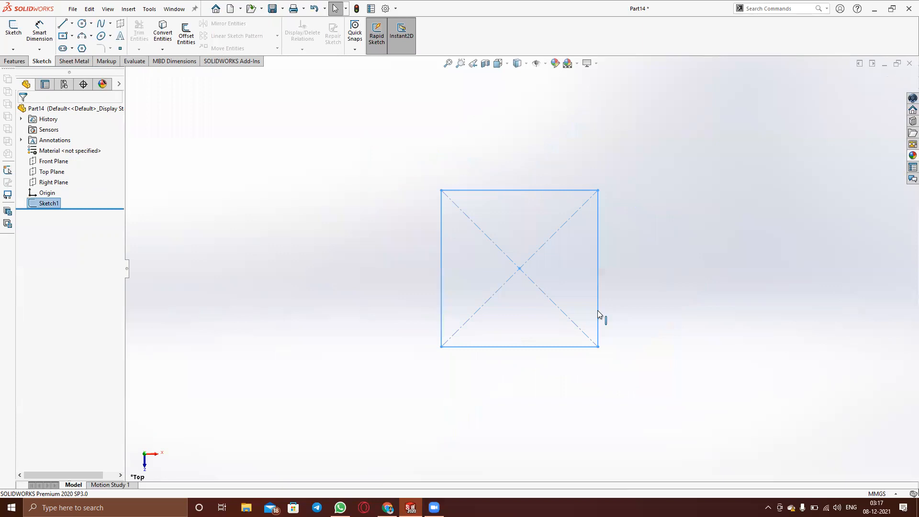
middle_drag(558, 291, 568, 230)
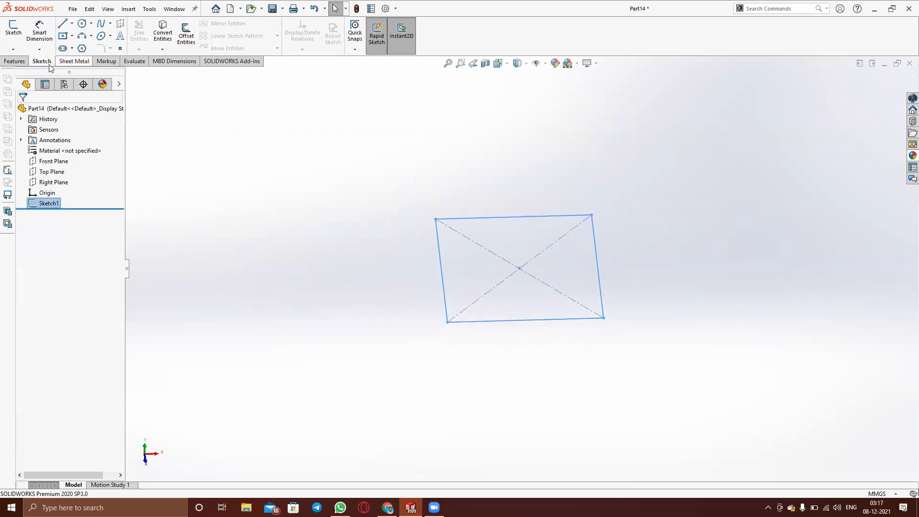
Extrude the 100 mm square sketch upward as a blind boss 50 mm deep
click(13, 62)
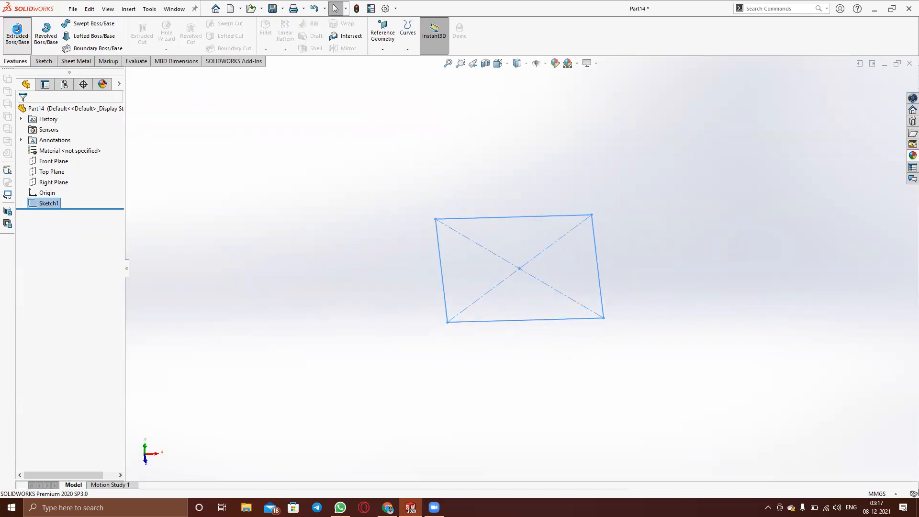
click(18, 30)
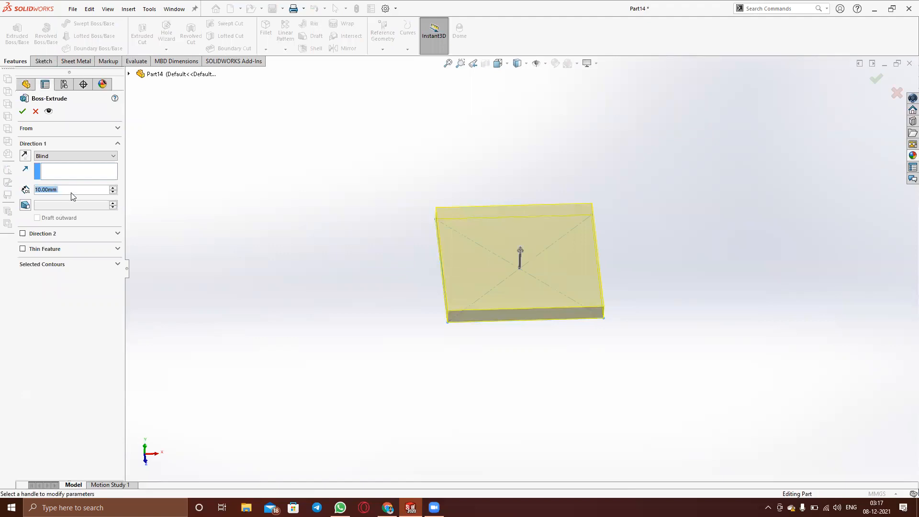
text(30)
key(Return)
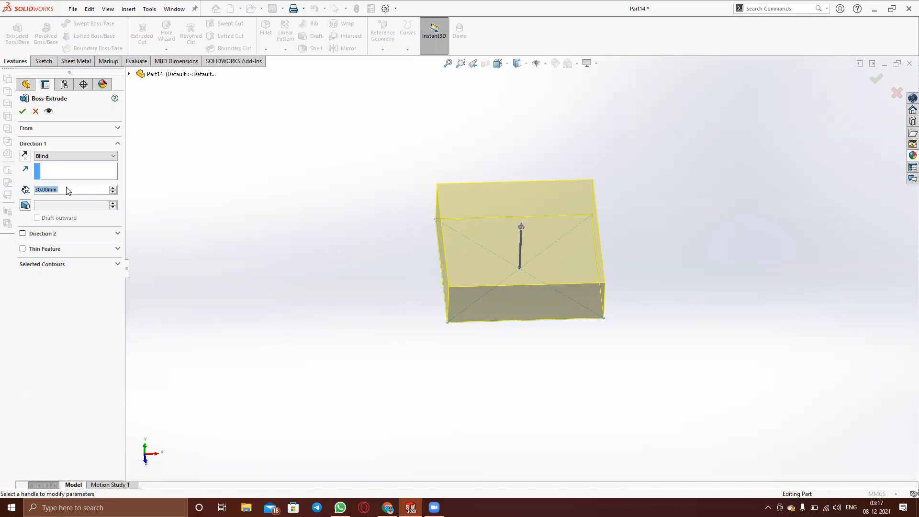
text(50)
key(Return)
click(22, 112)
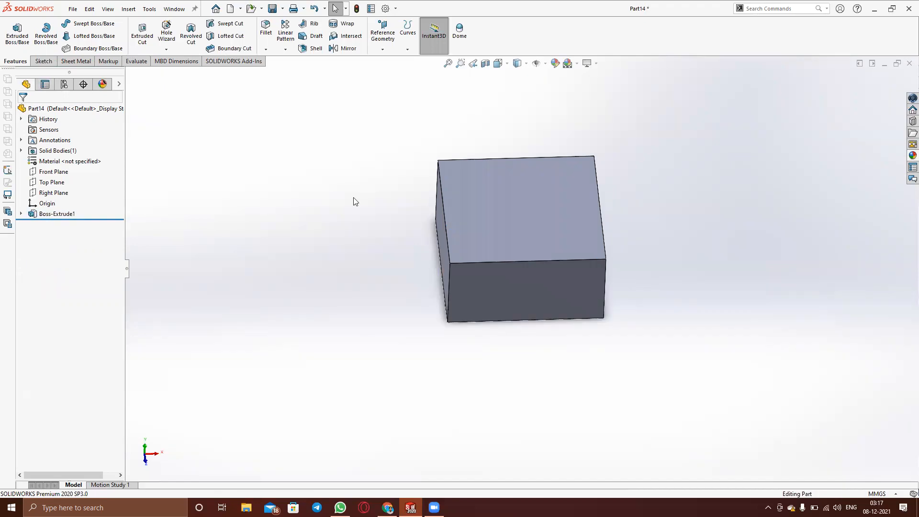
Start a sketch on the block's top face, convert the face's square outline into sketch lines and exit the sketch
click(531, 197)
click(574, 170)
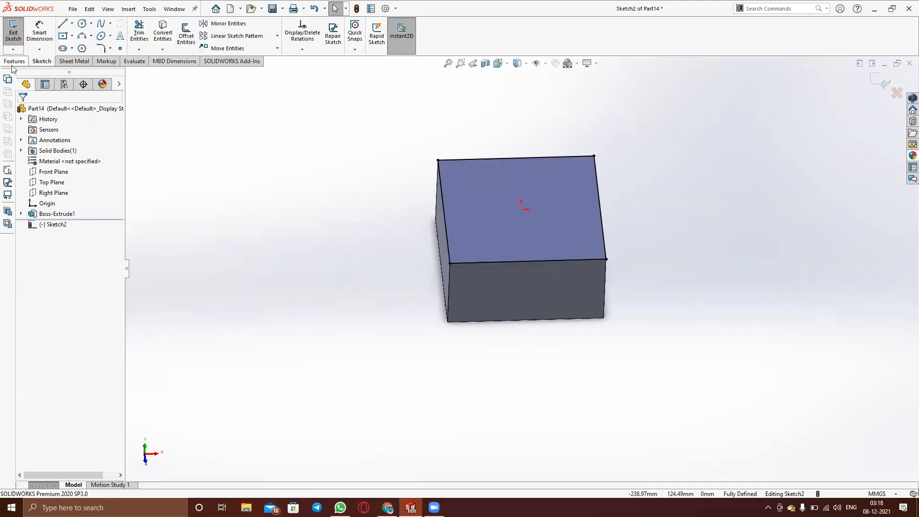
click(14, 33)
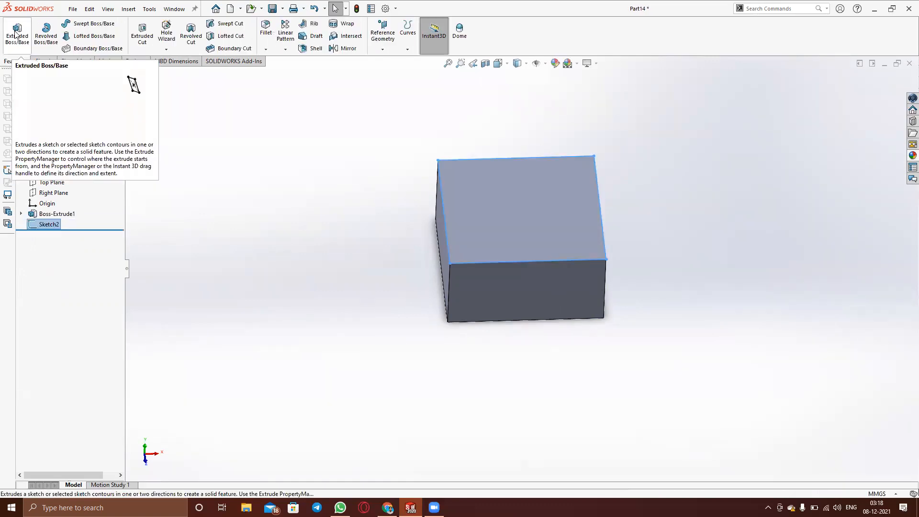
Extrude the top-face outline 50 mm upward, merged with the block, with a 30-degree inward draft
click(16, 33)
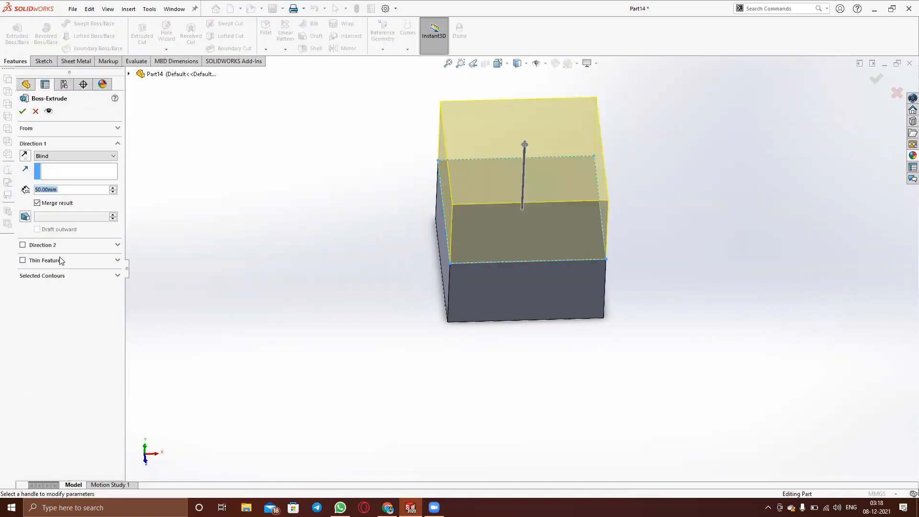
click(26, 218)
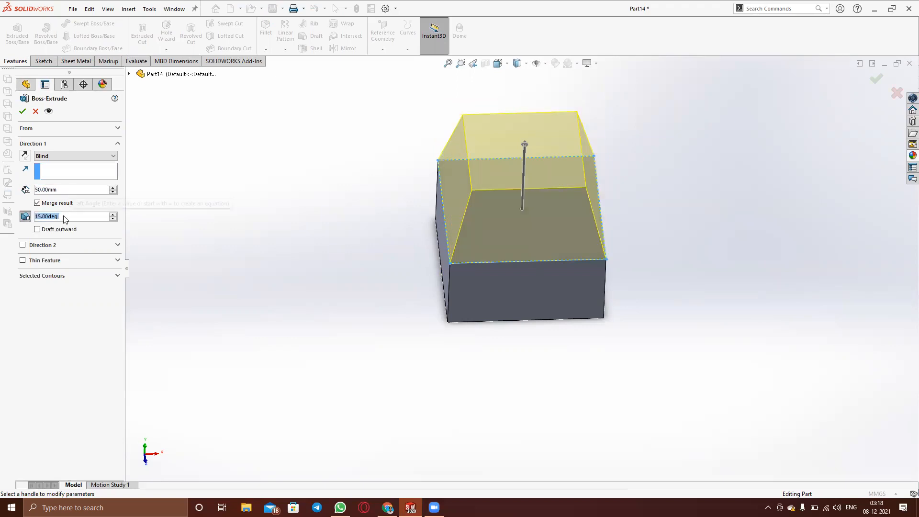
text(30)
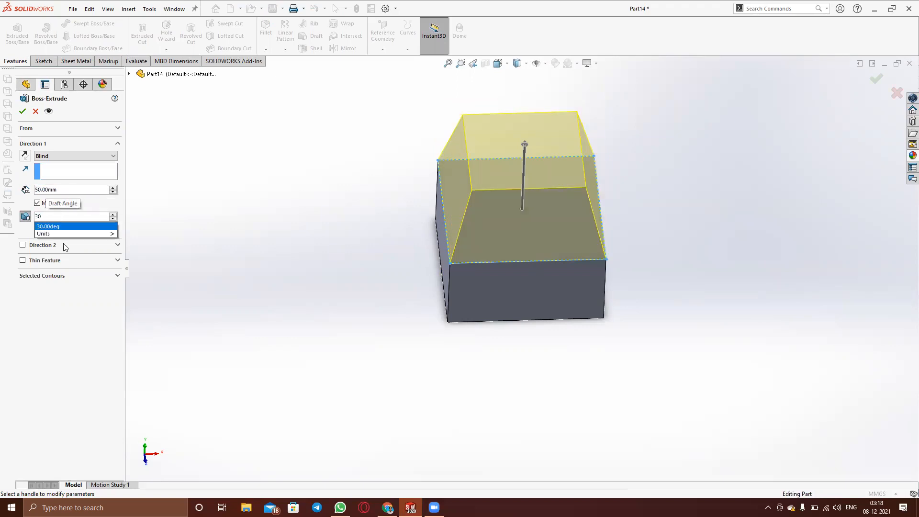
key(Return)
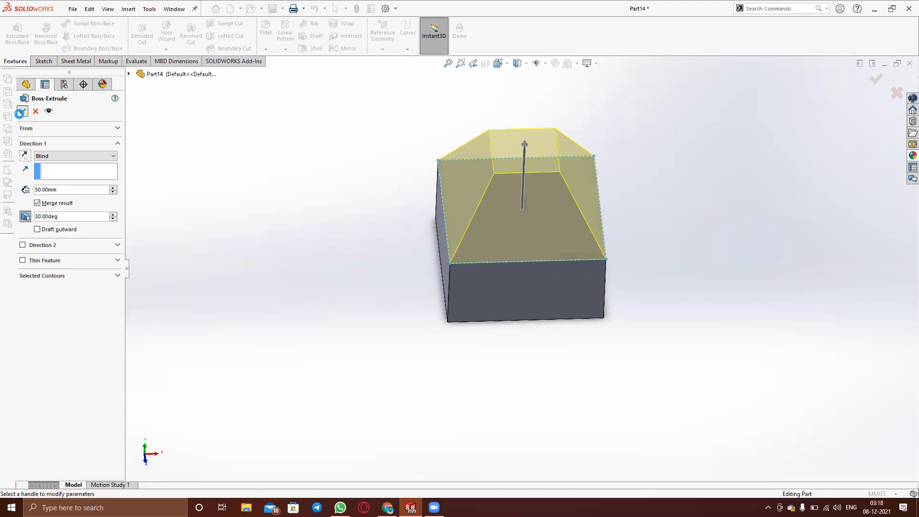
click(23, 111)
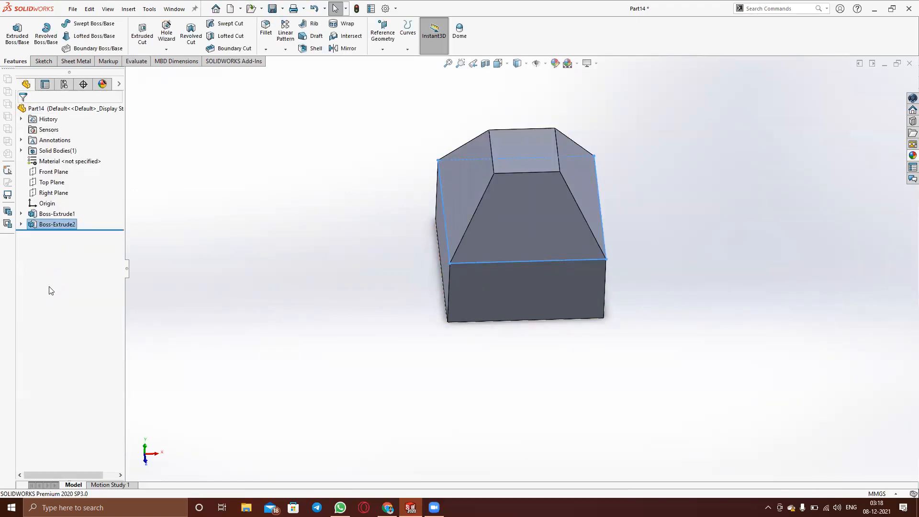
click(369, 319)
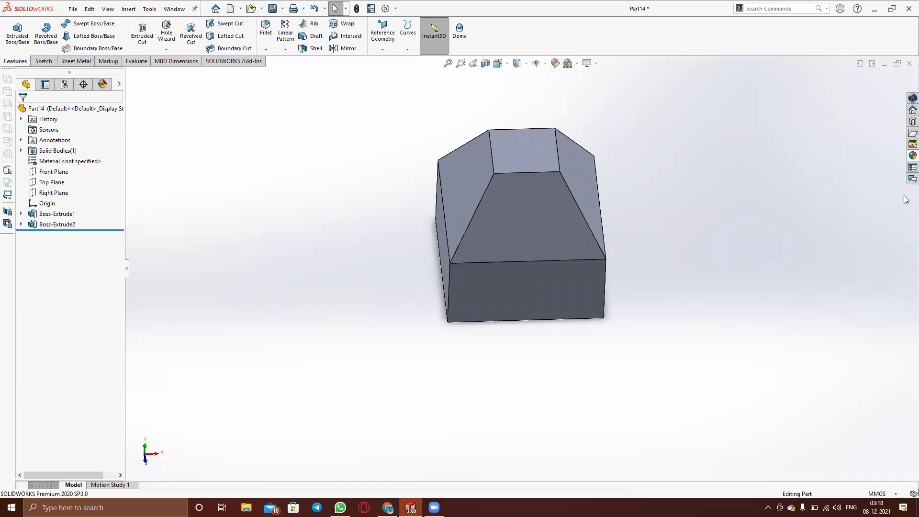
Apply the organic wood appearance polished beech 2d to the whole part
click(555, 63)
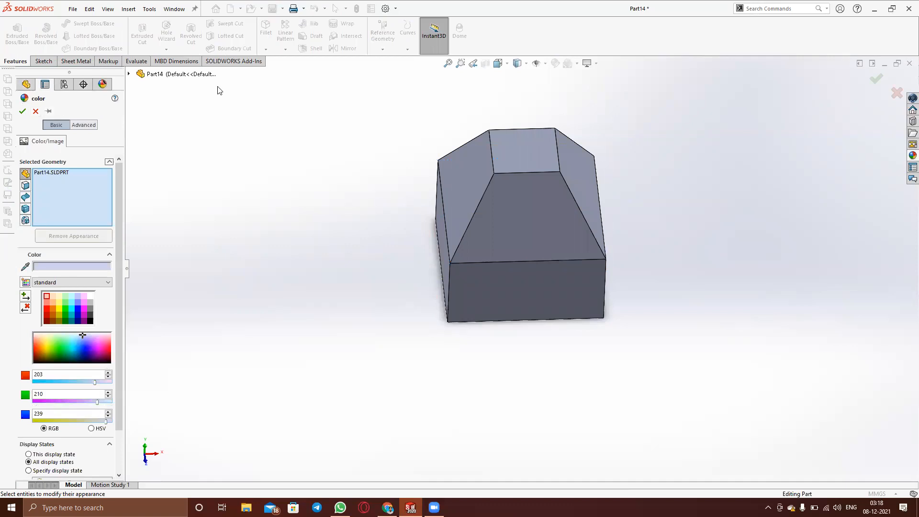
click(167, 74)
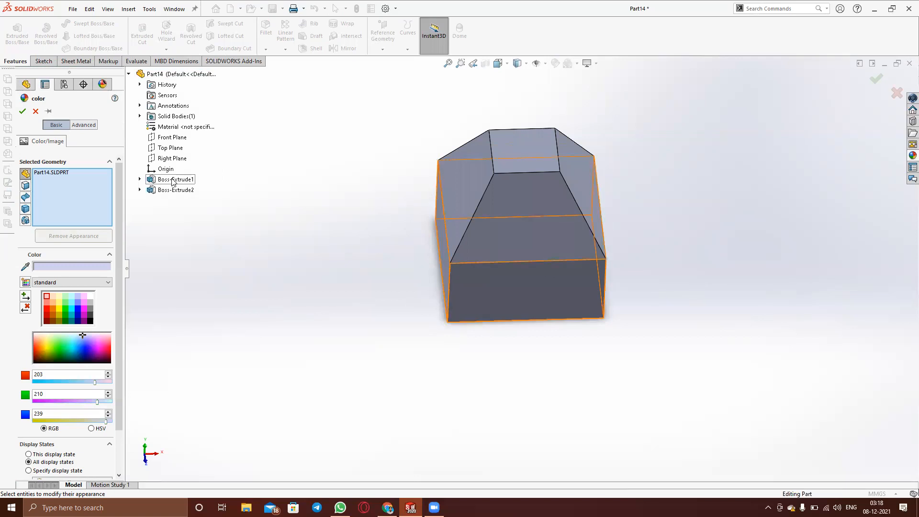
click(907, 156)
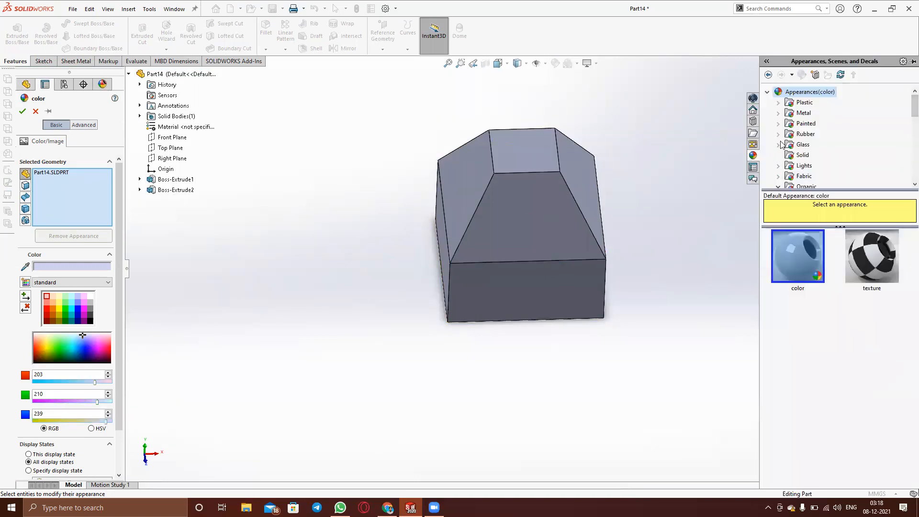
scroll(798, 111, down, 3)
double_click(819, 104)
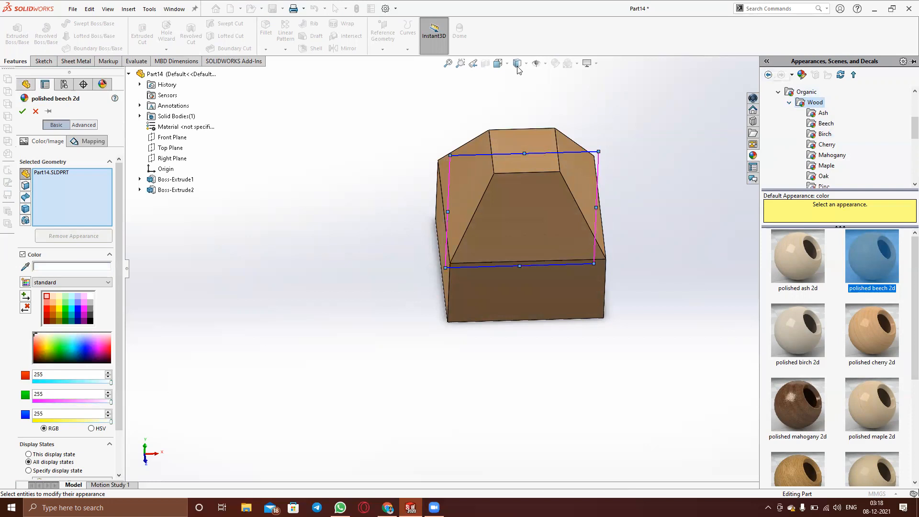
click(23, 111)
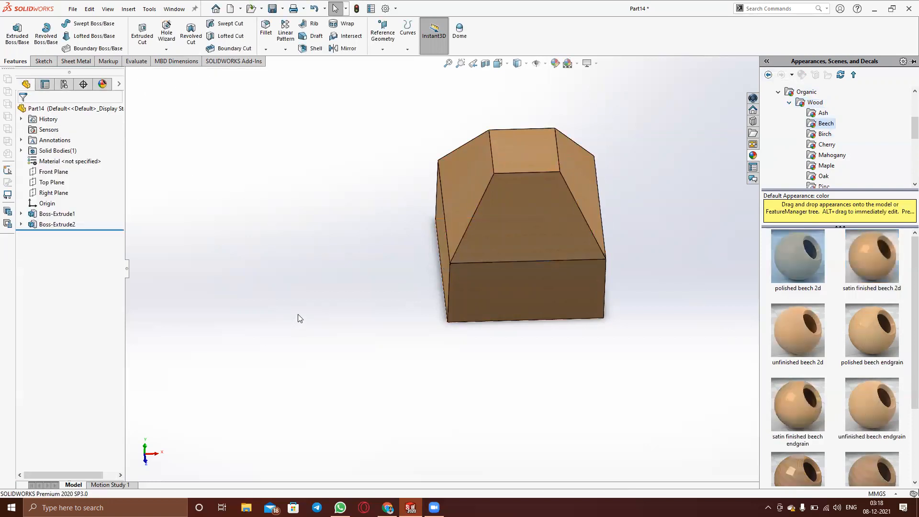
click(403, 315)
Start a sketch on the block's bottom face and draw a vertical midpoint line, 100 mm long, centered on the origin and ending at opposite edges
mouse_move(435, 357)
middle_down()
mouse_move(496, 337)
mouse_move(606, 247)
mouse_move(641, 347)
mouse_move(722, 330)
mouse_move(421, 272)
mouse_move(451, 327)
mouse_move(434, 345)
middle_up()
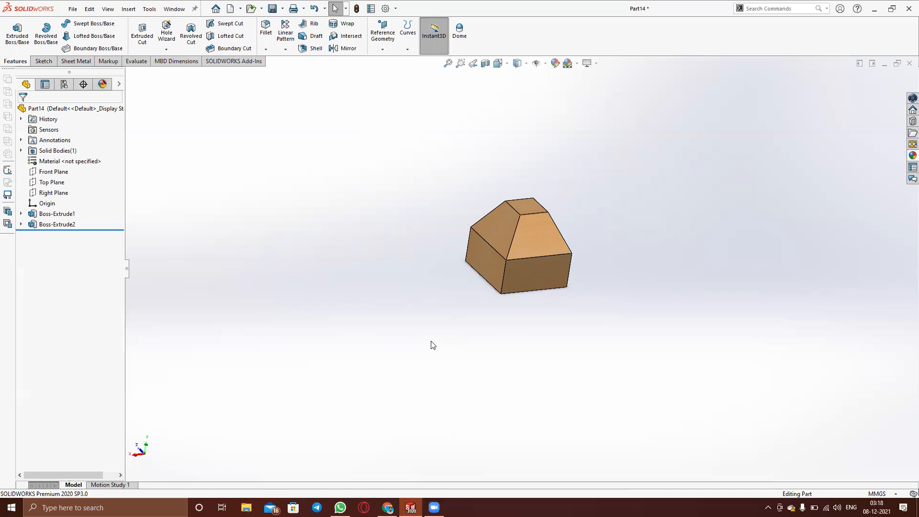
middle_drag(491, 313, 520, 245)
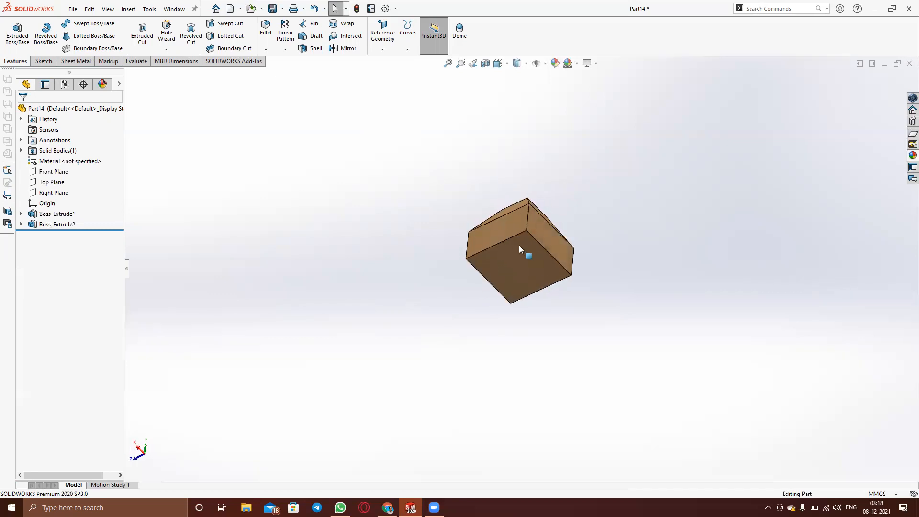
click(519, 261)
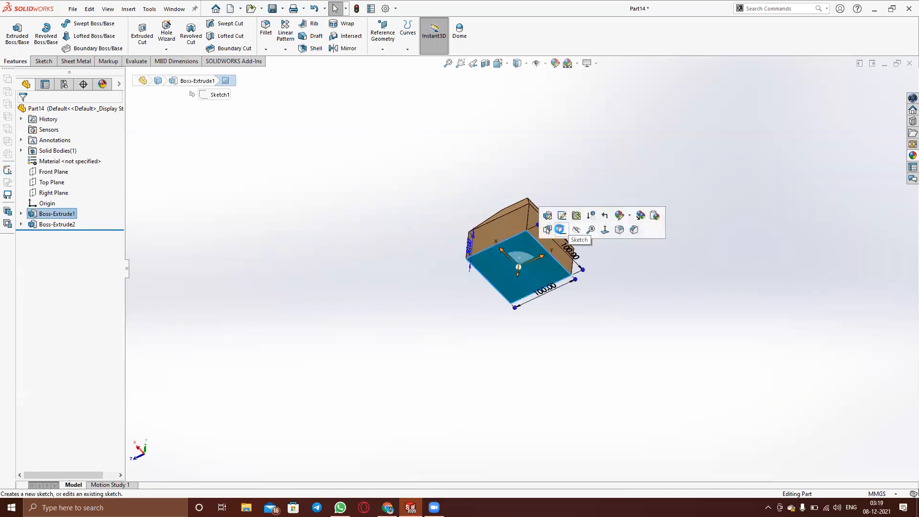
click(560, 232)
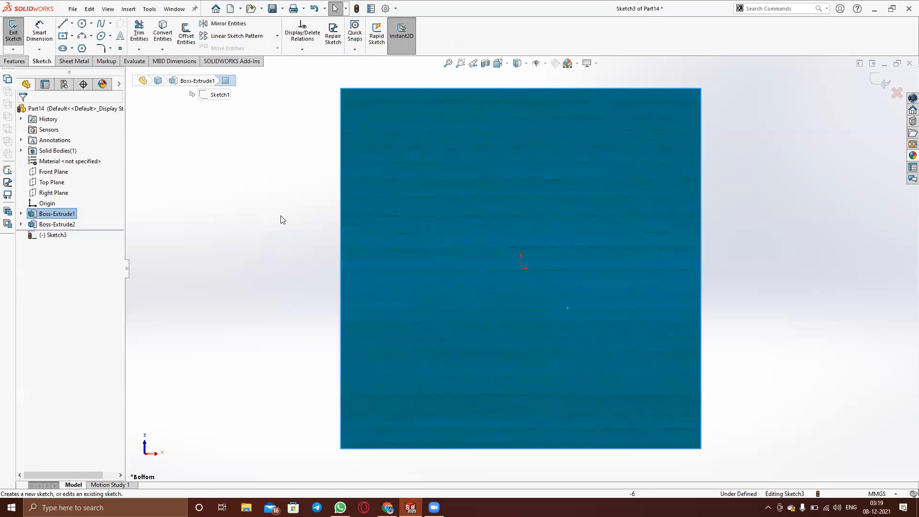
key(Escape)
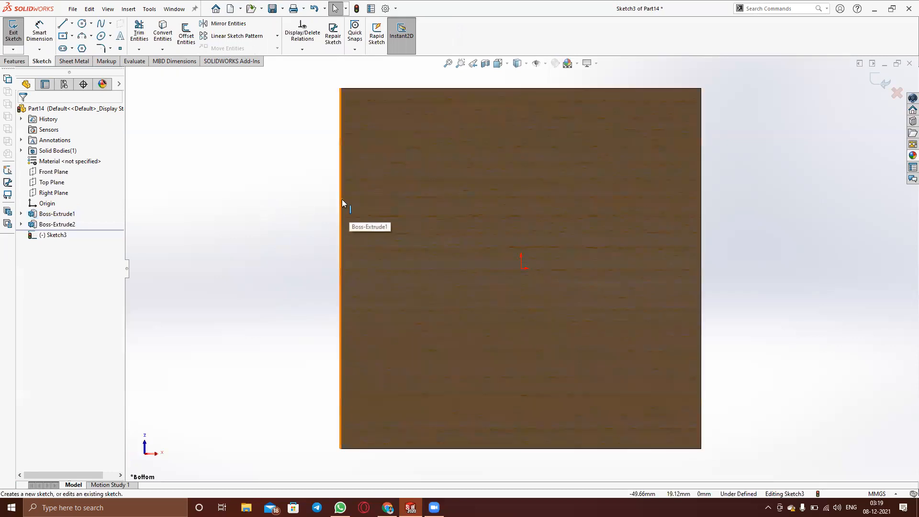
click(73, 23)
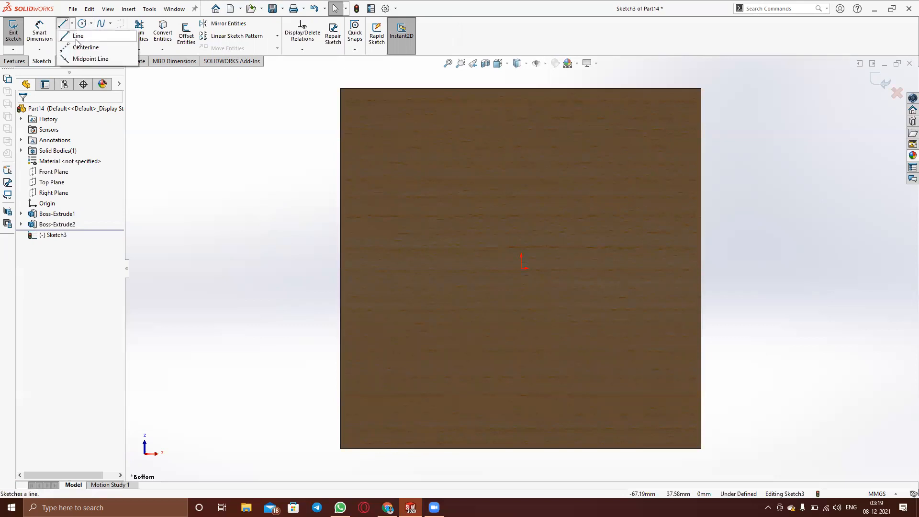
click(82, 57)
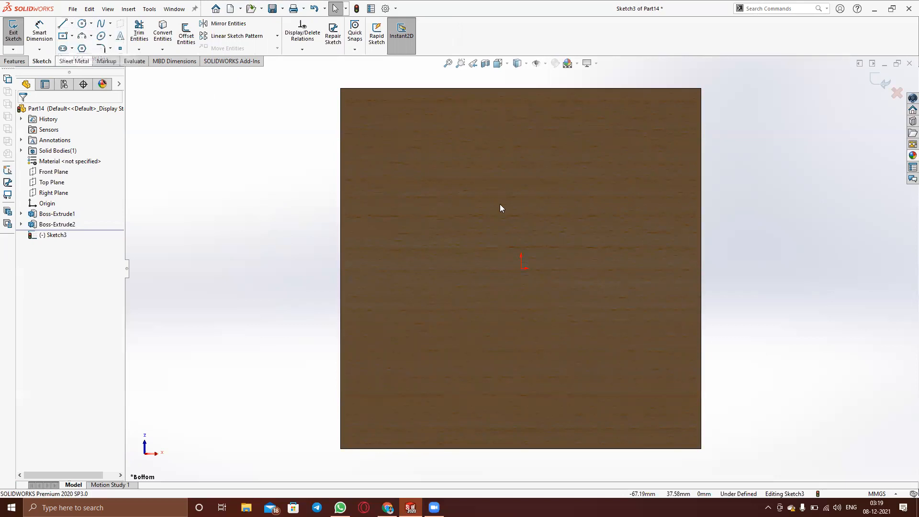
click(520, 268)
click(521, 447)
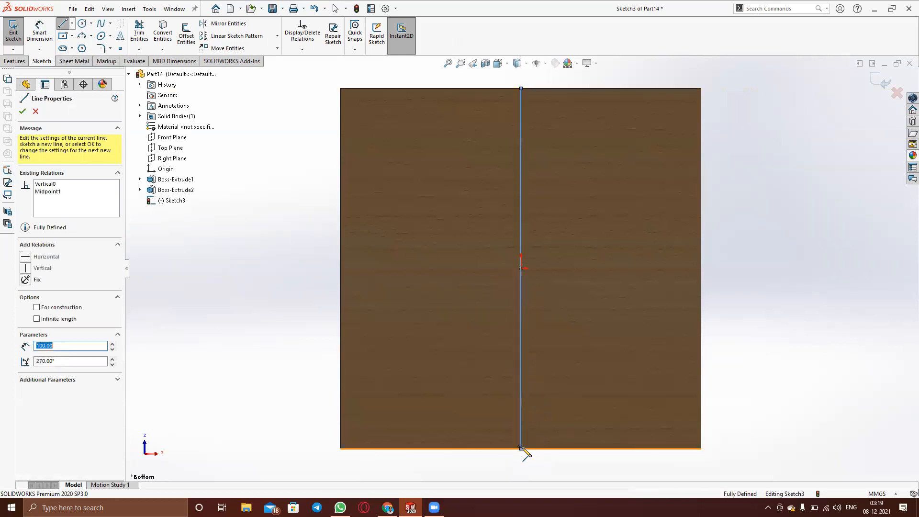
key(Escape)
key(Escape)
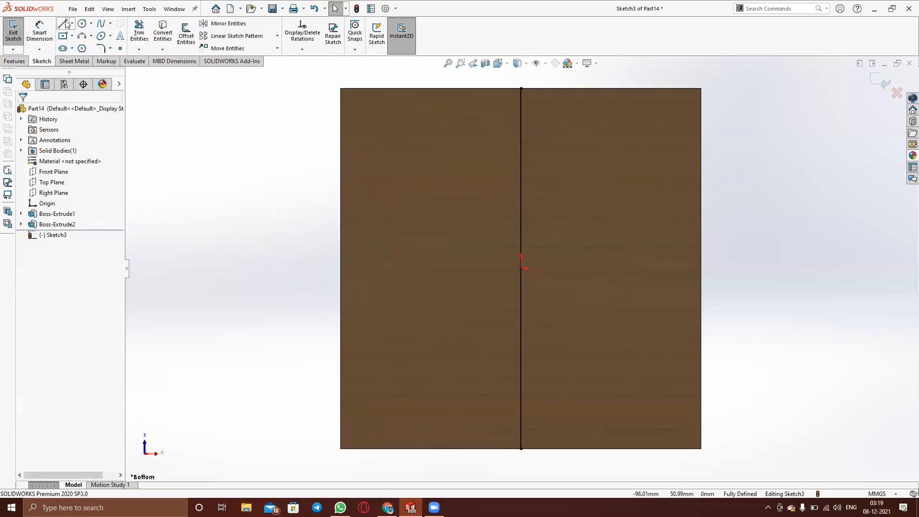
Draw a horizontal midpoint line centered on the origin, reaching both side edges of the bottom face
click(65, 24)
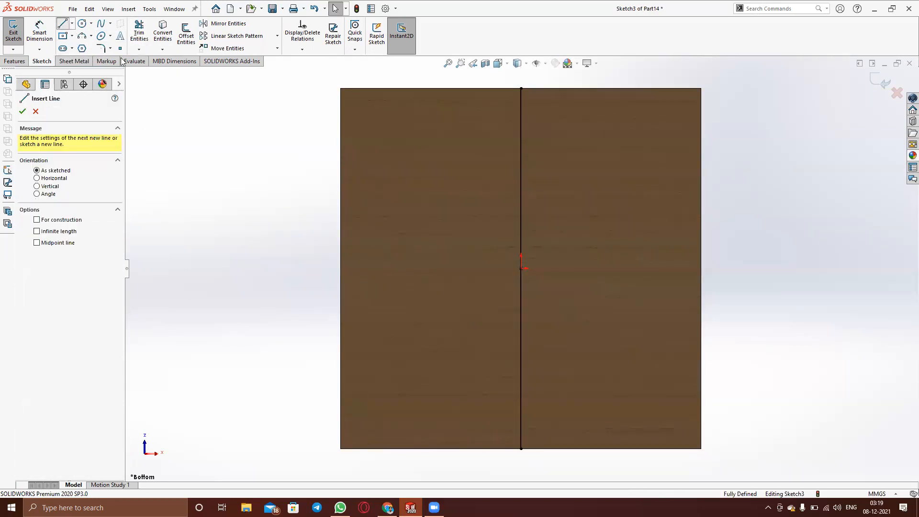
click(72, 24)
click(79, 58)
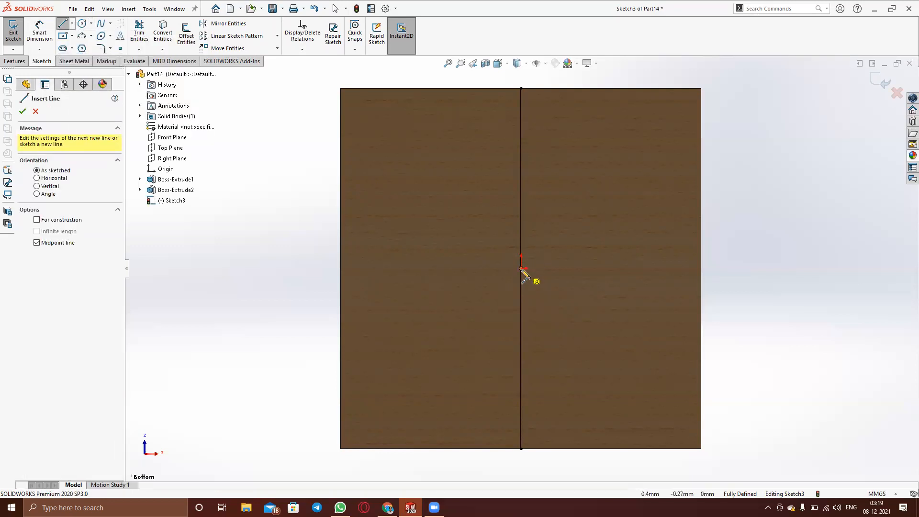
click(521, 269)
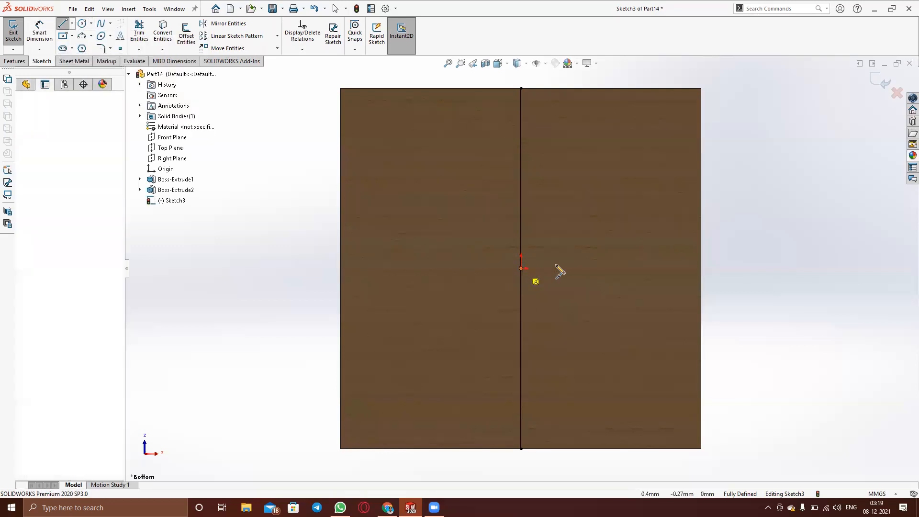
click(701, 268)
key(Escape)
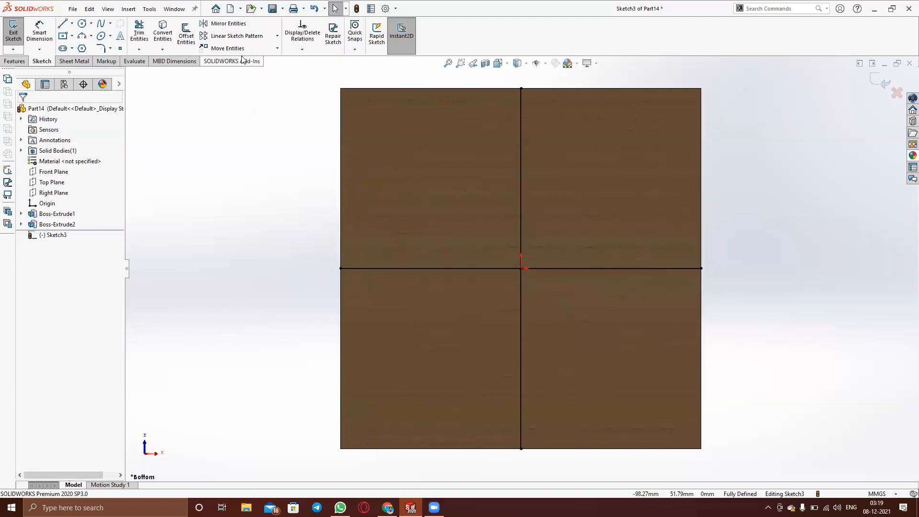
Offset the horizontal and vertical center lines by 10 mm bi-directionally
click(186, 33)
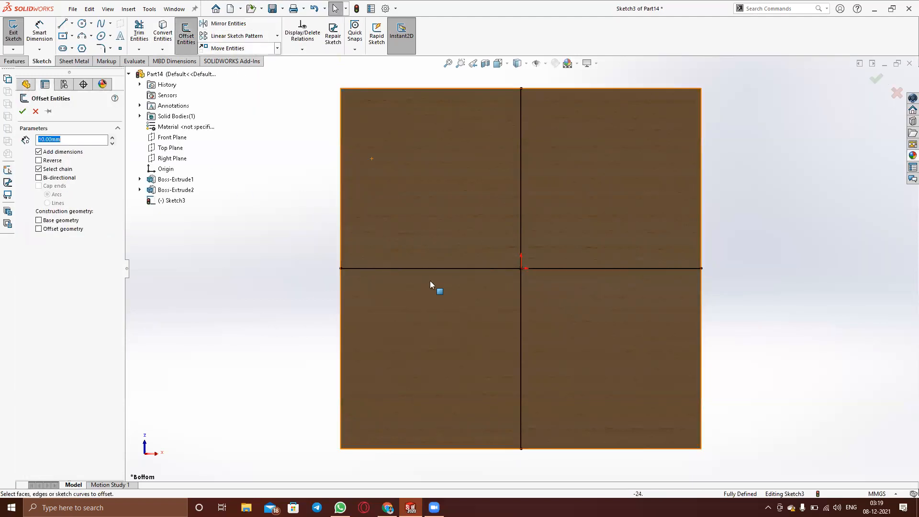
click(420, 268)
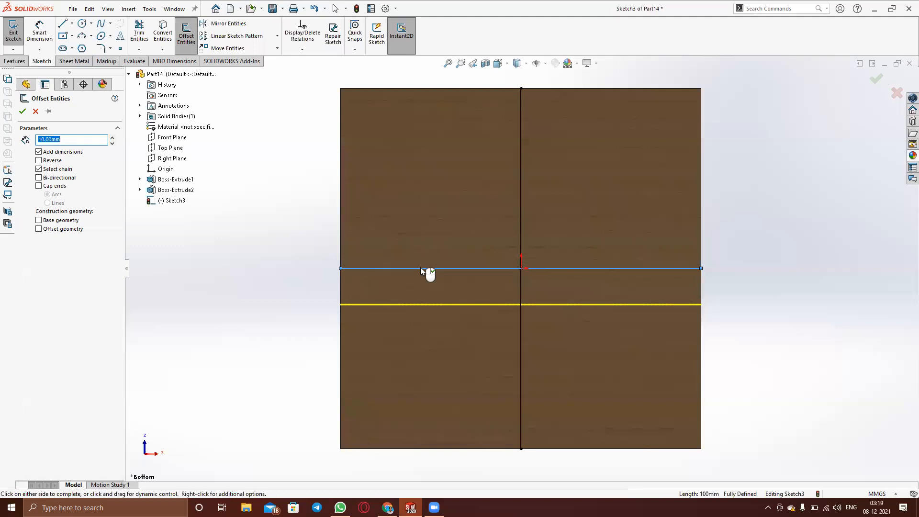
click(39, 177)
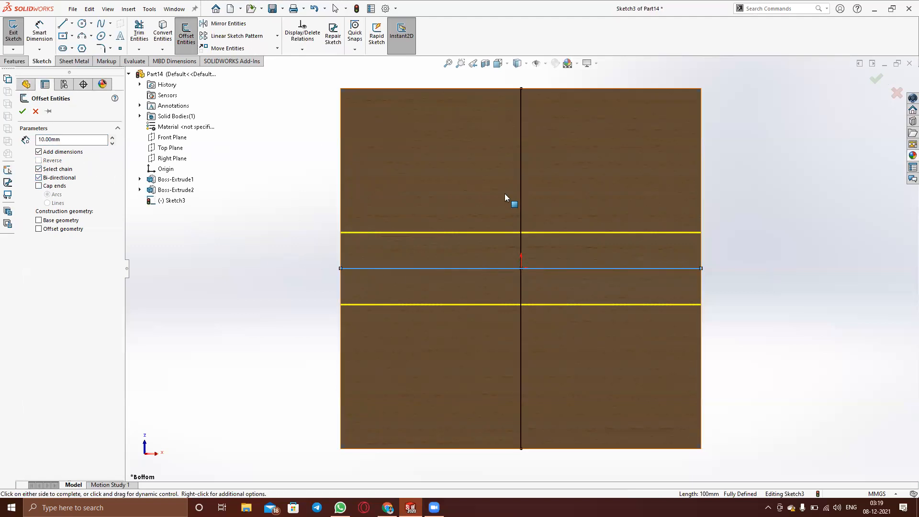
click(520, 187)
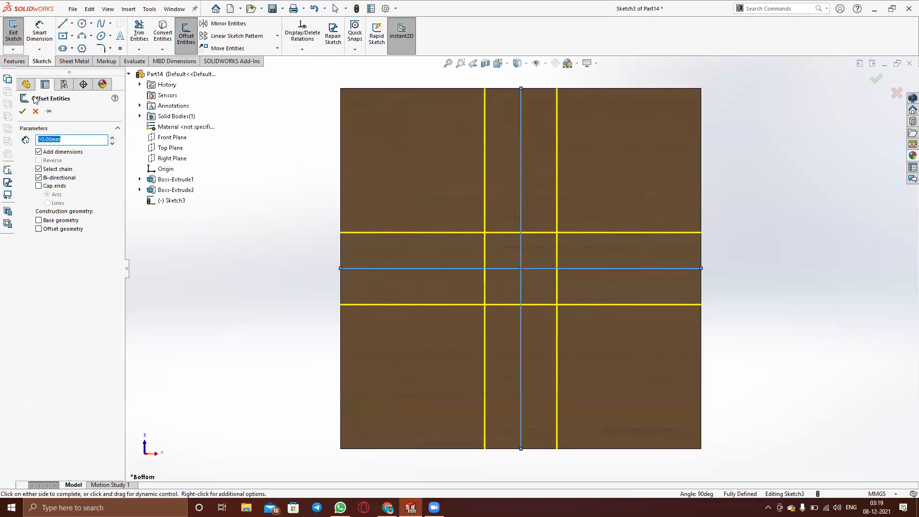
click(22, 111)
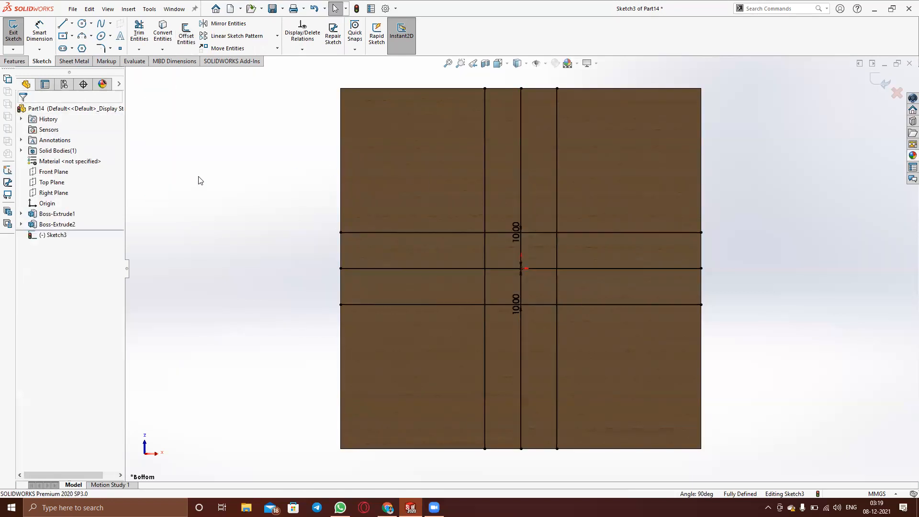
Convert the horizontal and vertical center lines to construction geometry
click(396, 271)
click(37, 263)
click(522, 180)
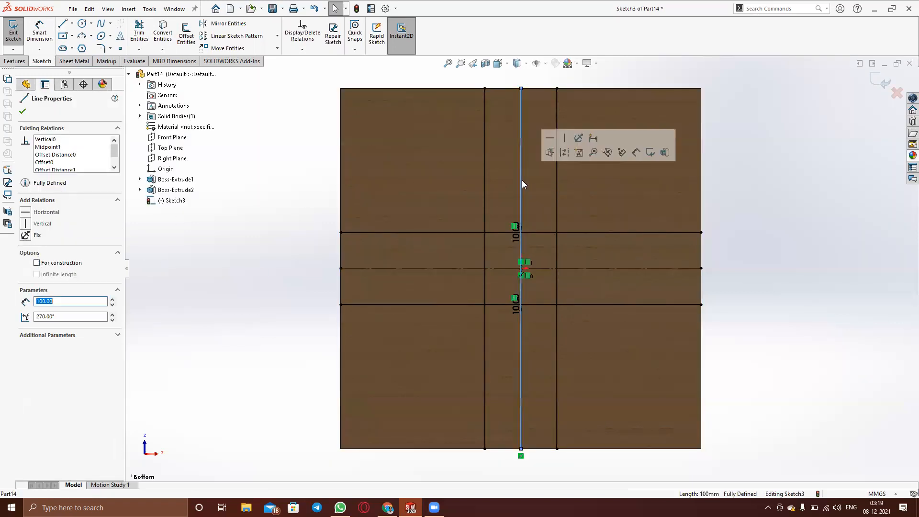
click(36, 263)
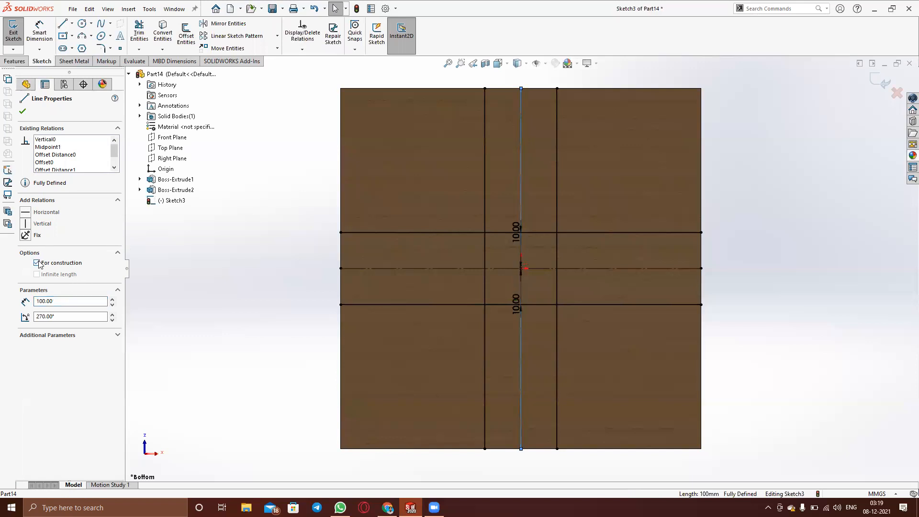
click(27, 111)
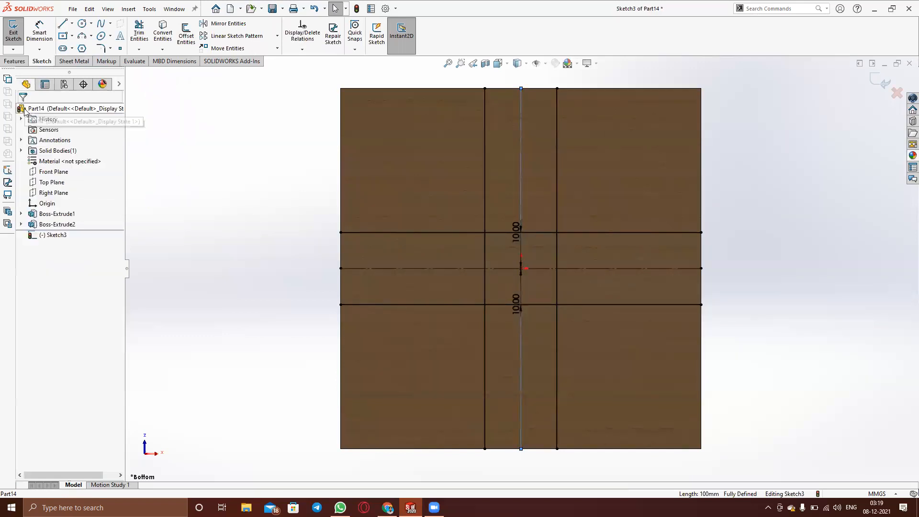
Power trim the center lines and the inner offset segments where the strips cross, leaving only the cross outline
click(139, 34)
mouse_move(538, 252)
mouse_down()
mouse_move(511, 252)
mouse_move(473, 275)
mouse_up()
drag(572, 276, 504, 222)
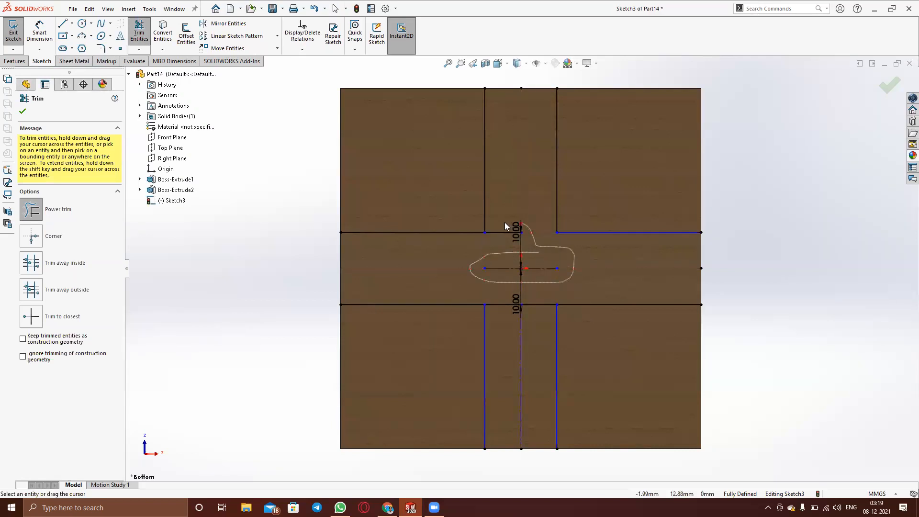
mouse_move(496, 303)
mouse_down()
mouse_move(537, 315)
mouse_move(537, 288)
mouse_up()
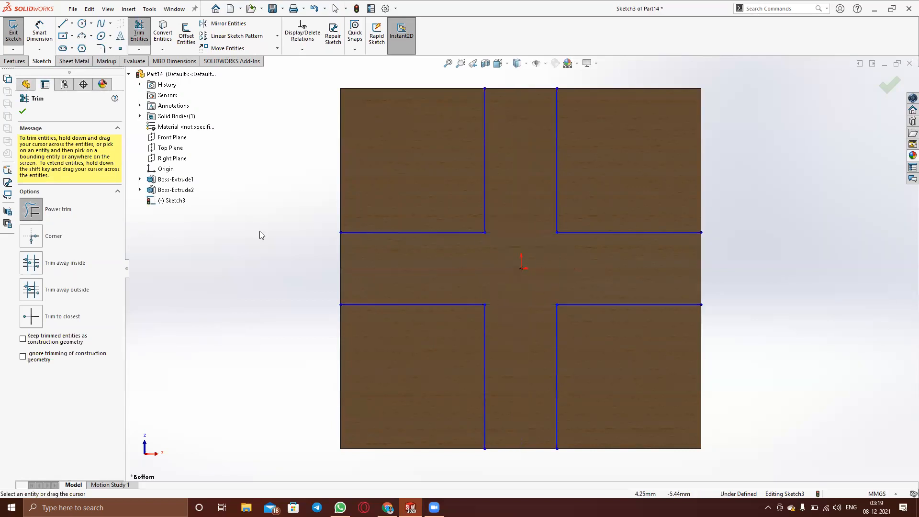
click(22, 111)
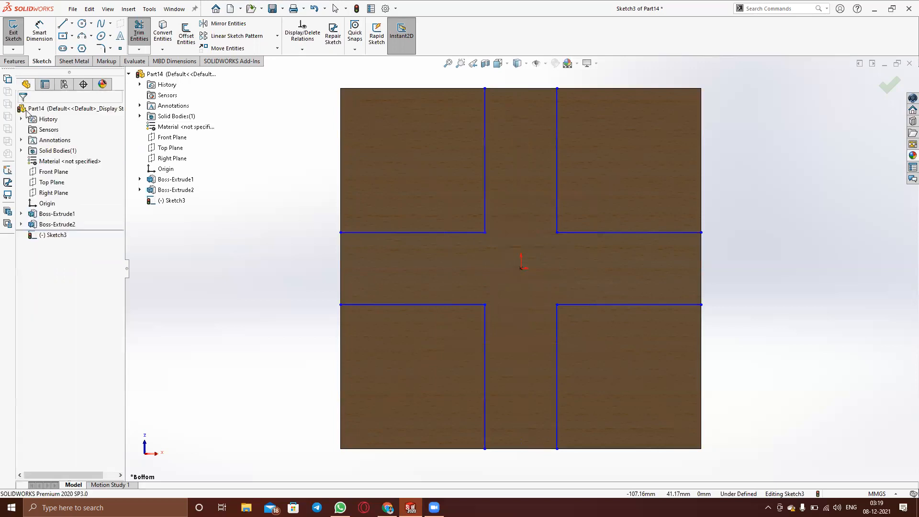
Close the four open ends of the cross outline with 20 mm lines along the block's edges
click(62, 24)
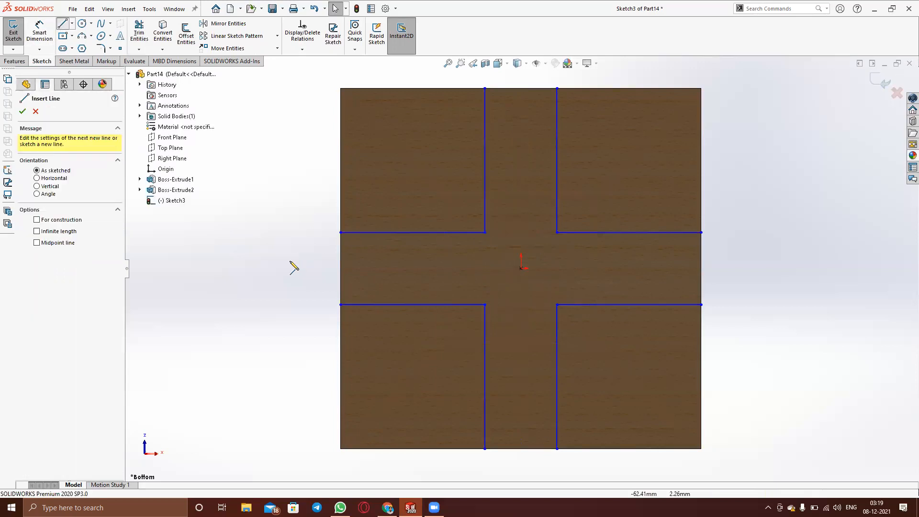
click(340, 233)
double_click(341, 305)
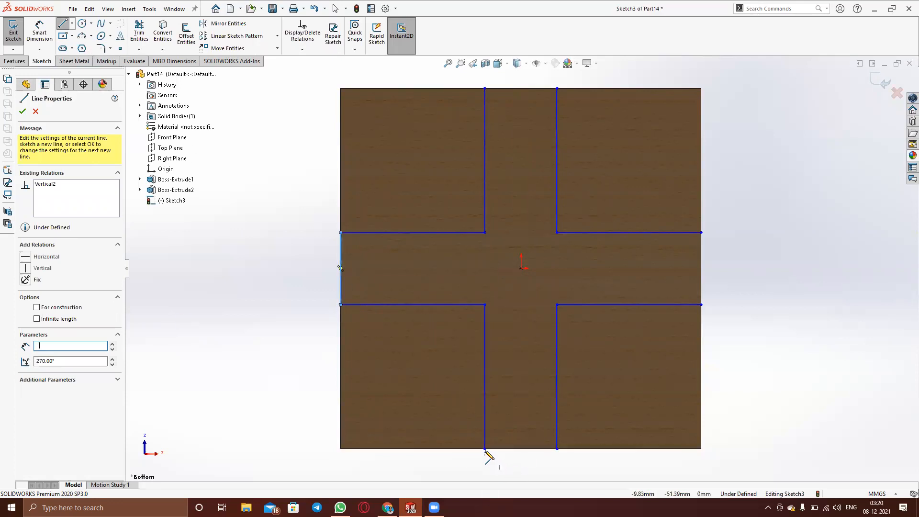
click(485, 448)
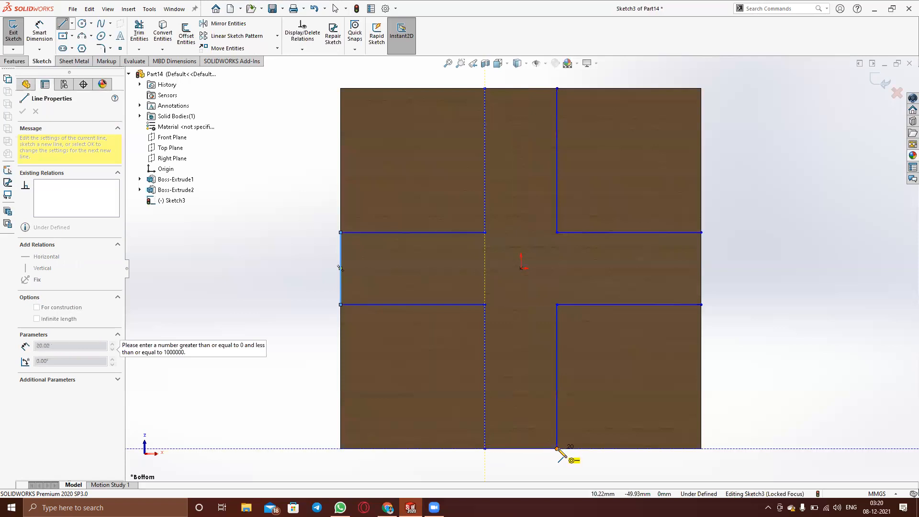
click(556, 448)
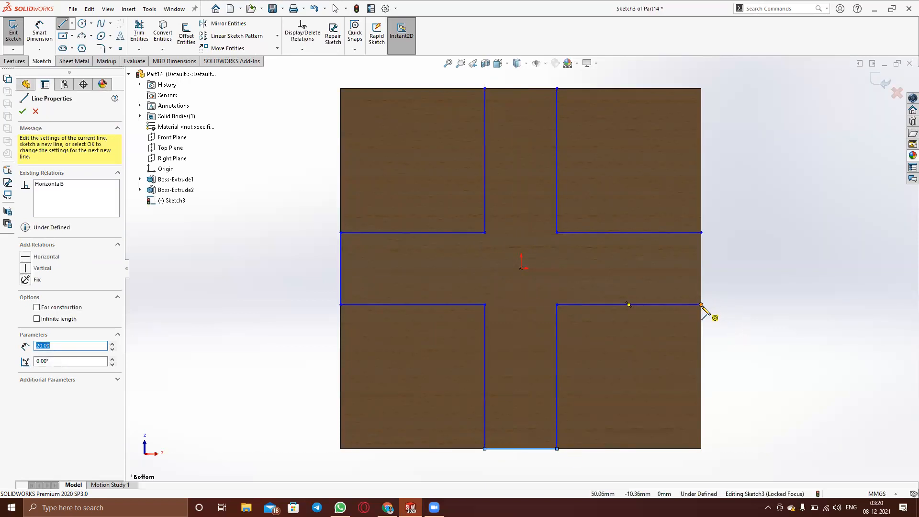
click(701, 304)
click(701, 232)
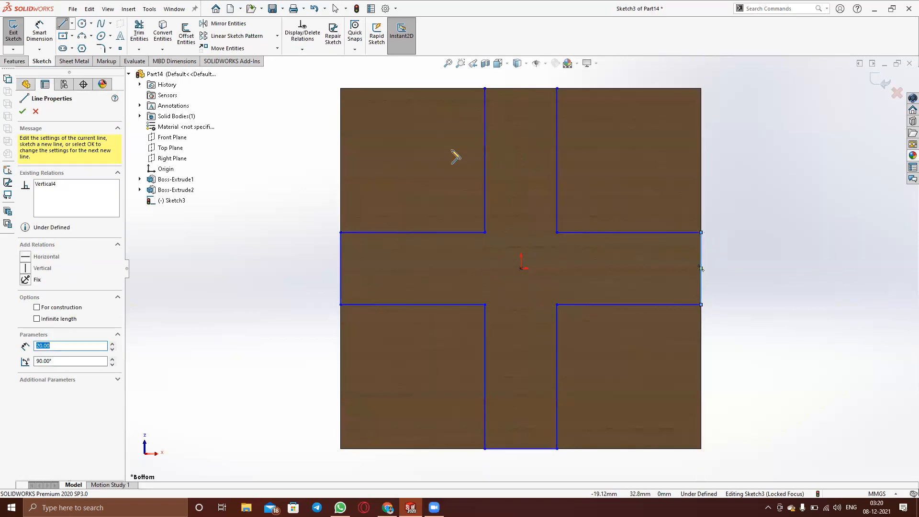
click(557, 88)
click(485, 88)
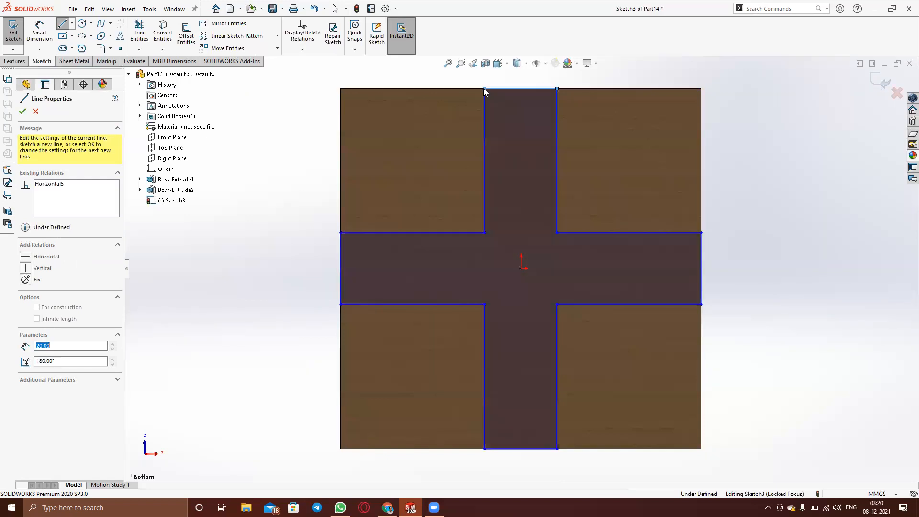
click(23, 112)
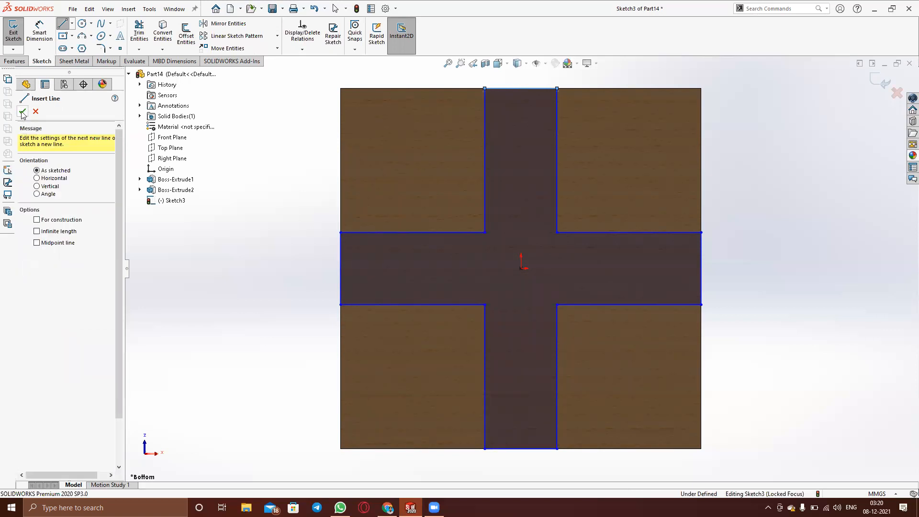
click(22, 112)
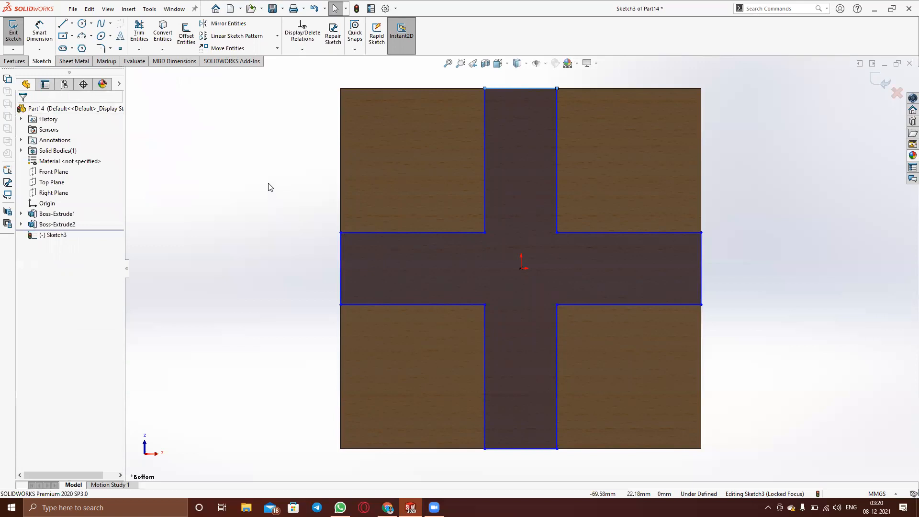
Exit the sketch and create a 1 mm thick base flange from the cross profile, unmerged, with K-factor 0.5 and rectangular relief ratio 0.5
mouse_move(293, 169)
middle_down()
mouse_move(294, 219)
mouse_move(338, 244)
mouse_move(361, 209)
mouse_move(558, 179)
mouse_move(564, 244)
middle_up()
scroll(359, 208, up, 3)
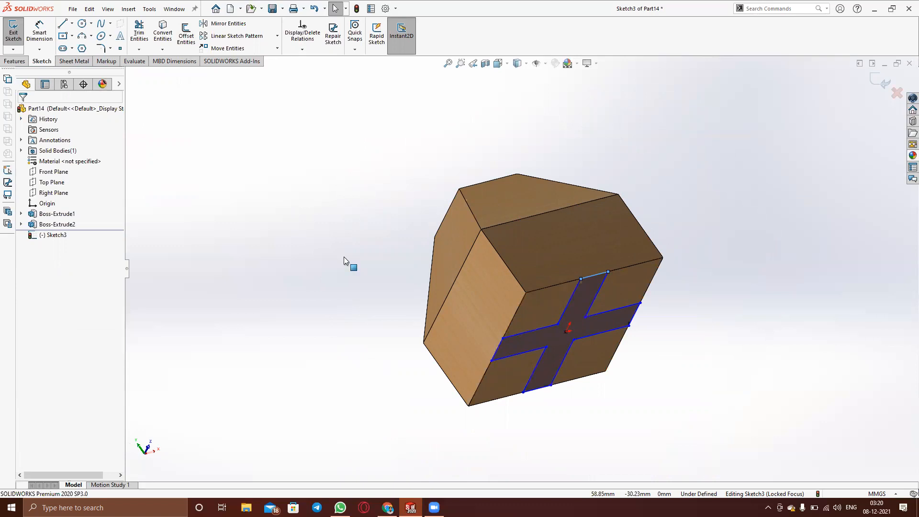
click(81, 65)
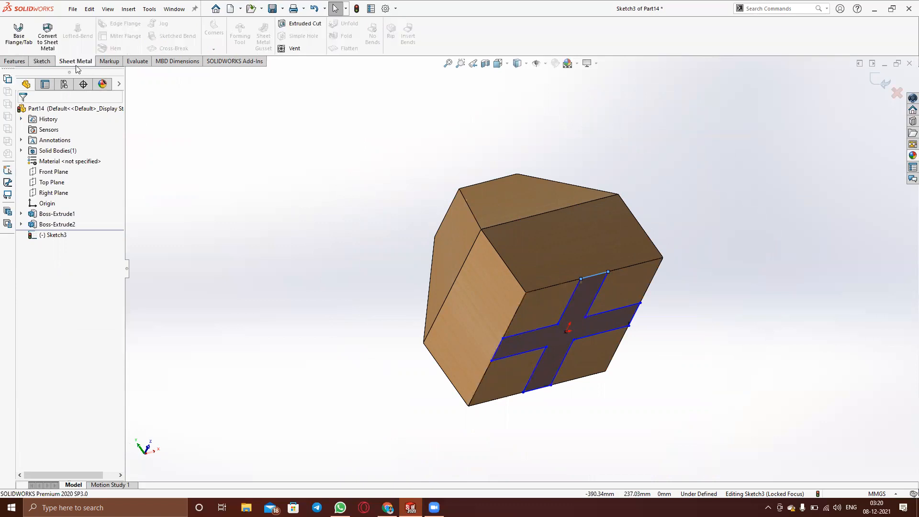
click(42, 61)
click(14, 31)
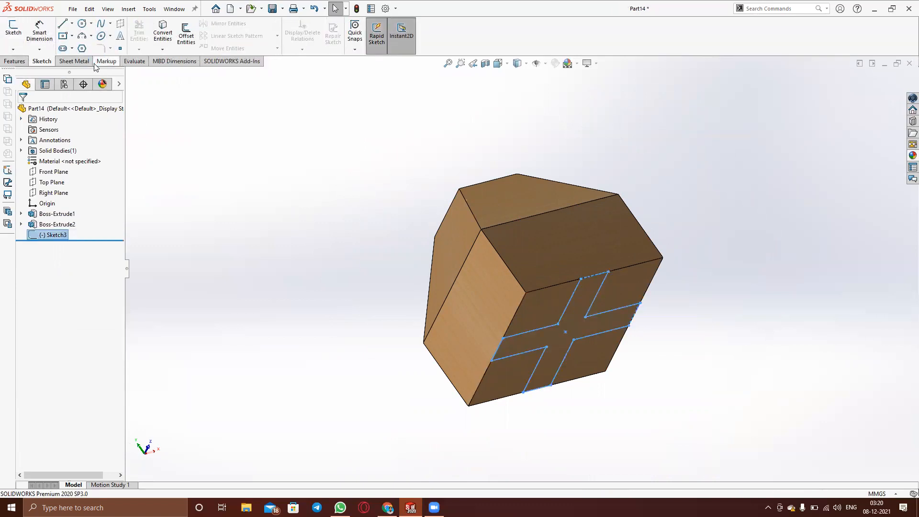
click(82, 64)
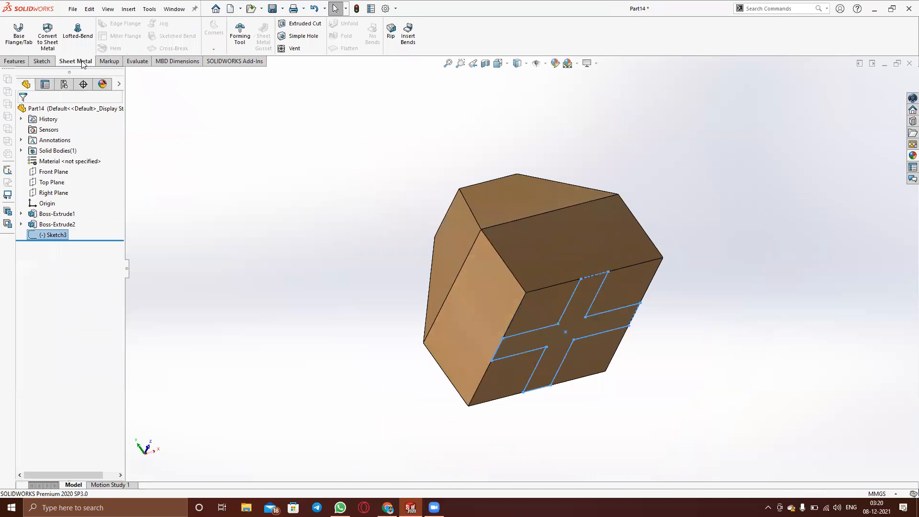
click(13, 35)
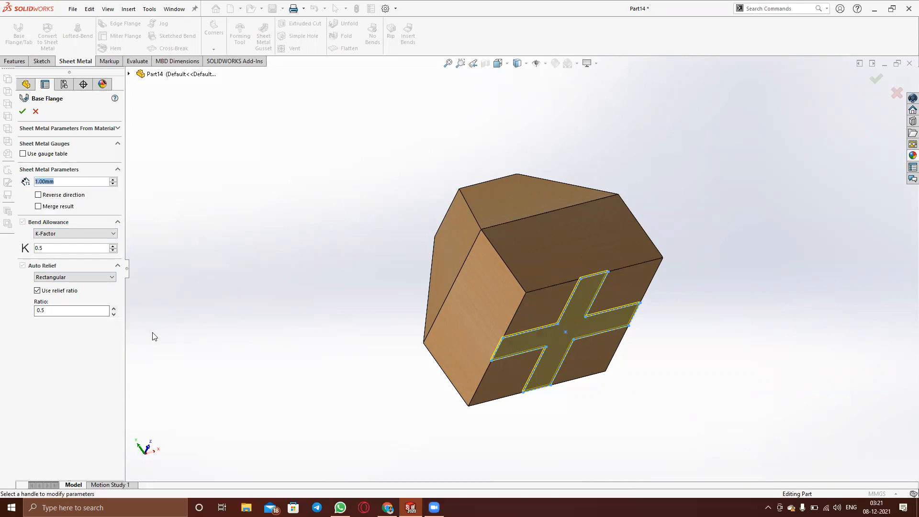
click(22, 111)
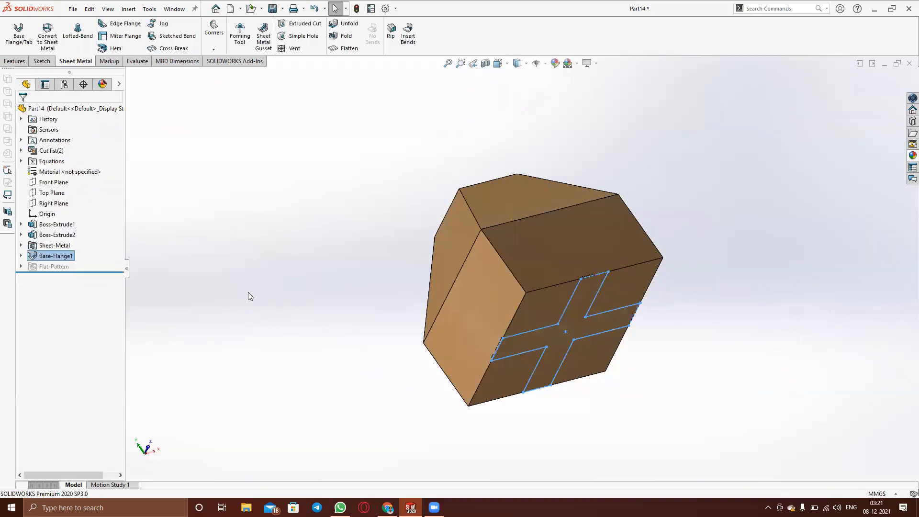
Edit the cross-shaped base flange to reverse its thickness direction and inspect it on the block's underside
middle_drag(372, 297, 354, 330)
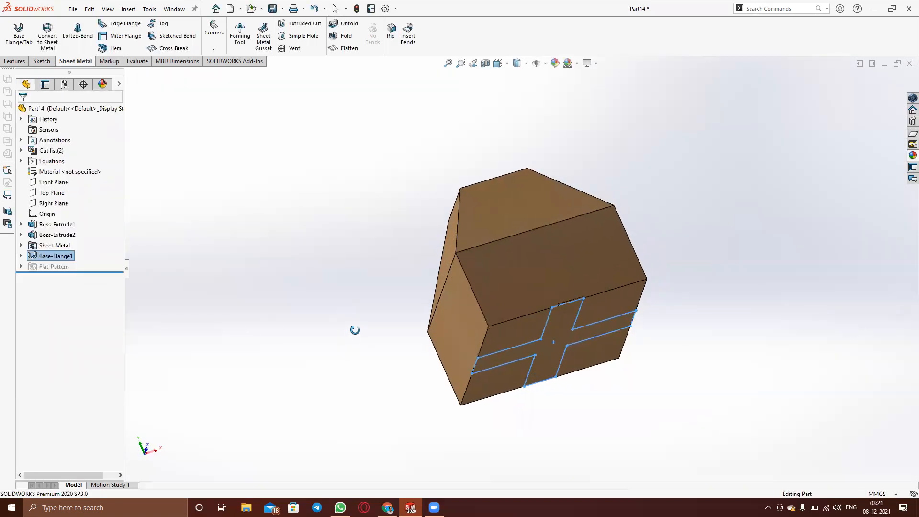
click(46, 259)
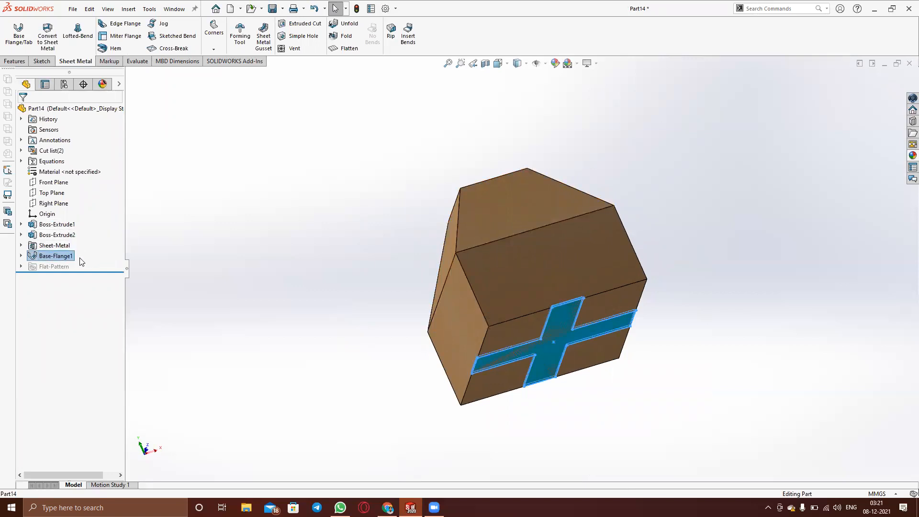
click(73, 254)
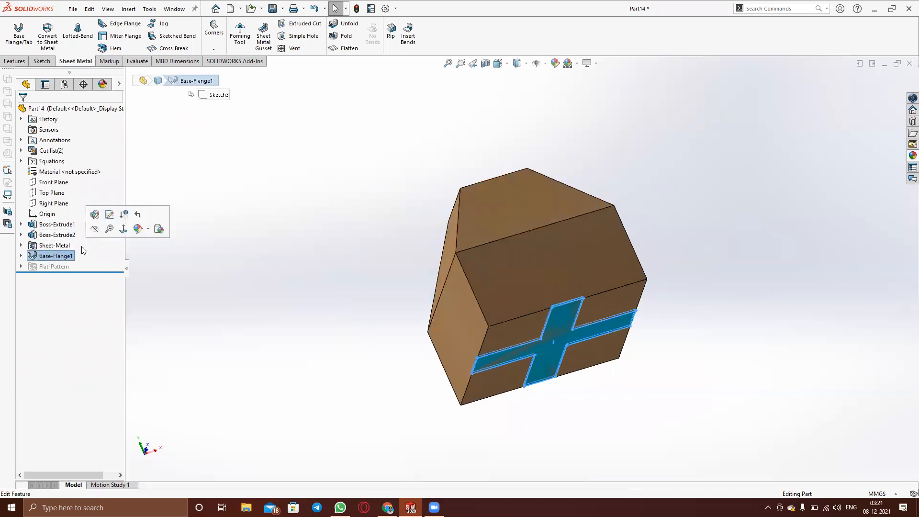
click(95, 215)
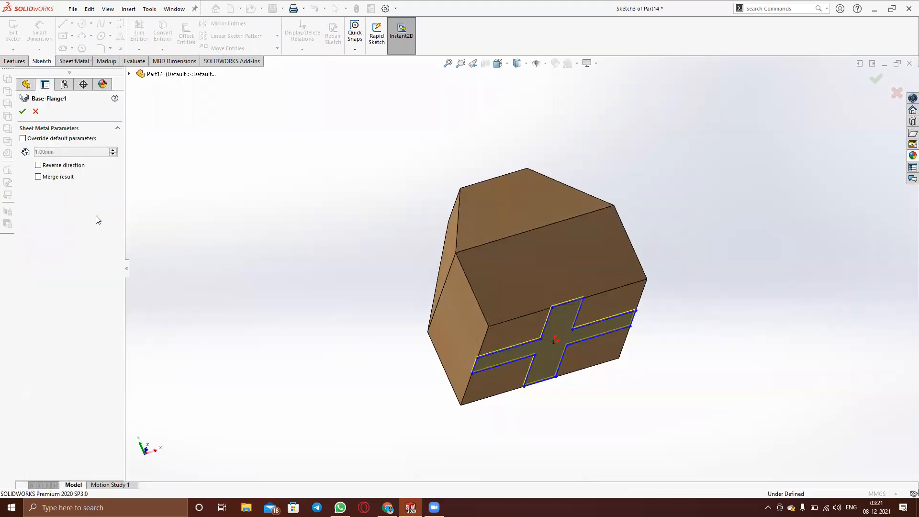
click(38, 165)
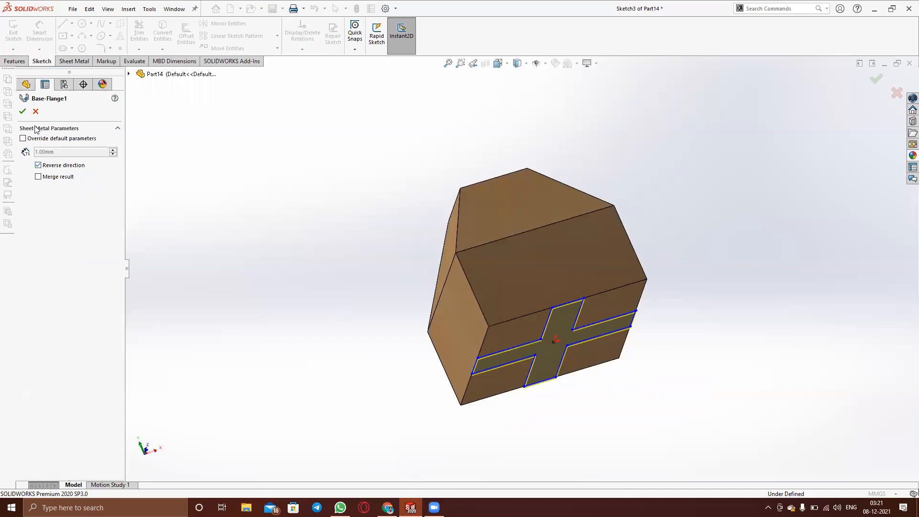
click(22, 111)
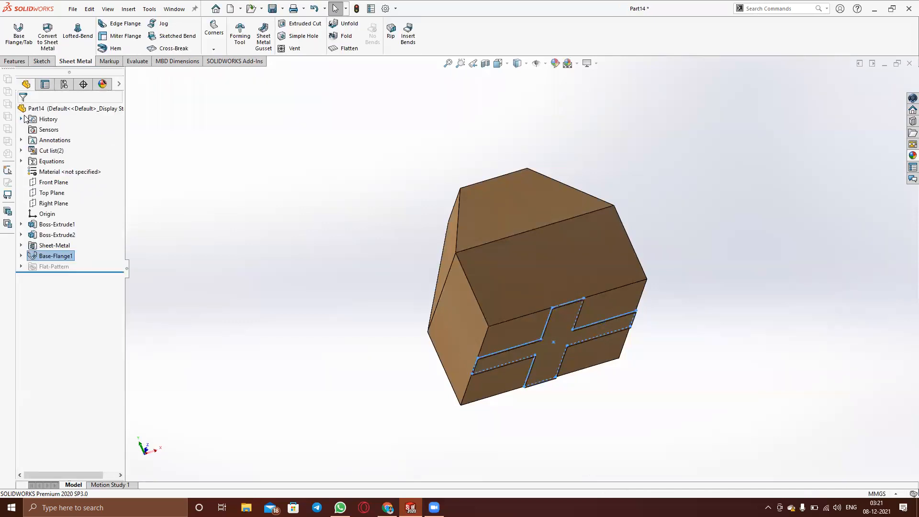
middle_drag(258, 202, 343, 193)
click(343, 193)
scroll(530, 278, up, 3)
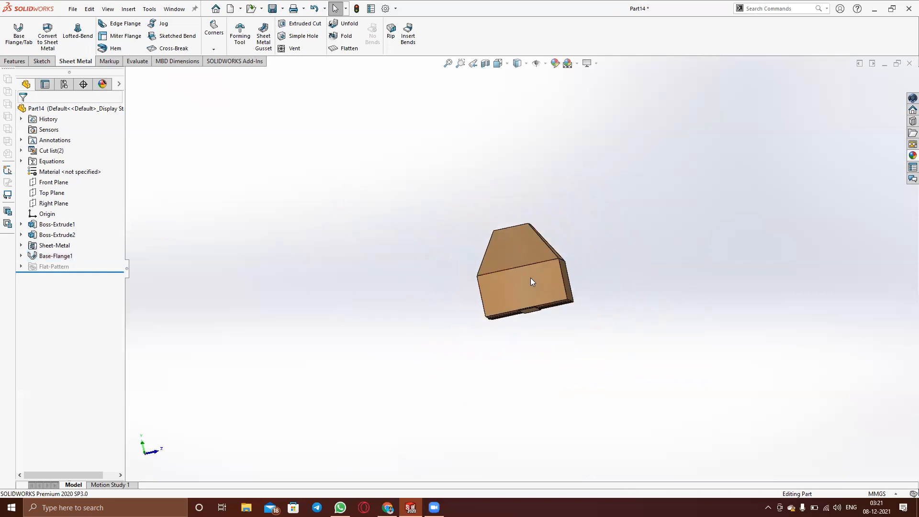
scroll(530, 277, down, 10)
middle_drag(527, 311, 568, 286)
scroll(553, 294, up, 4)
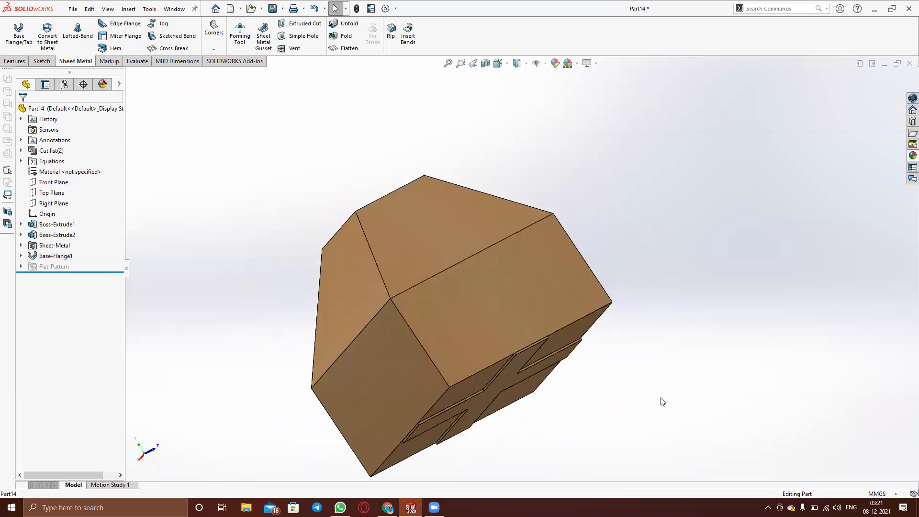
Find Alumina under the aluminium alloys and apply it as the part's material
click(71, 172)
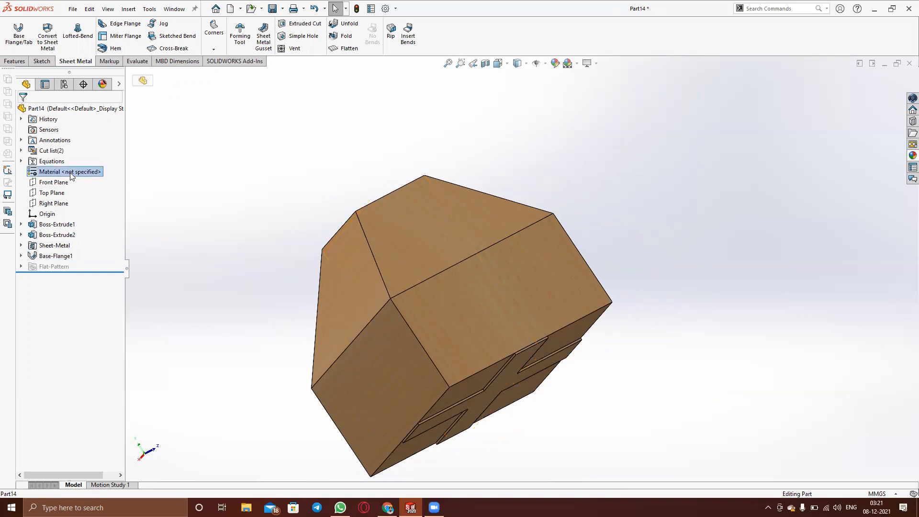
right_click(71, 173)
click(92, 181)
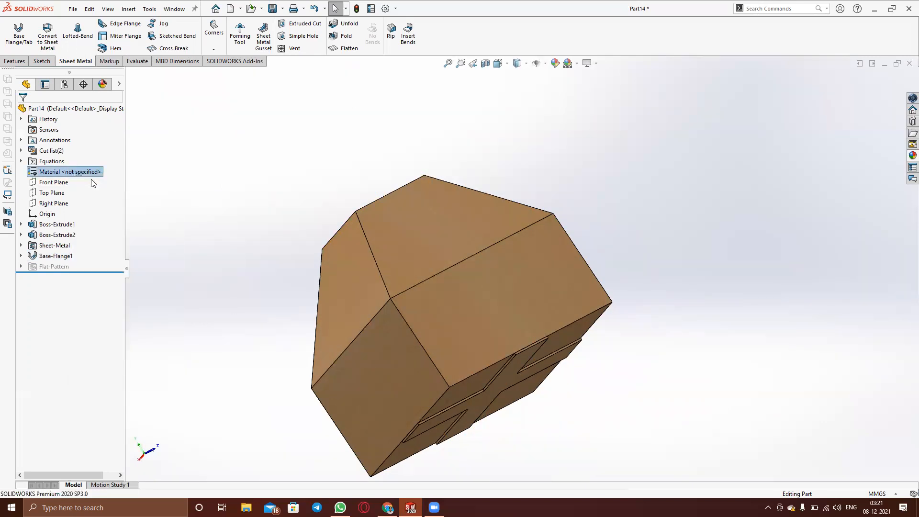
click(344, 129)
text(all)
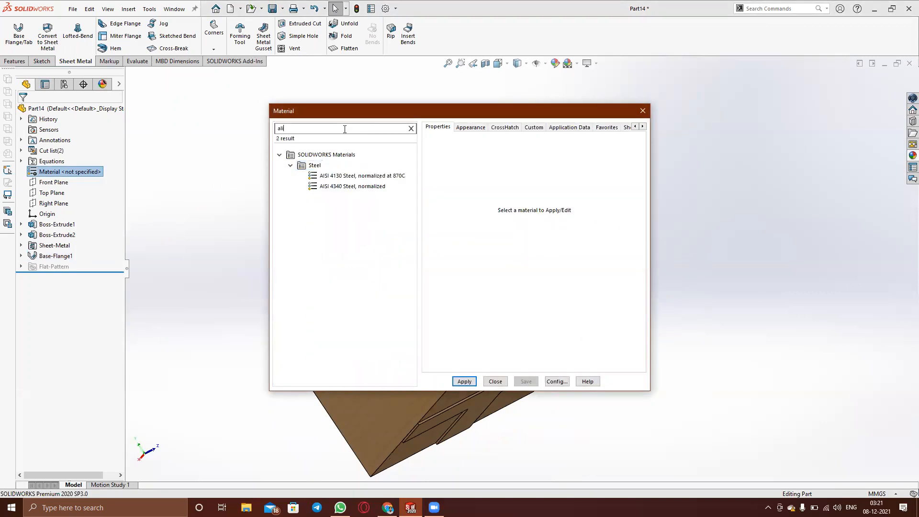
key(BackSpace)
text(u)
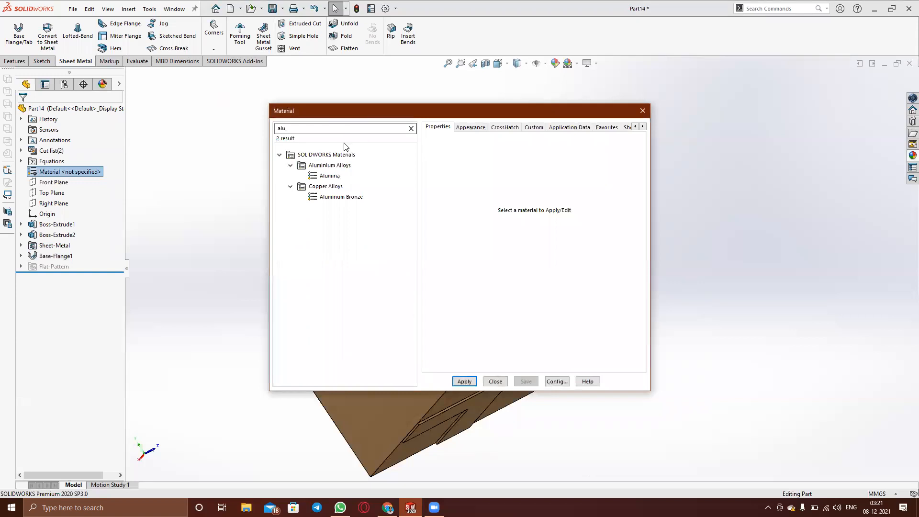
click(350, 165)
click(335, 176)
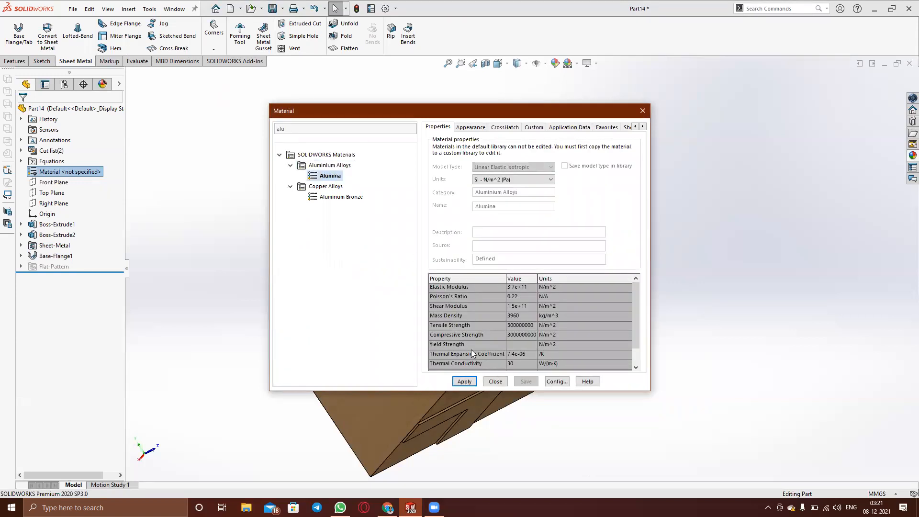
click(464, 381)
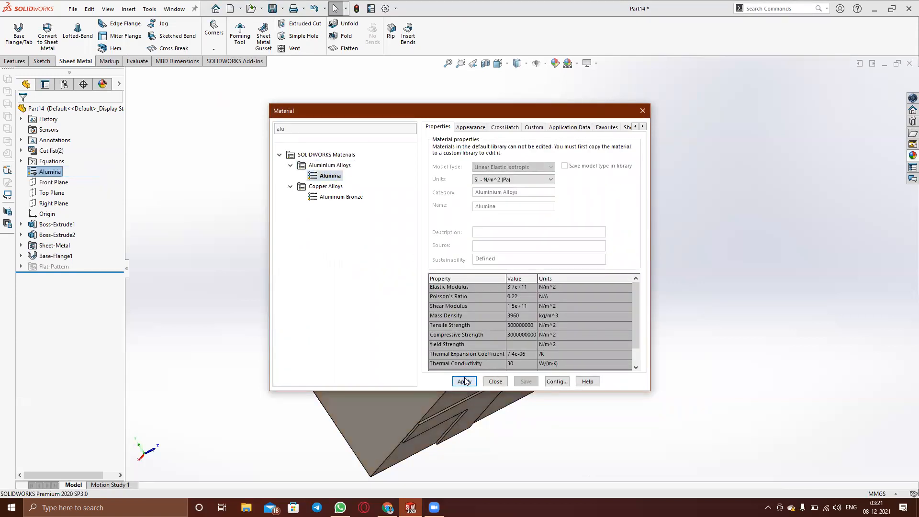
click(500, 382)
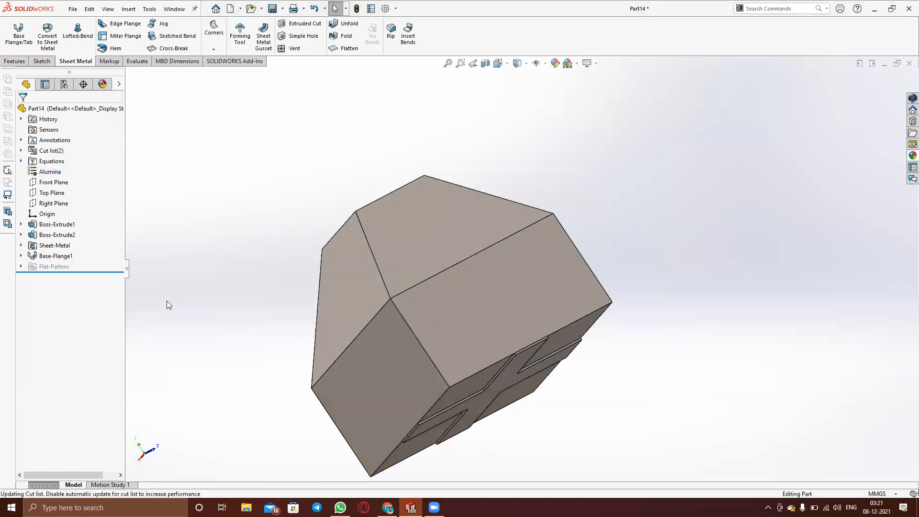
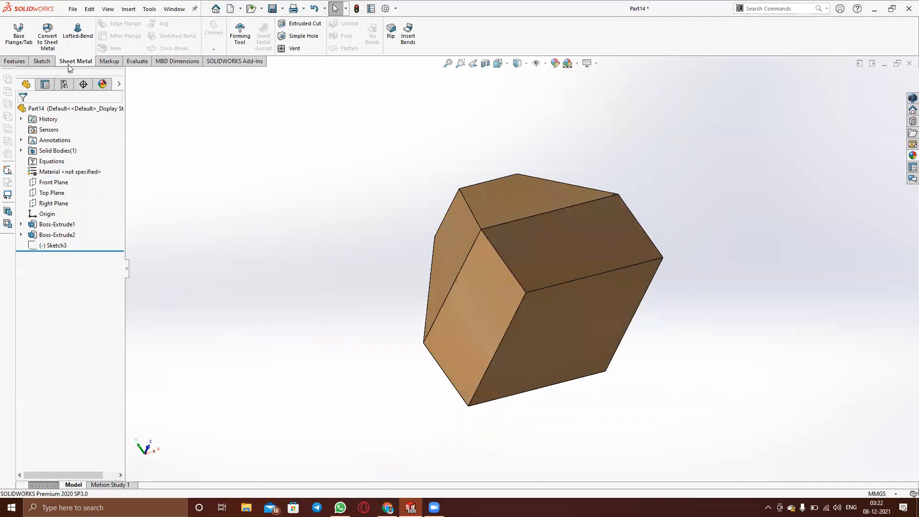
Start a base flange with a new sketch on the block's square bottom face, viewed face-on
click(22, 36)
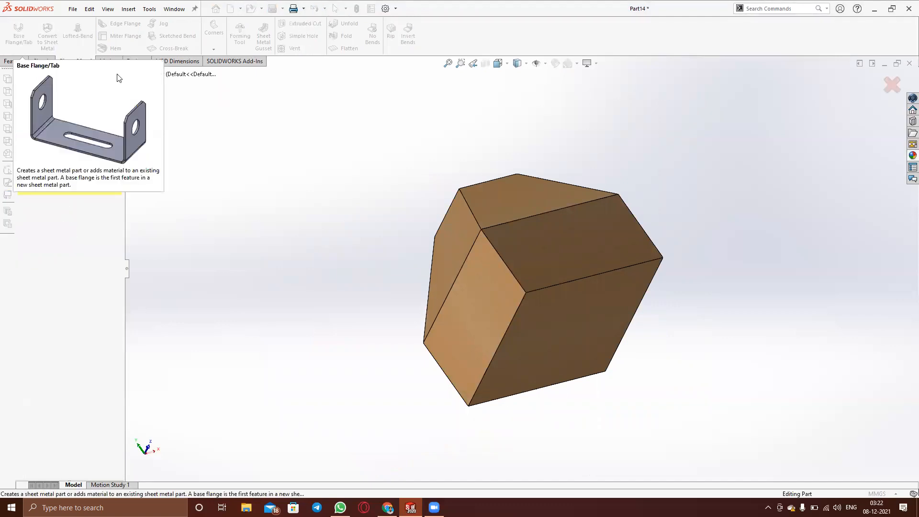
click(565, 339)
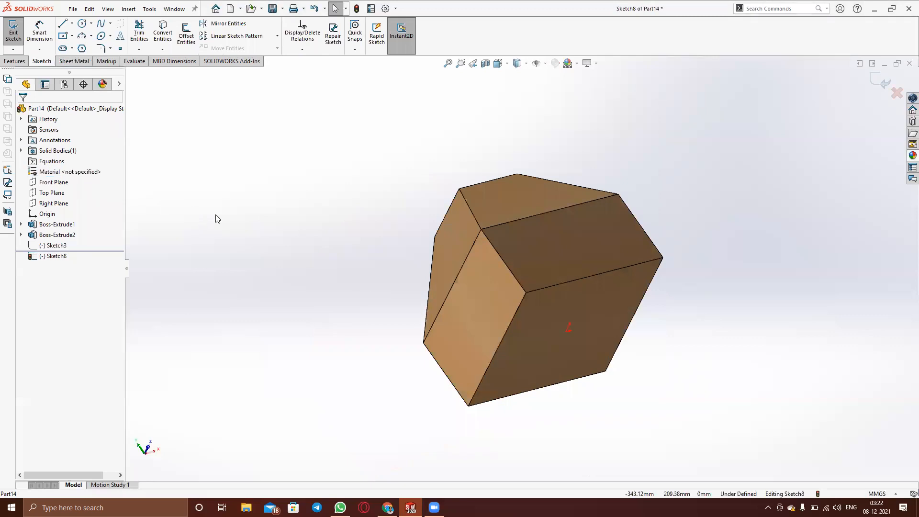
key(ctrl+8)
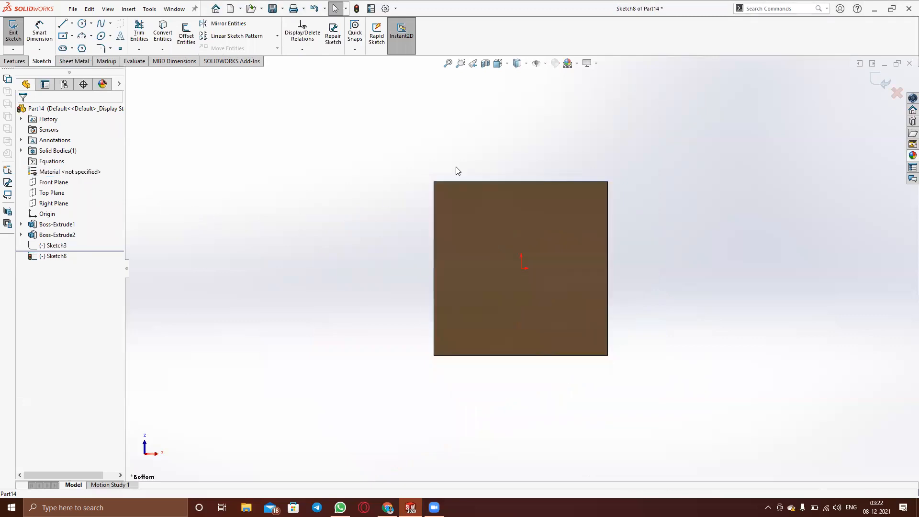
scroll(515, 205, down, 3)
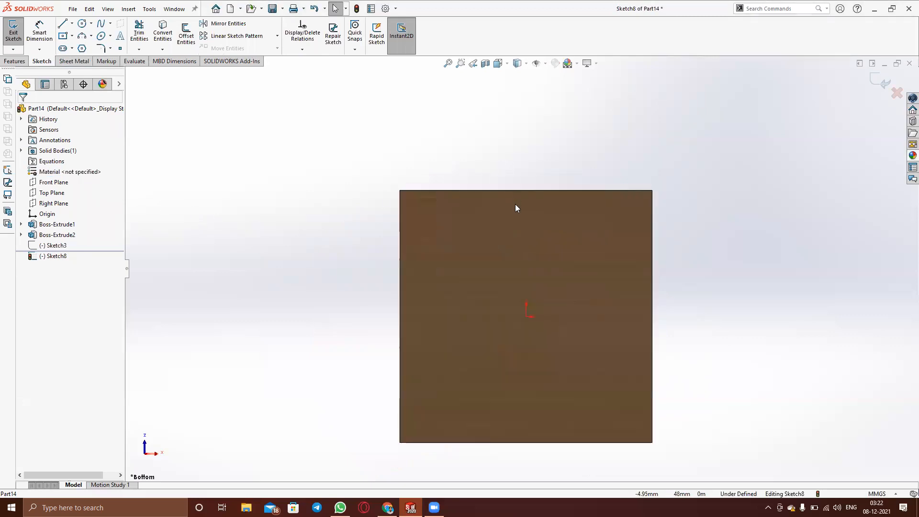
click(499, 185)
click(162, 32)
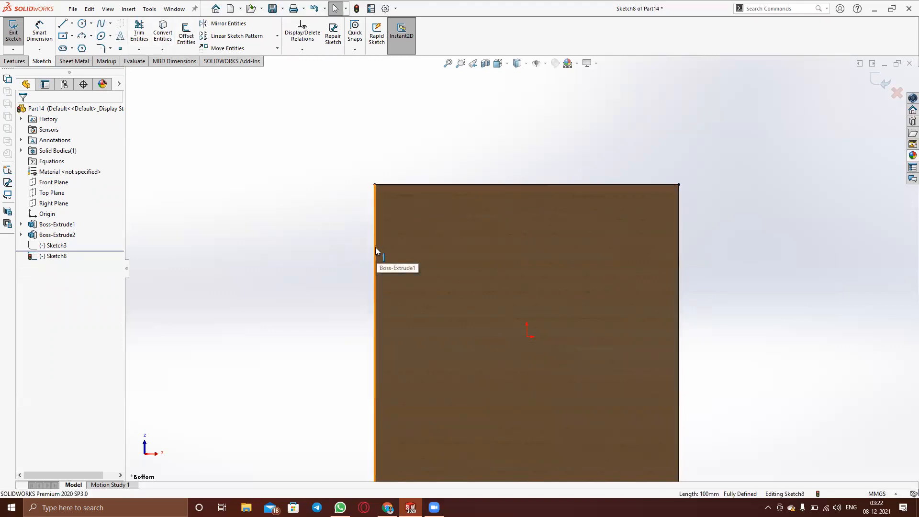
click(410, 184)
key(Delete)
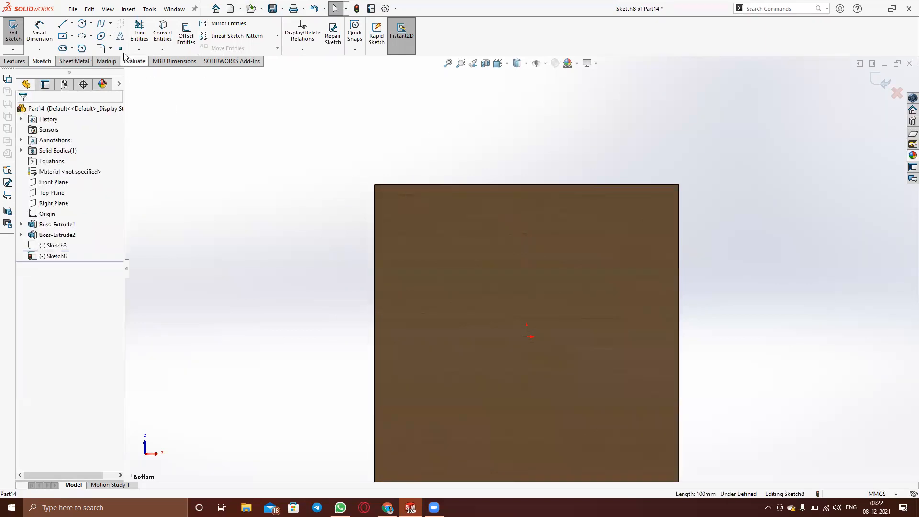
Draw a vertical 100 mm midpoint line centred on the origin and ending on the block's edges
click(71, 23)
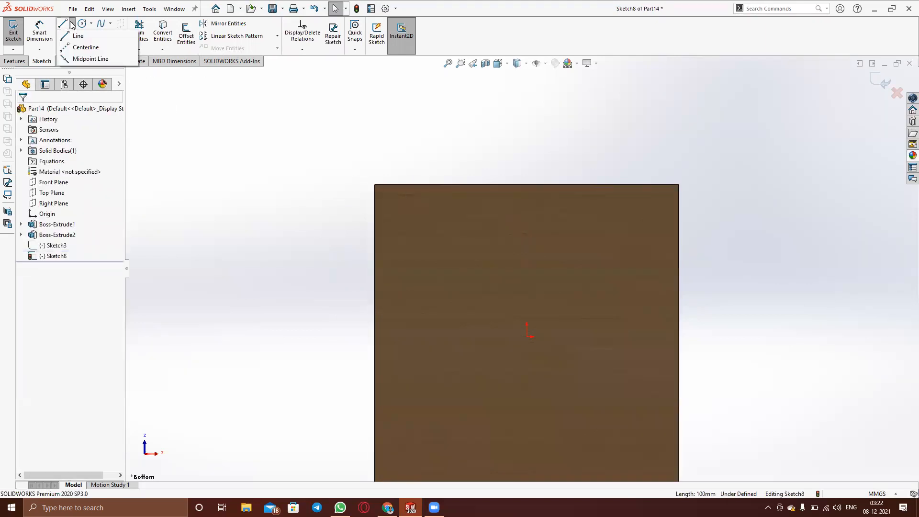
click(84, 59)
click(527, 336)
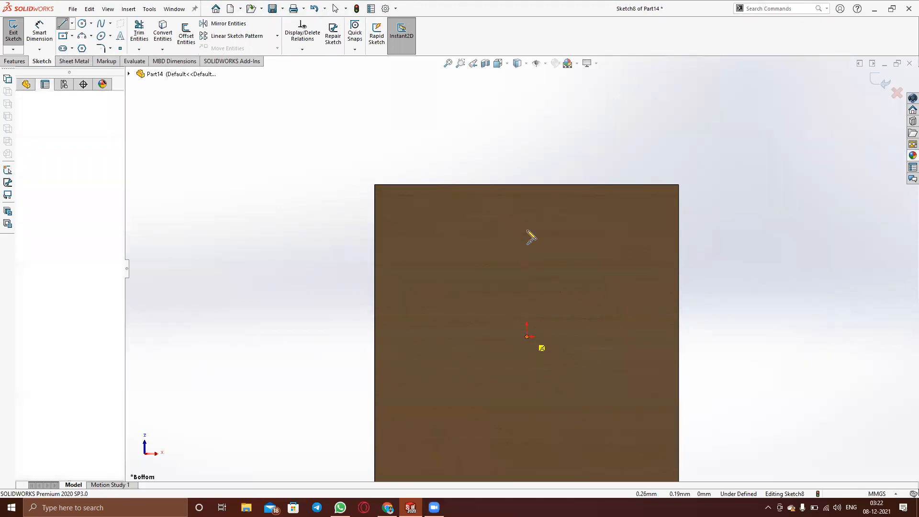
click(526, 185)
key(Escape)
key(Escape)
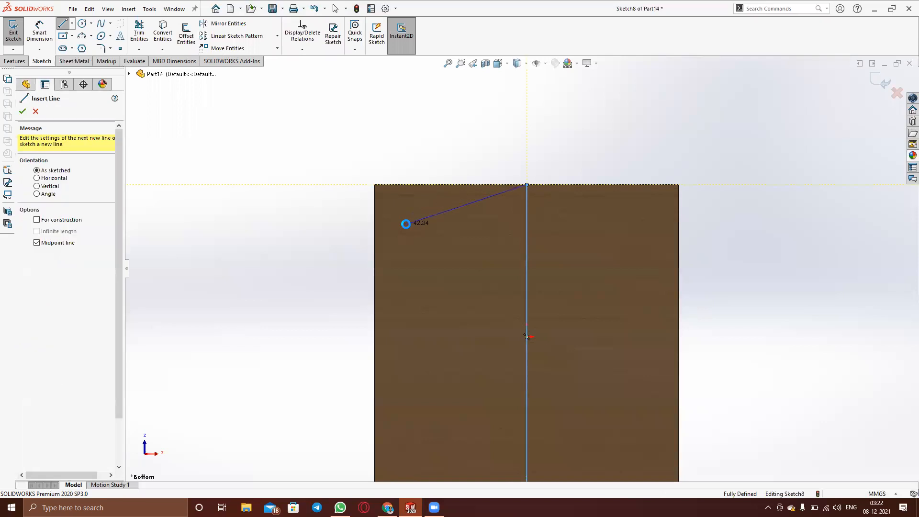
Draw a horizontal midpoint line centred on the origin and reaching the block's two side edges
click(72, 24)
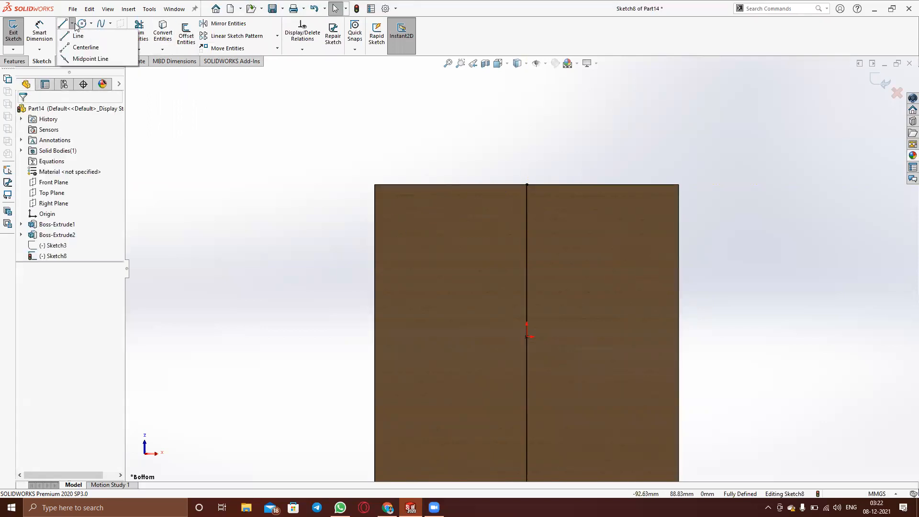
click(88, 58)
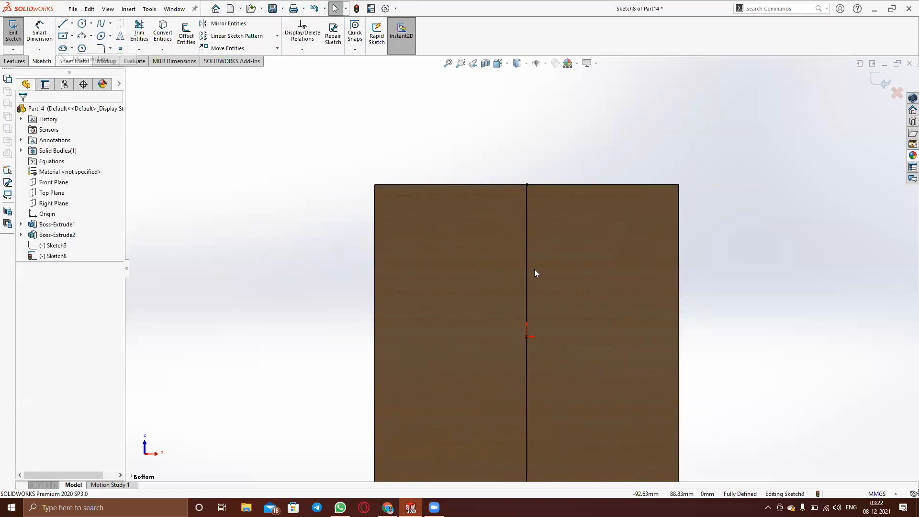
click(527, 336)
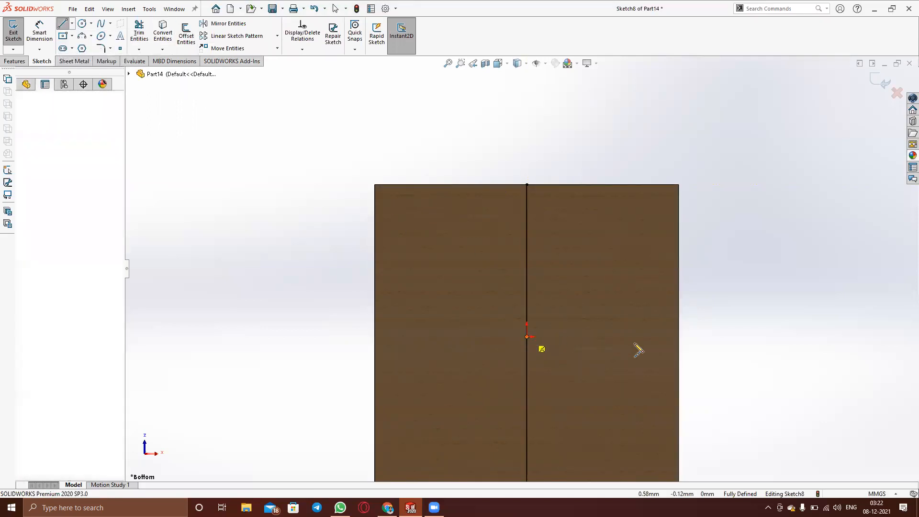
click(679, 337)
key(Escape)
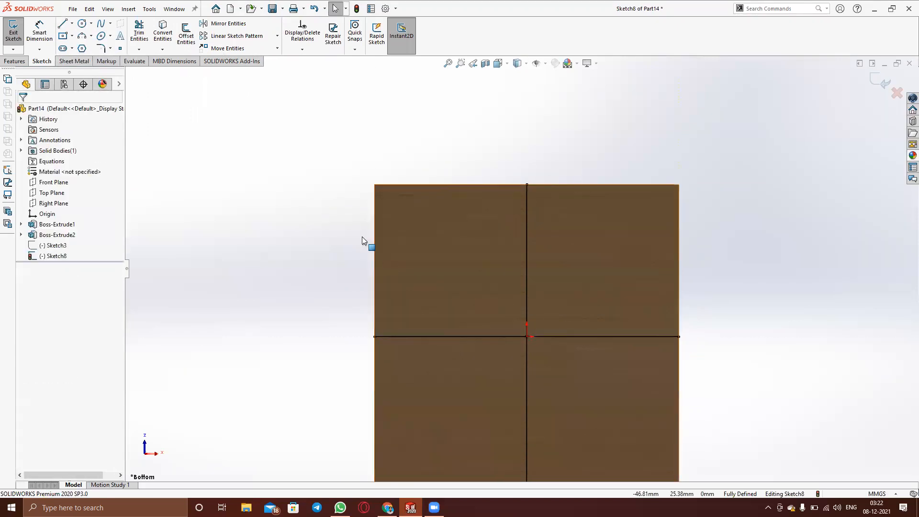
Offset both centre lines by 10 mm in both directions with dimensions added
click(185, 36)
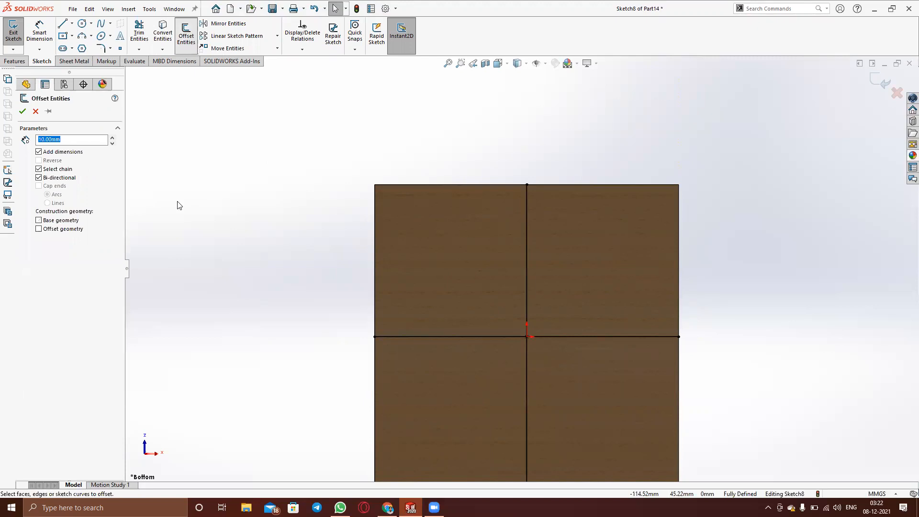
click(451, 336)
click(526, 273)
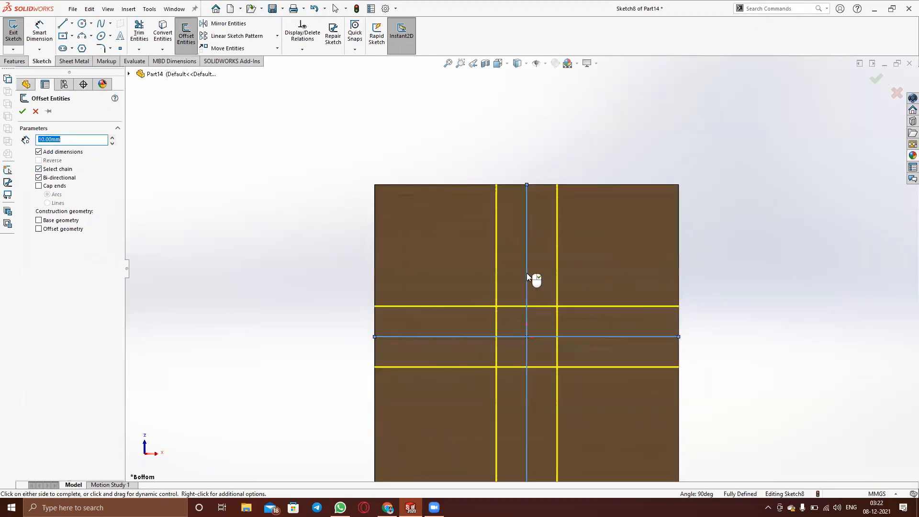
click(22, 113)
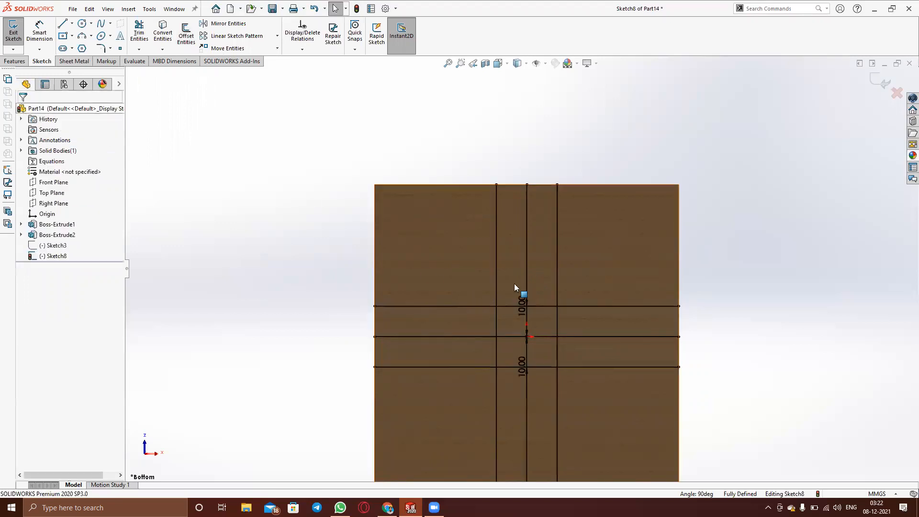
Delete the two original centre lines and power-trim the inner segments at the crossing to form an open cross outline
click(526, 273)
key(Delete)
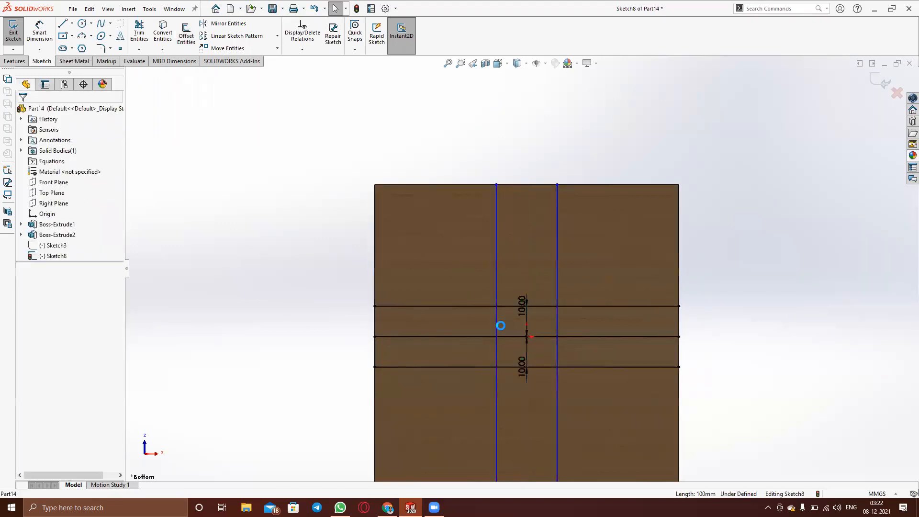
click(463, 336)
key(Delete)
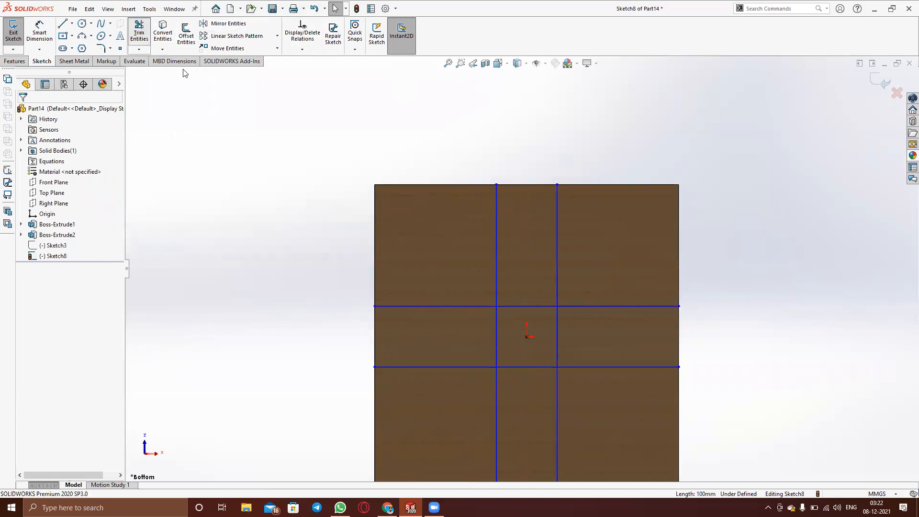
click(138, 34)
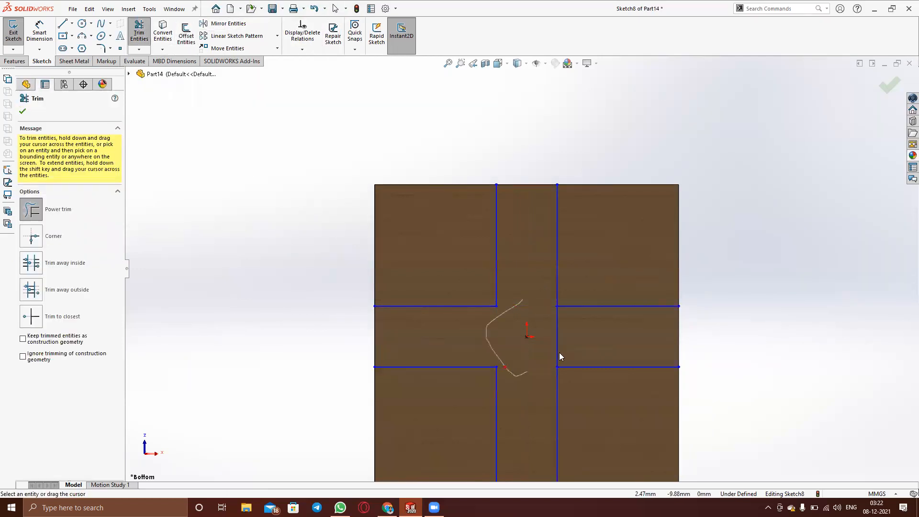
drag(566, 341, 567, 340)
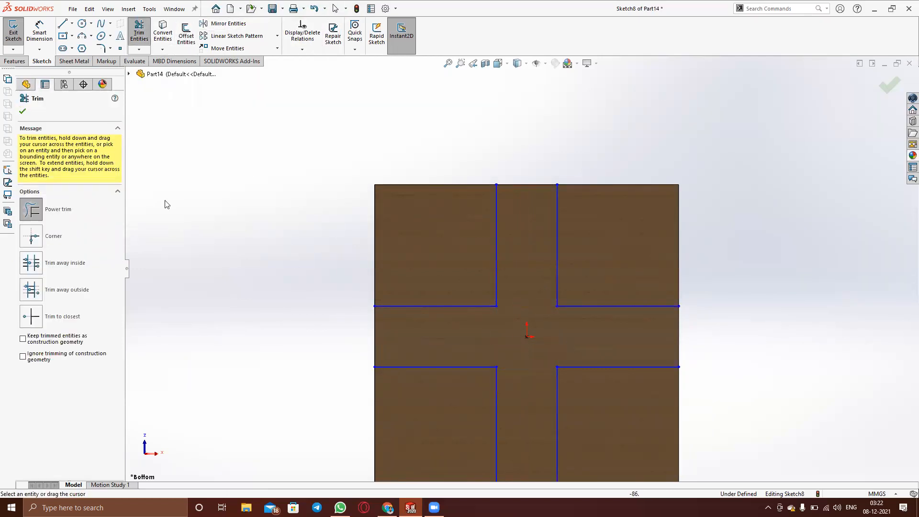
Close the cross outline's four open arm ends with 20 mm lines drawn along the block's edges
click(63, 24)
click(374, 305)
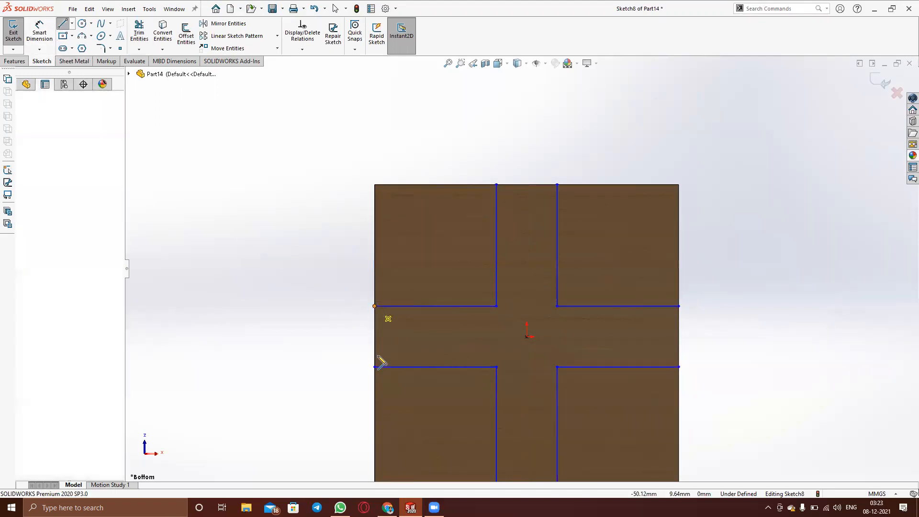
double_click(375, 367)
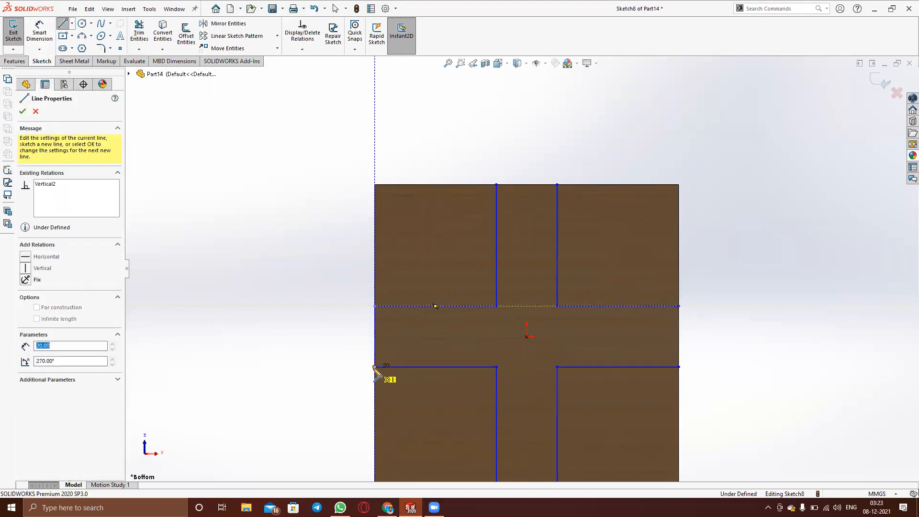
click(496, 184)
click(556, 185)
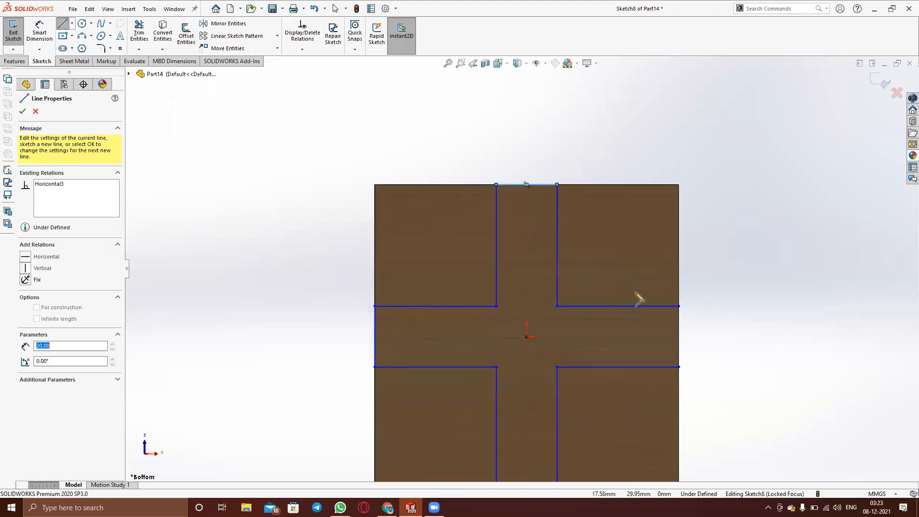
click(678, 305)
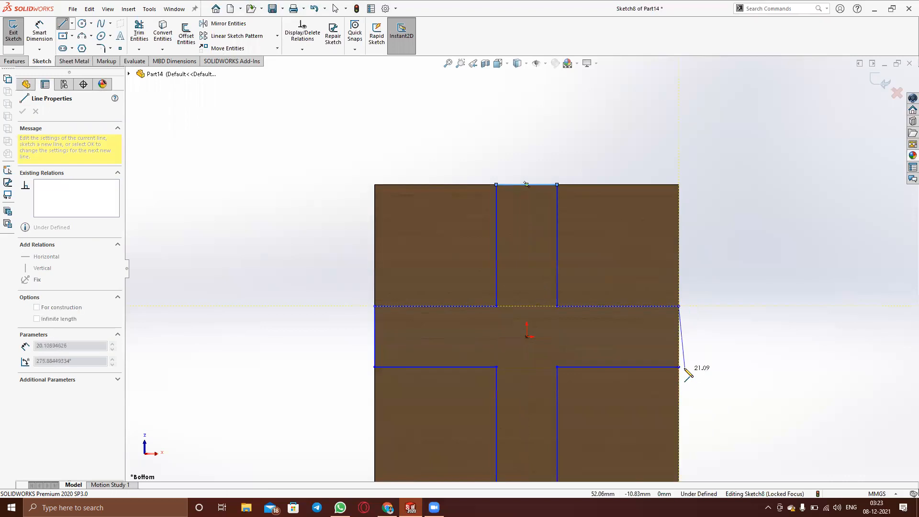
click(678, 367)
scroll(619, 375, up, 2)
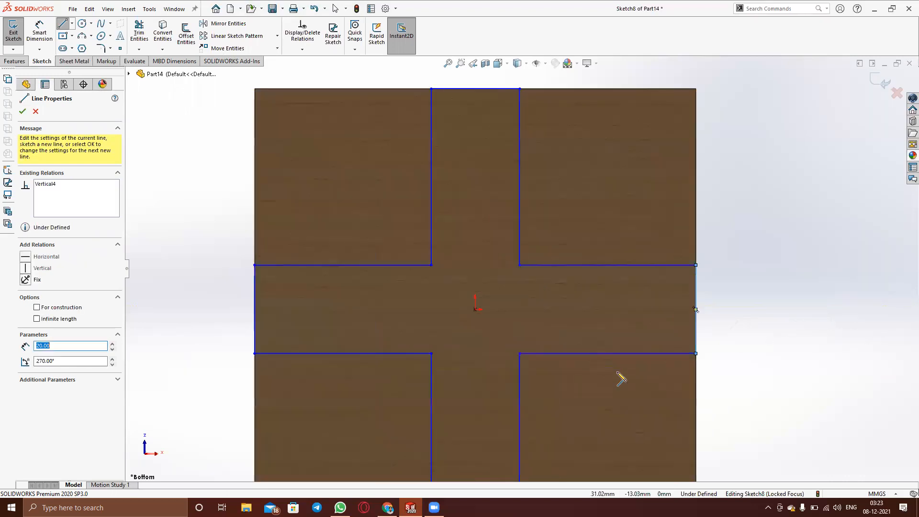
scroll(553, 399, down, 4)
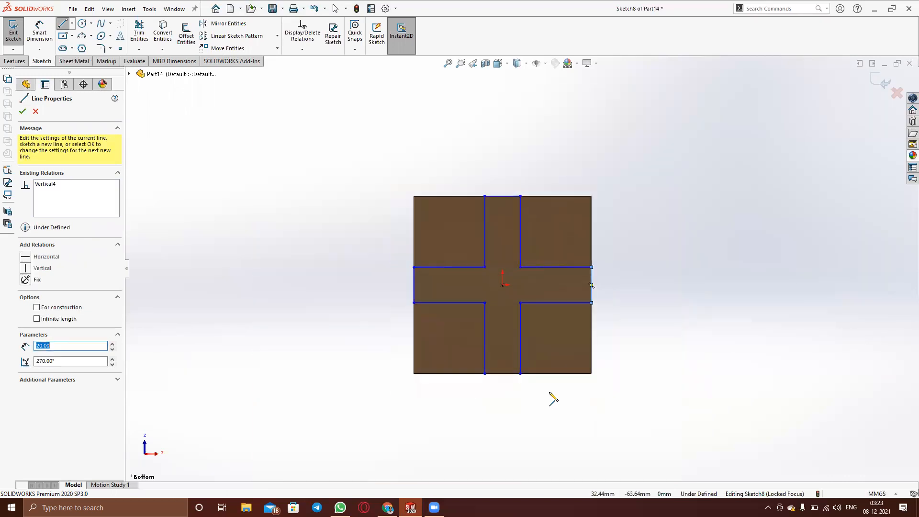
click(485, 374)
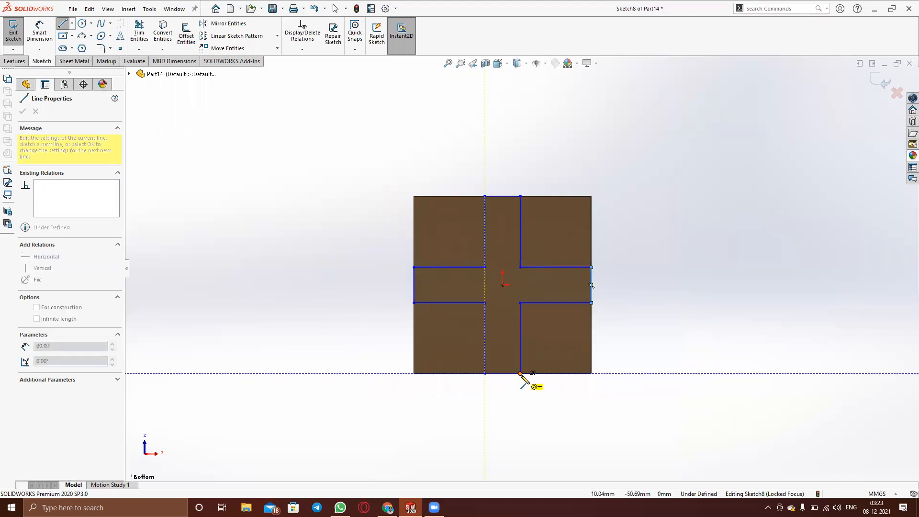
click(520, 374)
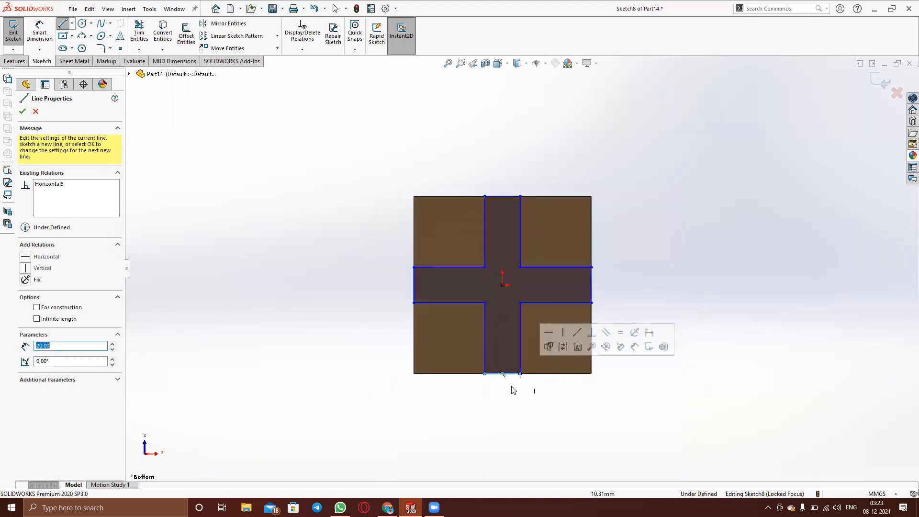
click(23, 111)
Exit the sketch and create an unmerged 1 mm base flange from the cross, with its thickness direction reversed
click(15, 33)
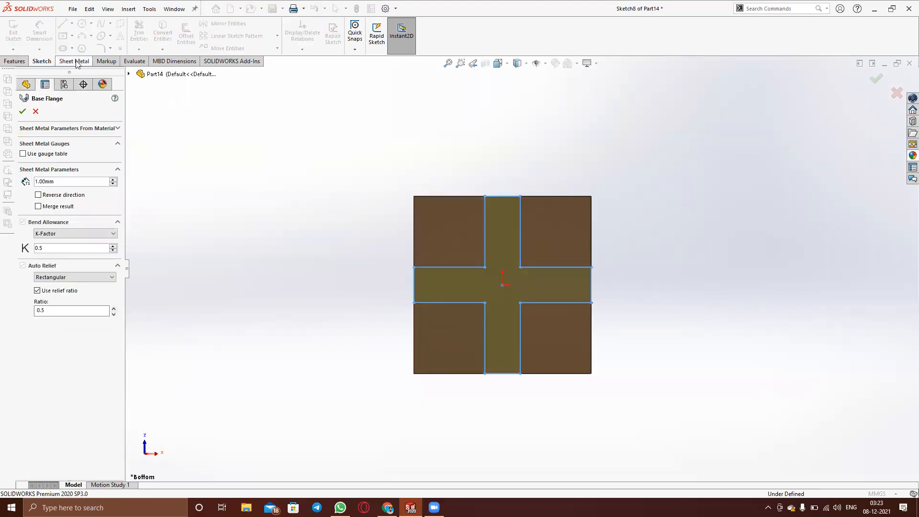
middle_drag(352, 186, 416, 338)
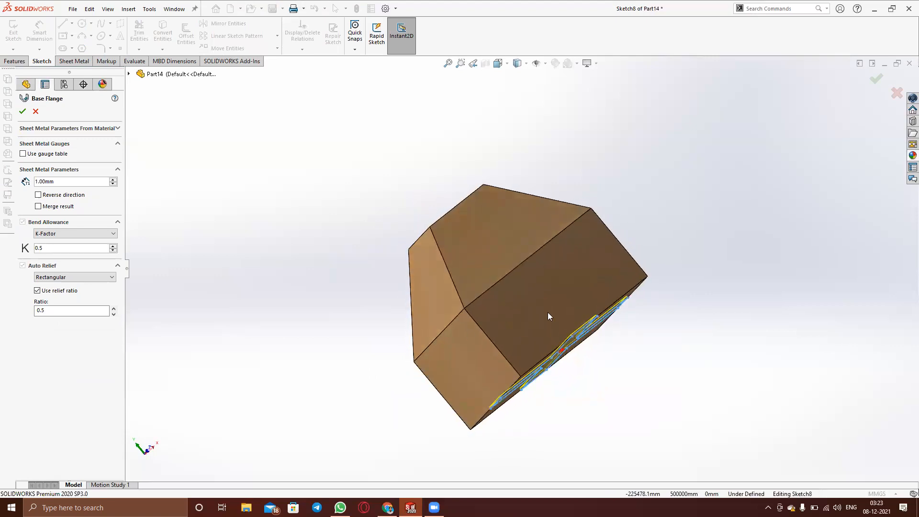
scroll(552, 311, up, 2)
scroll(535, 304, down, 8)
mouse_move(554, 306)
middle_down()
mouse_move(555, 322)
mouse_move(531, 322)
mouse_move(538, 348)
mouse_move(498, 341)
middle_up()
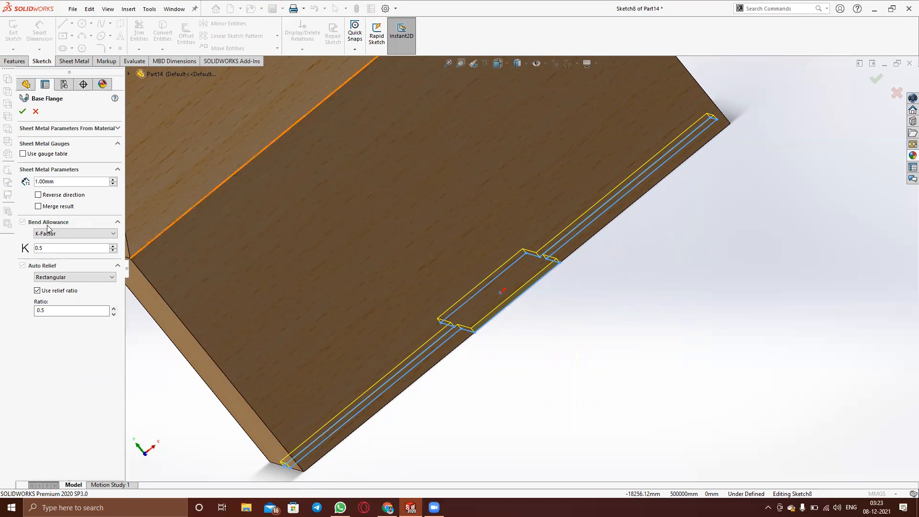
click(39, 196)
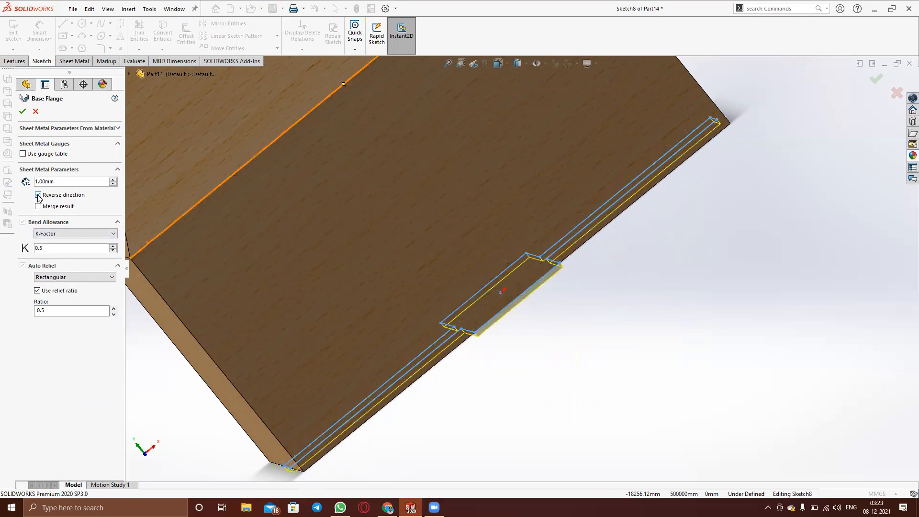
key(f)
mouse_move(383, 391)
middle_down()
mouse_move(371, 340)
mouse_move(387, 378)
mouse_move(333, 349)
middle_up()
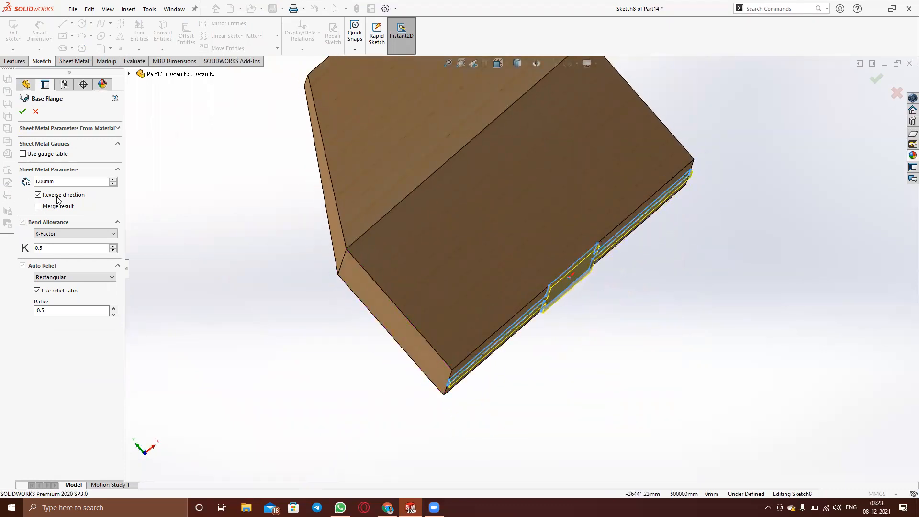
click(23, 112)
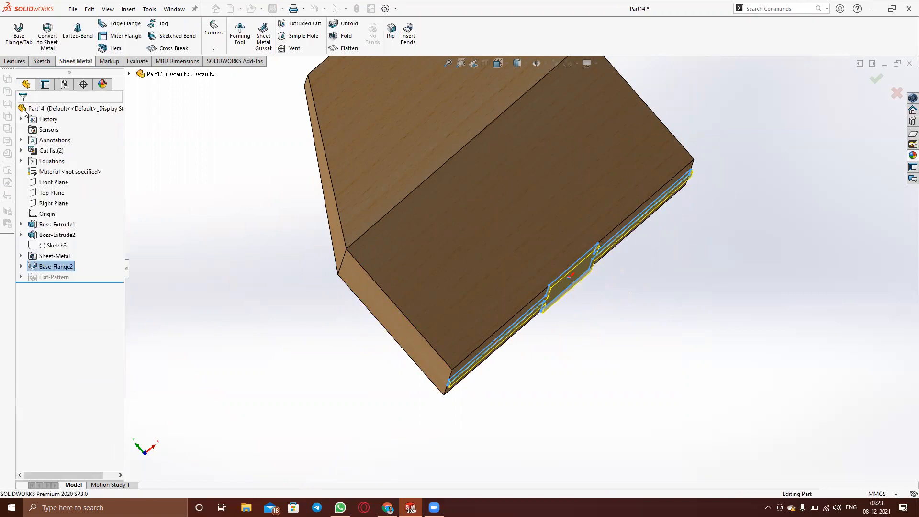
Remove the wood appearance from the whole part
mouse_move(513, 338)
middle_down()
mouse_move(488, 322)
mouse_move(475, 361)
mouse_move(488, 402)
middle_up()
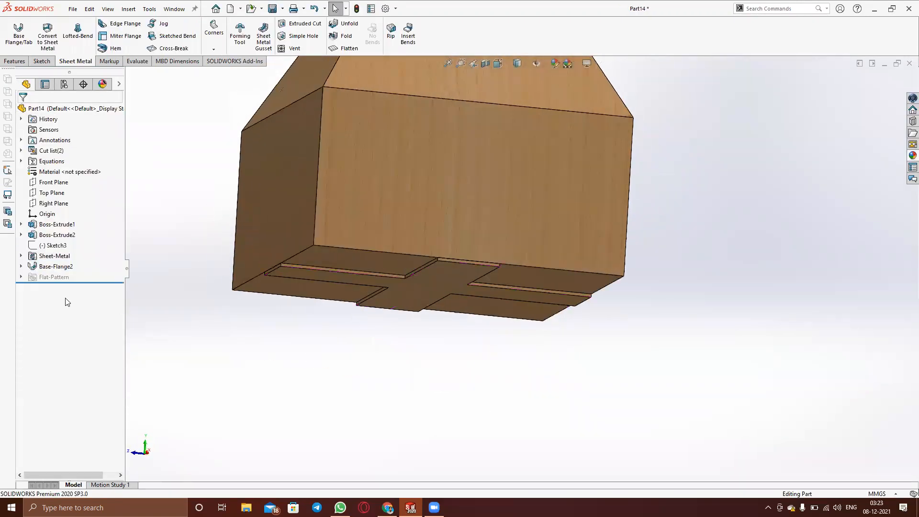
right_click(51, 269)
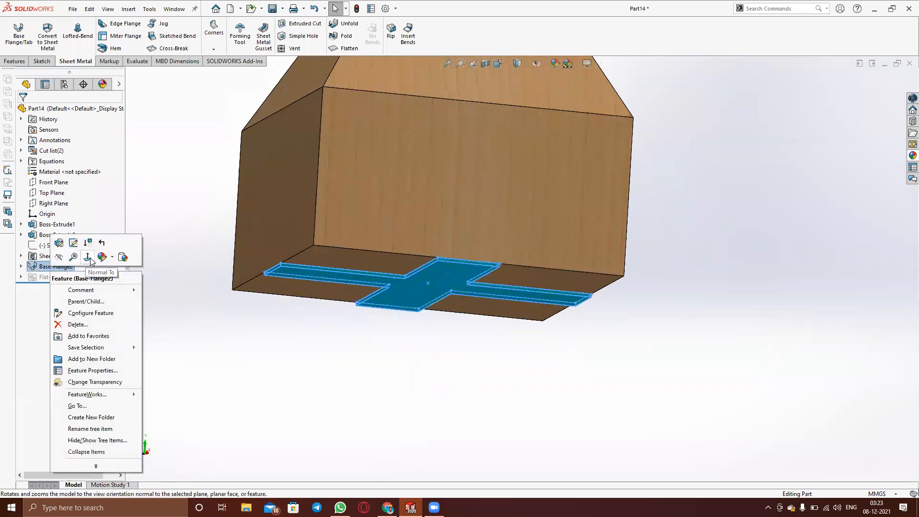
click(102, 257)
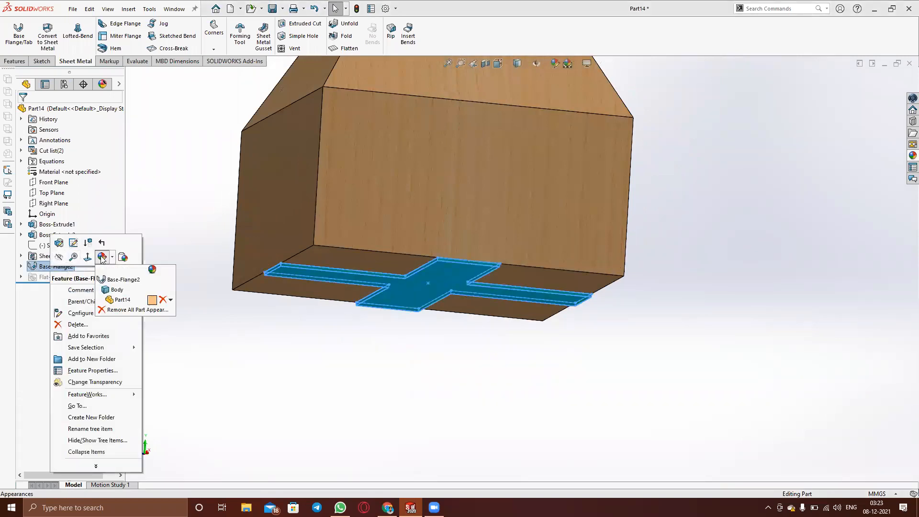
click(163, 300)
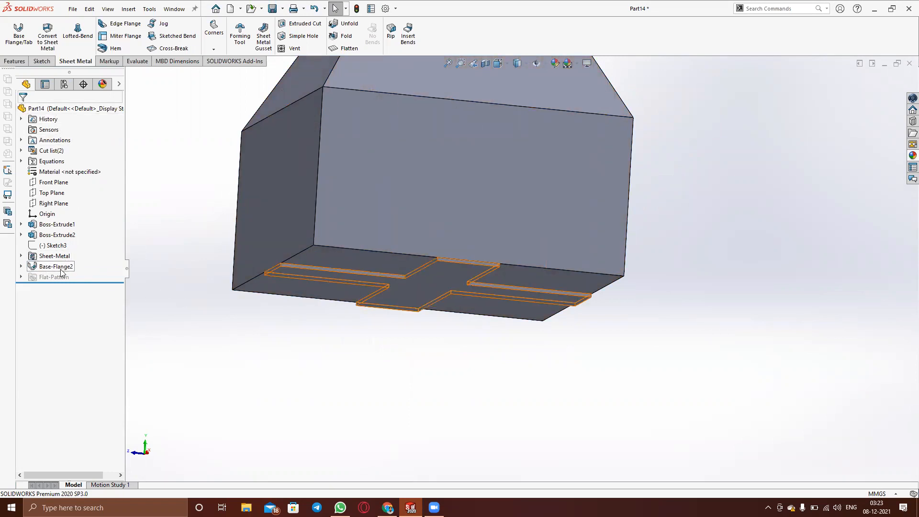
Try to apply the polished beech 2d wood appearance to the two boss extrudes and undo that application
click(55, 235)
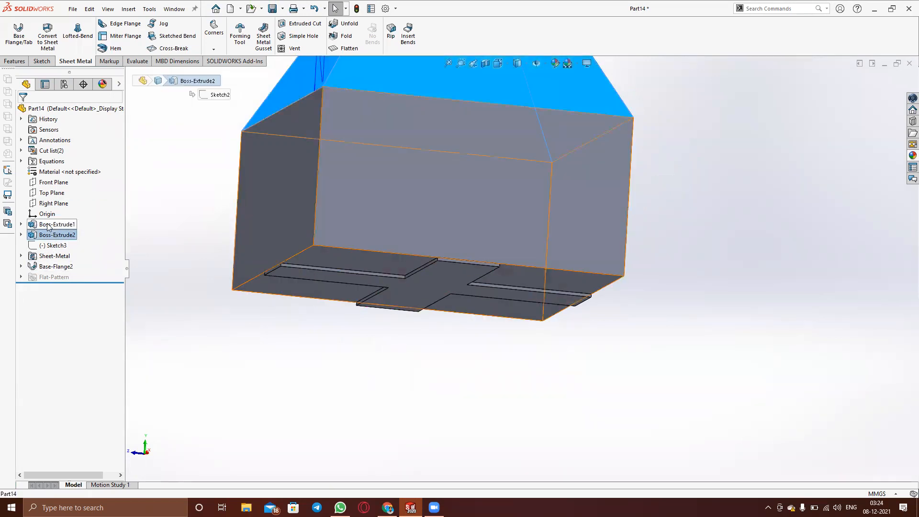
ctrl+click(48, 224)
right_click(47, 224)
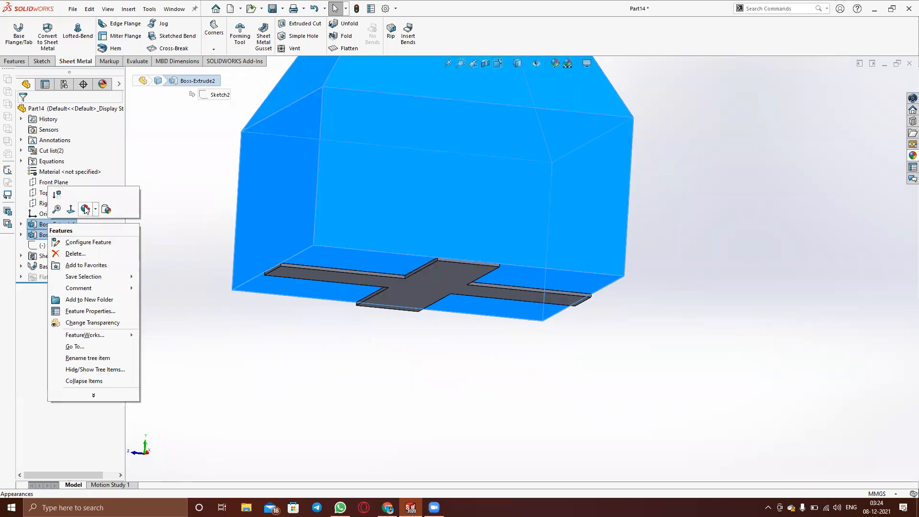
mouse_move(85, 209)
click(108, 255)
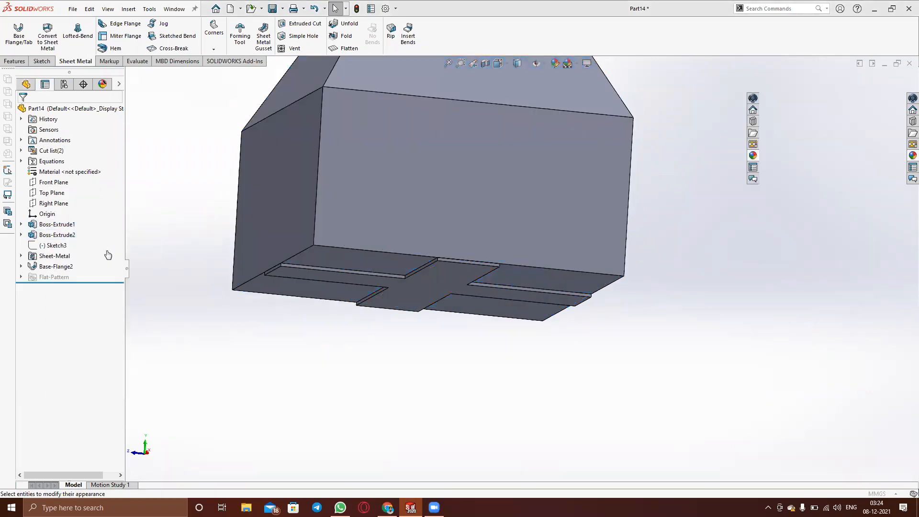
scroll(806, 133, down, 3)
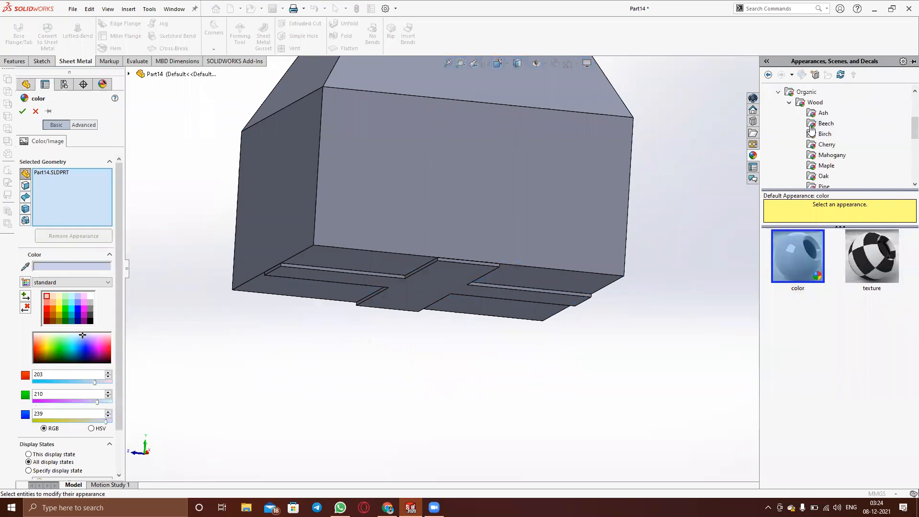
scroll(813, 127, down, 1)
scroll(823, 118, up, 1)
click(813, 103)
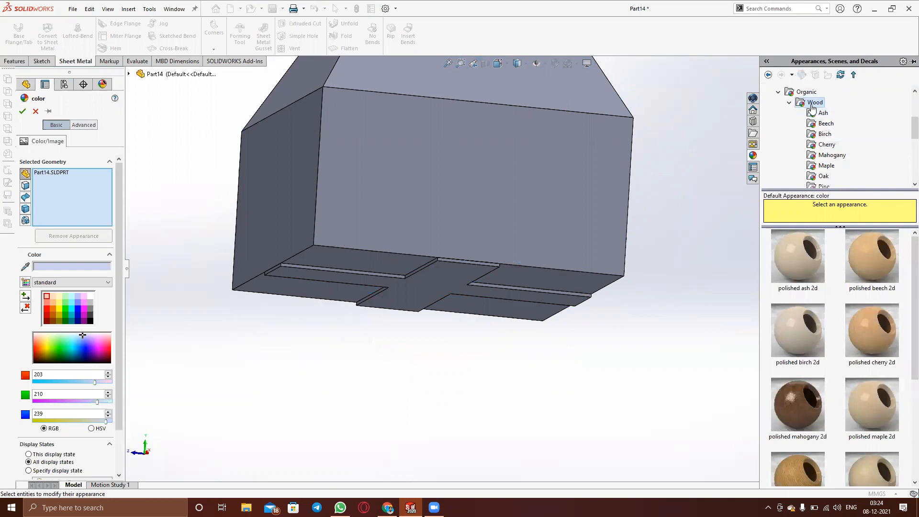
click(868, 245)
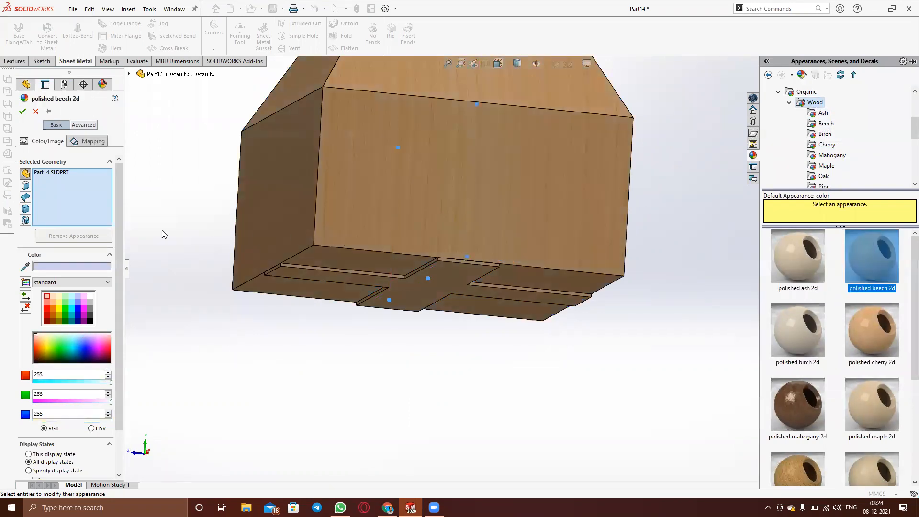
click(22, 112)
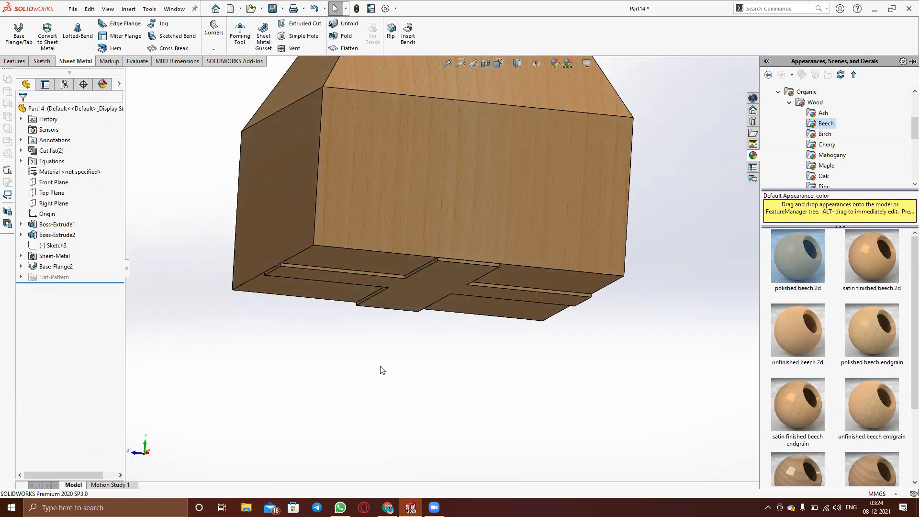
key(ctrl+z)
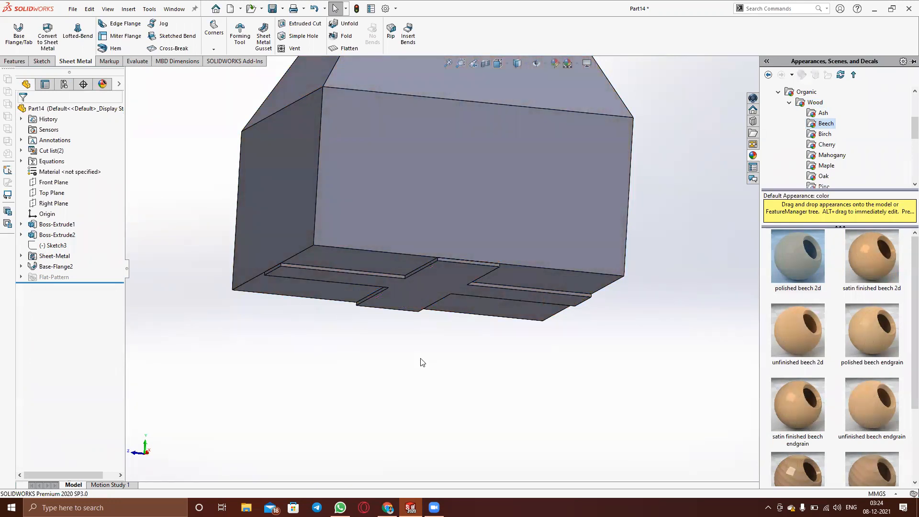
Apply the polished beech 2d appearance to the rectangular block feature and the tapered upper feature, leaving out the base flange
drag(805, 259, 501, 192)
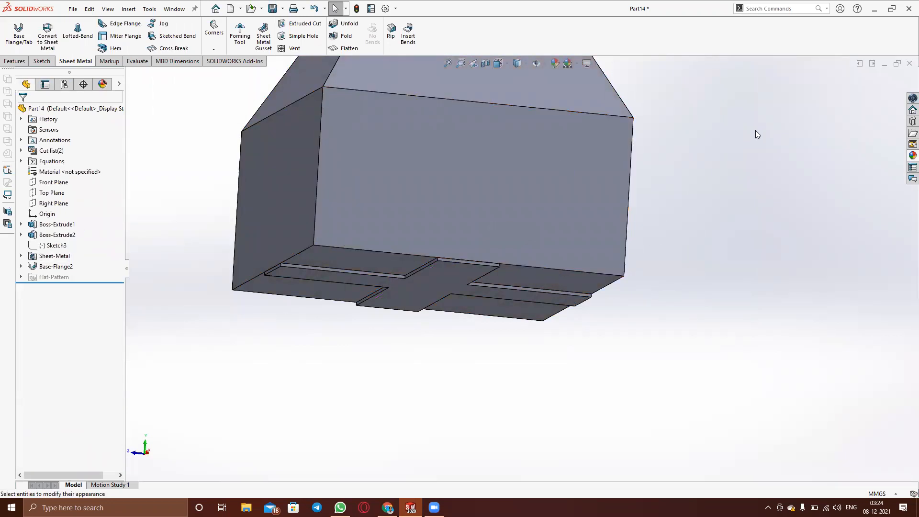
click(909, 156)
drag(804, 257, 535, 183)
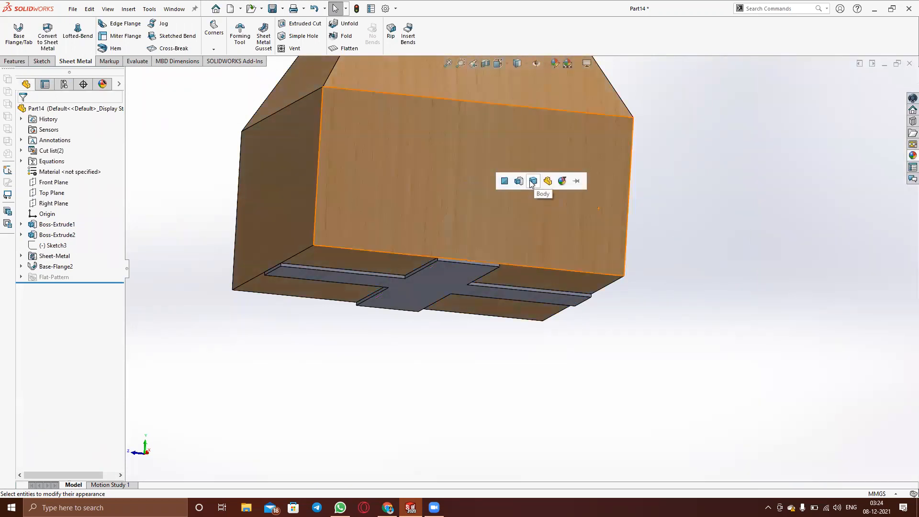
click(518, 180)
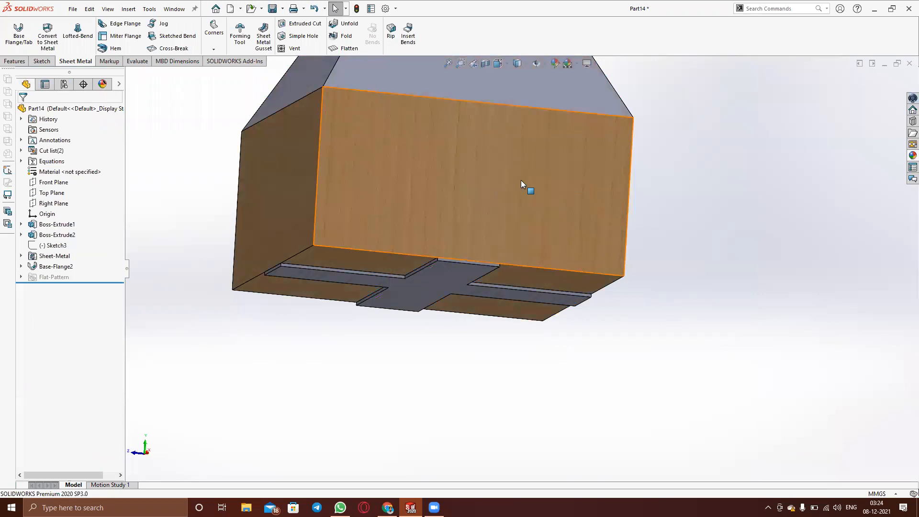
click(912, 155)
drag(799, 257, 574, 86)
click(577, 86)
scroll(506, 148, up, 4)
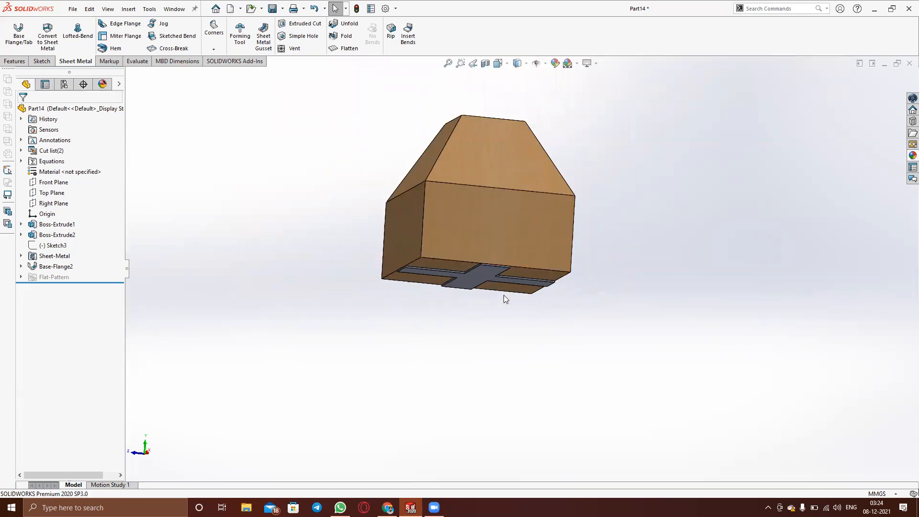
Start an edge flange from the lower end edge of the first arm of the cross-shaped base flange
middle_drag(504, 301, 557, 294)
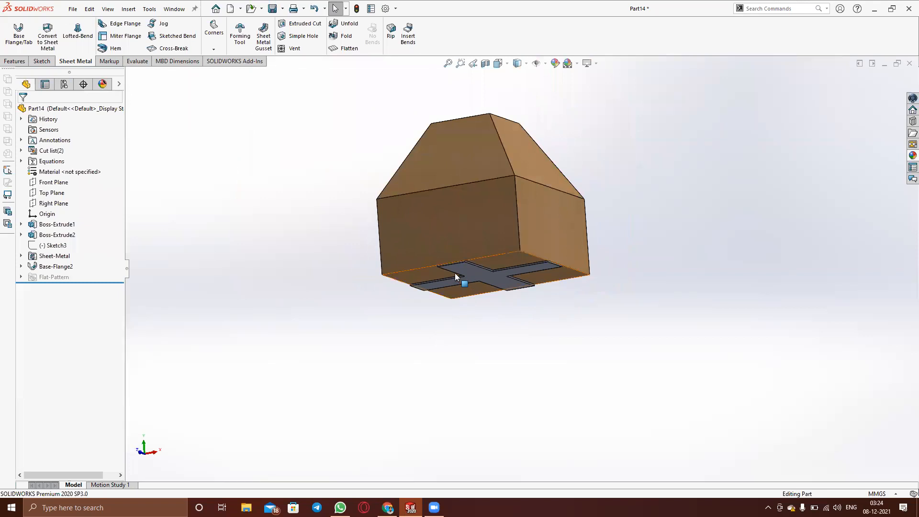
middle_drag(455, 273, 476, 256)
scroll(488, 259, down, 5)
middle_drag(662, 208, 600, 250)
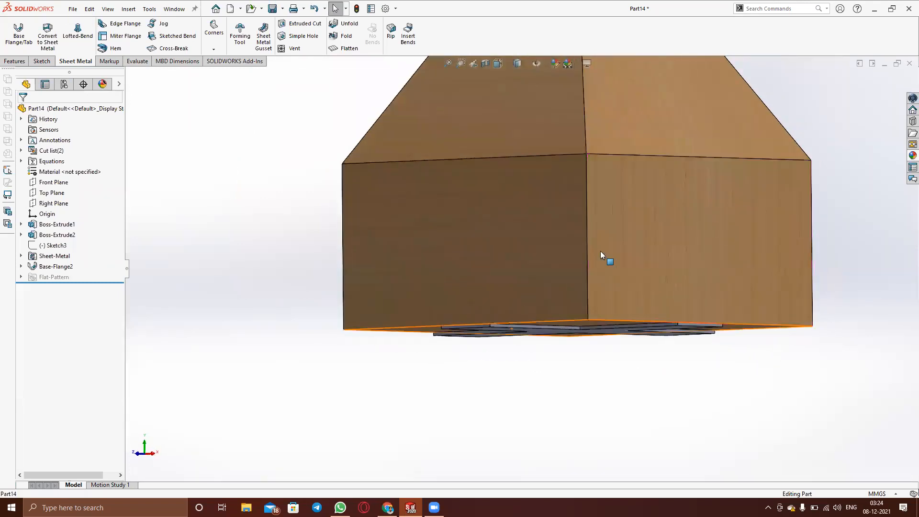
click(120, 25)
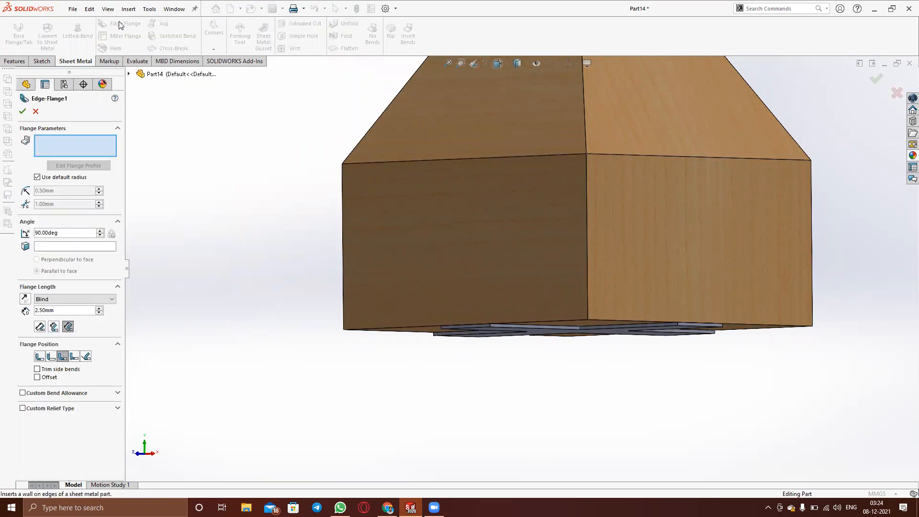
scroll(466, 320, down, 5)
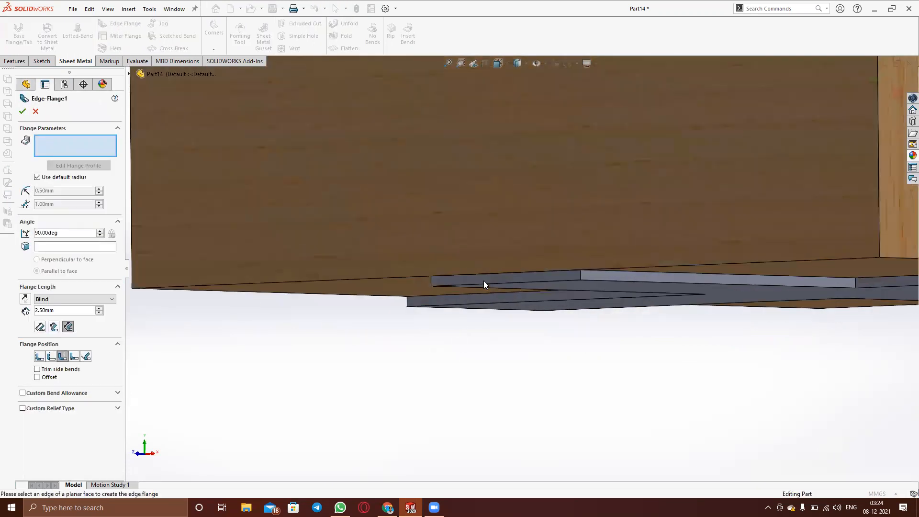
click(481, 284)
scroll(581, 293, up, 6)
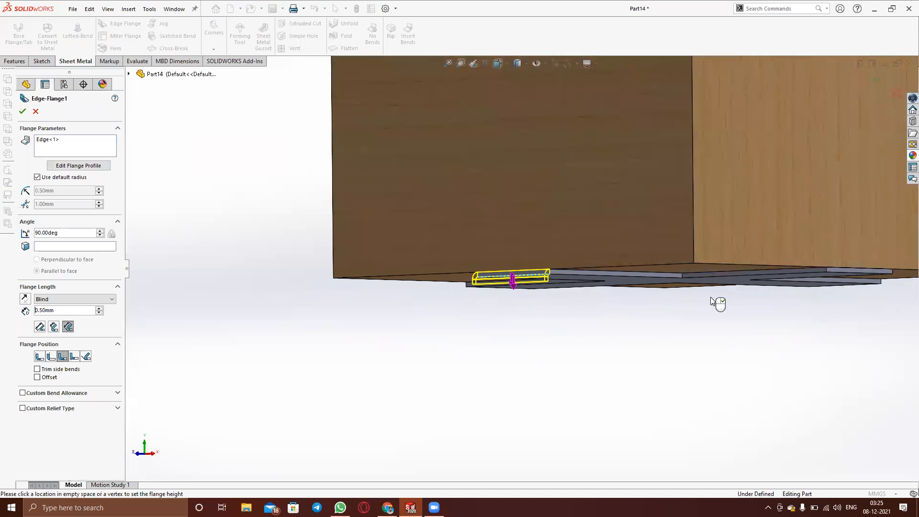
Add the end edges of the other three cross arms to the edge flange
scroll(765, 278, down, 3)
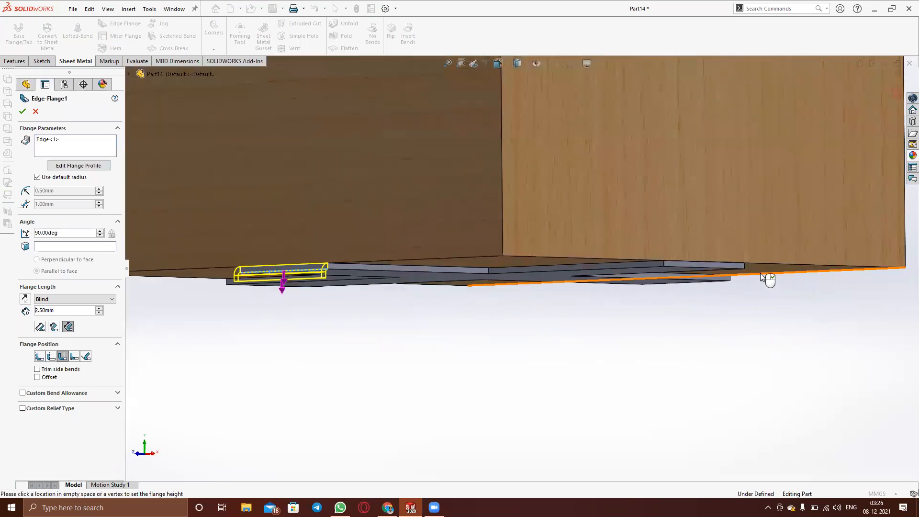
click(704, 275)
scroll(724, 277, up, 2)
middle_drag(724, 273, 531, 279)
scroll(827, 270, down, 2)
scroll(883, 262, down, 3)
click(877, 258)
scroll(873, 261, up, 5)
middle_drag(843, 262, 589, 303)
scroll(595, 285, down, 5)
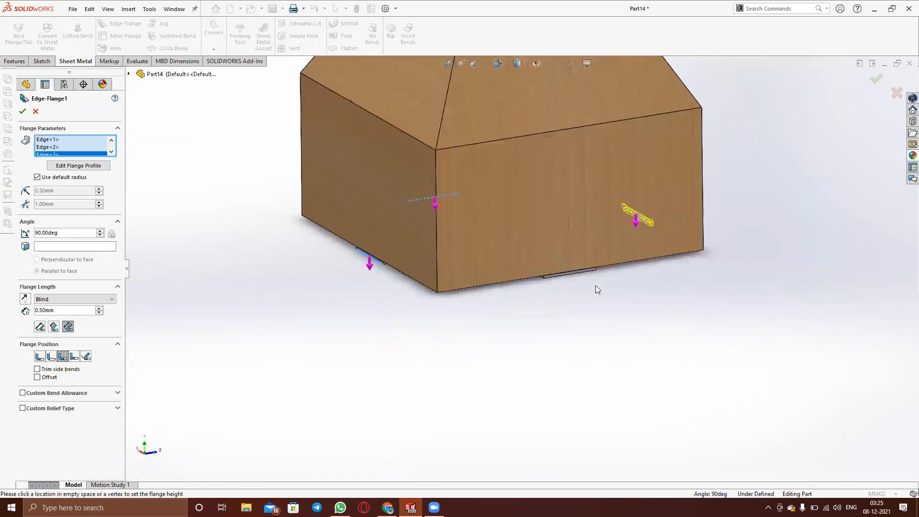
click(526, 265)
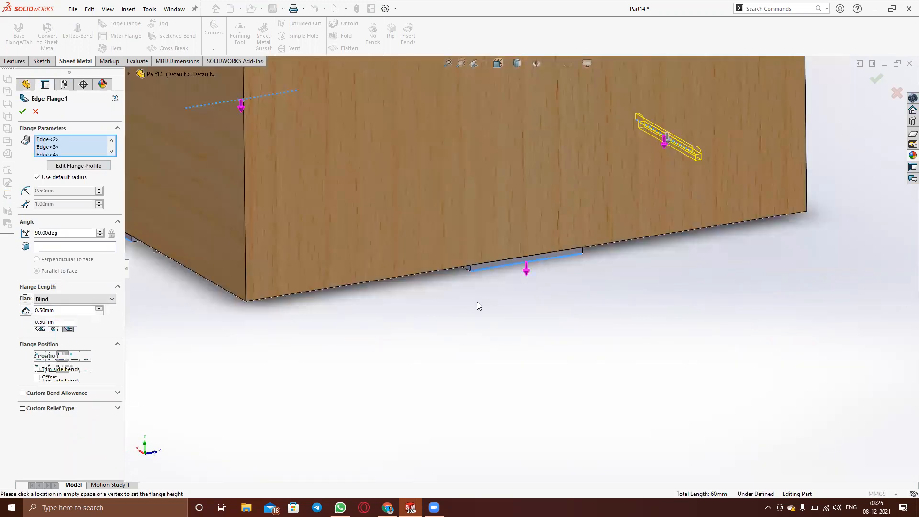
scroll(475, 304, up, 5)
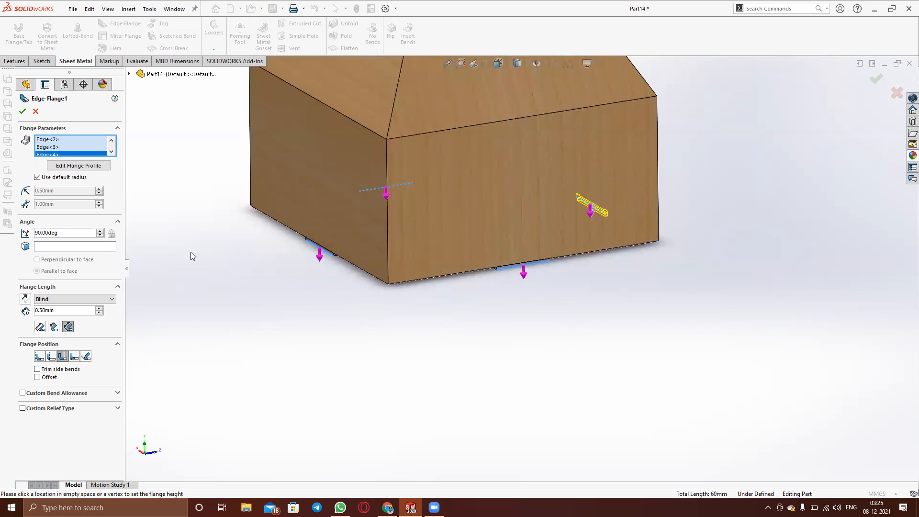
Set the flange length to Up To Vertex, using the block's upper corner where the taper begins
click(37, 247)
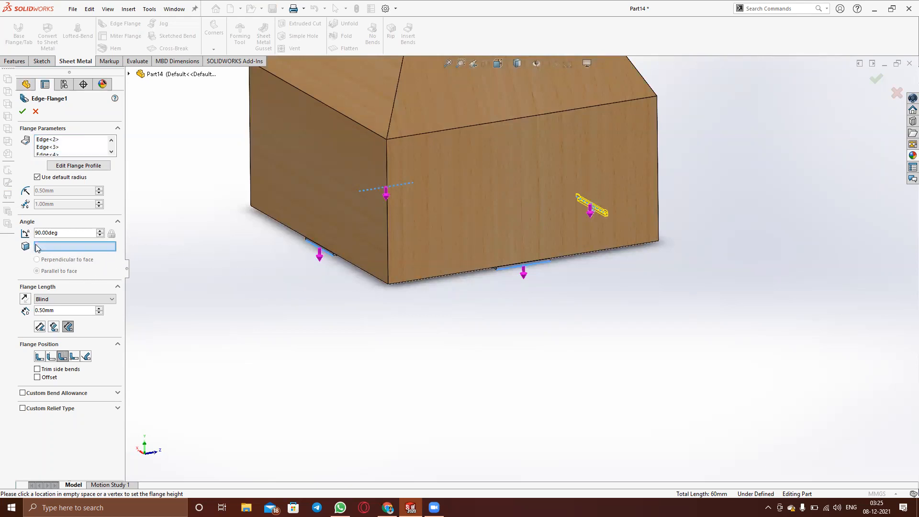
click(506, 191)
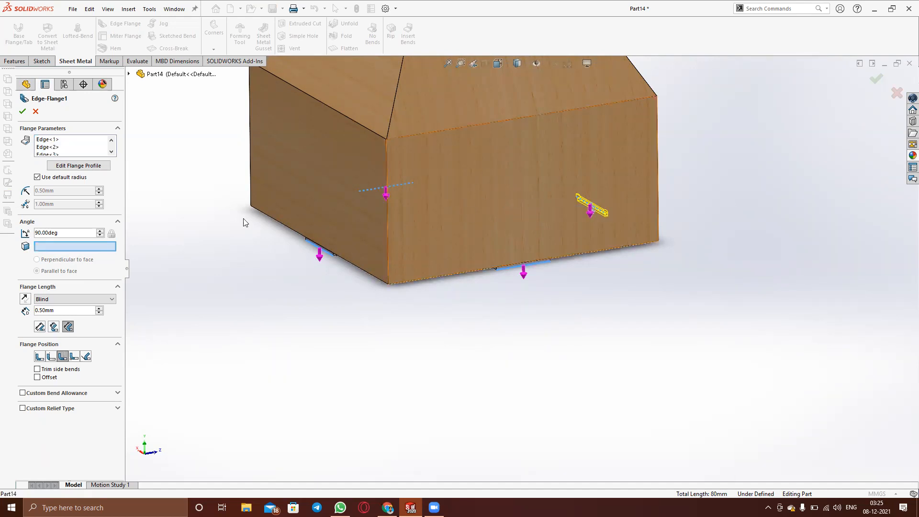
click(62, 305)
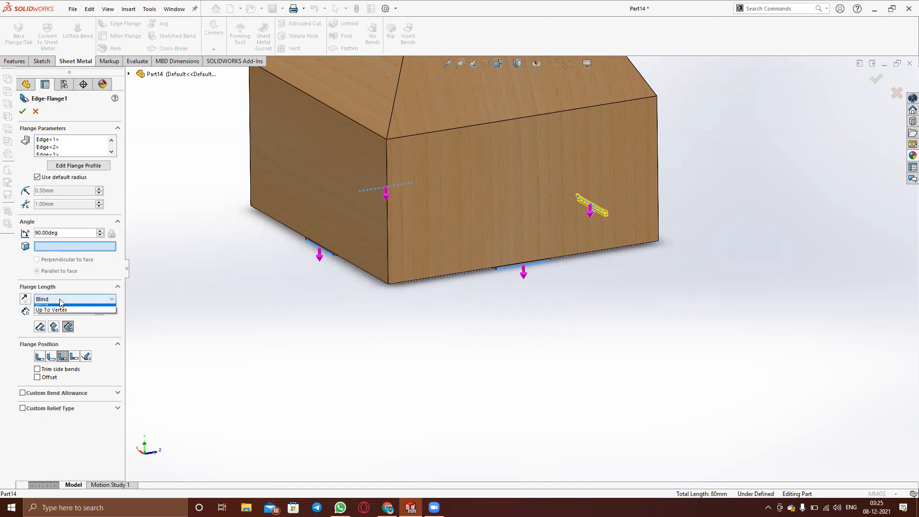
click(53, 314)
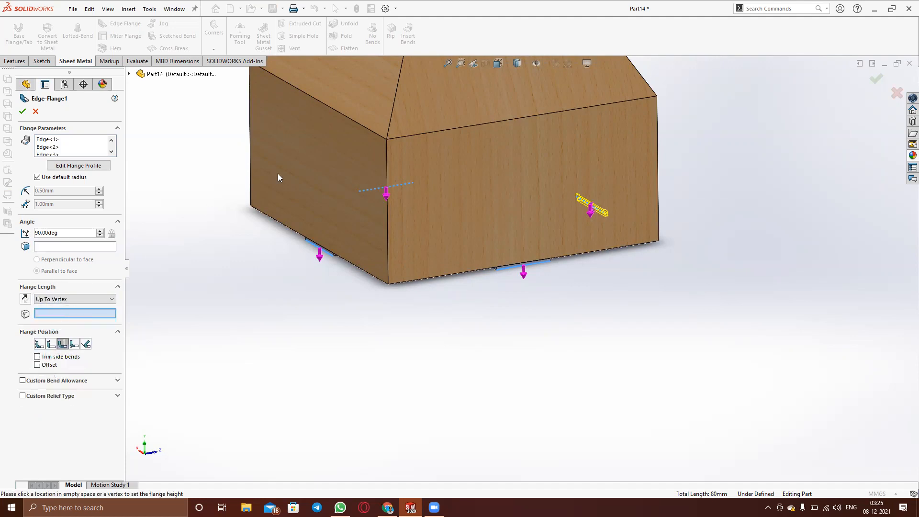
click(386, 138)
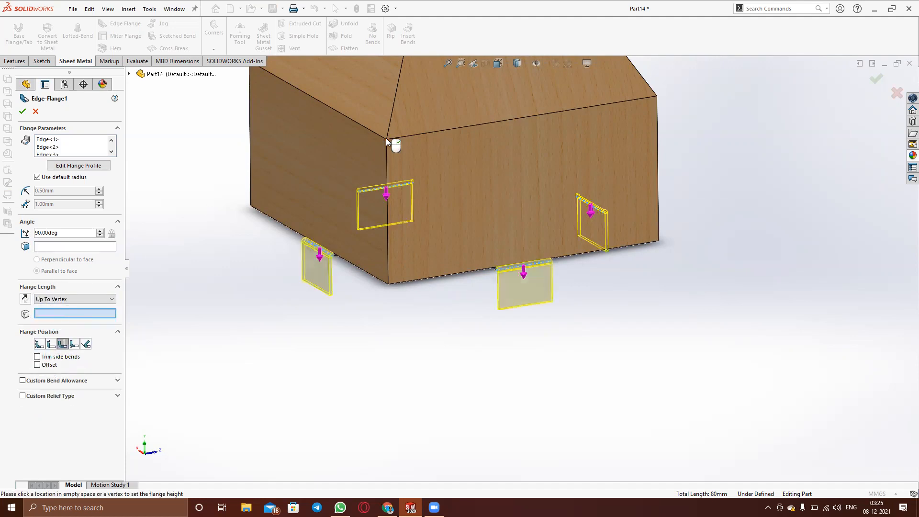
click(386, 139)
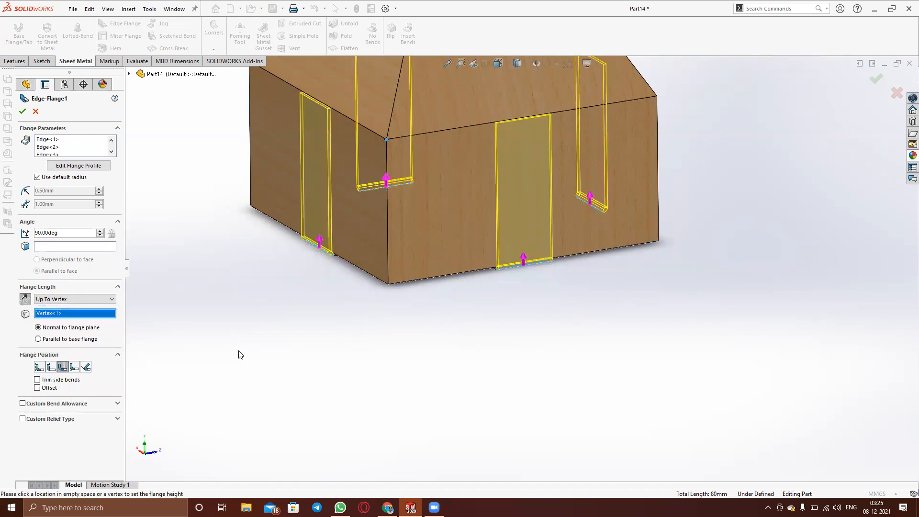
Inspect the bend corner beside the block's lower edge and accept the four upright edge flanges
click(45, 246)
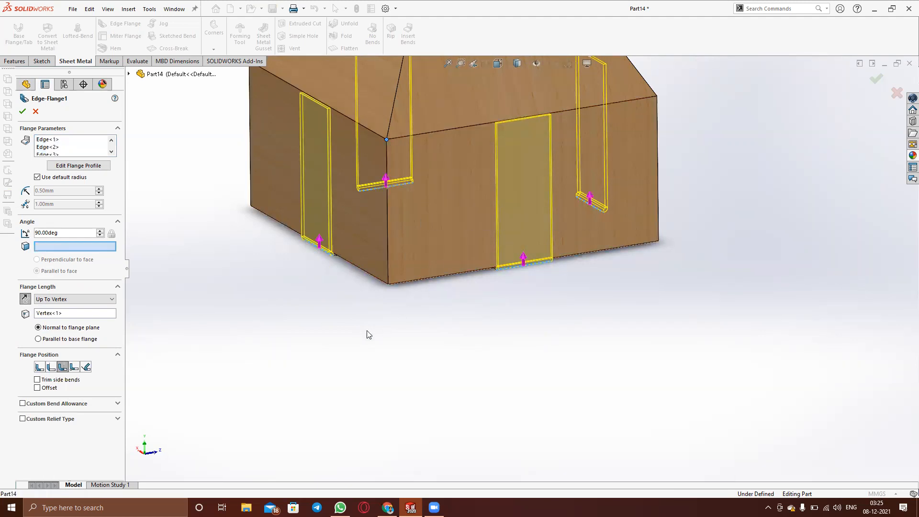
middle_drag(426, 311, 523, 336)
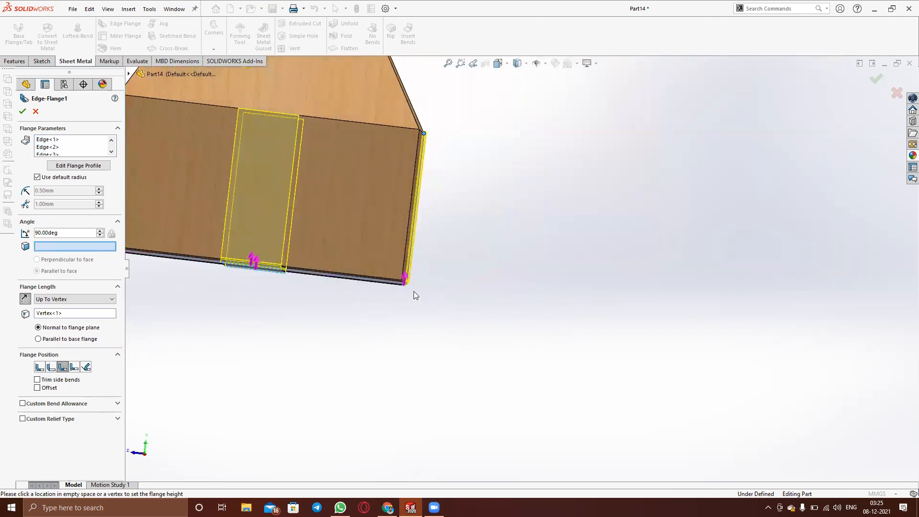
scroll(412, 291, up, 4)
scroll(406, 273, down, 6)
middle_drag(549, 259, 530, 334)
scroll(502, 368, up, 2)
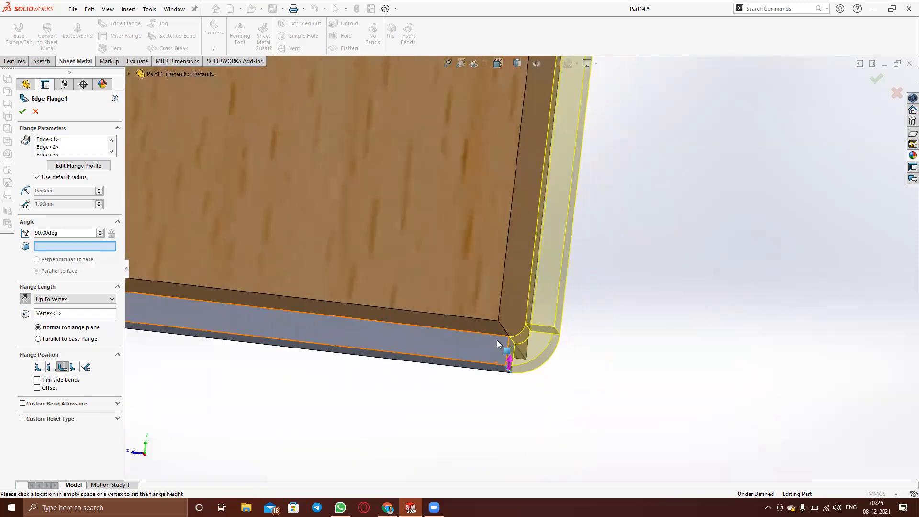
scroll(498, 344, down, 2)
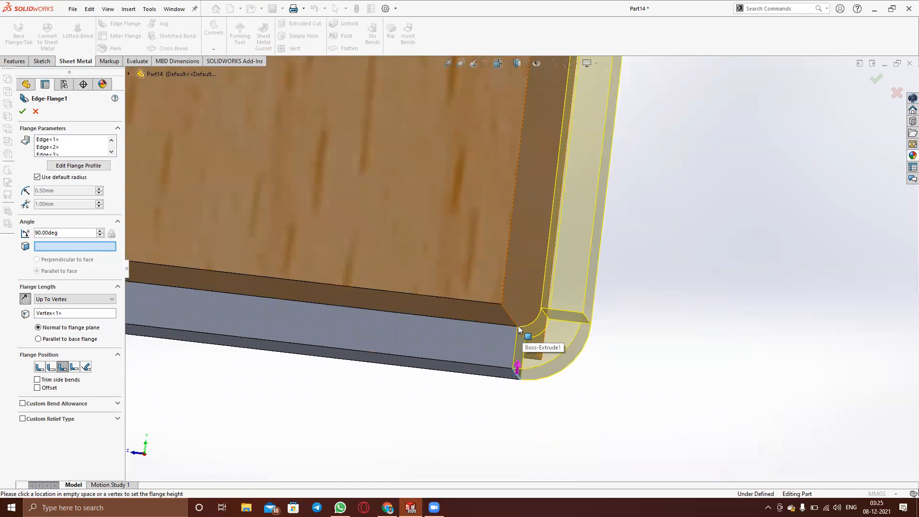
click(21, 112)
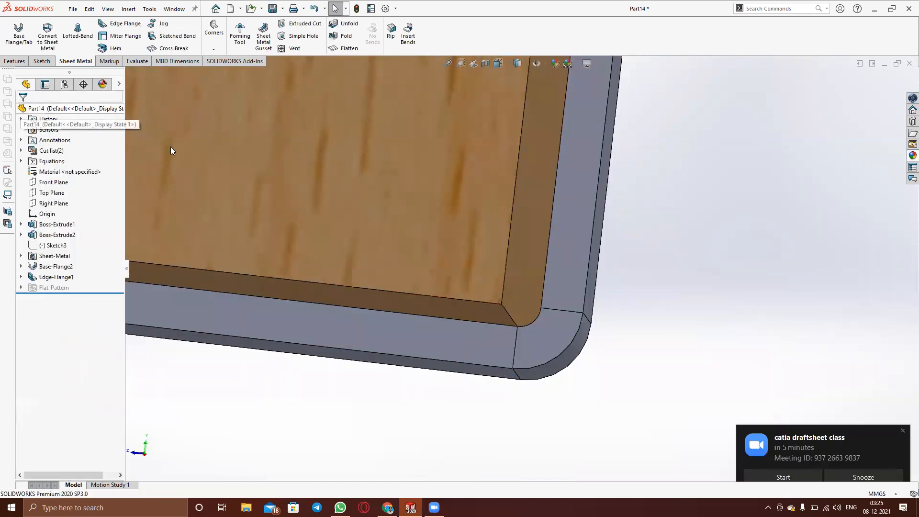
Start a new edge flange from the upper end edges of two adjacent upright flanges
middle_drag(459, 228, 482, 211)
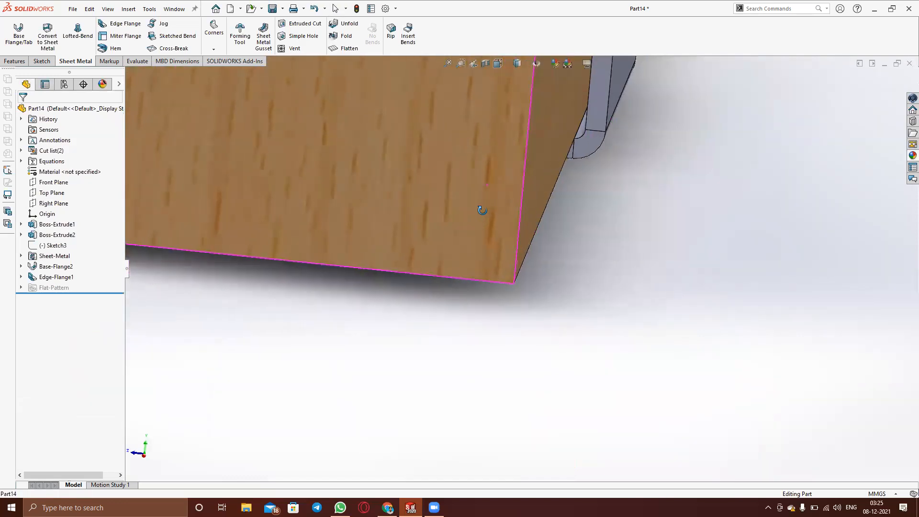
scroll(487, 204, up, 6)
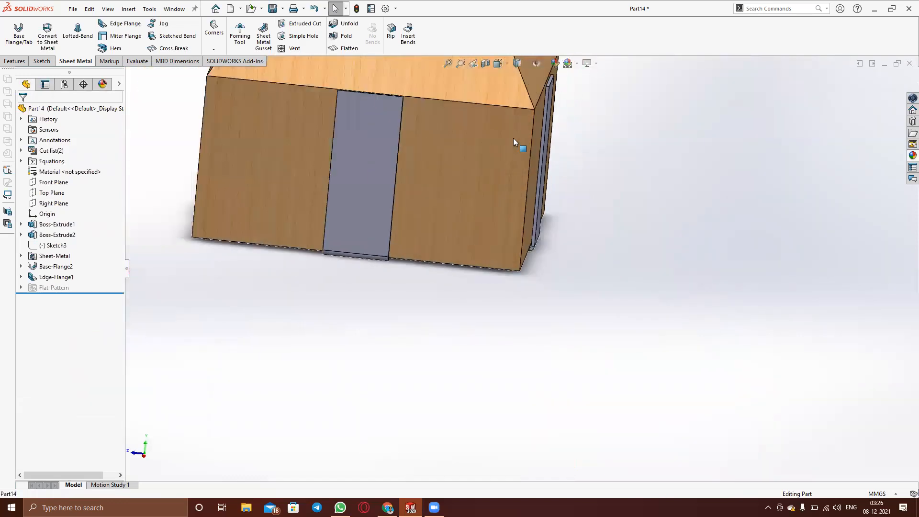
middle_drag(513, 135, 495, 147)
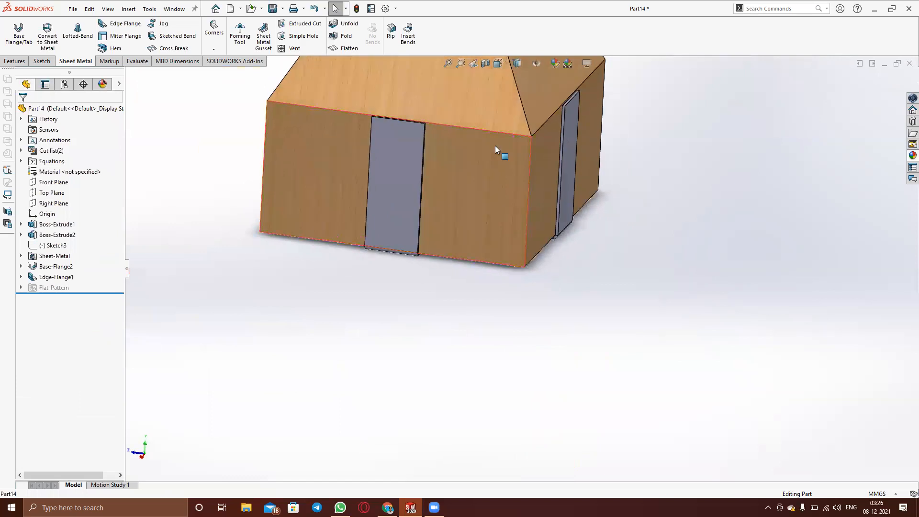
scroll(498, 144, up, 4)
scroll(499, 143, down, 5)
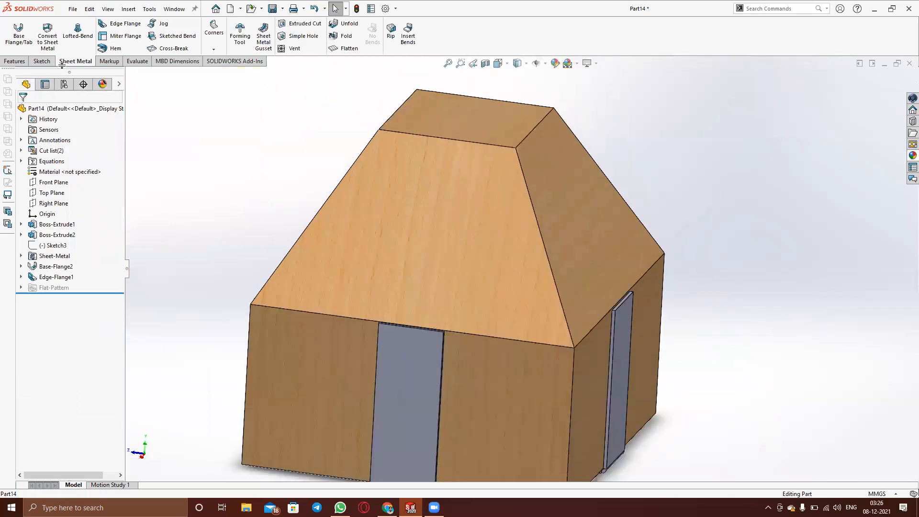
click(119, 24)
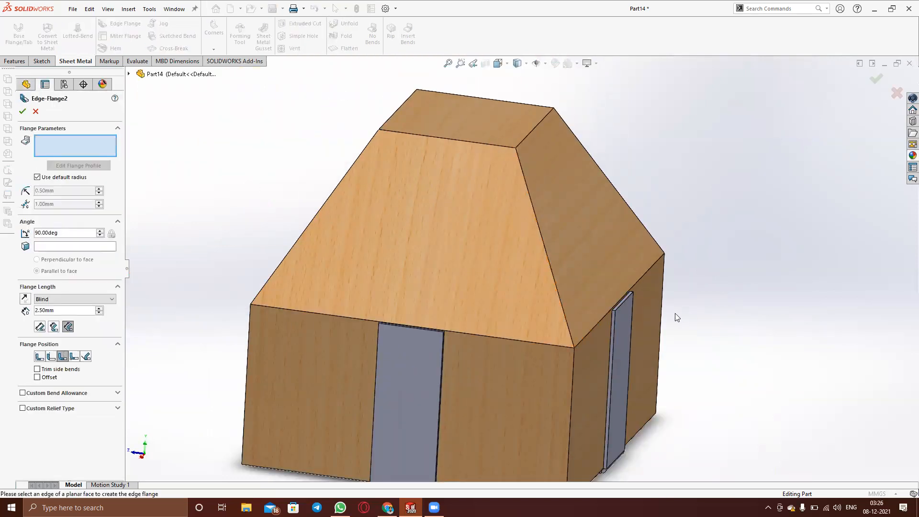
click(624, 302)
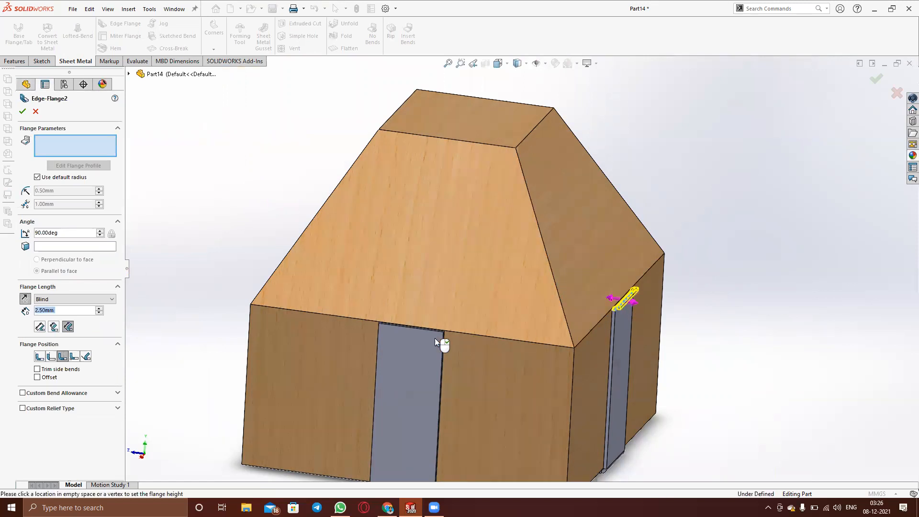
click(409, 327)
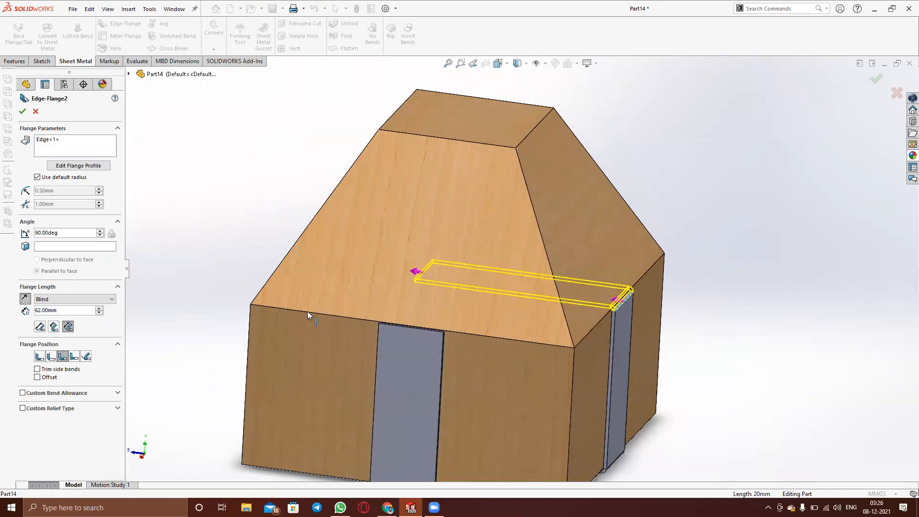
click(83, 154)
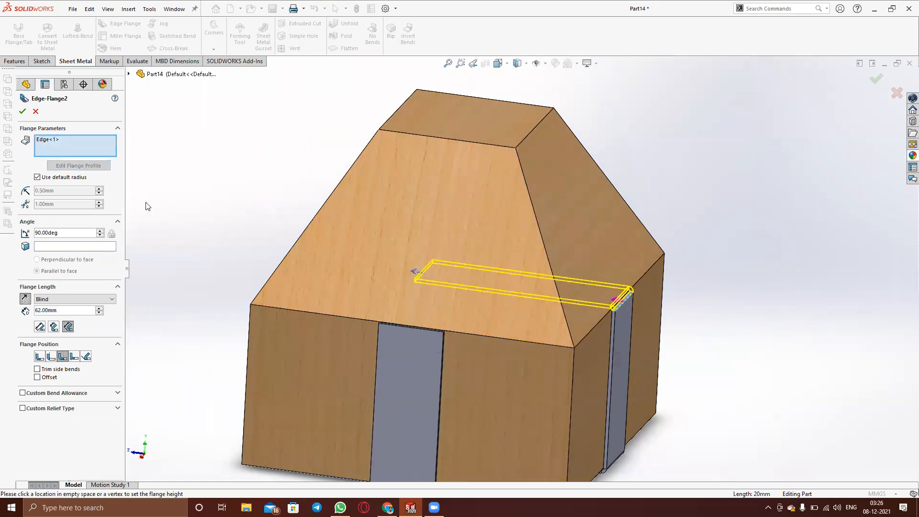
click(406, 330)
Add the upper end edge of the third upright flange to the new edge flange
middle_drag(273, 250, 409, 282)
scroll(499, 309, down, 3)
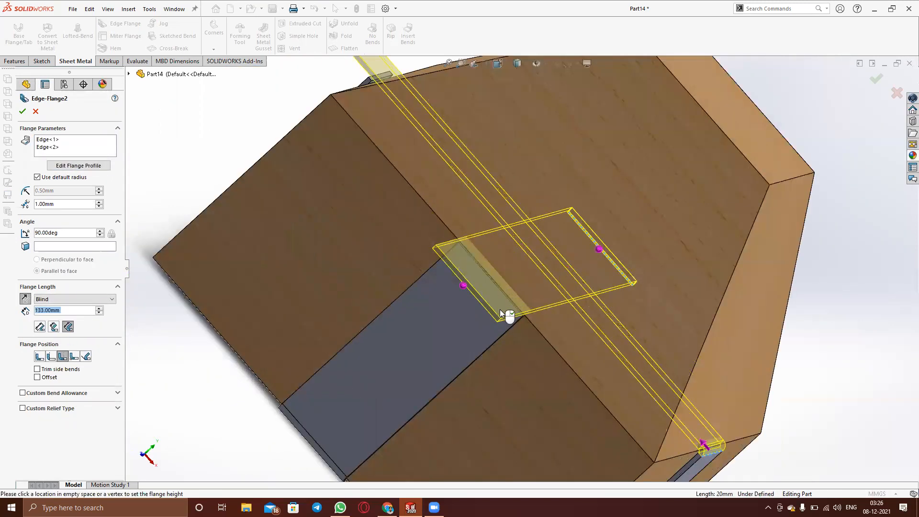
middle_drag(536, 323, 506, 313)
scroll(520, 305, down, 1)
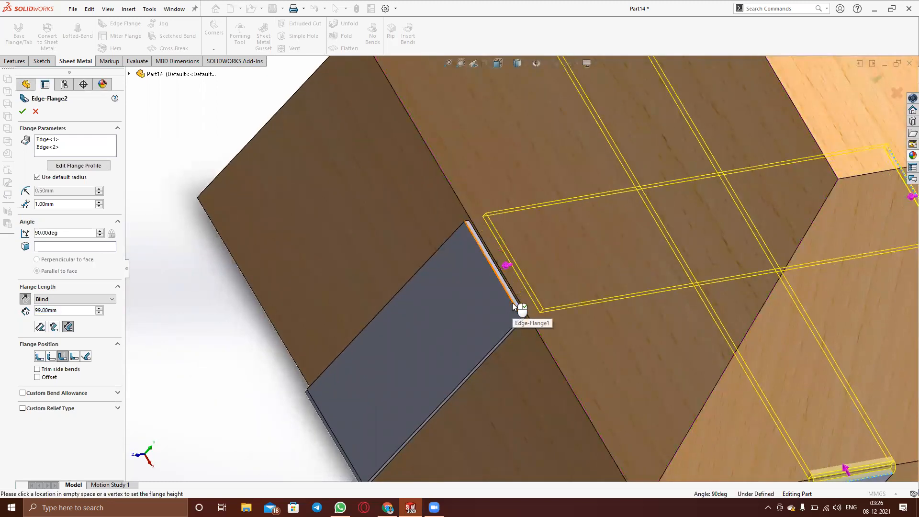
click(86, 146)
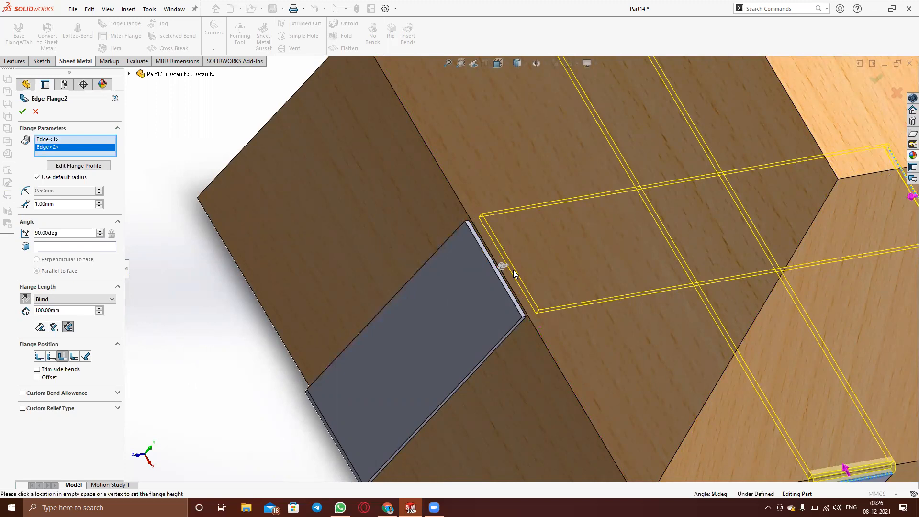
click(499, 280)
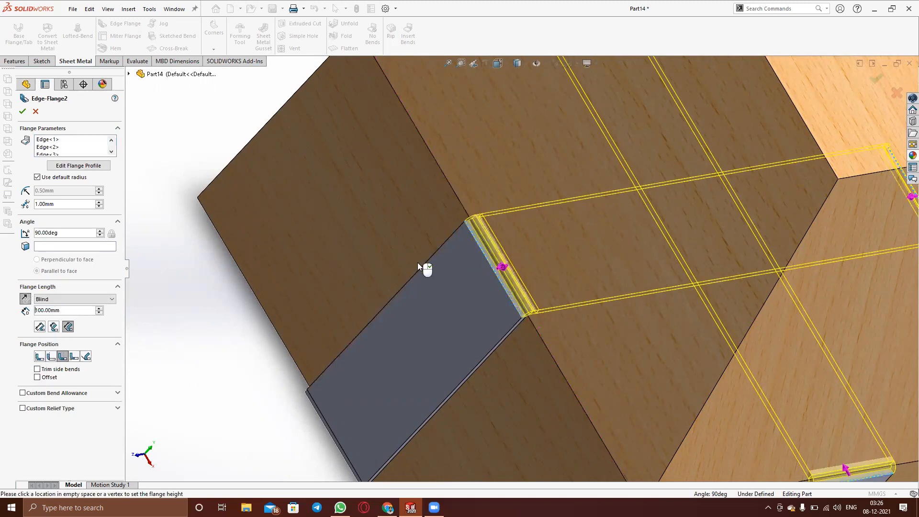
Add the upper end edge of the fourth upright flange to complete the edge selection
middle_drag(333, 208, 378, 282)
scroll(315, 154, up, 1)
scroll(337, 120, down, 4)
middle_drag(337, 120, 329, 171)
scroll(329, 171, up, 5)
middle_drag(399, 163, 500, 65)
scroll(544, 128, down, 3)
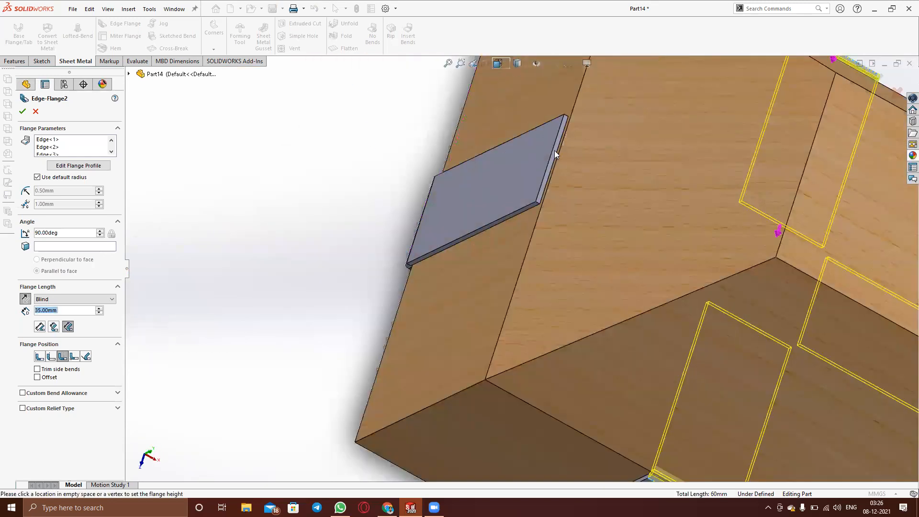
scroll(552, 155, down, 1)
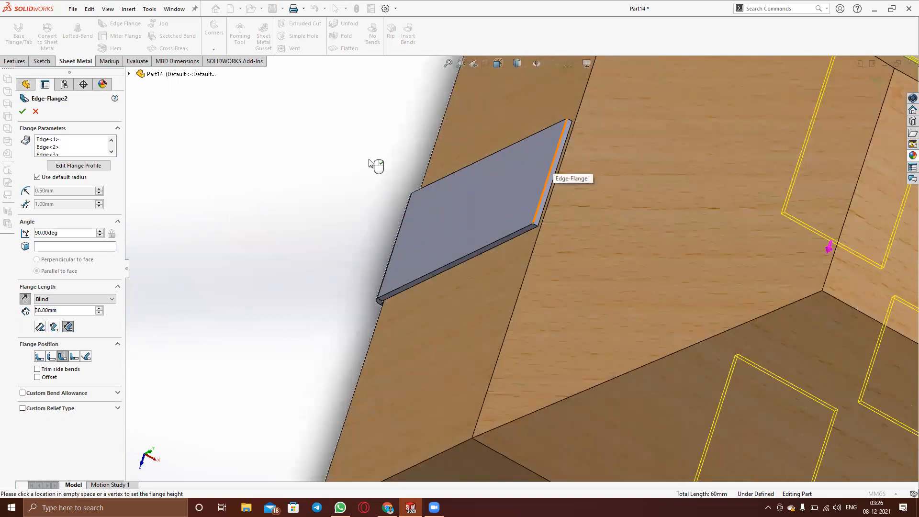
click(89, 151)
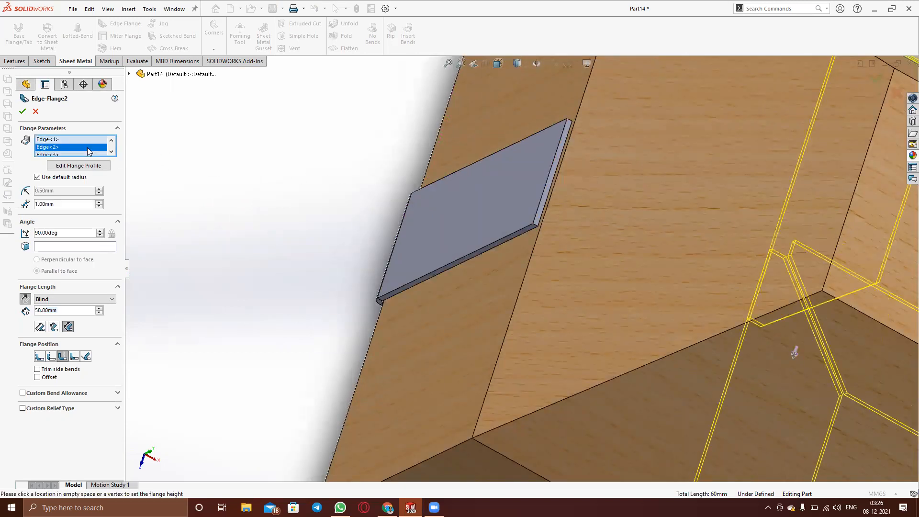
click(542, 198)
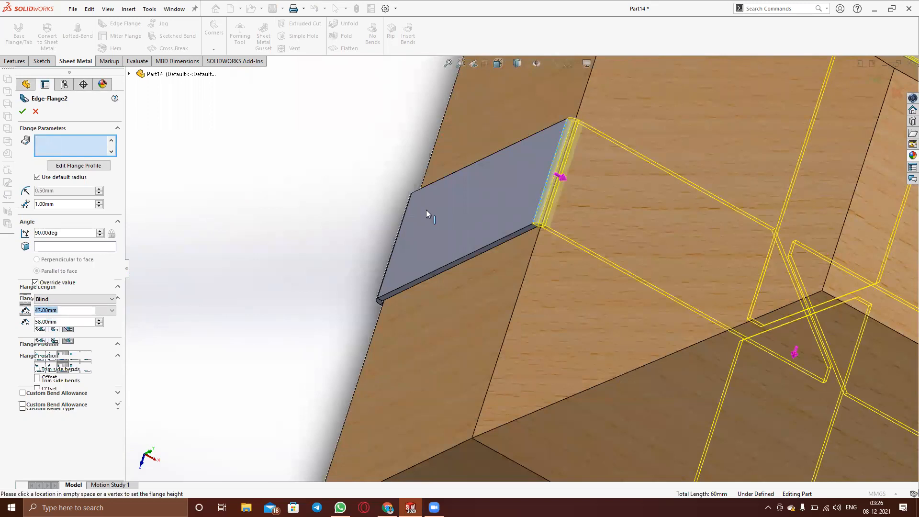
Set the flange length to Up To Vertex, using a corner of the tapered feature's top face
scroll(432, 181, up, 2)
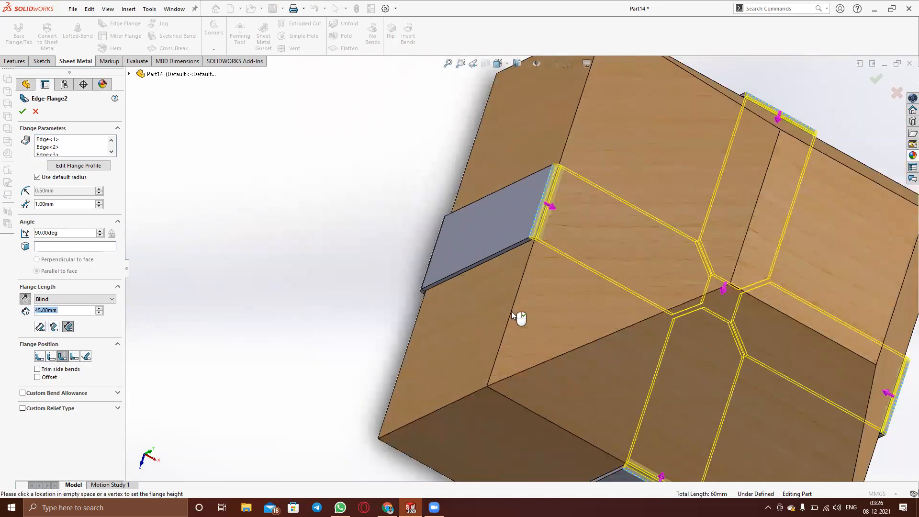
middle_drag(512, 313, 543, 217)
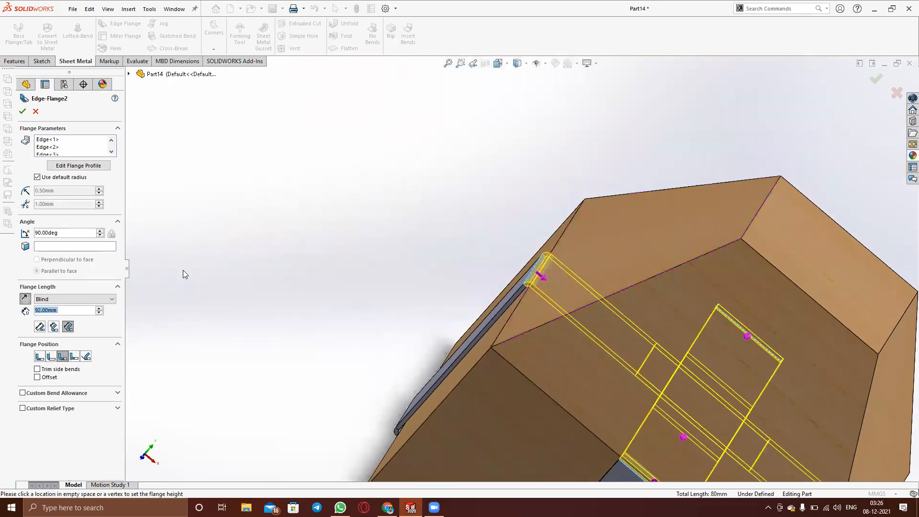
click(83, 302)
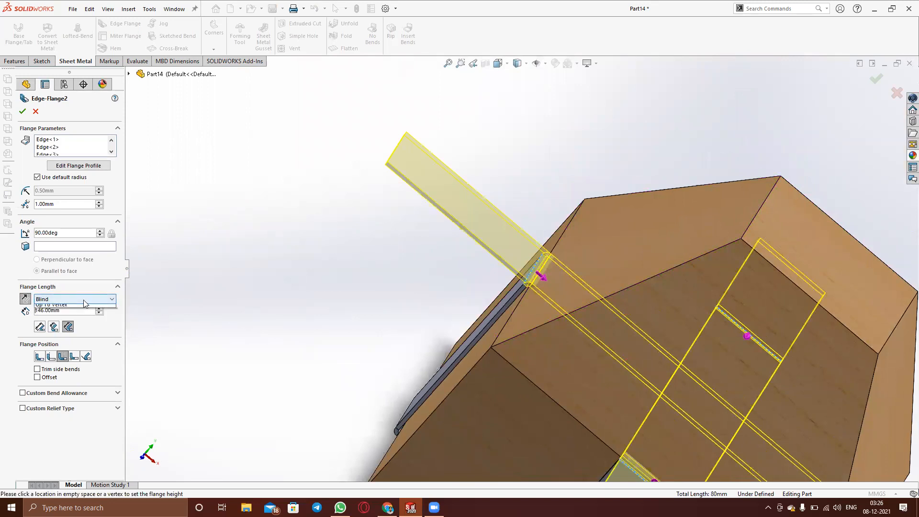
click(65, 312)
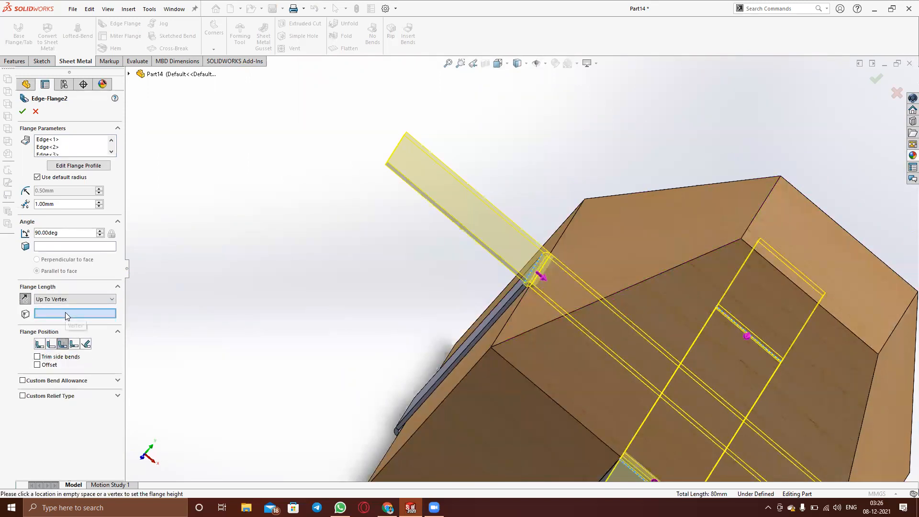
click(740, 238)
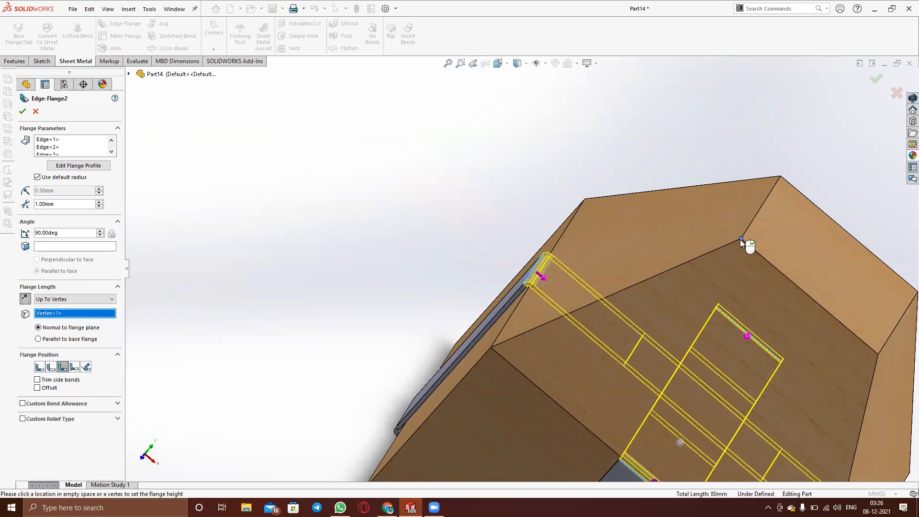
click(739, 239)
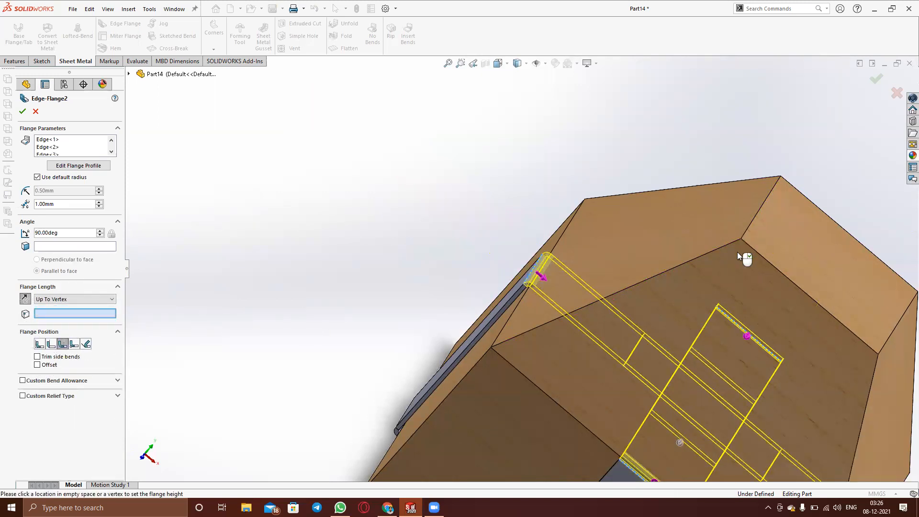
click(741, 237)
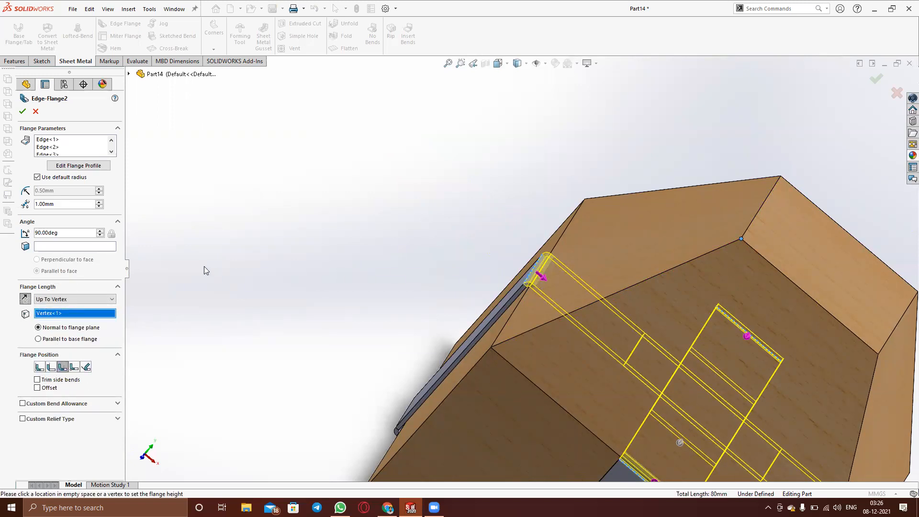
Set the flange angle parallel to the sloping face of the taper above one upright flange
click(51, 248)
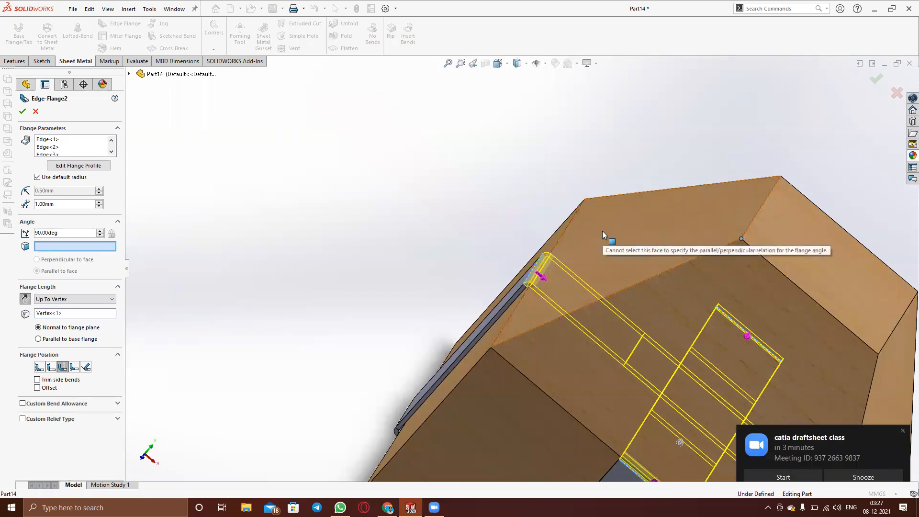
middle_drag(463, 222, 439, 312)
click(619, 354)
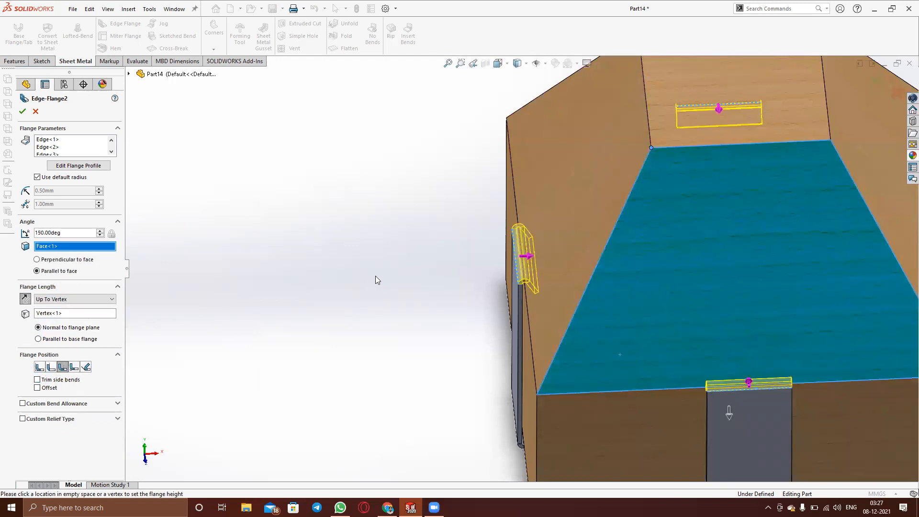
Try reversing the flange length direction, and switch it back to the original direction
scroll(381, 271, up, 5)
middle_drag(414, 293, 428, 222)
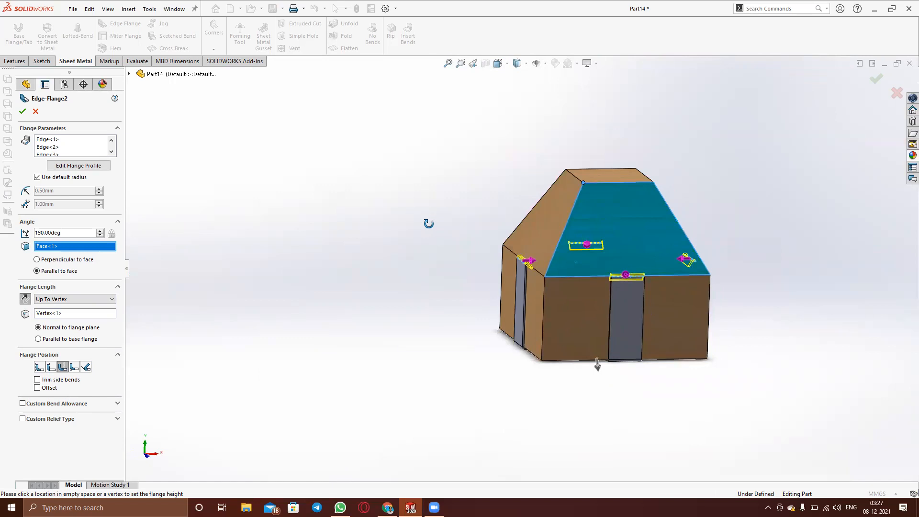
click(25, 299)
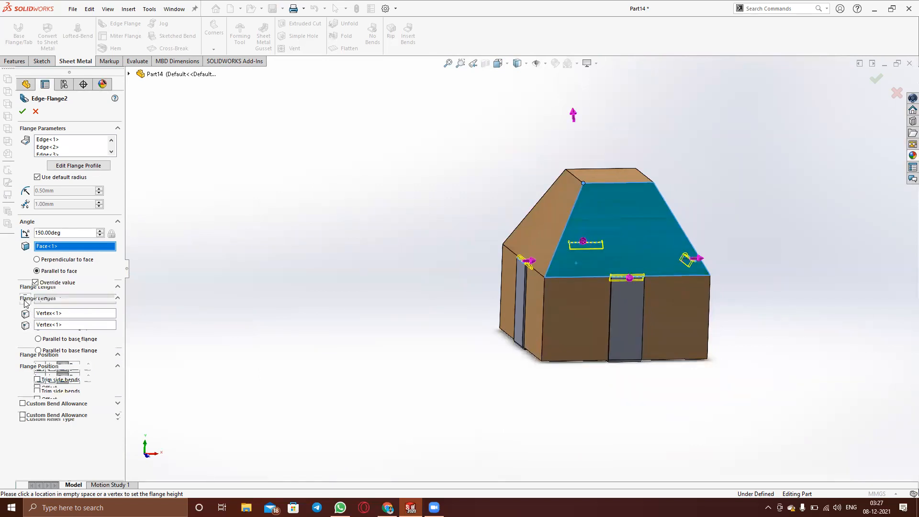
middle_drag(334, 269, 410, 340)
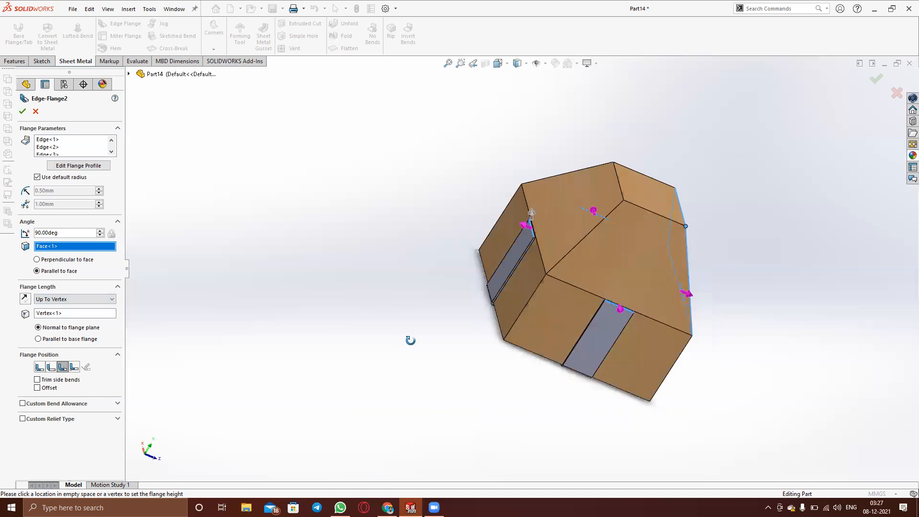
click(25, 299)
middle_drag(500, 393, 416, 318)
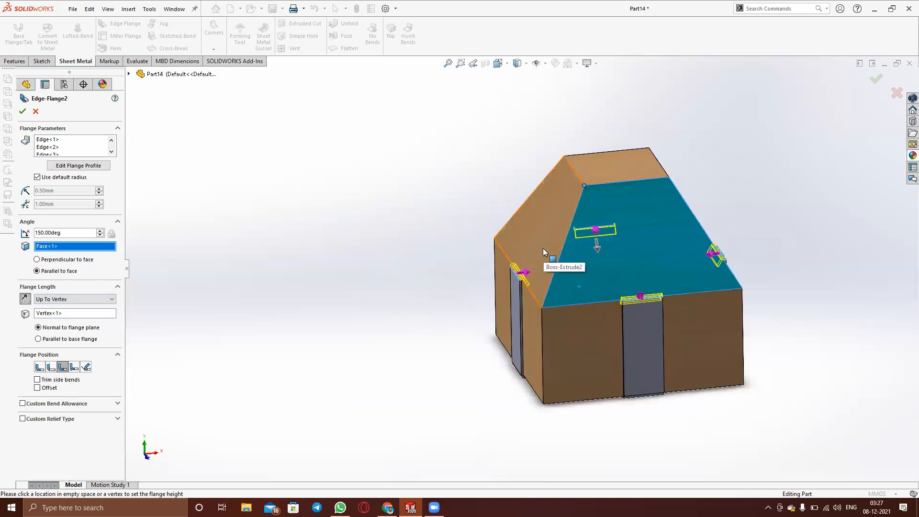
scroll(543, 248, down, 5)
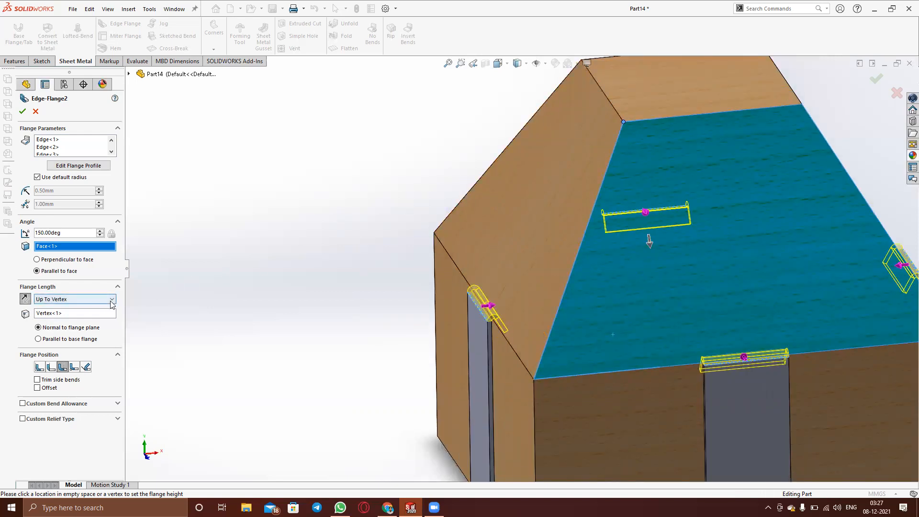
Clear the flange angle's reference face and reselect the same sloping face of the taper
scroll(481, 263, up, 4)
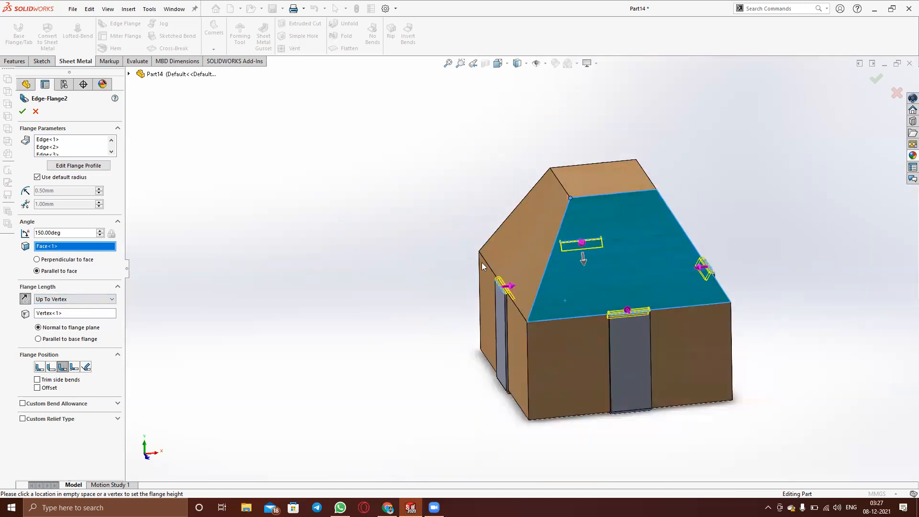
middle_drag(706, 230, 653, 291)
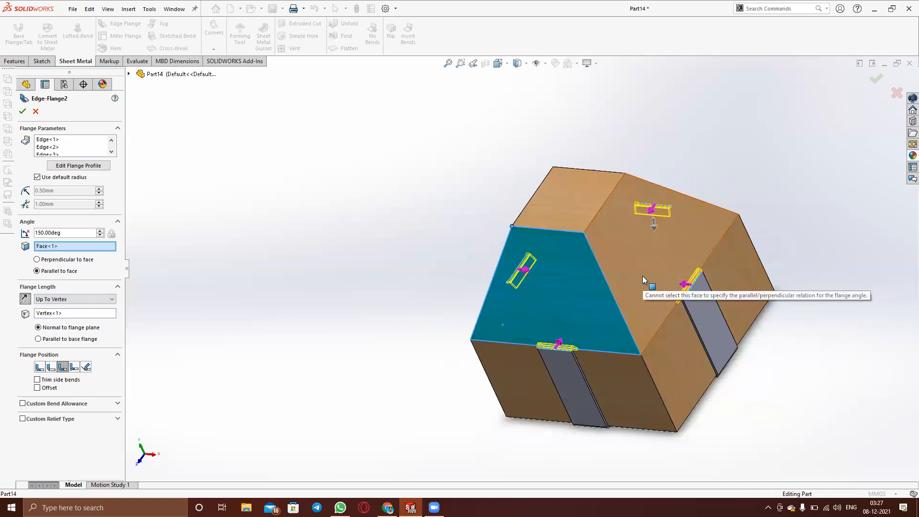
right_click(55, 250)
click(83, 250)
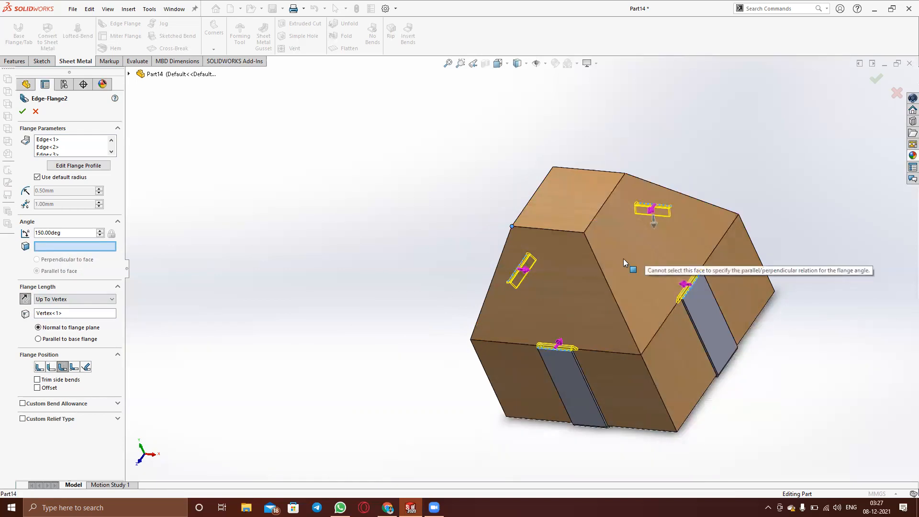
click(576, 291)
middle_drag(566, 298, 627, 269)
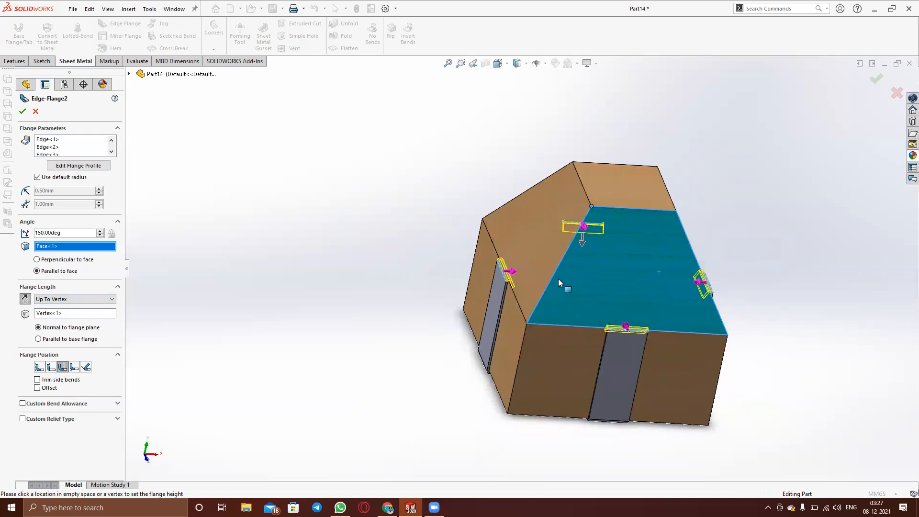
Try the reversed length direction and the perpendicular-to-face angle, restore both settings, and cancel the edge flange
scroll(556, 281, down, 5)
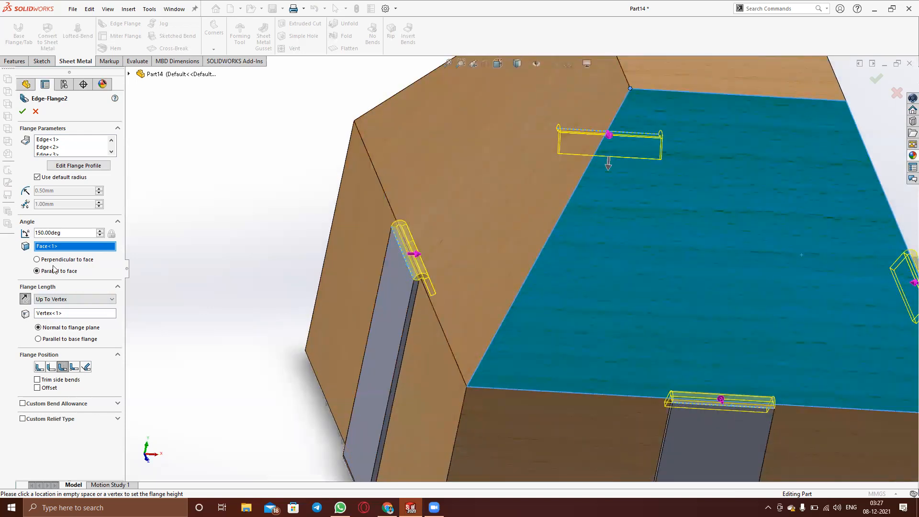
click(24, 300)
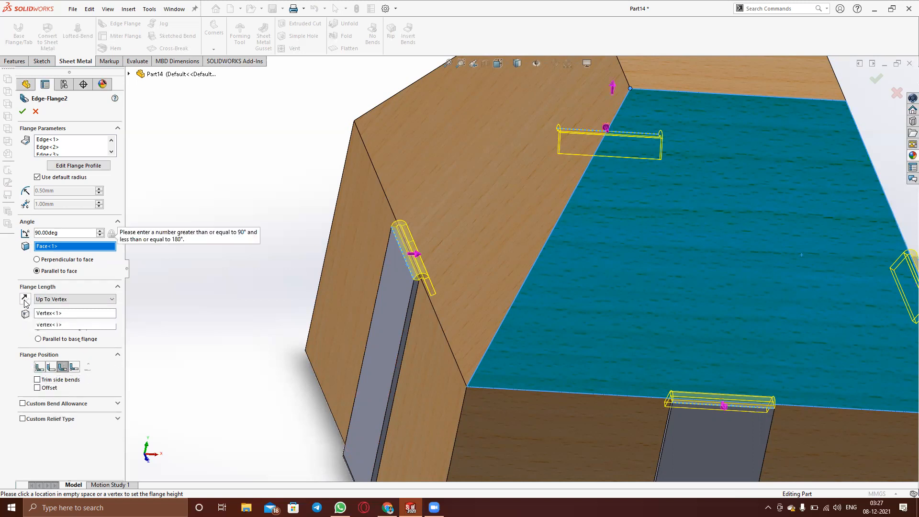
click(25, 300)
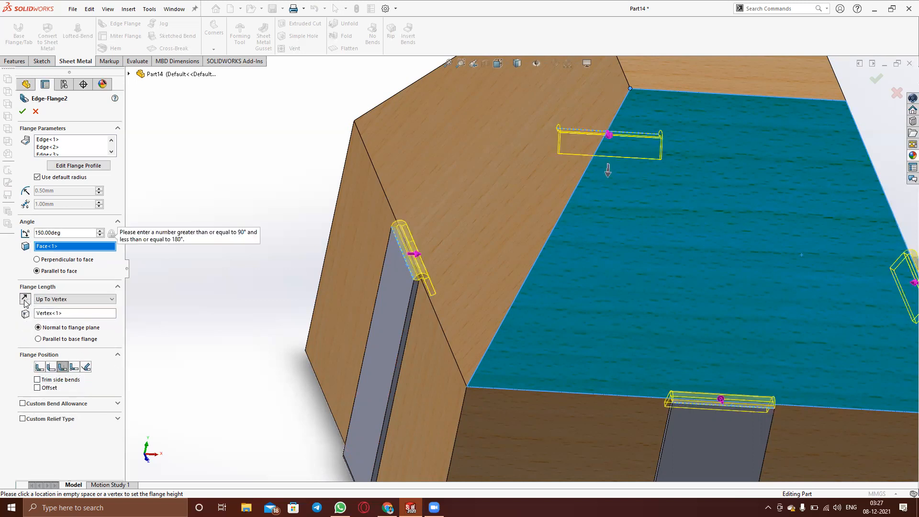
click(37, 260)
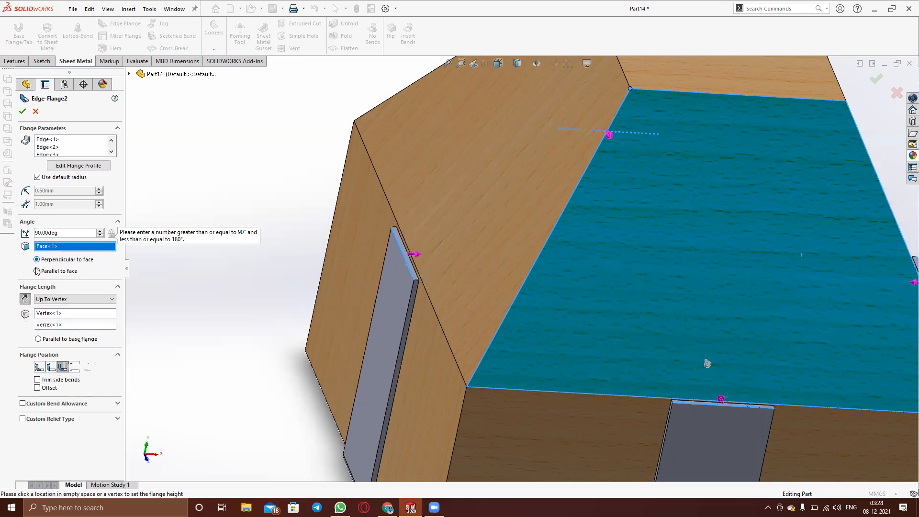
click(36, 270)
scroll(395, 218, up, 6)
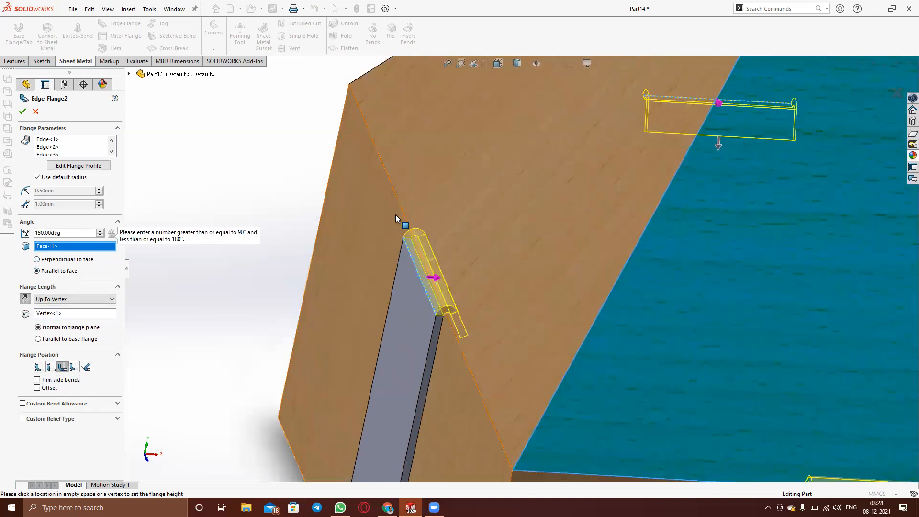
key(Escape)
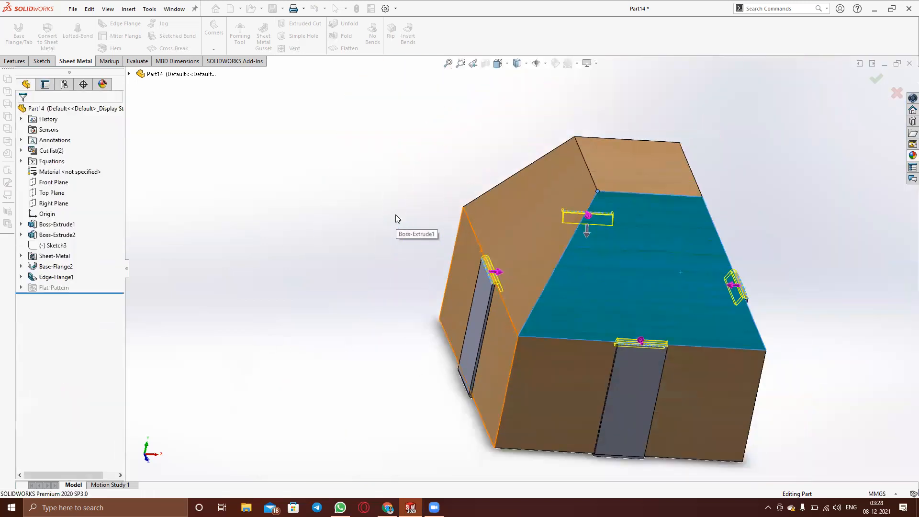
Start an edge flange on one upright flange's upper end edge, with length Up To Vertex at a corner of the taper's top face
middle_drag(781, 316, 847, 294)
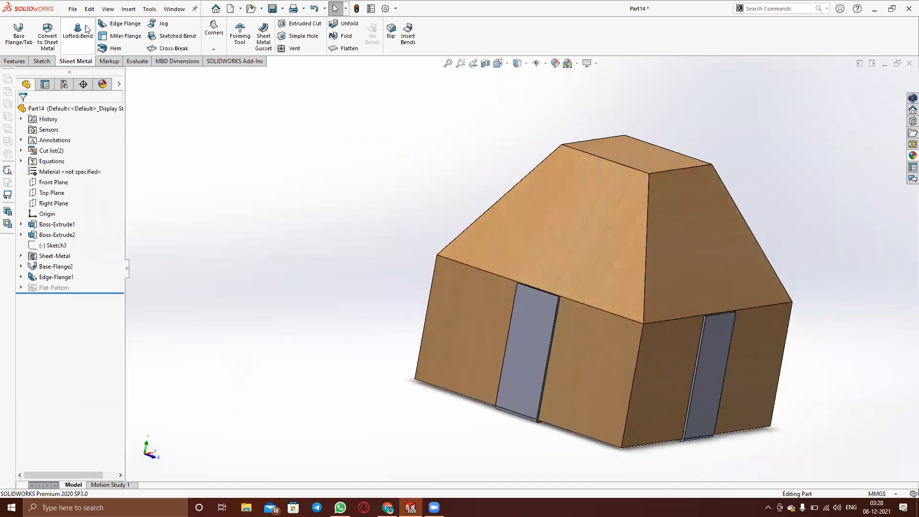
click(121, 24)
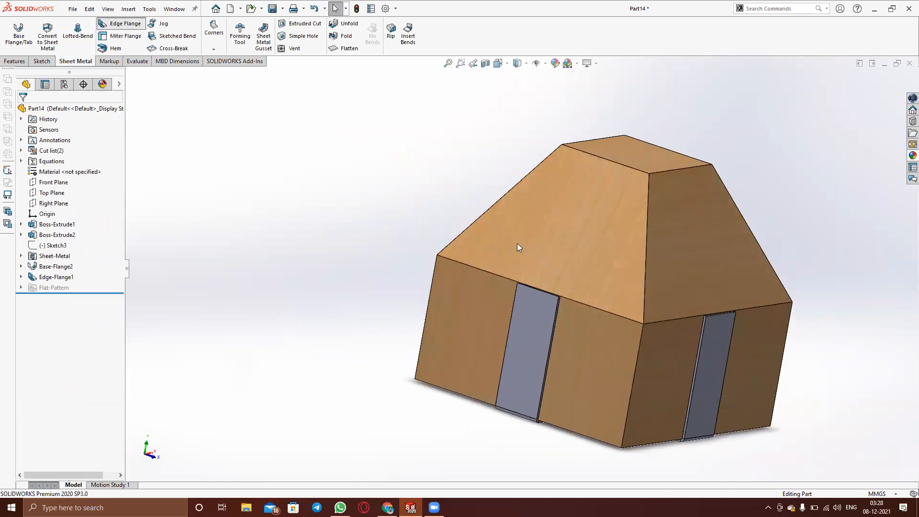
click(534, 289)
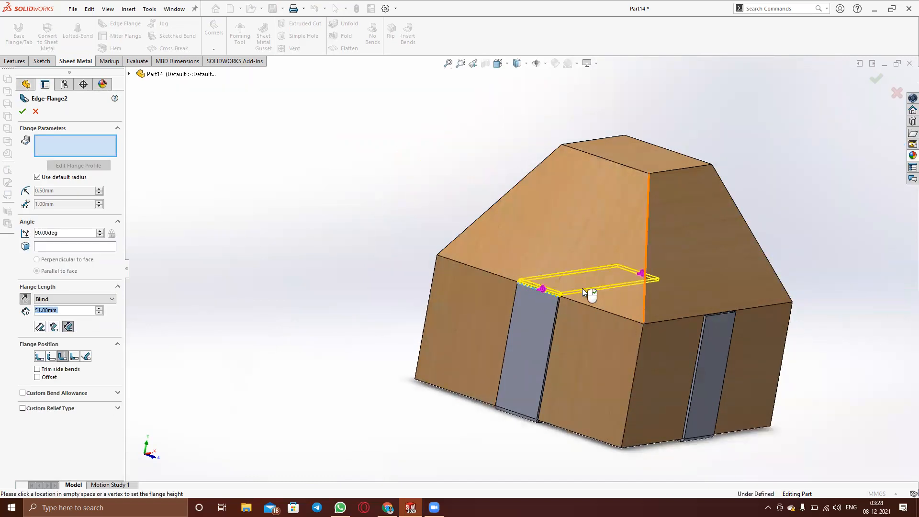
click(191, 268)
click(68, 299)
click(62, 314)
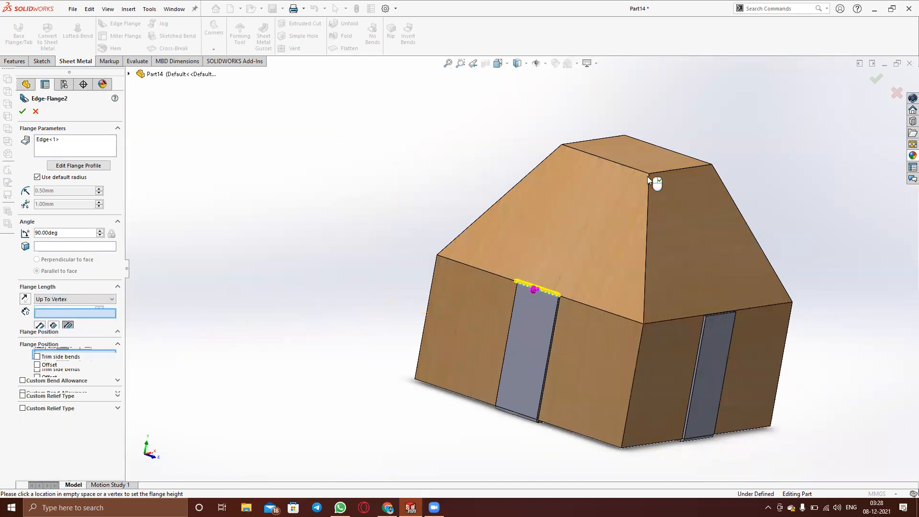
click(649, 173)
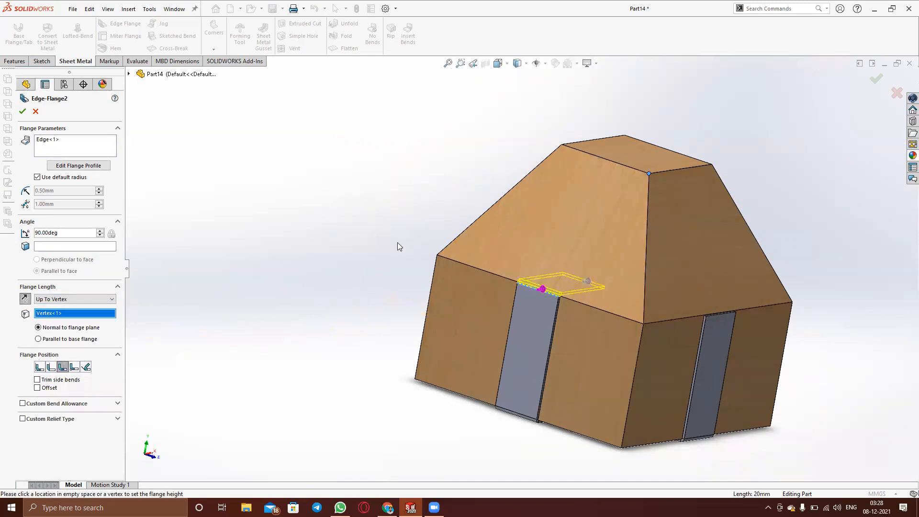
Set the flange angle parallel to the sloping face above the selected edge and create the single edge flange
click(59, 246)
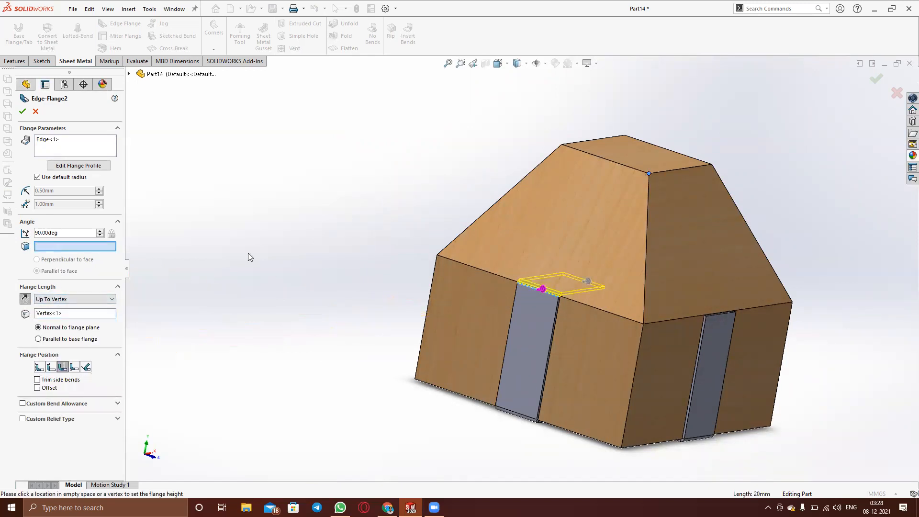
click(599, 248)
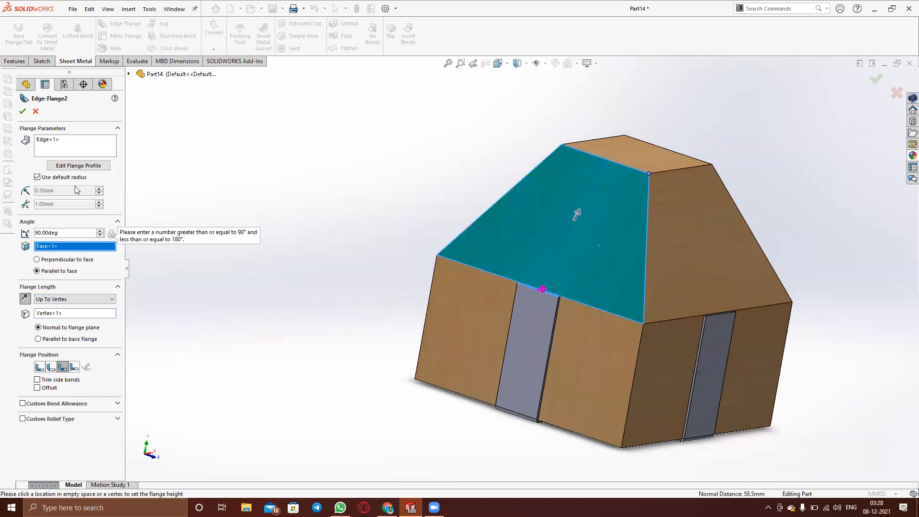
click(24, 113)
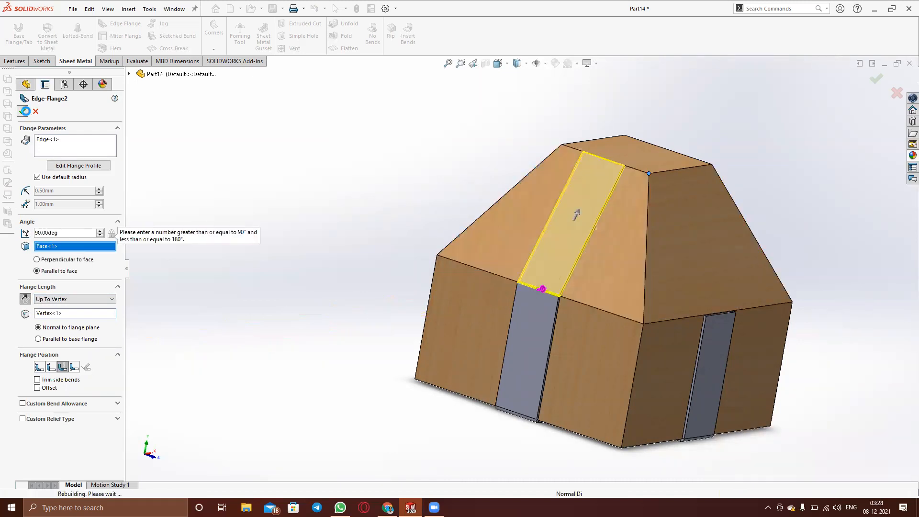
middle_drag(645, 392, 589, 405)
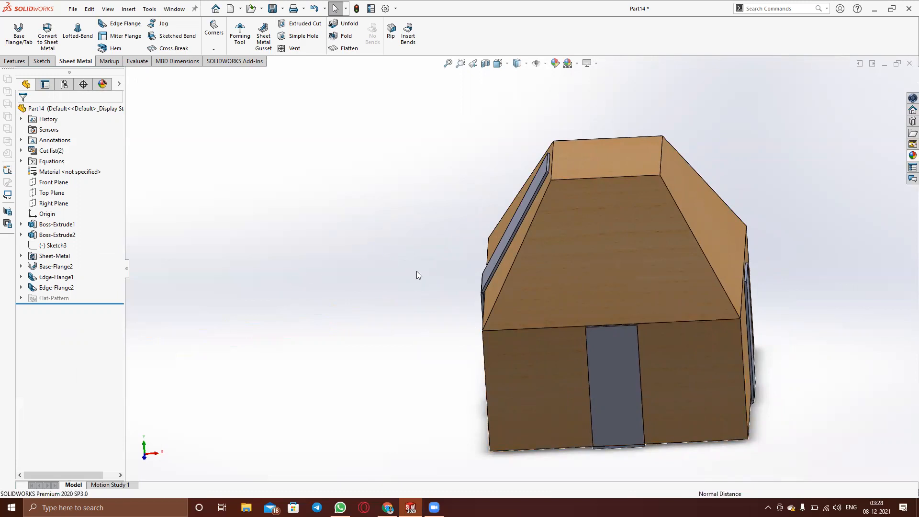
Start a new edge flange using the upper end edges of two adjacent upright flanges
click(124, 25)
scroll(543, 280, down, 5)
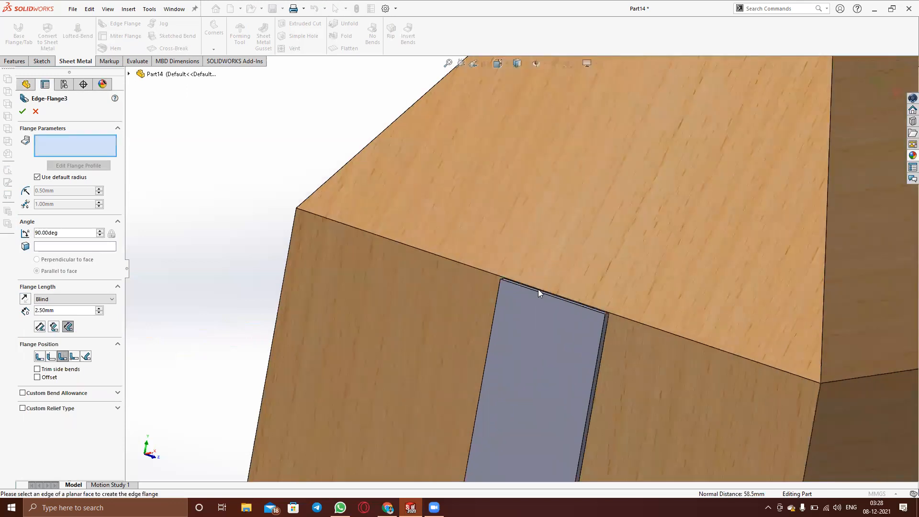
click(537, 293)
scroll(542, 294, up, 5)
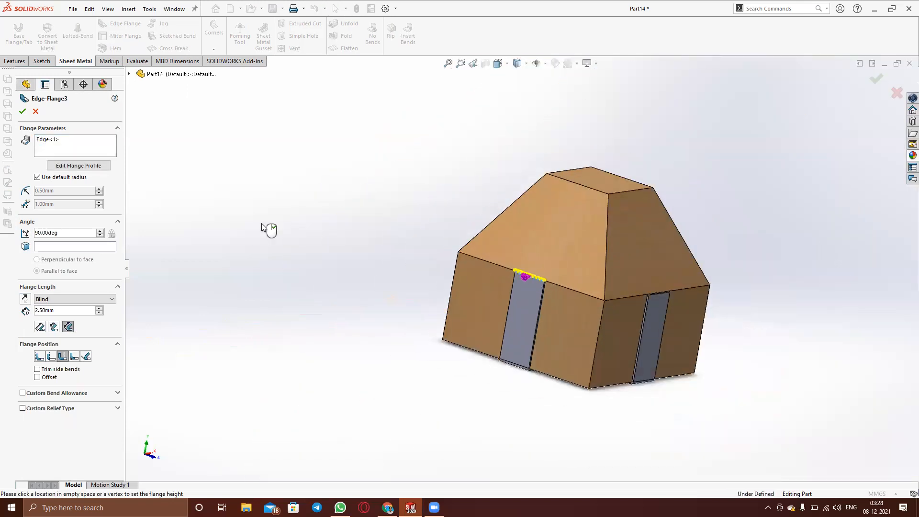
click(83, 154)
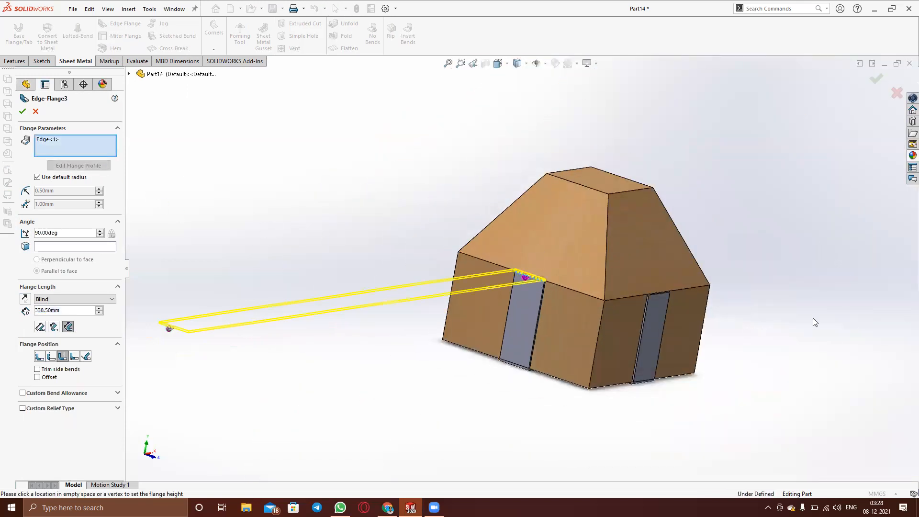
click(663, 297)
Add the upper end edge of the third upright flange to the edge flange selection
middle_drag(708, 291, 635, 267)
scroll(635, 267, down, 2)
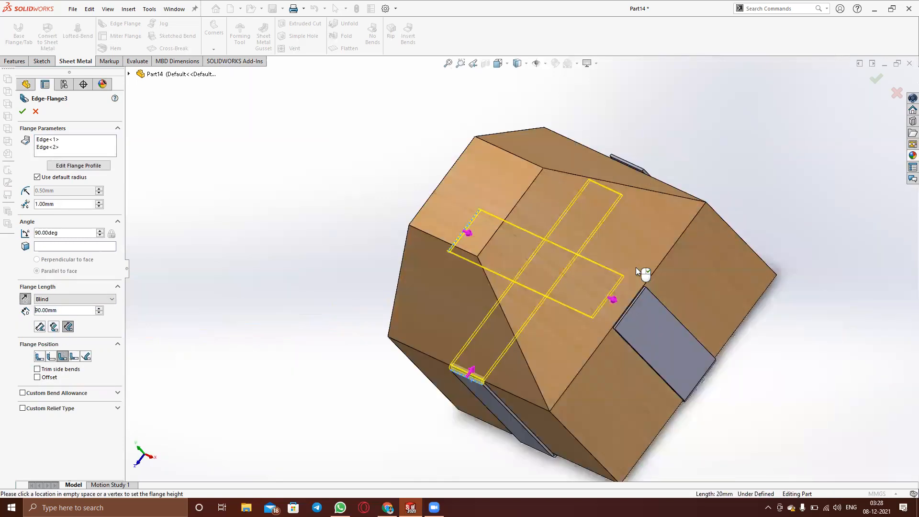
scroll(635, 267, up, 2)
scroll(604, 292, down, 6)
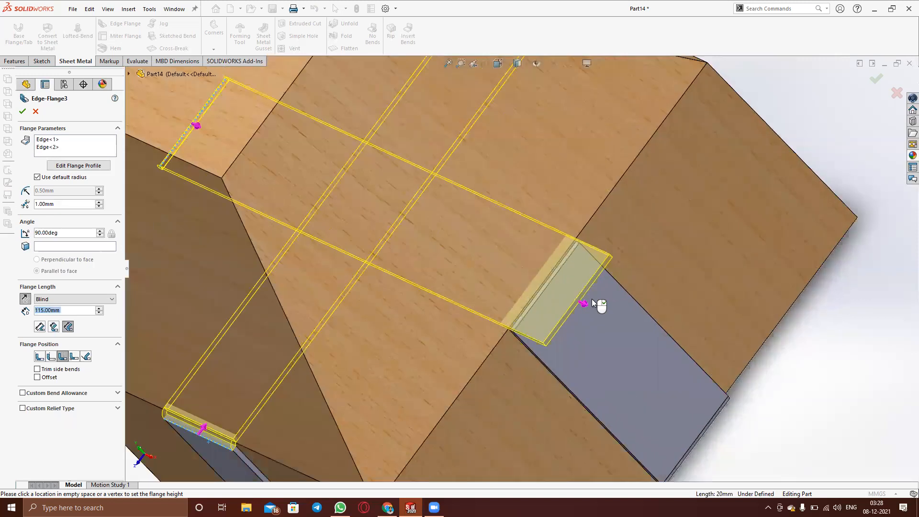
click(82, 152)
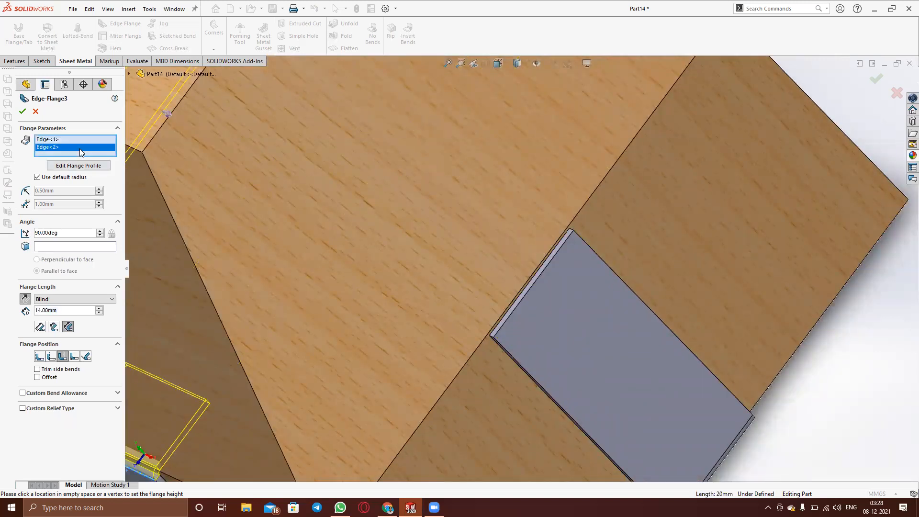
click(531, 287)
scroll(531, 275, up, 8)
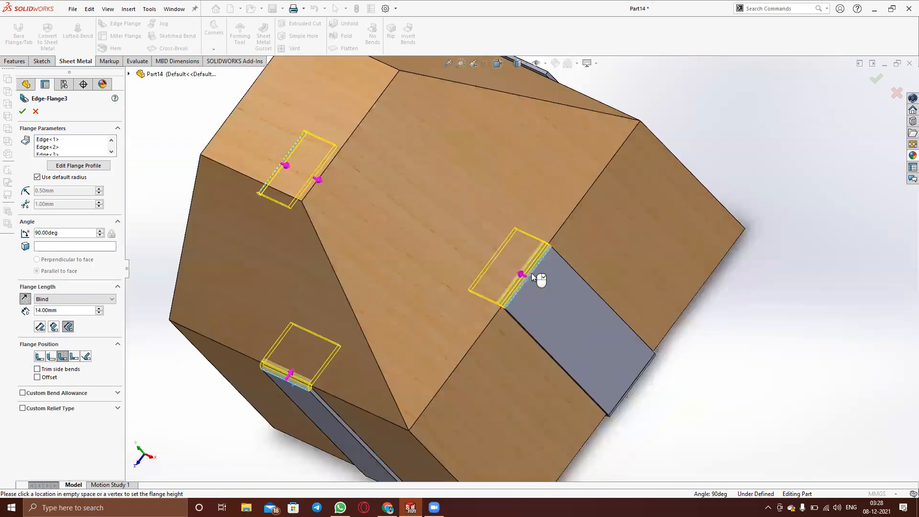
Add the fourth upright flange's upper end edge so all four sides are selected
middle_drag(606, 160, 508, 213)
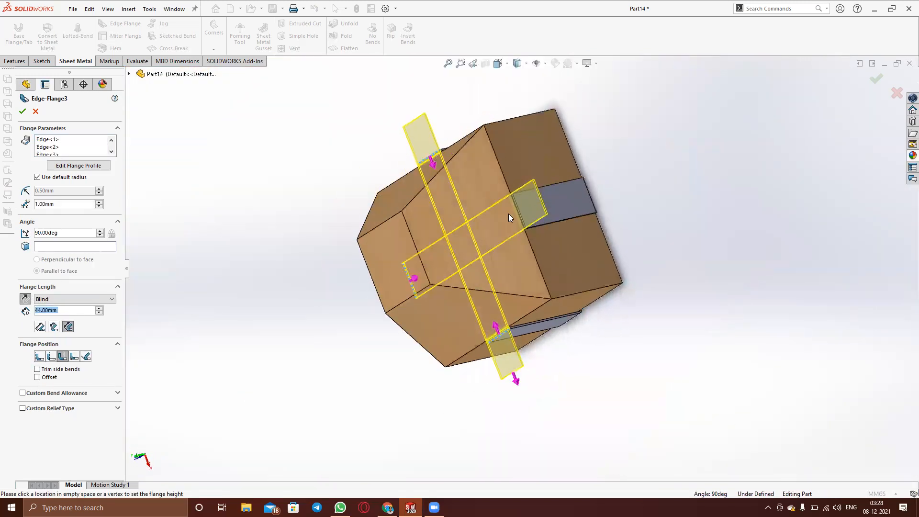
scroll(513, 213, down, 5)
click(77, 147)
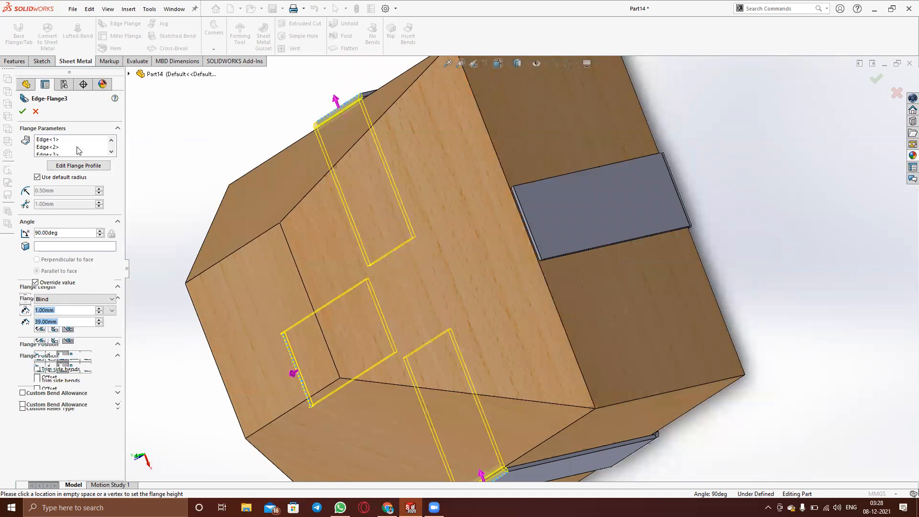
click(530, 228)
Flip the flange length direction and set the length to Up To Vertex at a corner of the taper's top face
click(25, 298)
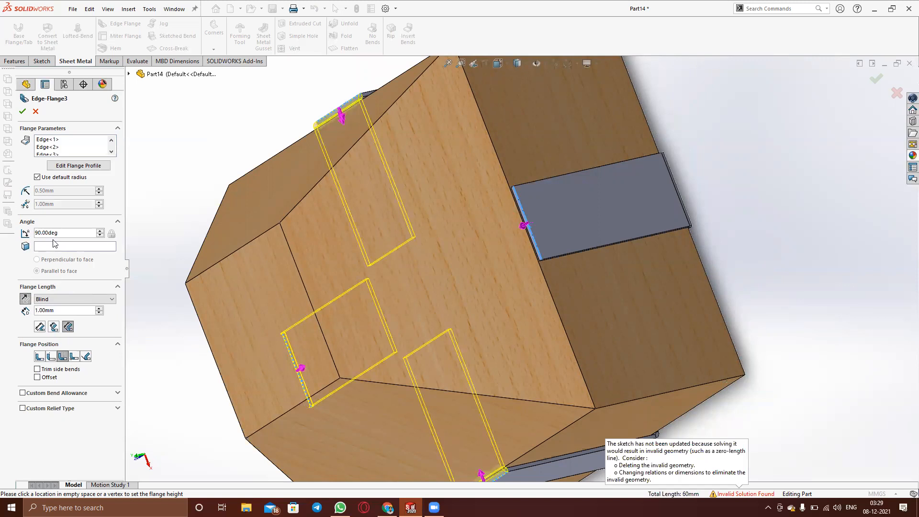
click(48, 299)
click(50, 310)
click(339, 378)
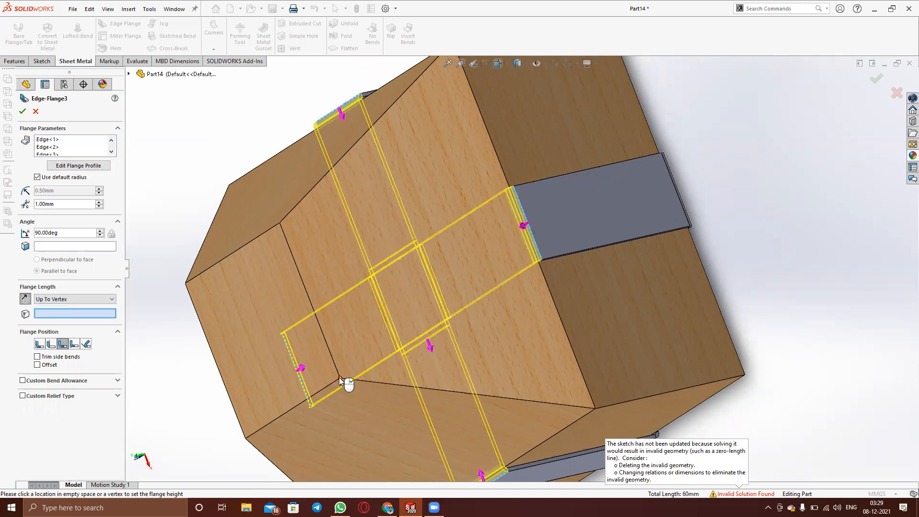
Set the flange angle parallel to the sloping taper face above one of the selected edges and create the four edge flanges
click(43, 248)
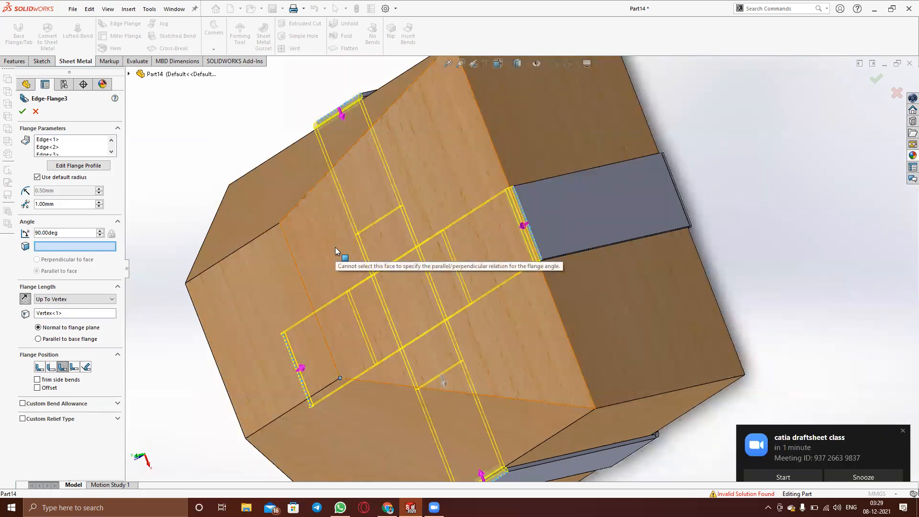
click(254, 204)
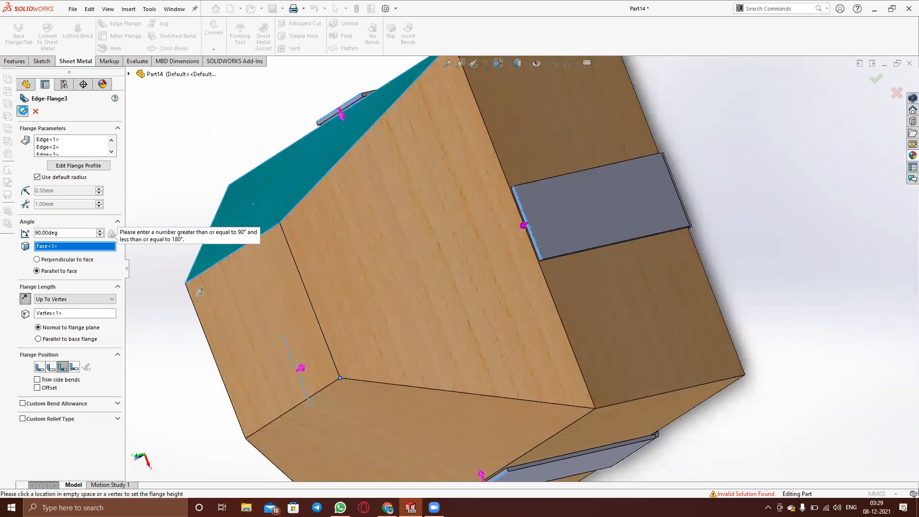
click(22, 111)
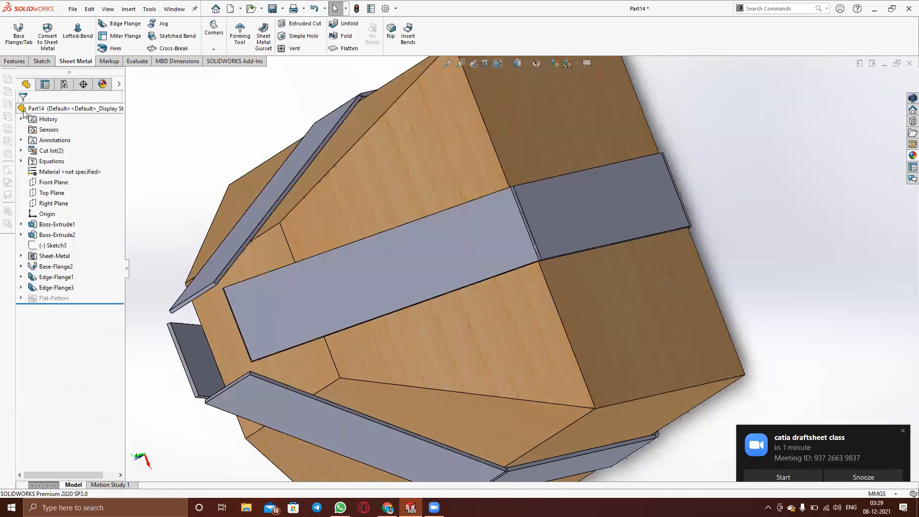
middle_drag(225, 128, 319, 124)
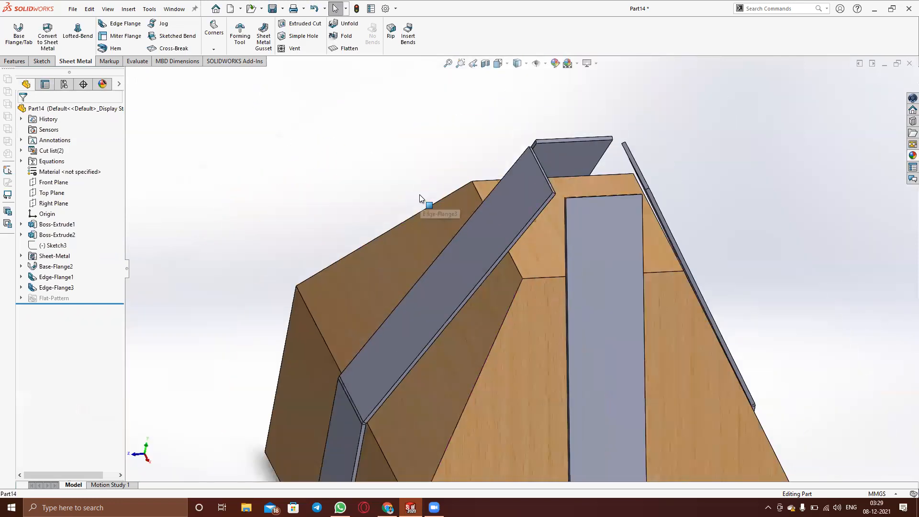
scroll(419, 194, up, 4)
middle_drag(638, 266, 522, 261)
scroll(521, 260, down, 3)
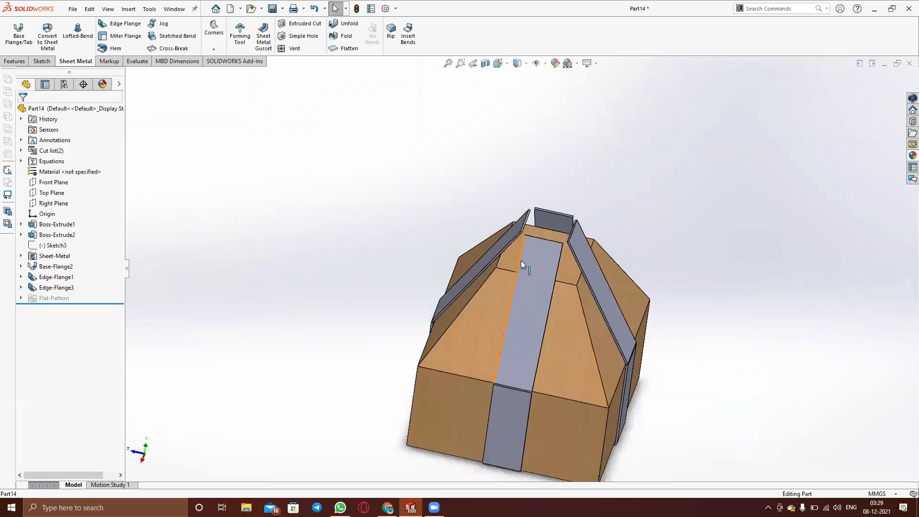
Start an edge flange with the Material Inside position and select the upper end edges of two upright flanges
scroll(520, 260, down, 2)
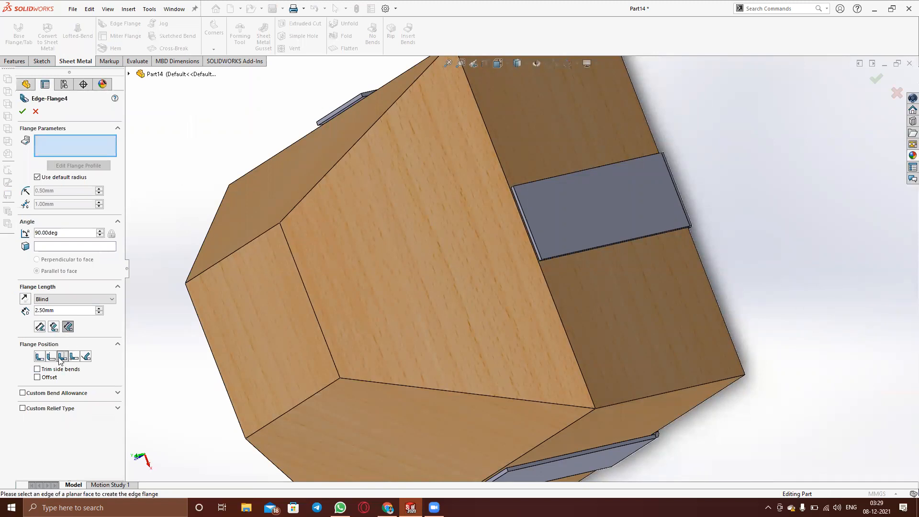
click(40, 357)
click(526, 217)
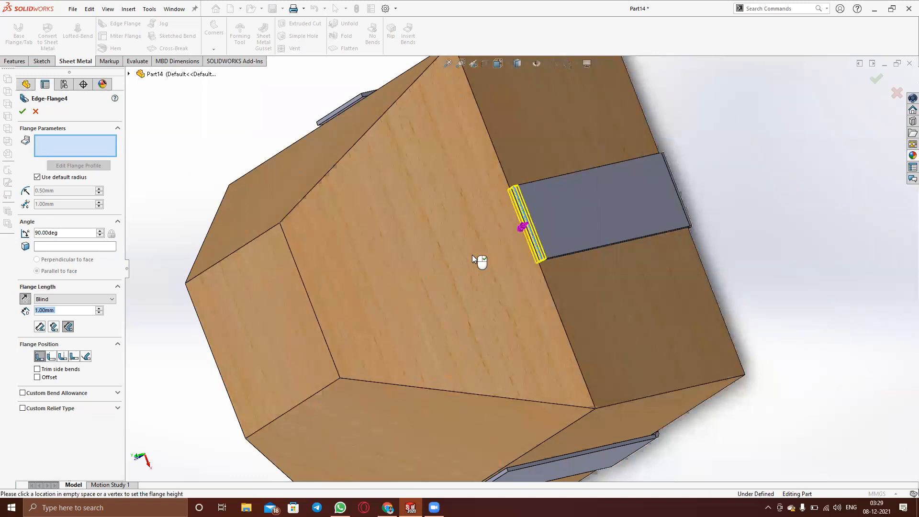
scroll(472, 255, up, 2)
scroll(380, 197, up, 2)
middle_drag(448, 220, 477, 273)
click(59, 148)
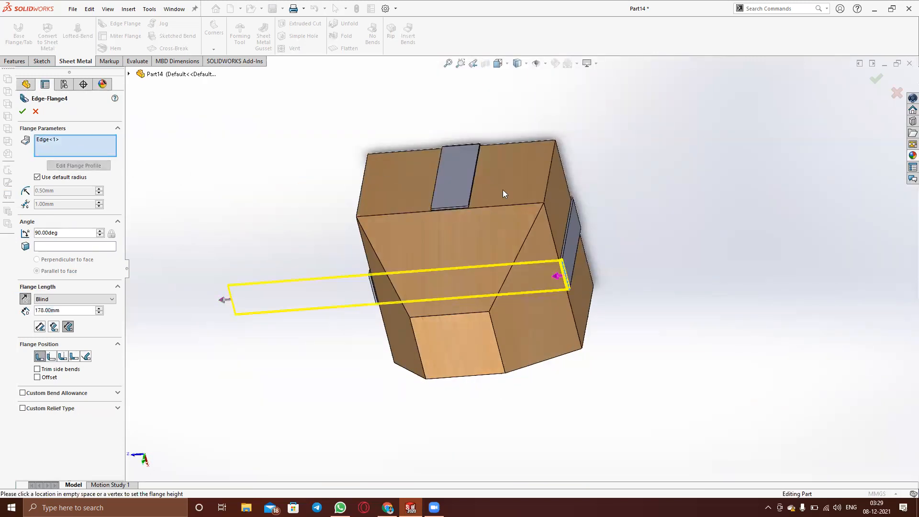
click(447, 206)
Add the upper end edge of the third upright flange to the edge flange selection
middle_drag(430, 254, 459, 167)
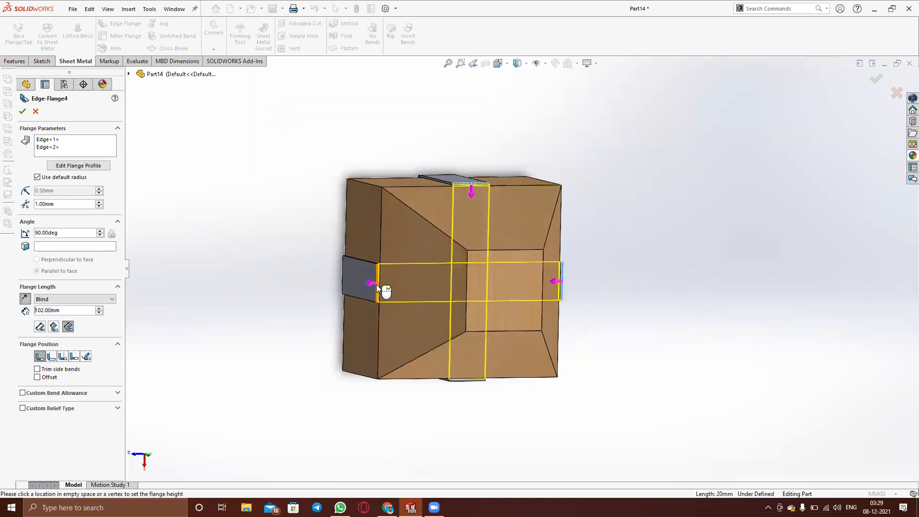
scroll(383, 286, down, 3)
scroll(430, 282, down, 5)
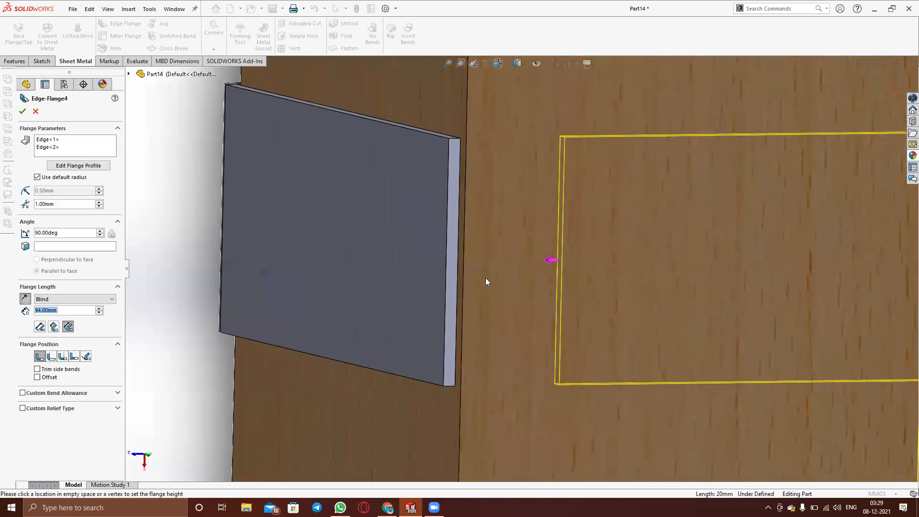
click(74, 148)
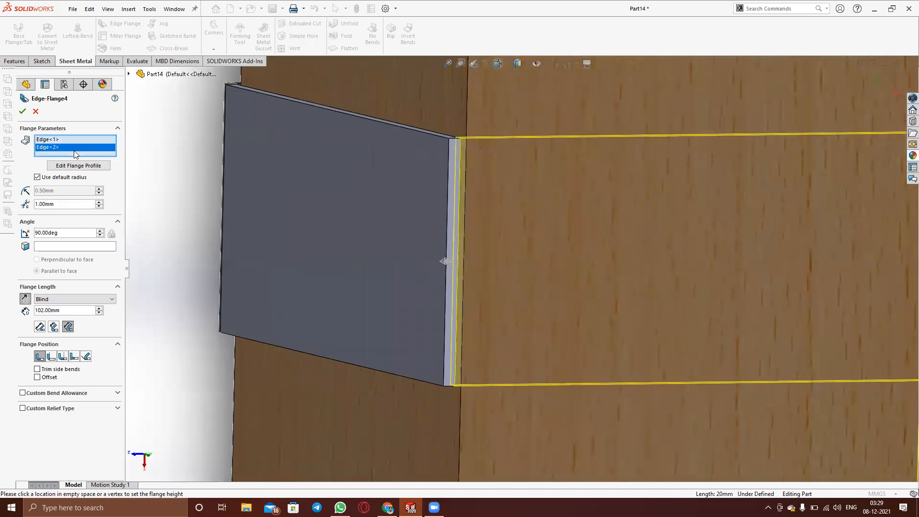
click(445, 279)
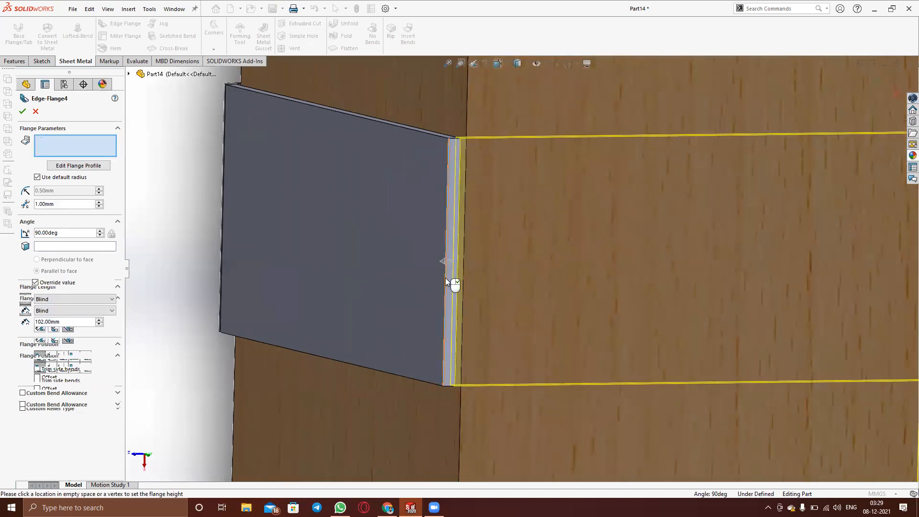
Add the fourth upright flange's upper end edge to complete the four-sided edge flange selection
scroll(445, 280, up, 3)
scroll(521, 273, up, 3)
middle_drag(623, 407, 612, 295)
click(593, 387)
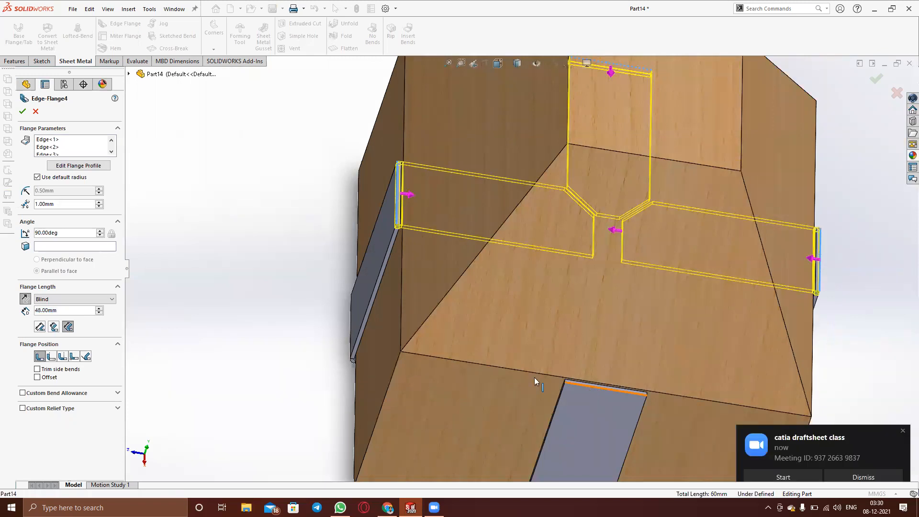
click(80, 149)
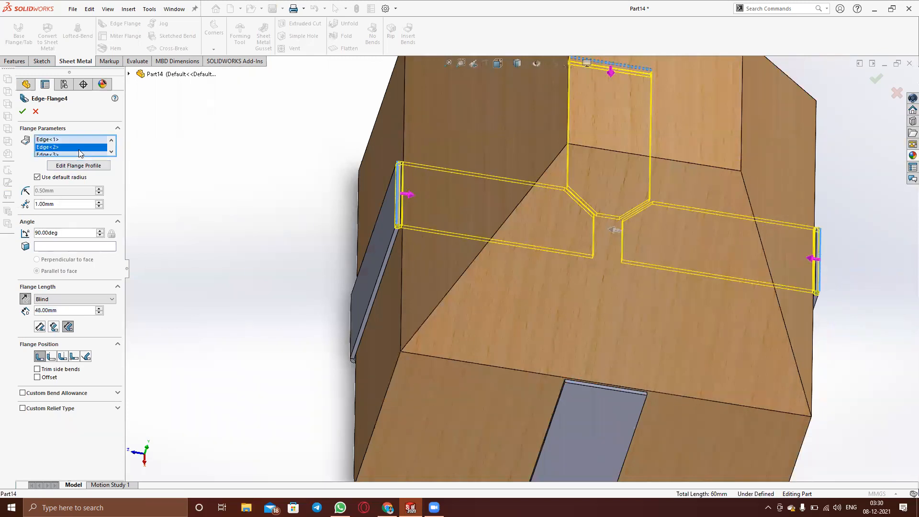
click(581, 384)
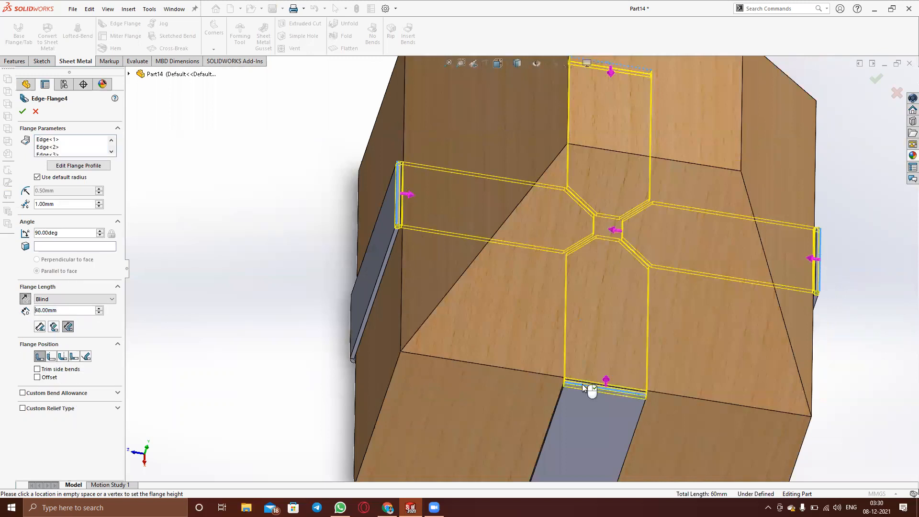
Try to create the four flanges Up To Vertex at a corner of the taper's top face, angled parallel to one sloping face
click(47, 301)
click(53, 317)
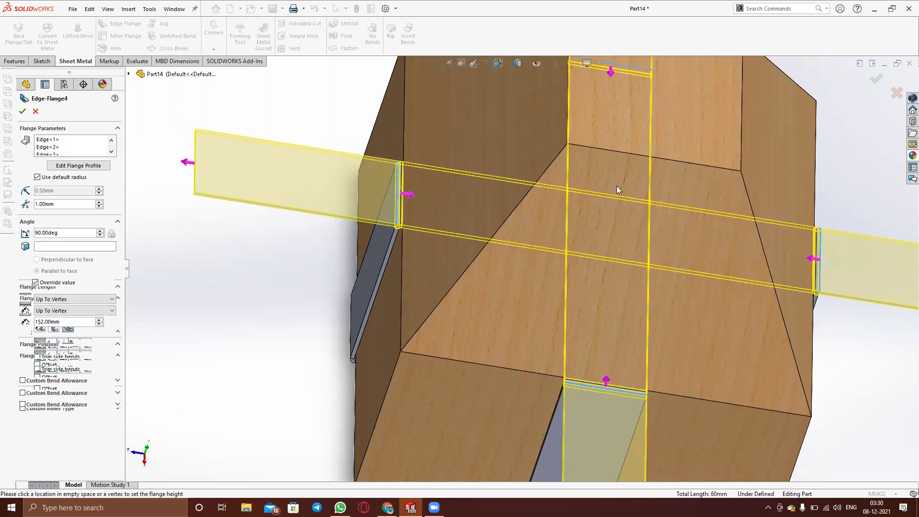
middle_drag(702, 182, 702, 131)
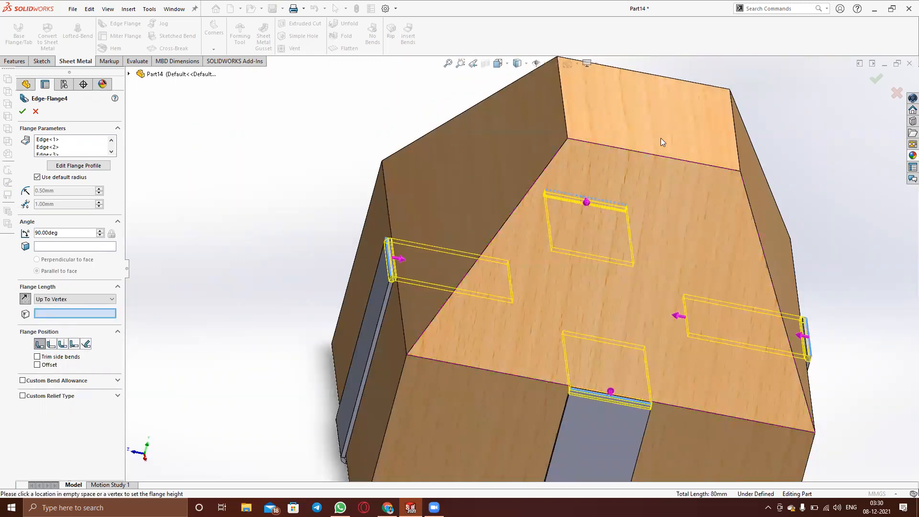
click(568, 137)
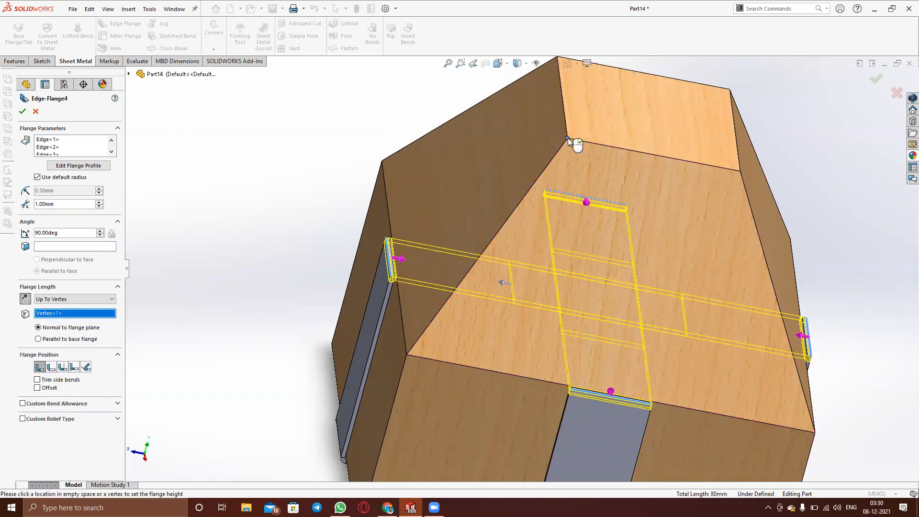
click(67, 247)
click(483, 206)
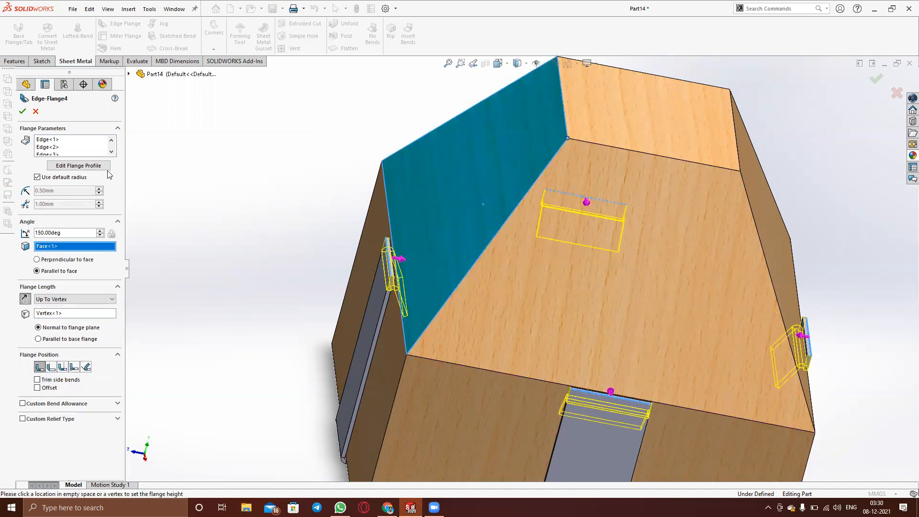
click(23, 112)
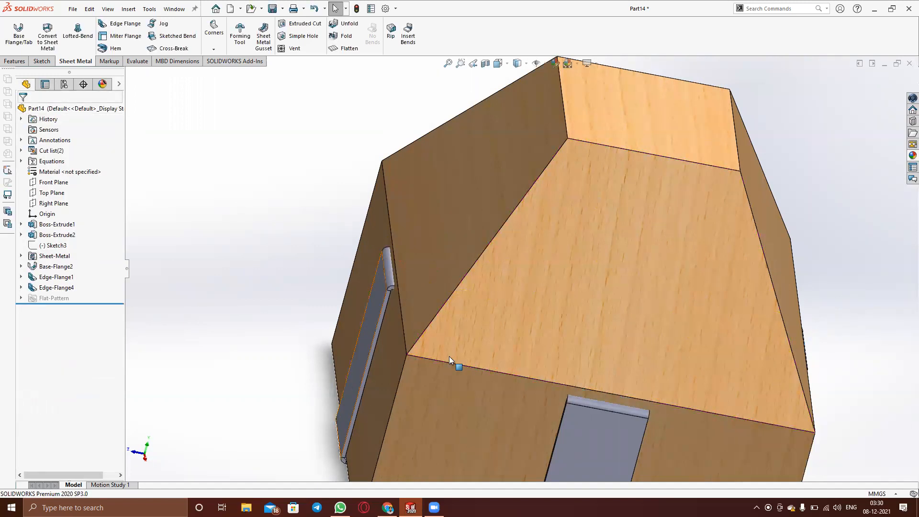
Check the bent flange ends around the block and undo the four-sided edge flange
middle_drag(532, 375, 514, 354)
scroll(611, 365, up, 3)
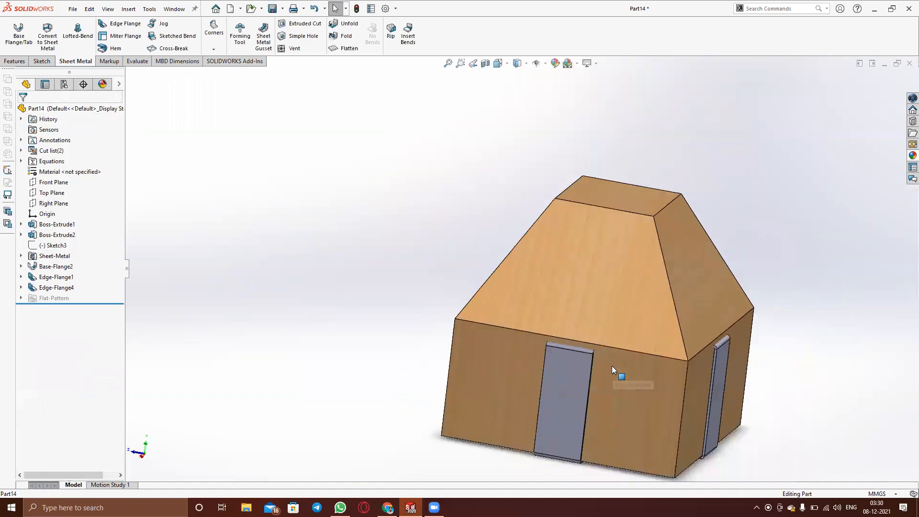
scroll(611, 366, down, 1)
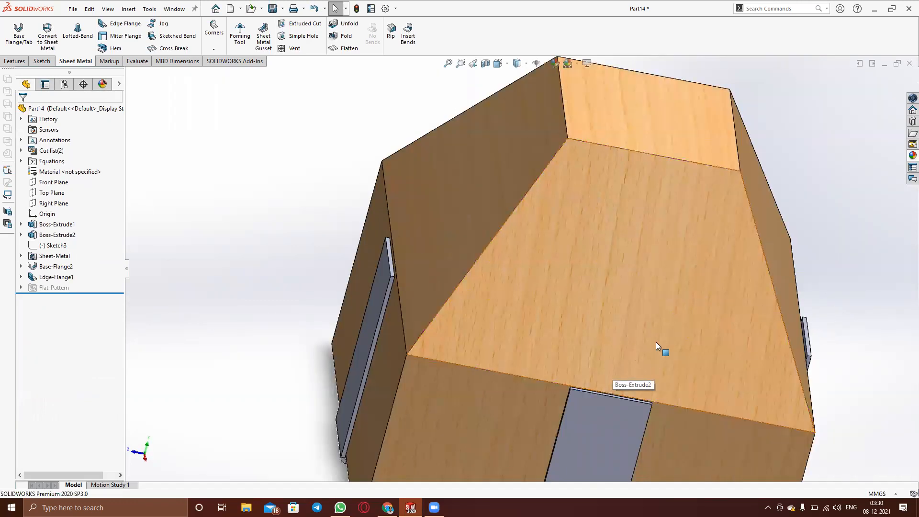
Start an edge flange on one upright flange's upper end edge, with length Up To Vertex at the nearest top-face corner
middle_drag(861, 308, 772, 331)
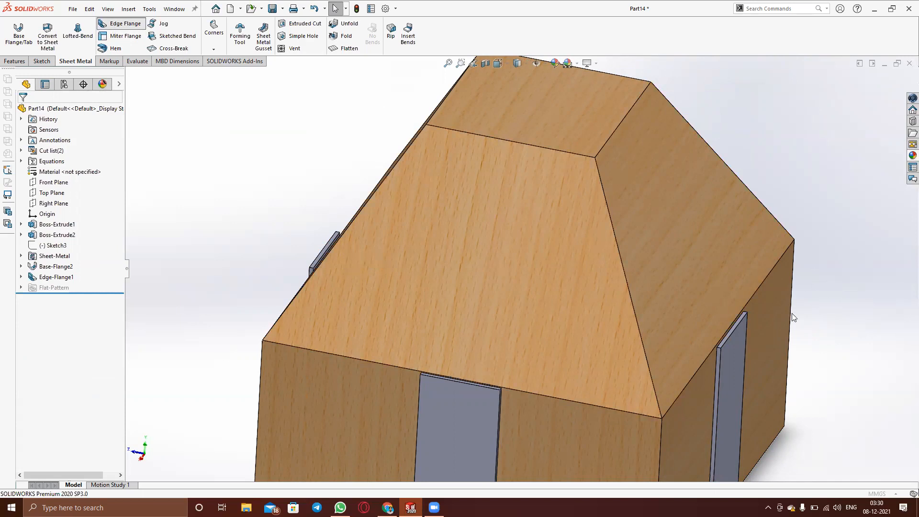
click(734, 331)
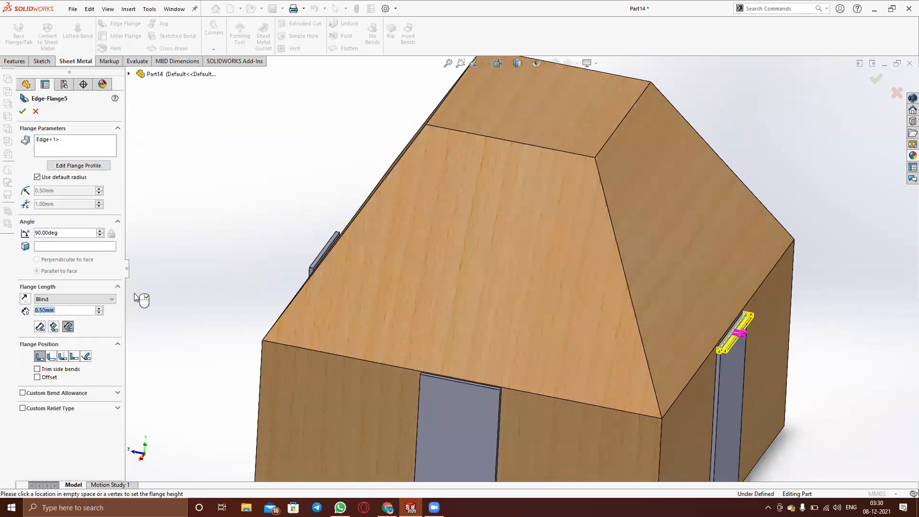
click(69, 299)
click(66, 313)
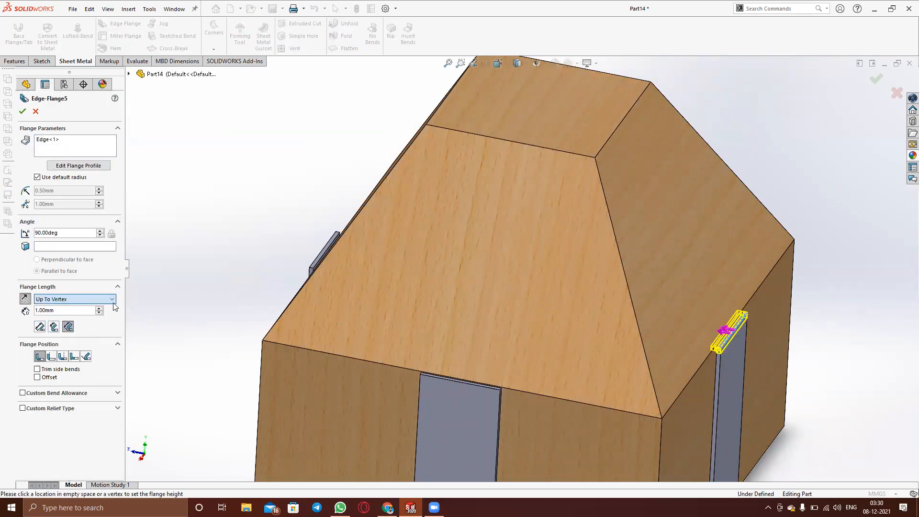
click(595, 158)
Set the single flange's angle parallel to the sloping taper face above it and create the edge flange
click(61, 248)
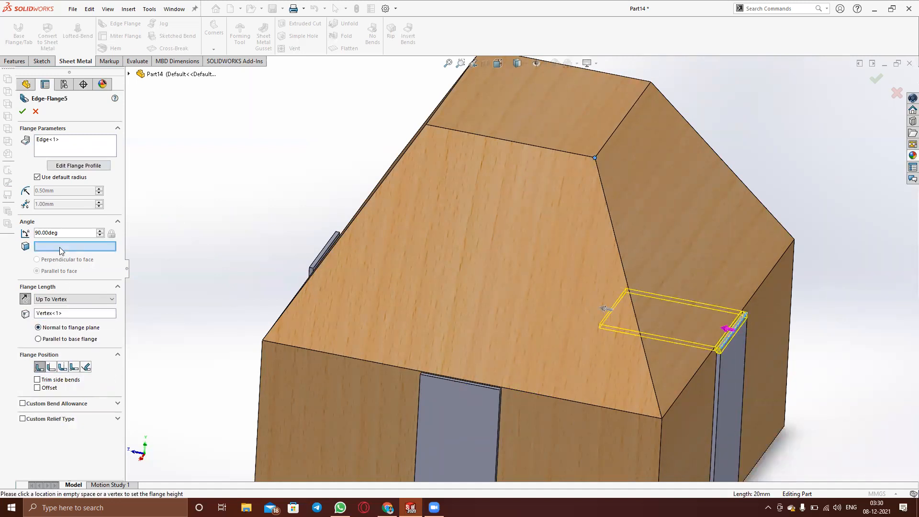
click(693, 225)
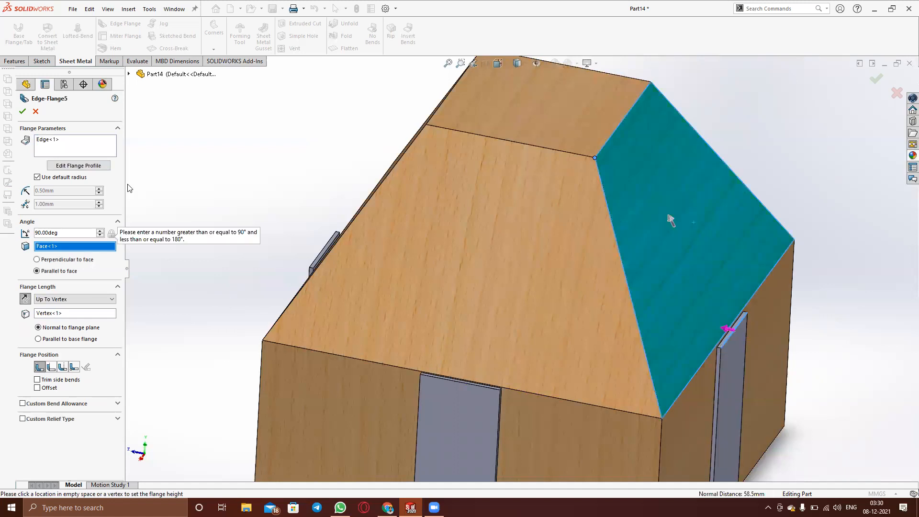
click(23, 111)
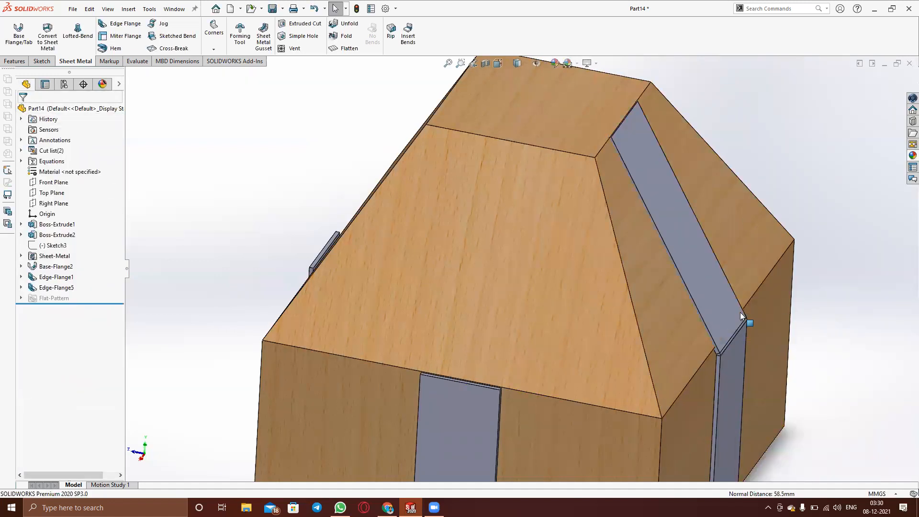
Inspect the bend where the upright flange meets the taper and undo the single edge flange
scroll(740, 312, down, 5)
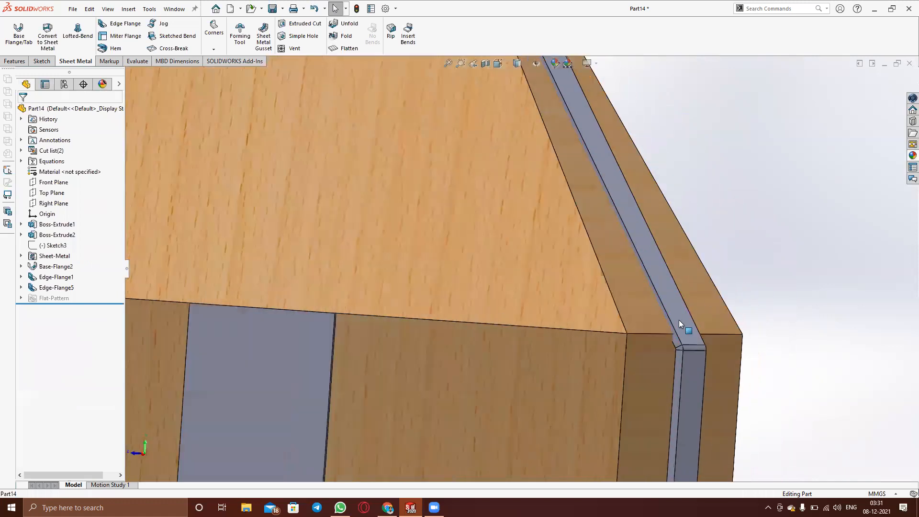
scroll(670, 332, down, 3)
key(ctrl+z)
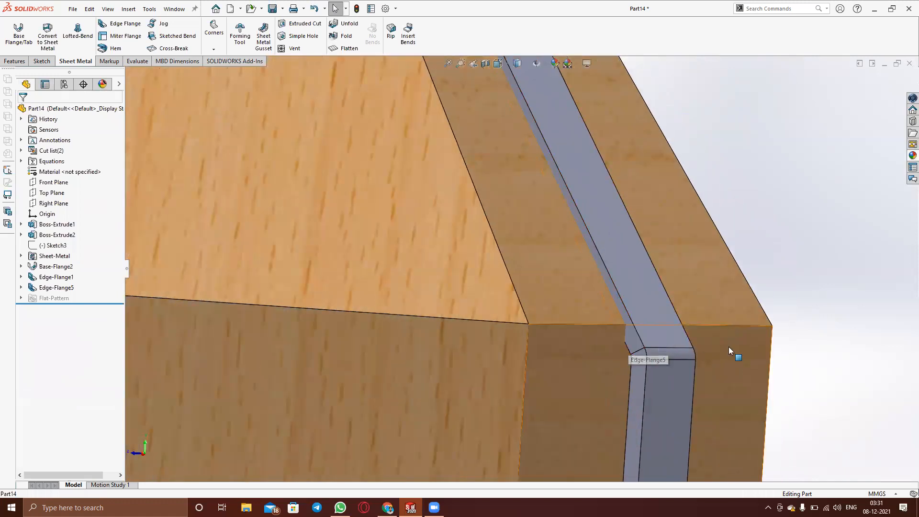
Restart the edge flange on the same upright flange's upper end edge, with length Up To Vertex at the top-face corner
scroll(727, 340, up, 8)
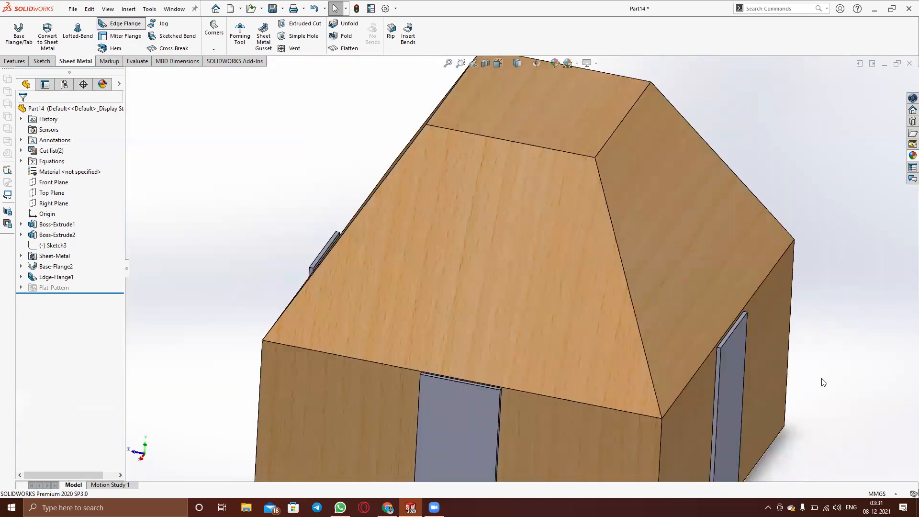
click(733, 330)
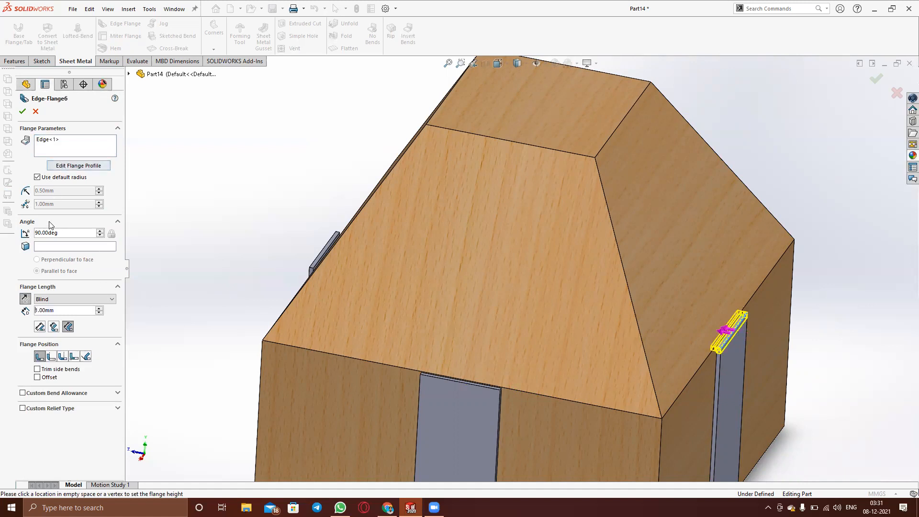
click(59, 299)
click(56, 314)
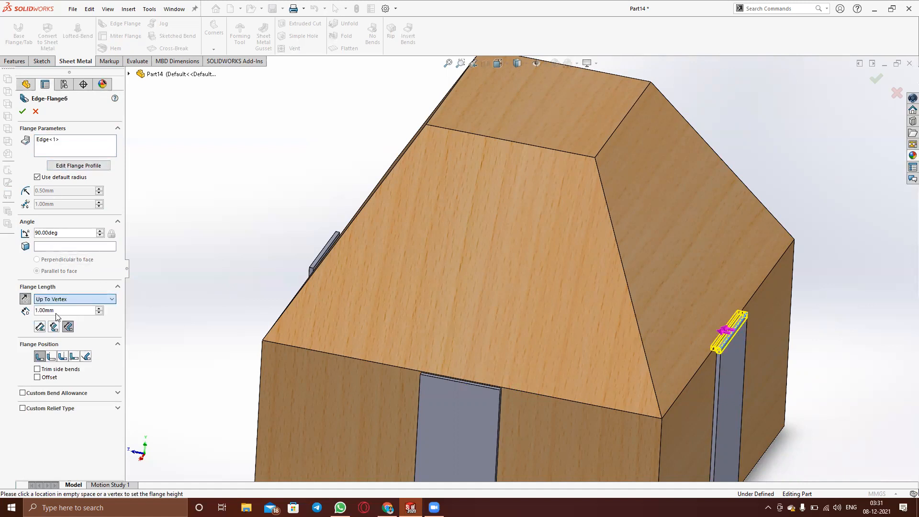
click(594, 158)
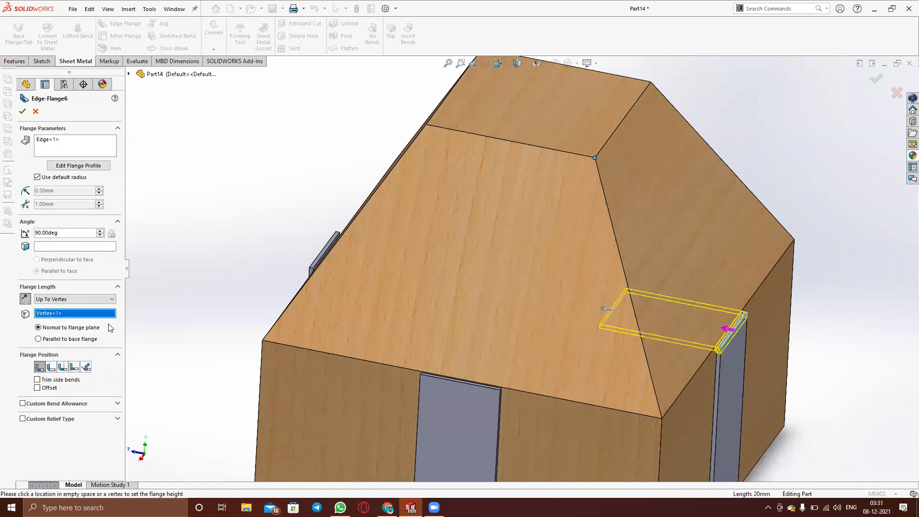
Set the flange angle parallel to the sloping face above and the position to Material Outside, and check the bend preview
click(65, 246)
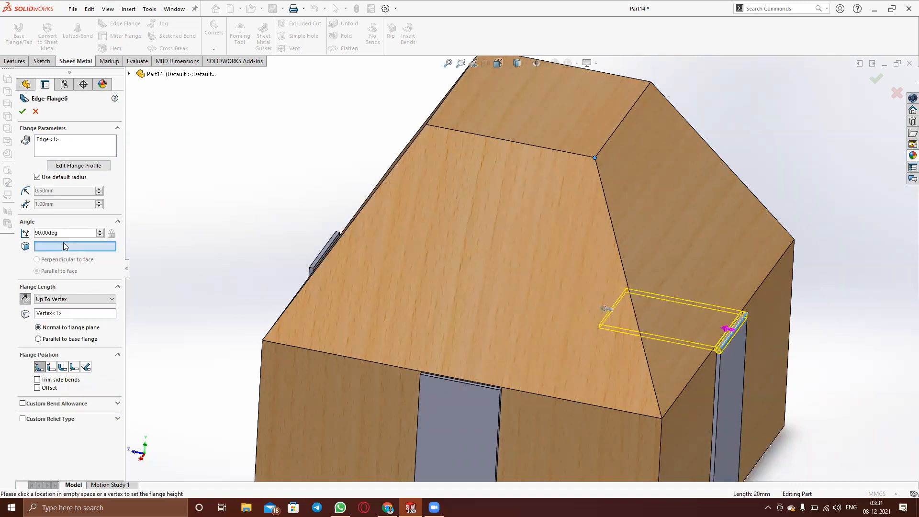
click(663, 238)
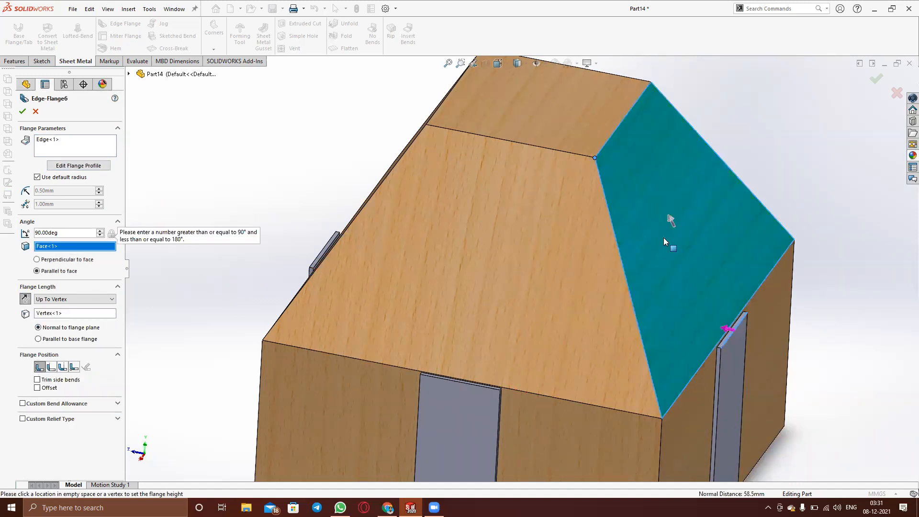
click(51, 368)
middle_drag(365, 382, 424, 379)
scroll(701, 422, down, 5)
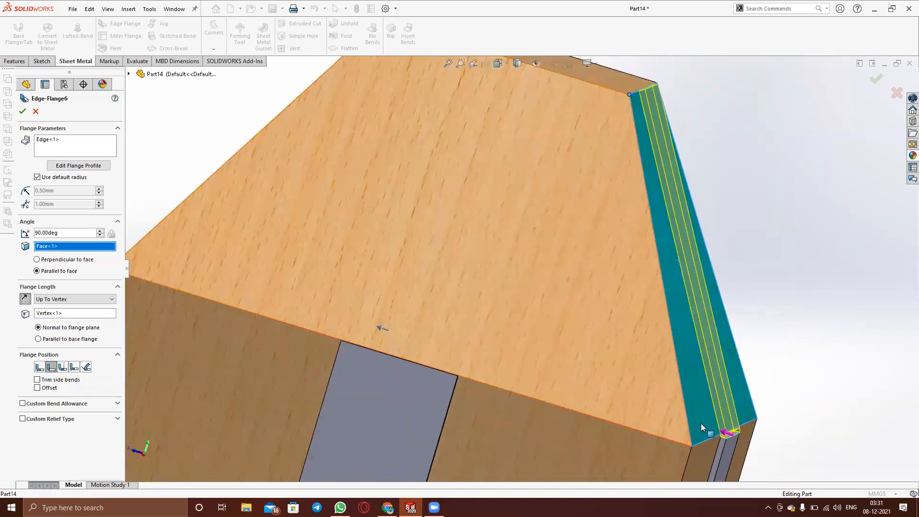
middle_drag(662, 402, 650, 386)
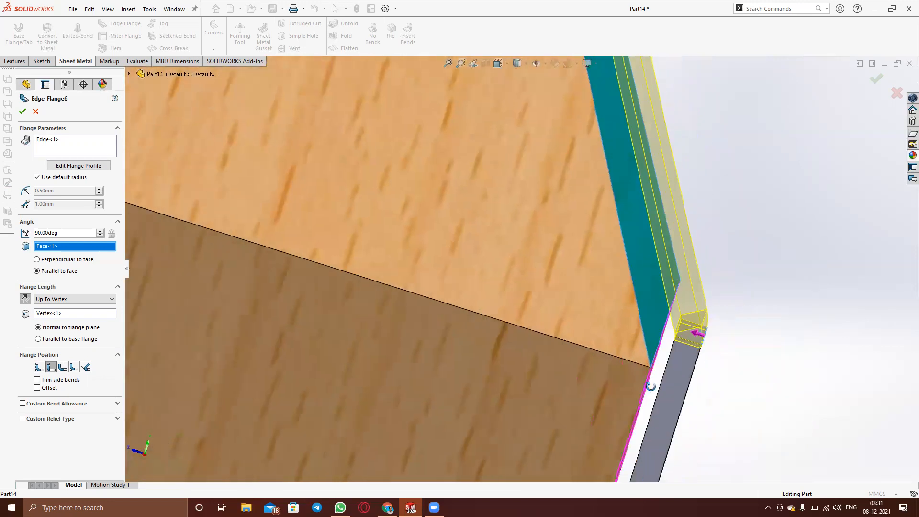
scroll(656, 363, up, 3)
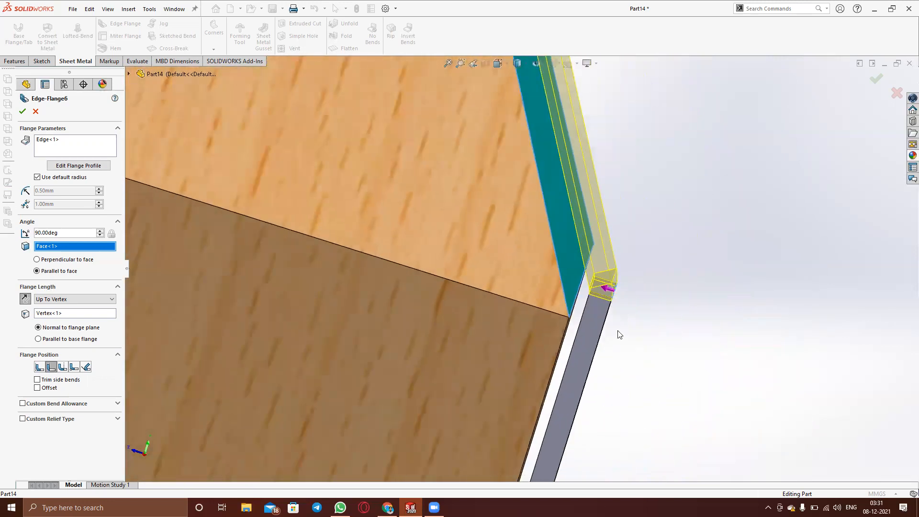
scroll(482, 181, up, 4)
scroll(482, 179, down, 5)
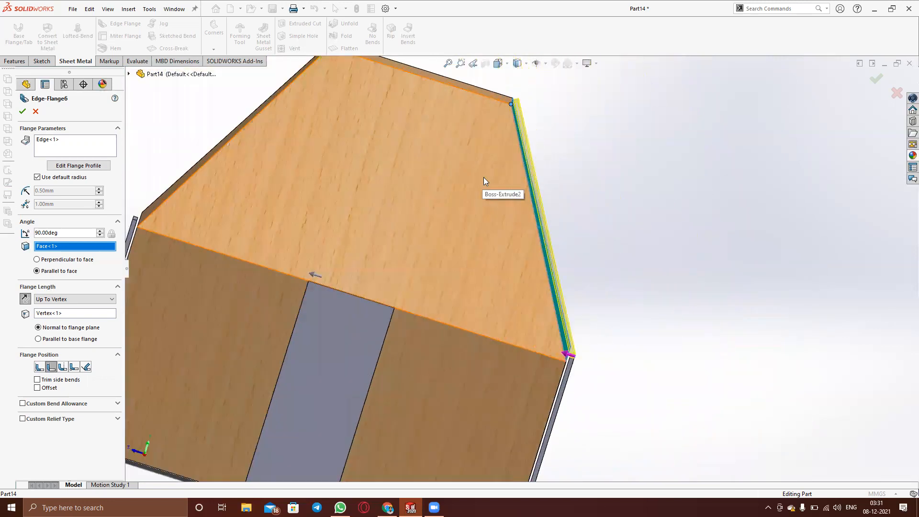
Create the Material Outside edge flange along the taper face and inspect its bend with the upright flange
middle_drag(536, 183, 527, 186)
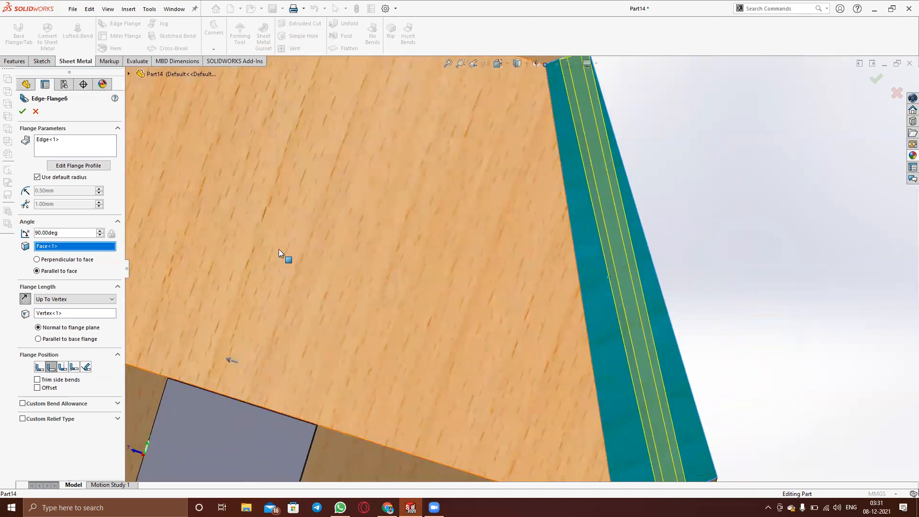
scroll(482, 350, up, 3)
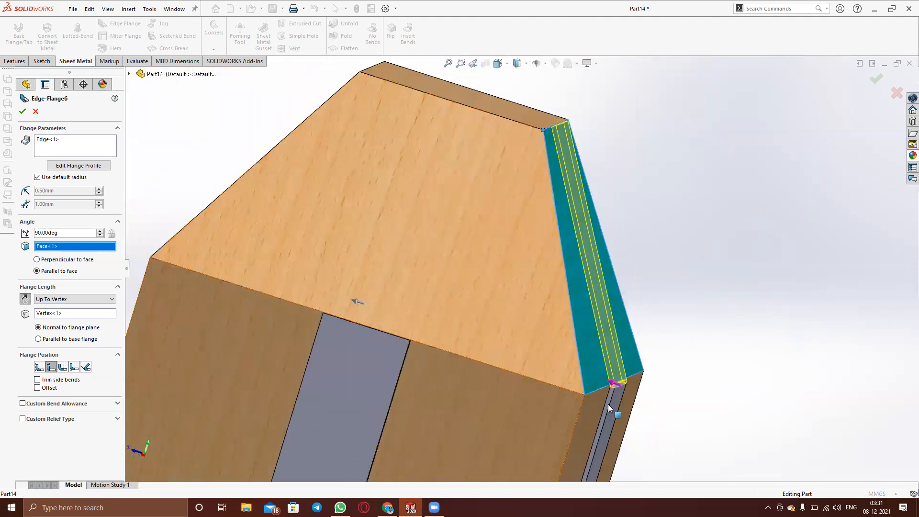
click(22, 112)
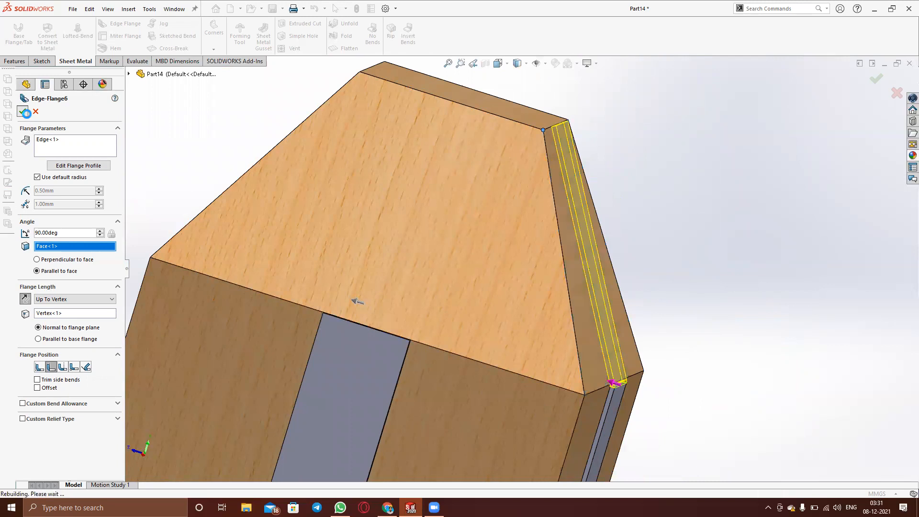
scroll(560, 334, down, 4)
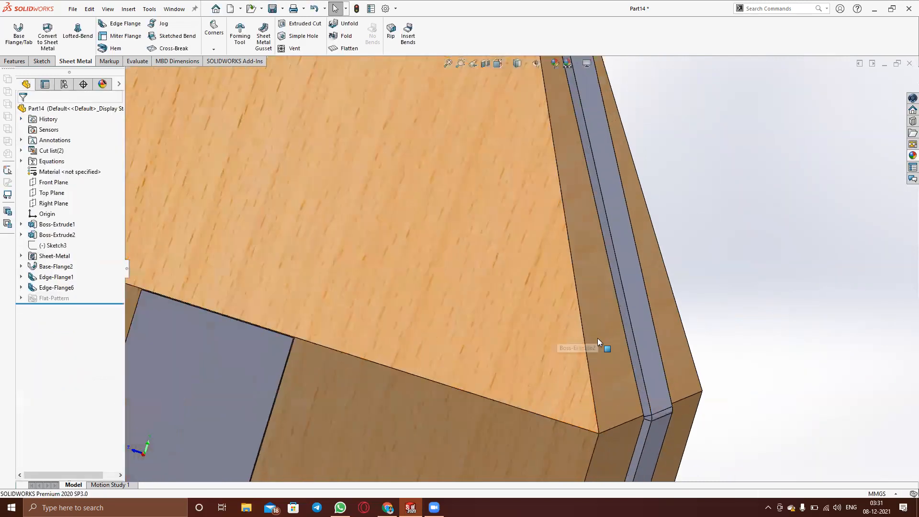
middle_drag(645, 399, 608, 359)
Start an edge flange on the neighbouring upright flange's upper end edge, with length Up To Vertex at a top-face corner
key(f)
scroll(621, 303, up, 3)
scroll(577, 264, down, 6)
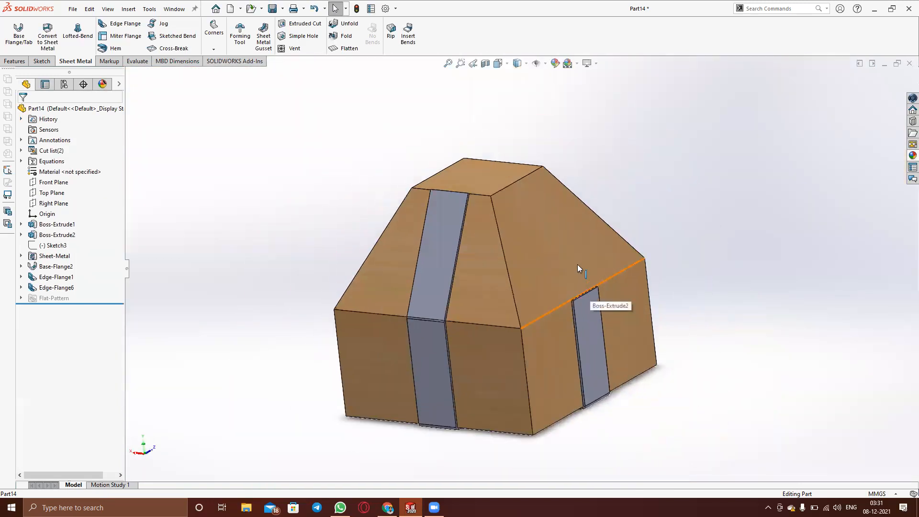
click(120, 24)
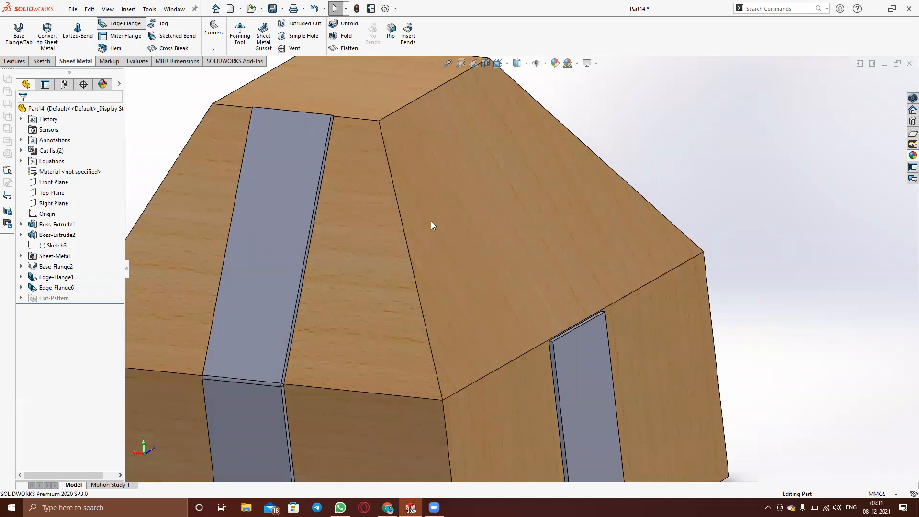
click(573, 329)
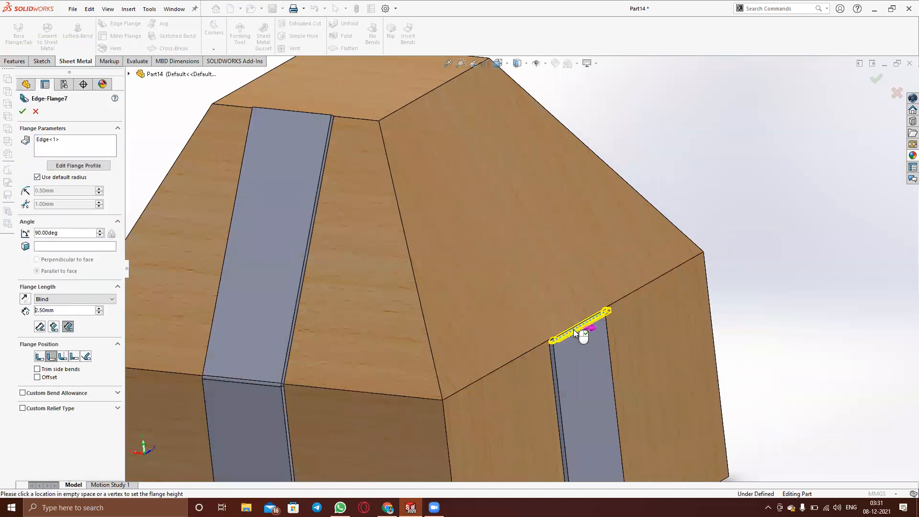
click(62, 299)
click(52, 312)
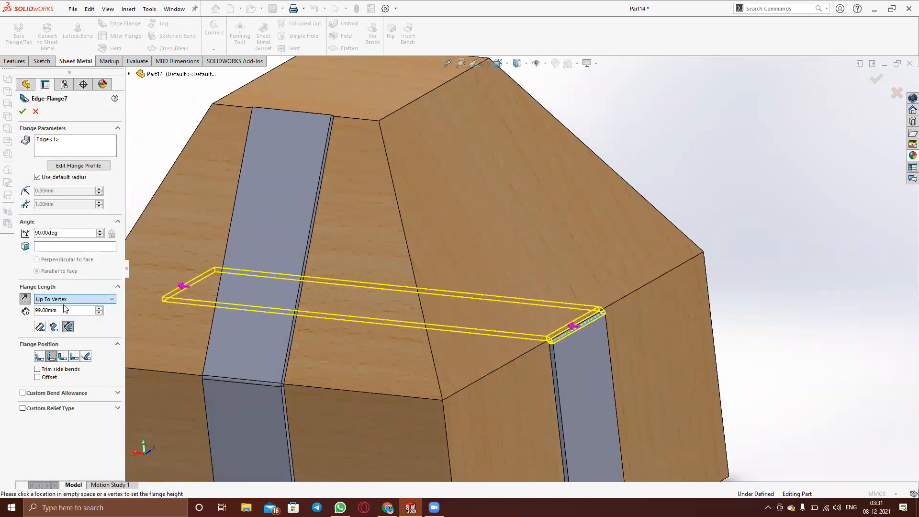
click(379, 121)
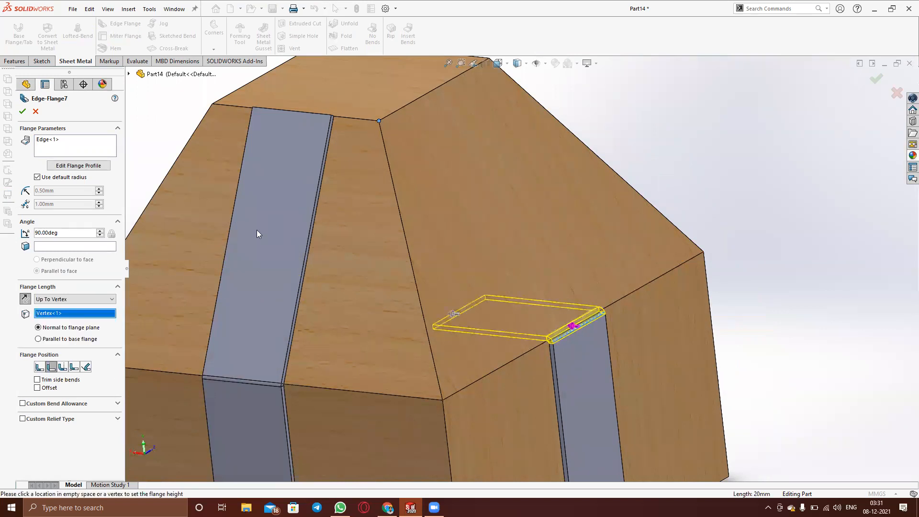
Set the flange angle parallel to the sloping taper face above the selected edge
click(48, 247)
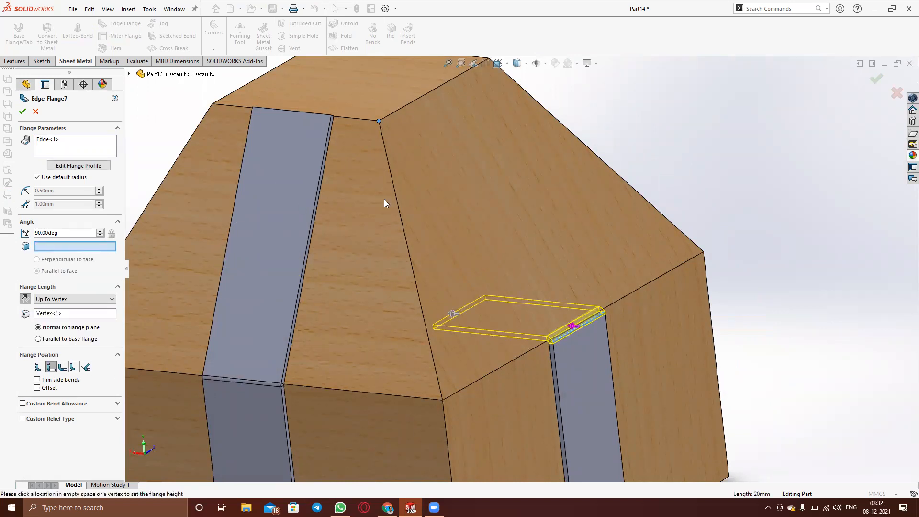
click(478, 205)
scroll(630, 209, up, 4)
middle_drag(622, 240, 576, 319)
Add the upper end edges of the two remaining upright flanges to the edge flange selection
click(47, 150)
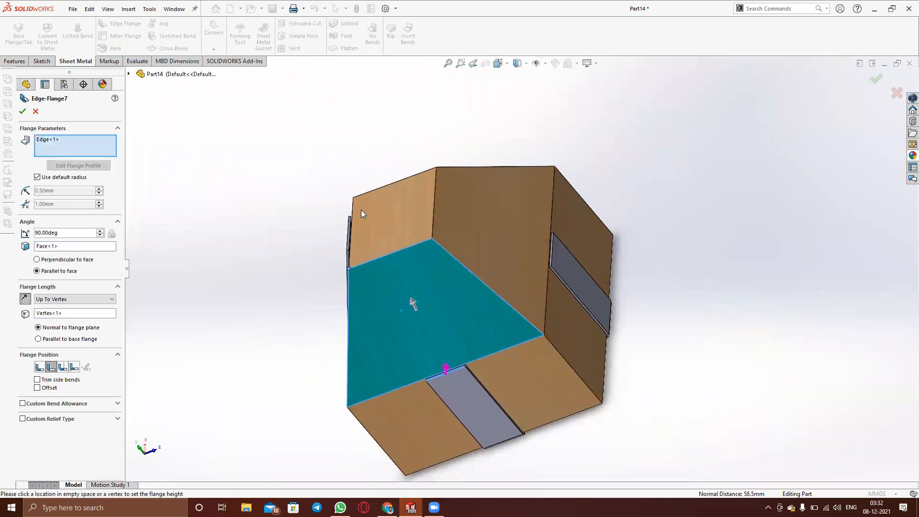
scroll(580, 221, down, 5)
click(625, 254)
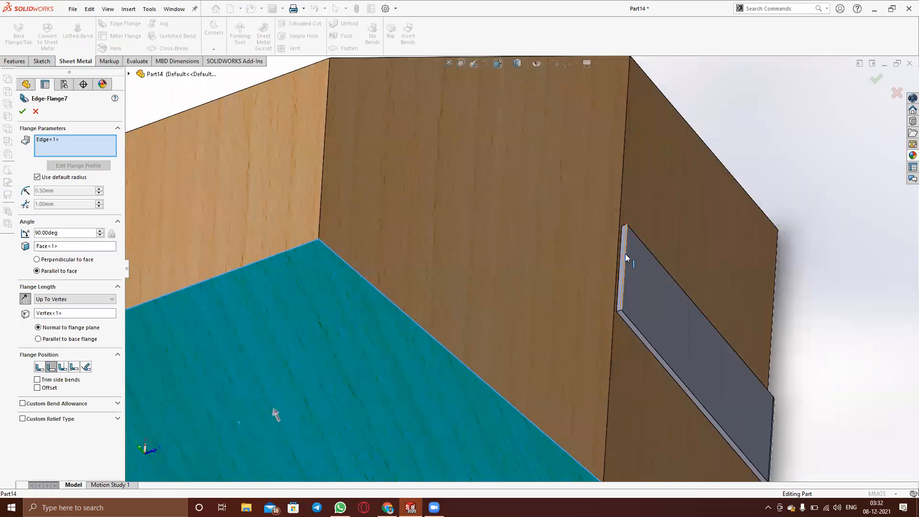
scroll(762, 149, up, 5)
middle_drag(675, 184, 544, 144)
click(502, 122)
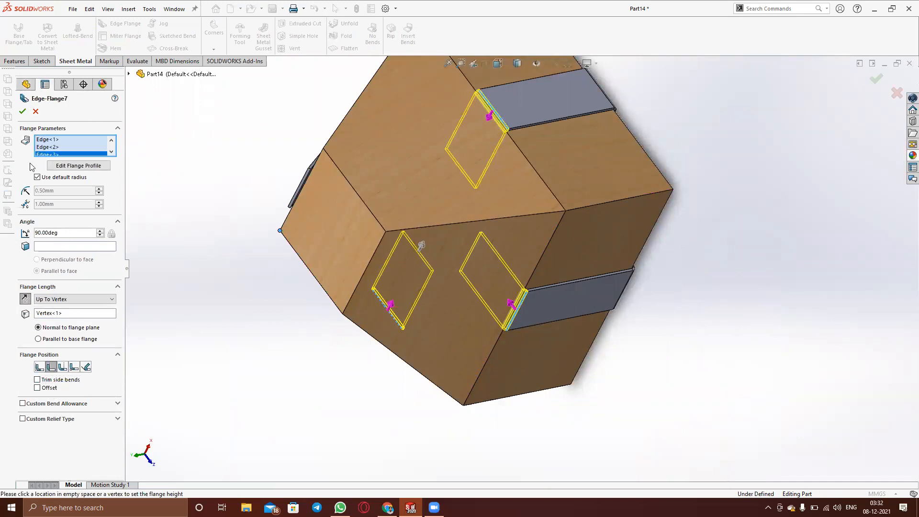
Set the angle of the three-edge flange parallel to a sloping taper face, create the flanges and check them around the block
click(53, 248)
middle_drag(262, 350, 313, 207)
click(245, 325)
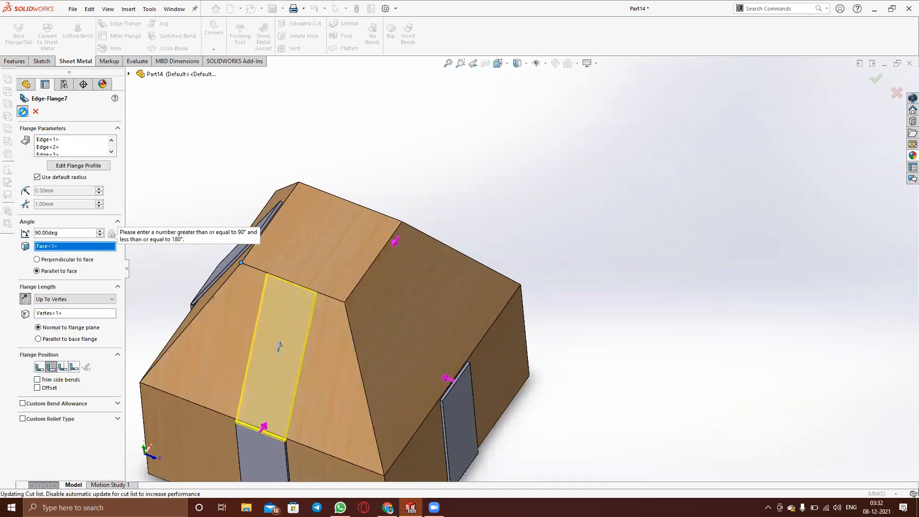
click(22, 112)
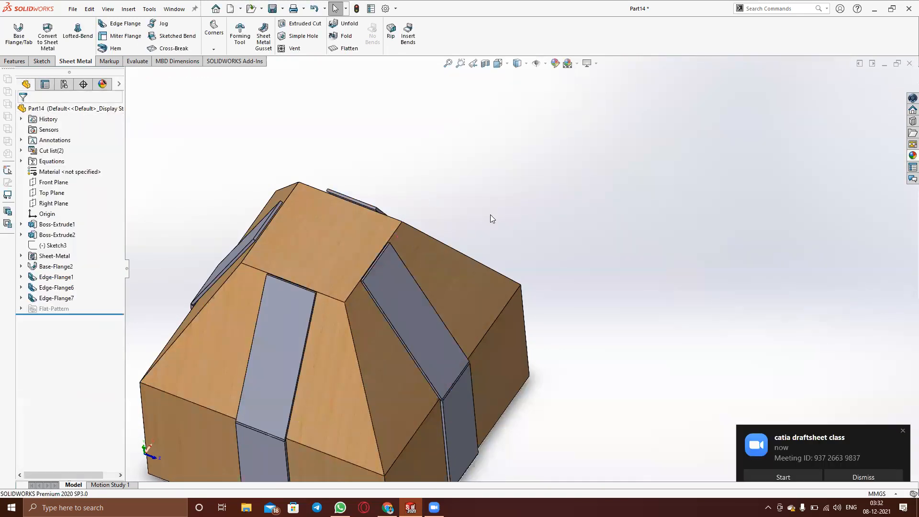
scroll(436, 248, down, 3)
scroll(312, 306, up, 6)
scroll(362, 334, down, 2)
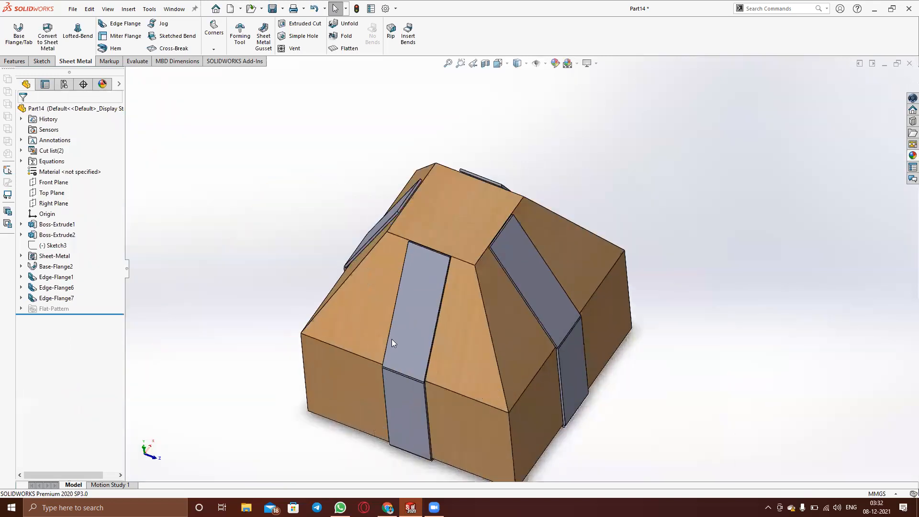
Start another edge flange using the upper end edges of all four sloping flanges around the block's top face
middle_drag(408, 358, 510, 263)
scroll(430, 188, down, 4)
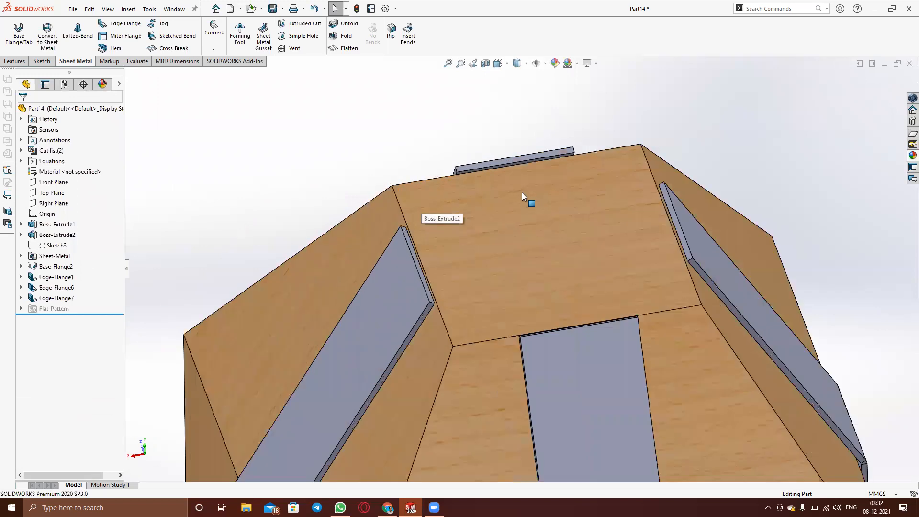
click(121, 28)
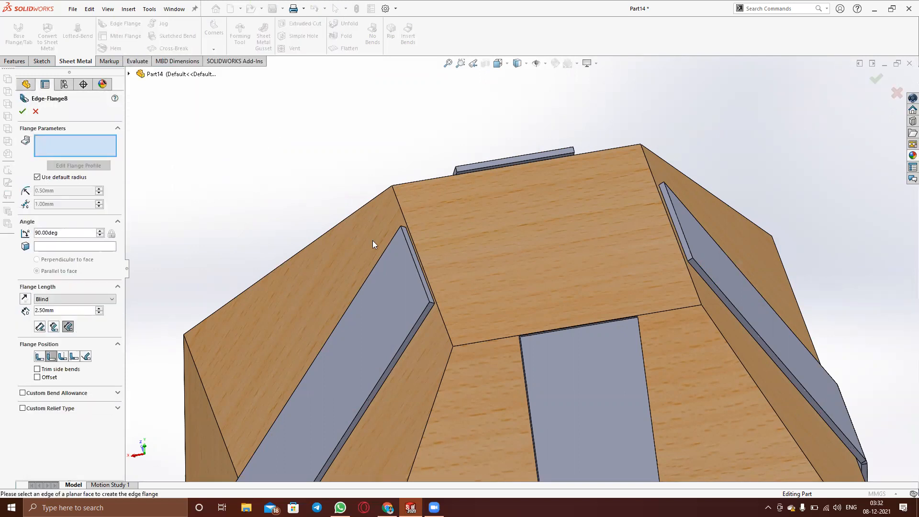
click(410, 255)
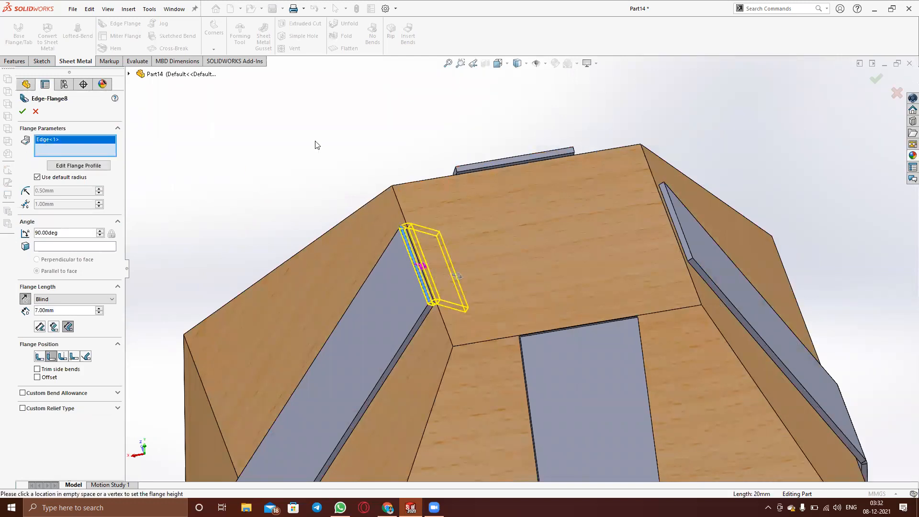
click(535, 161)
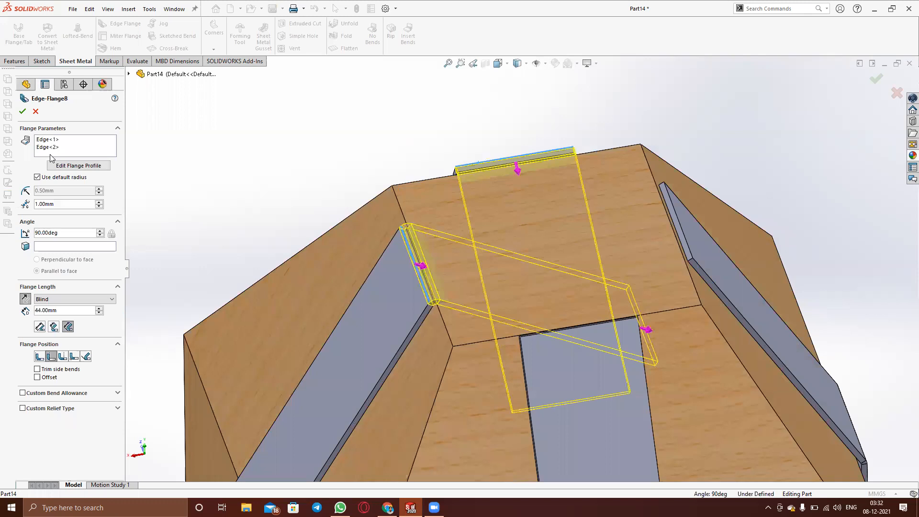
click(101, 148)
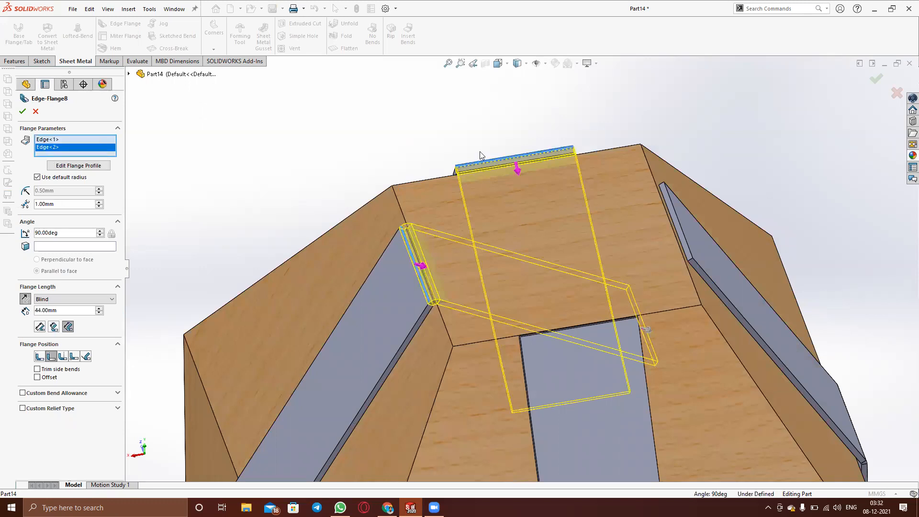
click(671, 207)
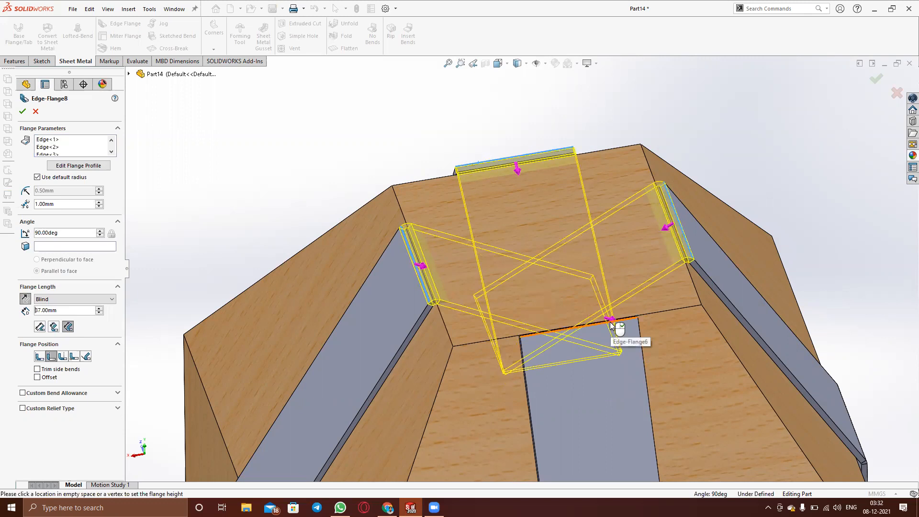
click(75, 141)
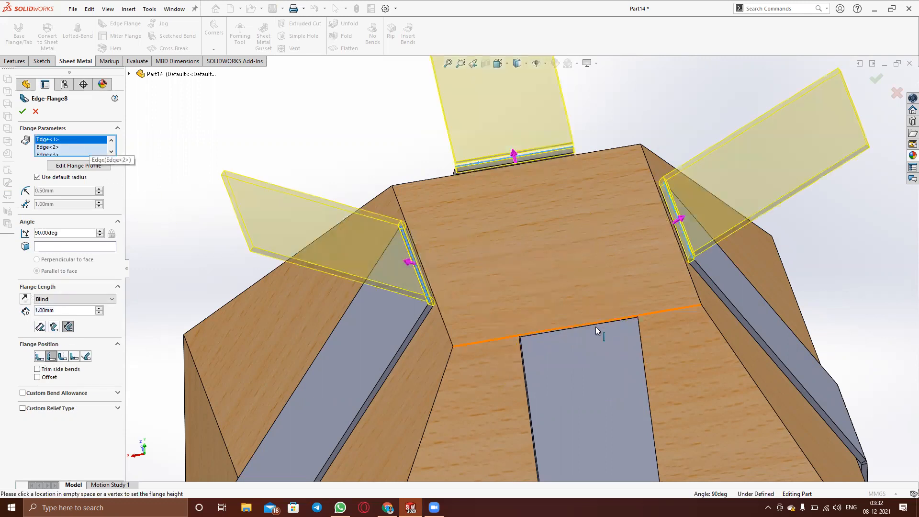
click(577, 327)
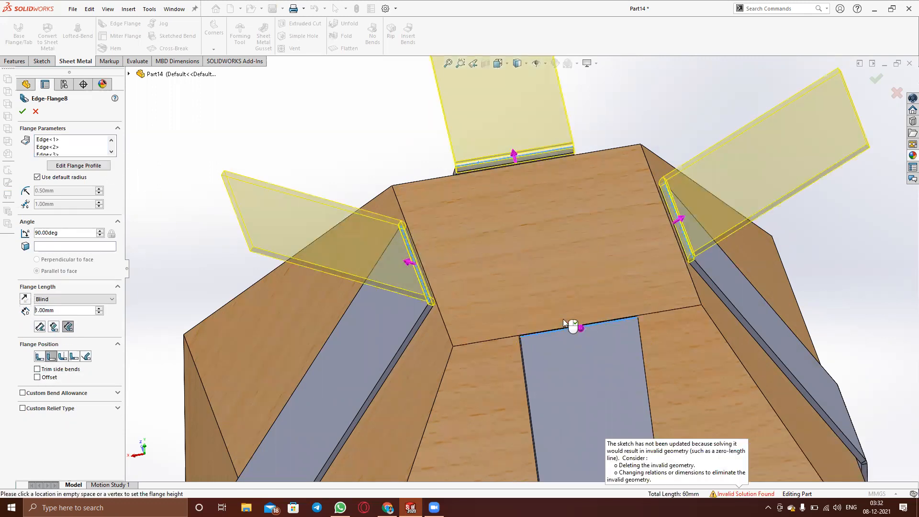
Give the four flanges a Blind length of 7 mm, angle them parallel to the block's top face and create them
scroll(534, 238, down, 2)
scroll(534, 239, up, 4)
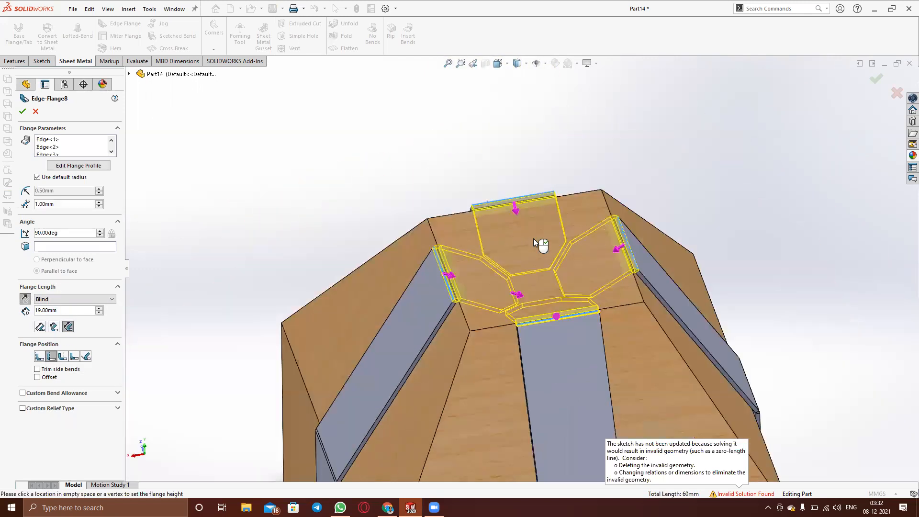
middle_drag(641, 124, 631, 164)
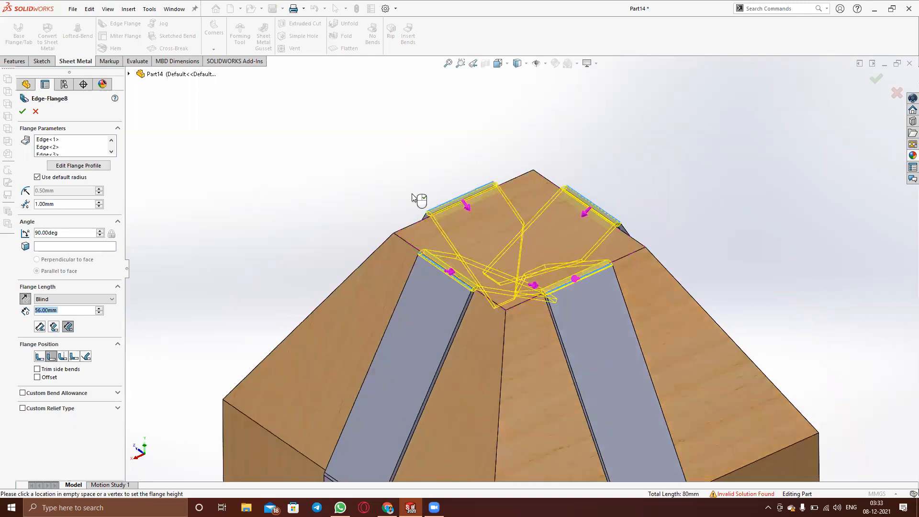
click(42, 246)
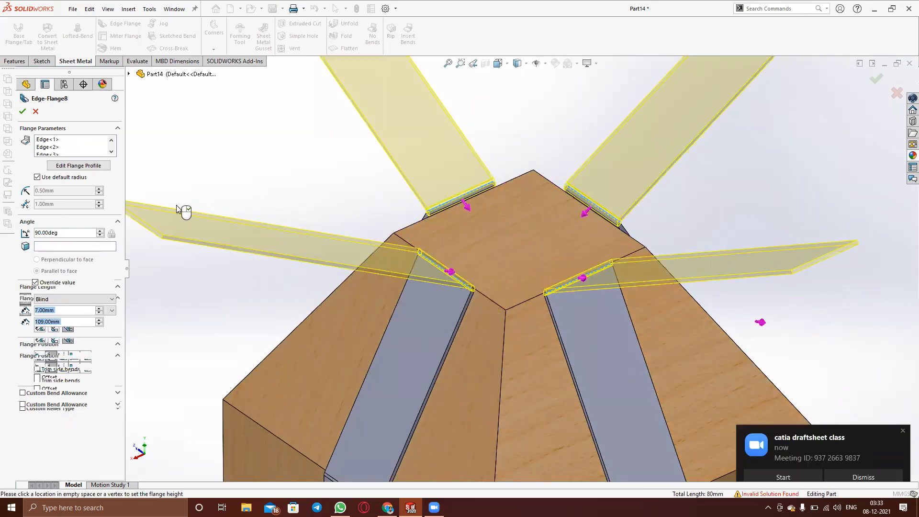
click(61, 247)
click(488, 238)
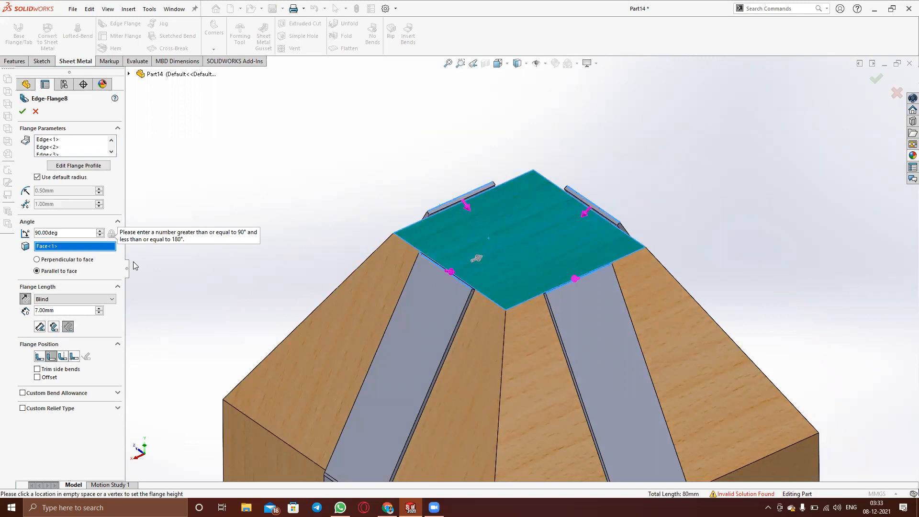
click(22, 111)
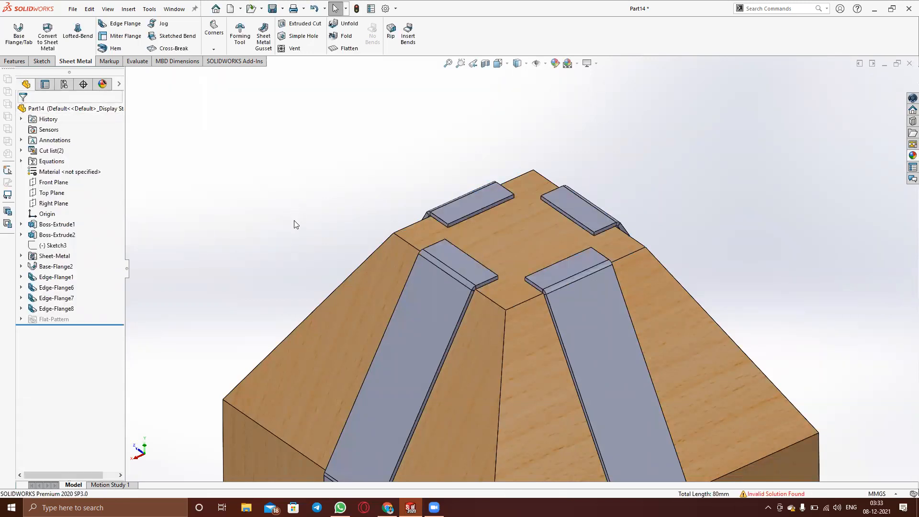
Force a full rebuild of the part and choose to stop and repair the three-edge taper flange feature
key(ctrl+q)
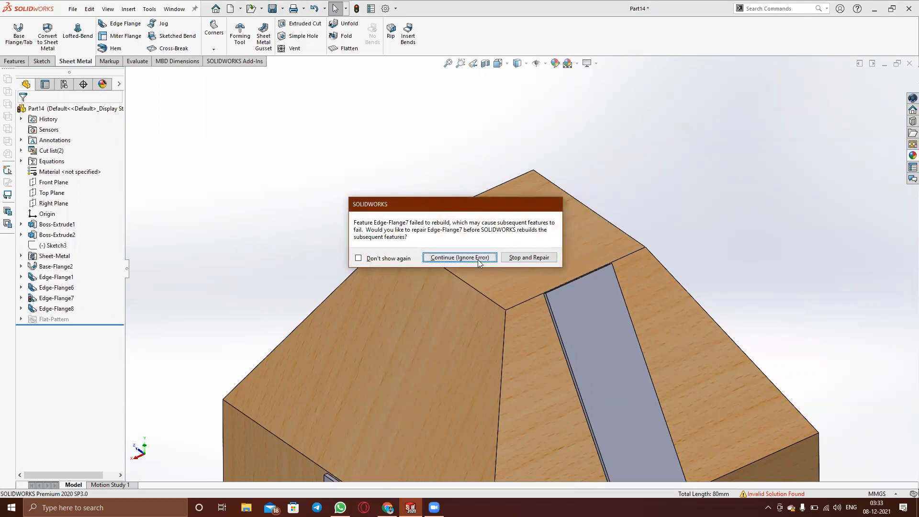
click(536, 257)
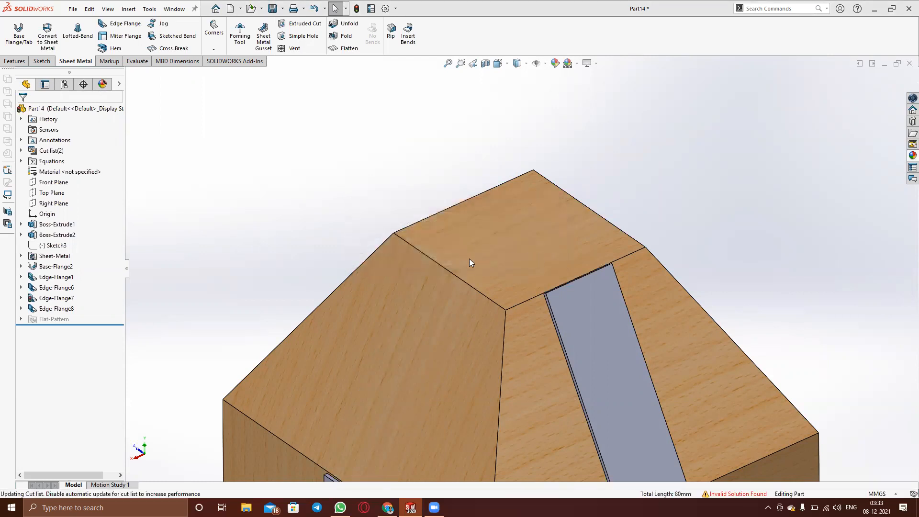
scroll(469, 258, up, 2)
scroll(469, 259, down, 3)
scroll(469, 259, up, 6)
middle_drag(483, 272, 490, 367)
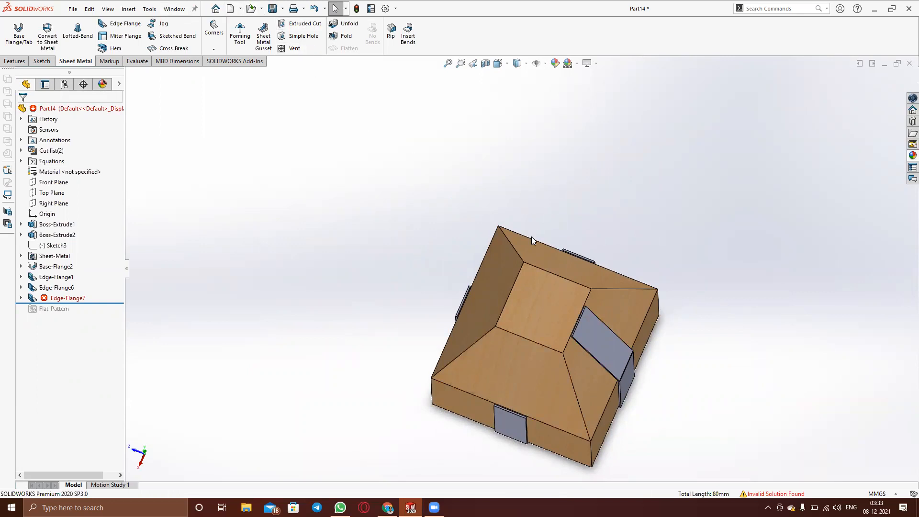
Examine the rolled-back flanges around the block and expand Edge-Flange7 to view its sketches and edge bends
scroll(615, 342, down, 4)
middle_drag(463, 355, 531, 306)
scroll(500, 301, up, 4)
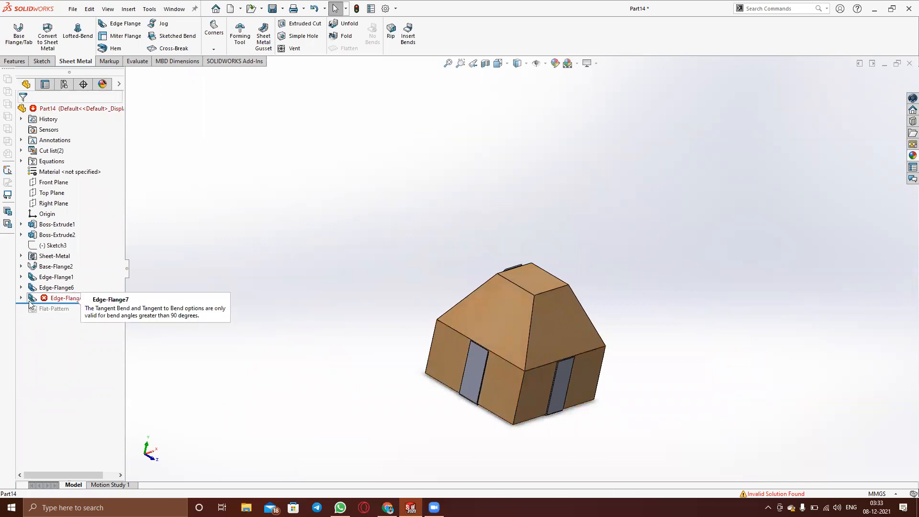
click(21, 297)
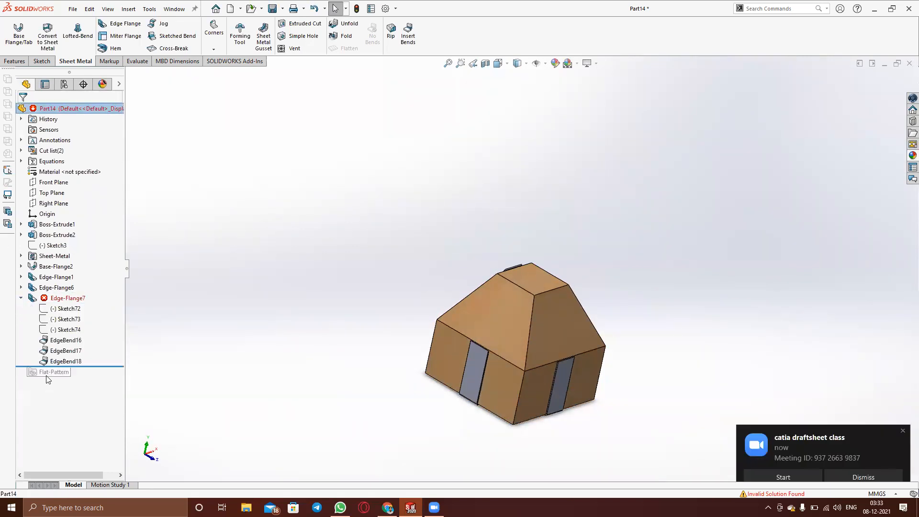